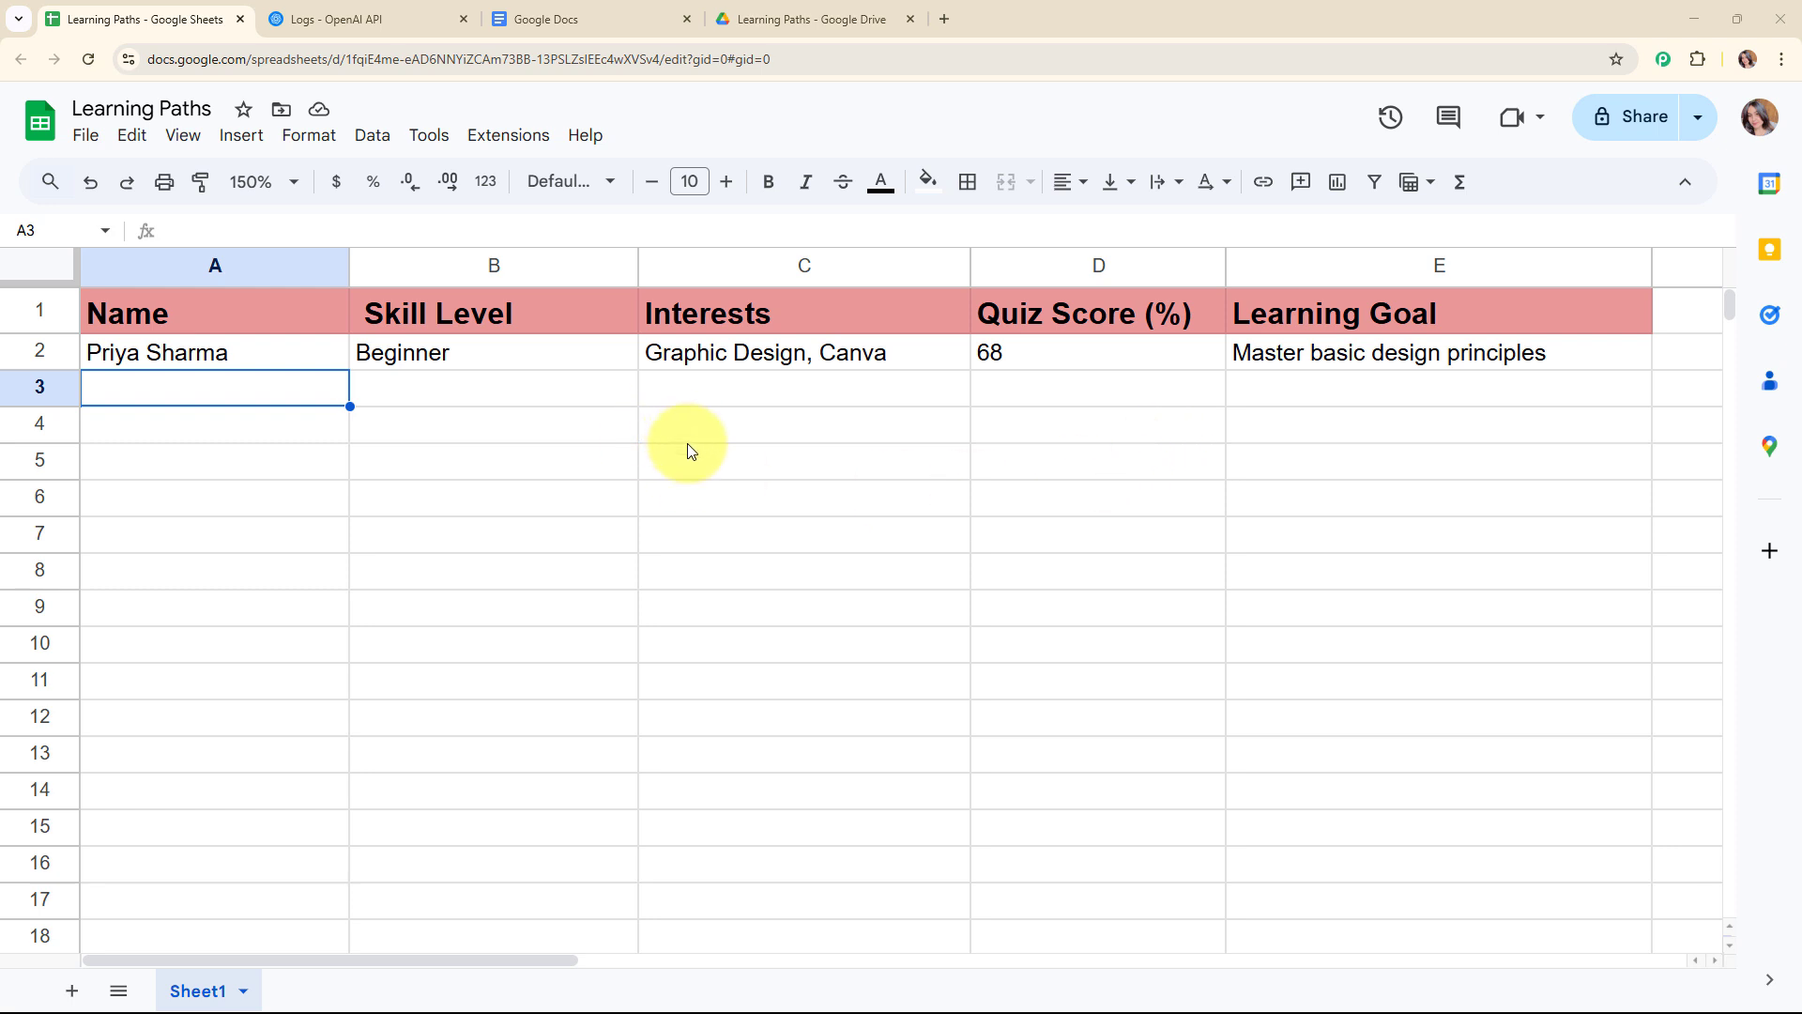
Review the OpenAI API logs page and the recent documents list in Google Docs.
{"action": "left_click", "coordinate": [379, 16]}
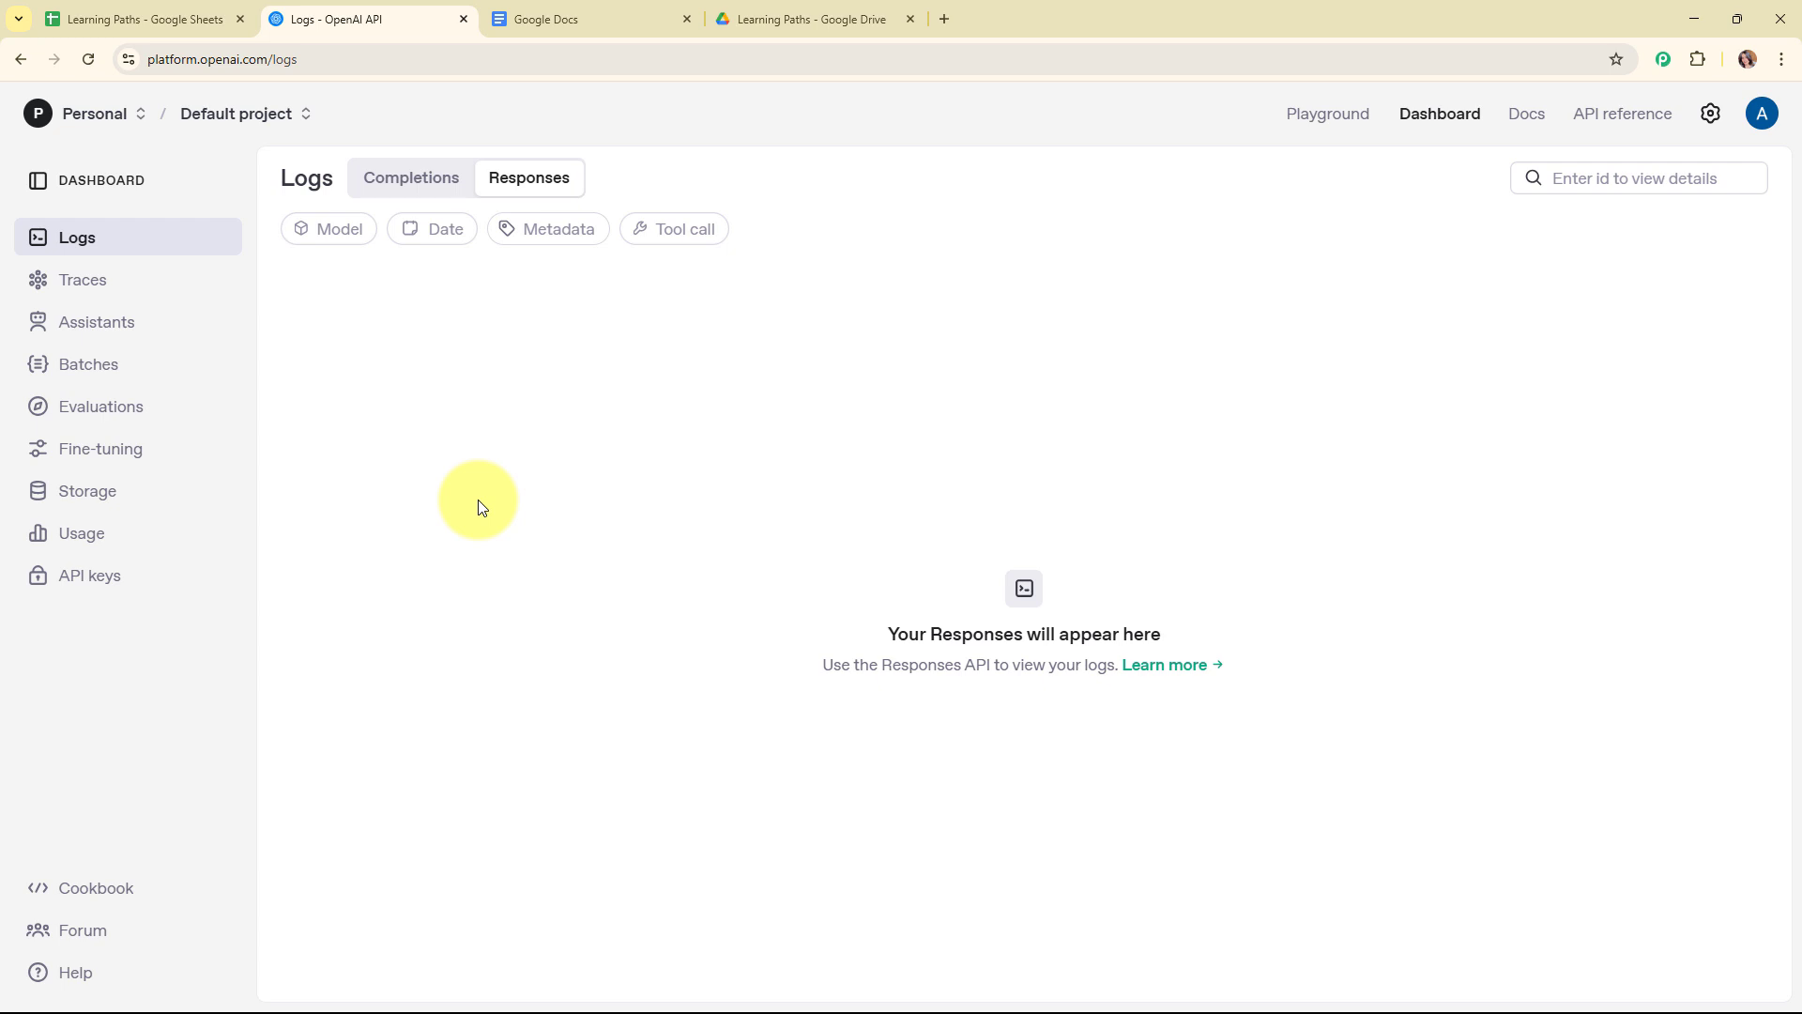
{"action": "left_click", "coordinate": [573, 5]}
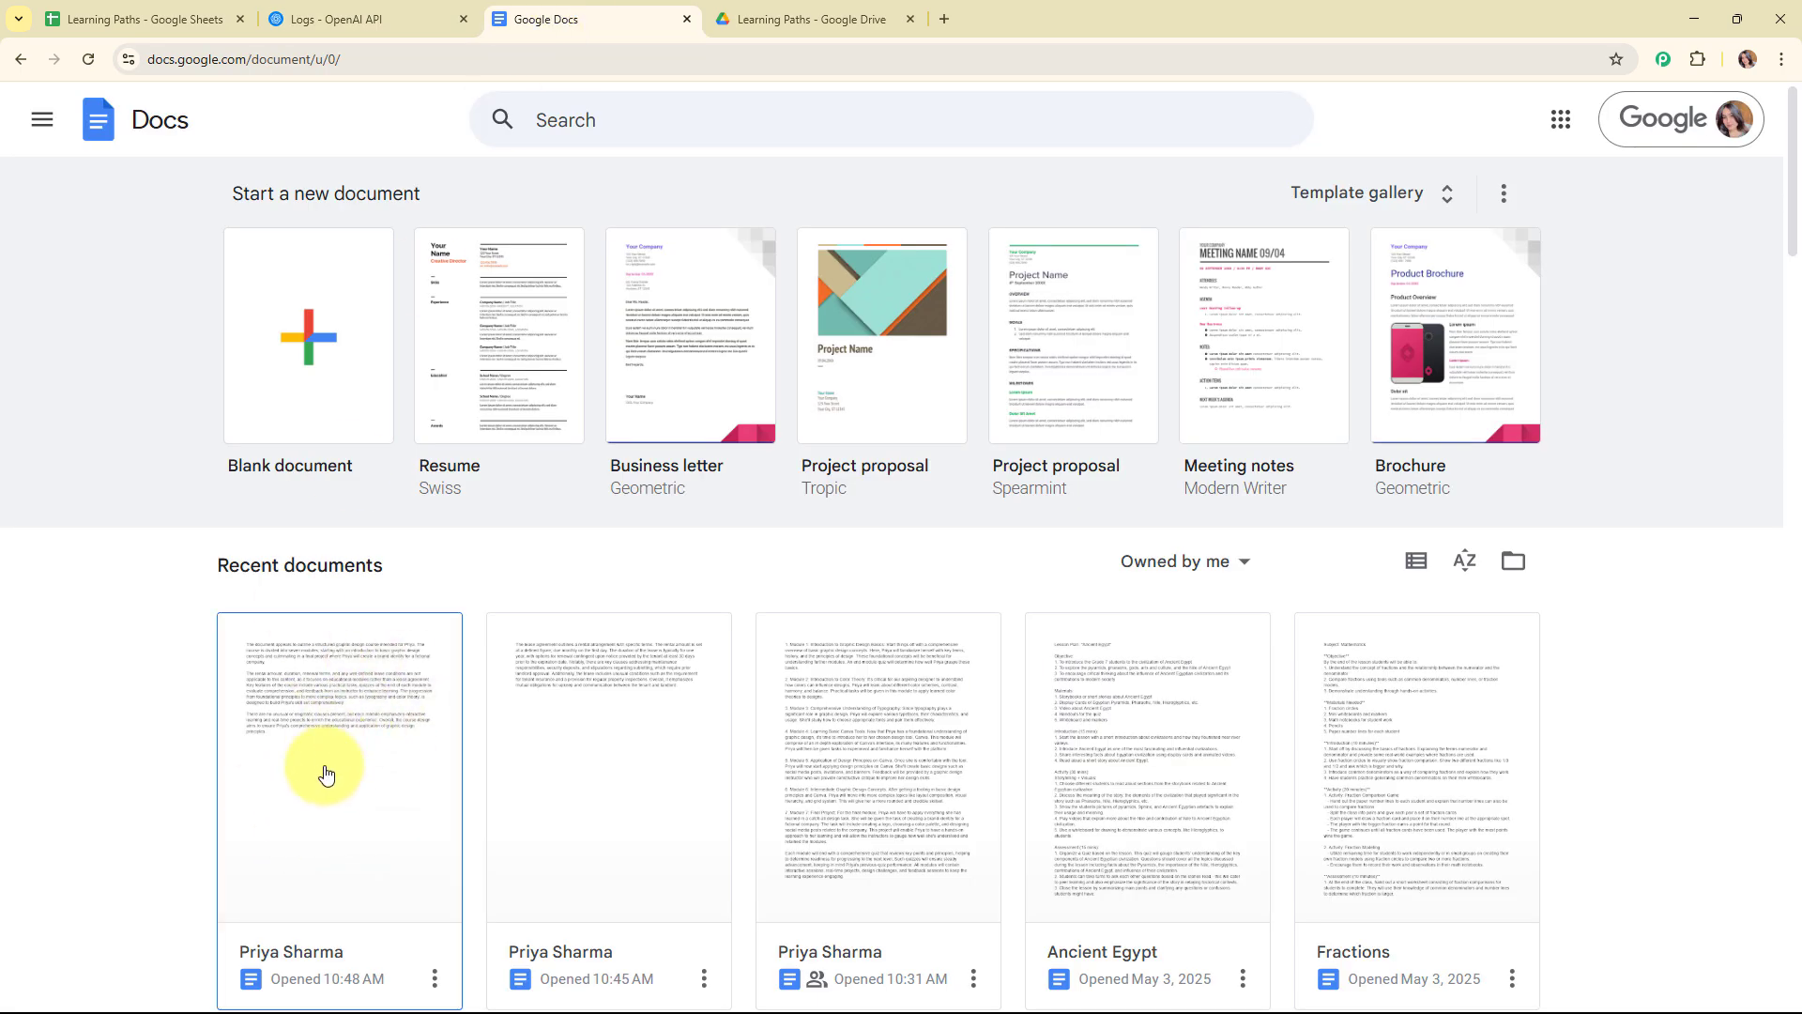
{"action": "scroll", "coordinate": [325, 772], "scroll_direction": "down", "scroll_amount": 2}
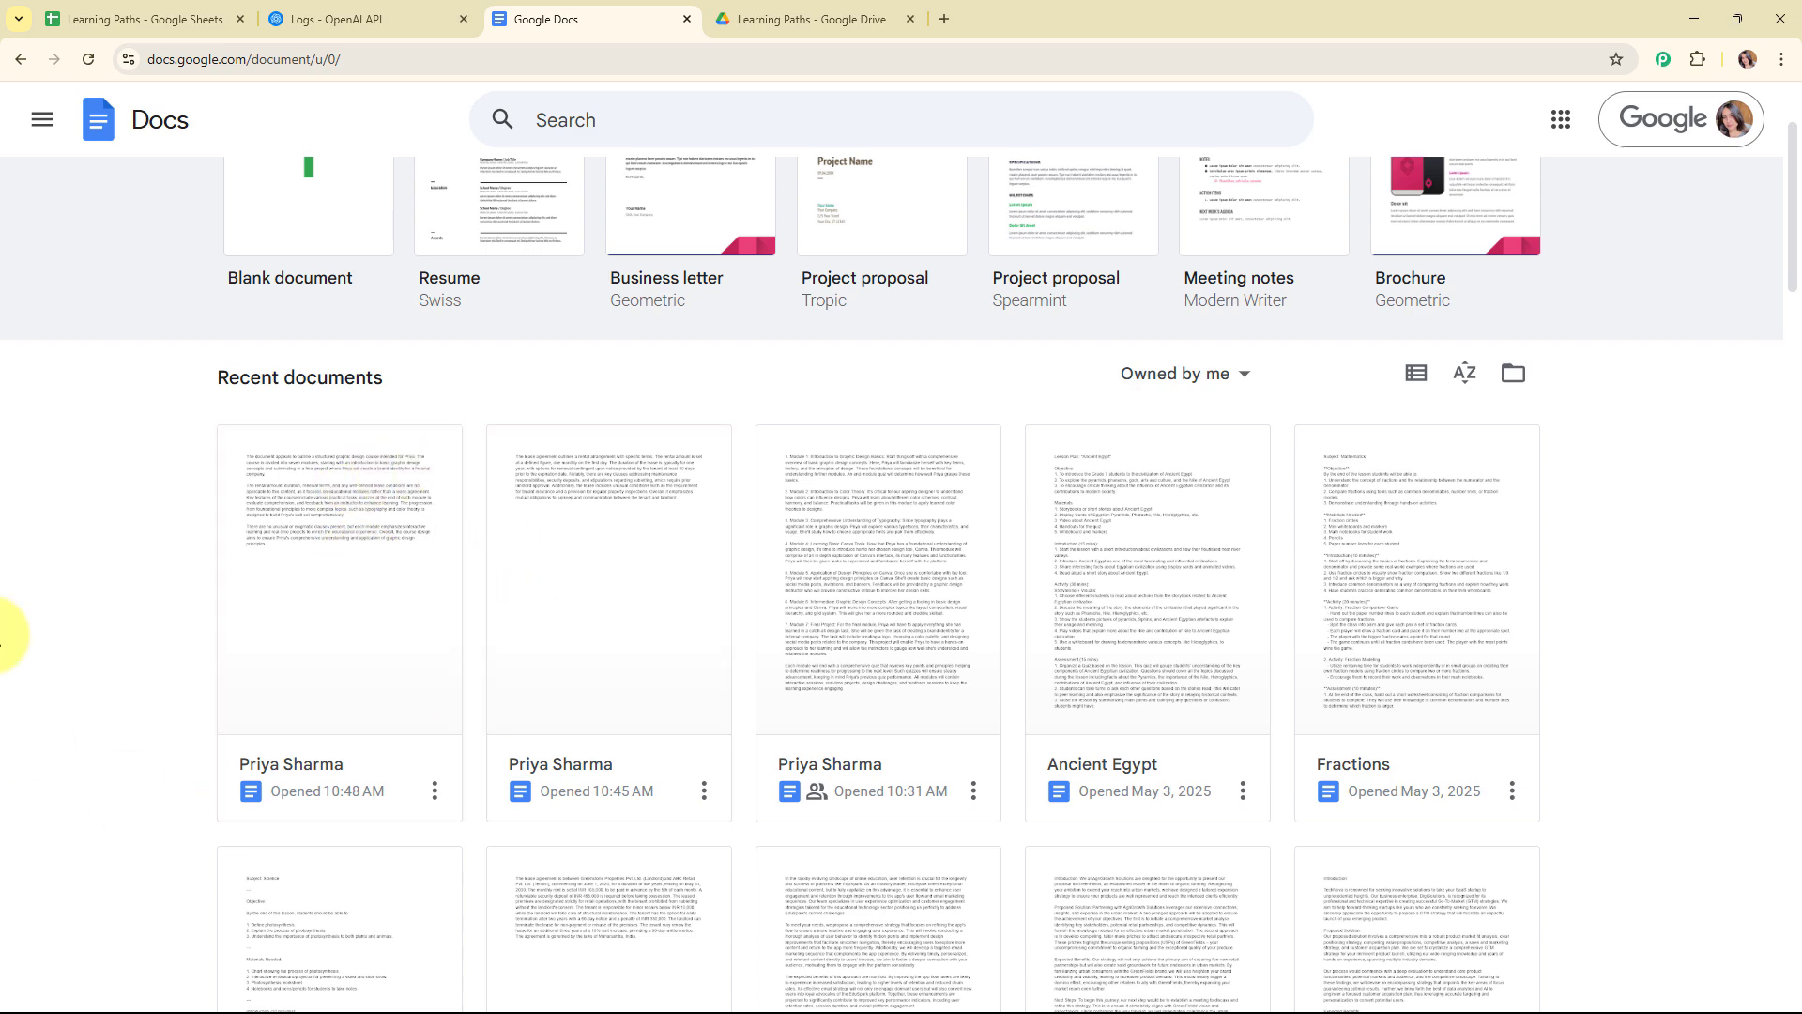
Switch to the Learning Paths folder in Google Drive, read through the existing learner's PDF, and close its preview.
{"action": "left_click", "coordinate": [742, 6]}
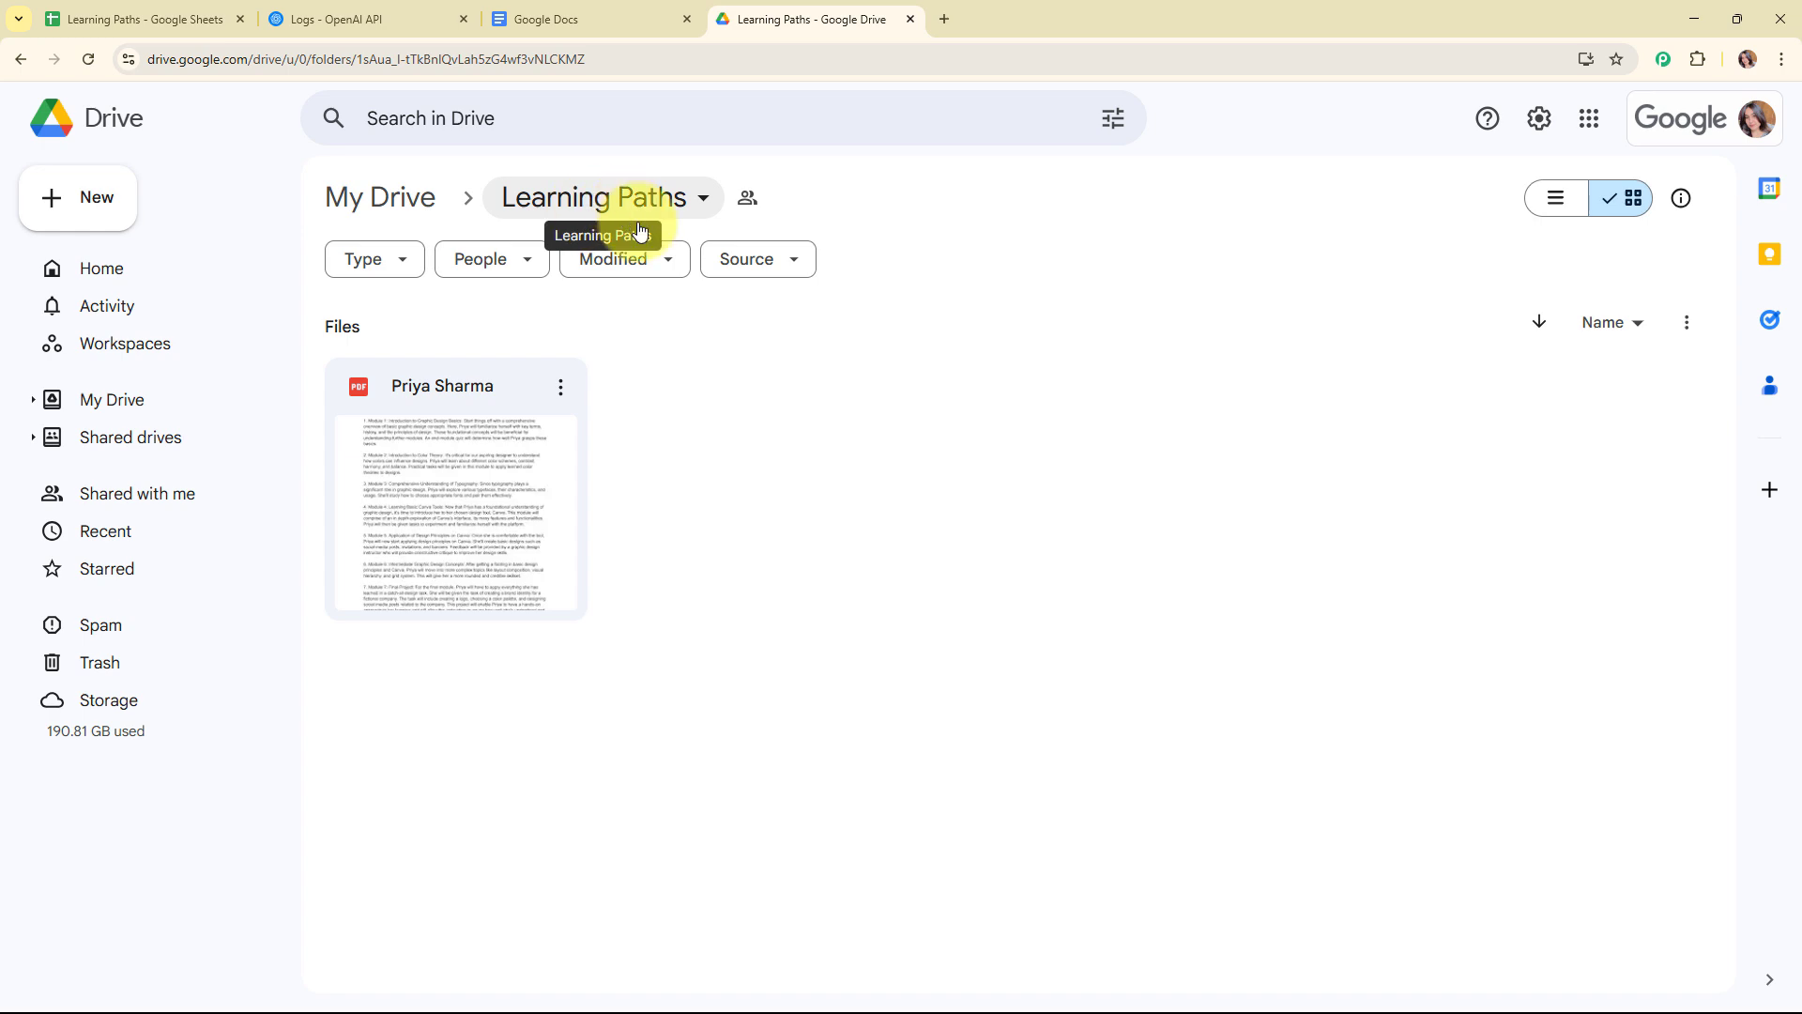
{"action": "left_click", "coordinate": [426, 490]}
{"action": "double_click", "coordinate": [426, 490]}
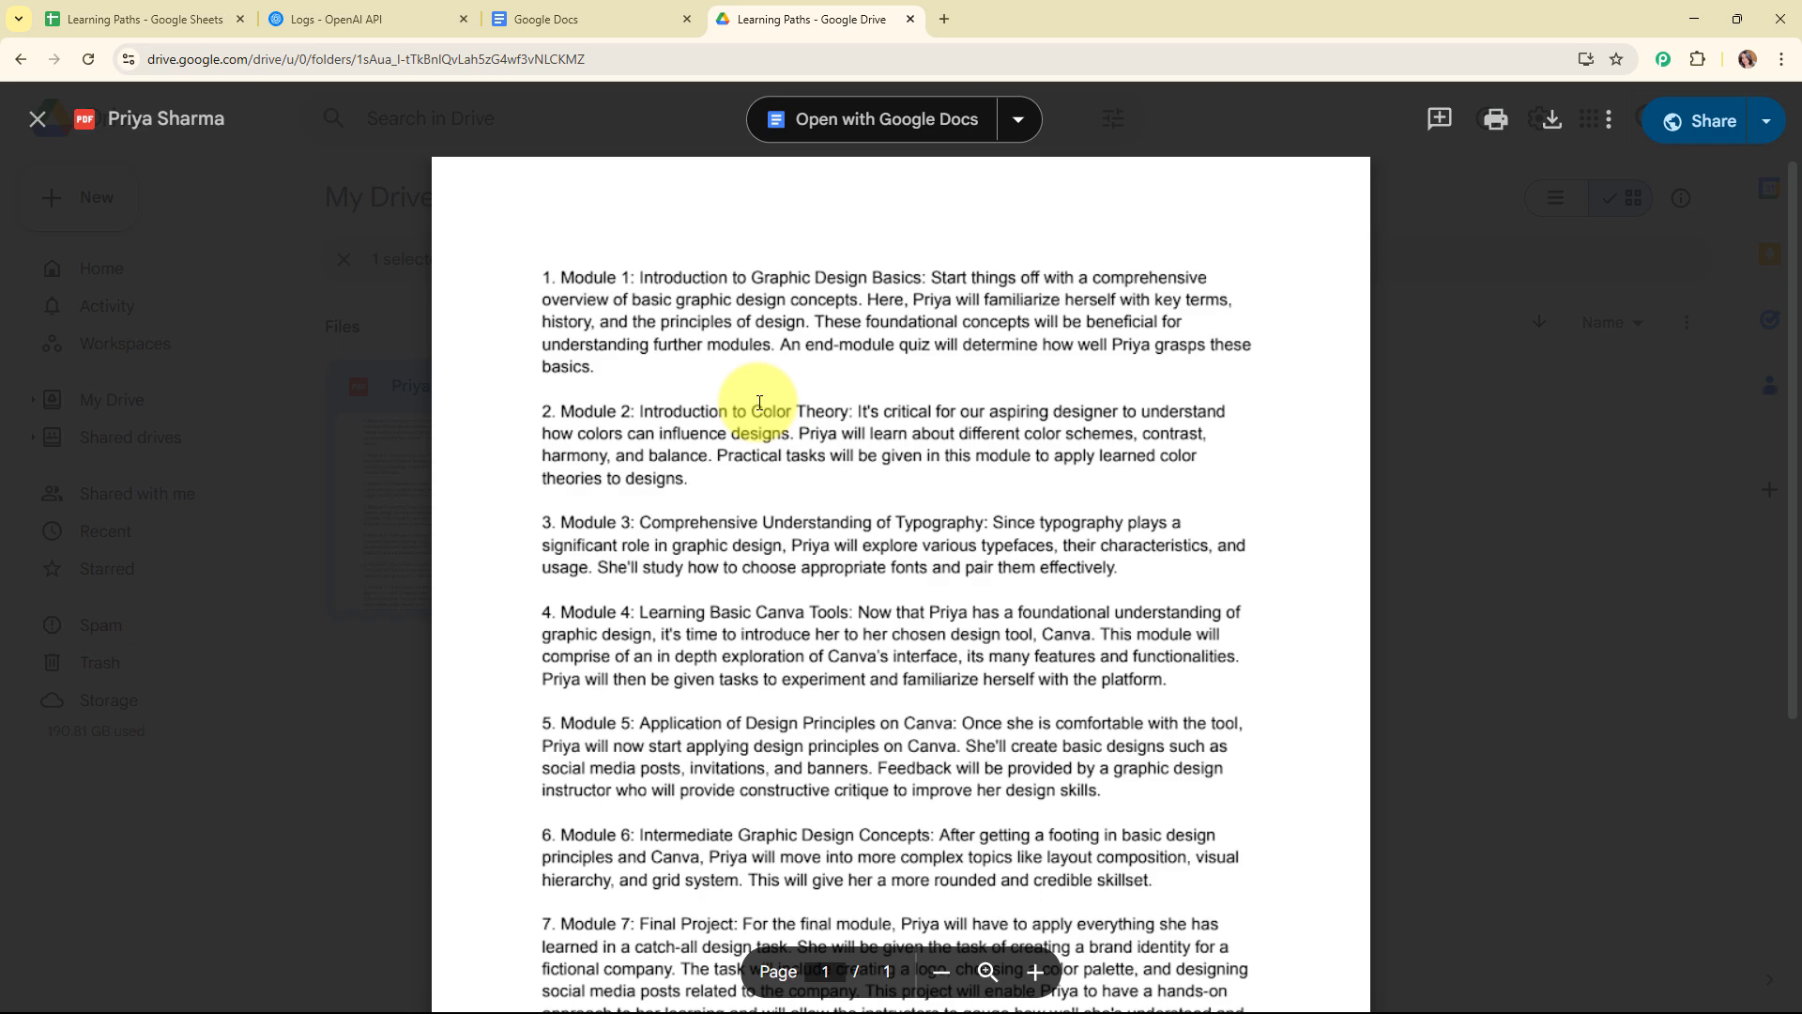
{"action": "scroll", "coordinate": [759, 413], "scroll_direction": "down", "scroll_amount": 4}
{"action": "scroll", "coordinate": [746, 572], "scroll_direction": "up", "scroll_amount": 4}
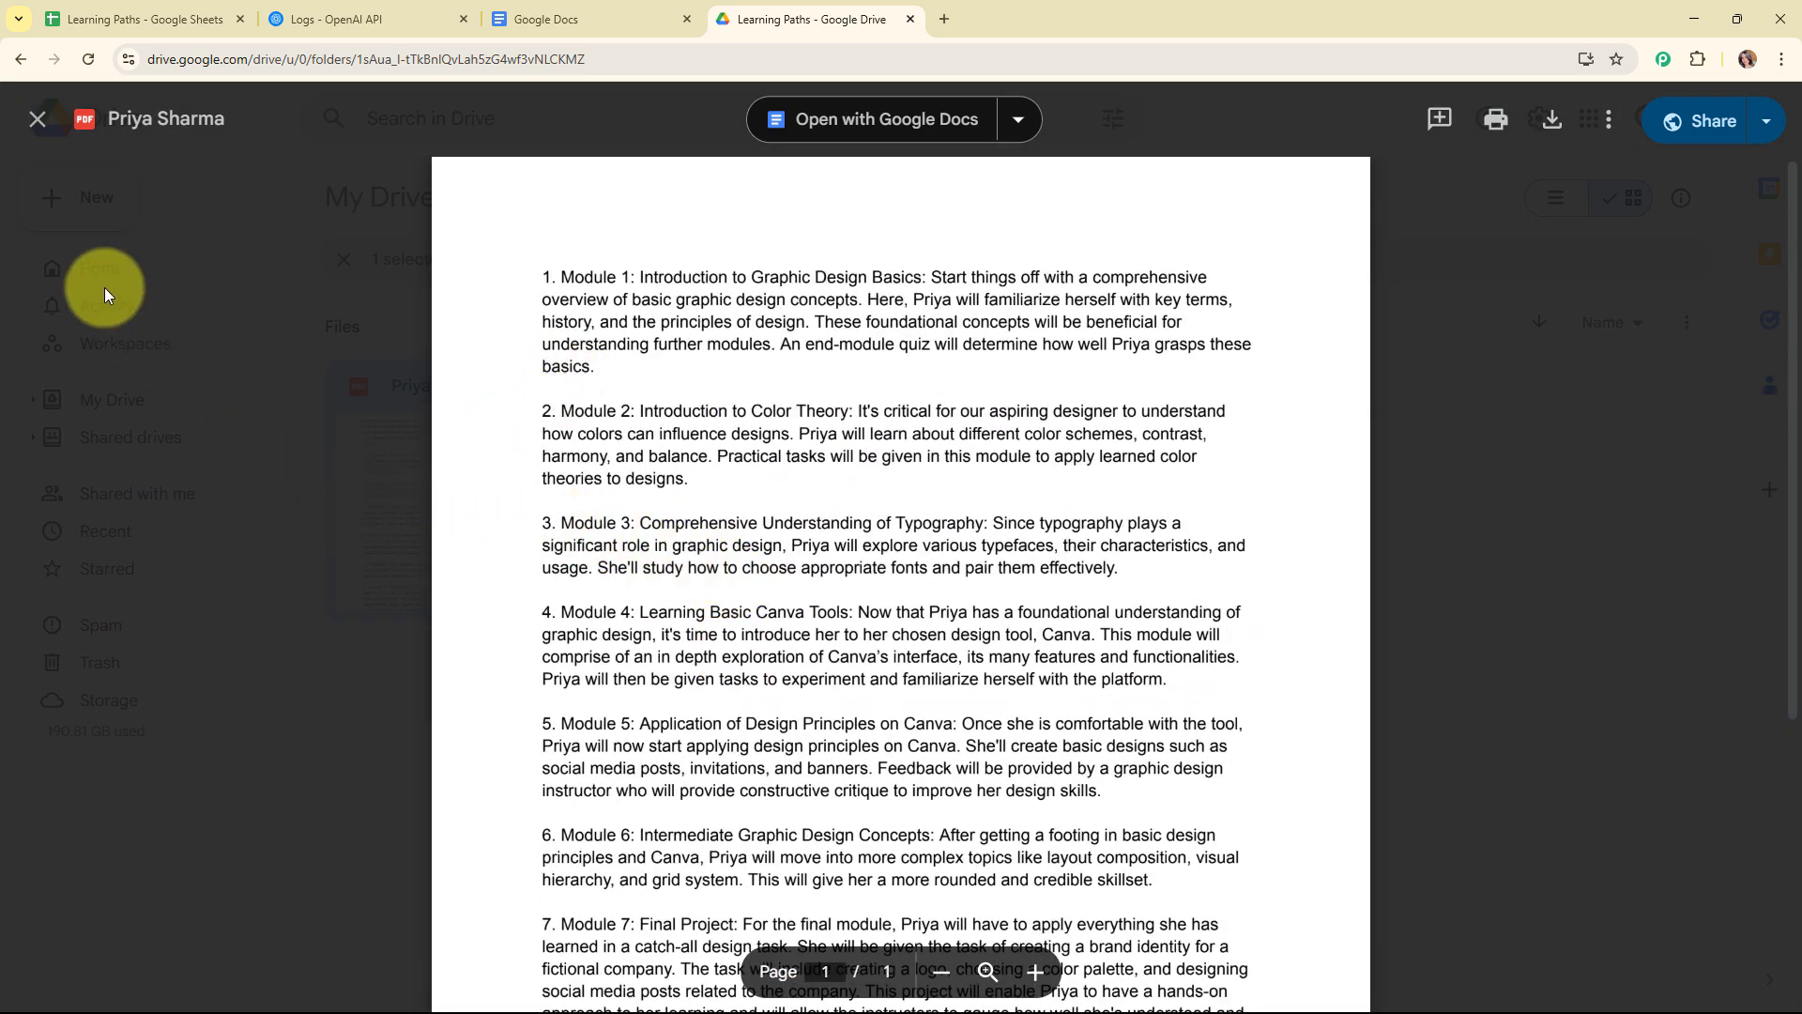
{"action": "left_click", "coordinate": [38, 118]}
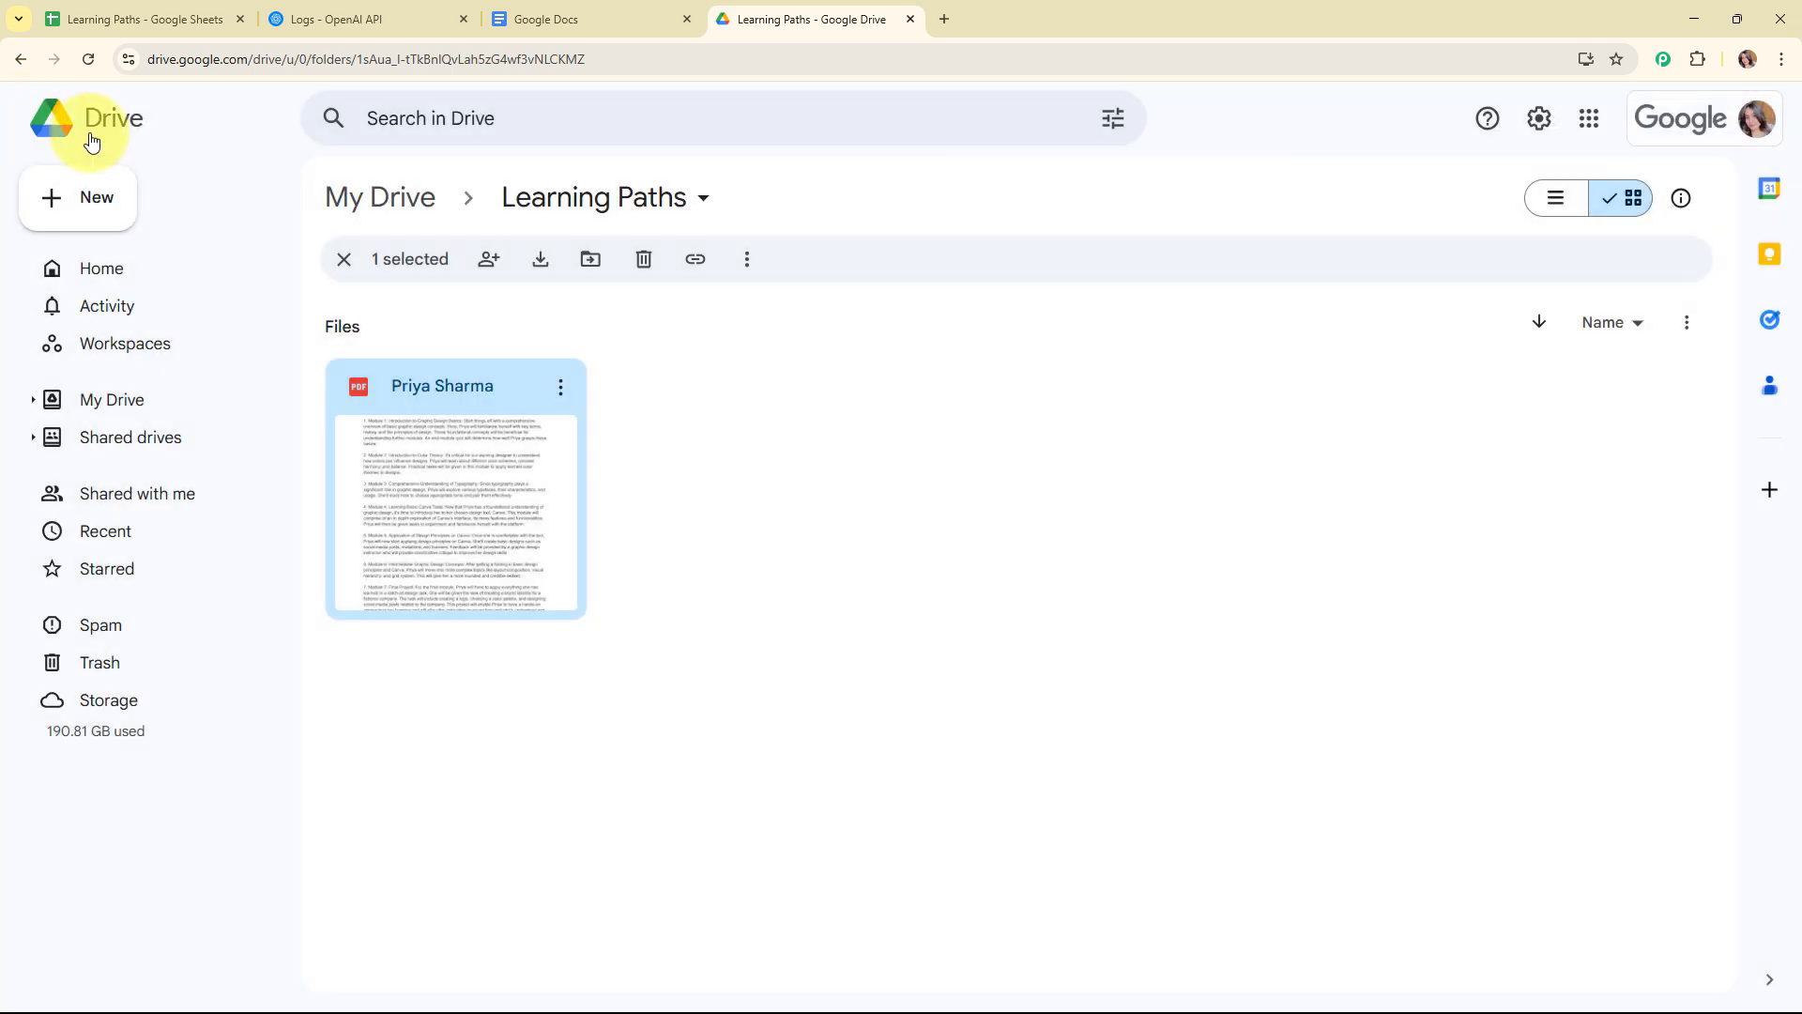
{"action": "left_click", "coordinate": [343, 299]}
Revisit the OpenAI, Google Docs and Google Drive pages, and return to the Learning Paths spreadsheet.
{"action": "left_click", "coordinate": [121, 16]}
{"action": "left_click", "coordinate": [410, 10]}
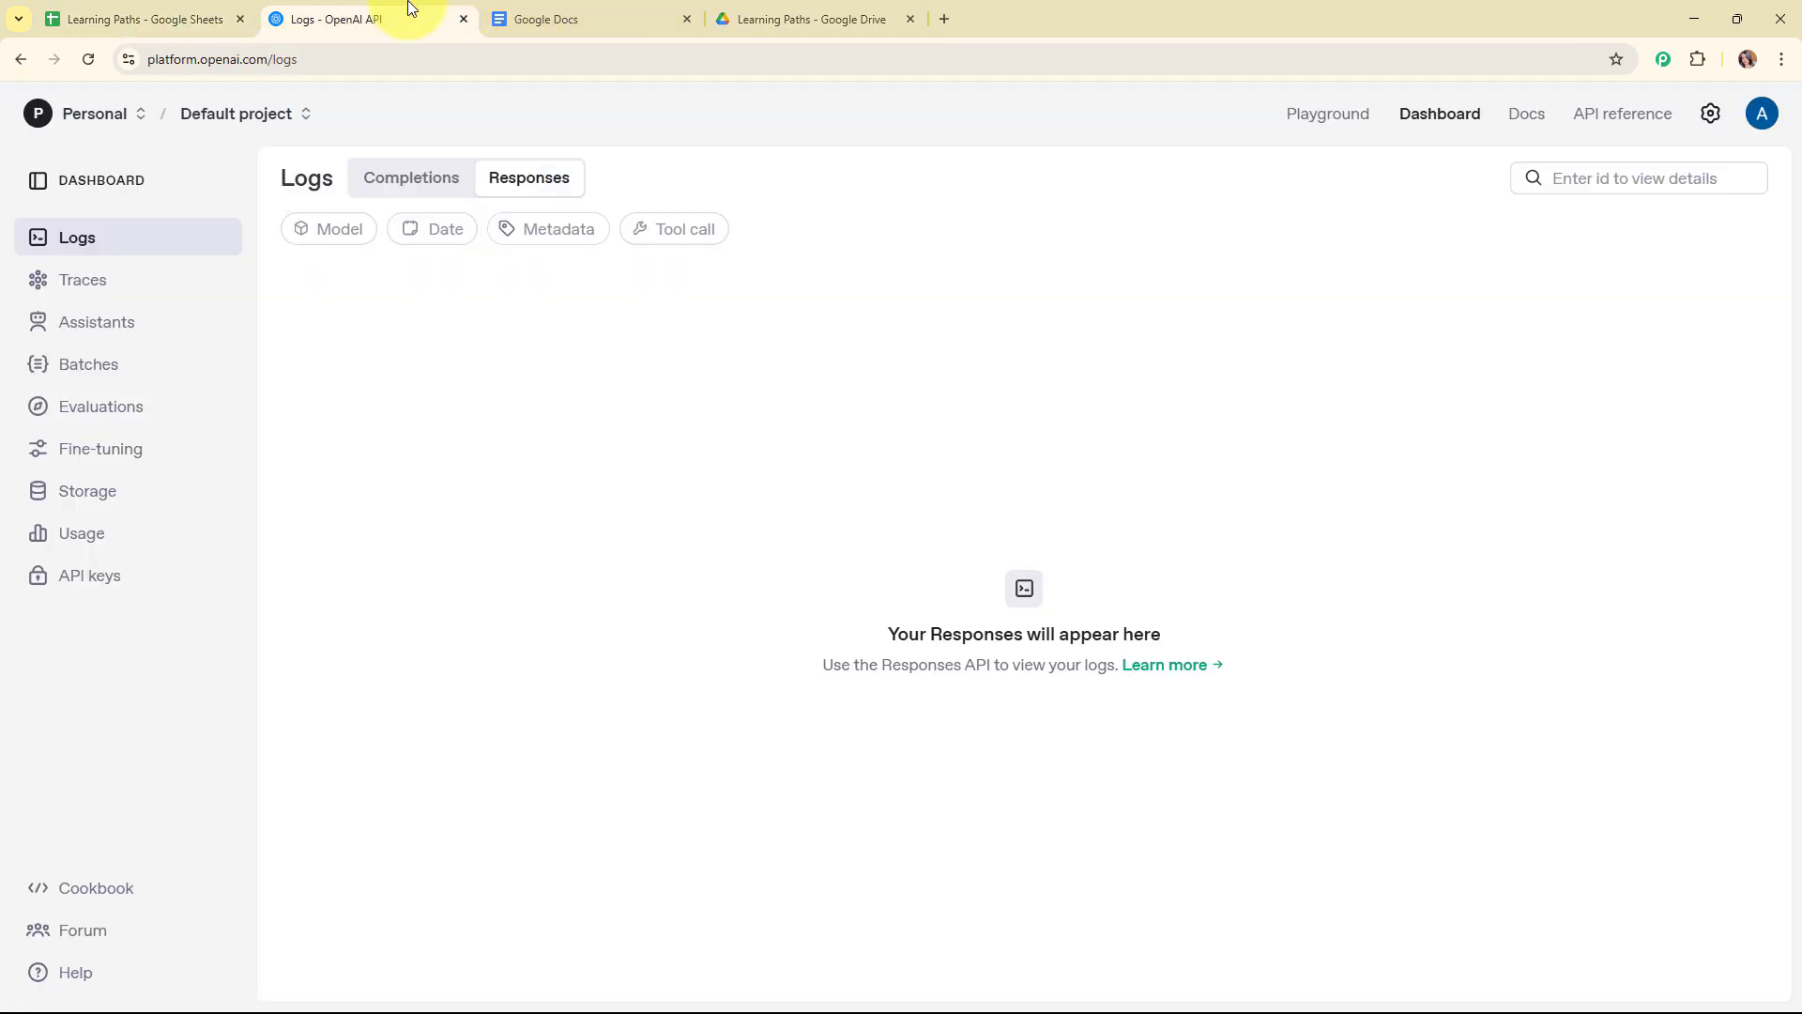
{"action": "left_click", "coordinate": [538, 7]}
{"action": "left_click", "coordinate": [860, 13]}
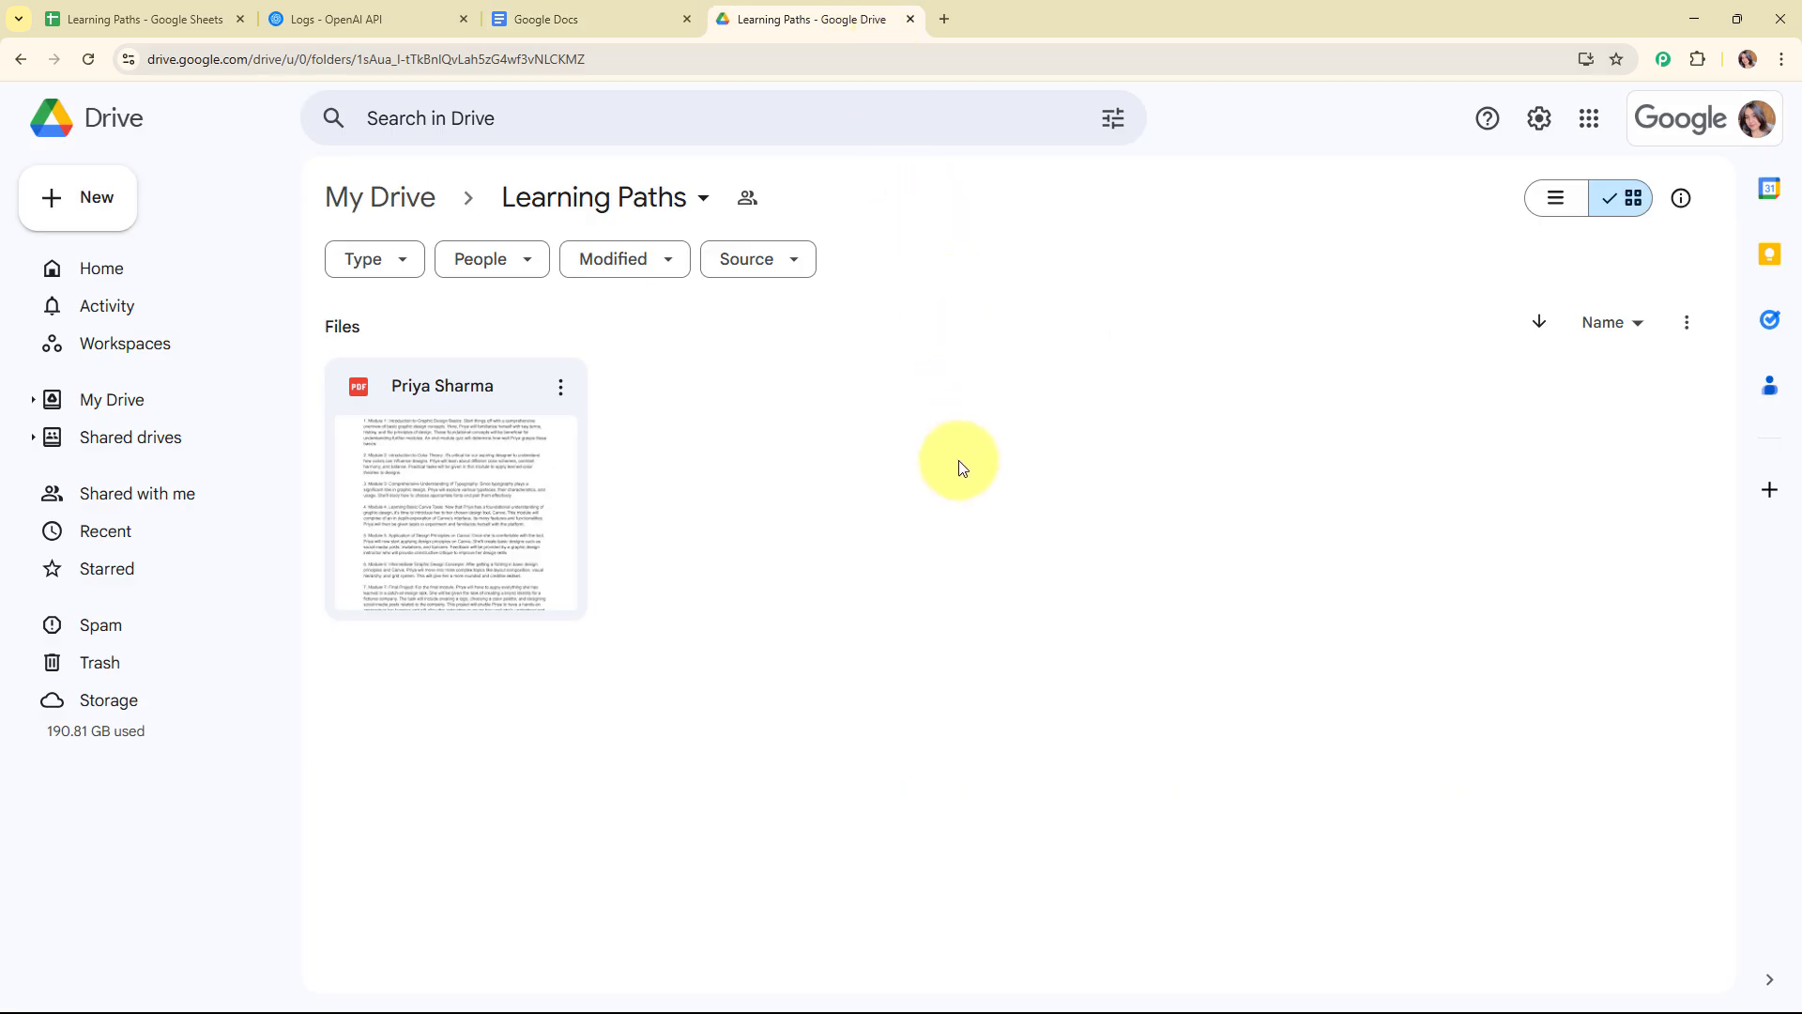
{"action": "left_click", "coordinate": [116, 17]}
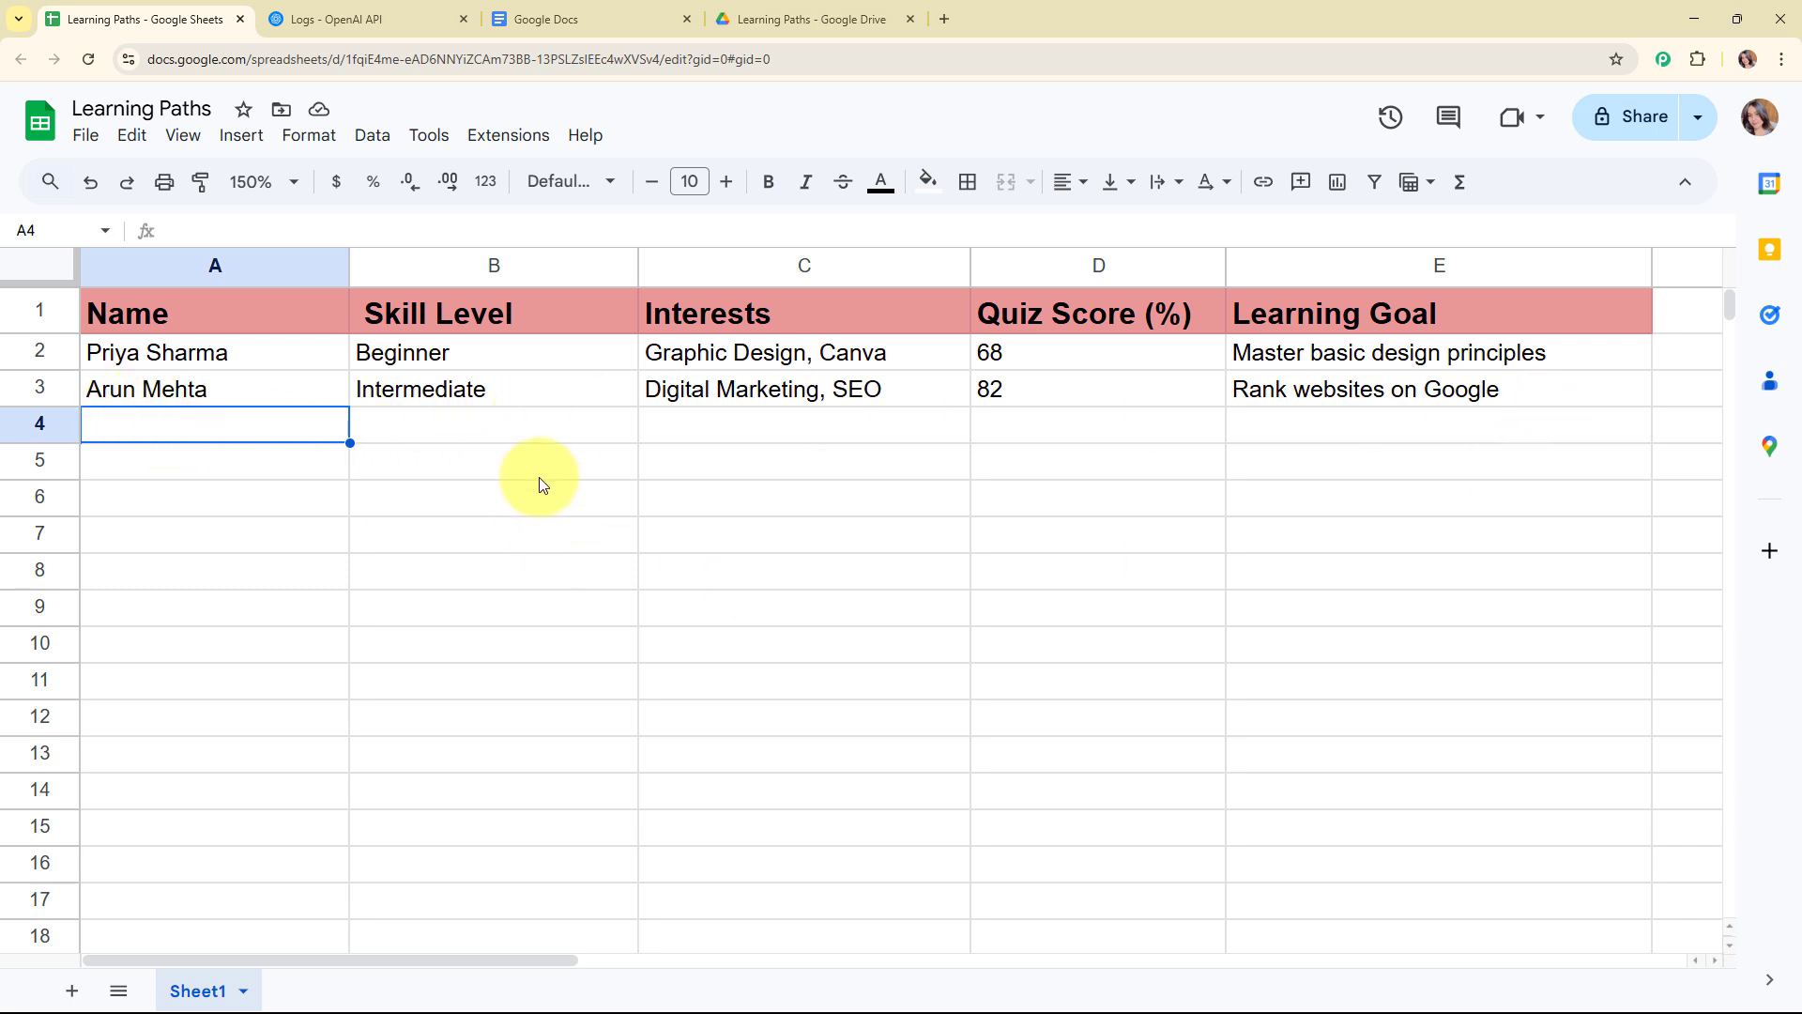
Refresh the Google Docs home page and open the newest learner's learning path document.
{"action": "left_click", "coordinate": [547, 11]}
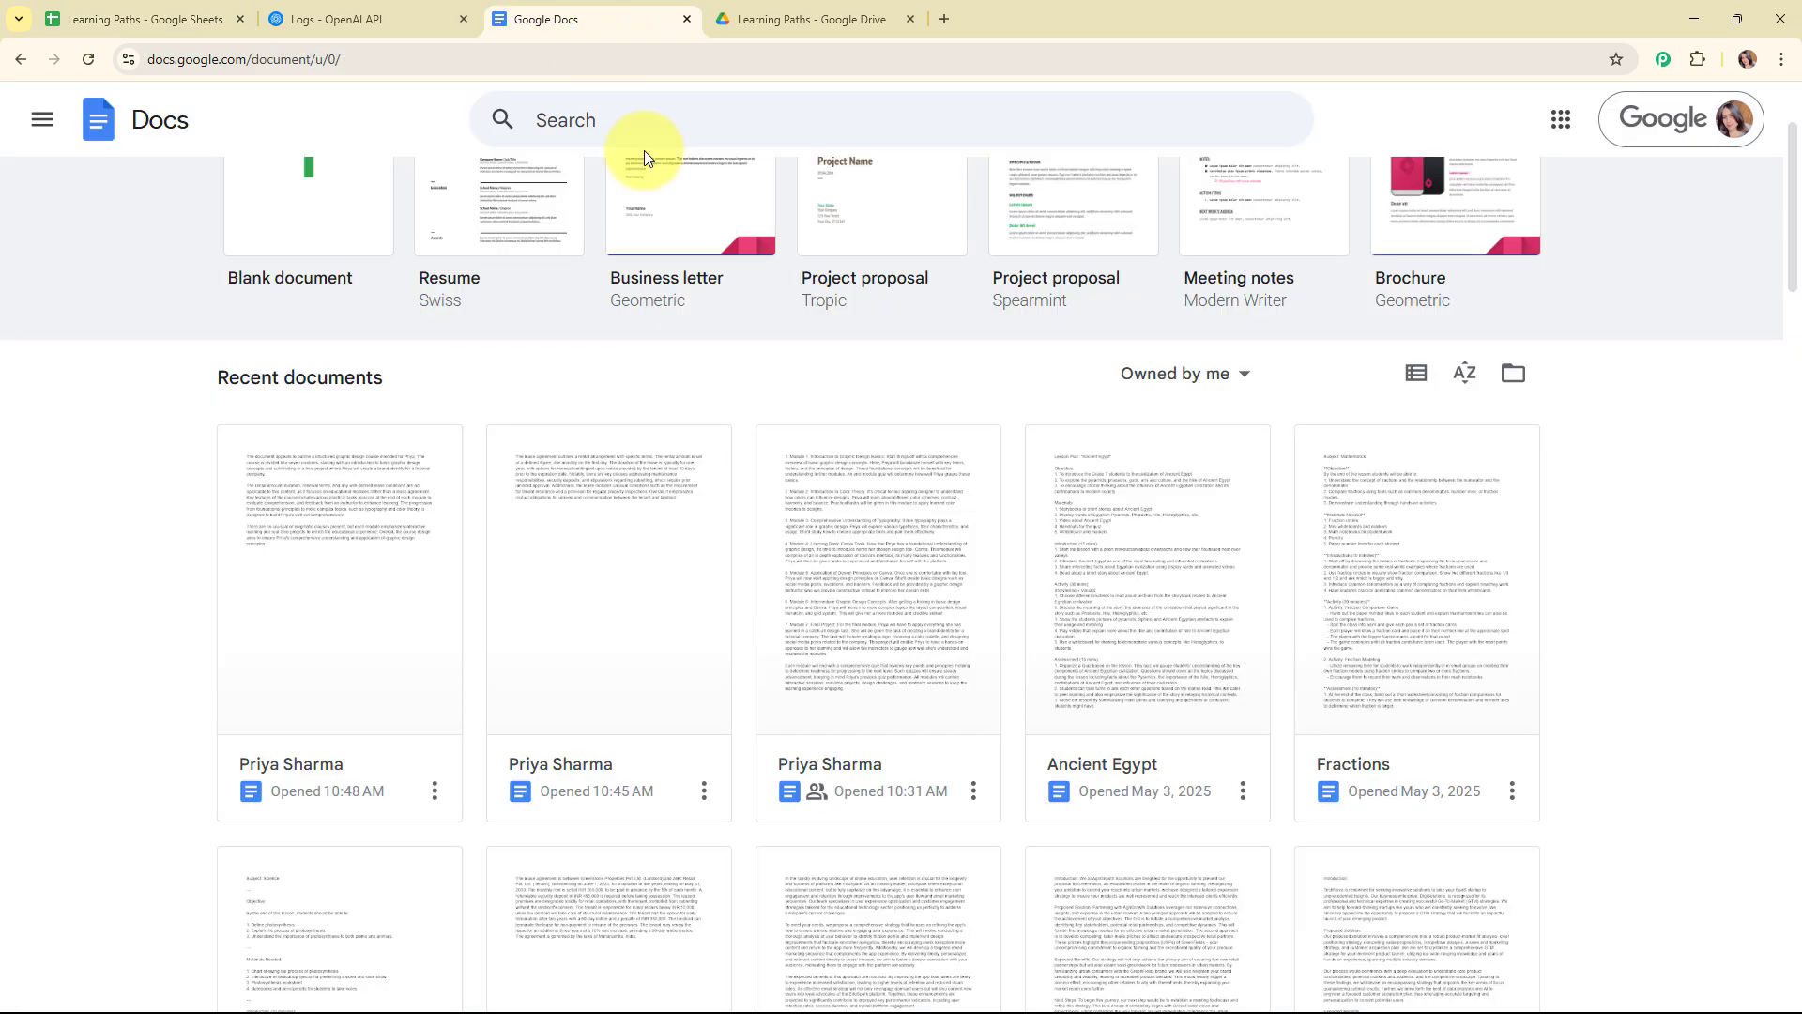
{"action": "left_click", "coordinate": [91, 66]}
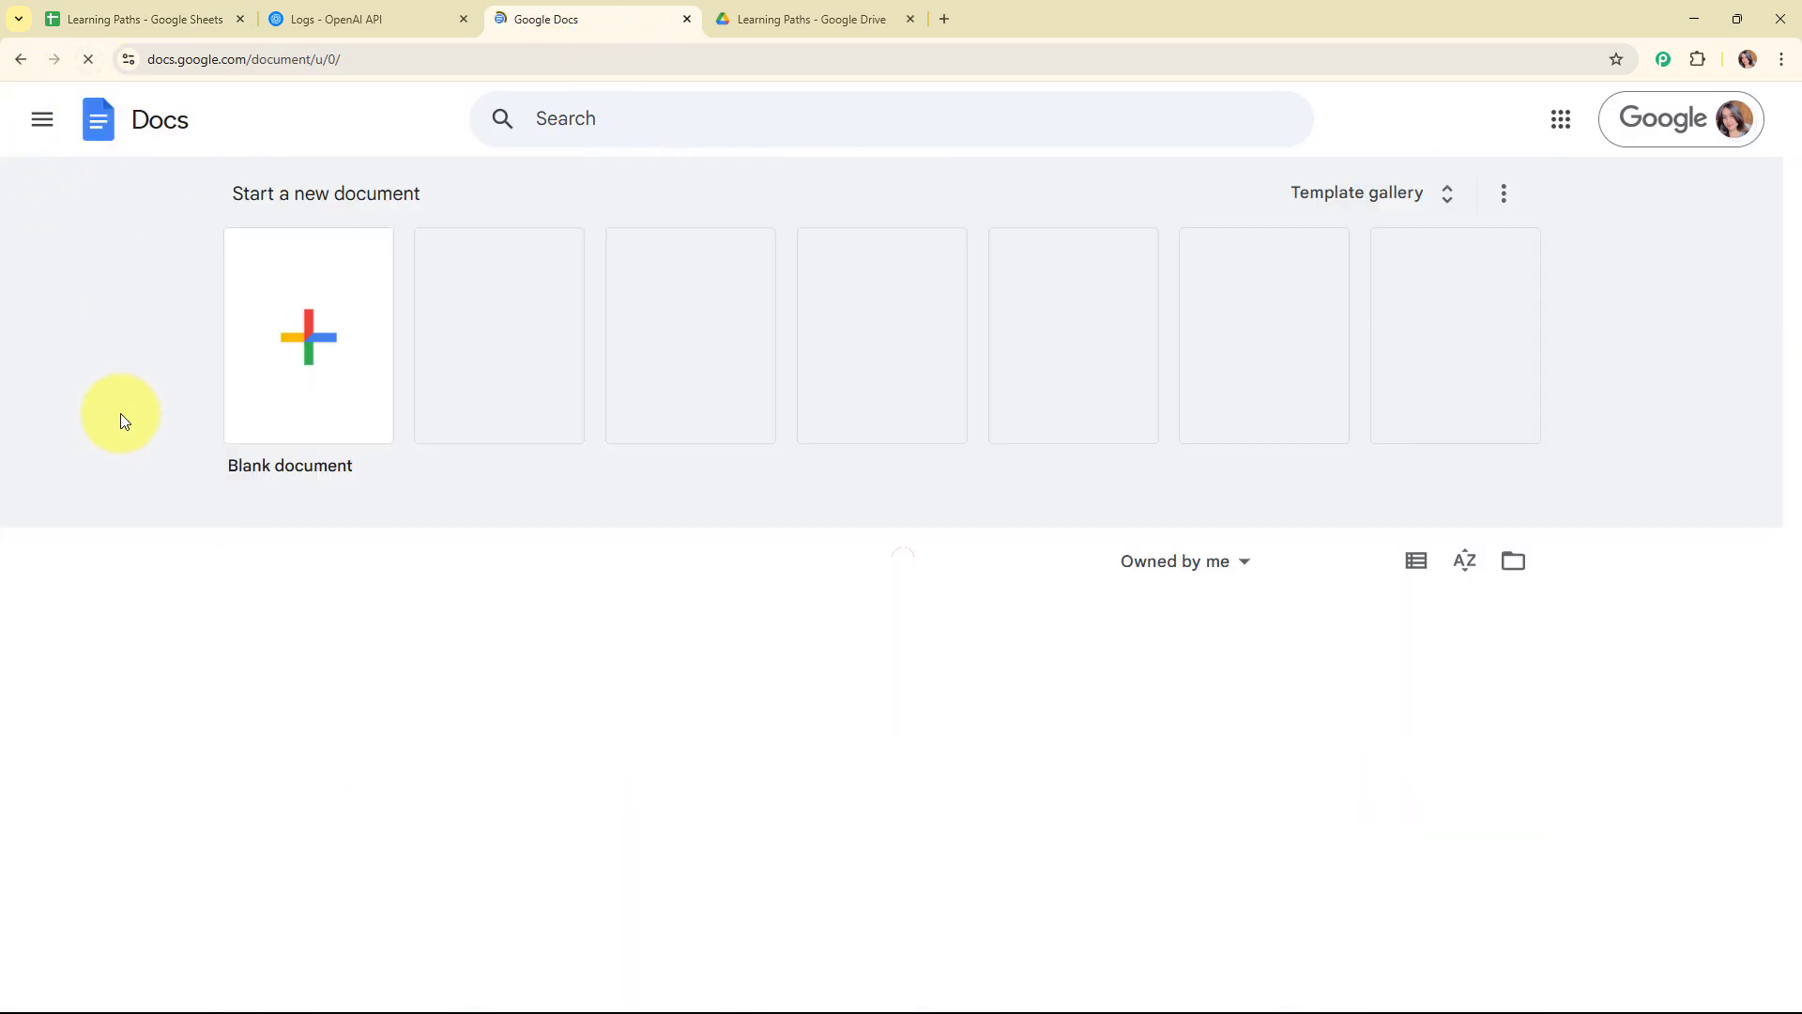
{"action": "scroll", "coordinate": [664, 527], "scroll_direction": "down", "scroll_amount": 2}
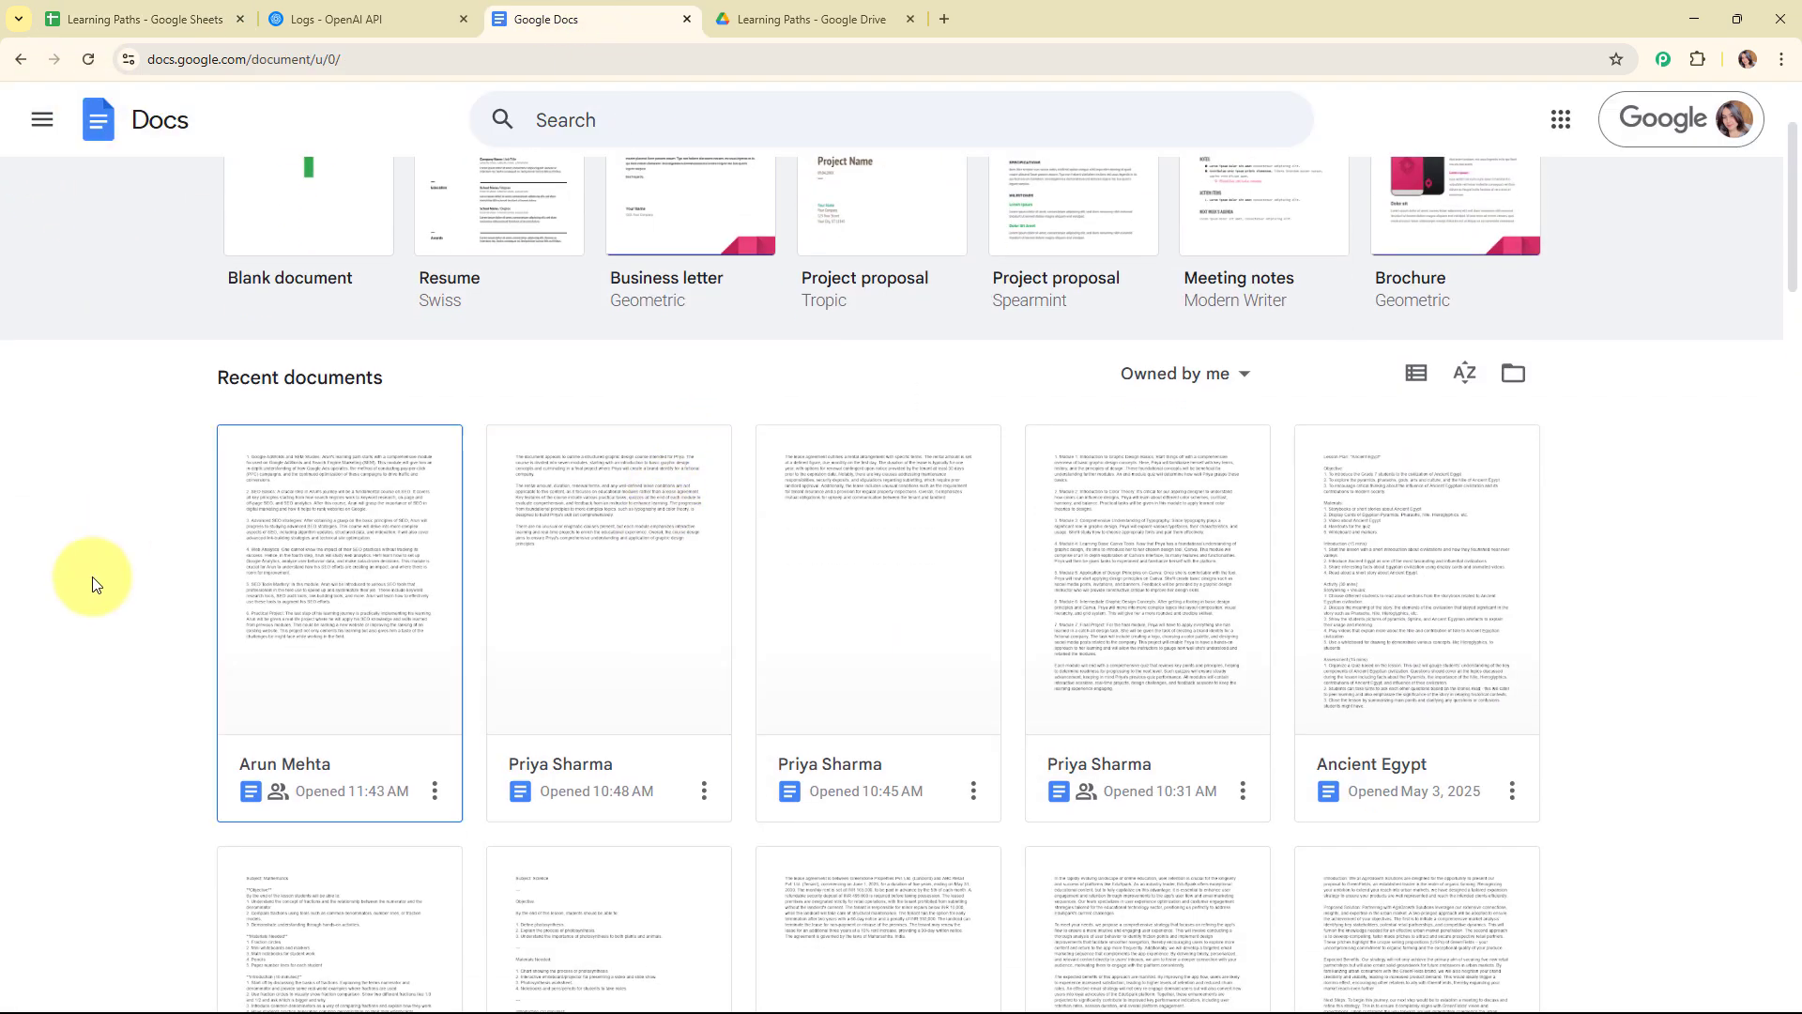
{"action": "left_click", "coordinate": [324, 610]}
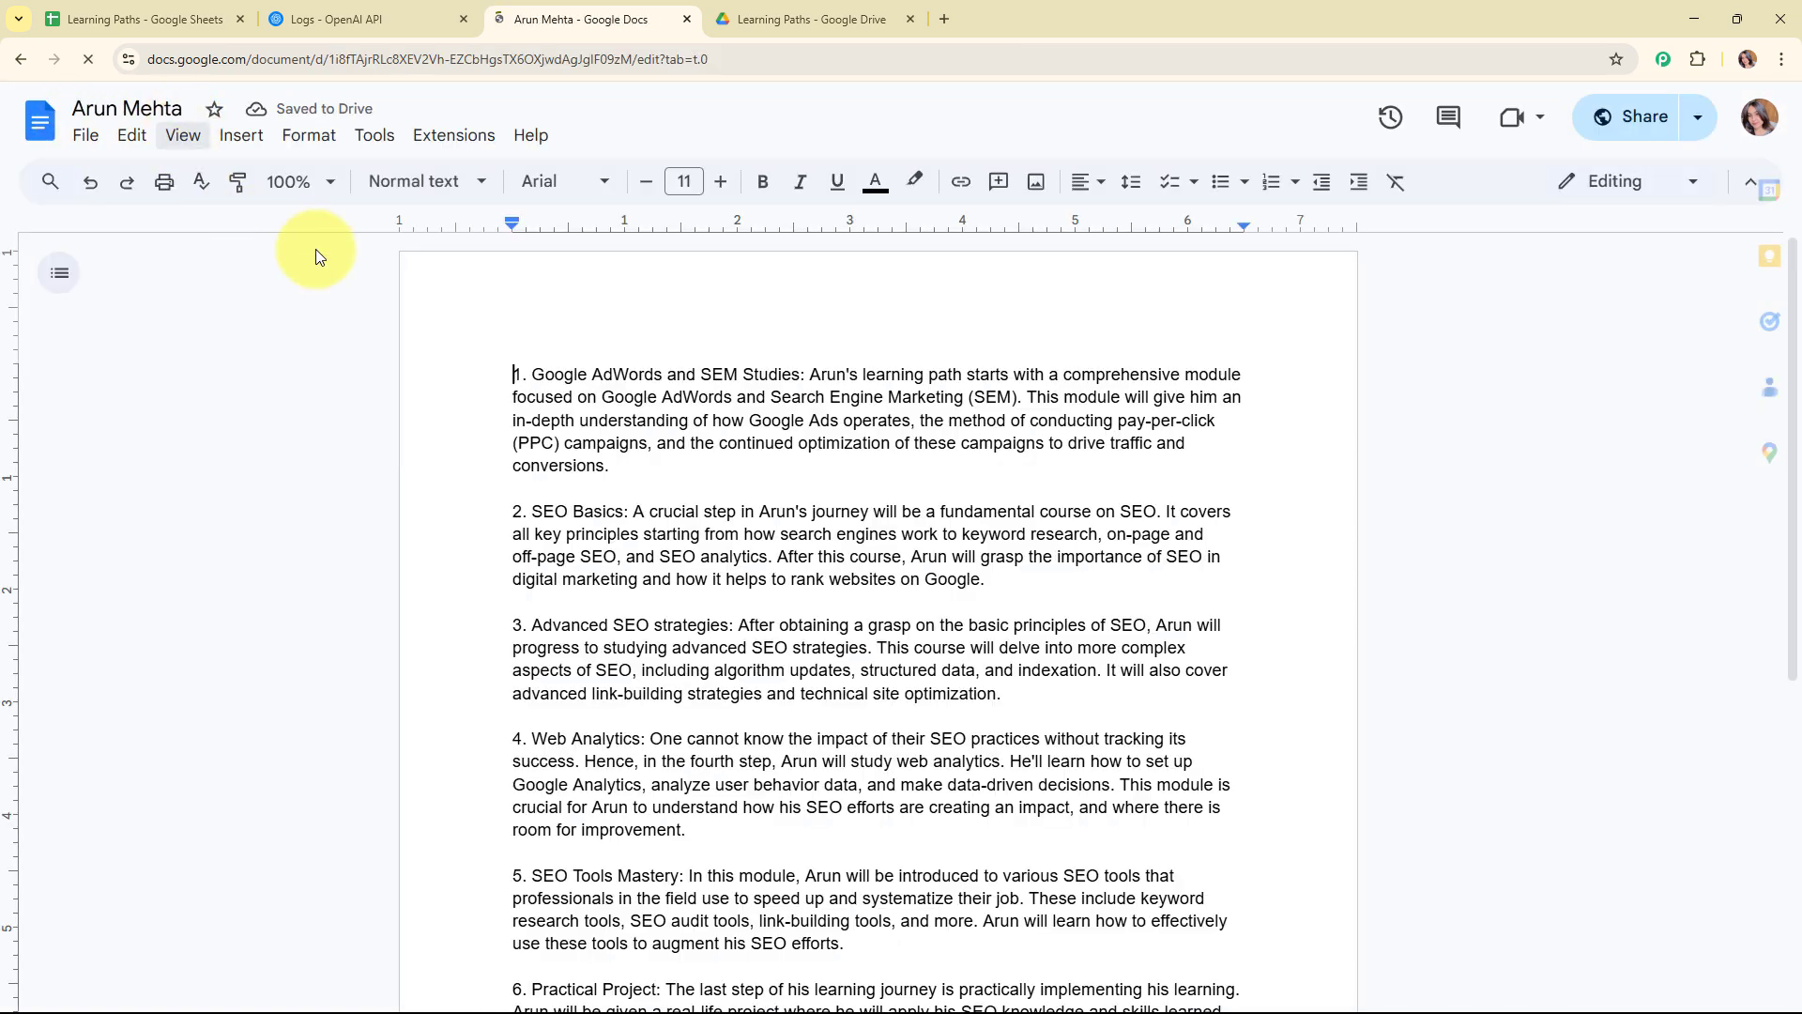
Refresh the Learning Paths folder in Google Drive, read through the second learner's PDF, and close its preview.
{"action": "left_click", "coordinate": [892, 9]}
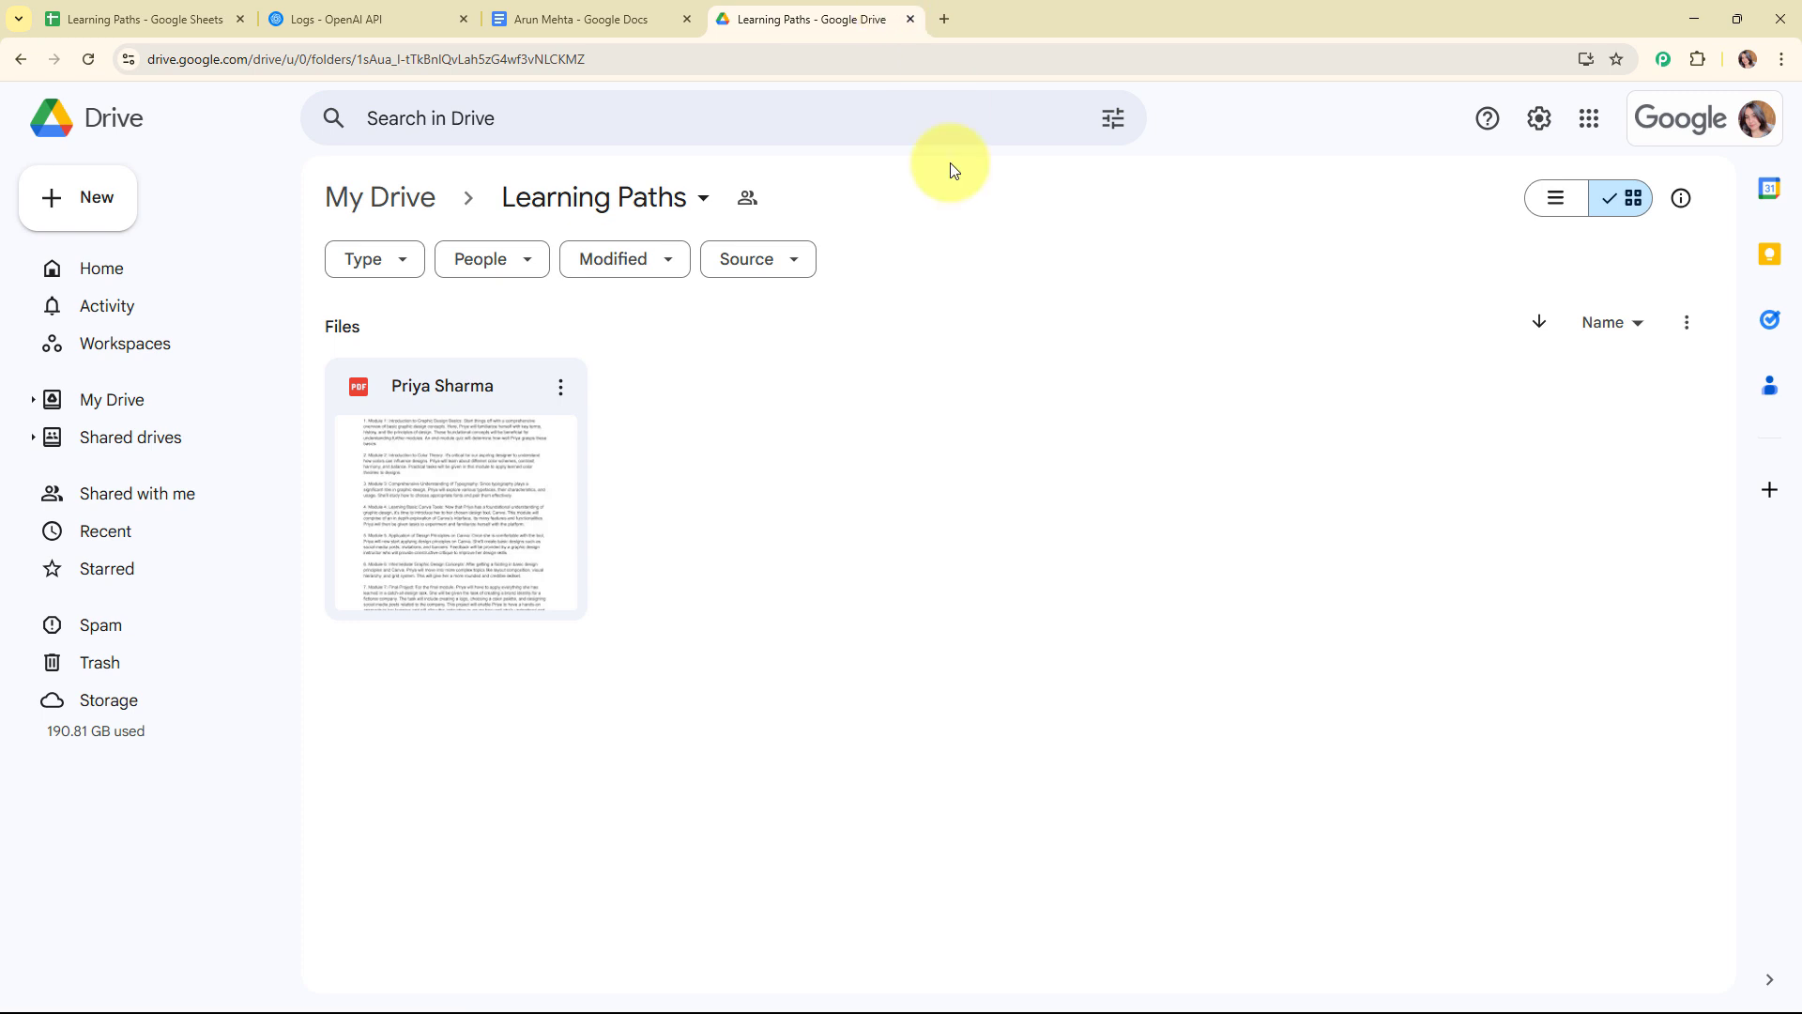
{"action": "left_click", "coordinate": [86, 60]}
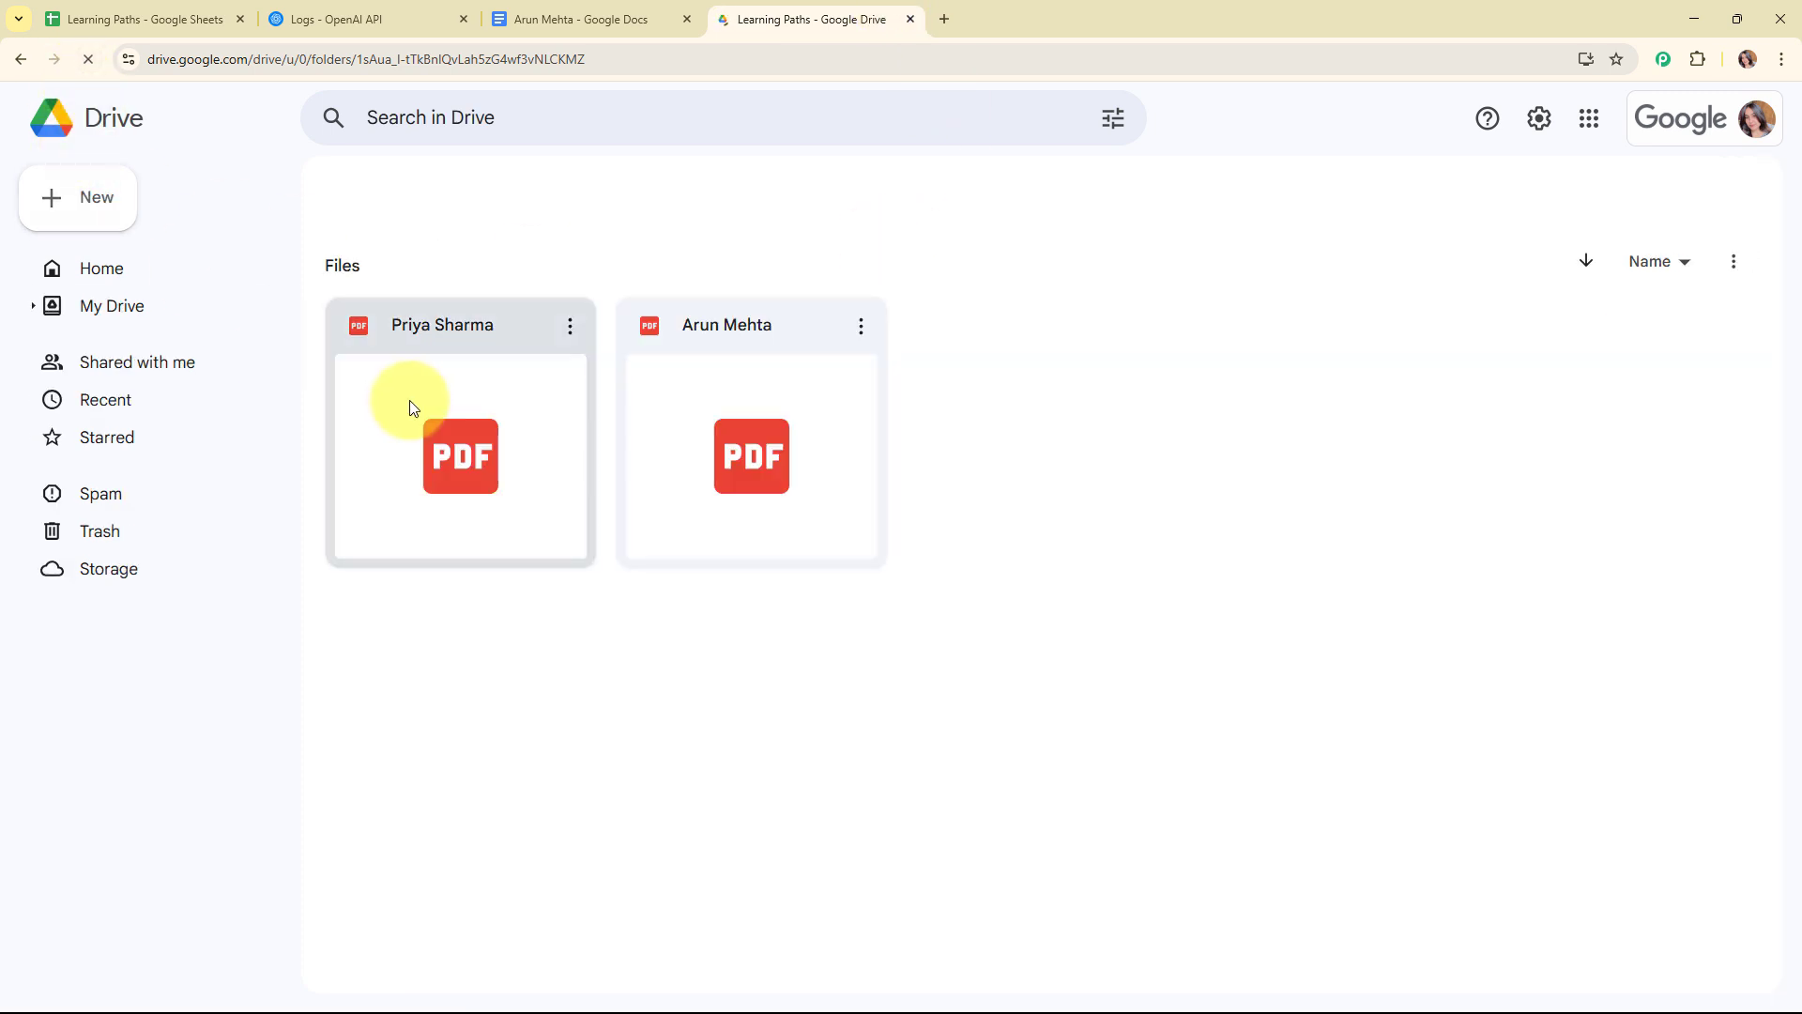
{"action": "double_click", "coordinate": [700, 421]}
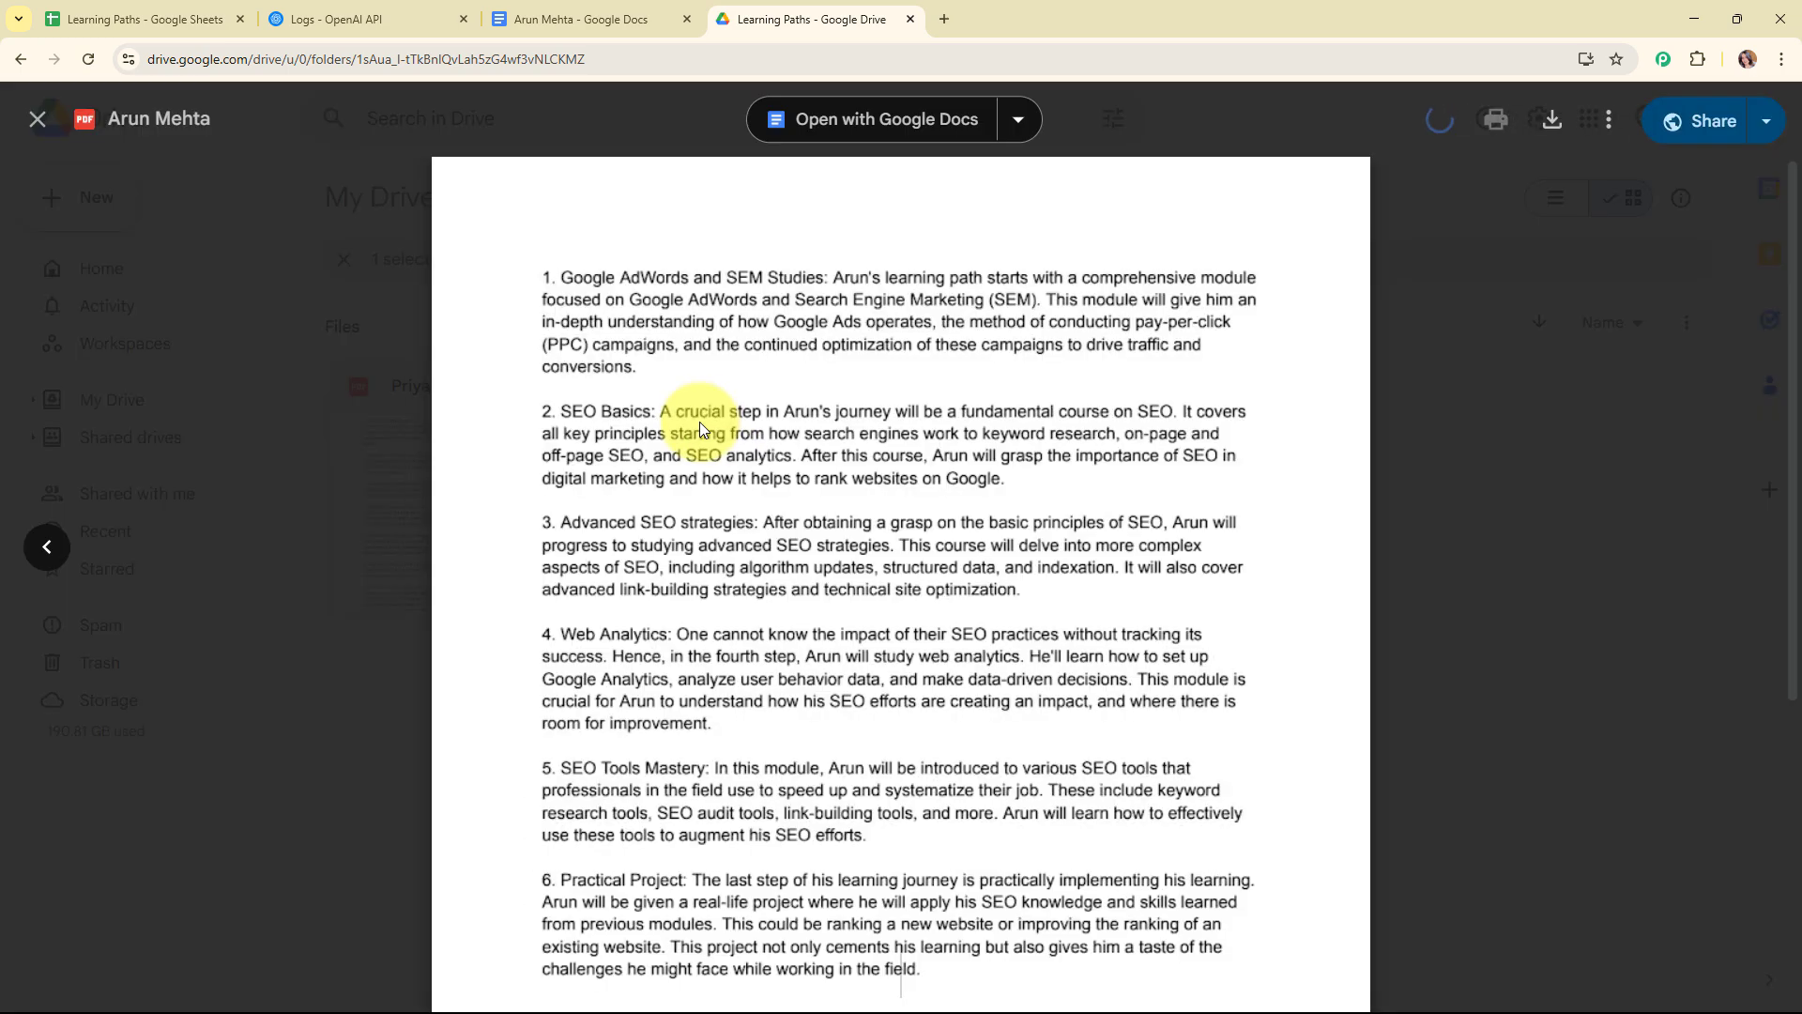
{"action": "scroll", "coordinate": [1017, 954], "scroll_direction": "down", "scroll_amount": 5}
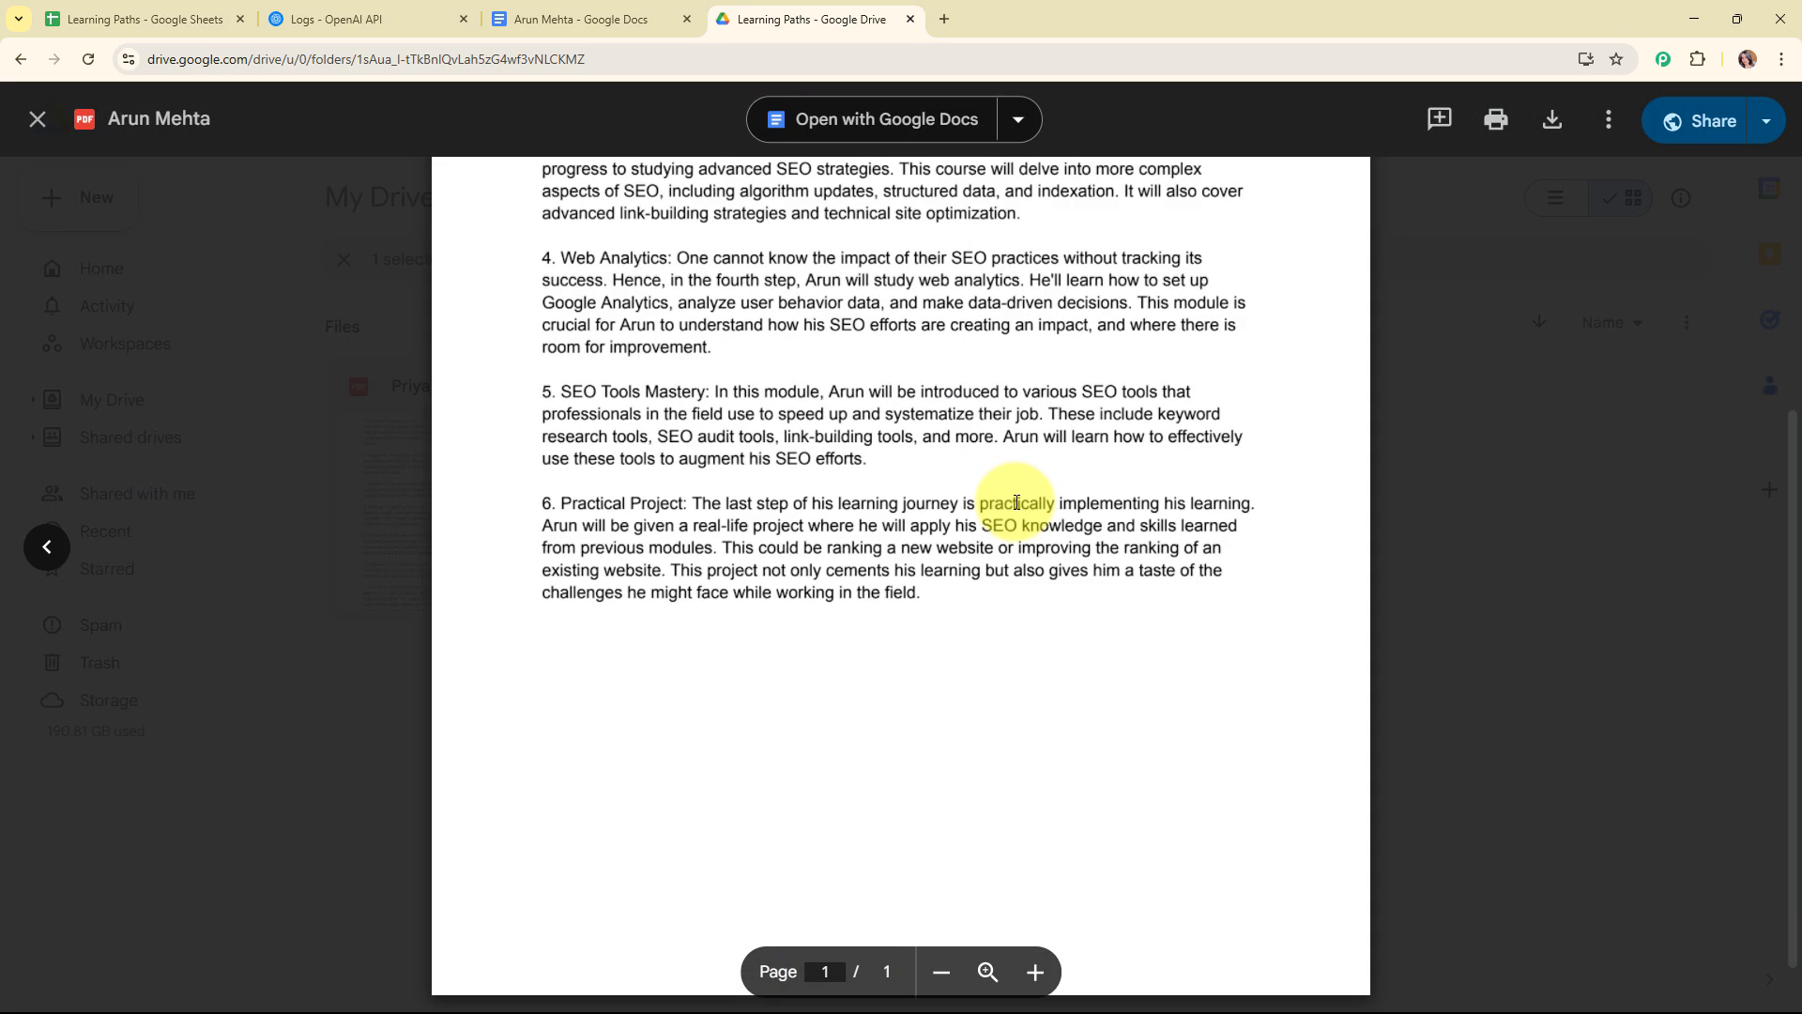
{"action": "scroll", "coordinate": [993, 603], "scroll_direction": "up", "scroll_amount": 5}
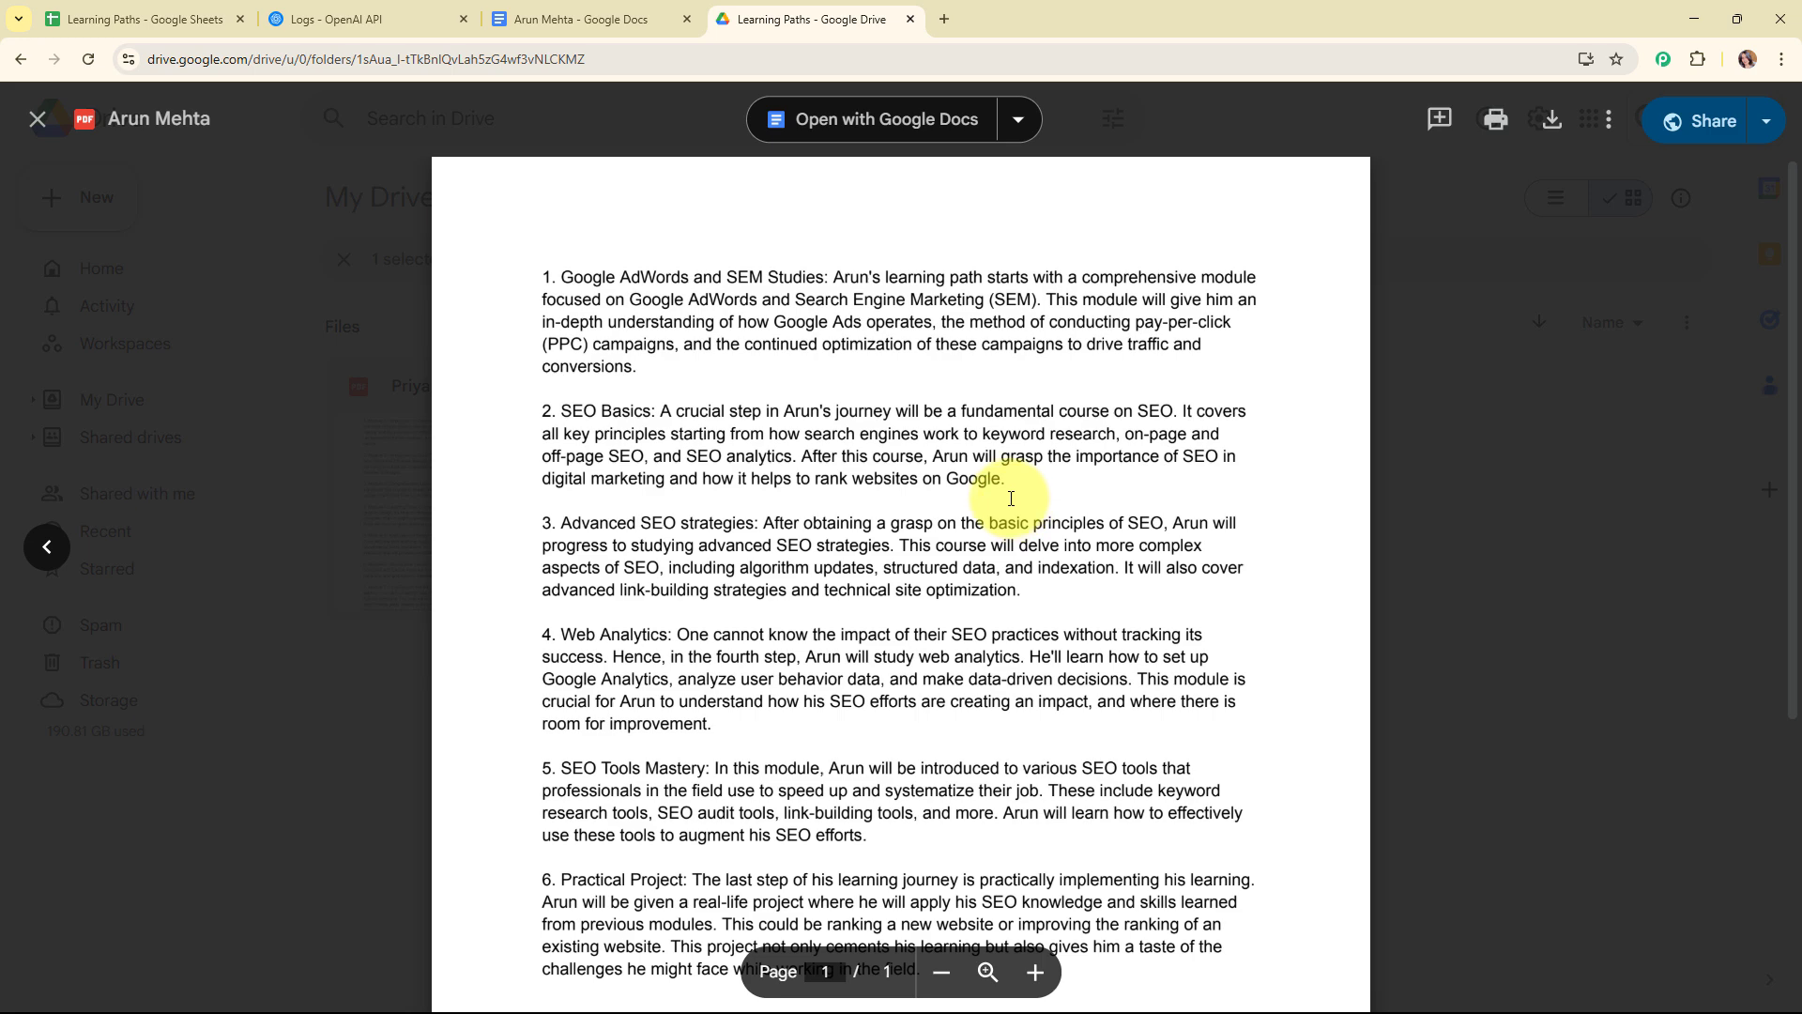
{"action": "left_click", "coordinate": [36, 119]}
{"action": "left_click", "coordinate": [986, 462]}
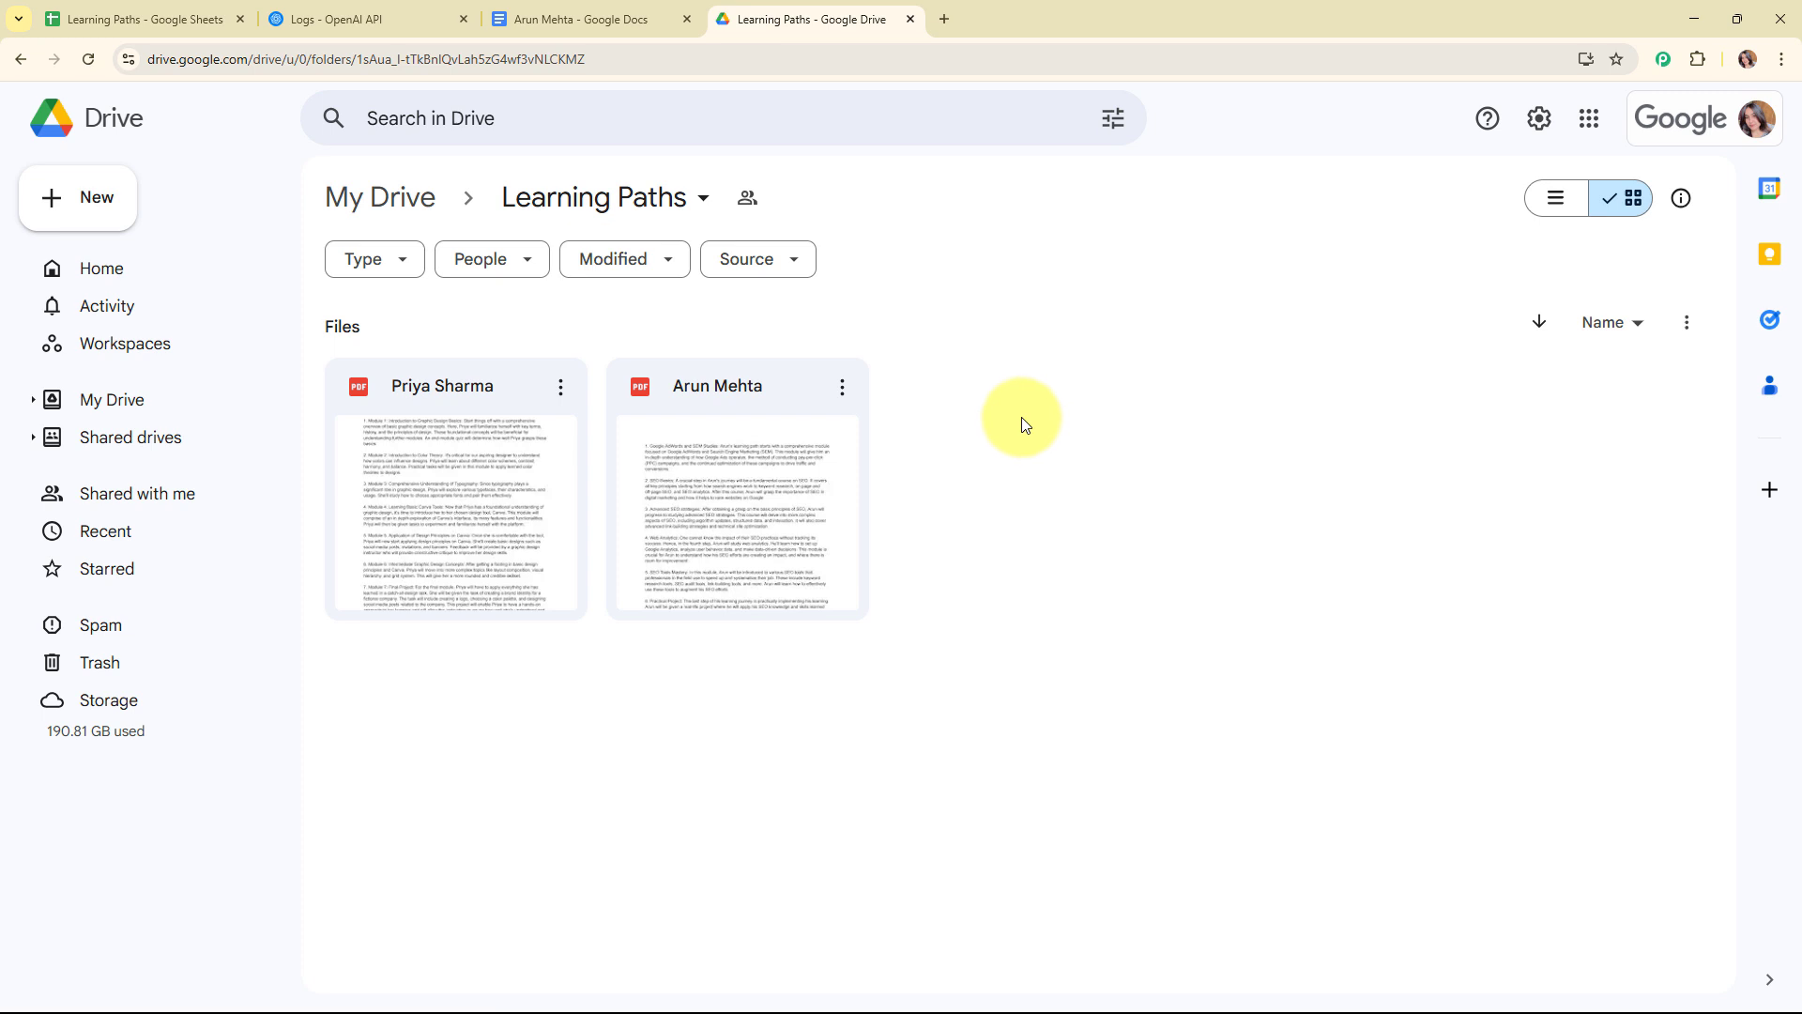
Return to the Learning Paths spreadsheet, and open the Pabbly Connect website at pabbly.com/connect in a new browser tab.
{"action": "left_click", "coordinate": [145, 8]}
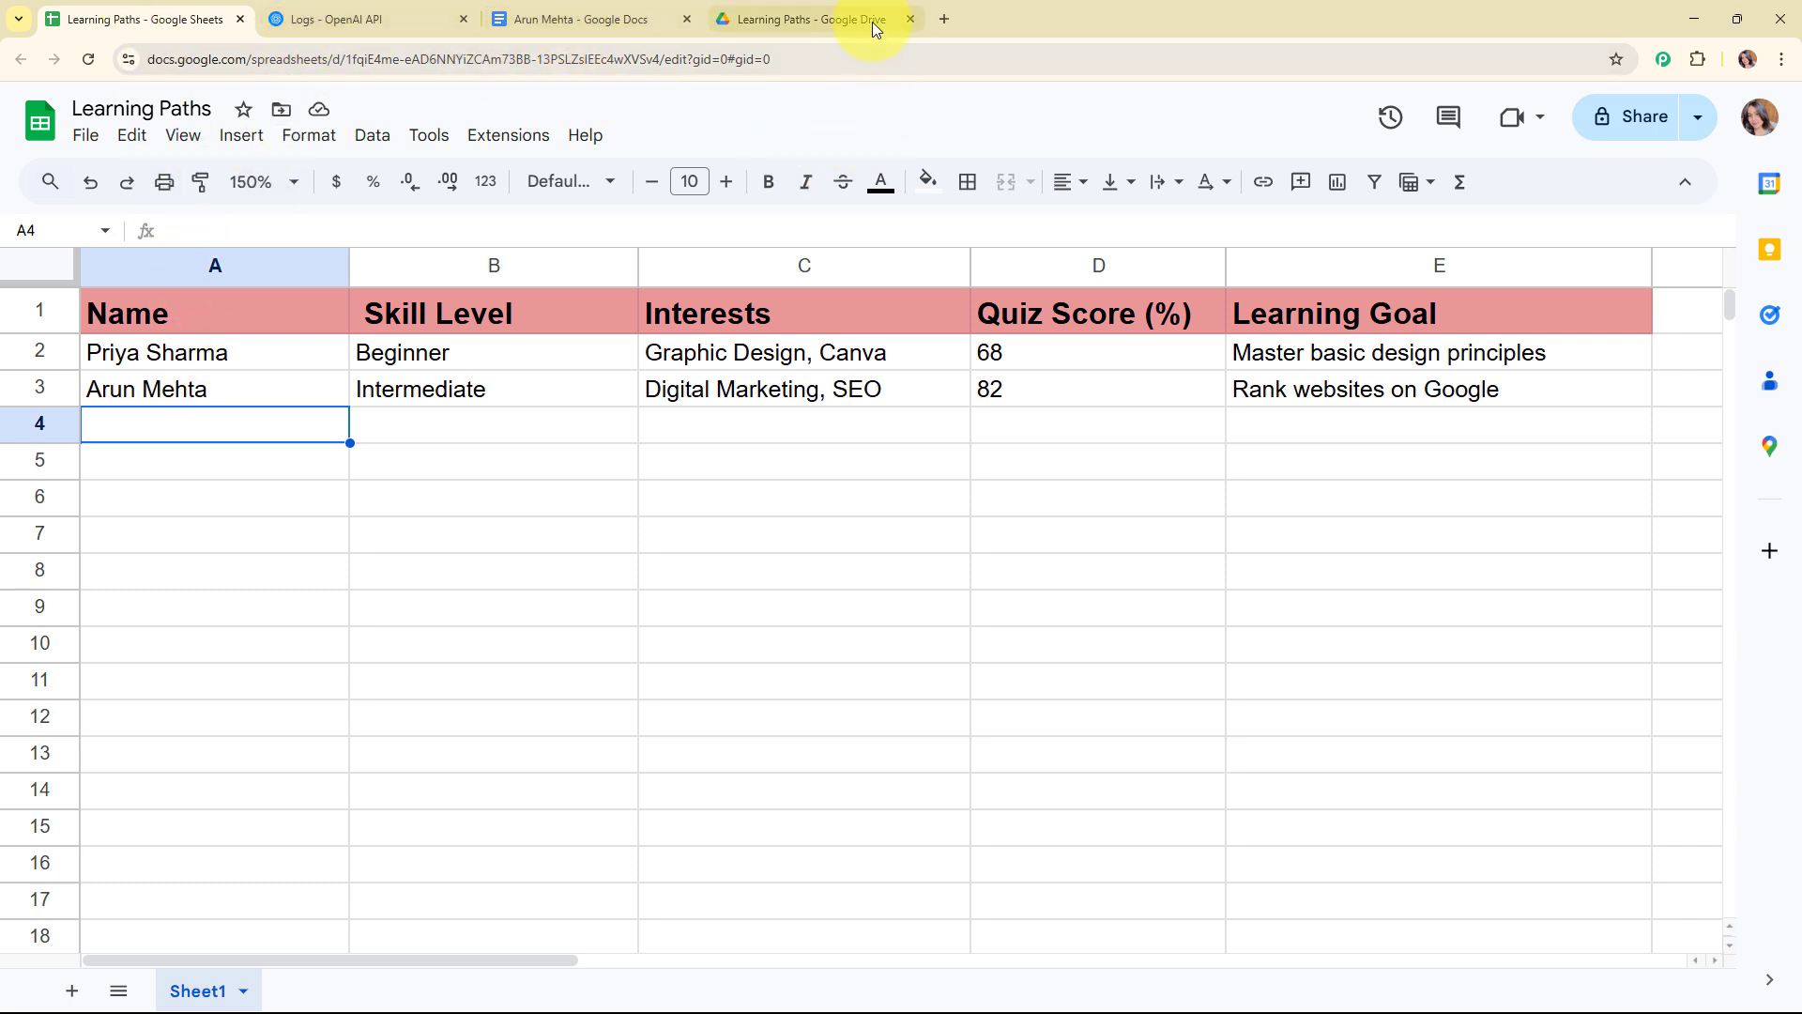
{"action": "left_click", "coordinate": [942, 20]}
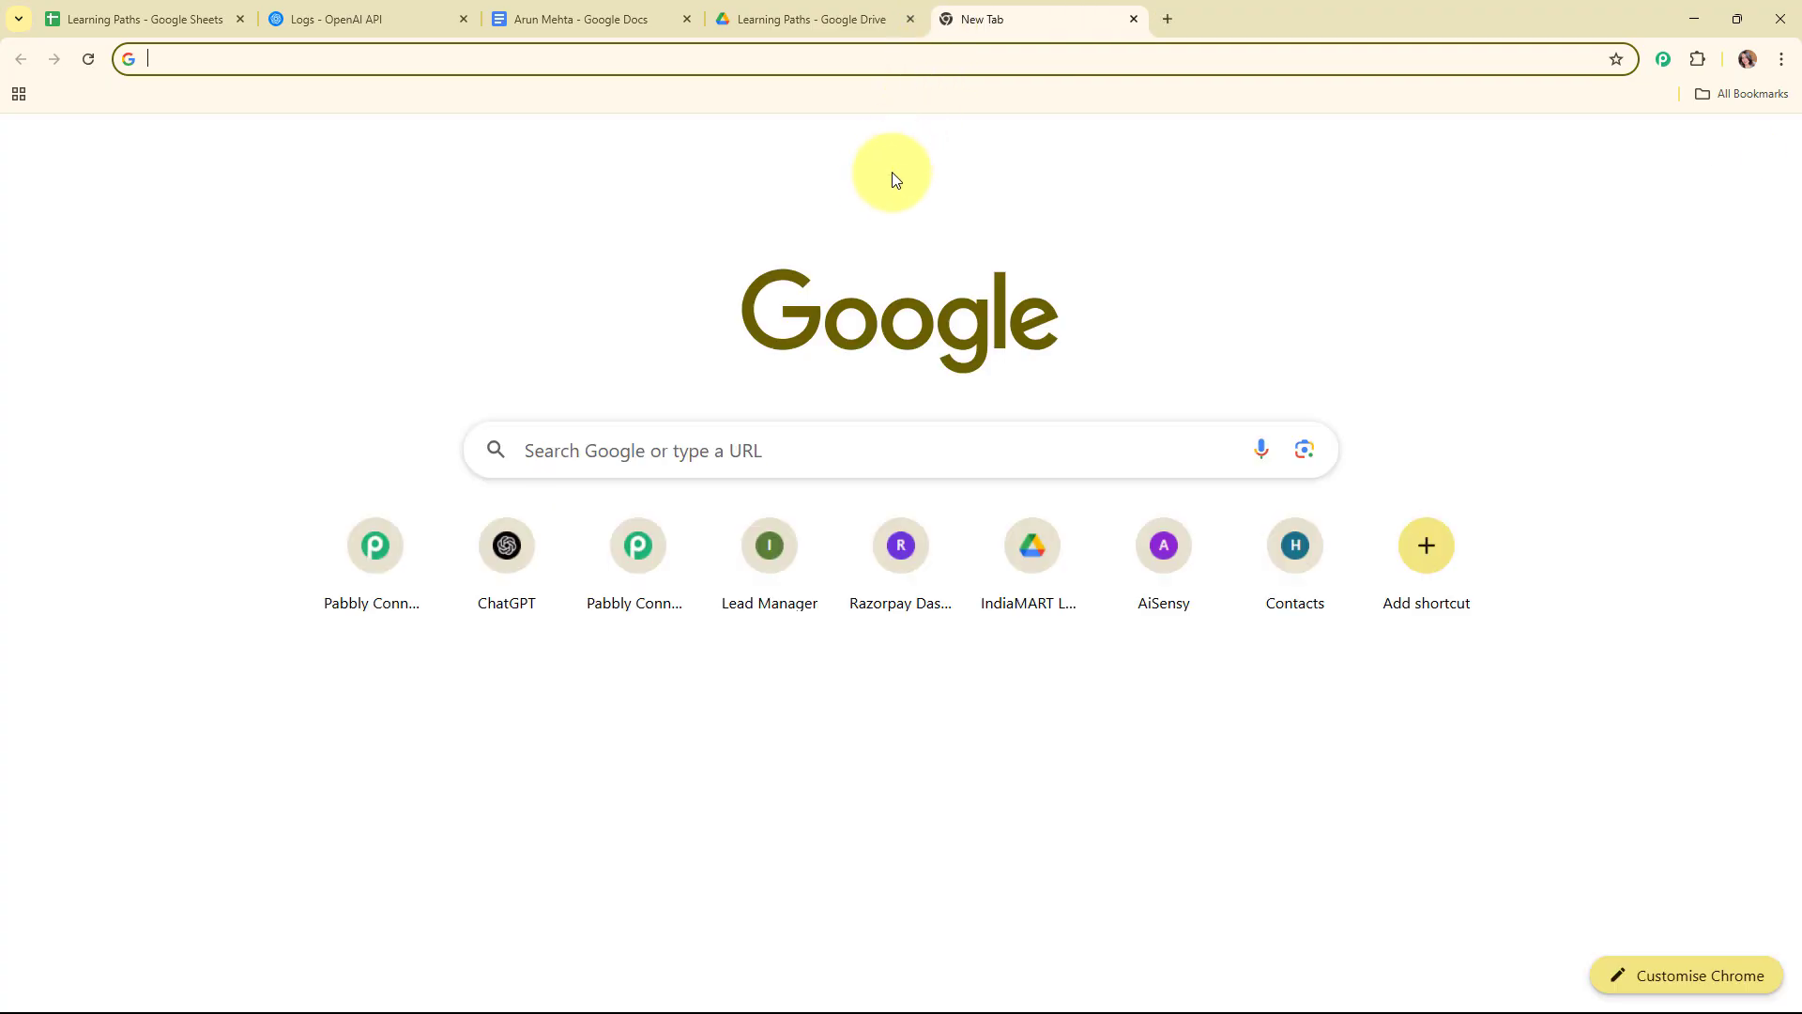
{"action": "type", "text": "pabb"}
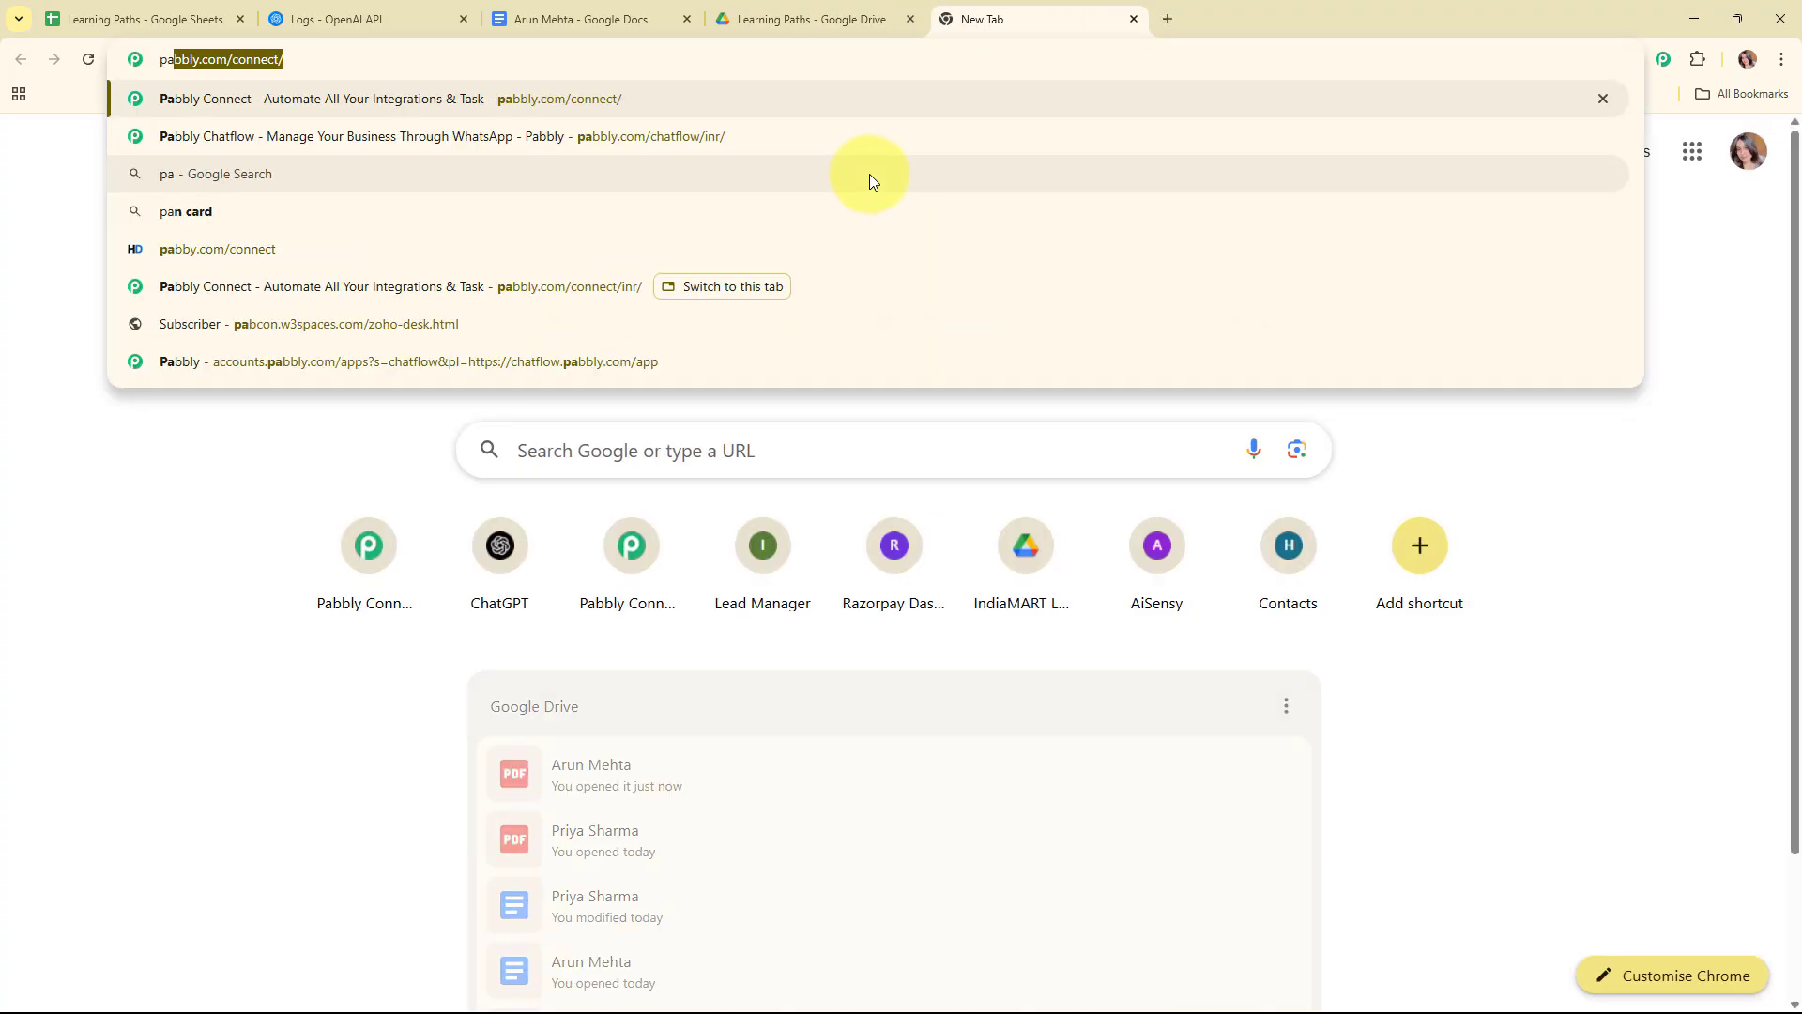
{"action": "type", "text": "ly"}
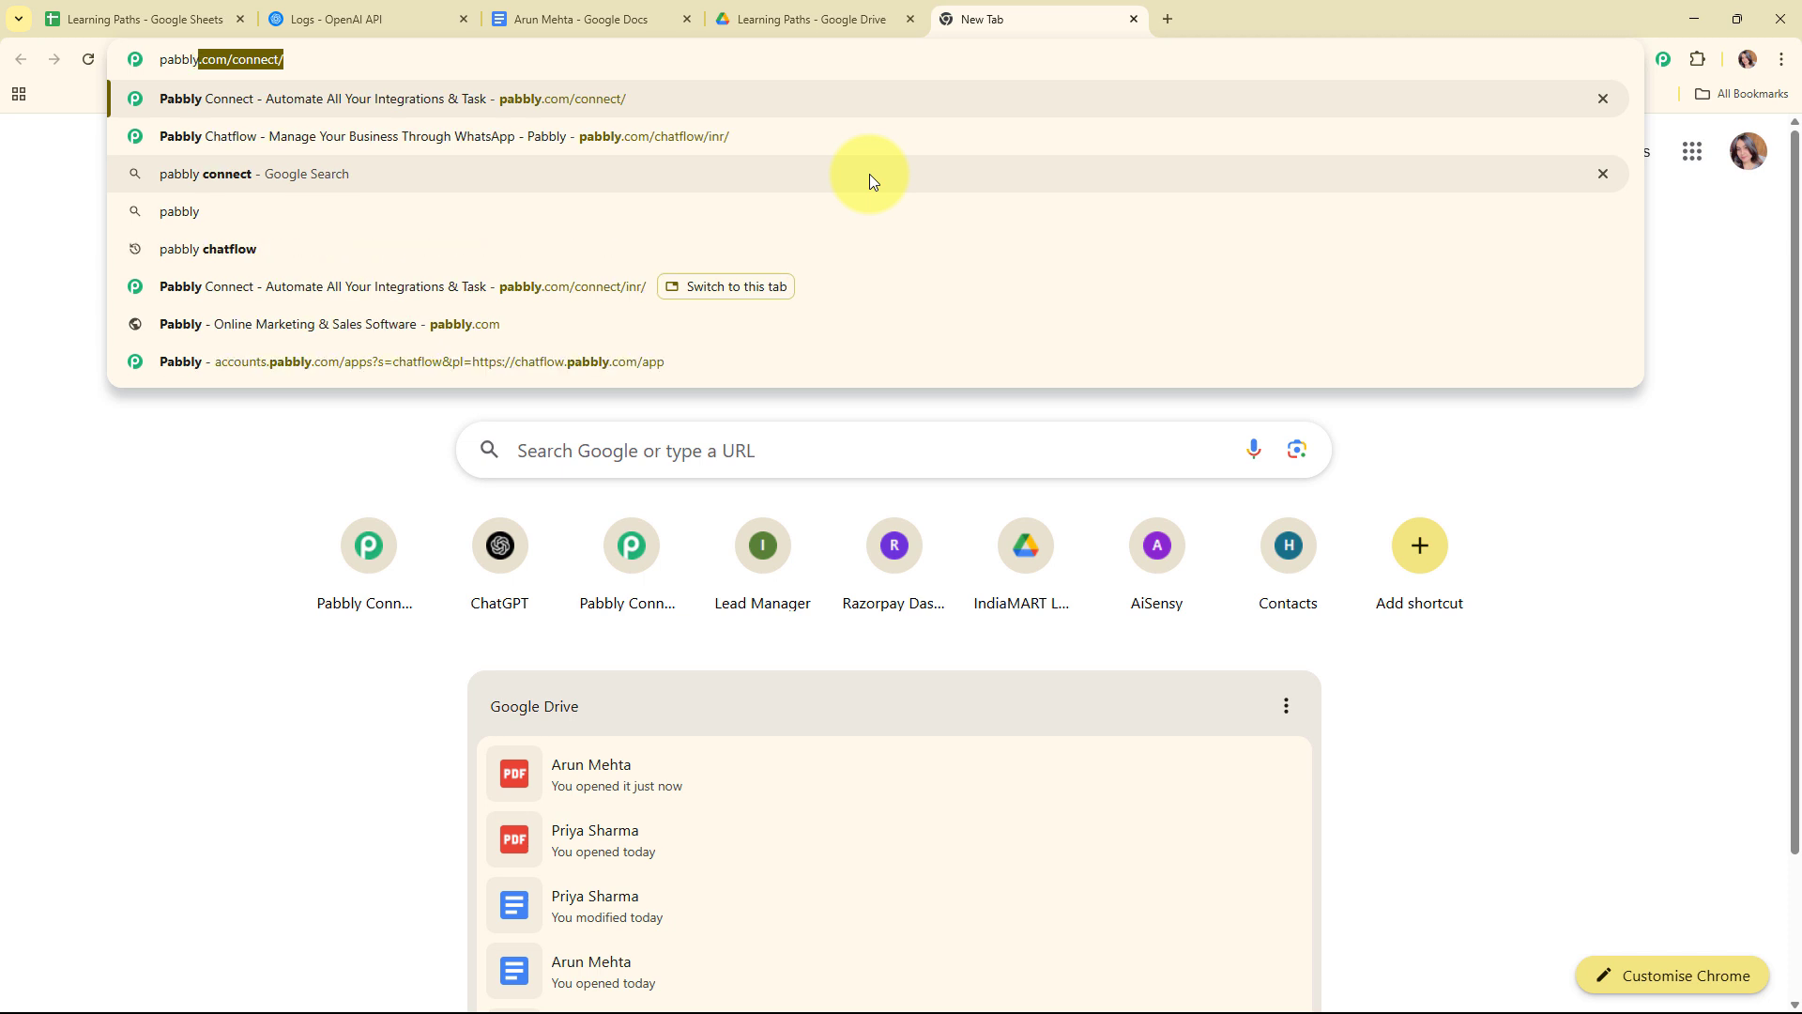
{"action": "type", "text": ".com/c"}
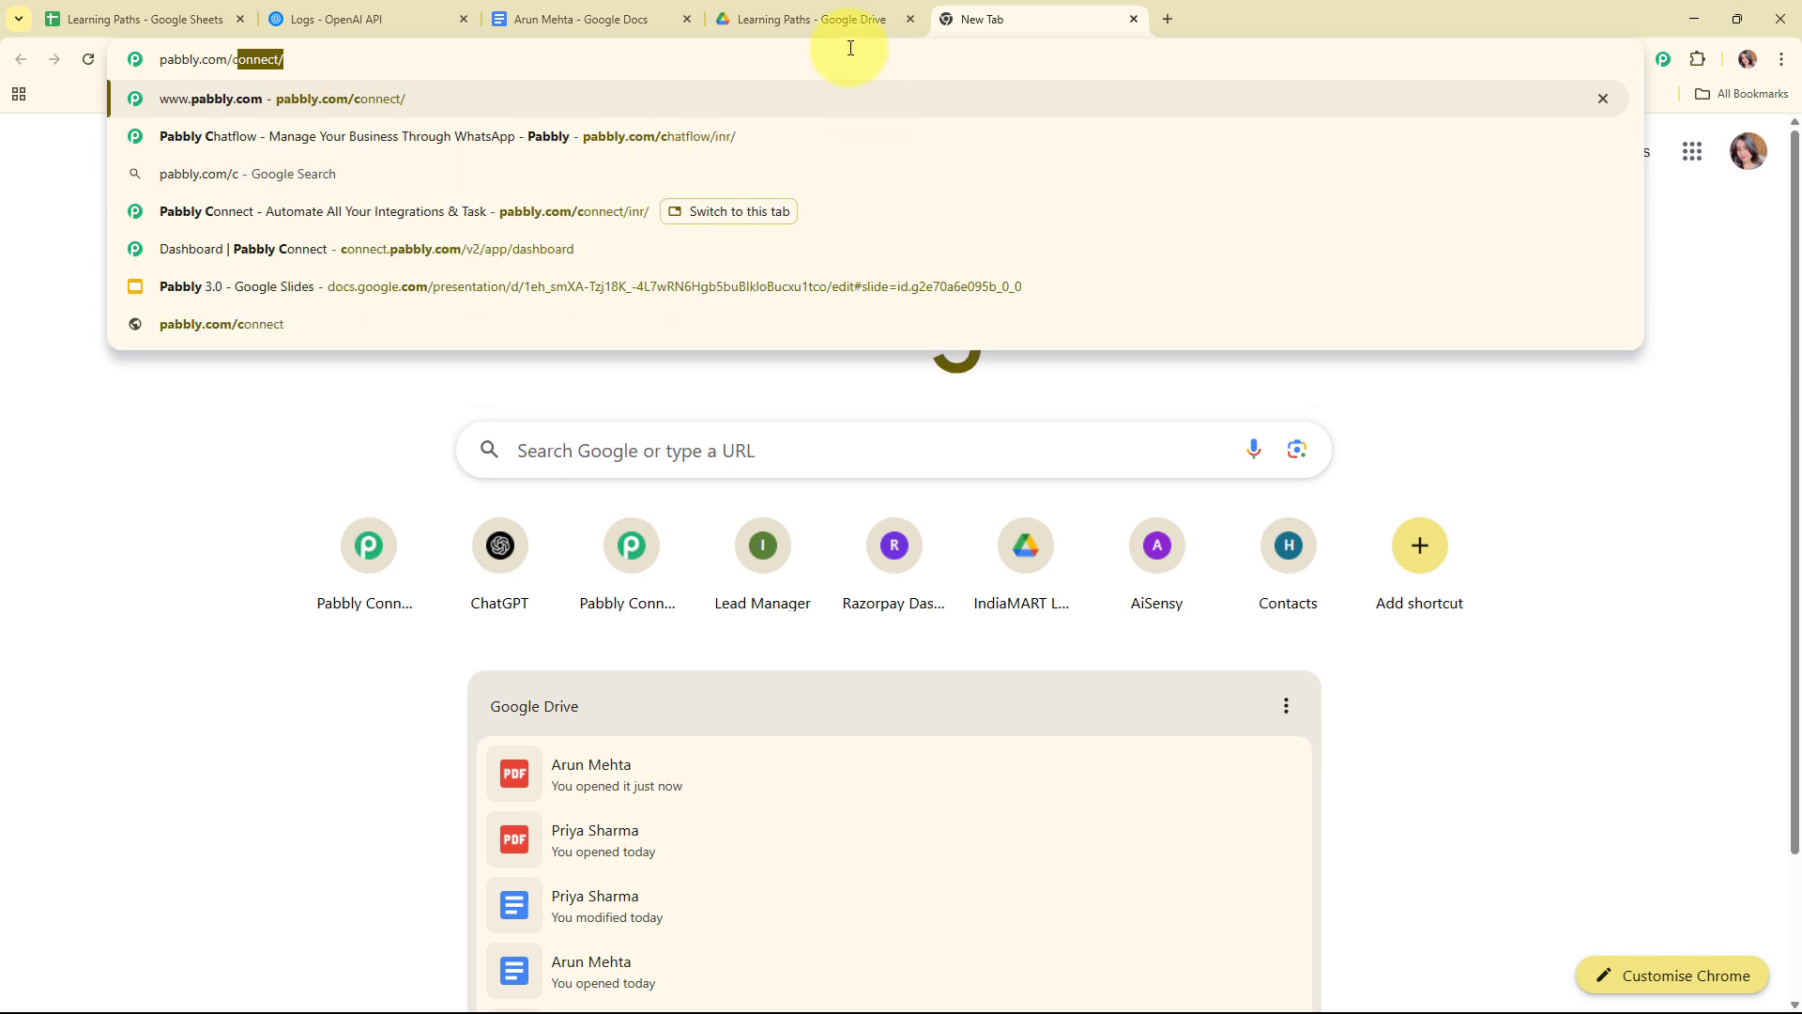
{"action": "key", "text": "Return"}
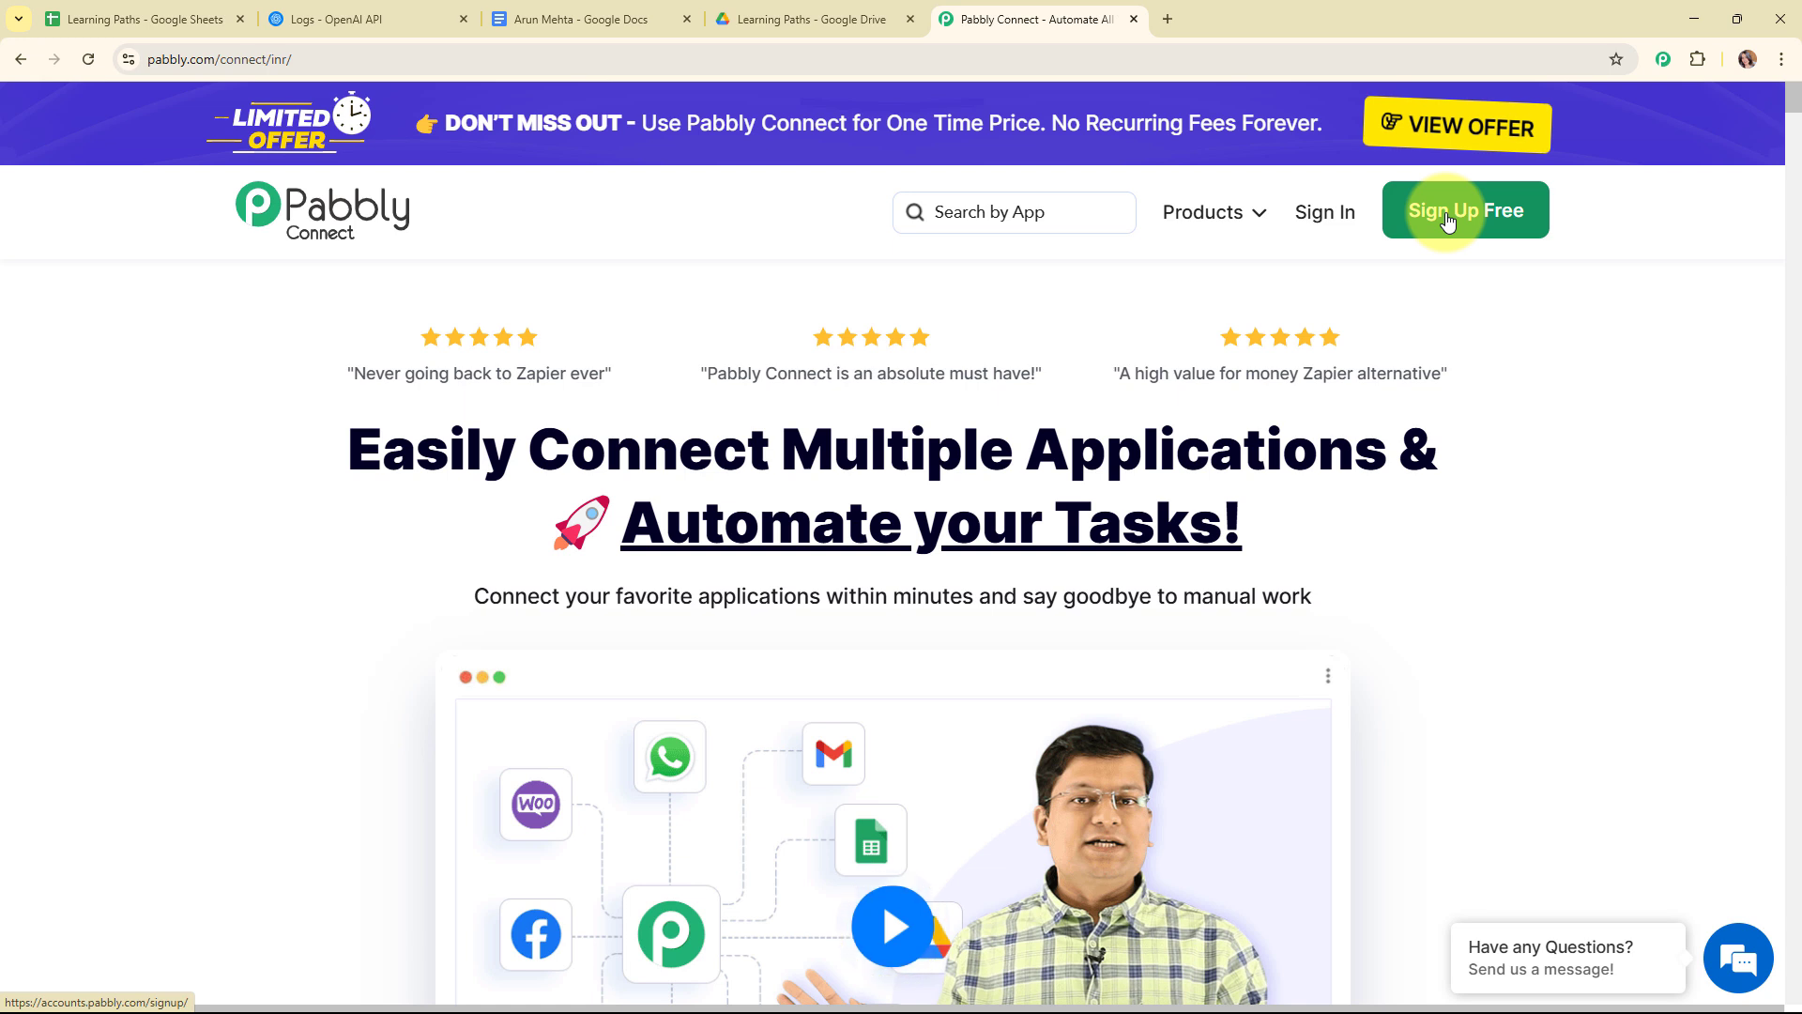
Sign in to Pabbly and access Pabbly Connect from the list of all Pabbly apps.
{"action": "left_click", "coordinate": [1329, 226]}
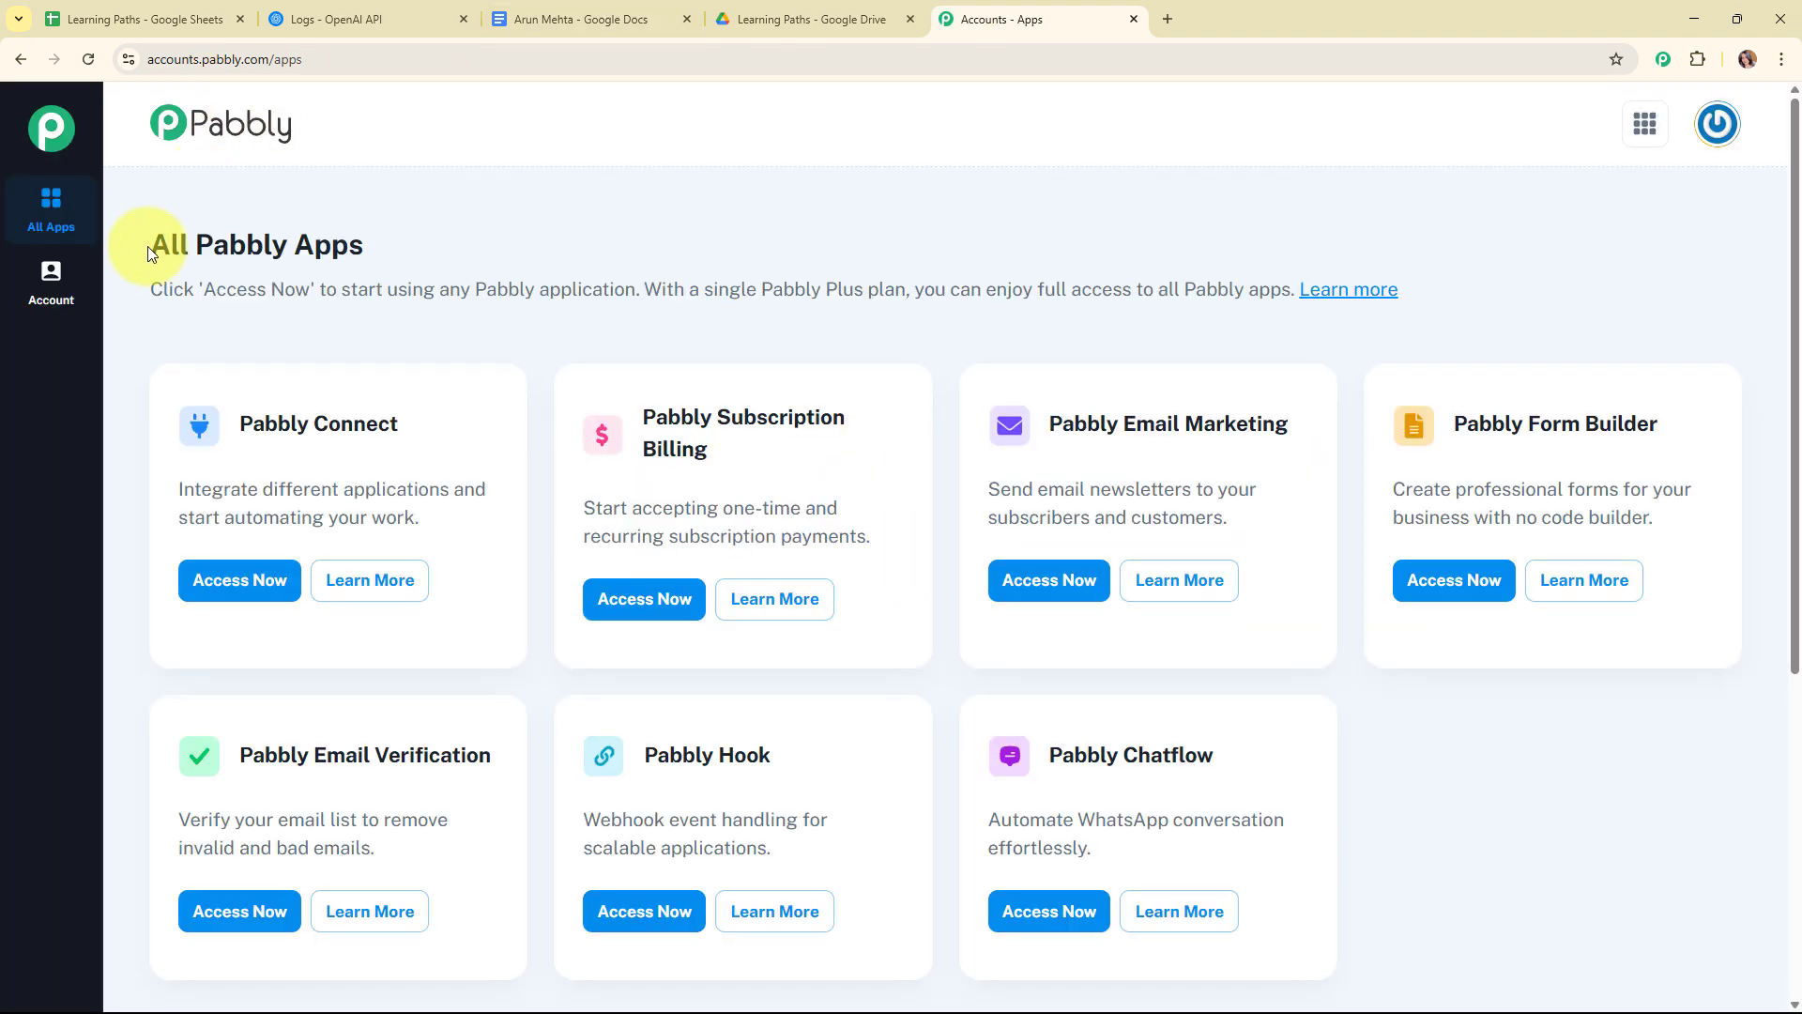
{"action": "left_click_drag", "start_coordinate": [148, 246], "coordinate": [419, 246]}
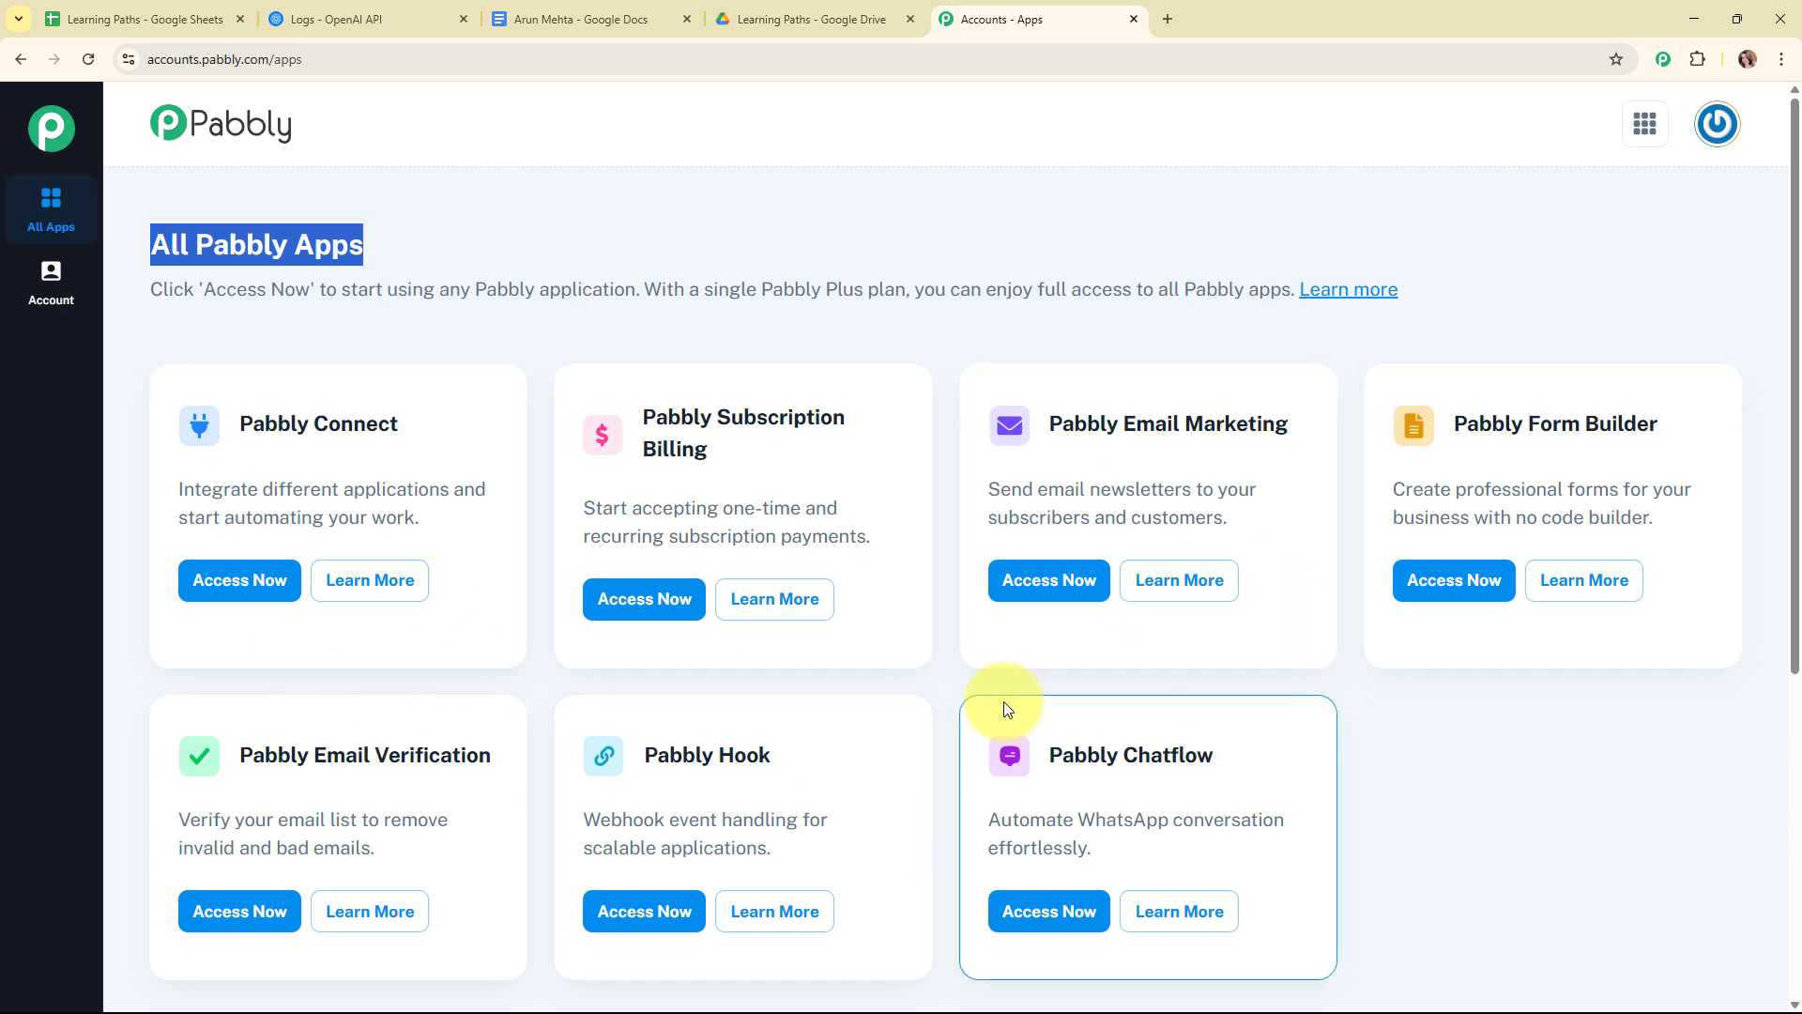
{"action": "left_click_drag", "start_coordinate": [218, 601], "coordinate": [218, 597]}
{"action": "left_click", "coordinate": [219, 597]}
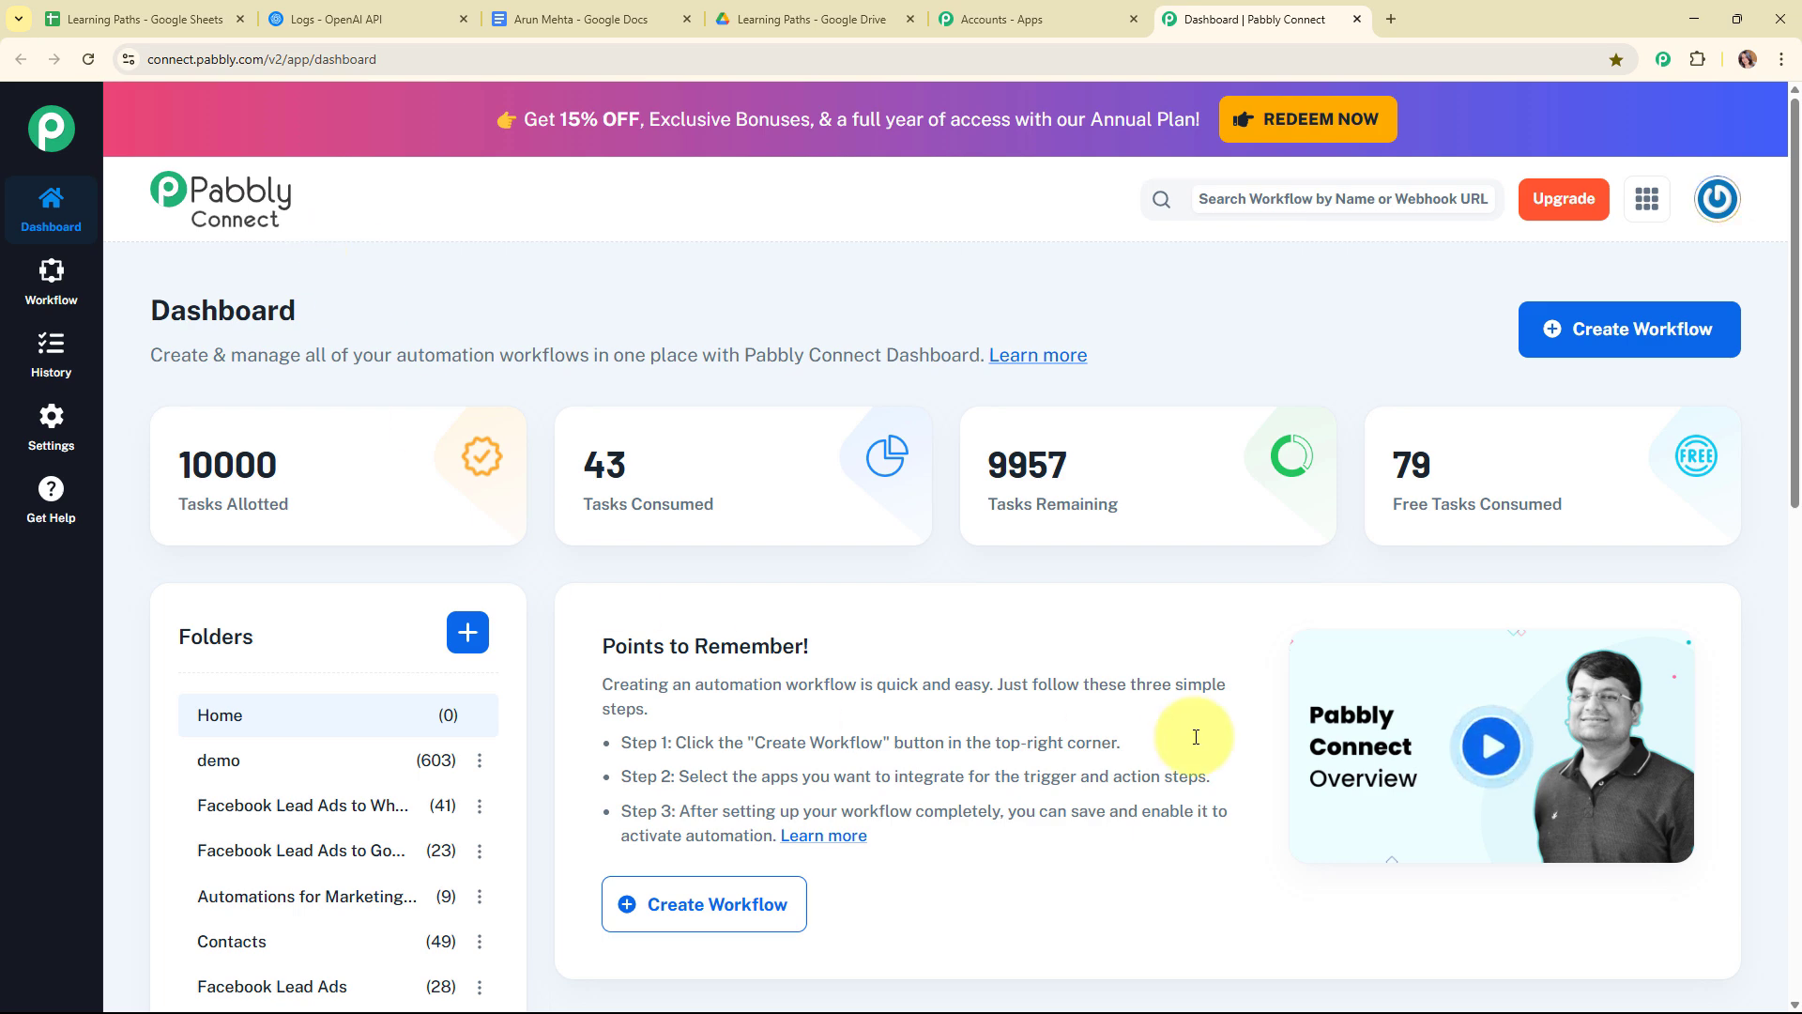
Start a new workflow named "Build an AI Agent to Auto-Personalize Learning Paths" and choose the Automations folder for it.
{"action": "left_click", "coordinate": [1598, 329]}
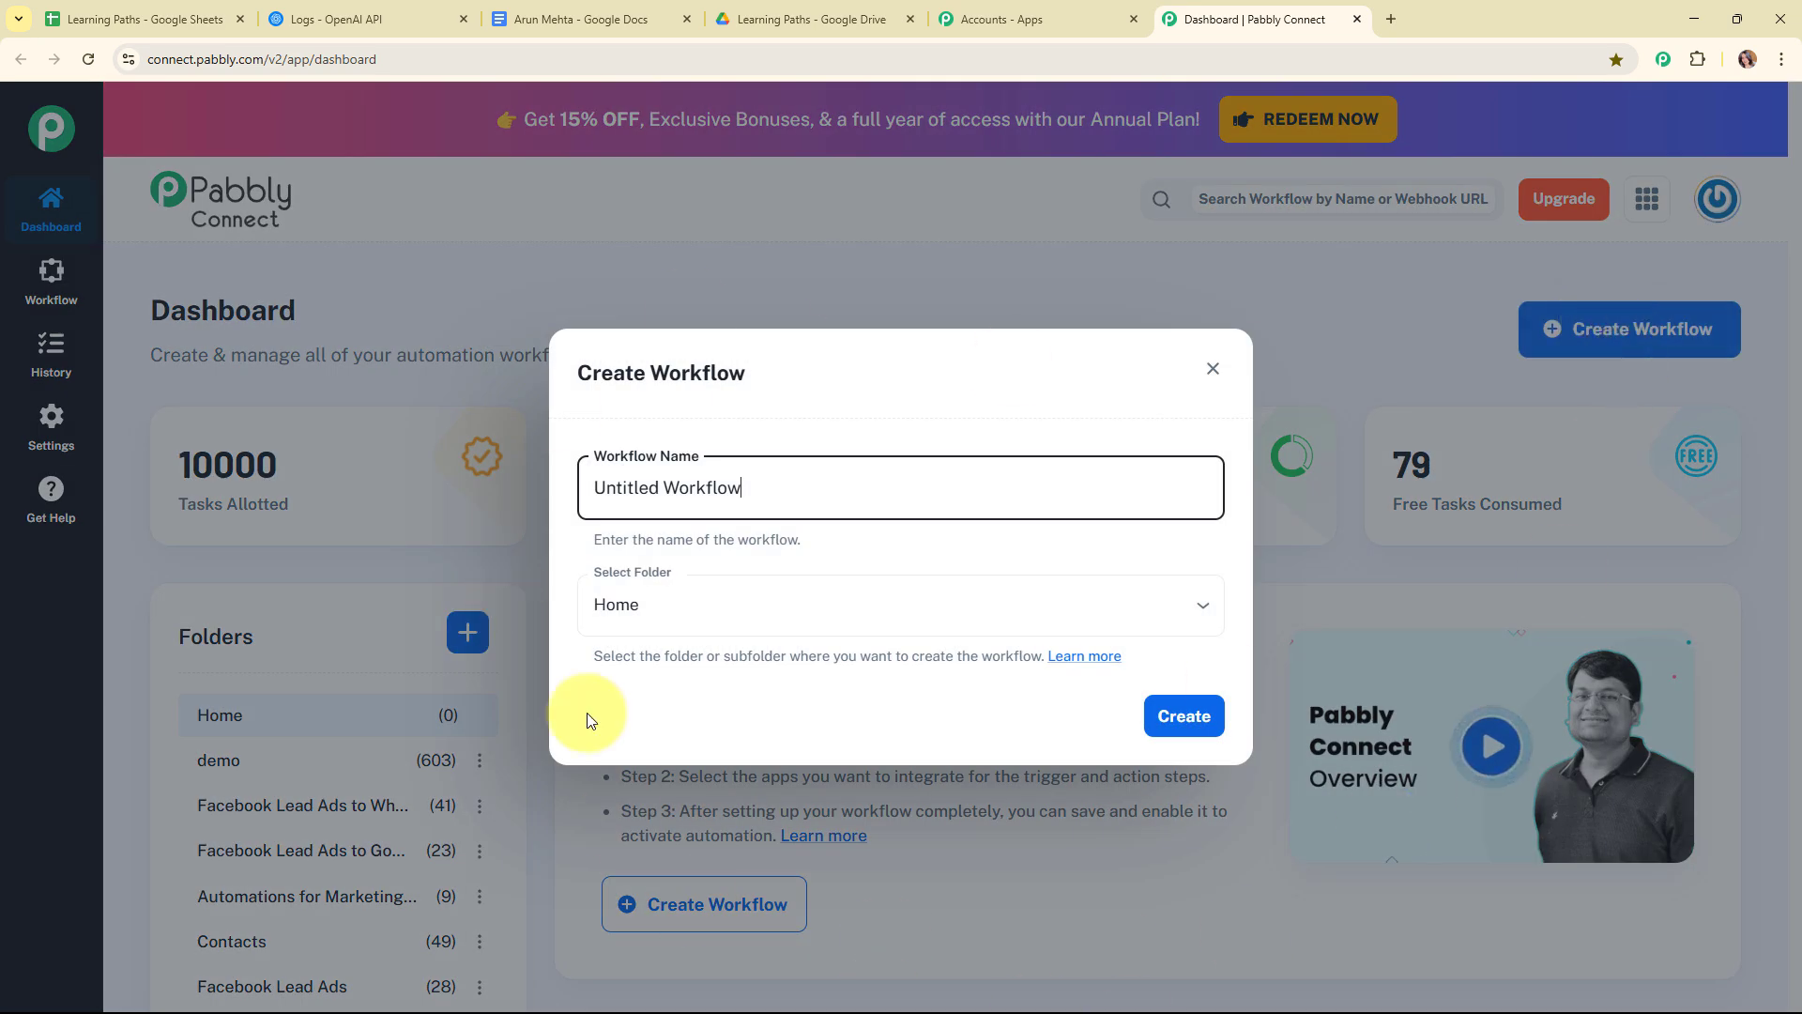
{"action": "left_click_drag", "start_coordinate": [782, 488], "coordinate": [564, 510]}
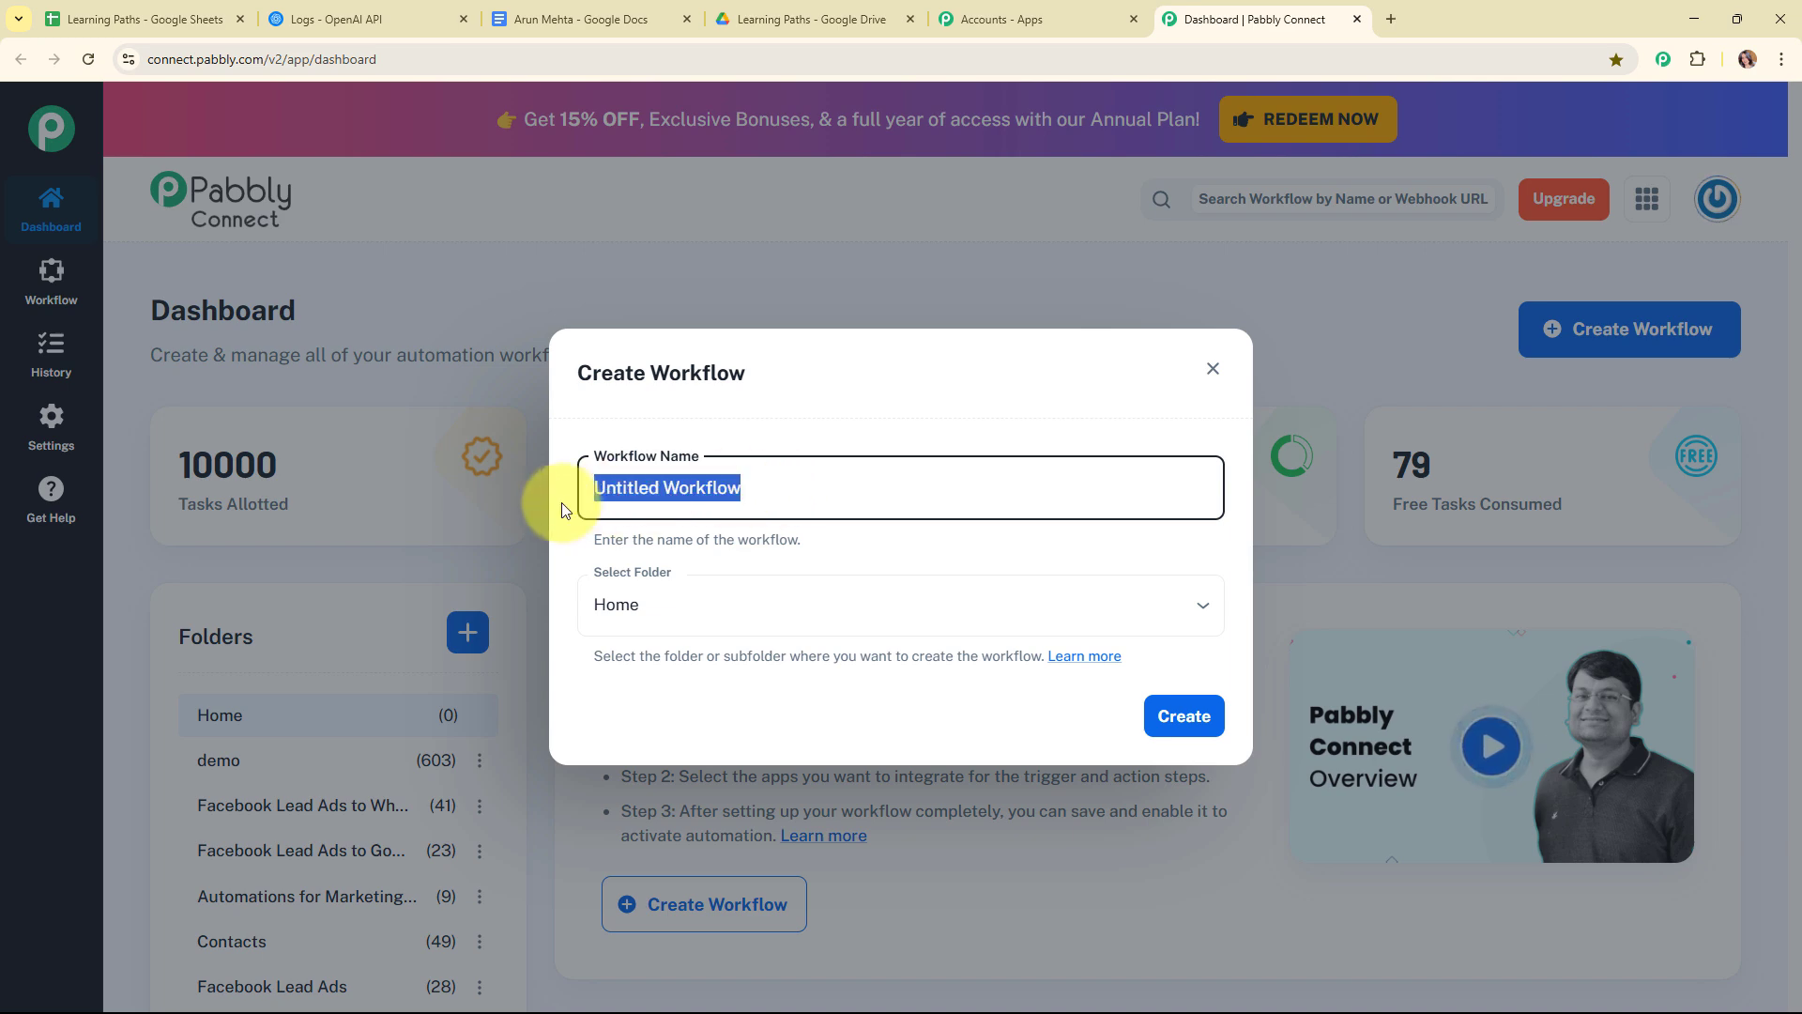
{"action": "type", "text": "Build an AI Agent to Auto-Personalize Learning Paths"}
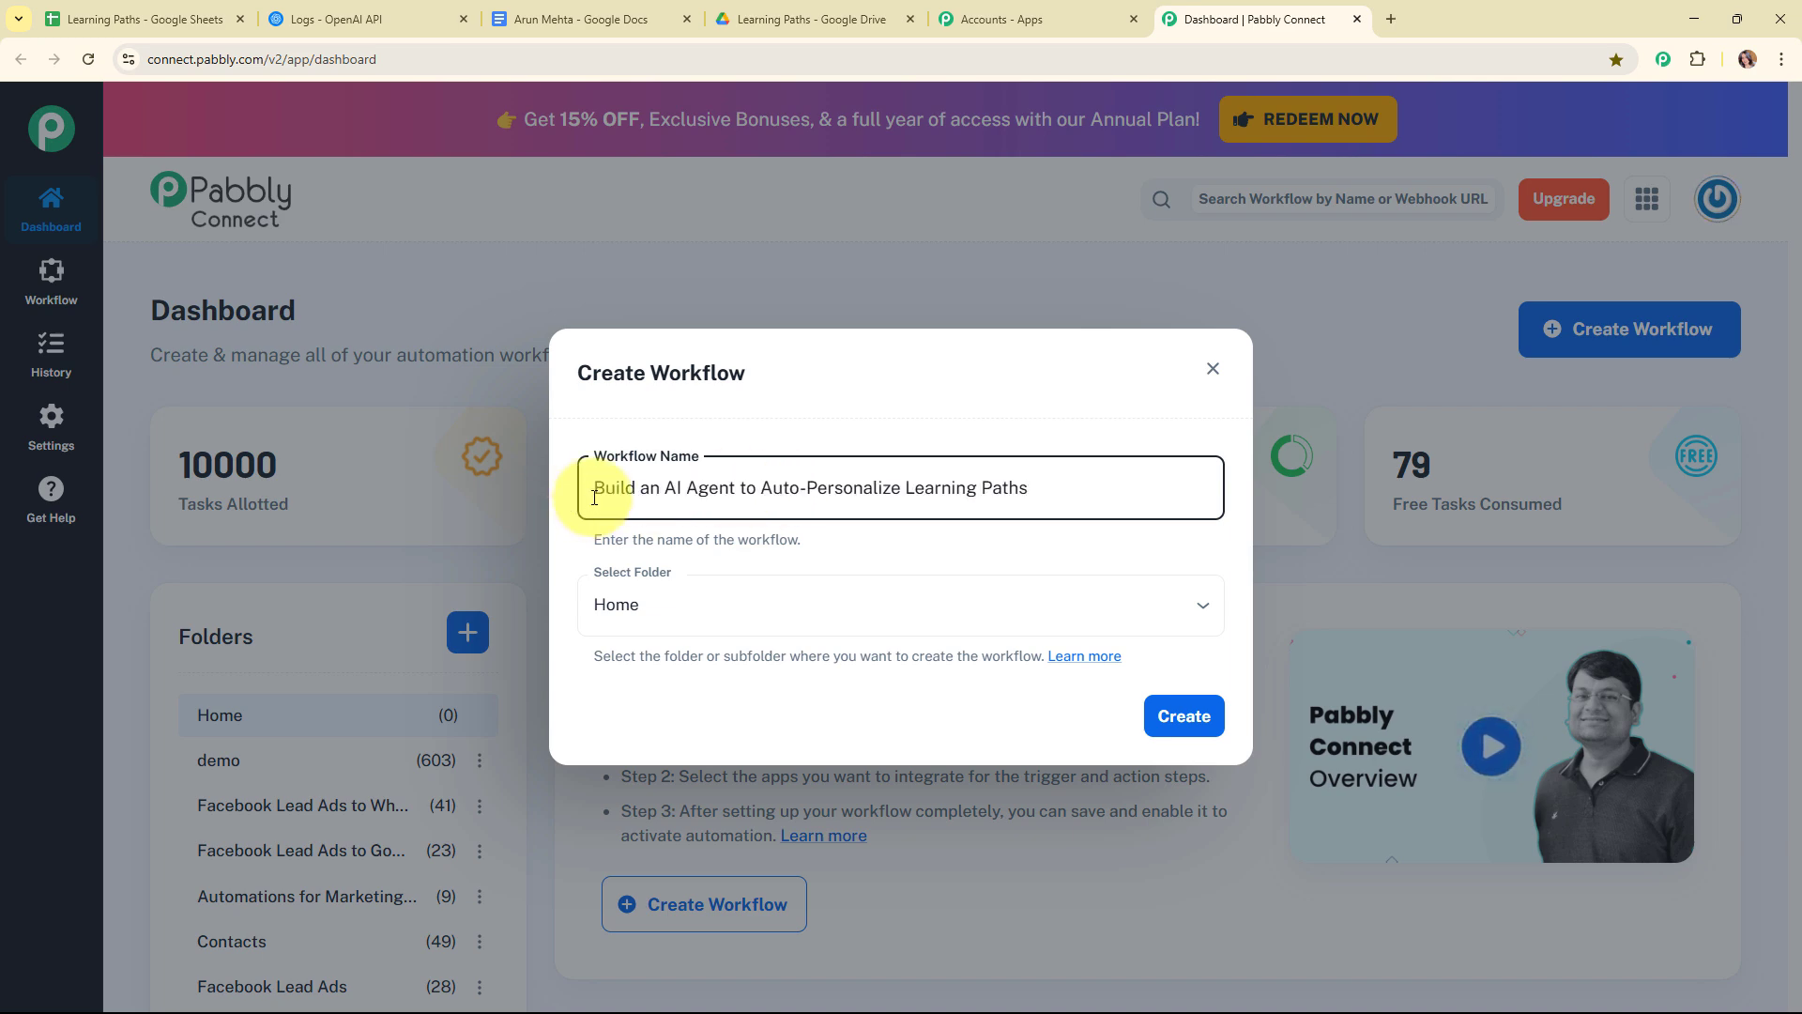
{"action": "left_click_drag", "start_coordinate": [566, 497], "coordinate": [1086, 515]}
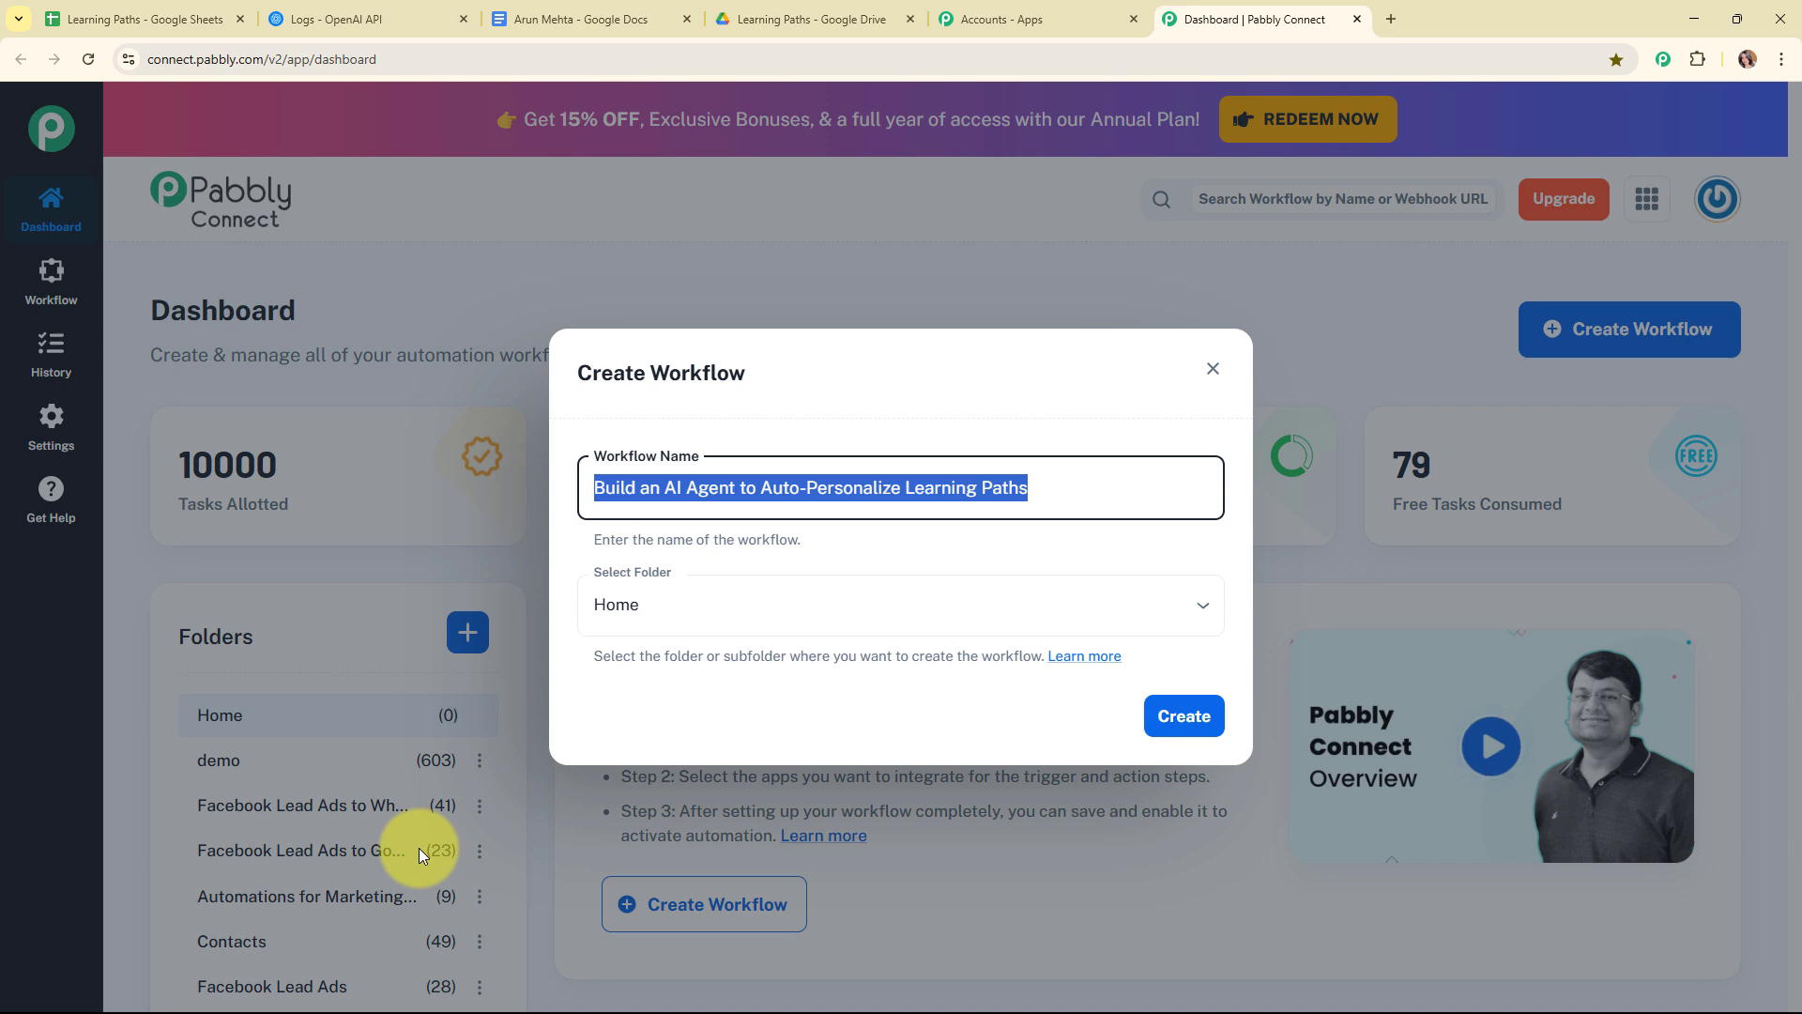
{"action": "left_click", "coordinate": [977, 608]}
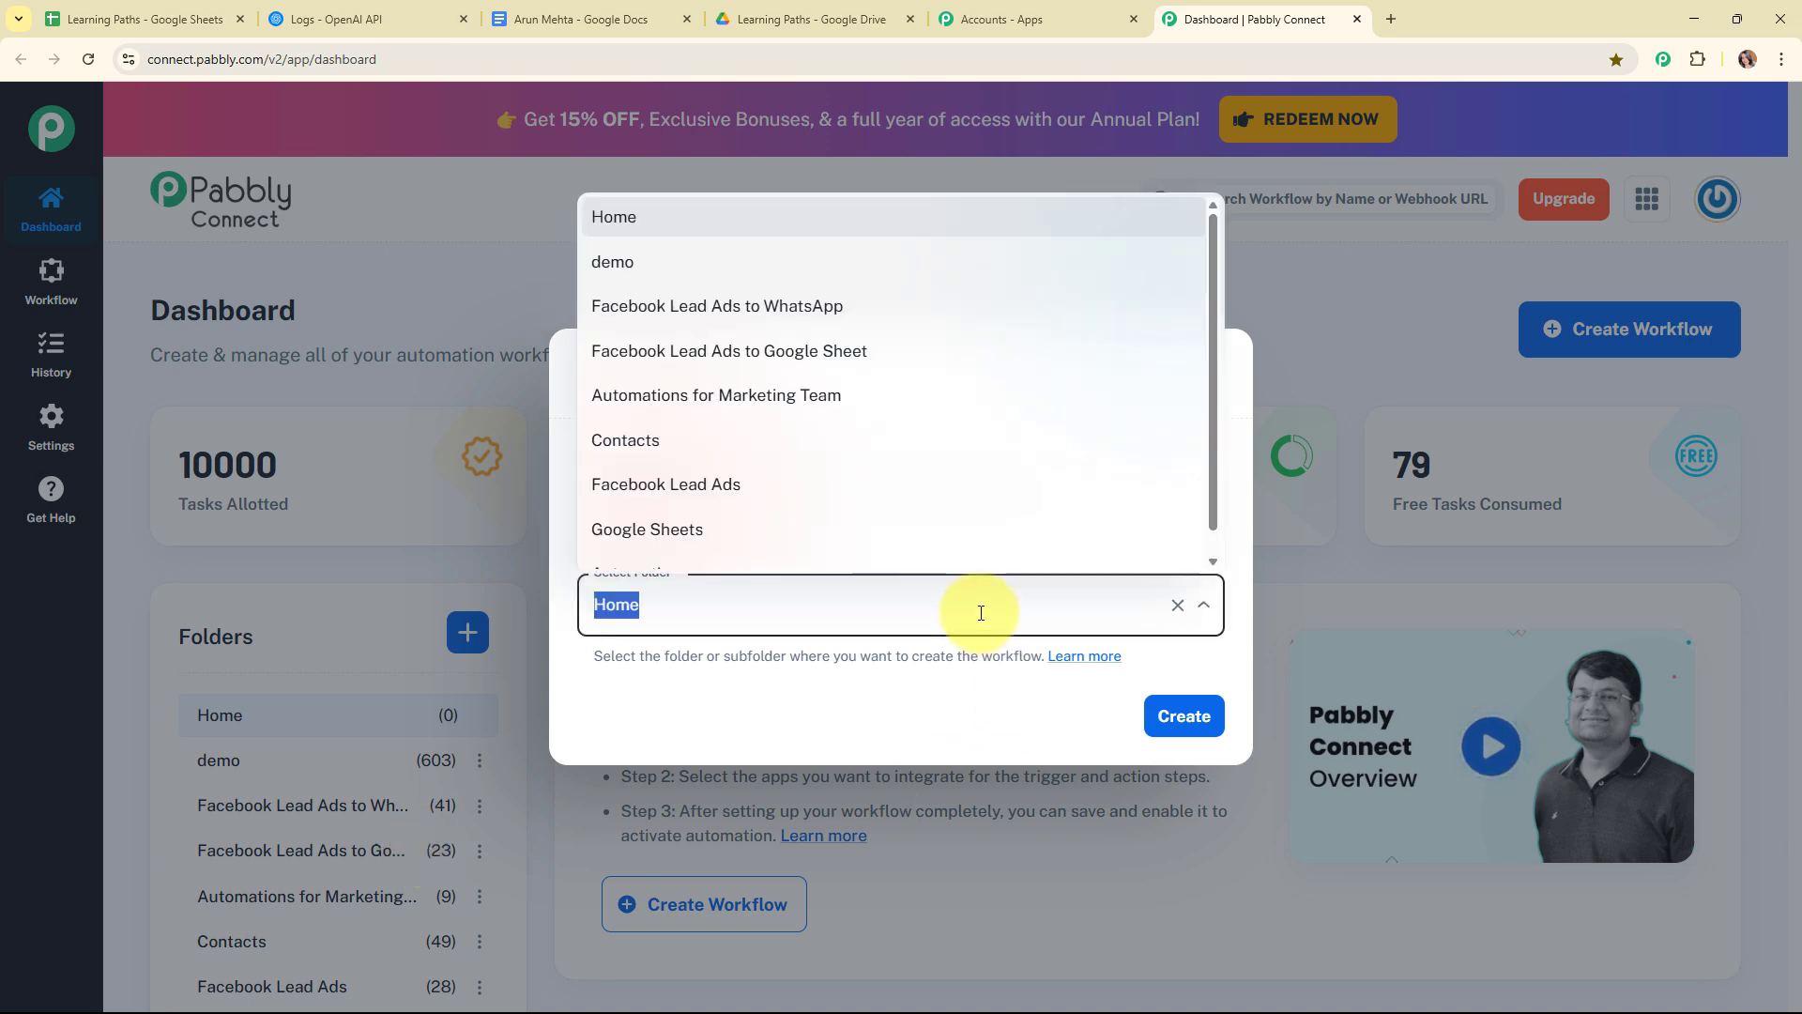
{"action": "scroll", "coordinate": [835, 493], "scroll_direction": "down", "scroll_amount": 1}
{"action": "left_click", "coordinate": [845, 554]}
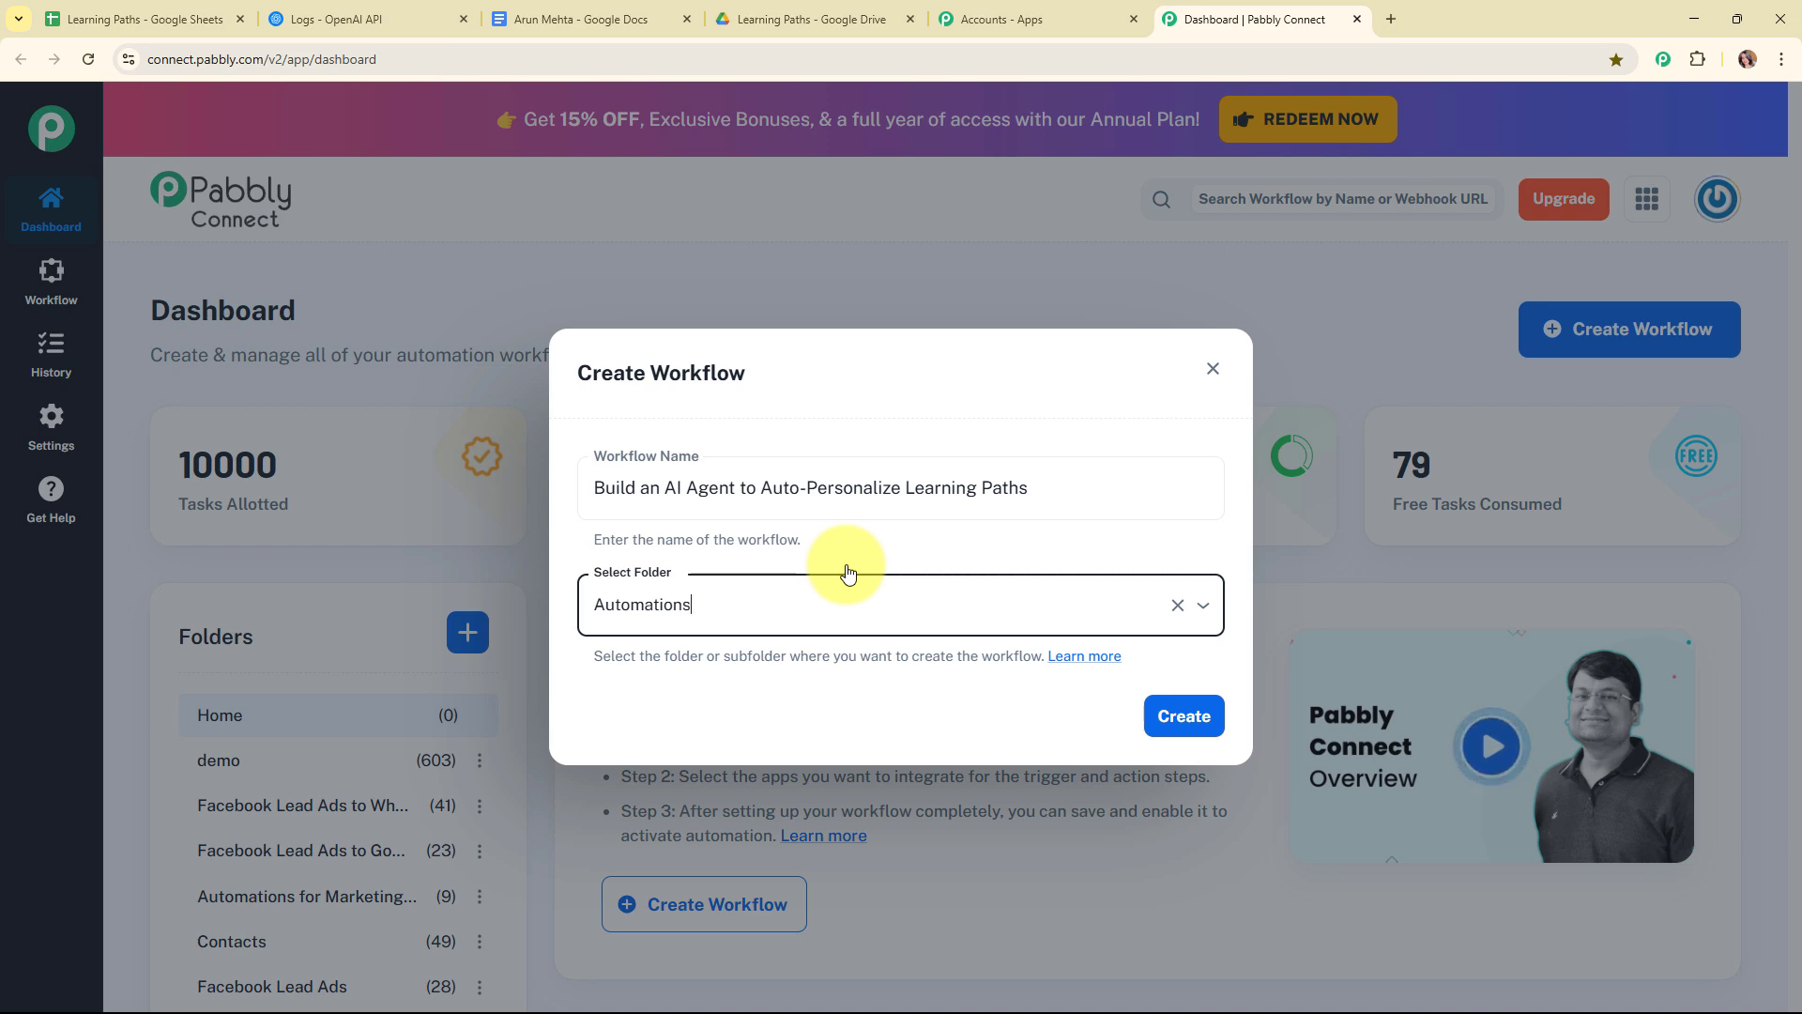
Open the help article on workflow folders, skim how folders and sharing work, and close it.
{"action": "left_click", "coordinate": [1080, 662]}
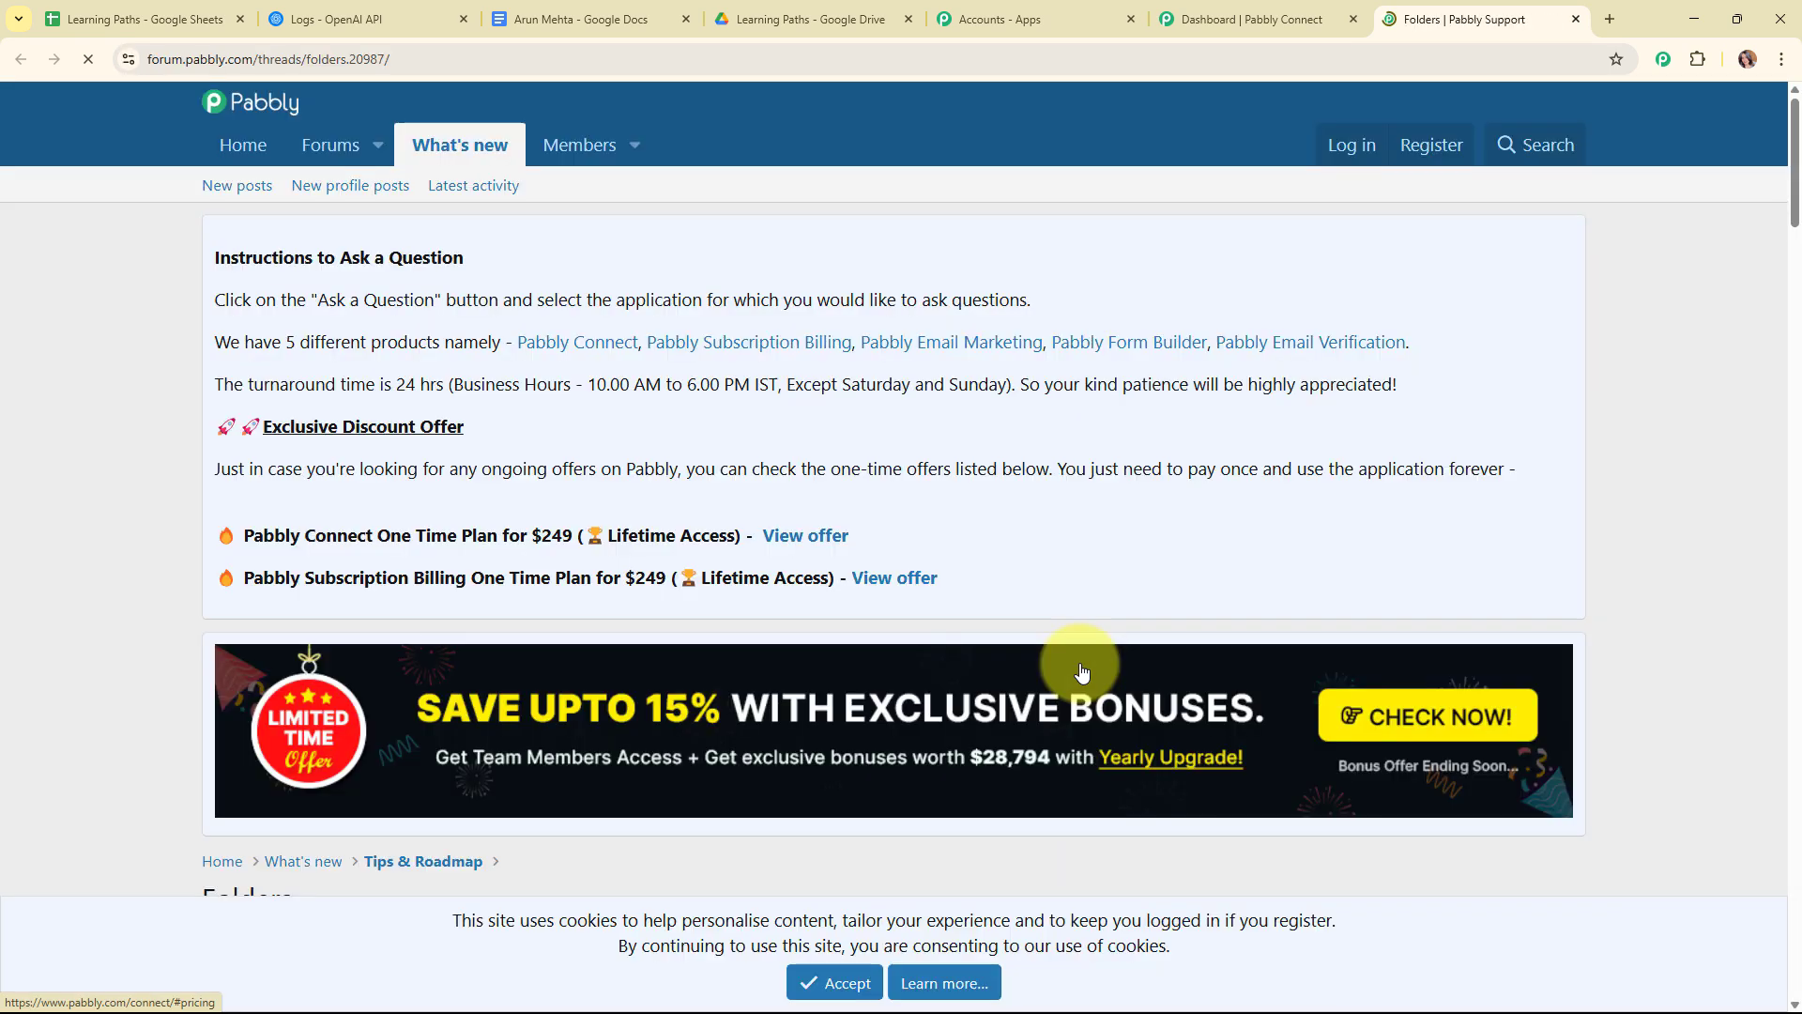
{"action": "scroll", "coordinate": [946, 535], "scroll_direction": "down", "scroll_amount": 3}
{"action": "scroll", "coordinate": [946, 537], "scroll_direction": "up", "scroll_amount": 3}
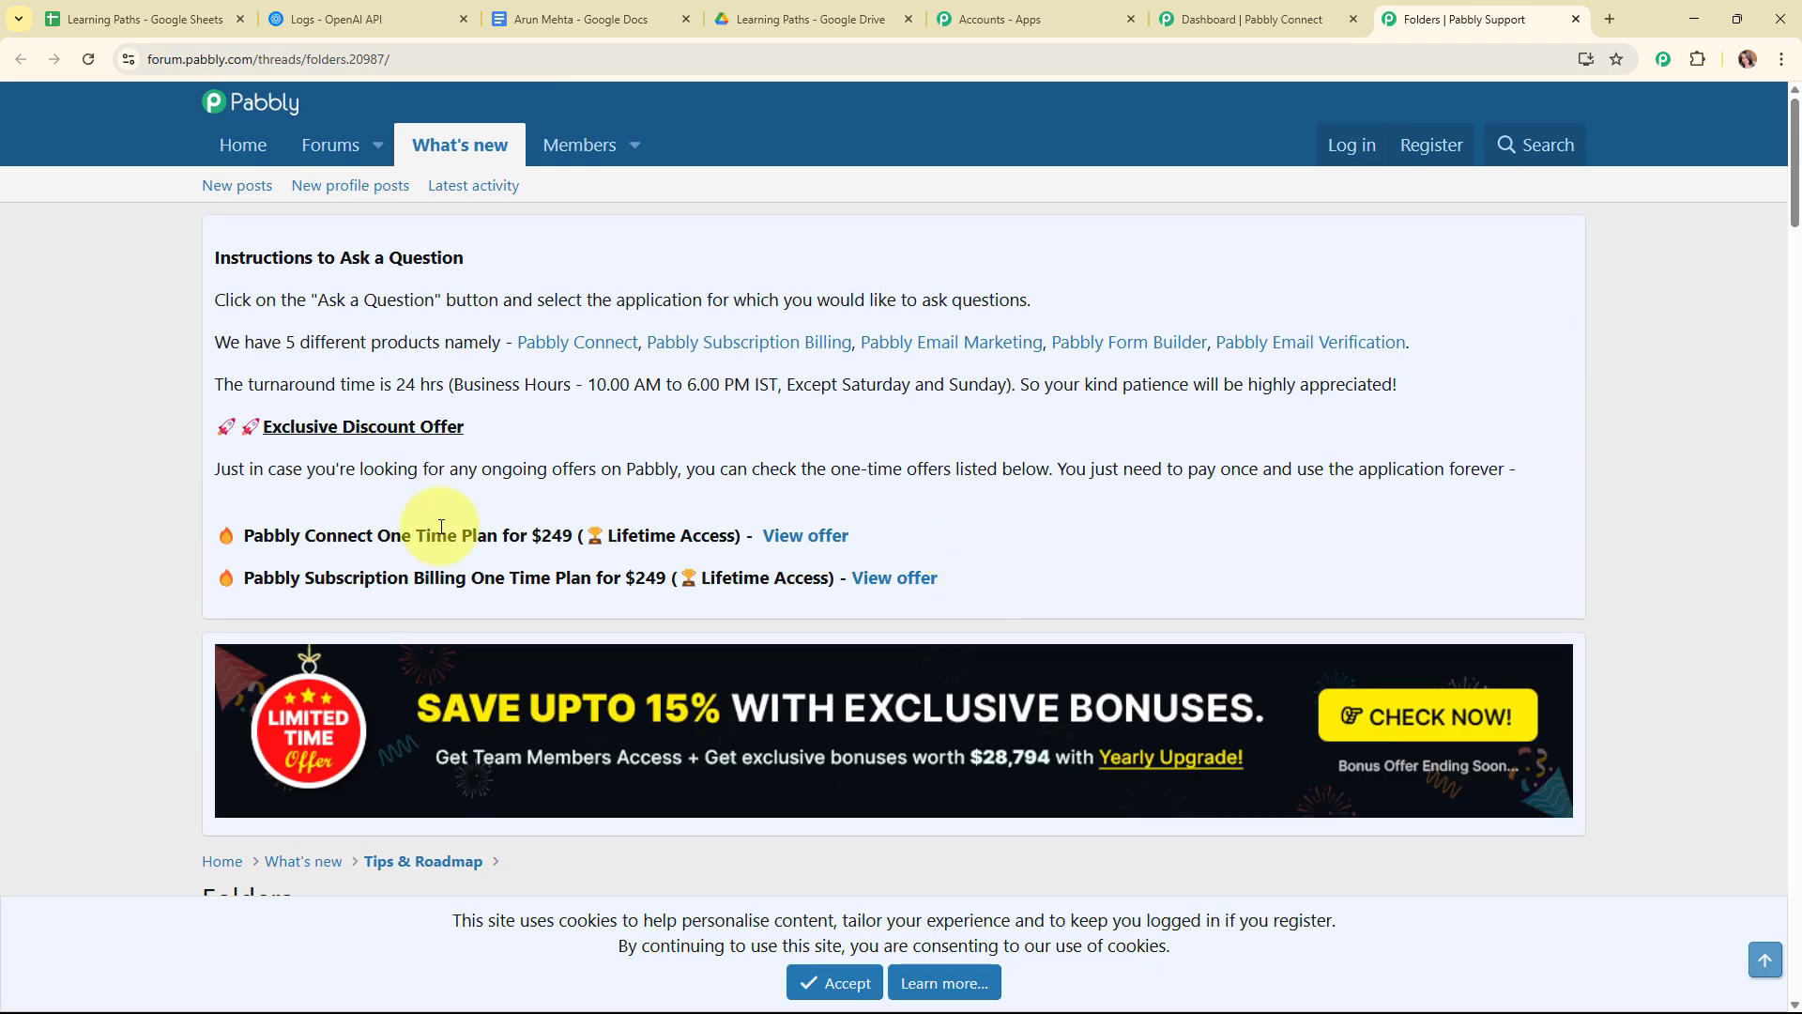
{"action": "scroll", "coordinate": [1101, 505], "scroll_direction": "down", "scroll_amount": 5}
{"action": "scroll", "coordinate": [1100, 503], "scroll_direction": "down", "scroll_amount": 12}
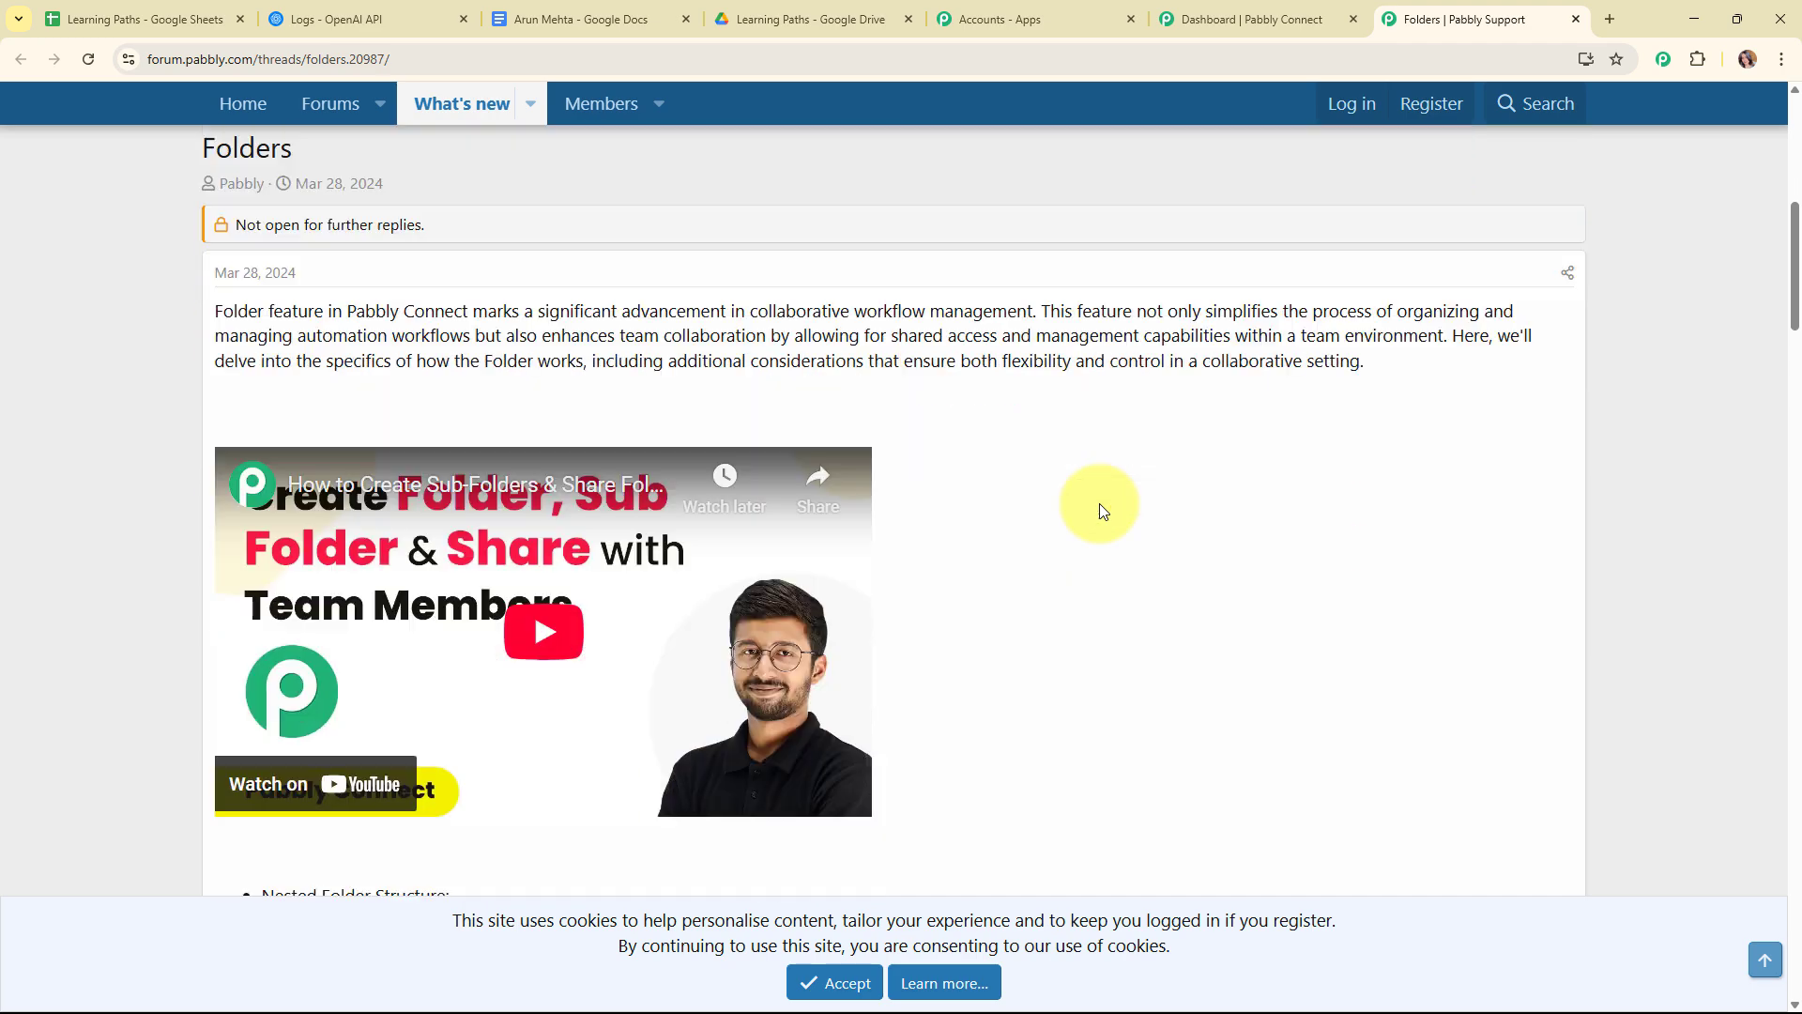
{"action": "scroll", "coordinate": [1100, 503], "scroll_direction": "up", "scroll_amount": 10}
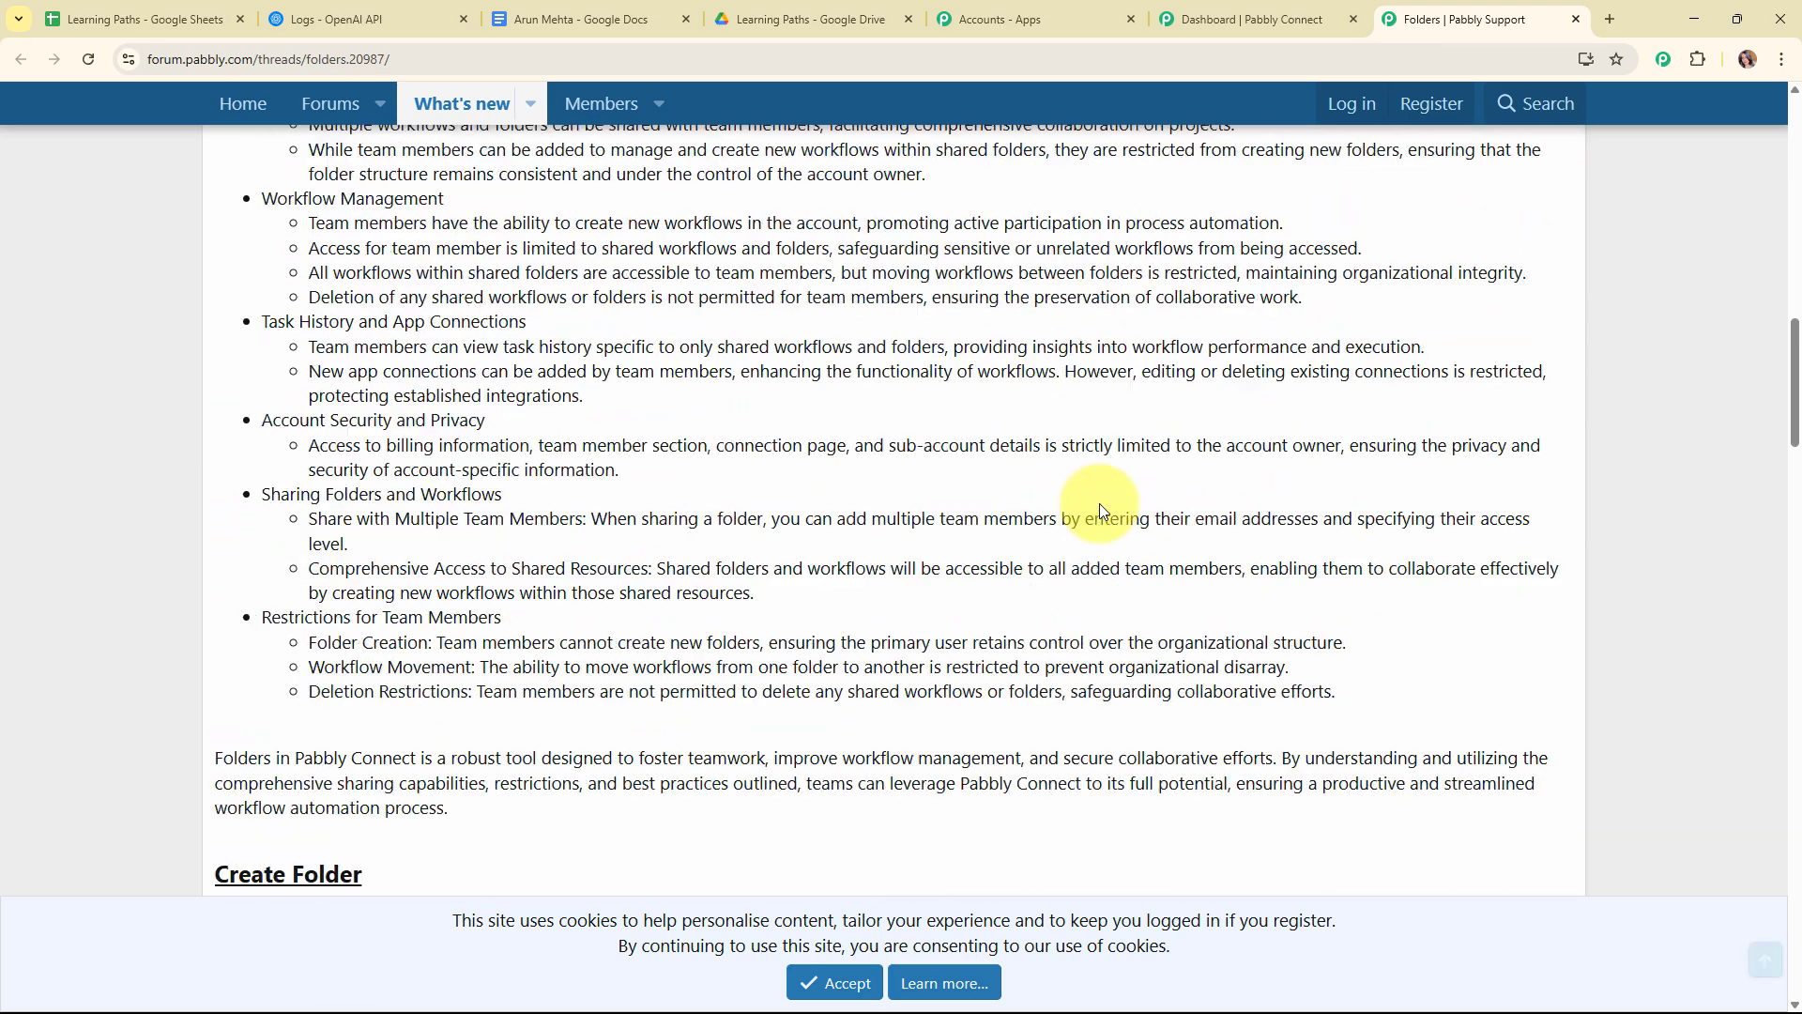
{"action": "left_click", "coordinate": [1576, 19]}
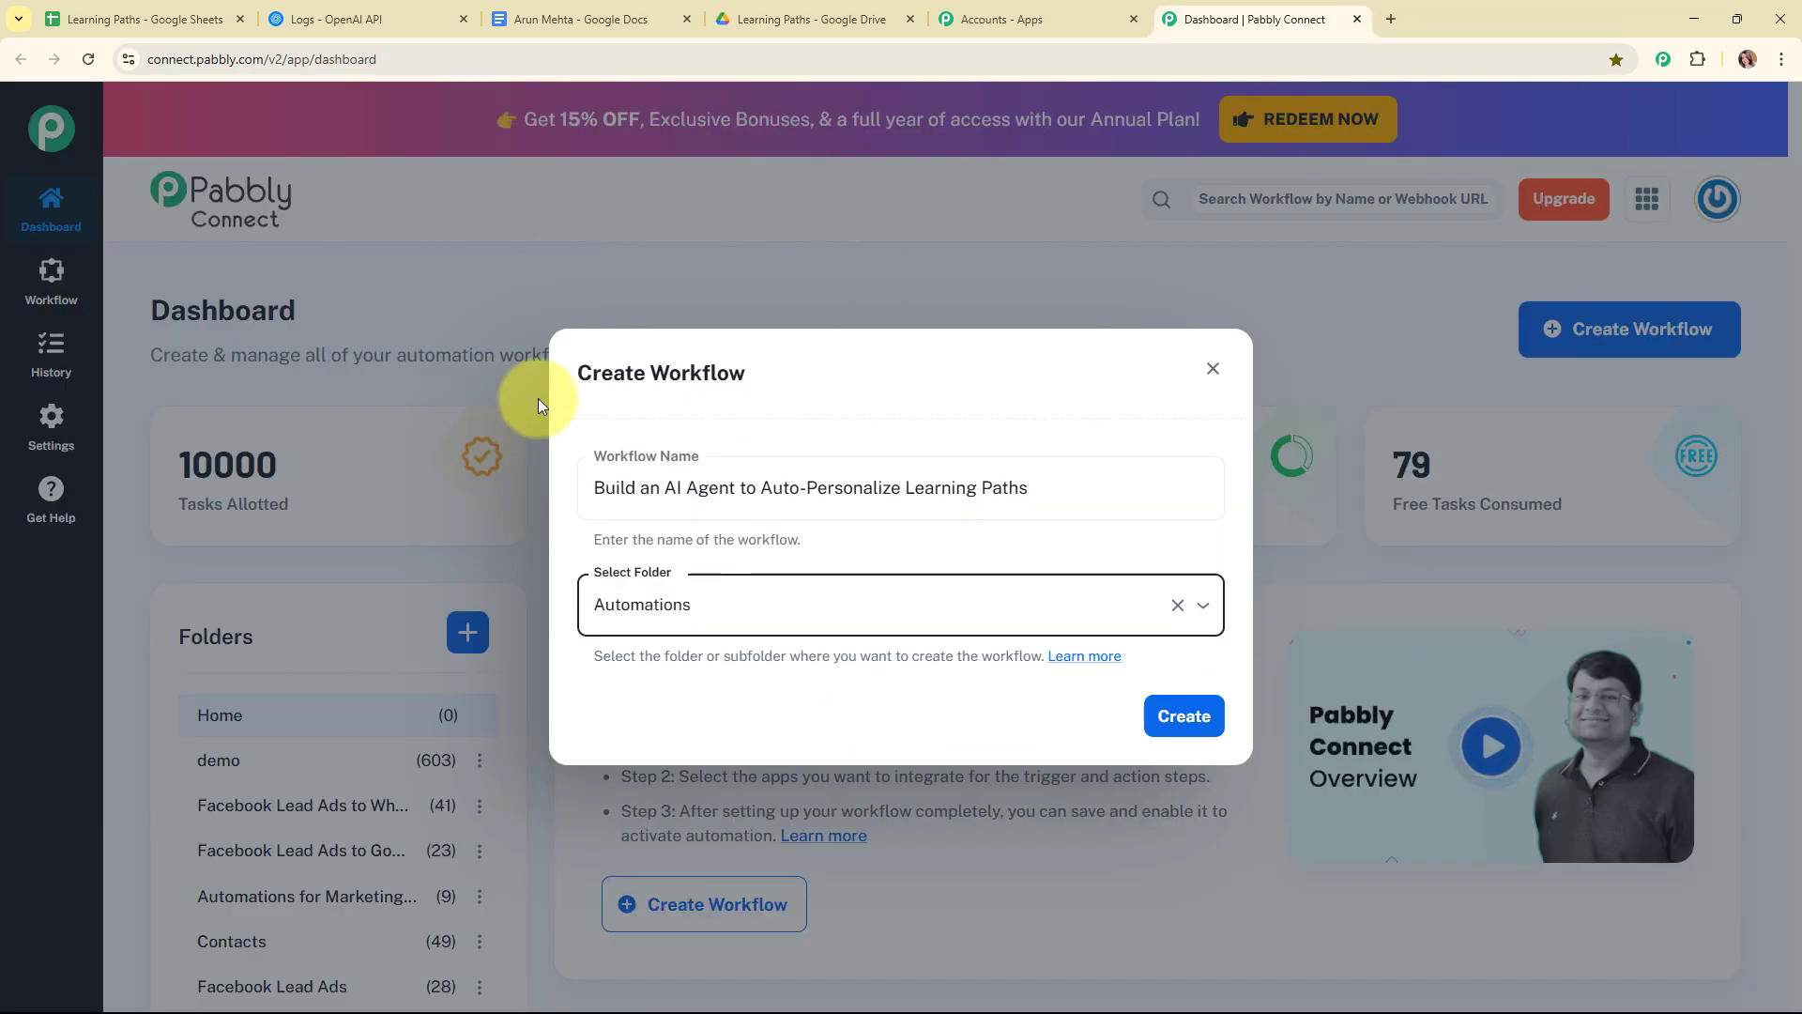
Create the workflow and collapse its trigger step to look over the trigger and action layout.
{"action": "left_click", "coordinate": [1171, 716]}
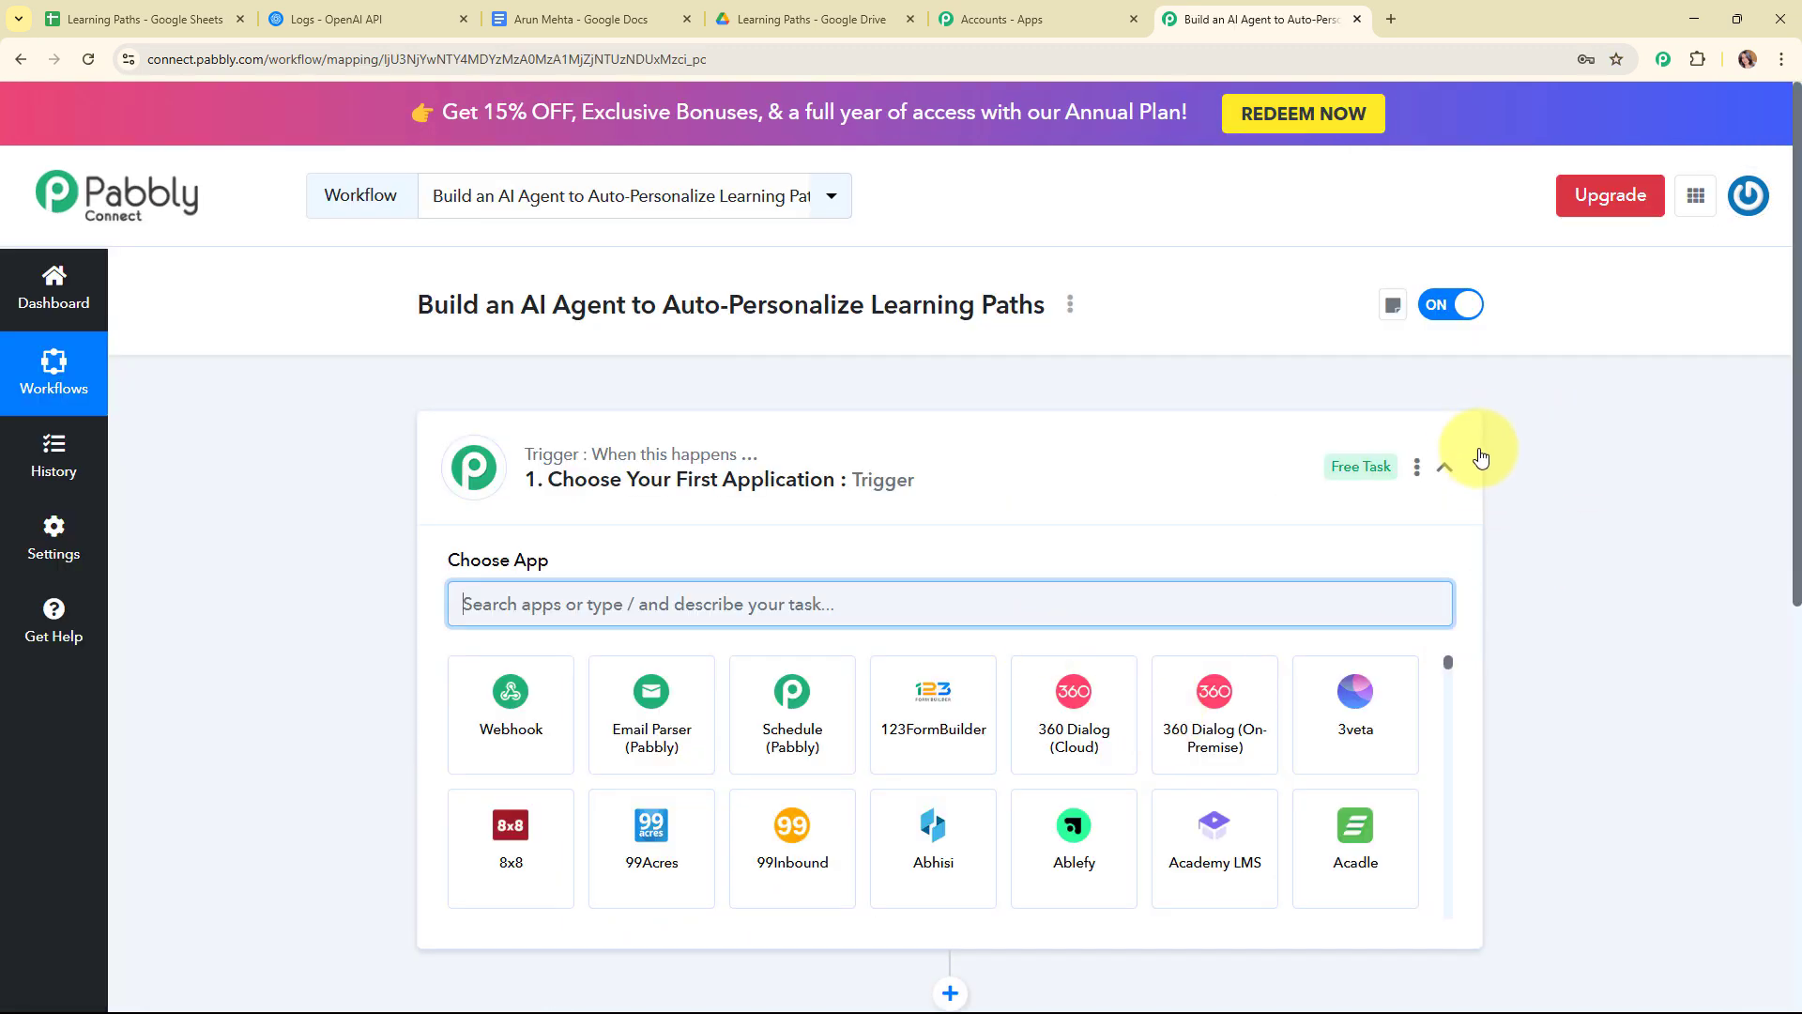
{"action": "left_click", "coordinate": [1467, 469]}
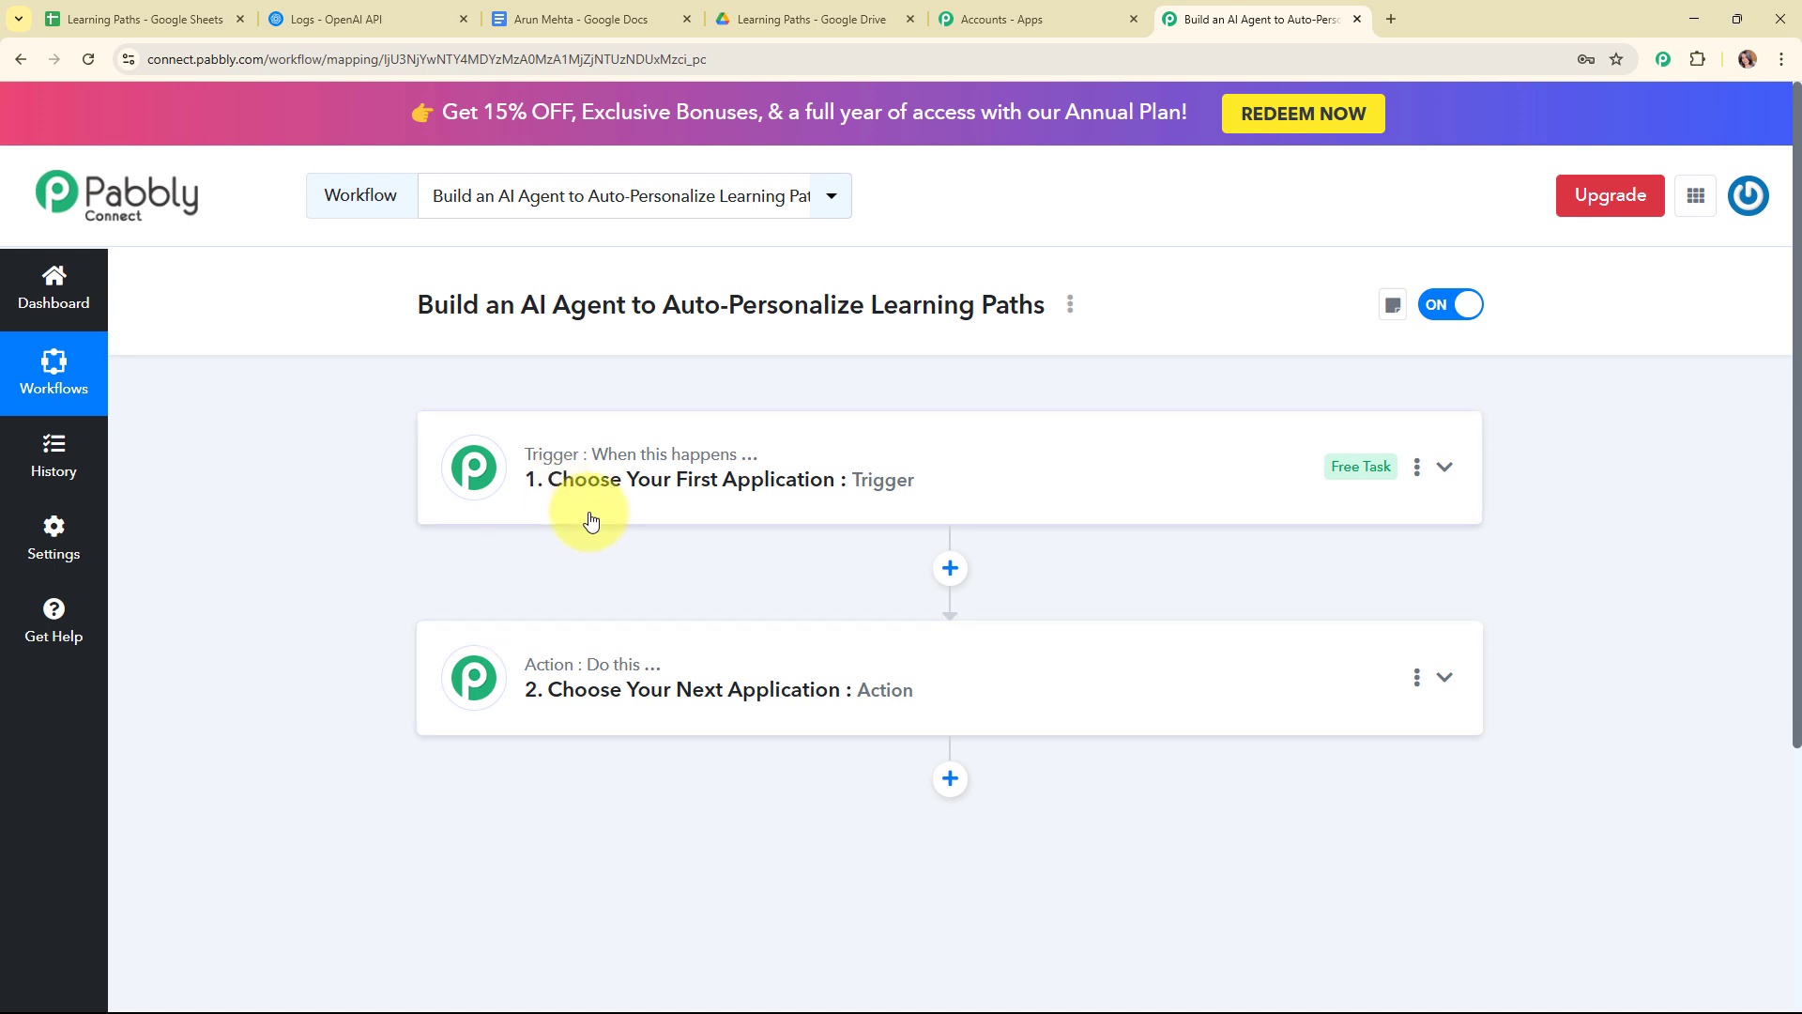
{"action": "mouse_move", "coordinate": [586, 681]}
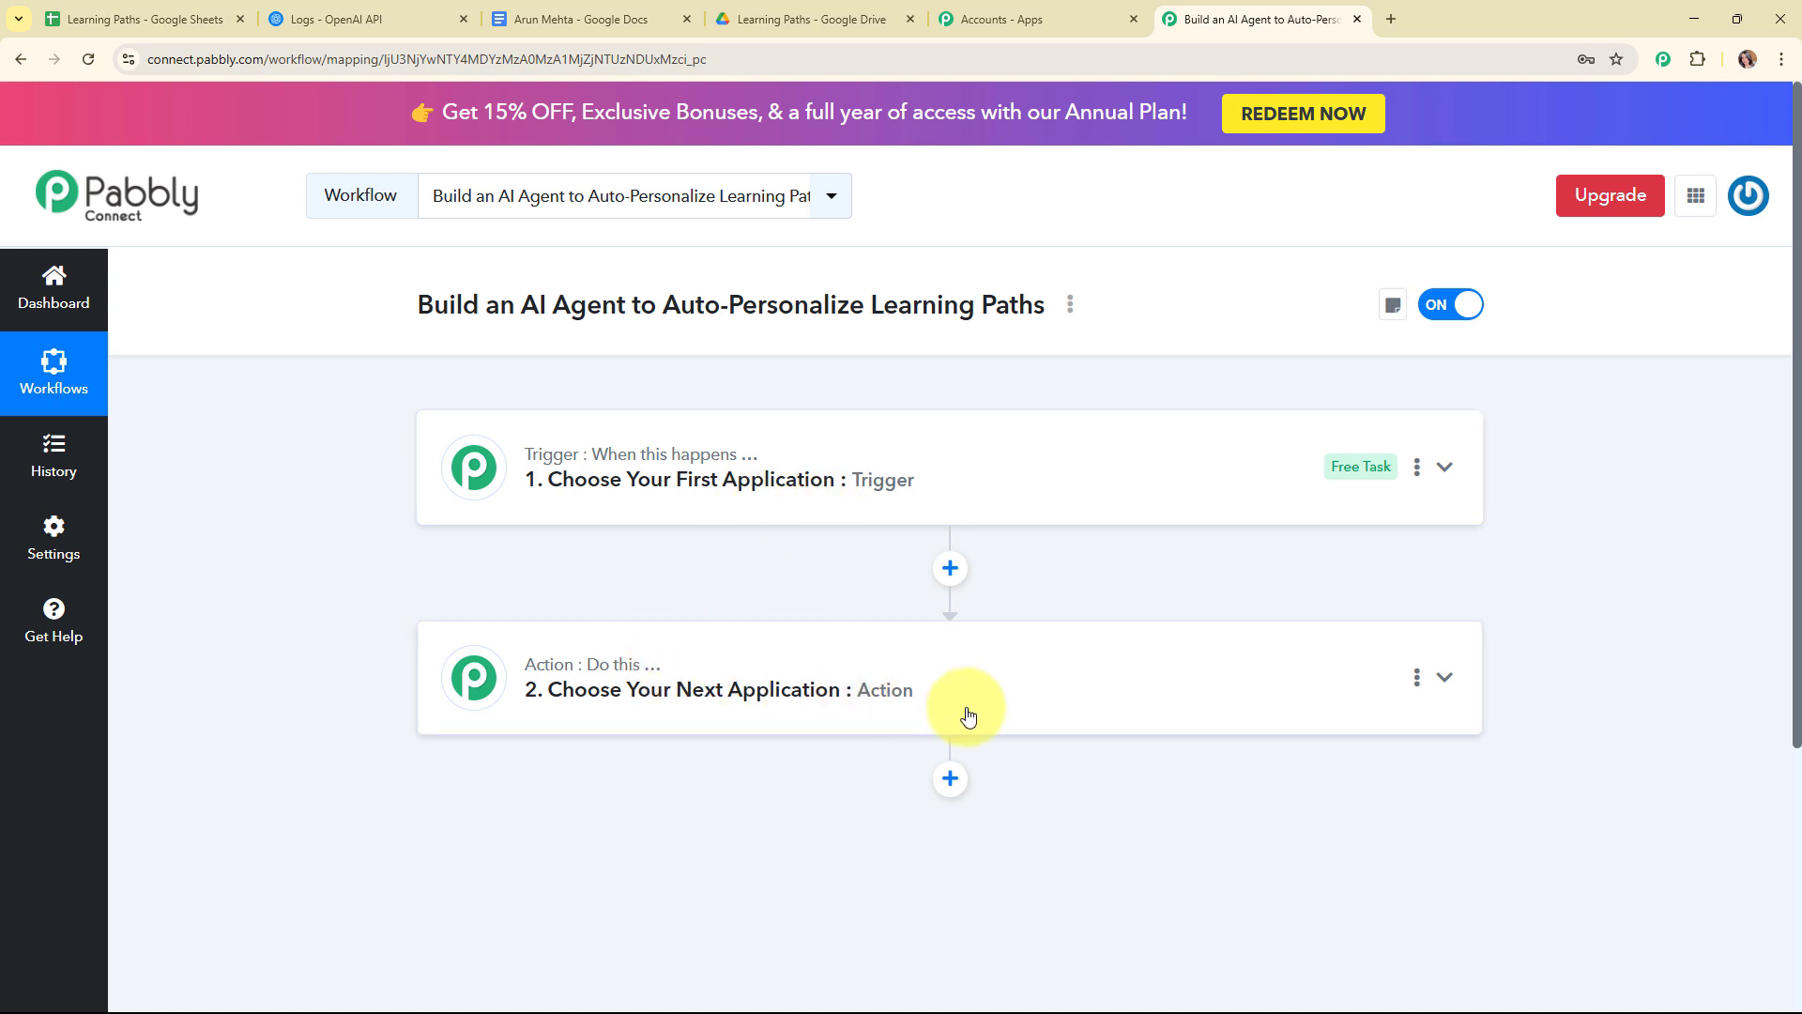
Set the workflow's trigger app to Google Sheets with the New or Updated Spreadsheet Row event.
{"action": "left_click", "coordinate": [1116, 482]}
{"action": "left_click", "coordinate": [656, 591]}
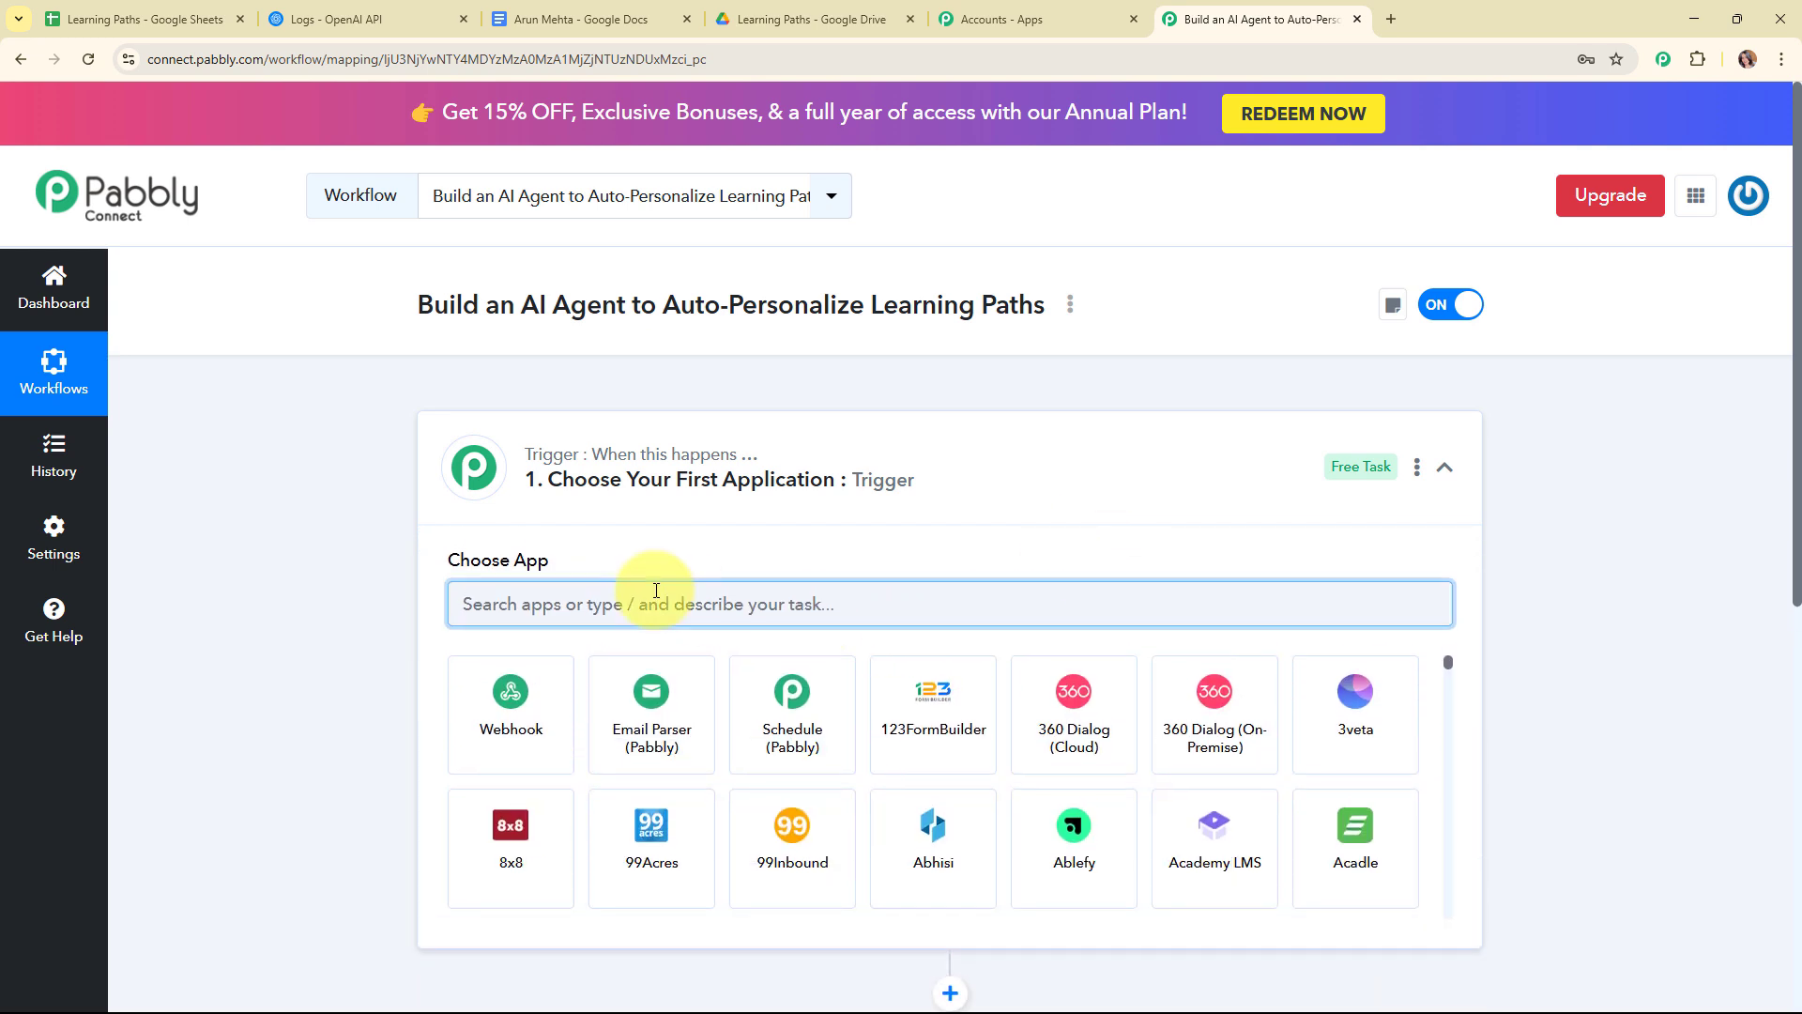
{"action": "type", "text": "g"}
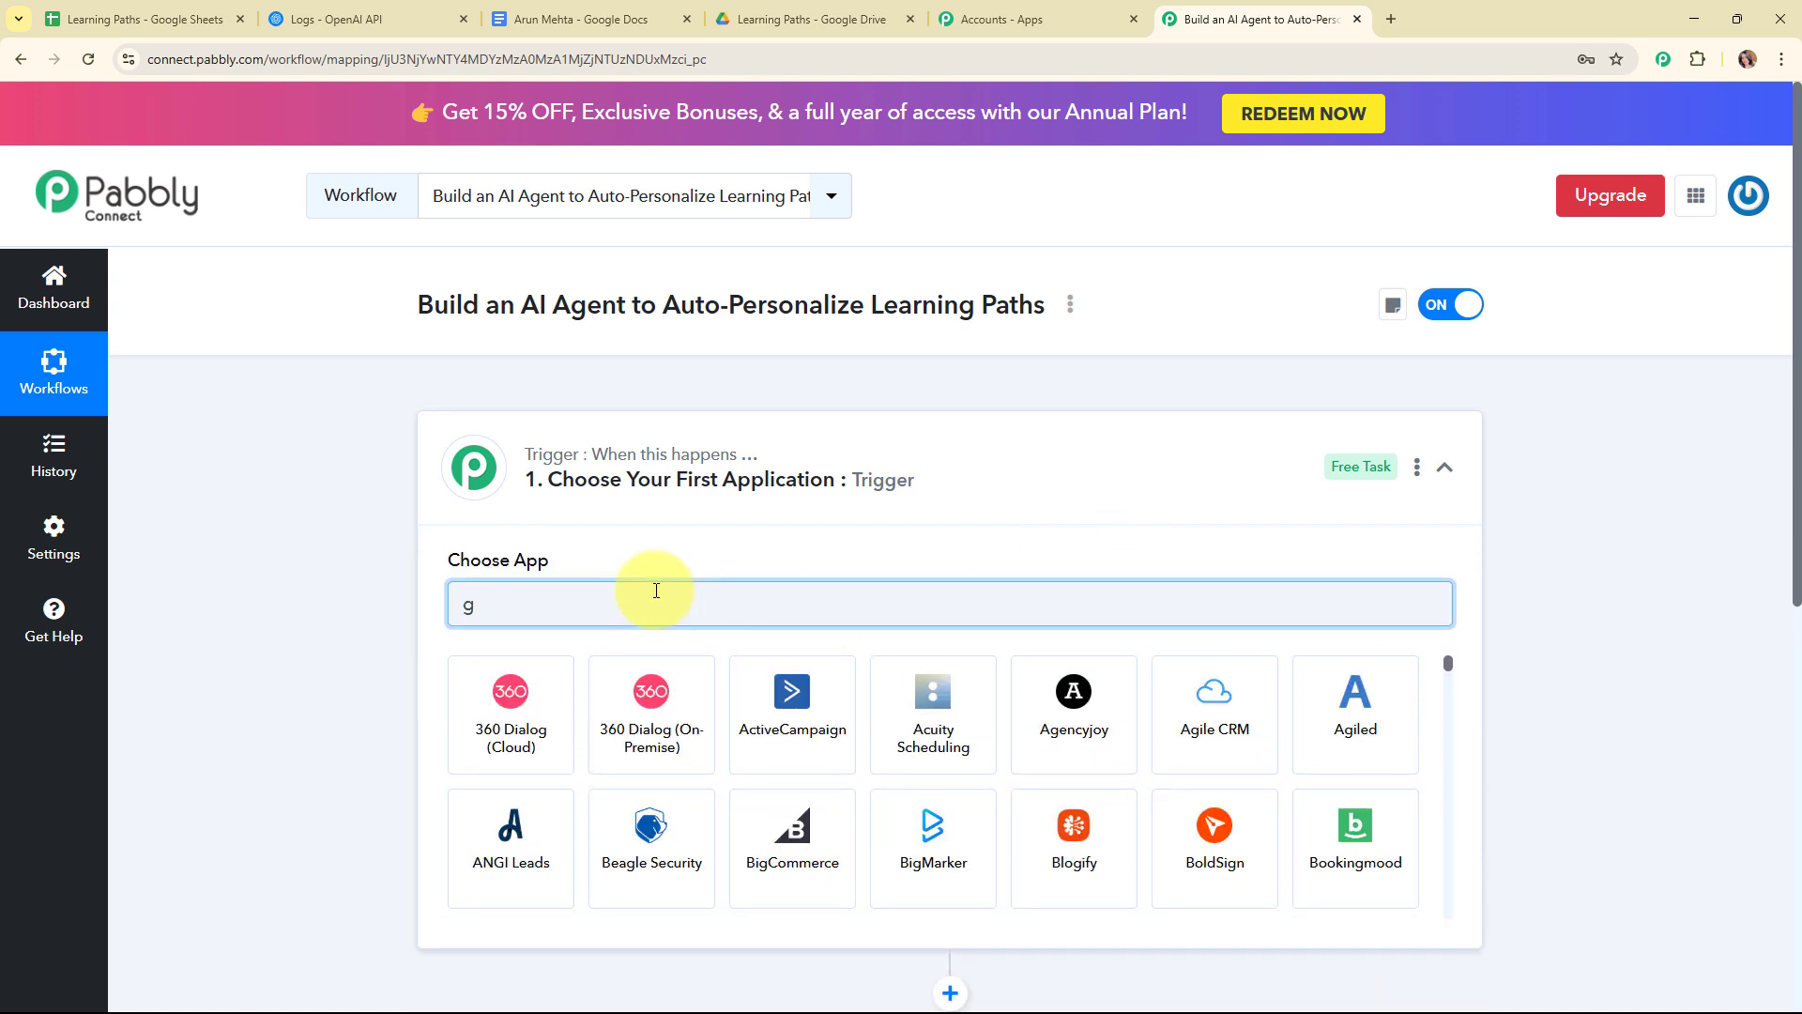
{"action": "type", "text": "oo"}
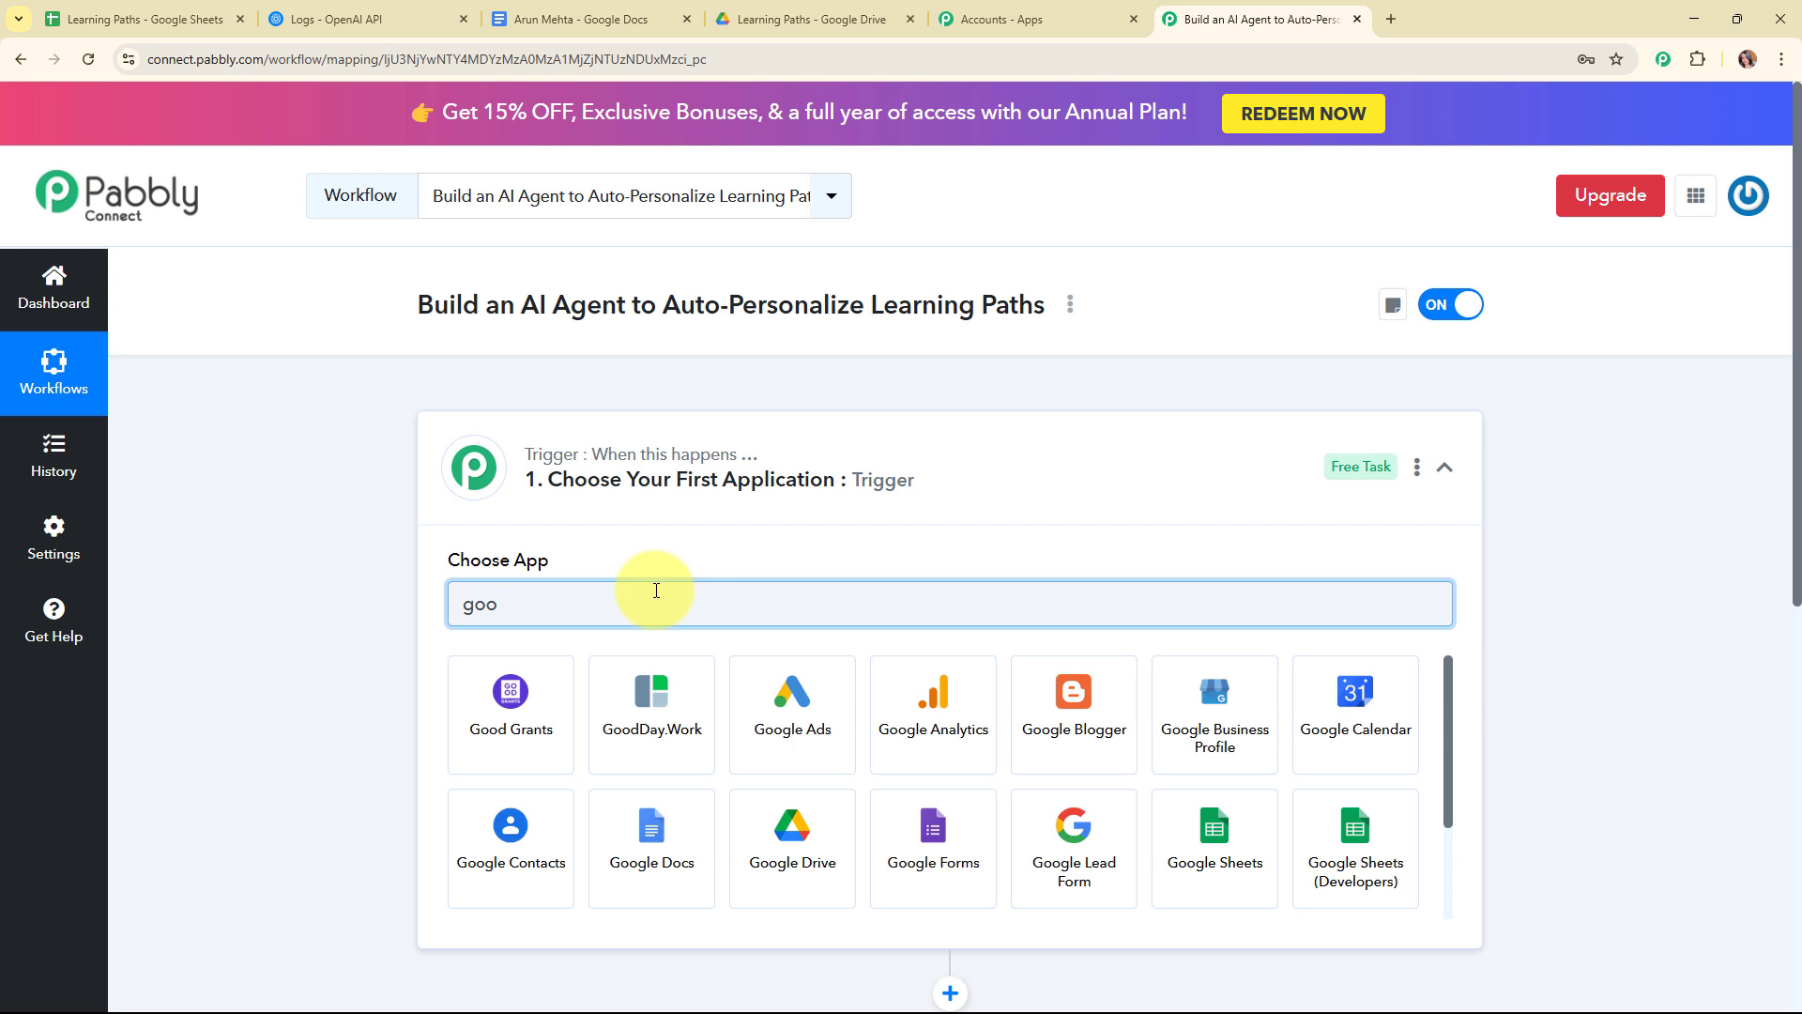
{"action": "left_click", "coordinate": [1232, 840]}
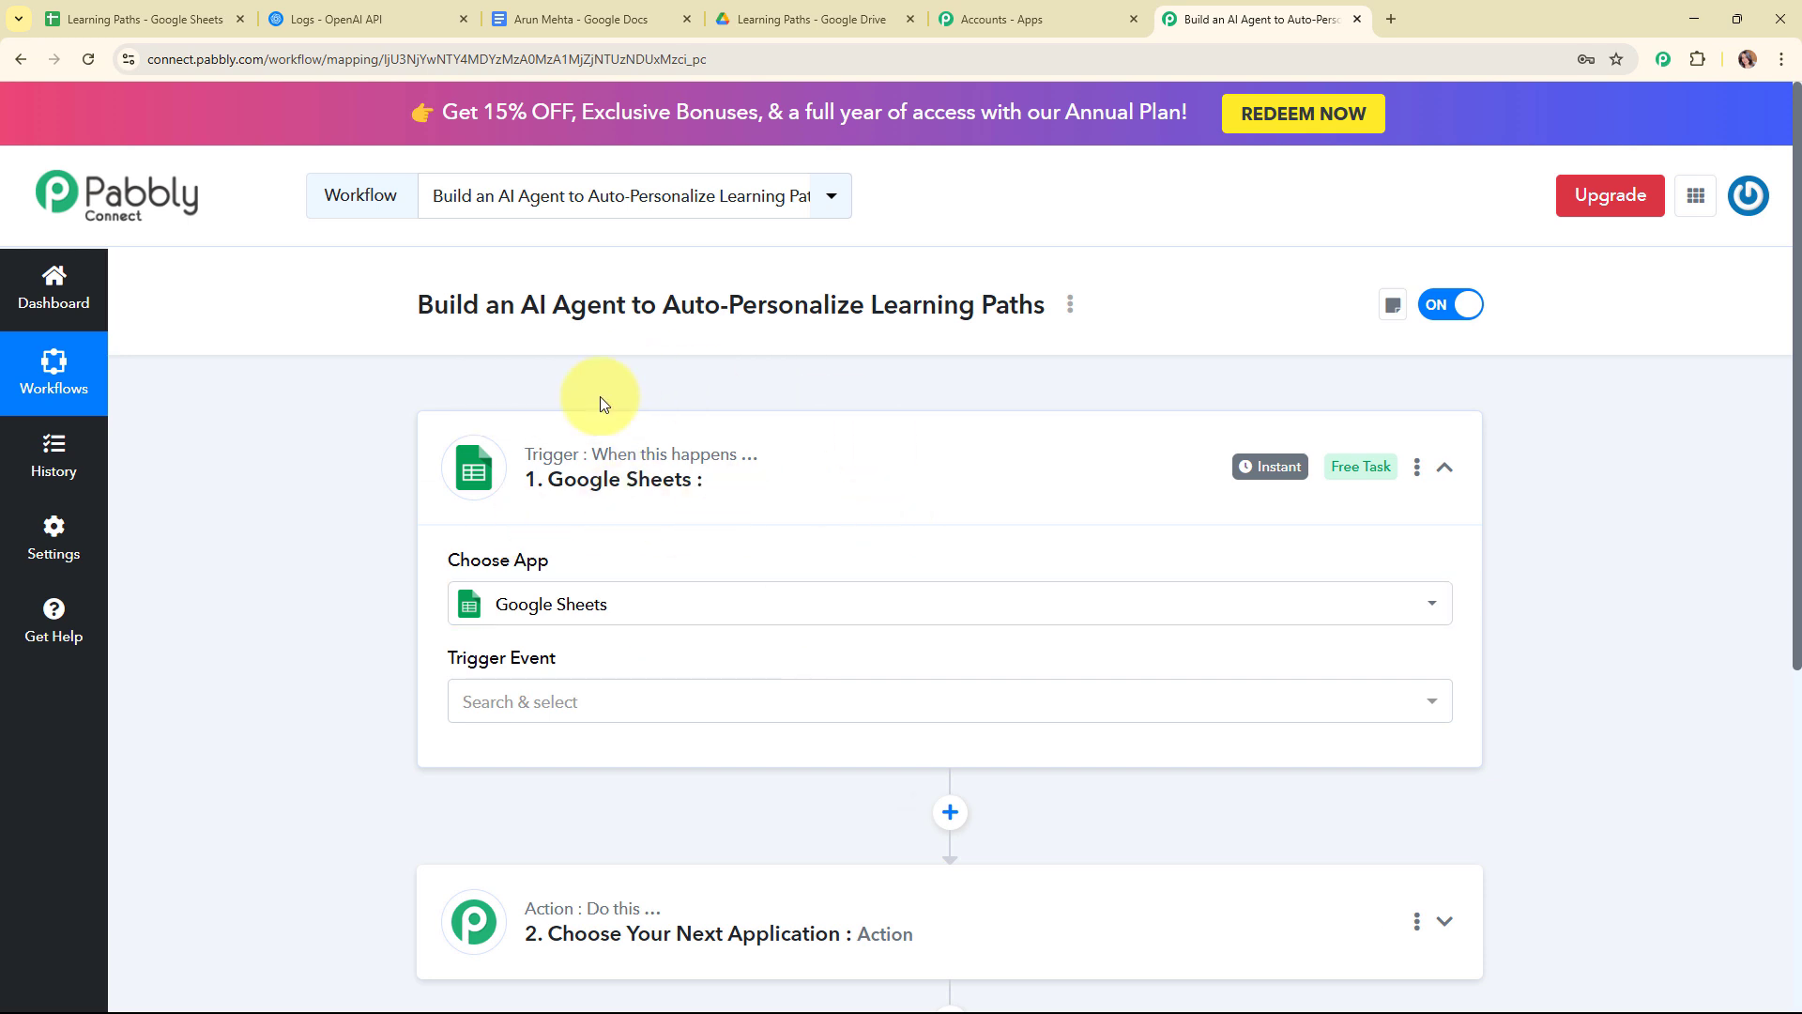
{"action": "left_click", "coordinate": [617, 721]}
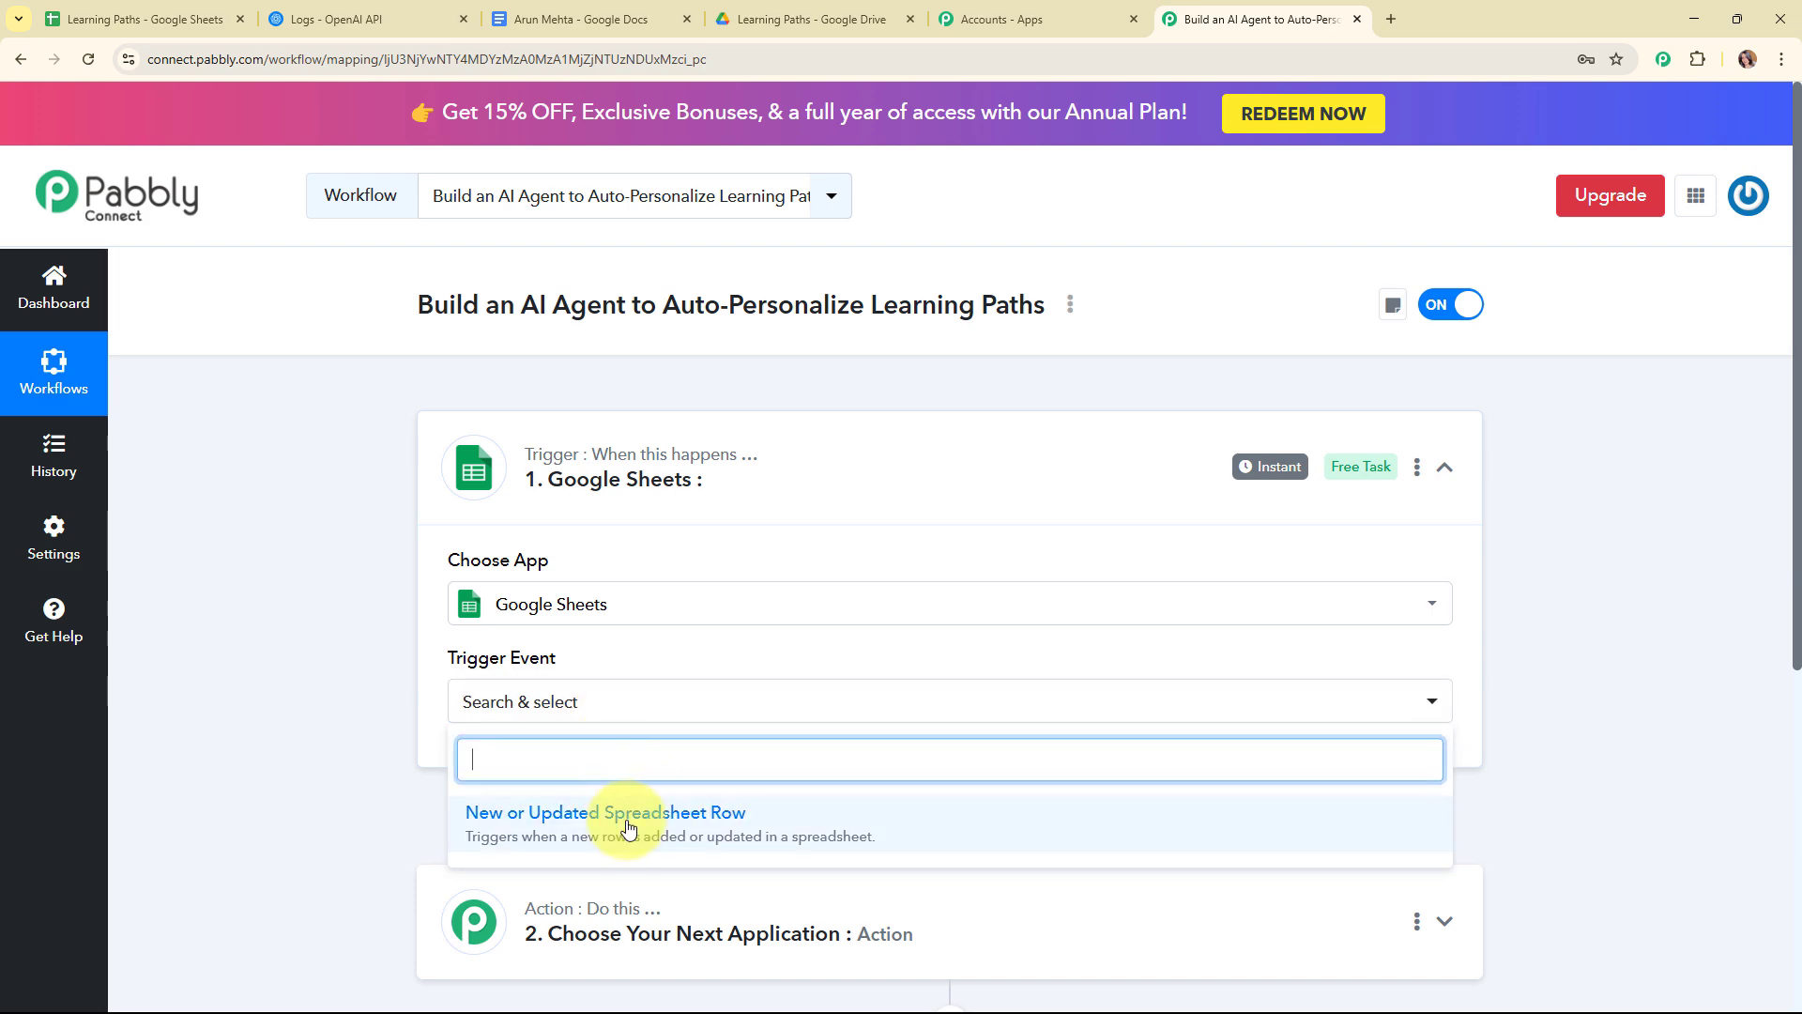
{"action": "left_click", "coordinate": [615, 804]}
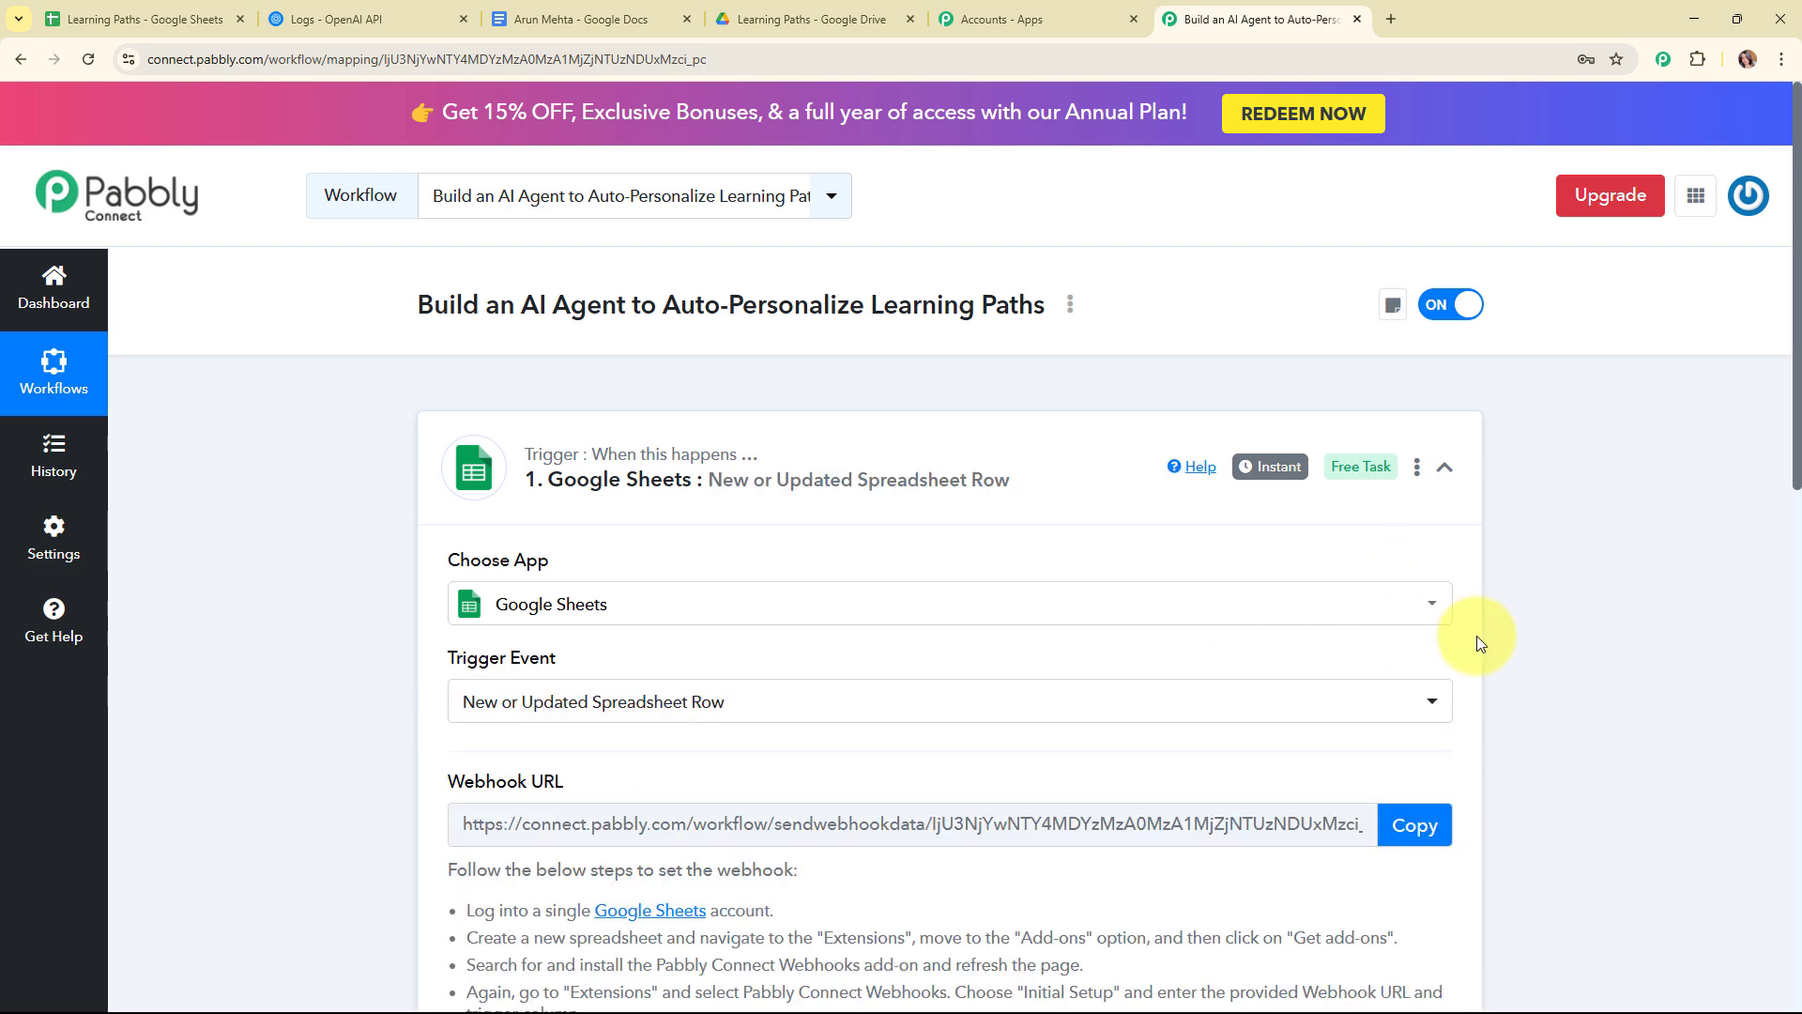
Review the trigger's webhook setup instructions and copy the webhook URL.
{"action": "scroll", "coordinate": [1477, 635], "scroll_direction": "down", "scroll_amount": 3}
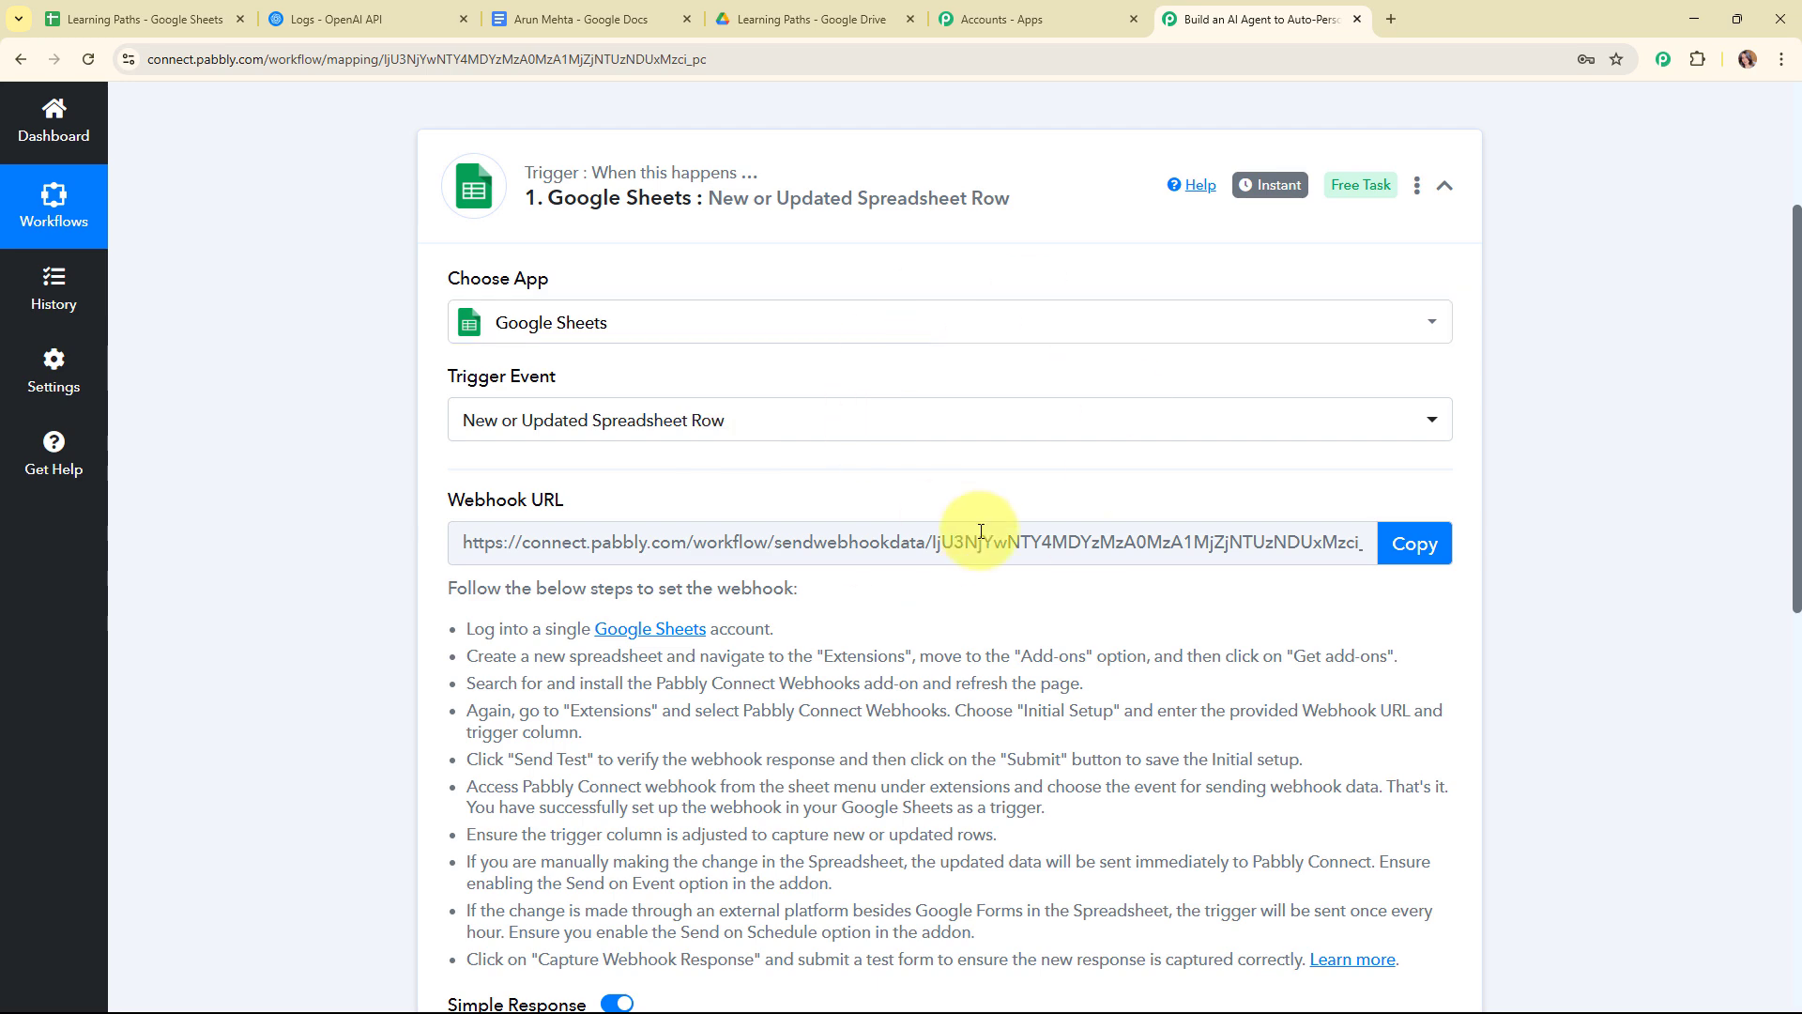
{"action": "scroll", "coordinate": [779, 485], "scroll_direction": "down", "scroll_amount": 1}
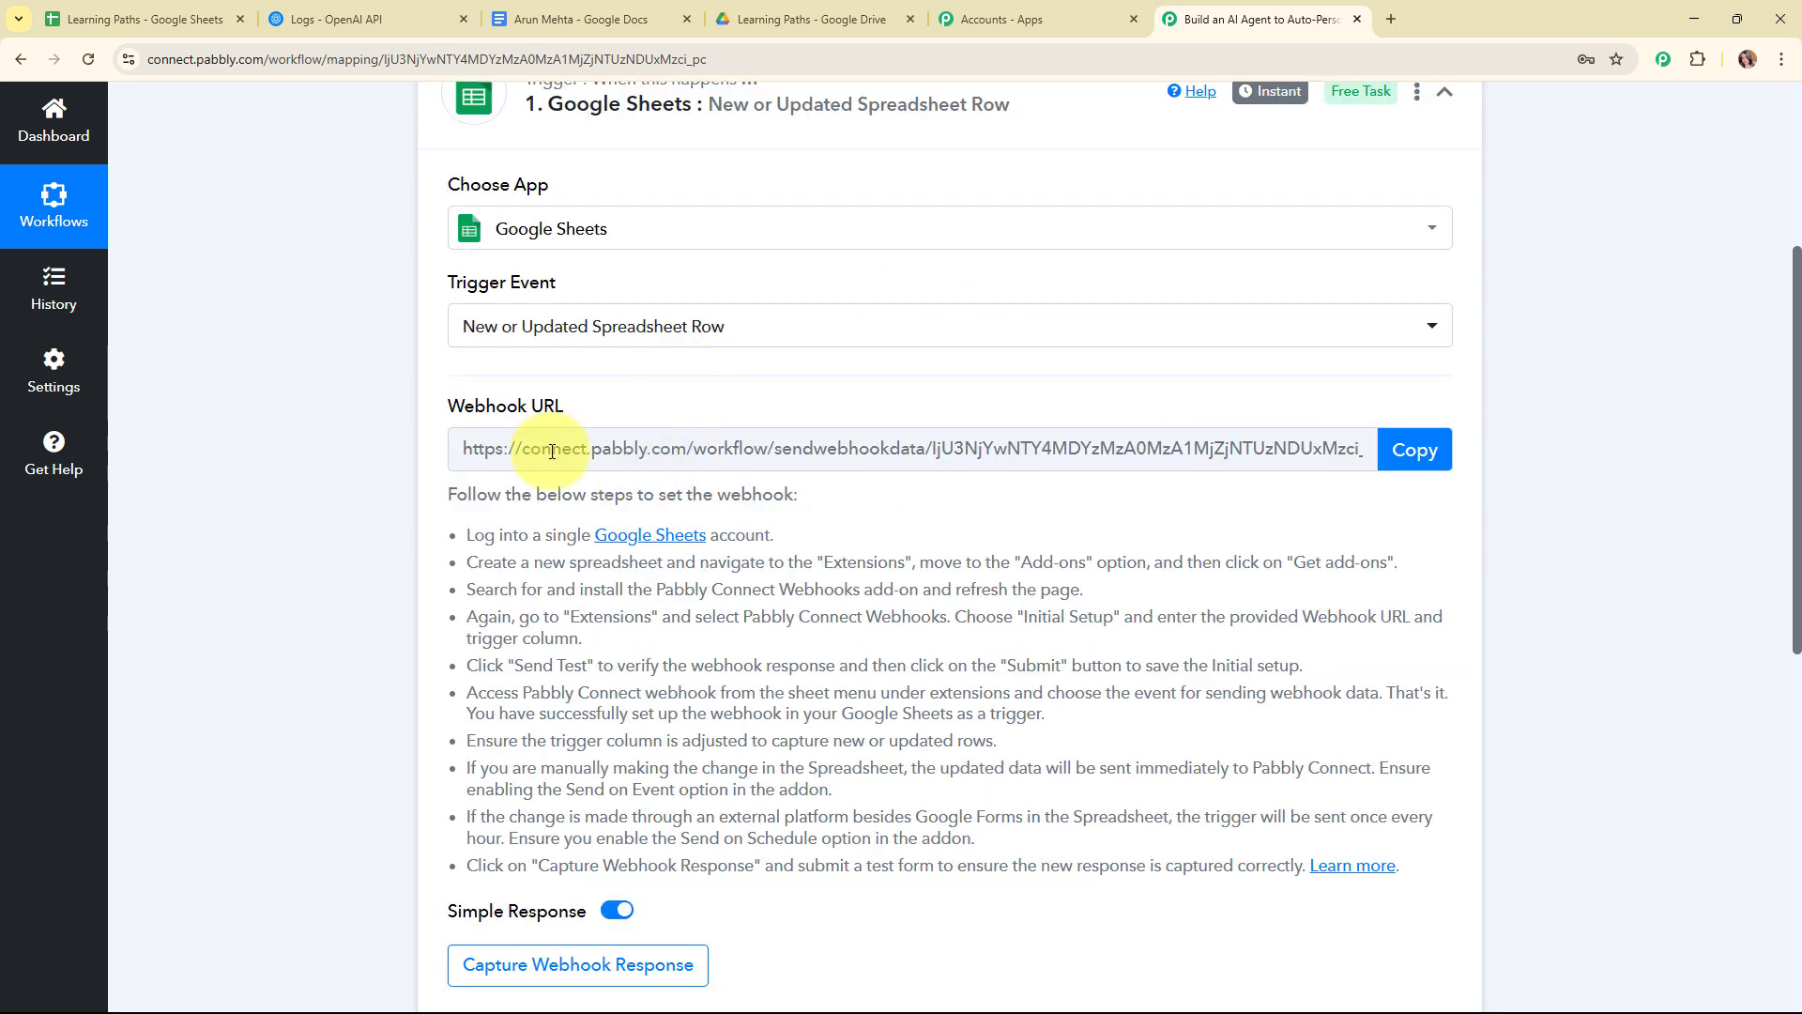
{"action": "left_click_drag", "start_coordinate": [444, 281], "coordinate": [605, 297]}
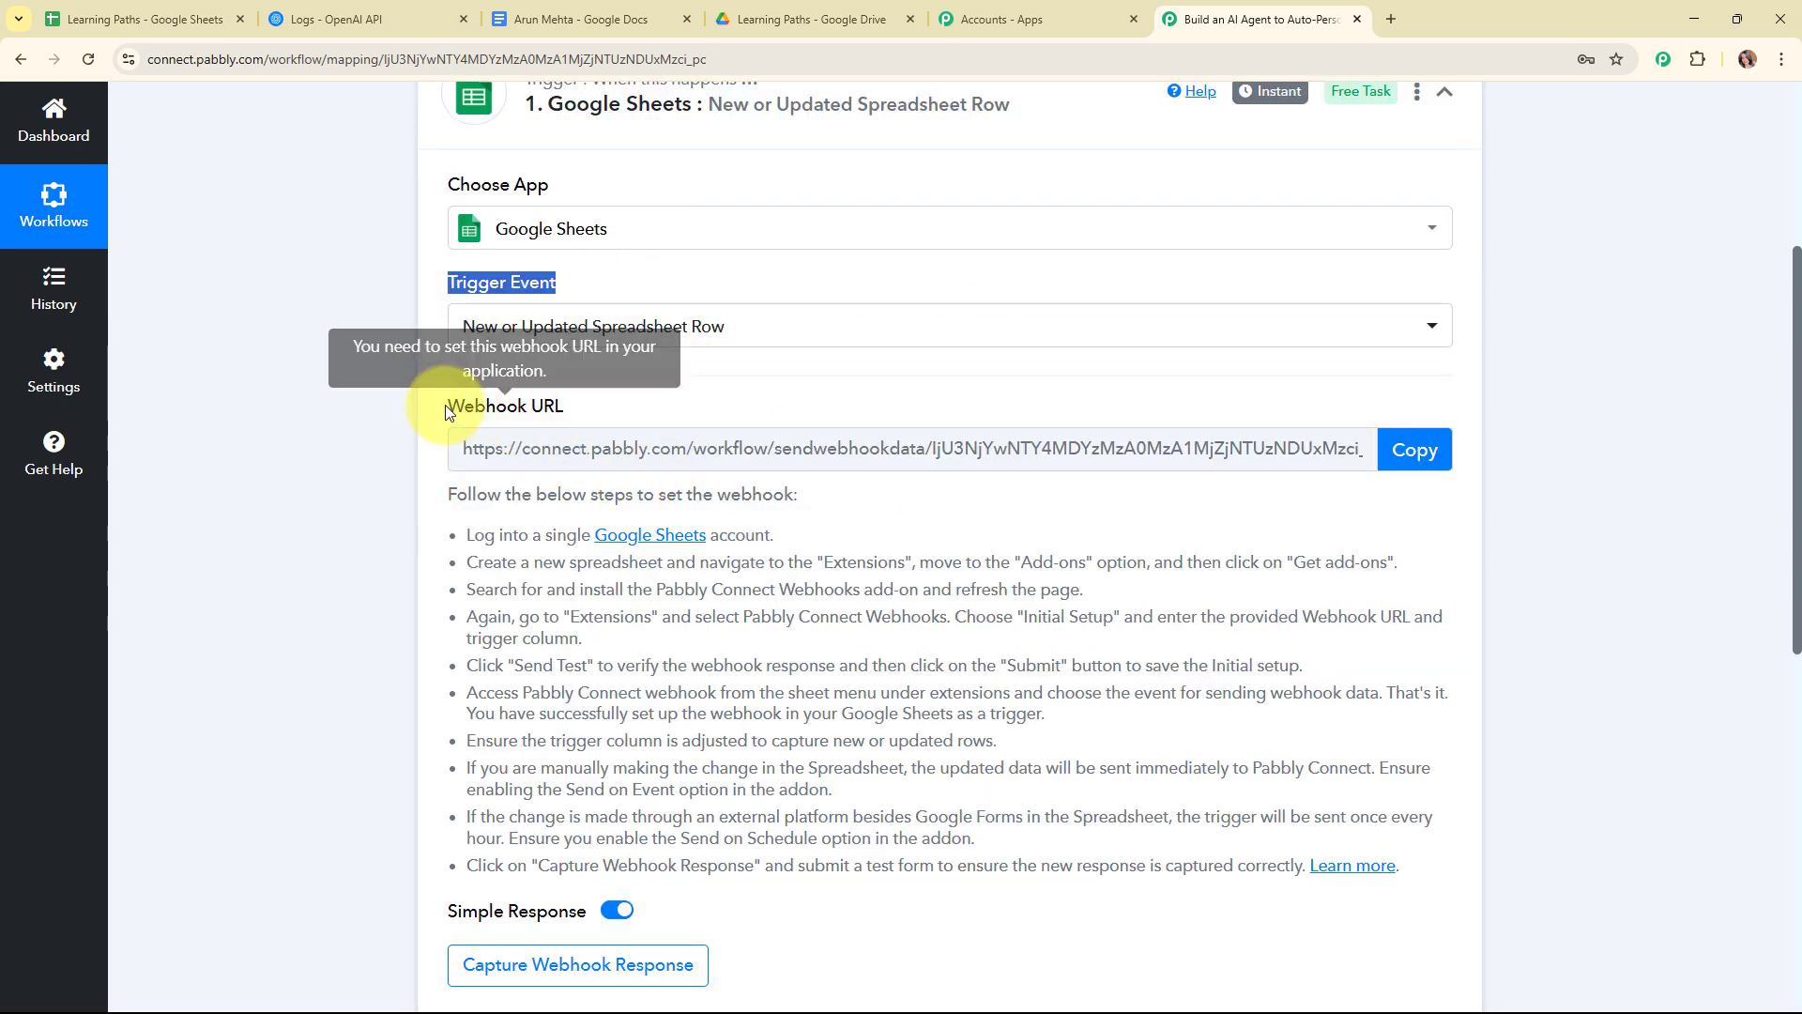
{"action": "left_click_drag", "start_coordinate": [449, 407], "coordinate": [605, 404]}
{"action": "scroll", "coordinate": [1012, 413], "scroll_direction": "down", "scroll_amount": 1}
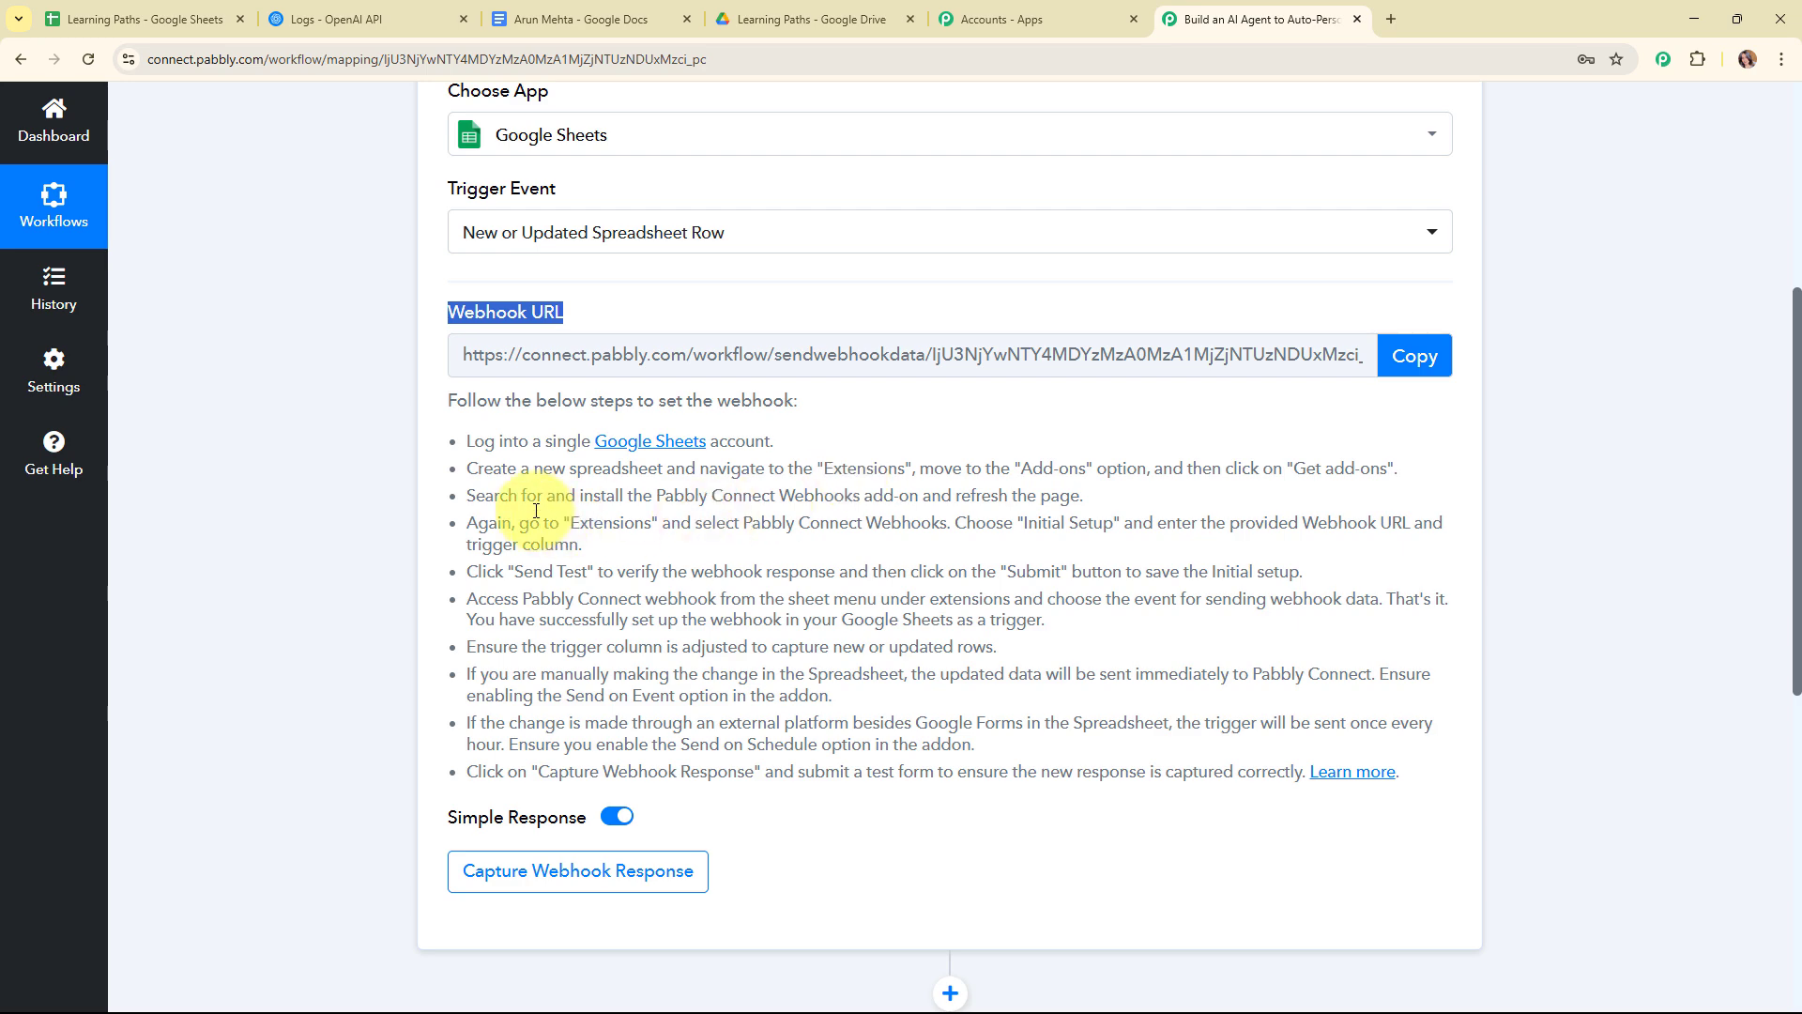
{"action": "left_click_drag", "start_coordinate": [464, 457], "coordinate": [1467, 896]}
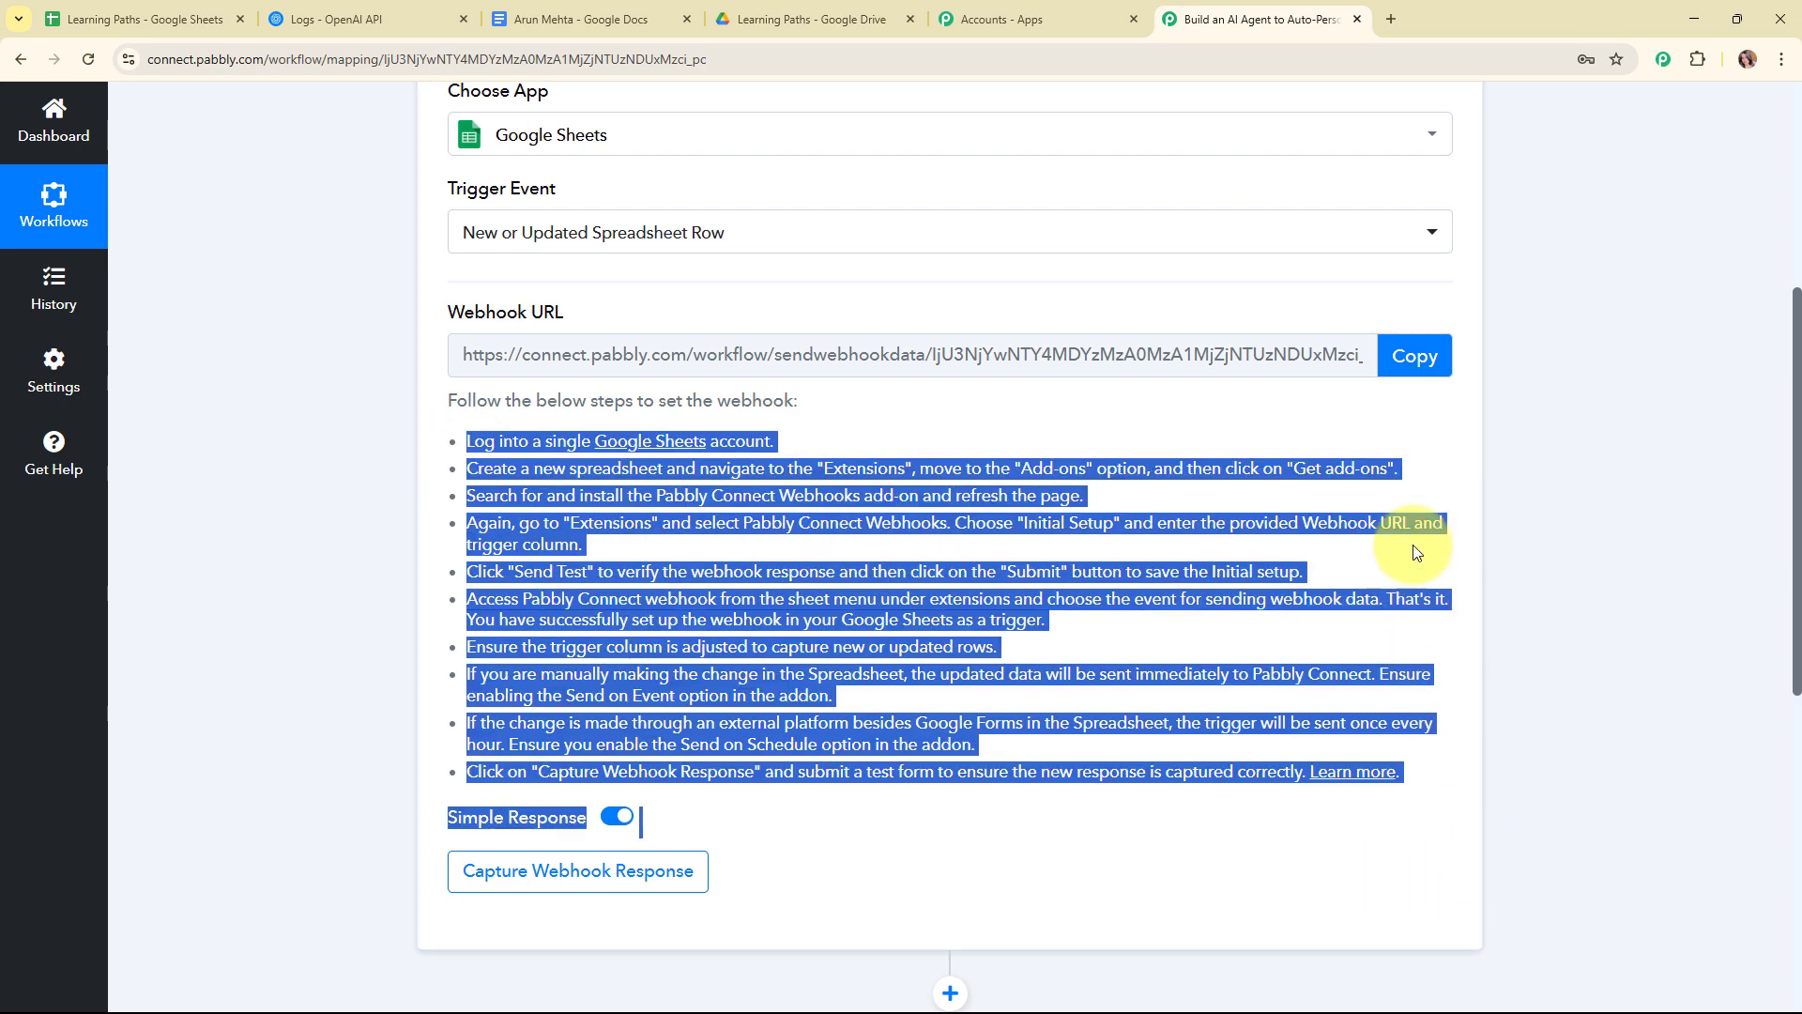
{"action": "left_click", "coordinate": [1400, 375]}
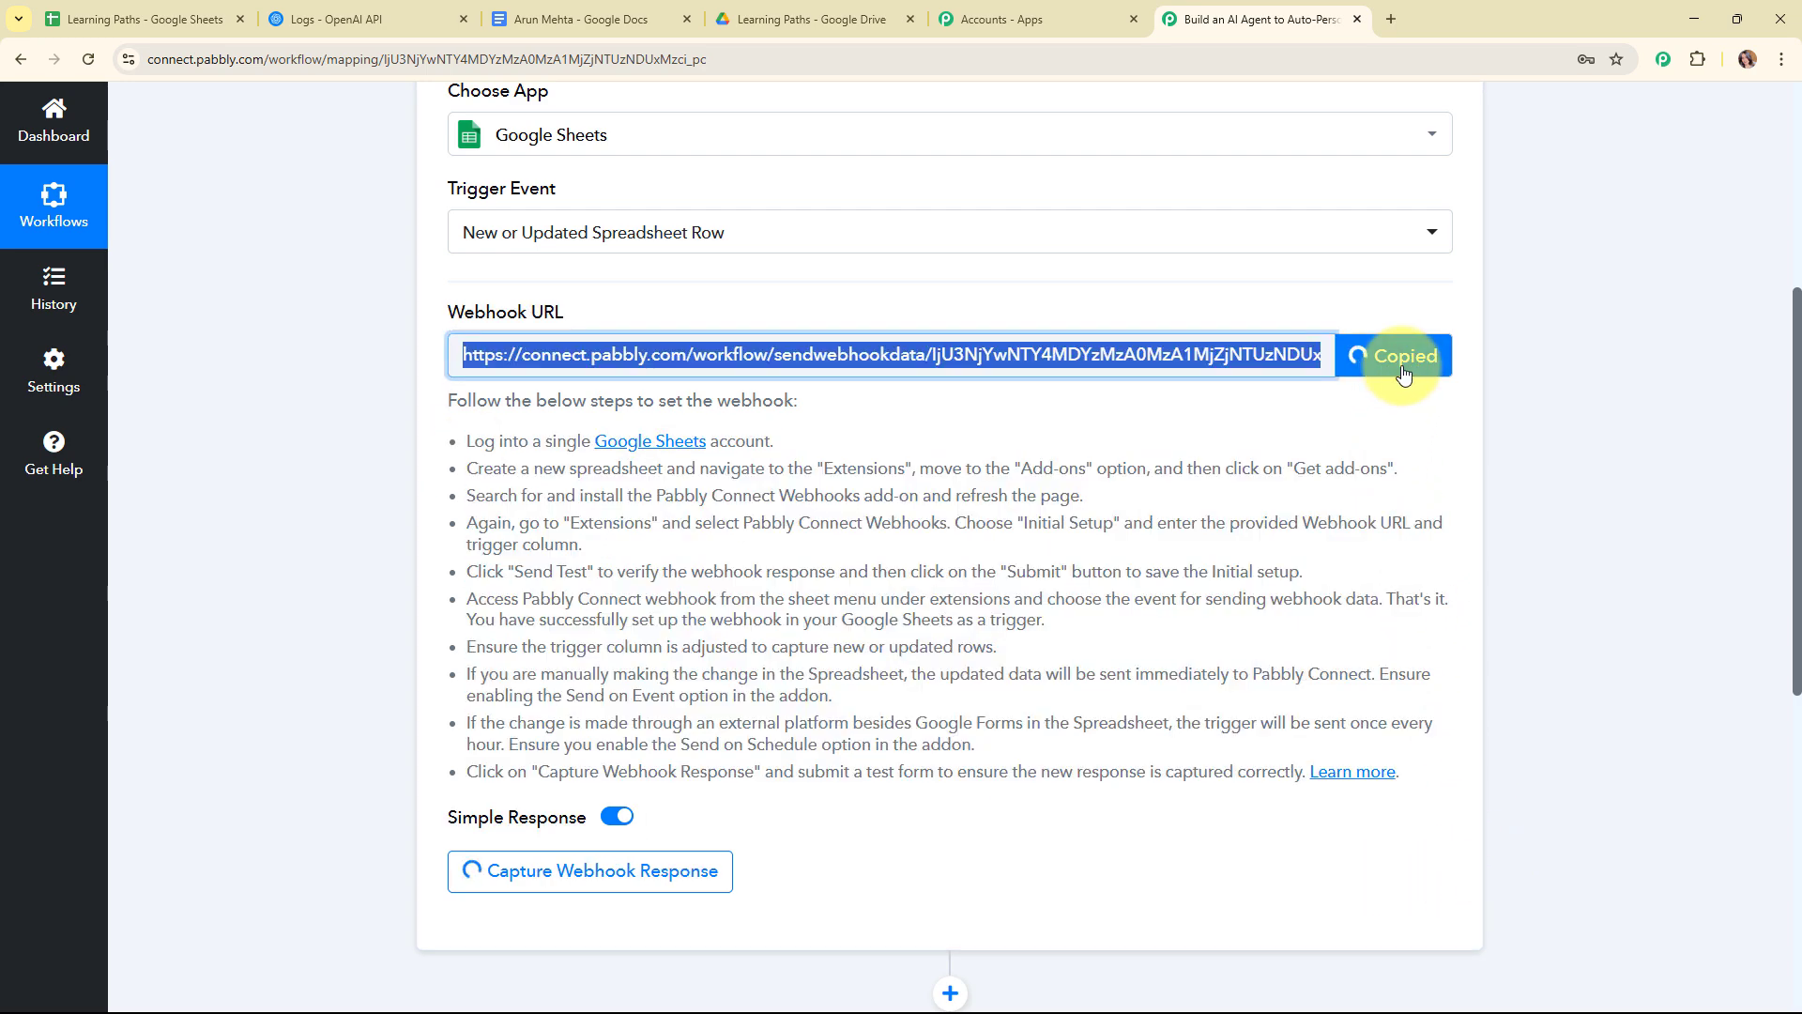
Switch to the Learning Paths spreadsheet in Google Sheets and open the marketplace for getting add-ons.
{"action": "left_click", "coordinate": [169, 7]}
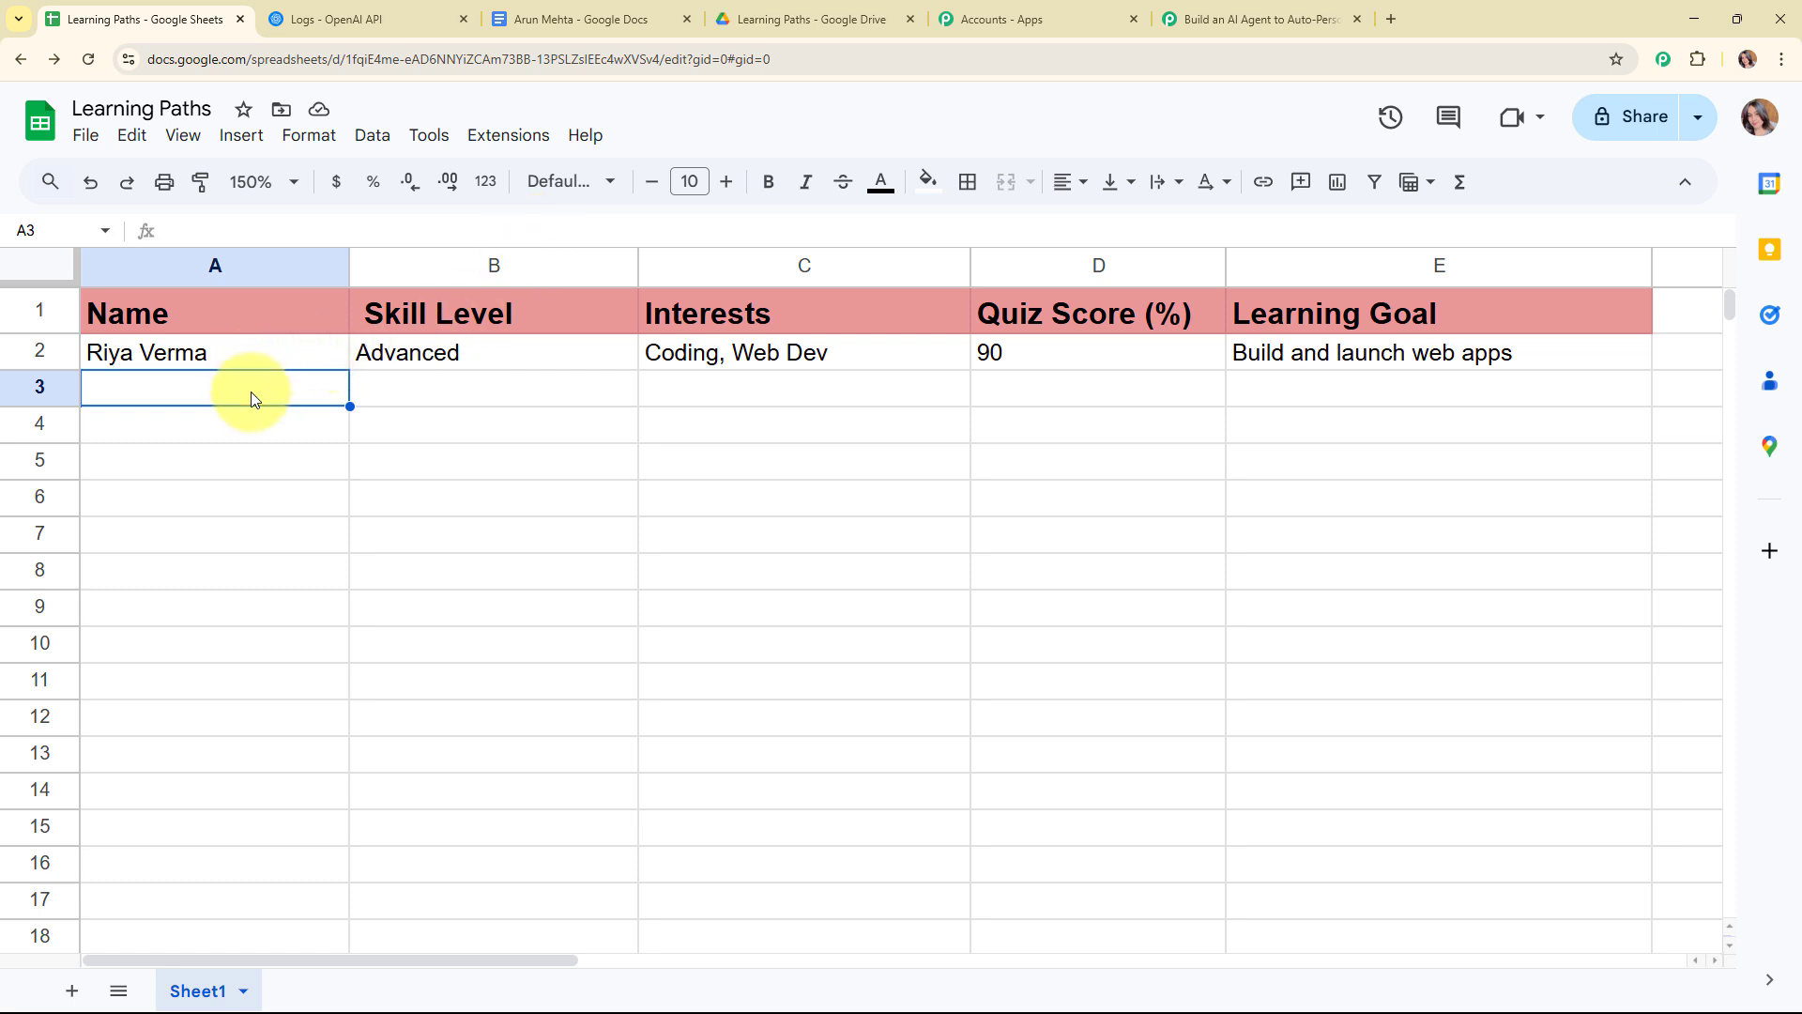
{"action": "left_click", "coordinate": [514, 141]}
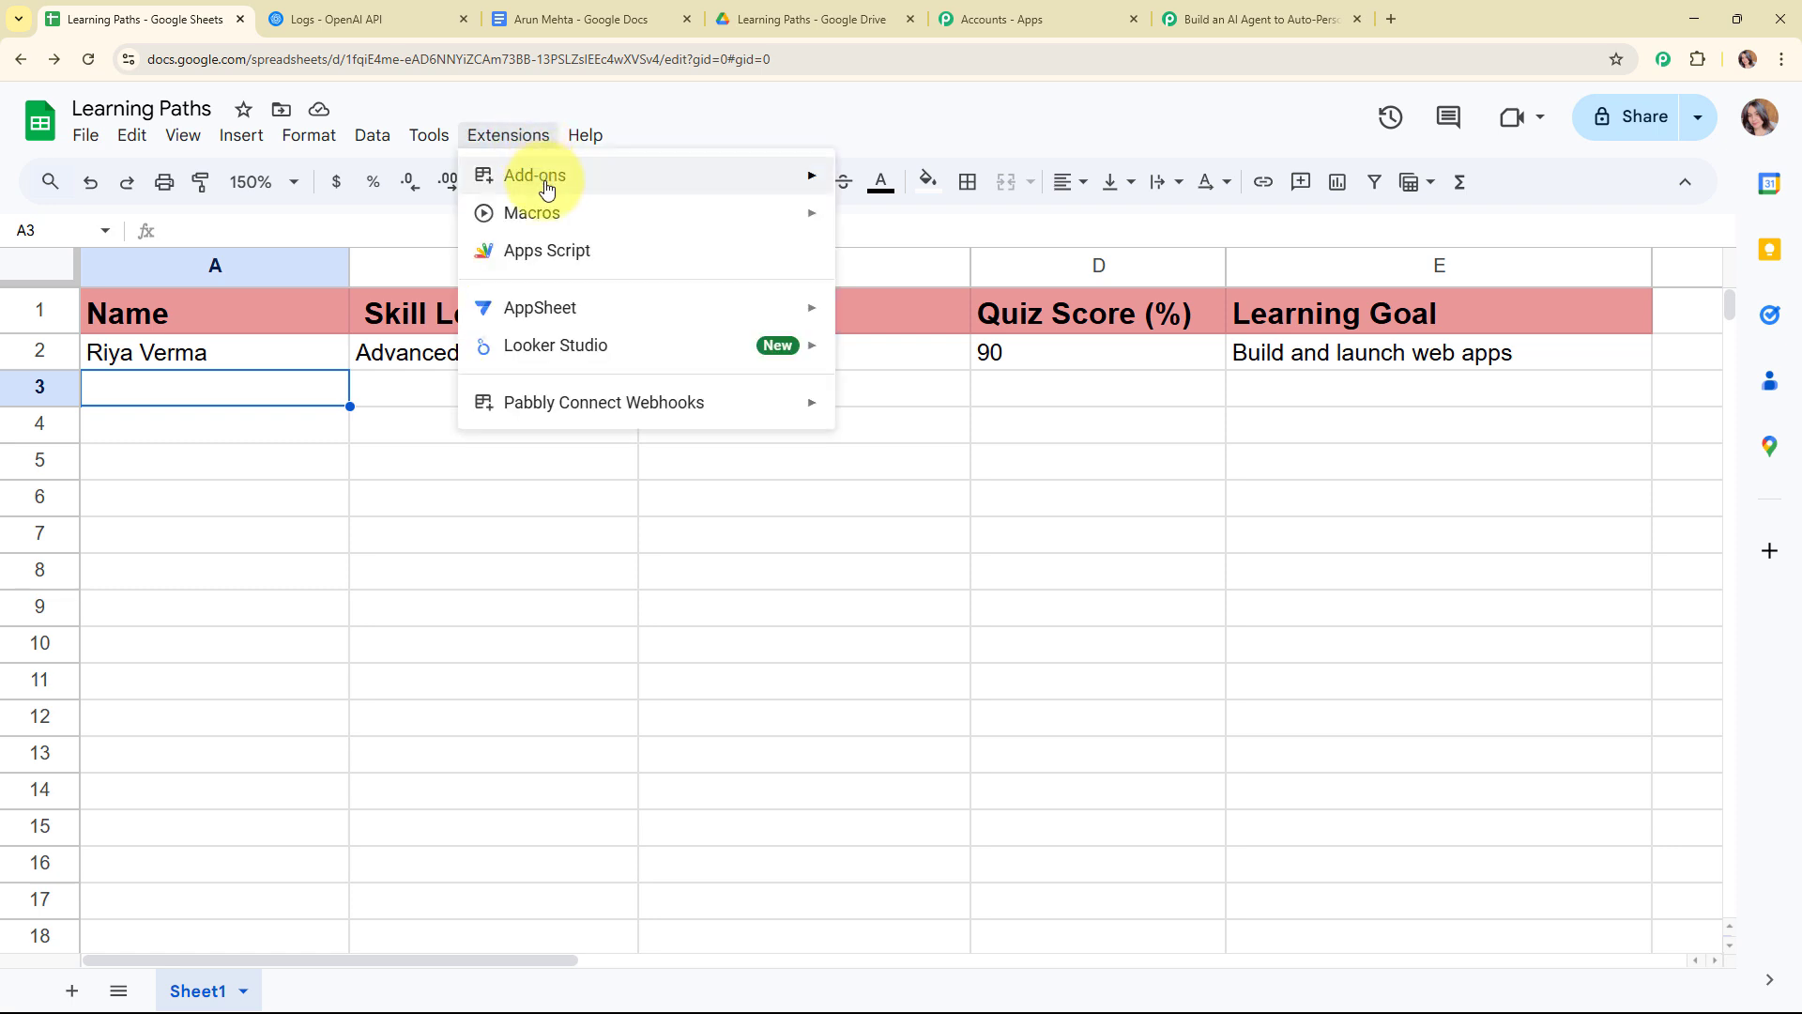
{"action": "mouse_move", "coordinate": [547, 190]}
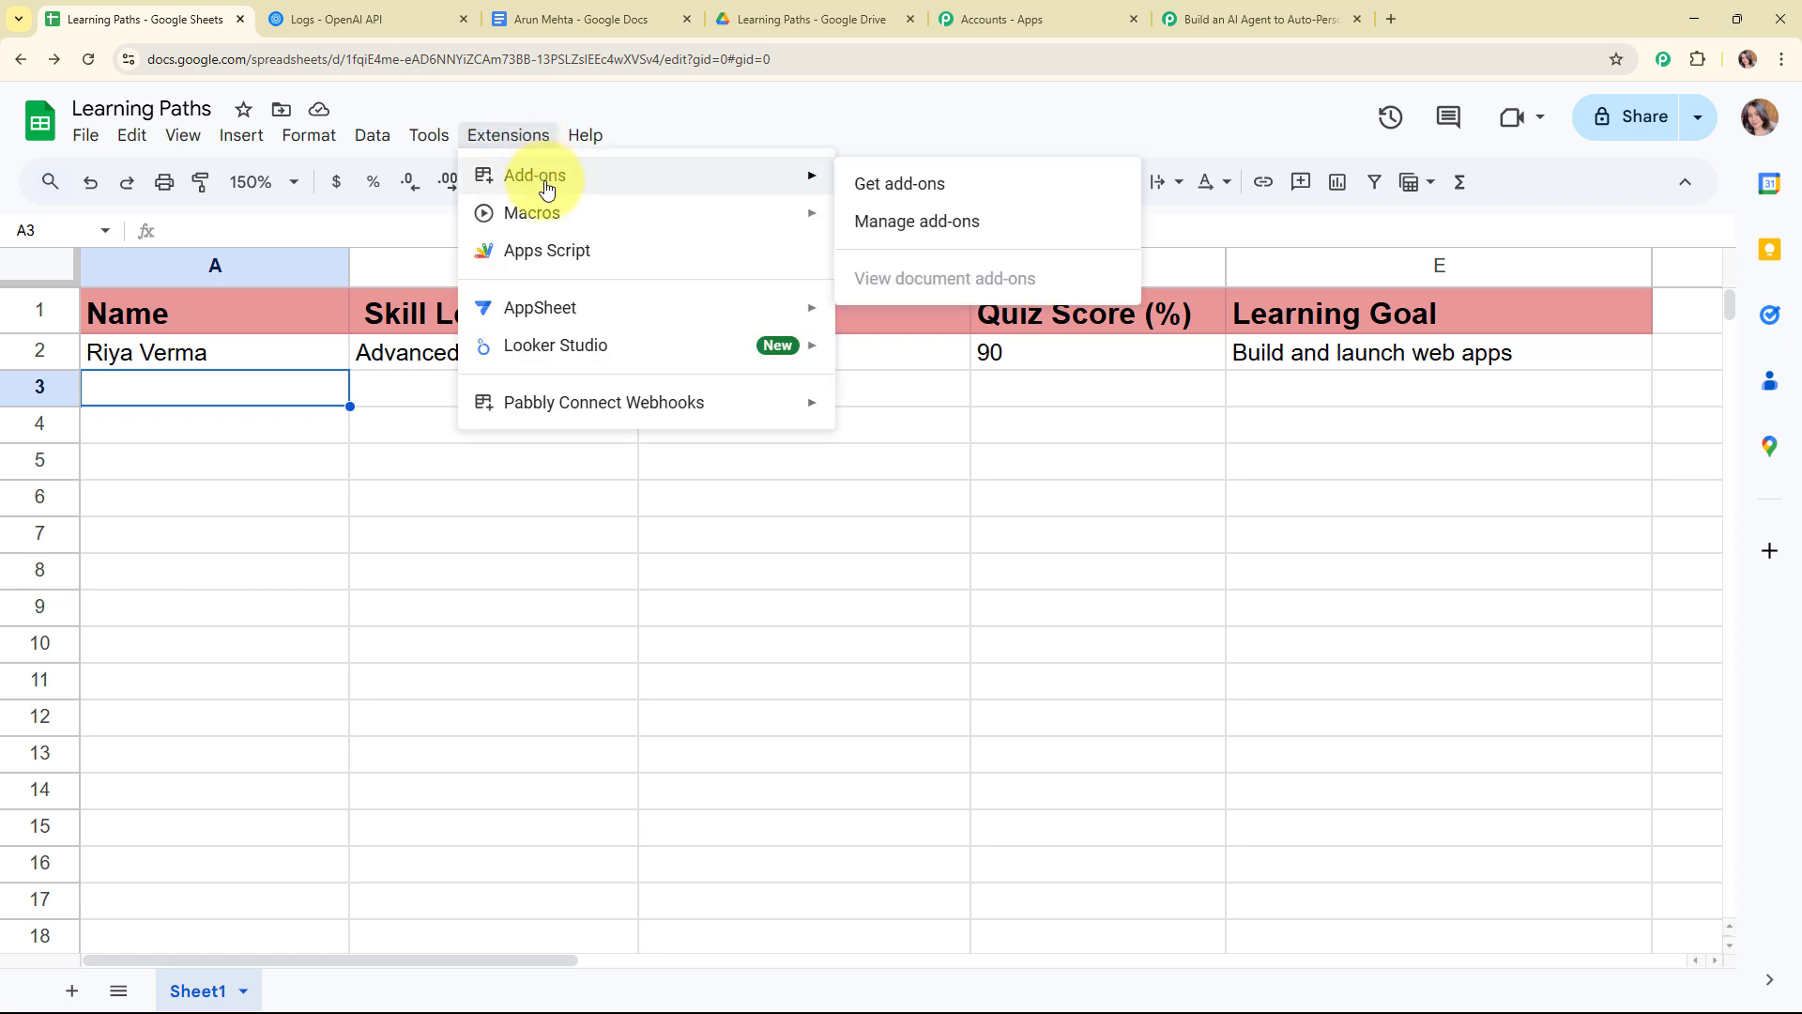
{"action": "left_click", "coordinate": [896, 185]}
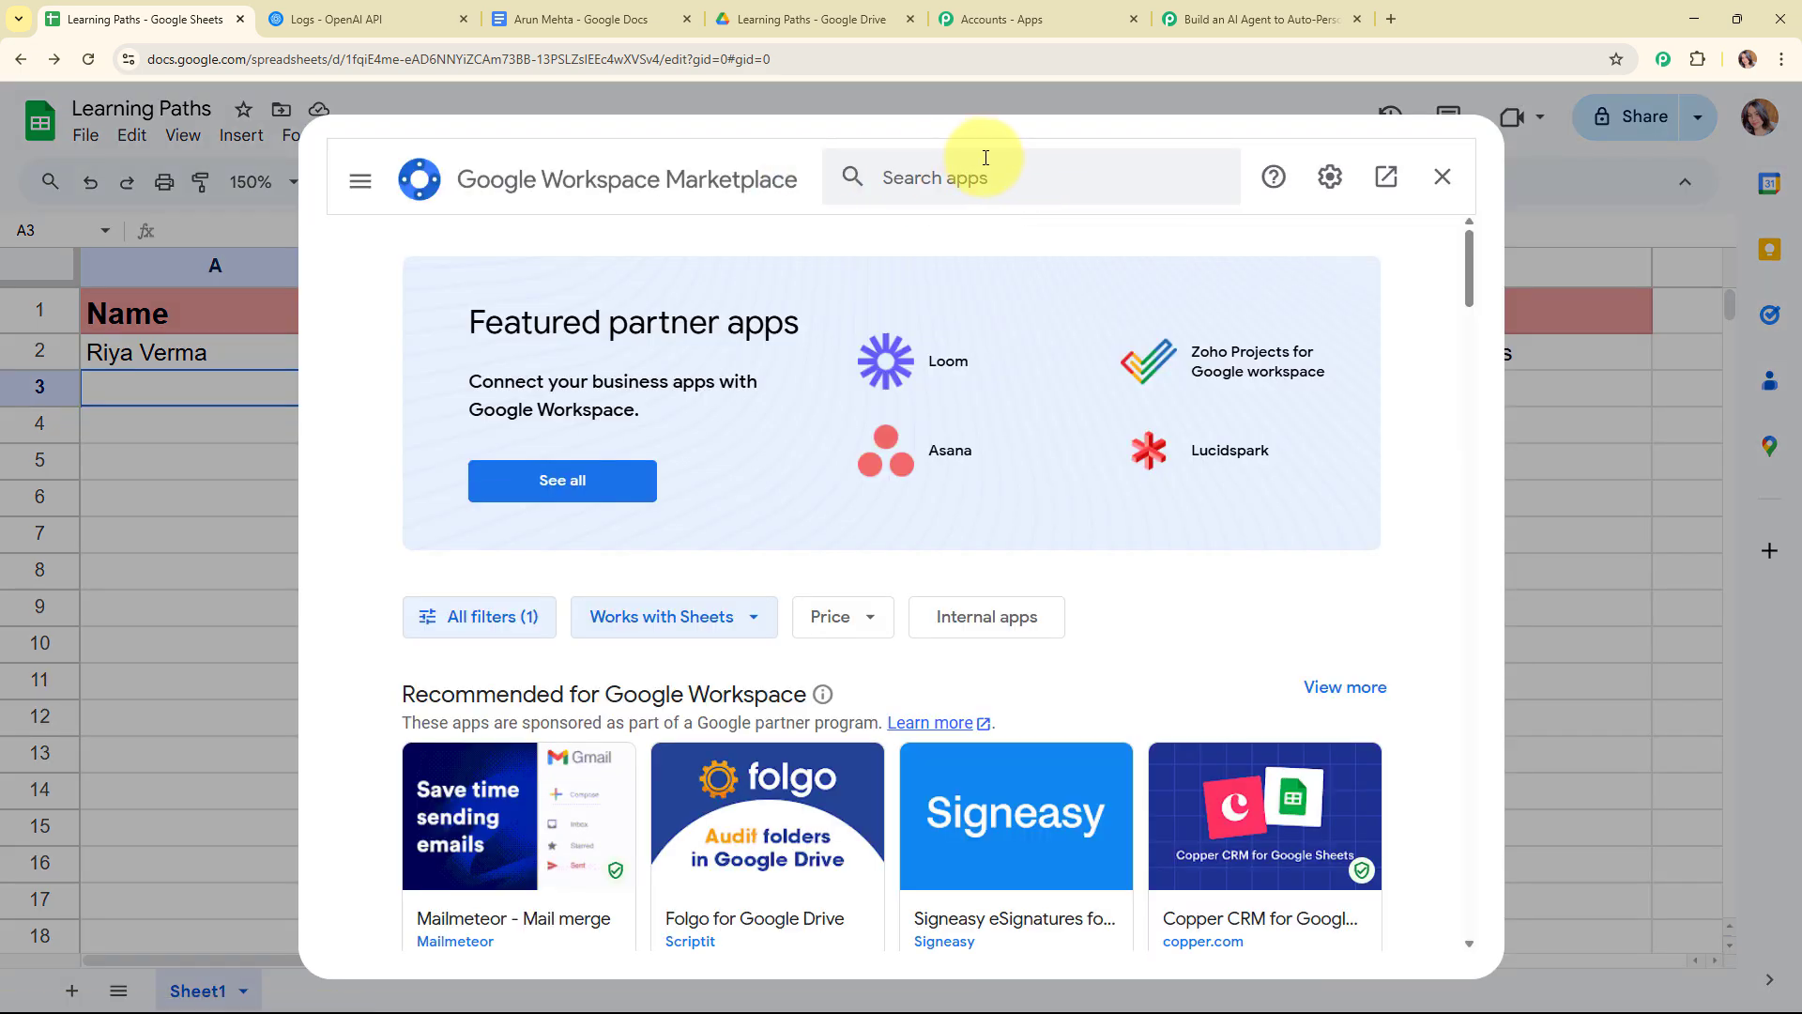
Search the marketplace for Pabbly Connect Webhooks, check the add-on's listing for its installation status, and return to the results.
{"action": "left_click", "coordinate": [988, 172]}
{"action": "type", "text": "p"}
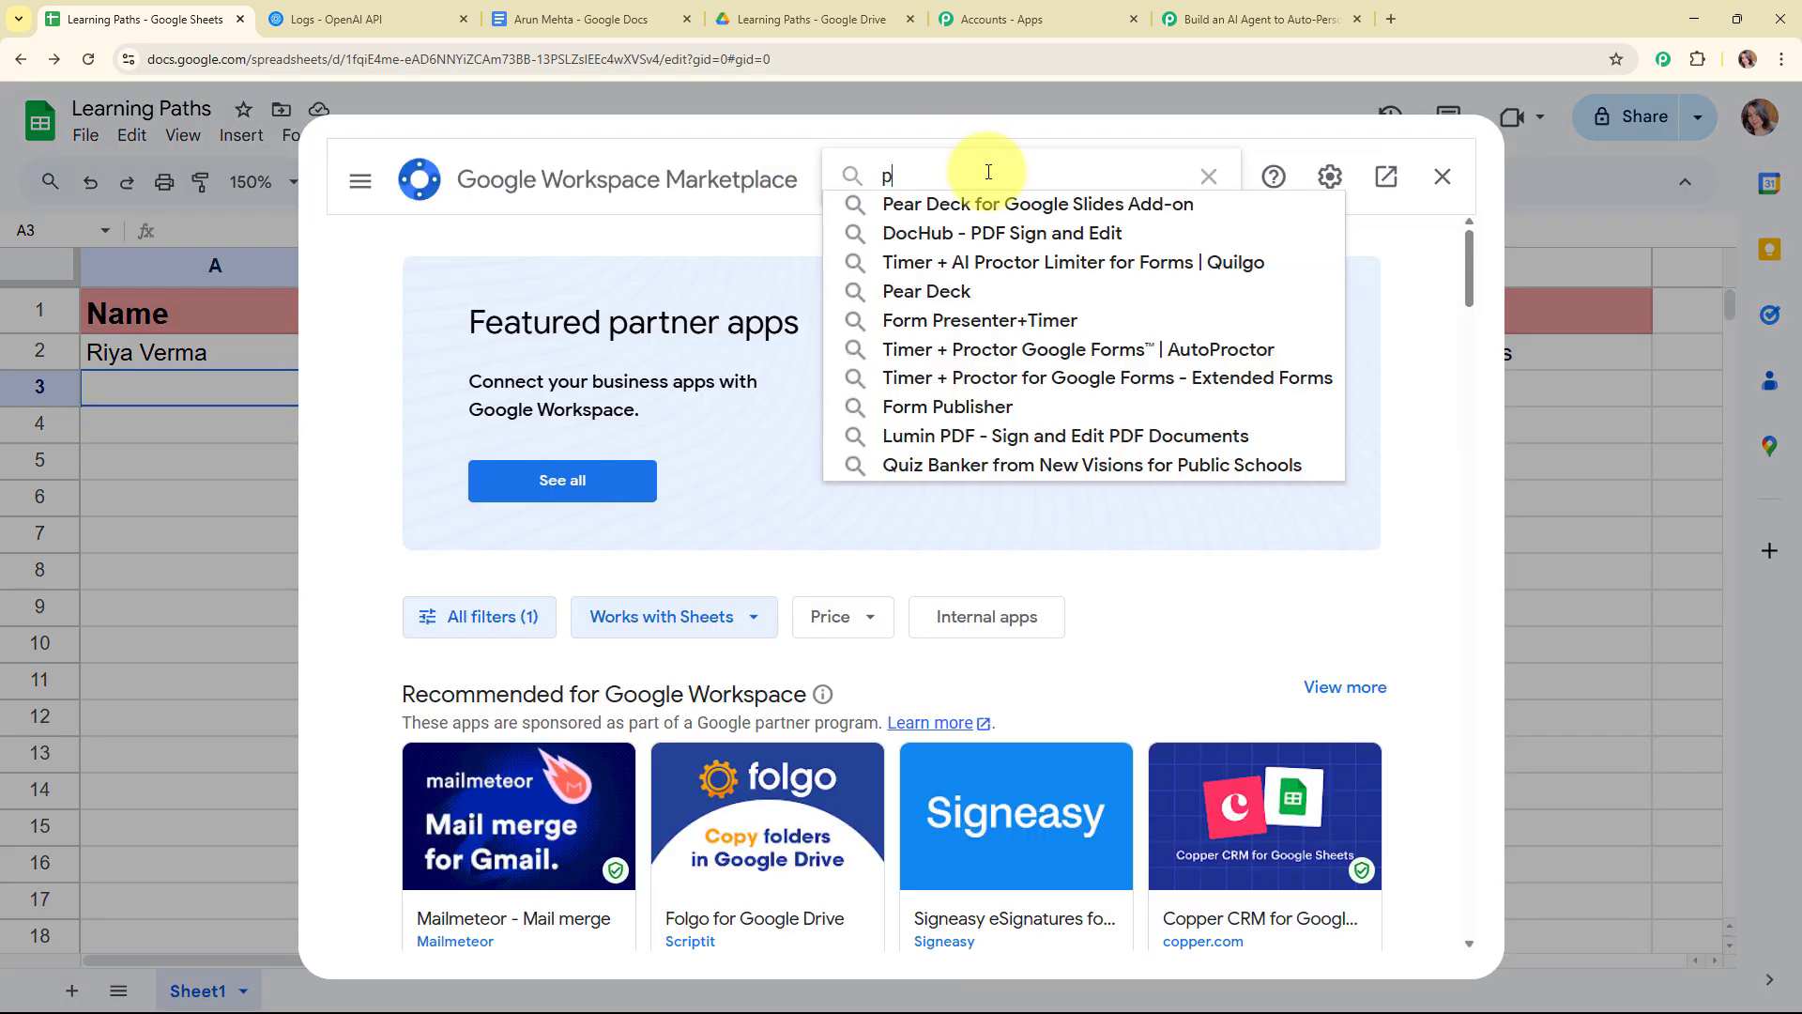
{"action": "type", "text": "abbl"}
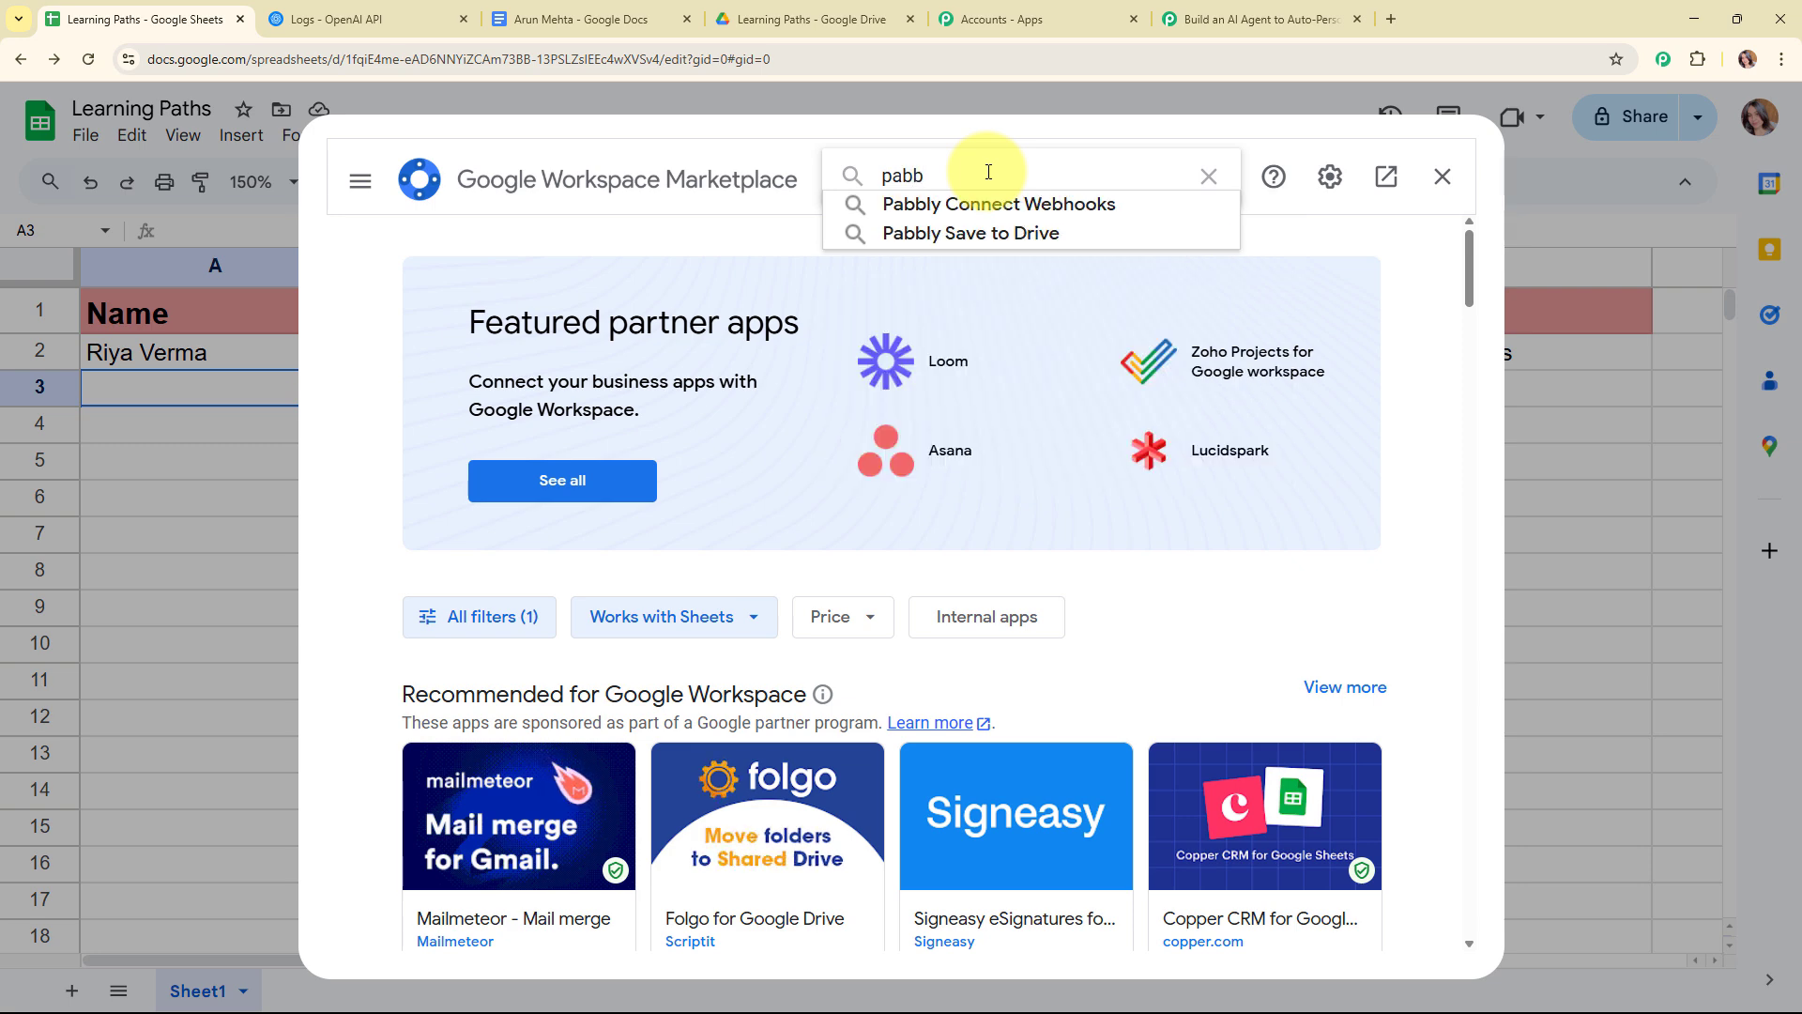
{"action": "left_click", "coordinate": [985, 206]}
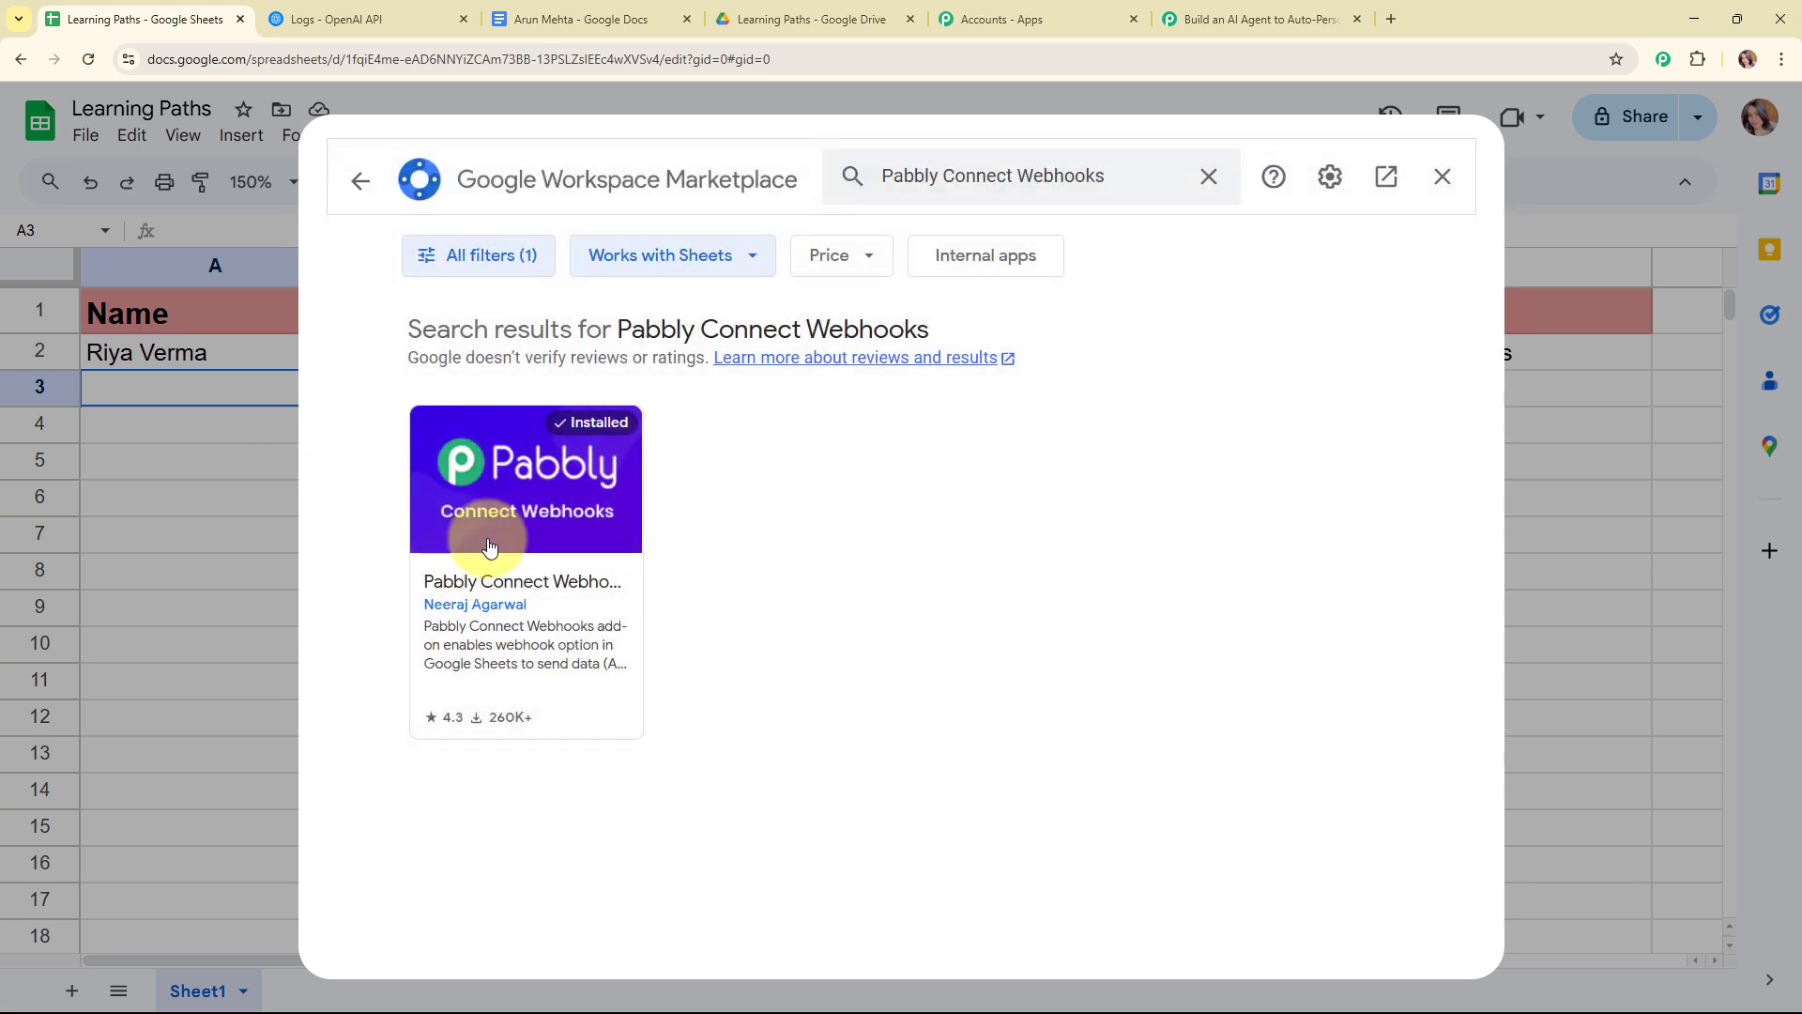
{"action": "left_click", "coordinate": [541, 579]}
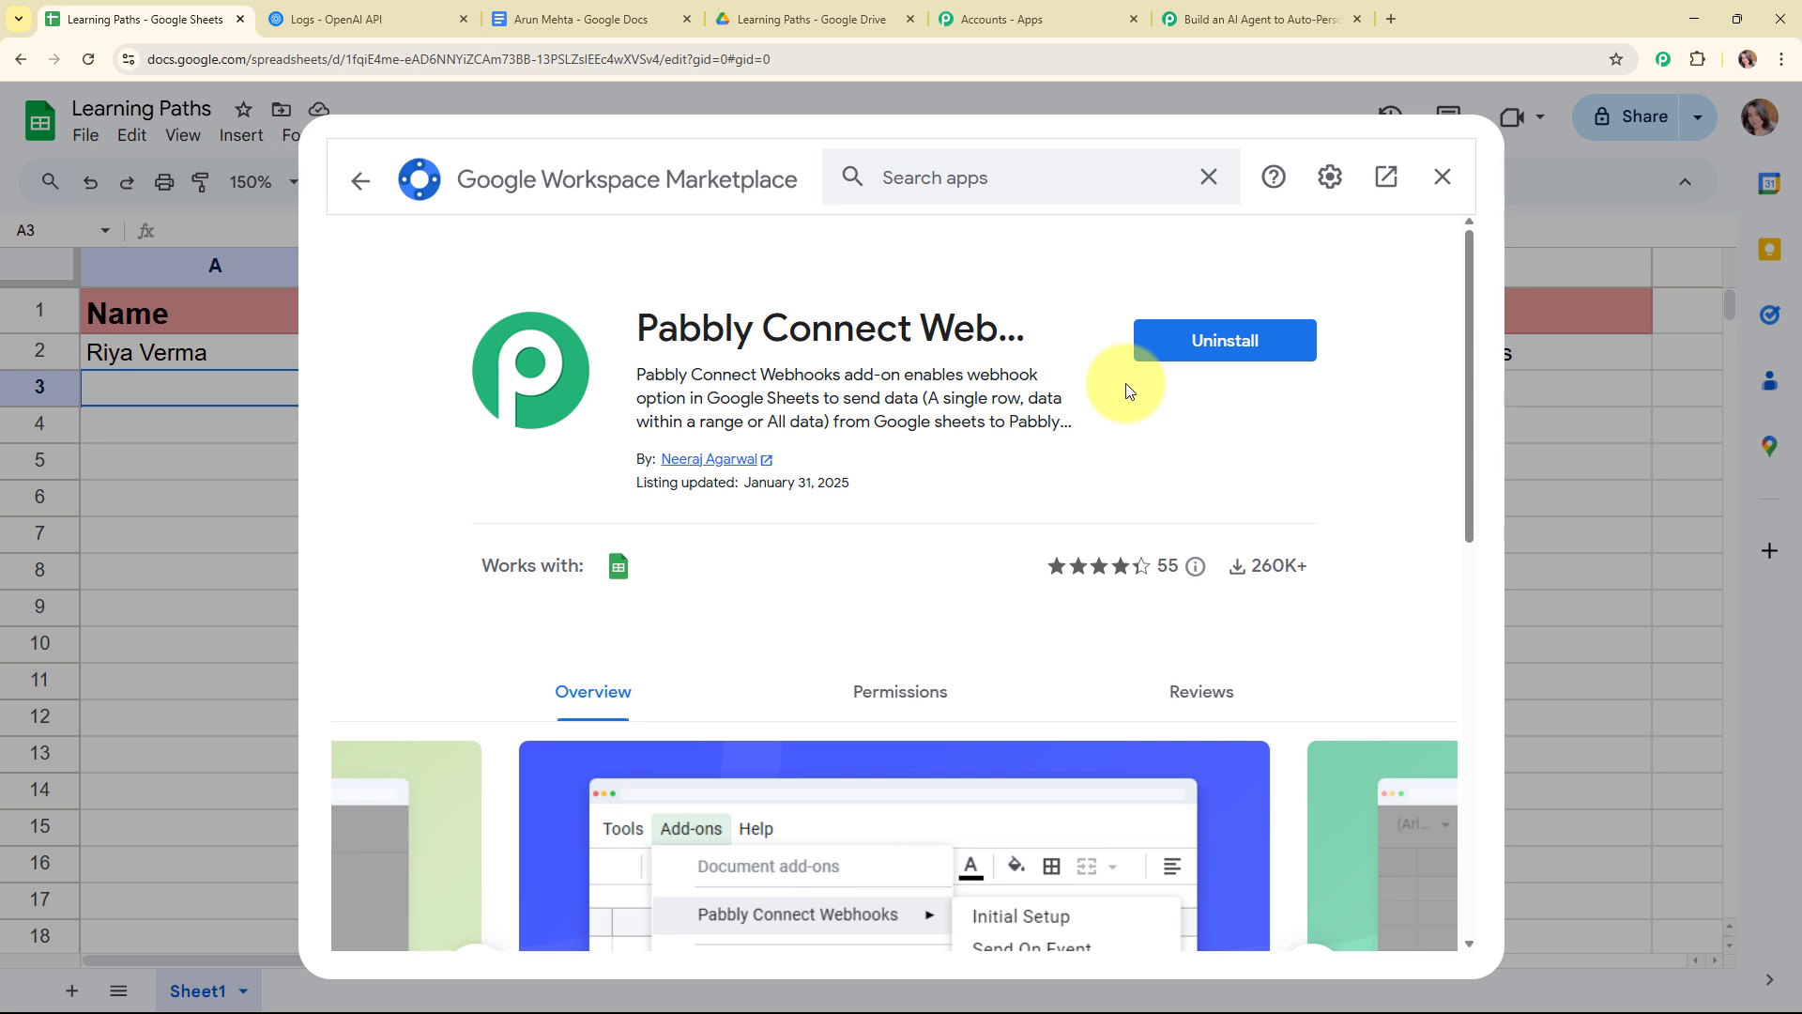
{"action": "left_click", "coordinate": [361, 180]}
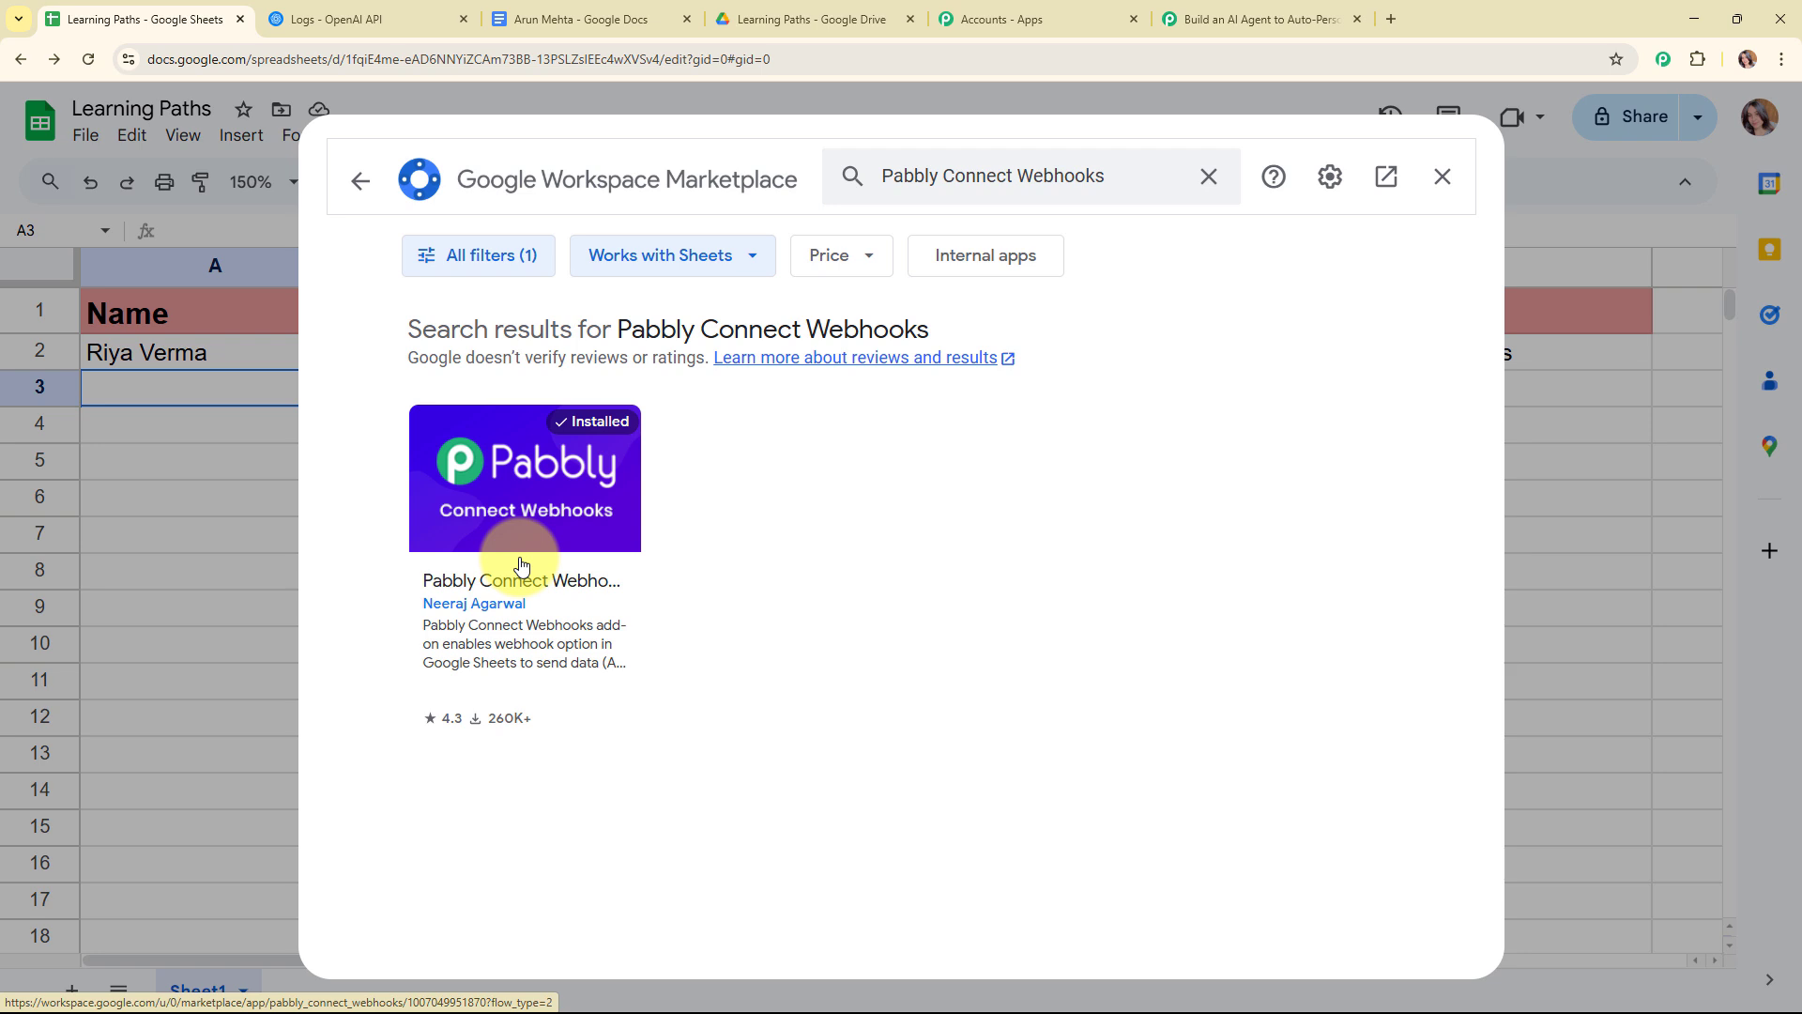
Close the add-on marketplace and open the Initial Setup dialog of the Pabbly Connect Webhooks extension.
{"action": "left_click", "coordinate": [1441, 188]}
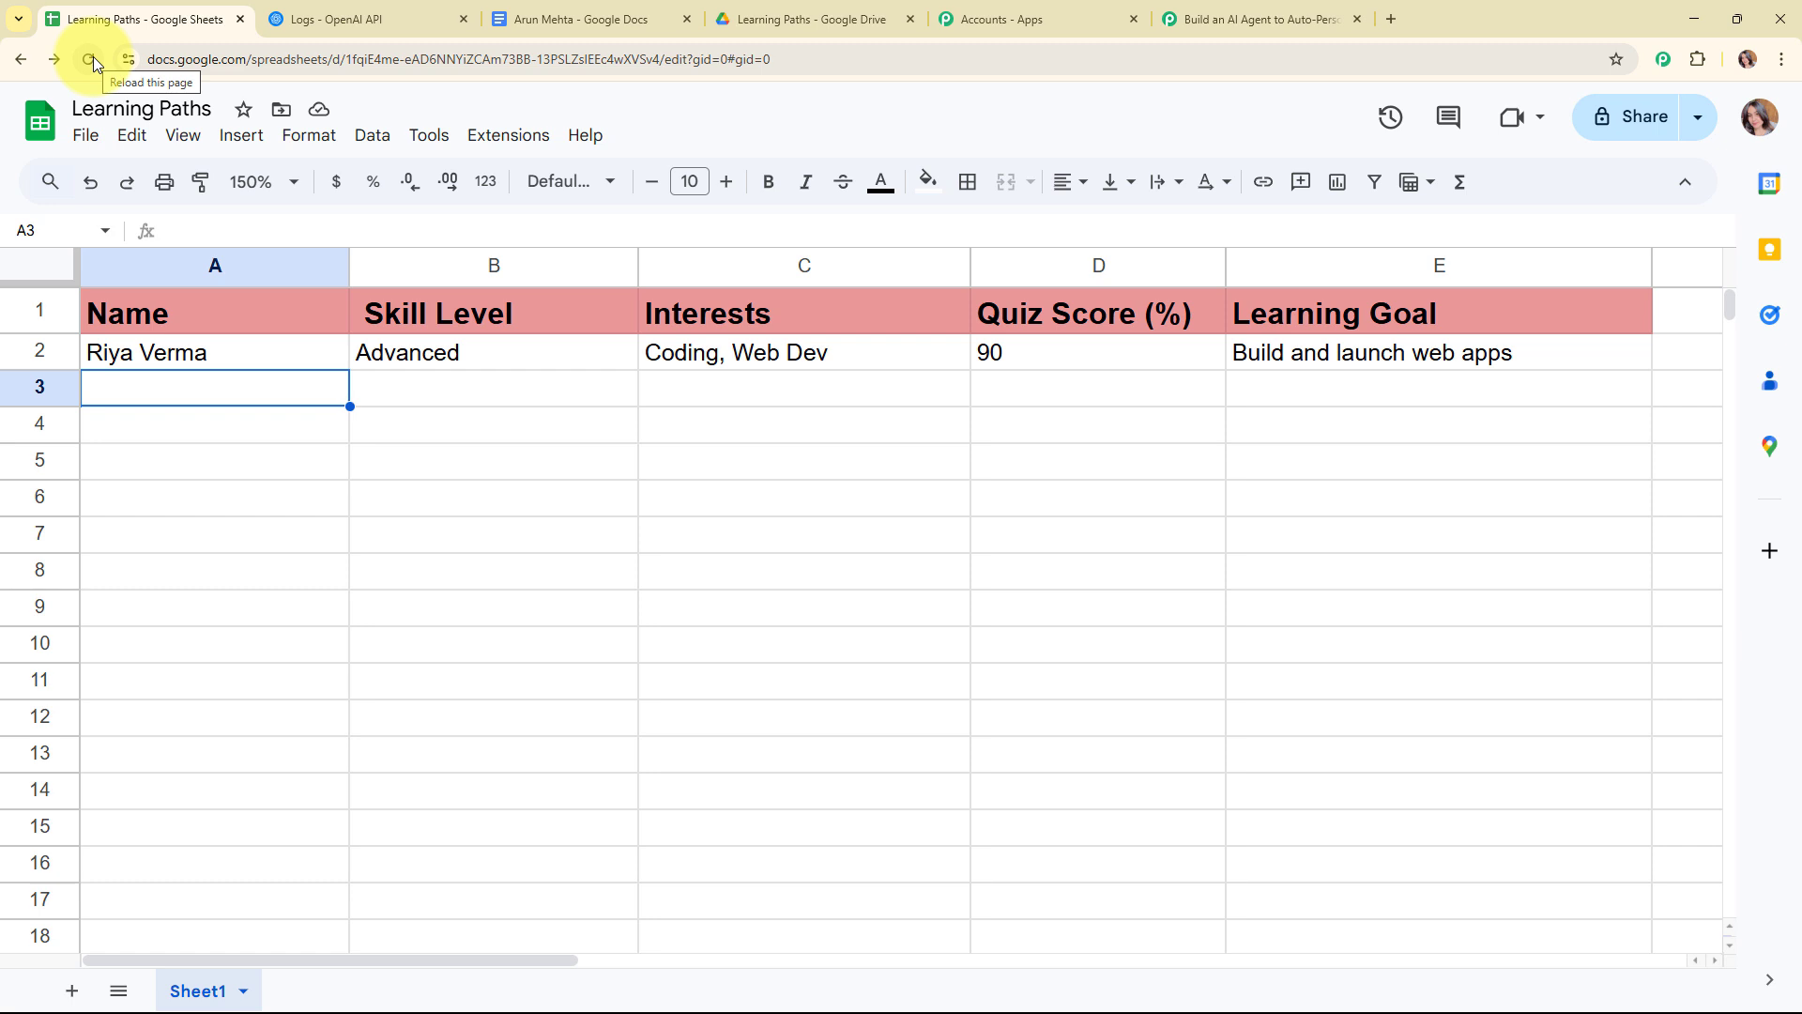
{"action": "left_click", "coordinate": [497, 146]}
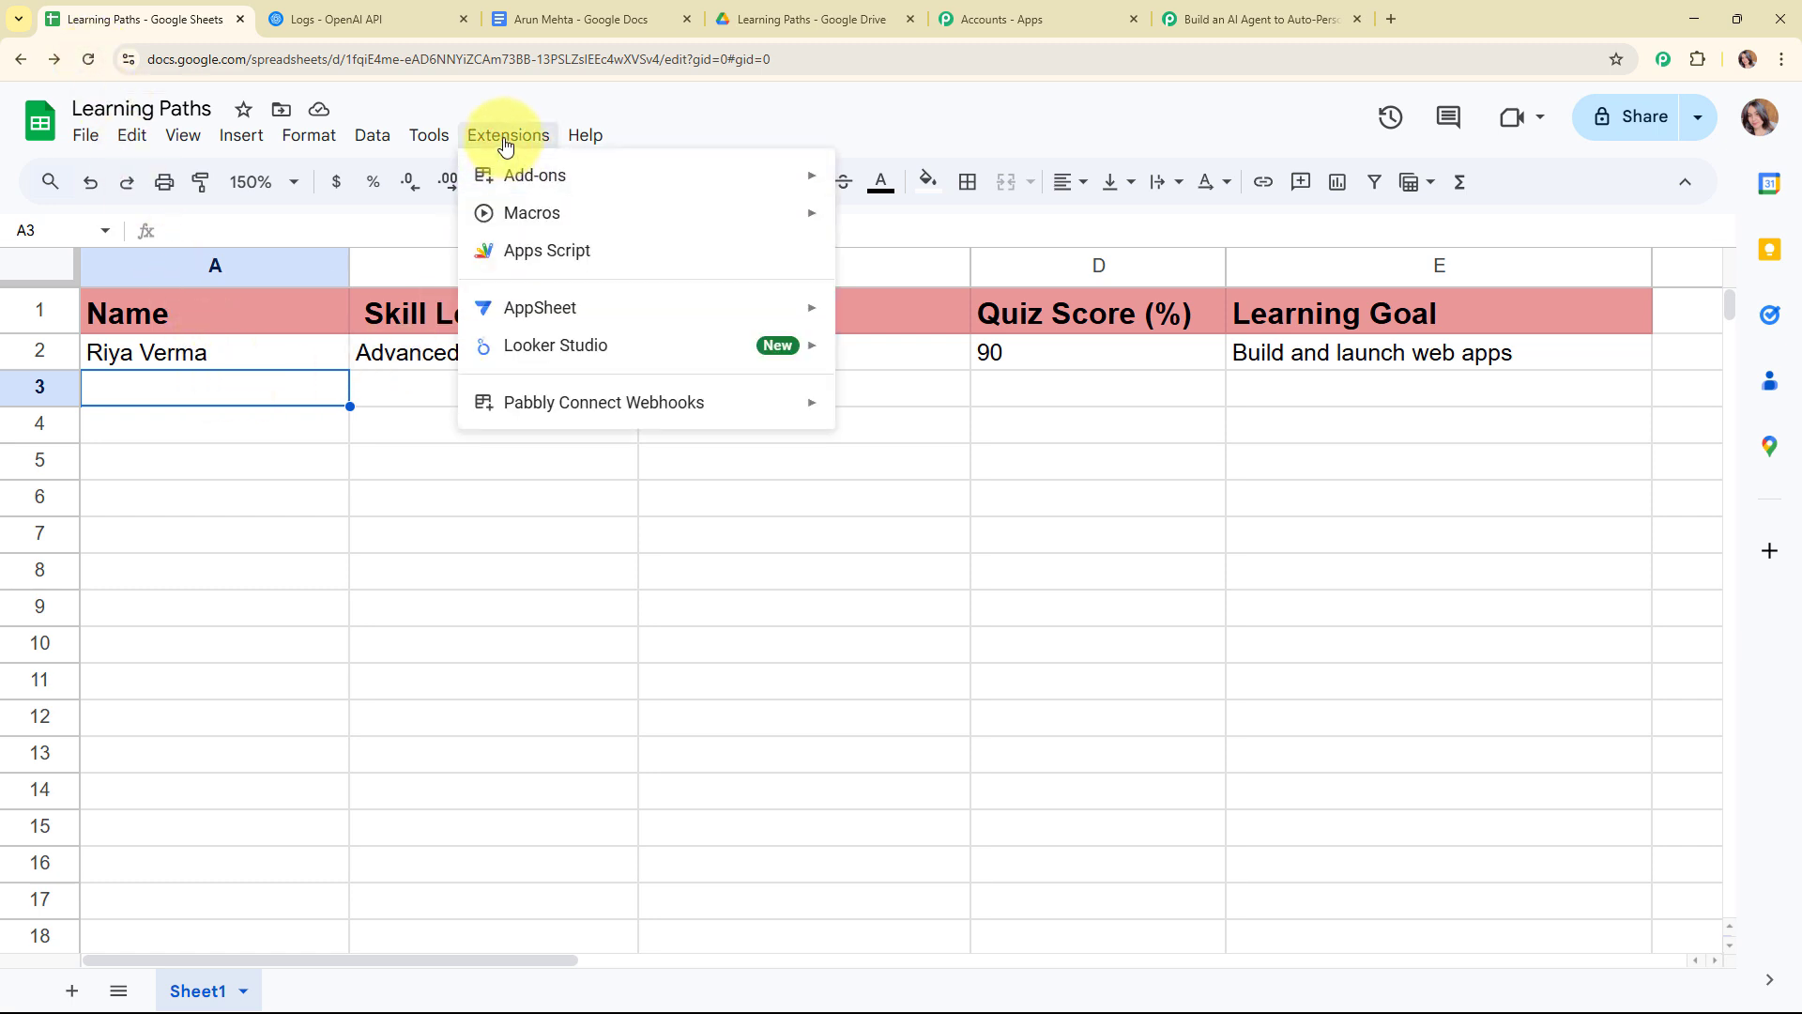
{"action": "mouse_move", "coordinate": [544, 405]}
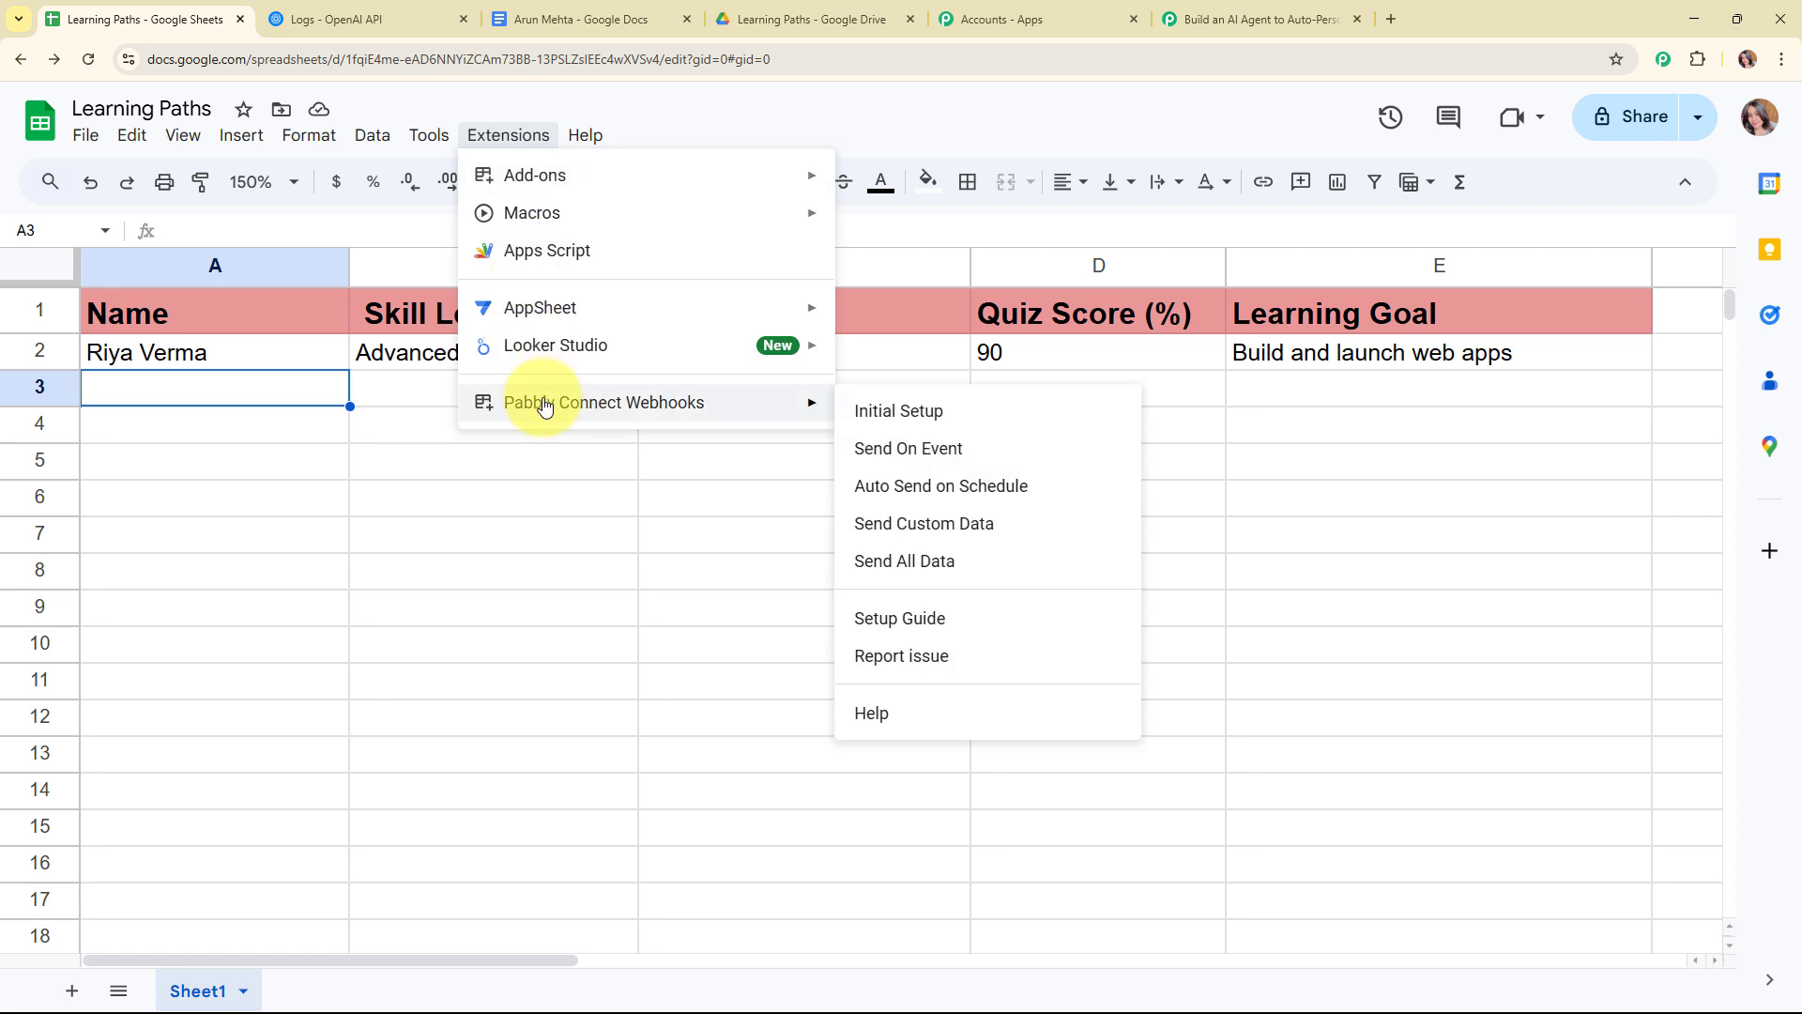
{"action": "left_click", "coordinate": [1035, 411]}
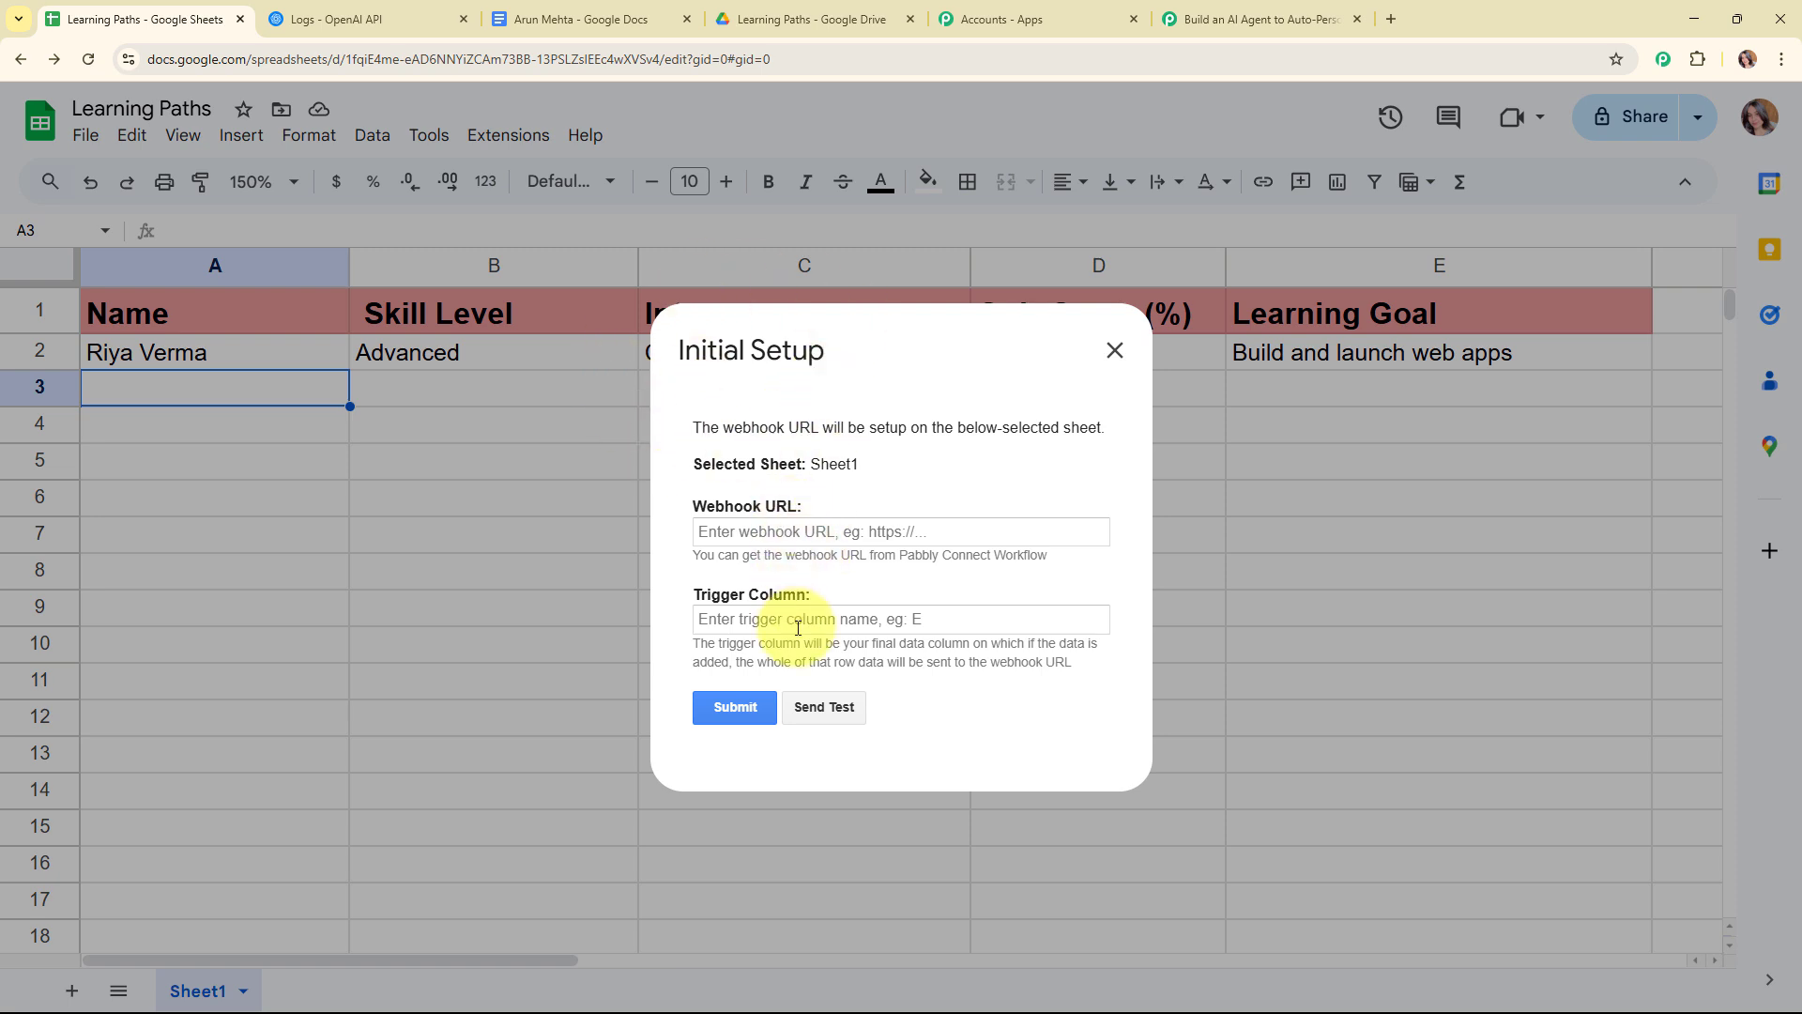
Paste the copied webhook URL into the initial setup, set the trigger column to E, and submit the configuration.
{"action": "left_click", "coordinate": [777, 542]}
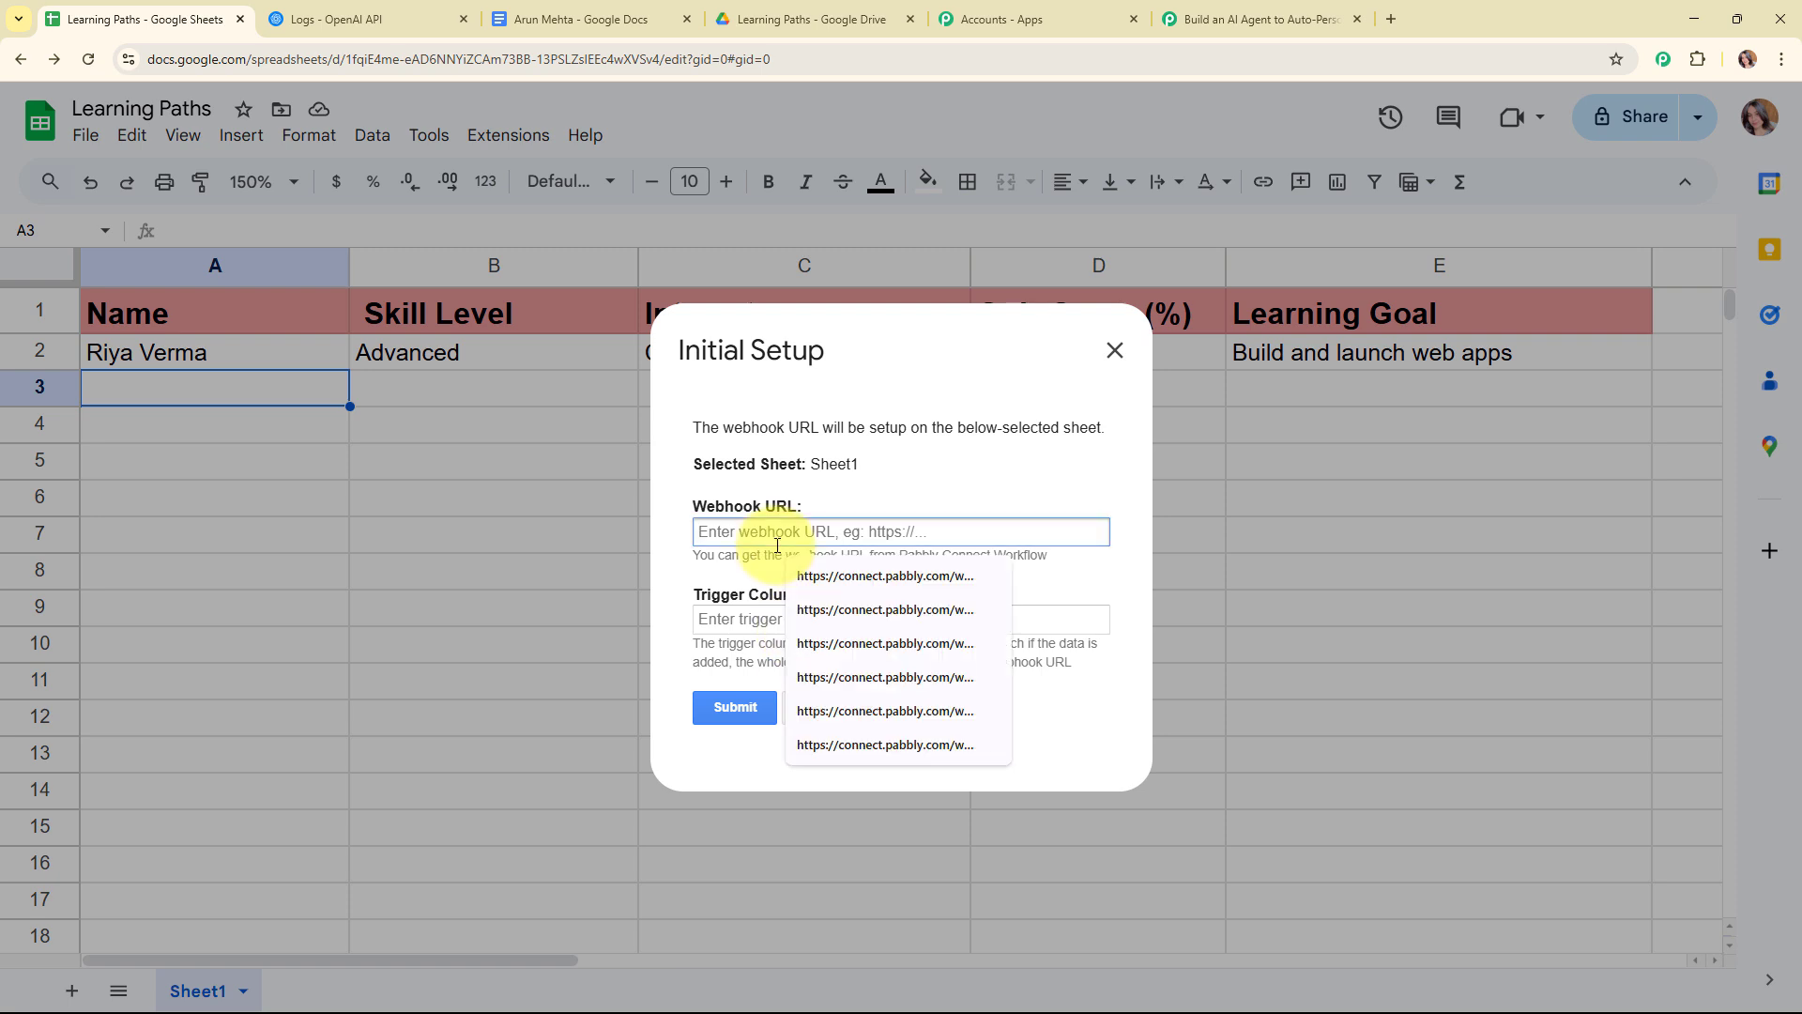
{"action": "key", "text": "ctrl+v"}
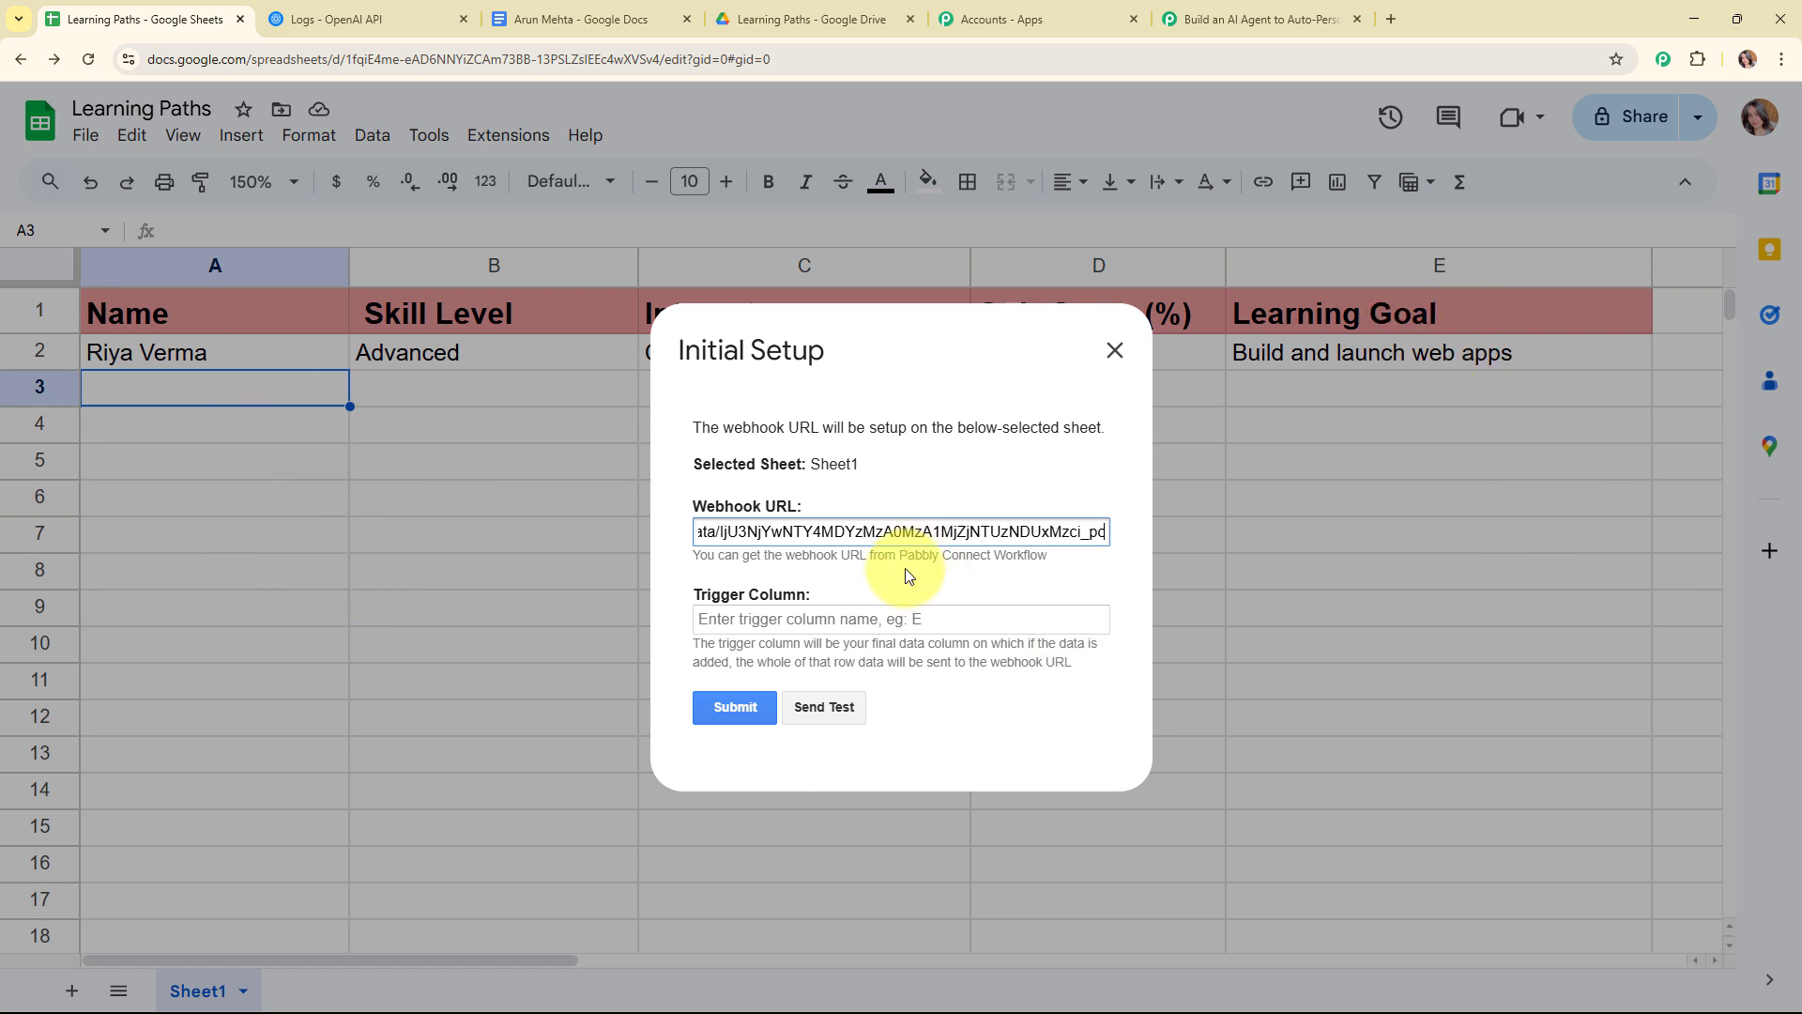
{"action": "left_click", "coordinate": [875, 620]}
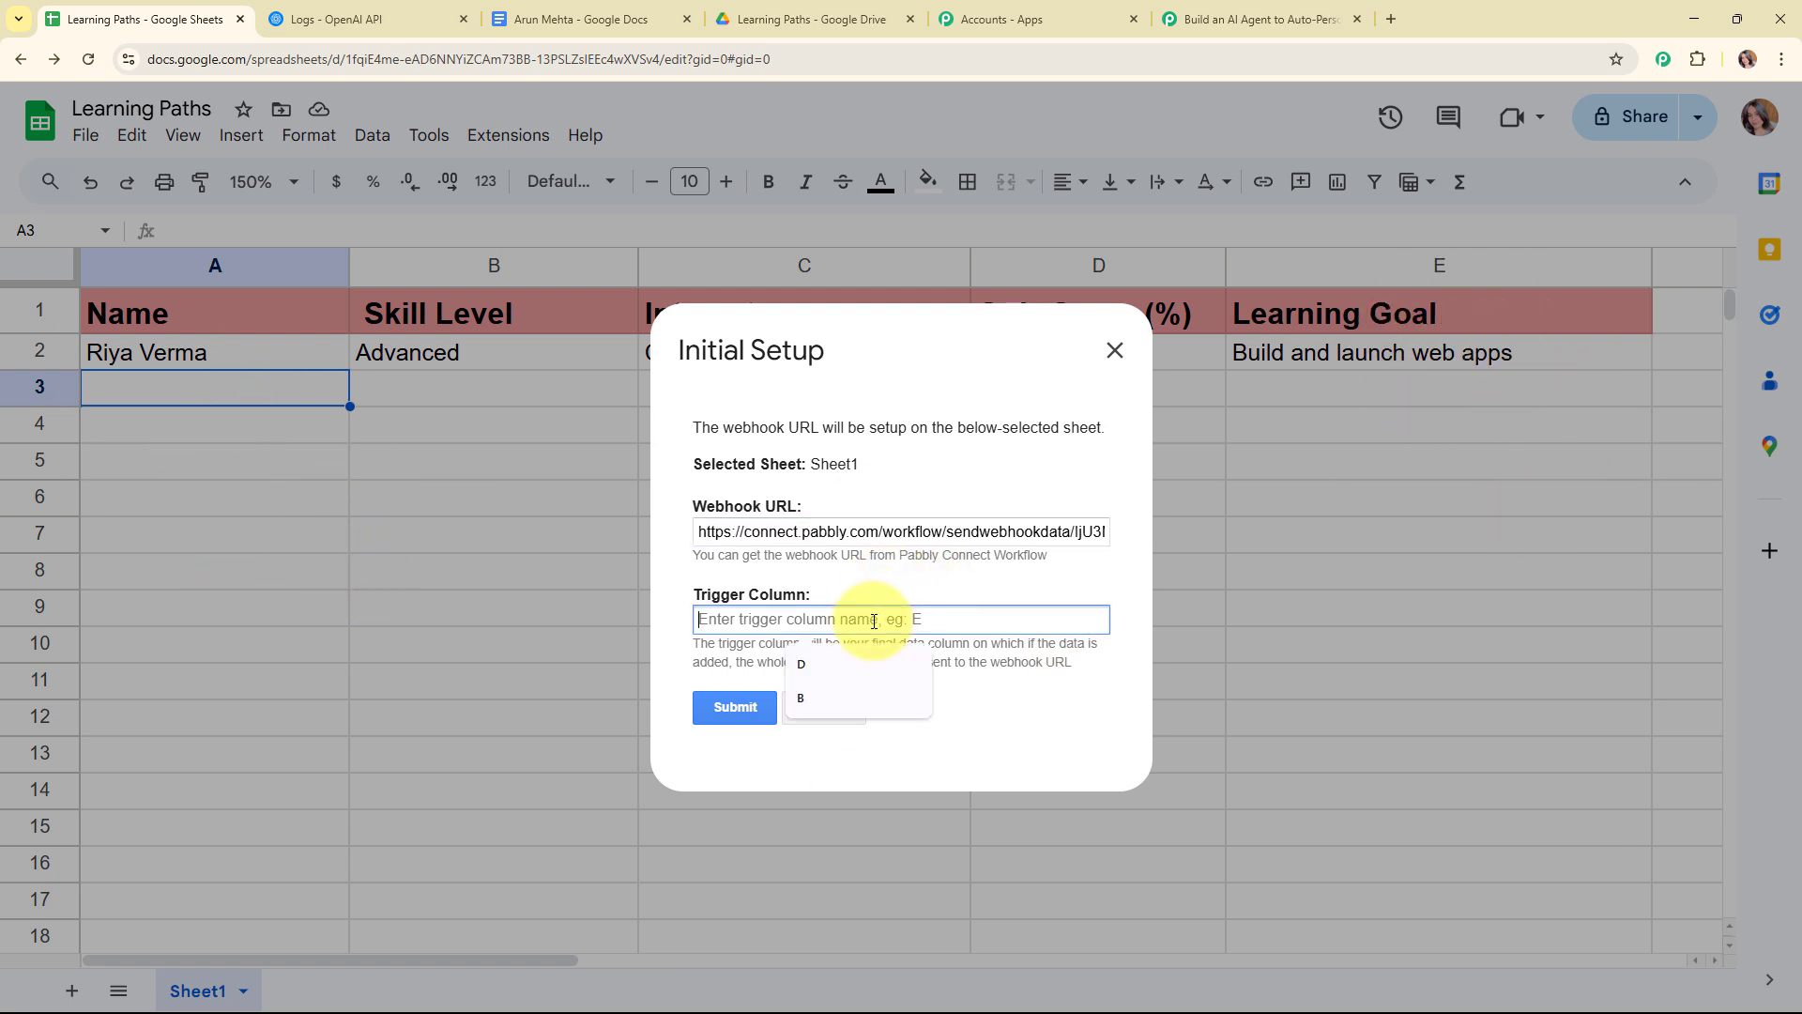
{"action": "type", "text": "E"}
{"action": "left_click", "coordinate": [898, 672]}
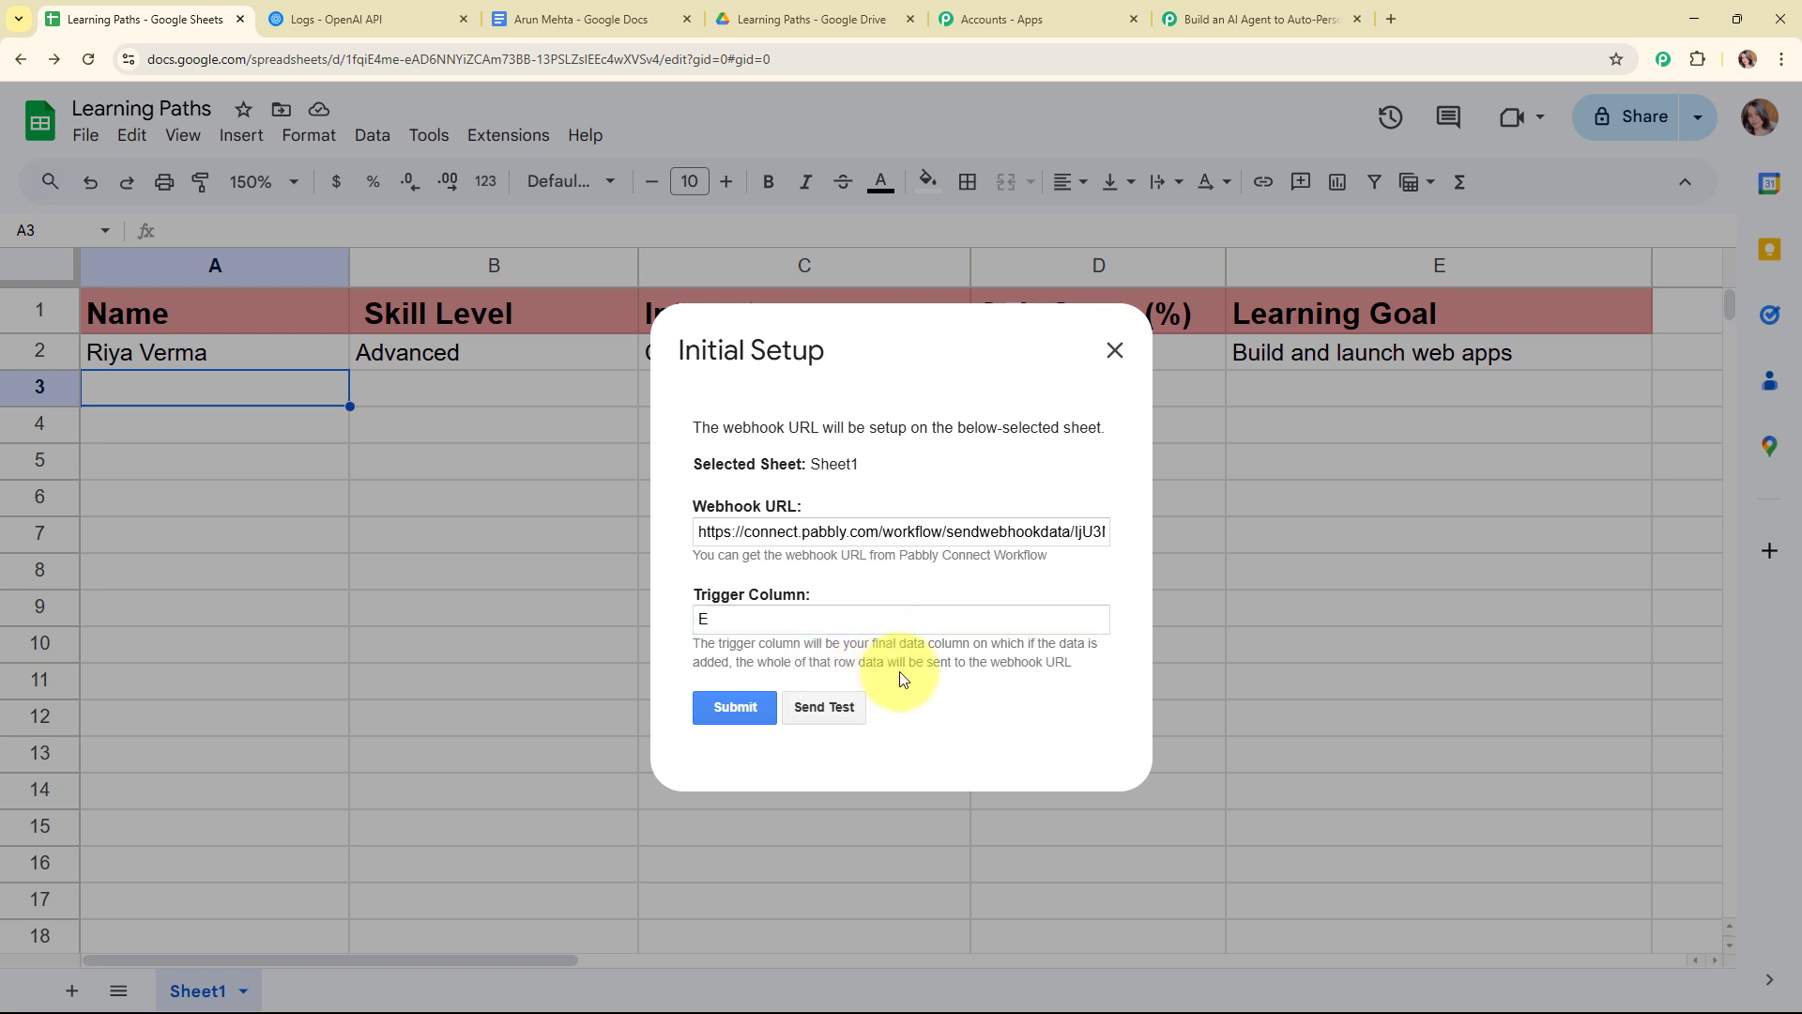
{"action": "left_click", "coordinate": [739, 696]}
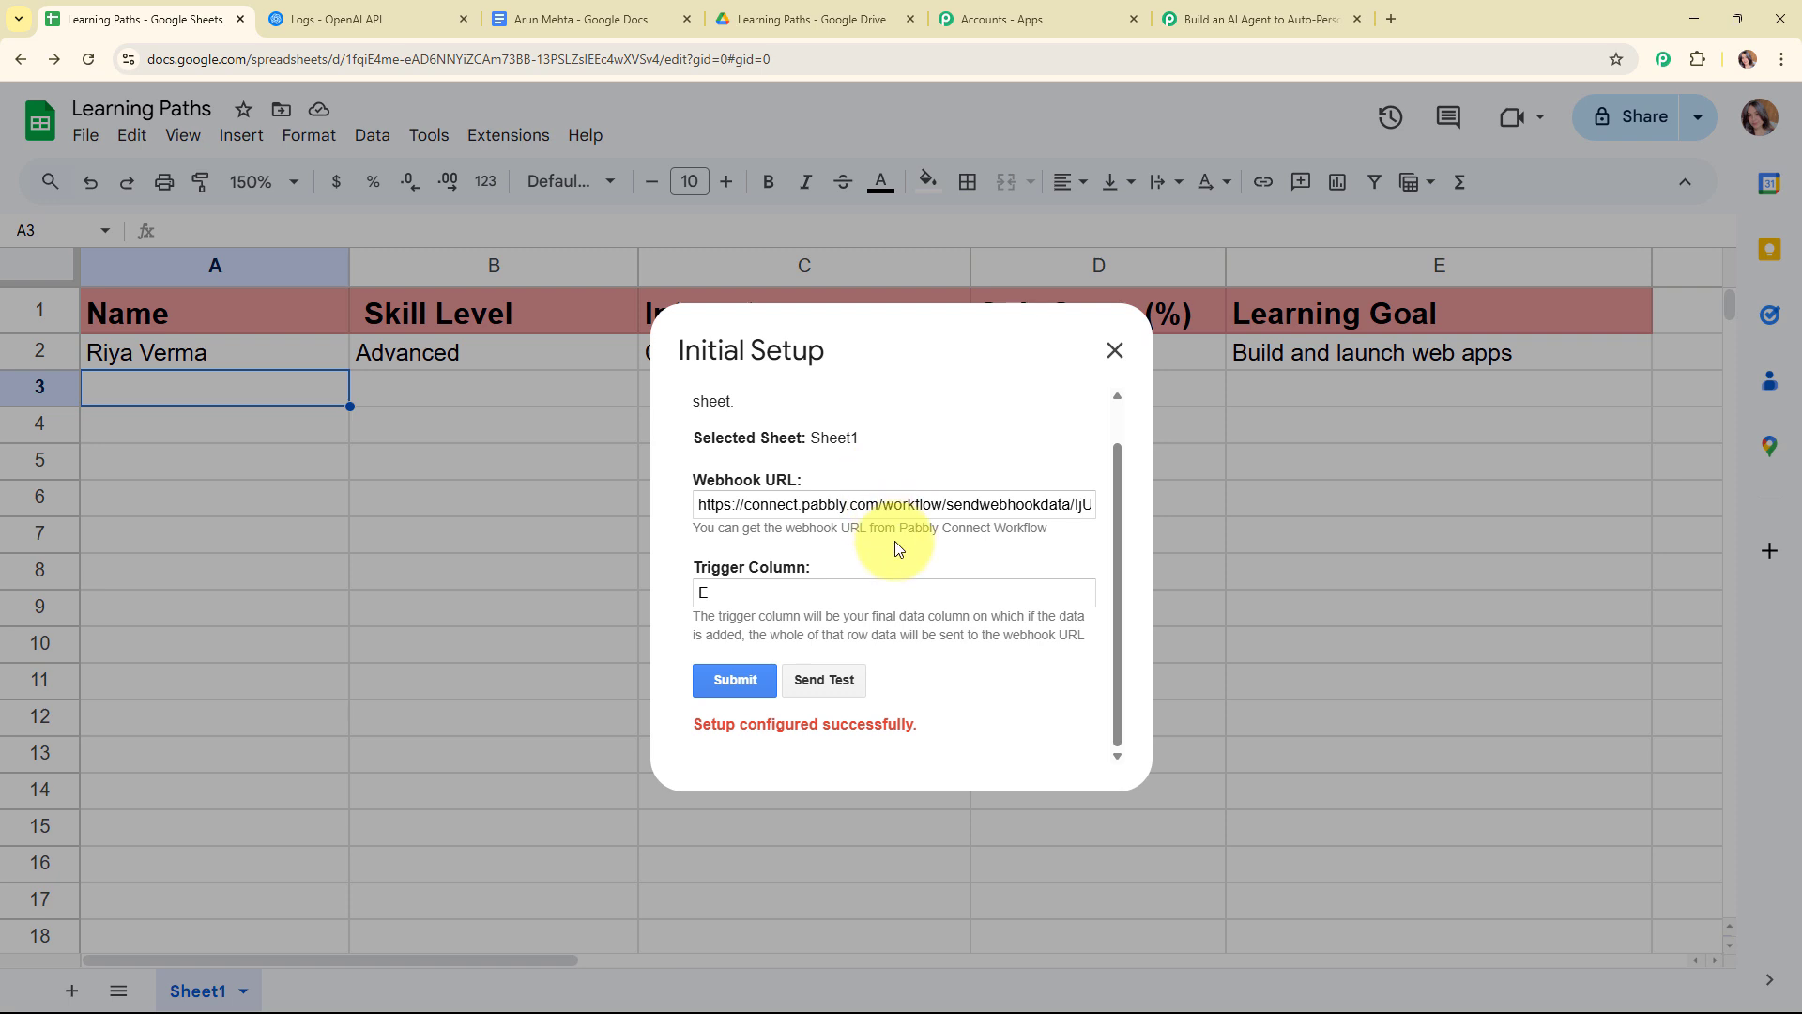
Send the sheet's test data to the webhook, review the sent values, and close the initial setup.
{"action": "left_click", "coordinate": [845, 684]}
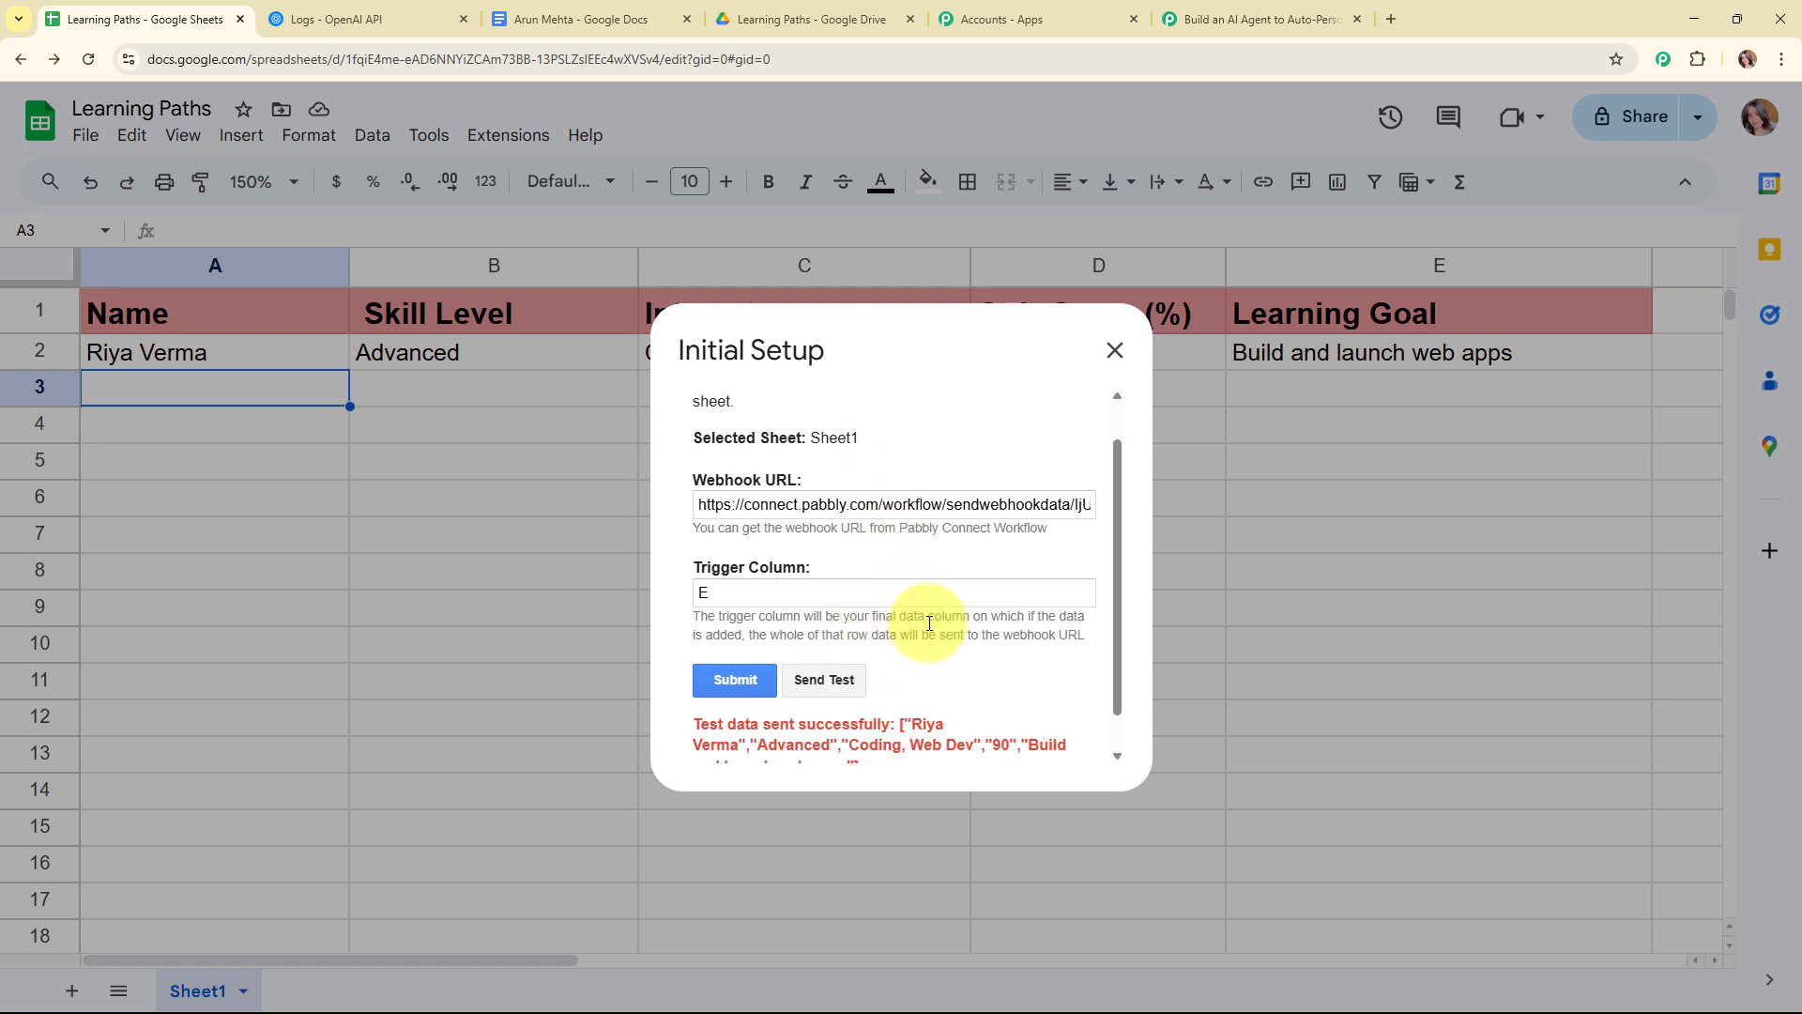
{"action": "scroll", "coordinate": [929, 623], "scroll_direction": "down", "scroll_amount": 1}
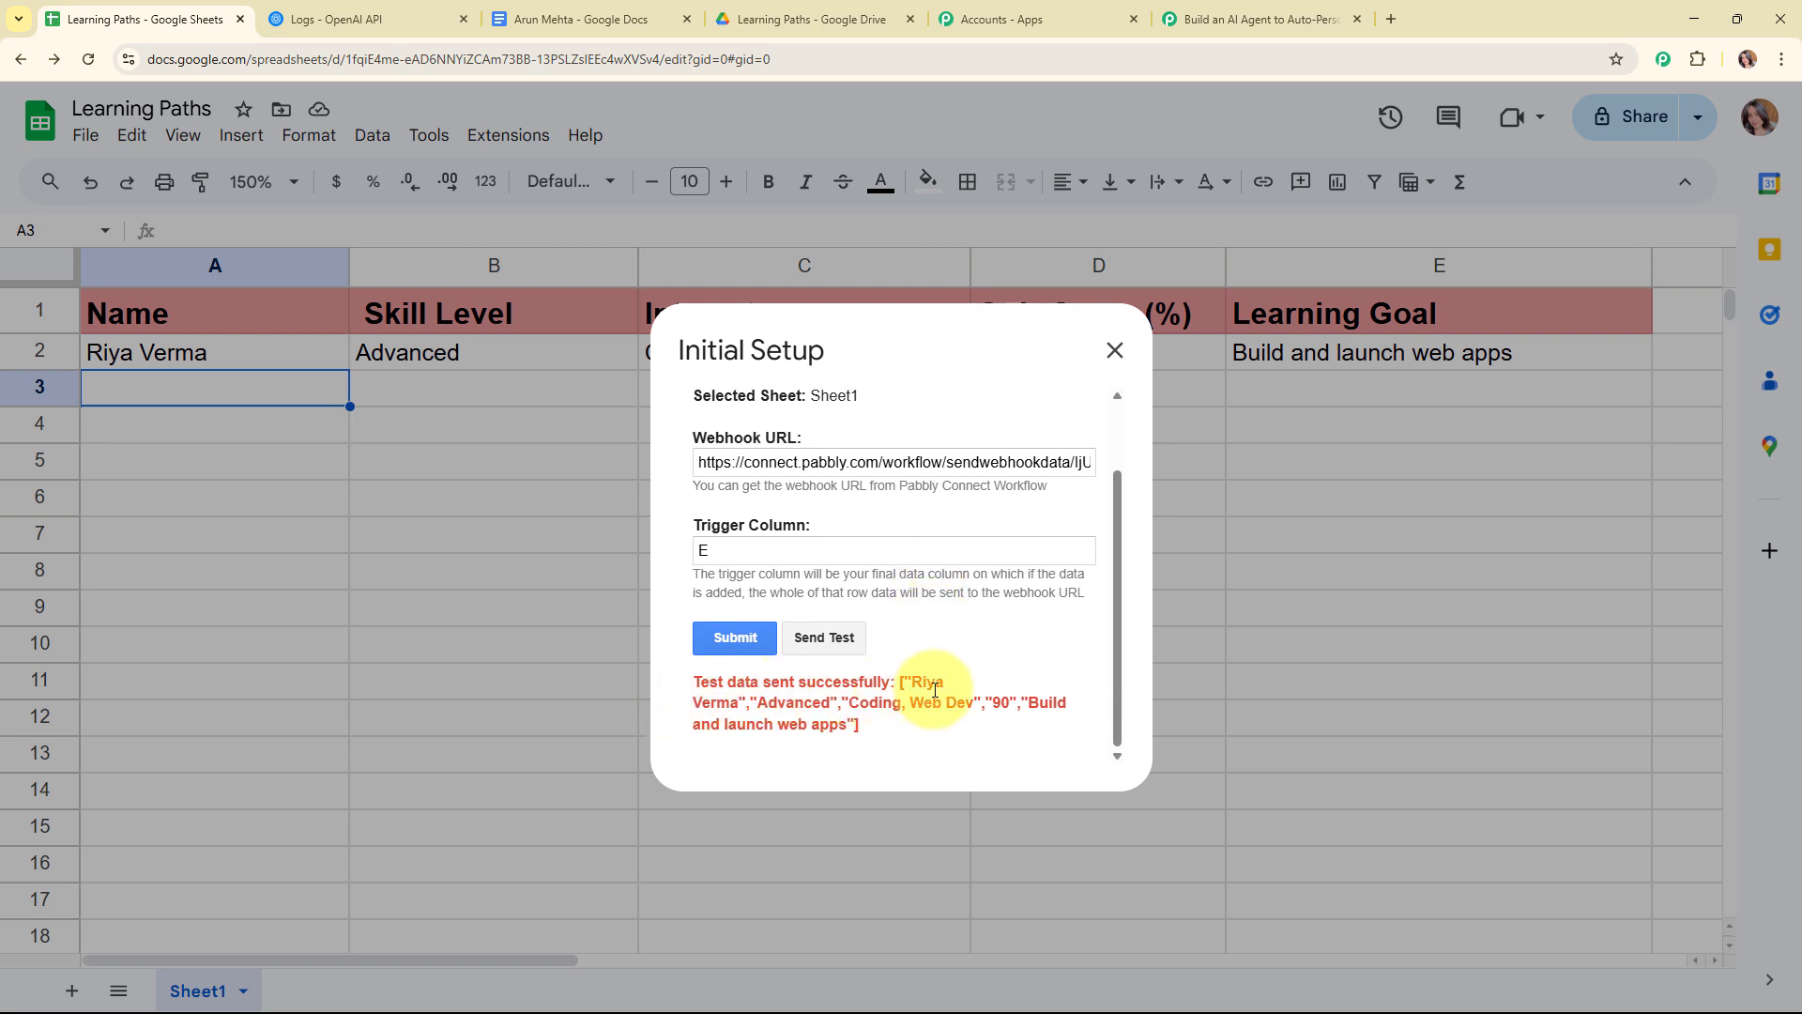
{"action": "scroll", "coordinate": [935, 690], "scroll_direction": "up", "scroll_amount": 2}
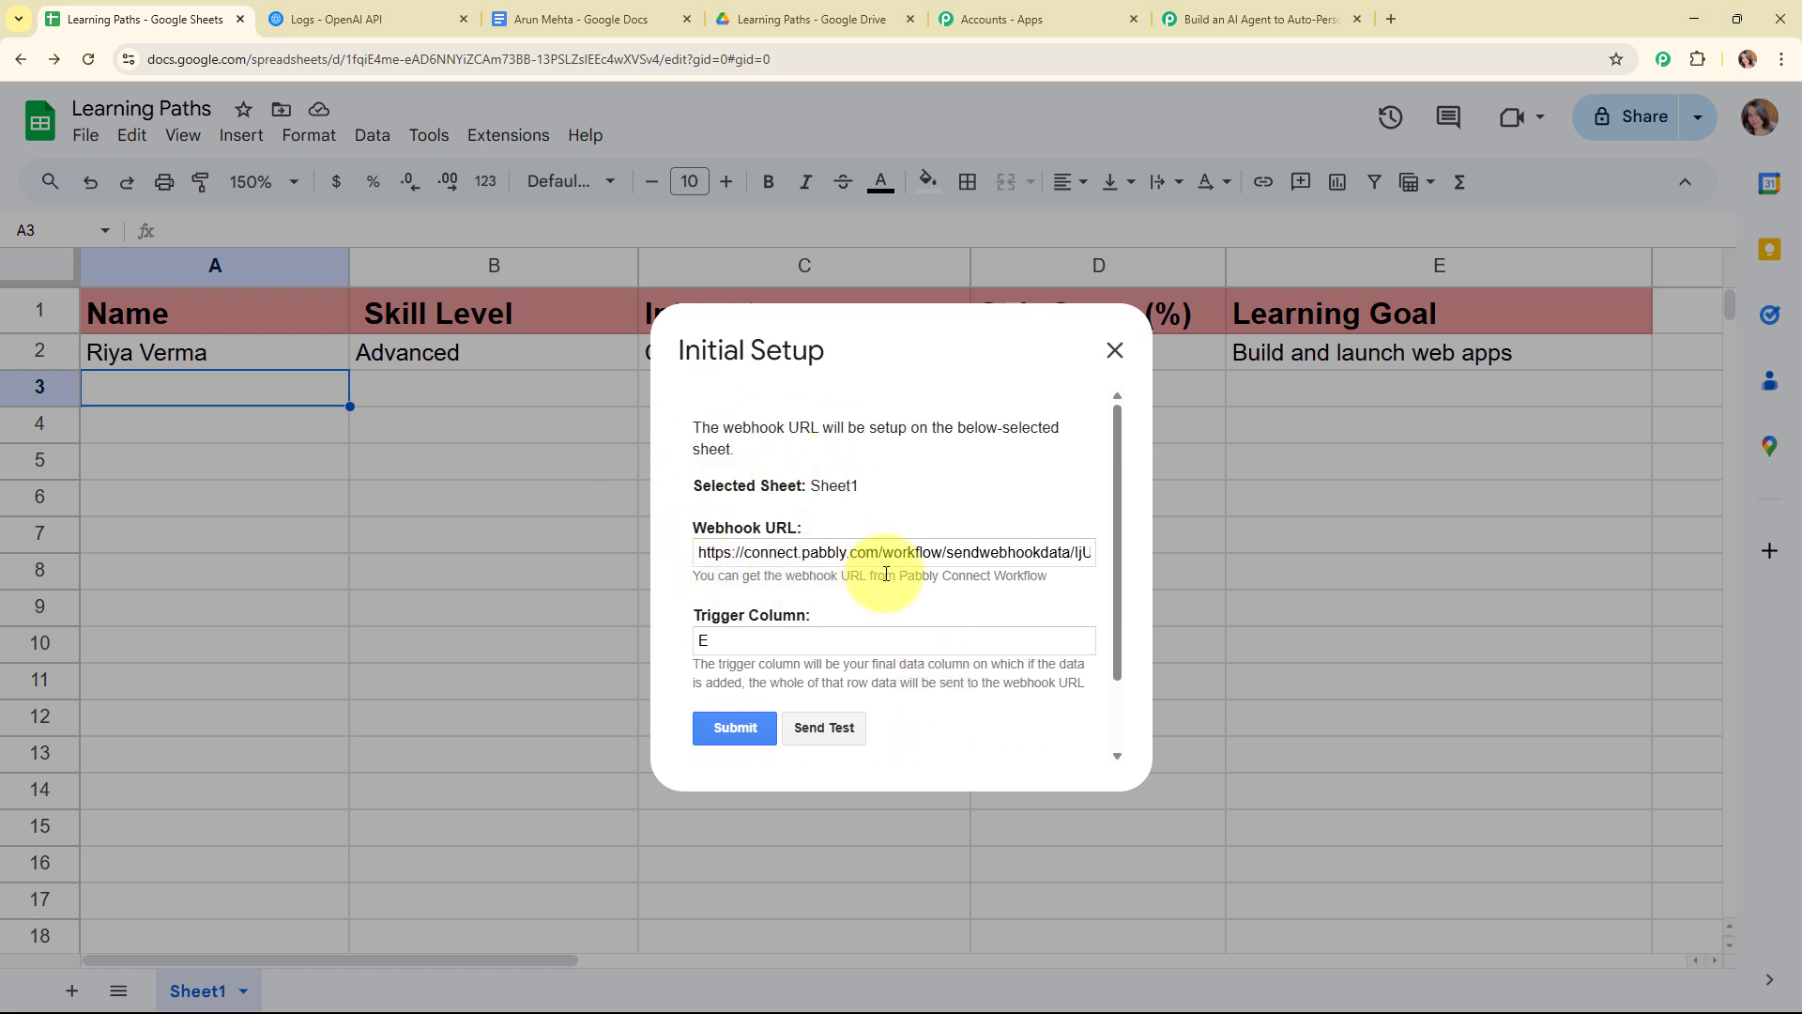
{"action": "left_click", "coordinate": [1115, 351]}
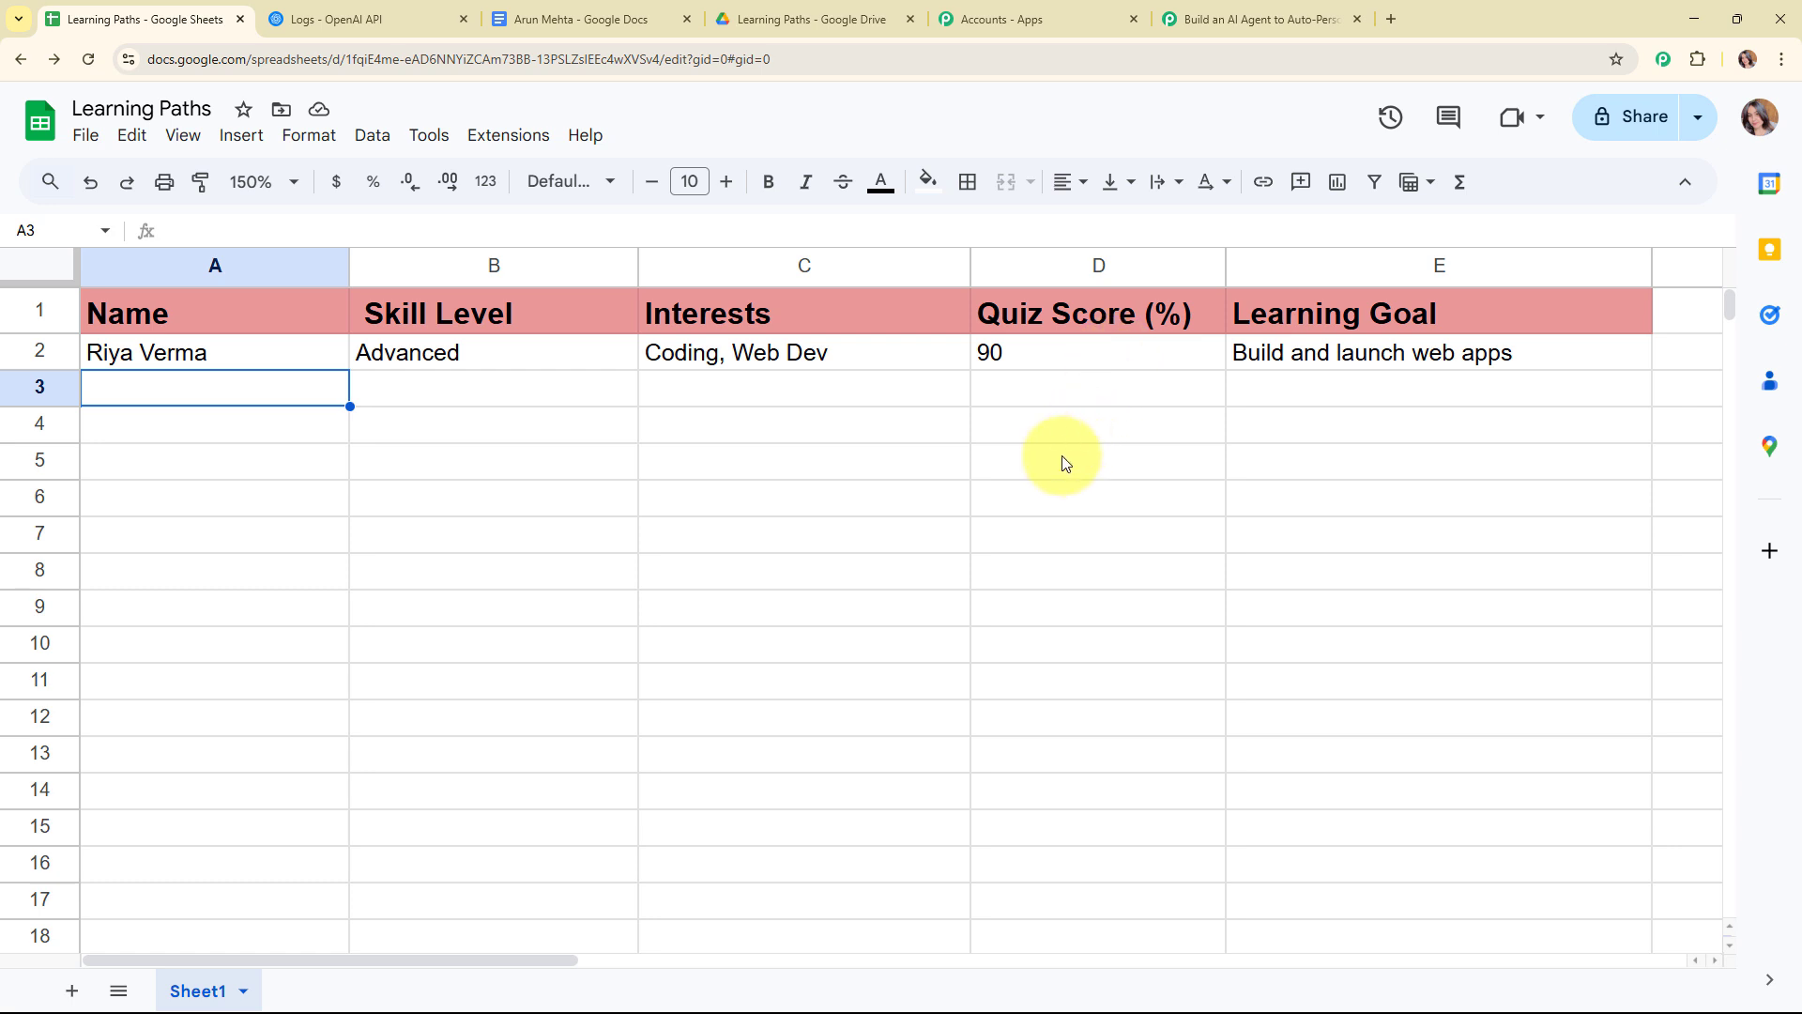
Enable Send On Event for the Pabbly Connect Webhooks extension and check that the option is ticked.
{"action": "left_click", "coordinate": [500, 148]}
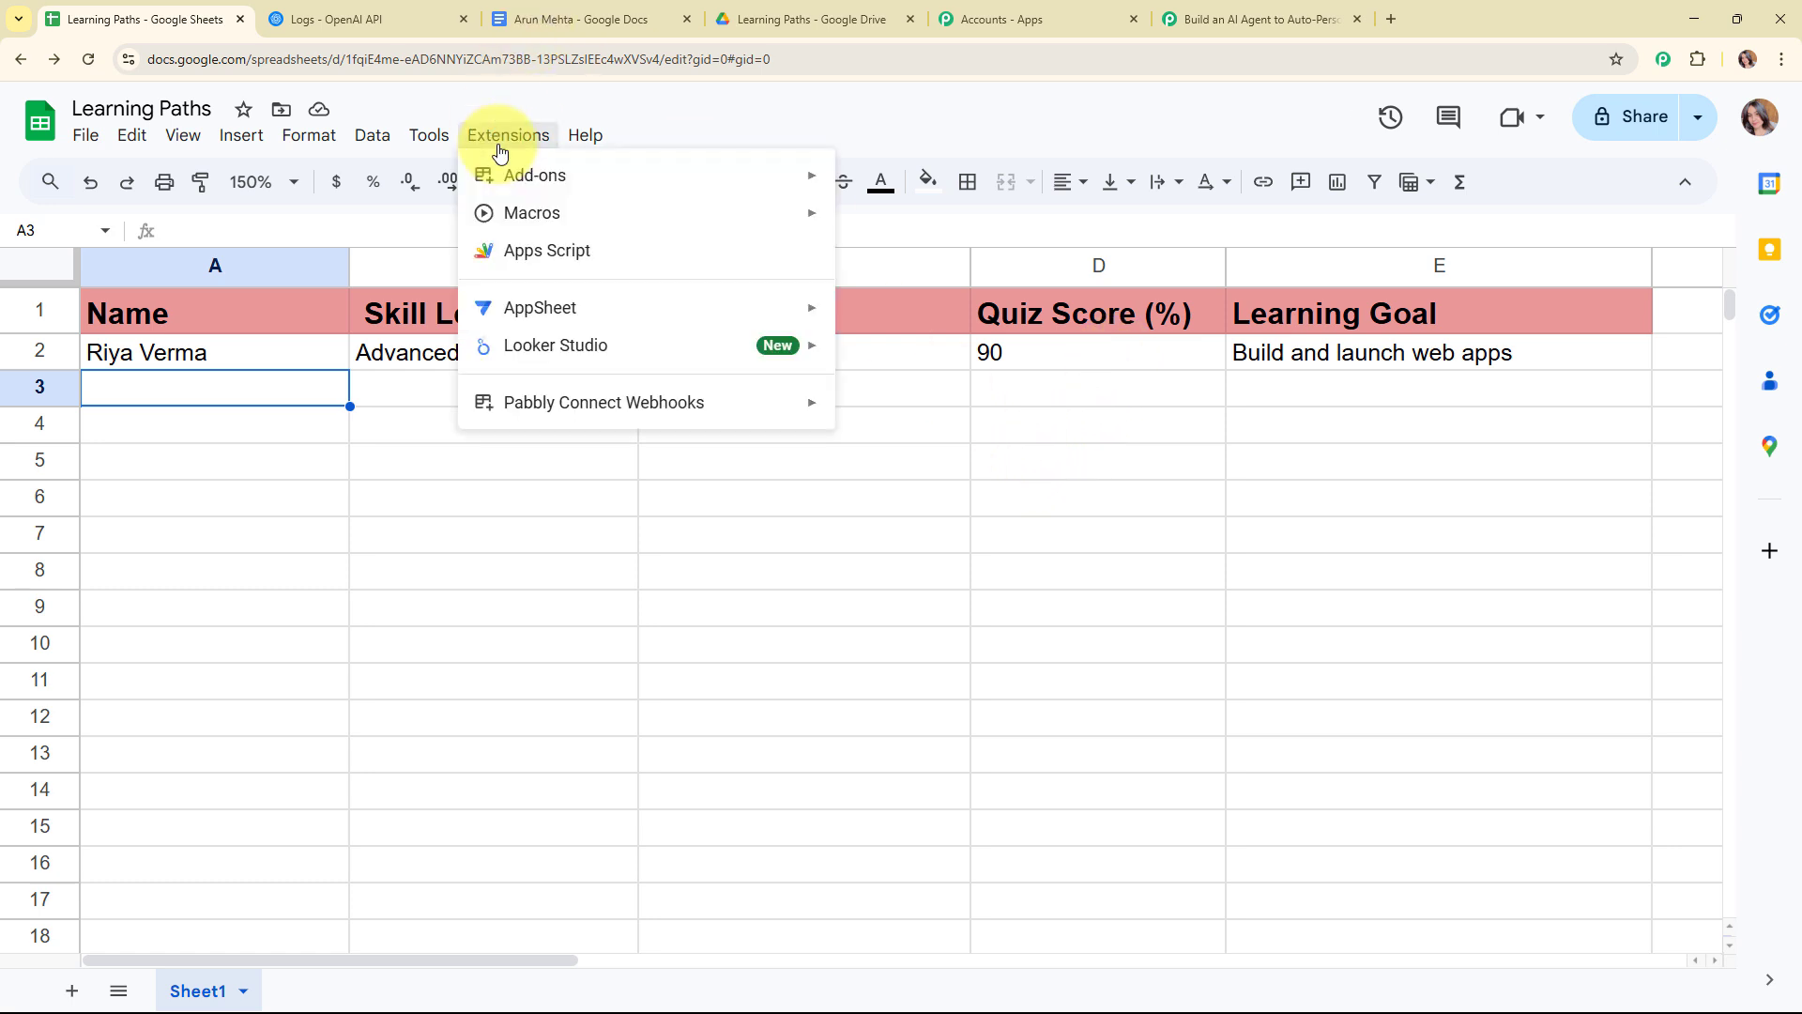
{"action": "mouse_move", "coordinate": [569, 402]}
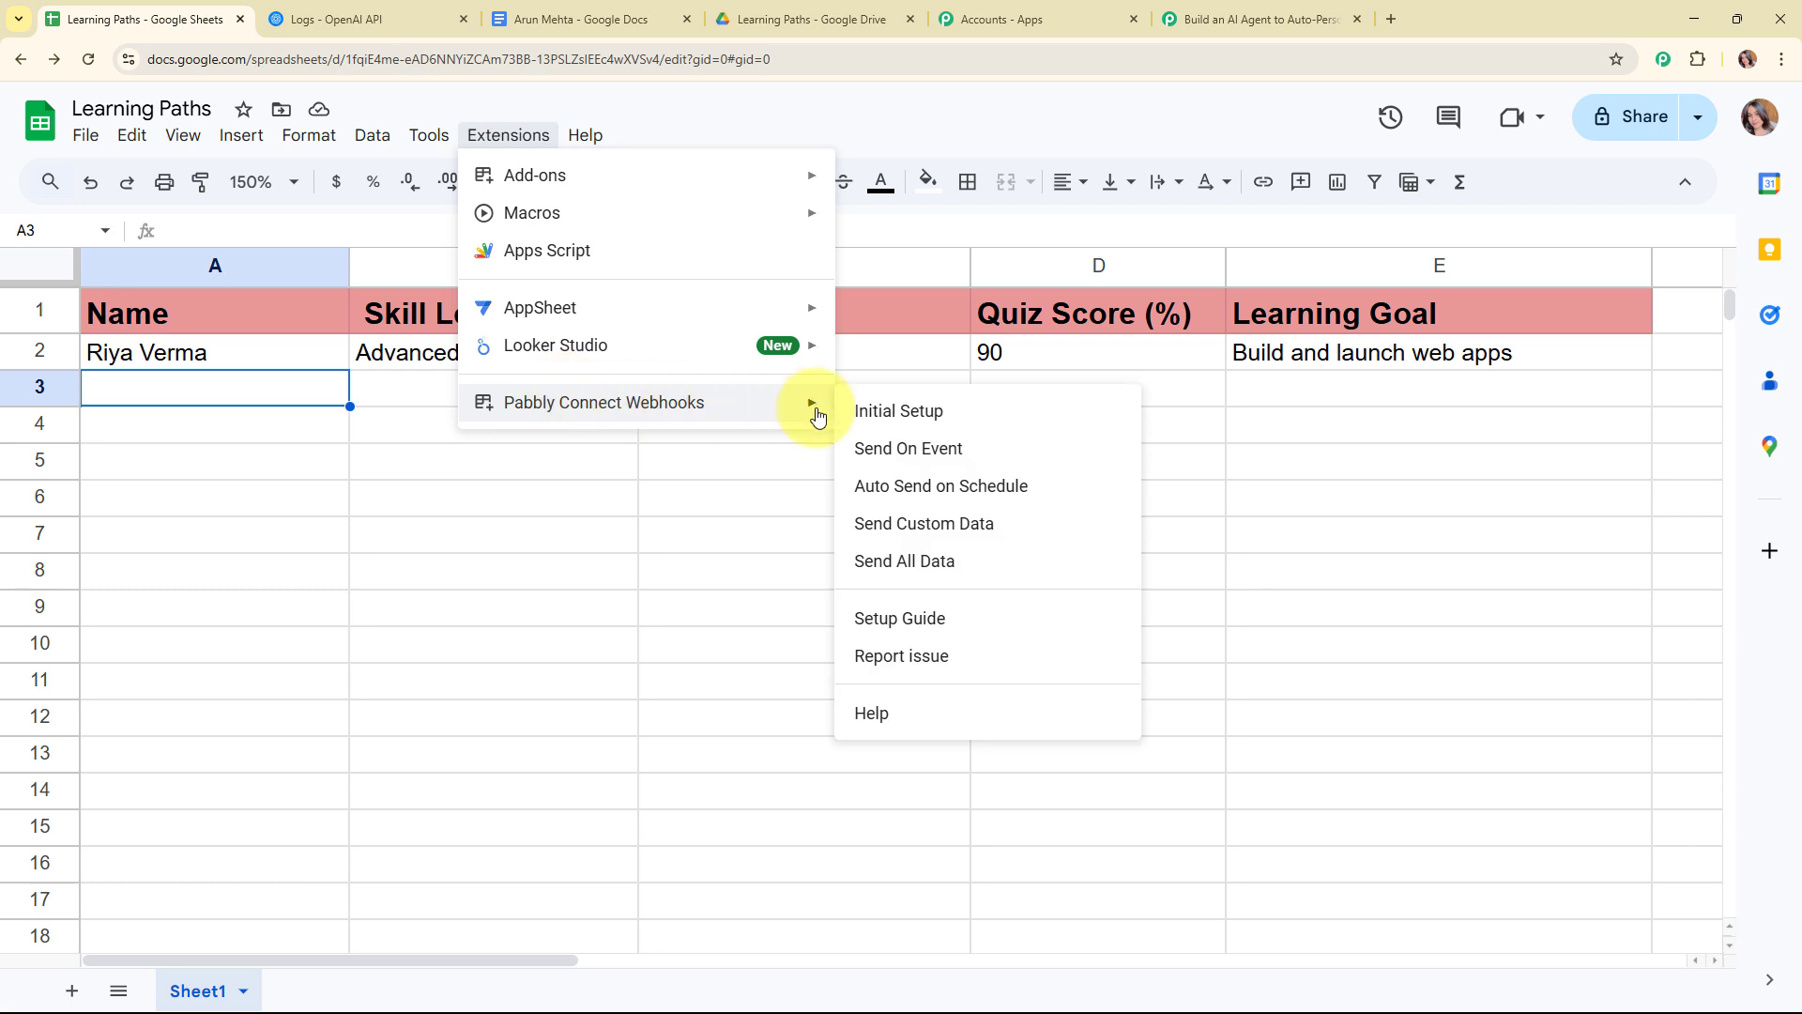
{"action": "left_click", "coordinate": [932, 449]}
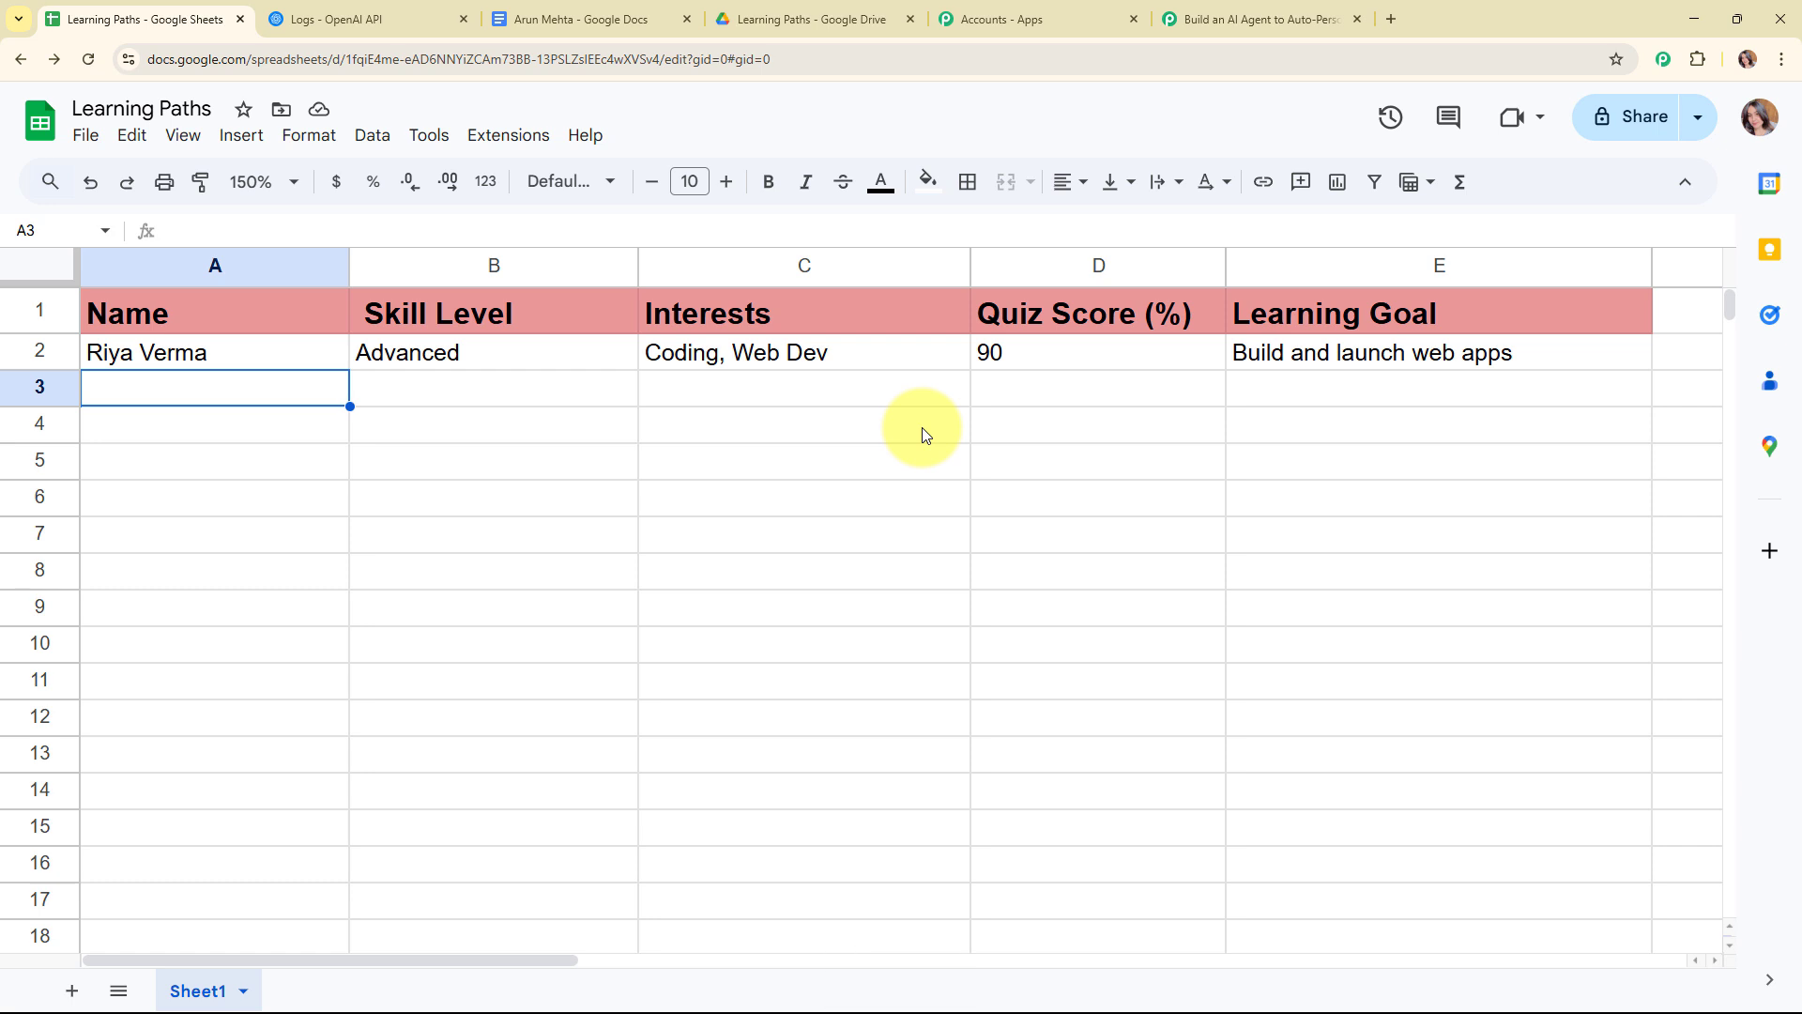
{"action": "left_click", "coordinate": [508, 135]}
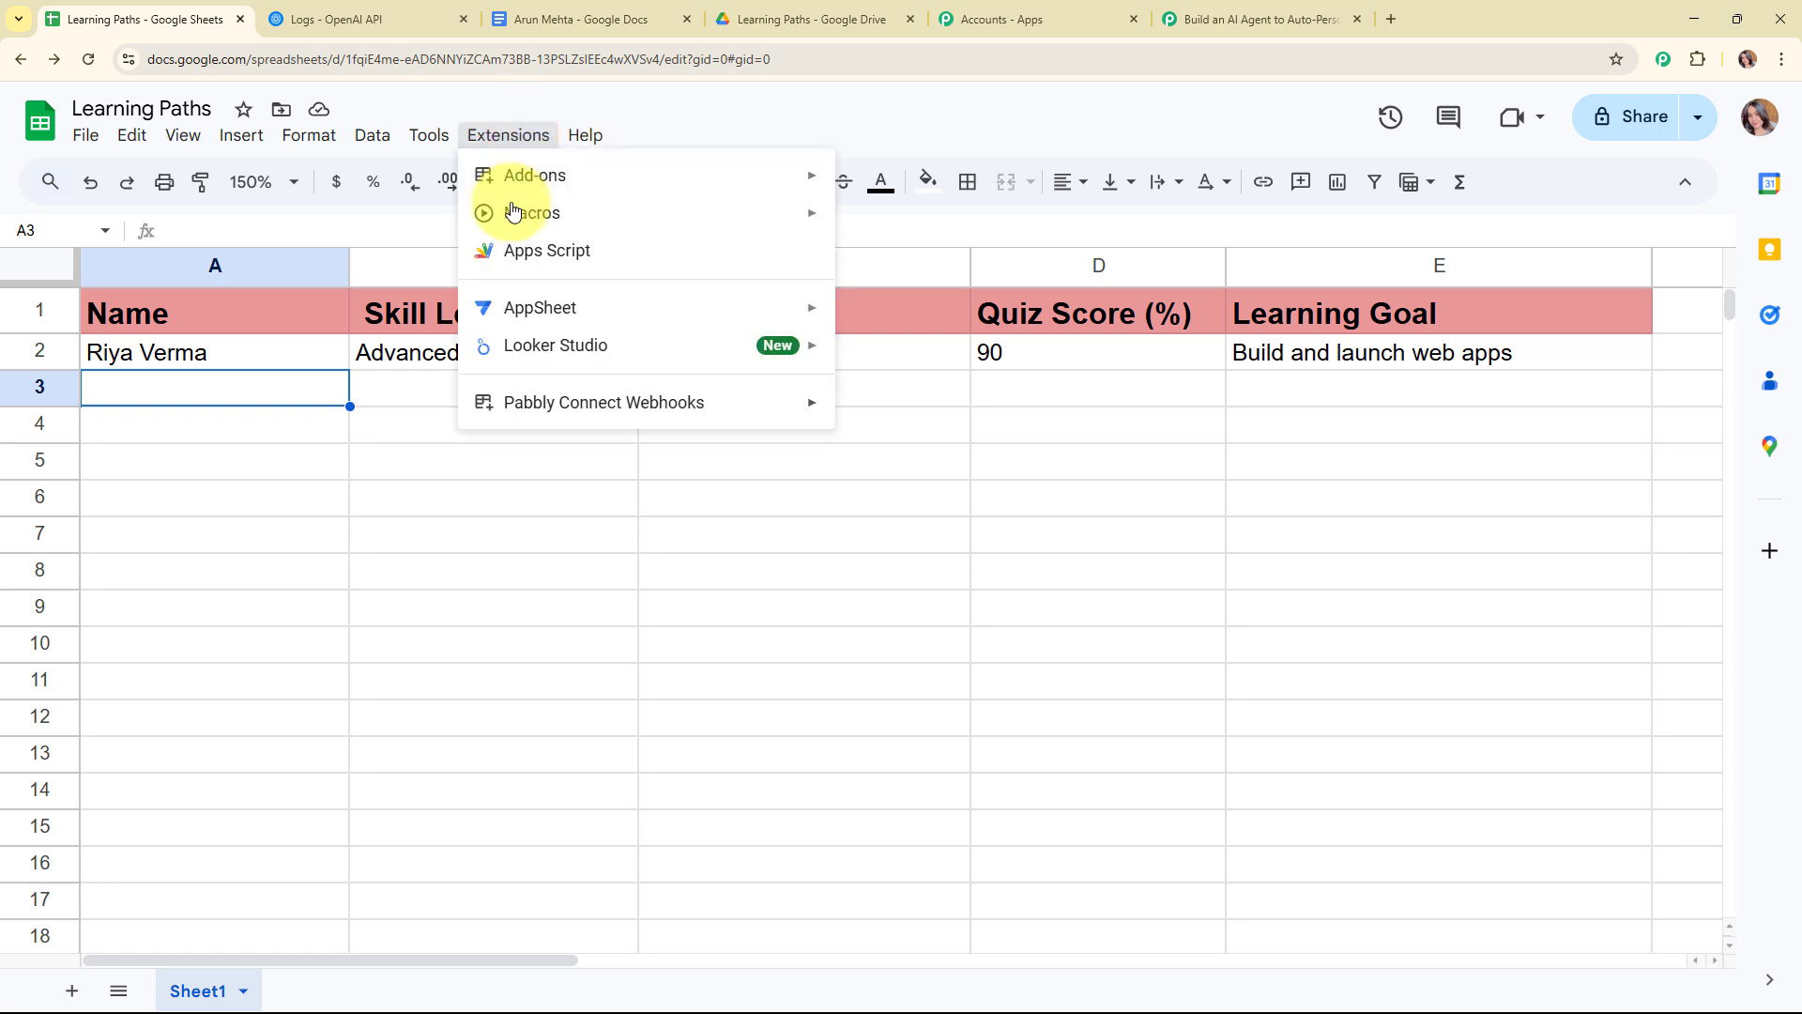
{"action": "mouse_move", "coordinate": [564, 402]}
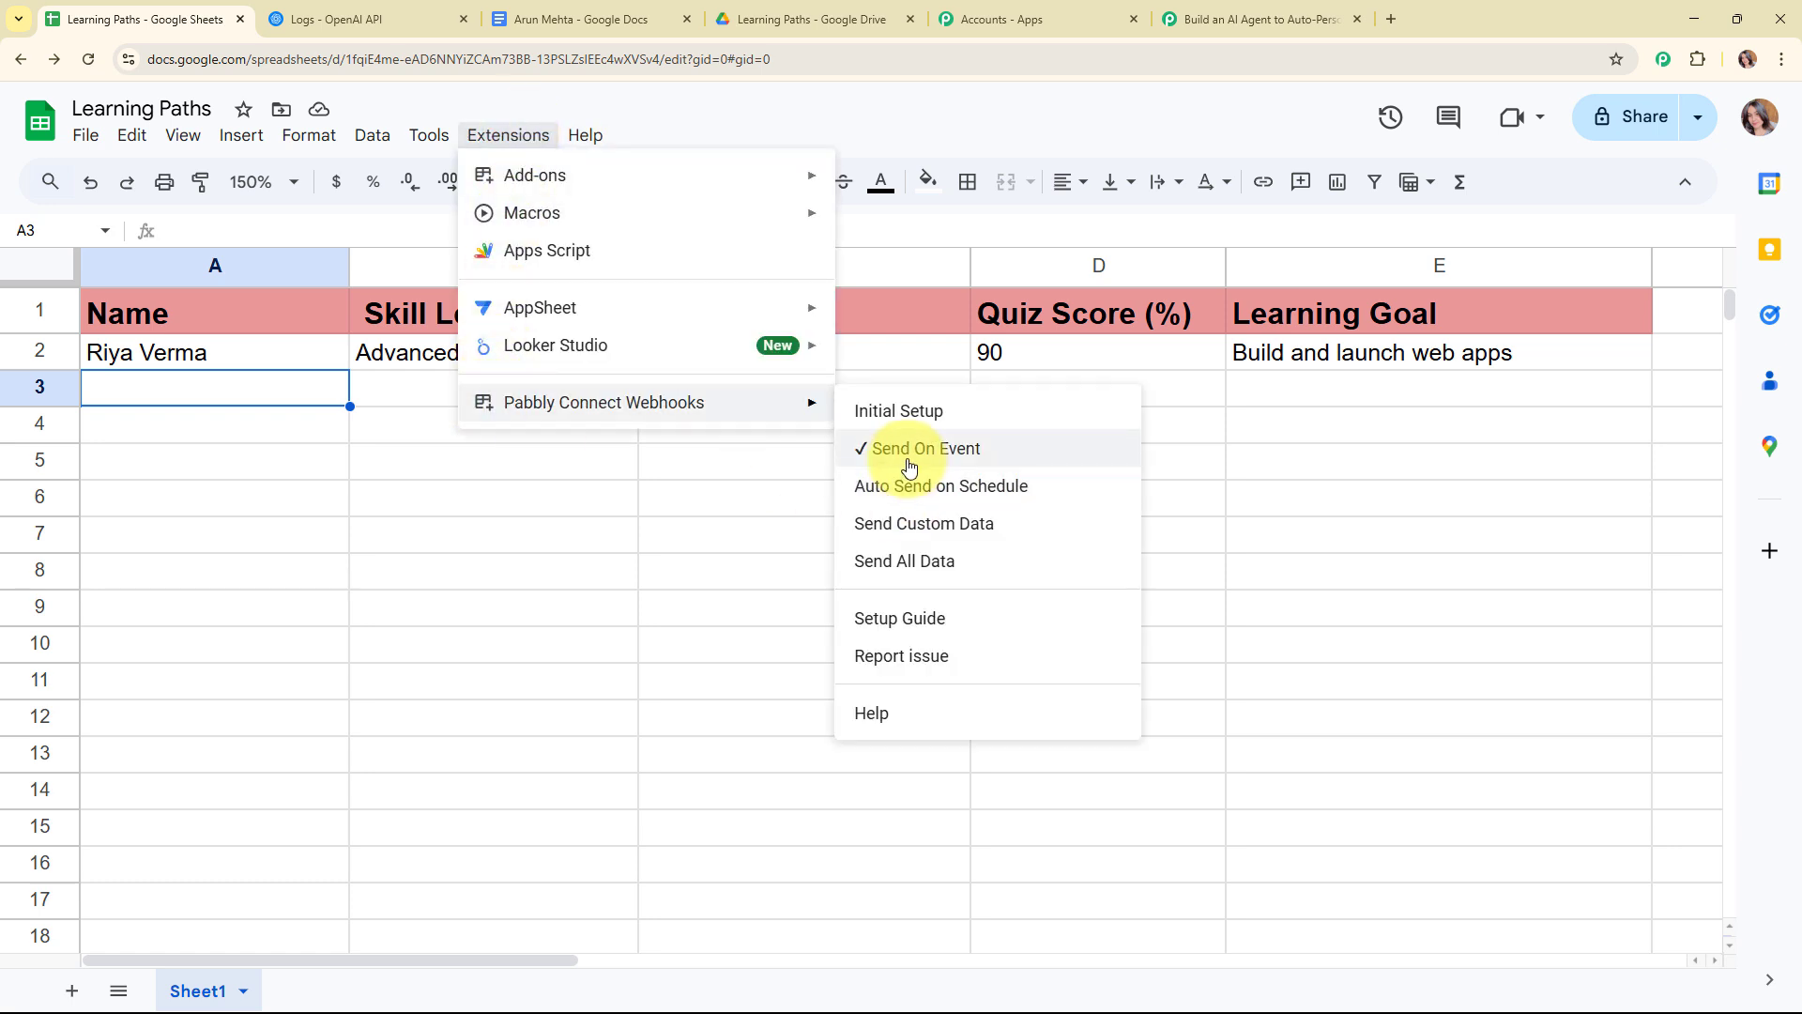
{"action": "left_click", "coordinate": [240, 396]}
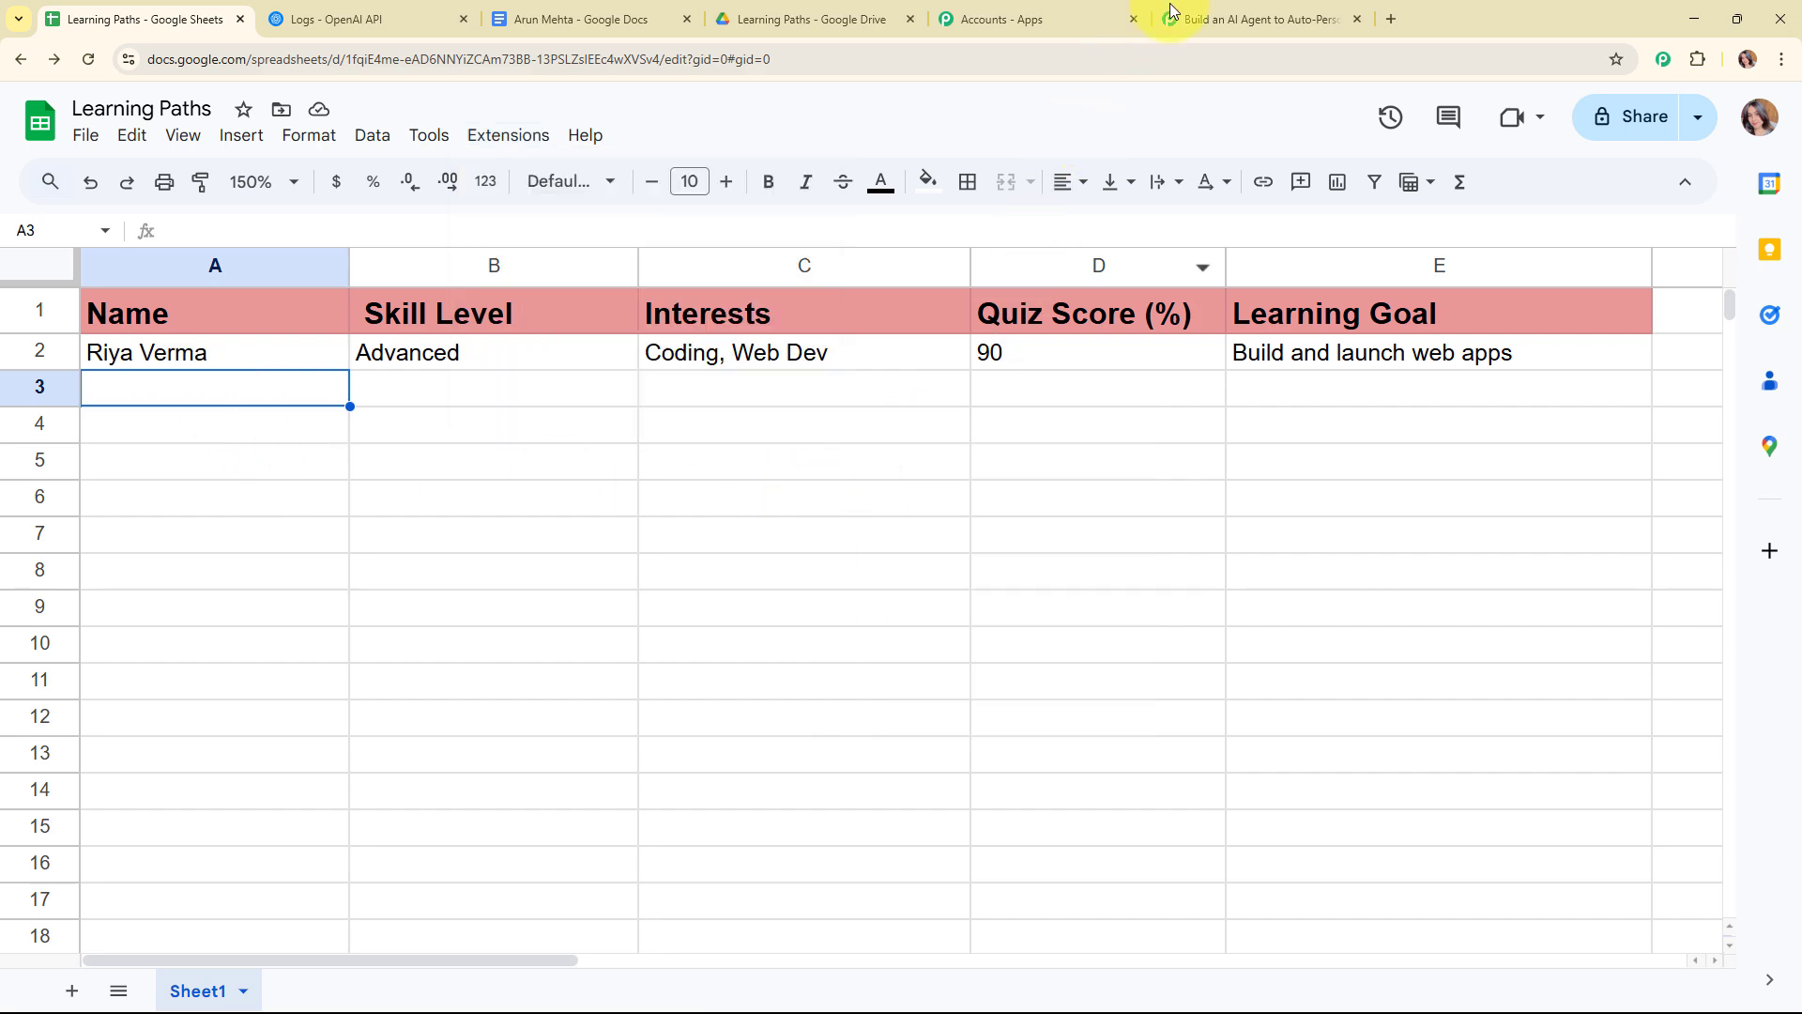
Switch to the Pabbly Connect workflow, examine the learner fields in the trigger's received response, and collapse the Google Sheets trigger.
{"action": "left_click", "coordinate": [1282, 7]}
{"action": "scroll", "coordinate": [958, 582], "scroll_direction": "down", "scroll_amount": 5}
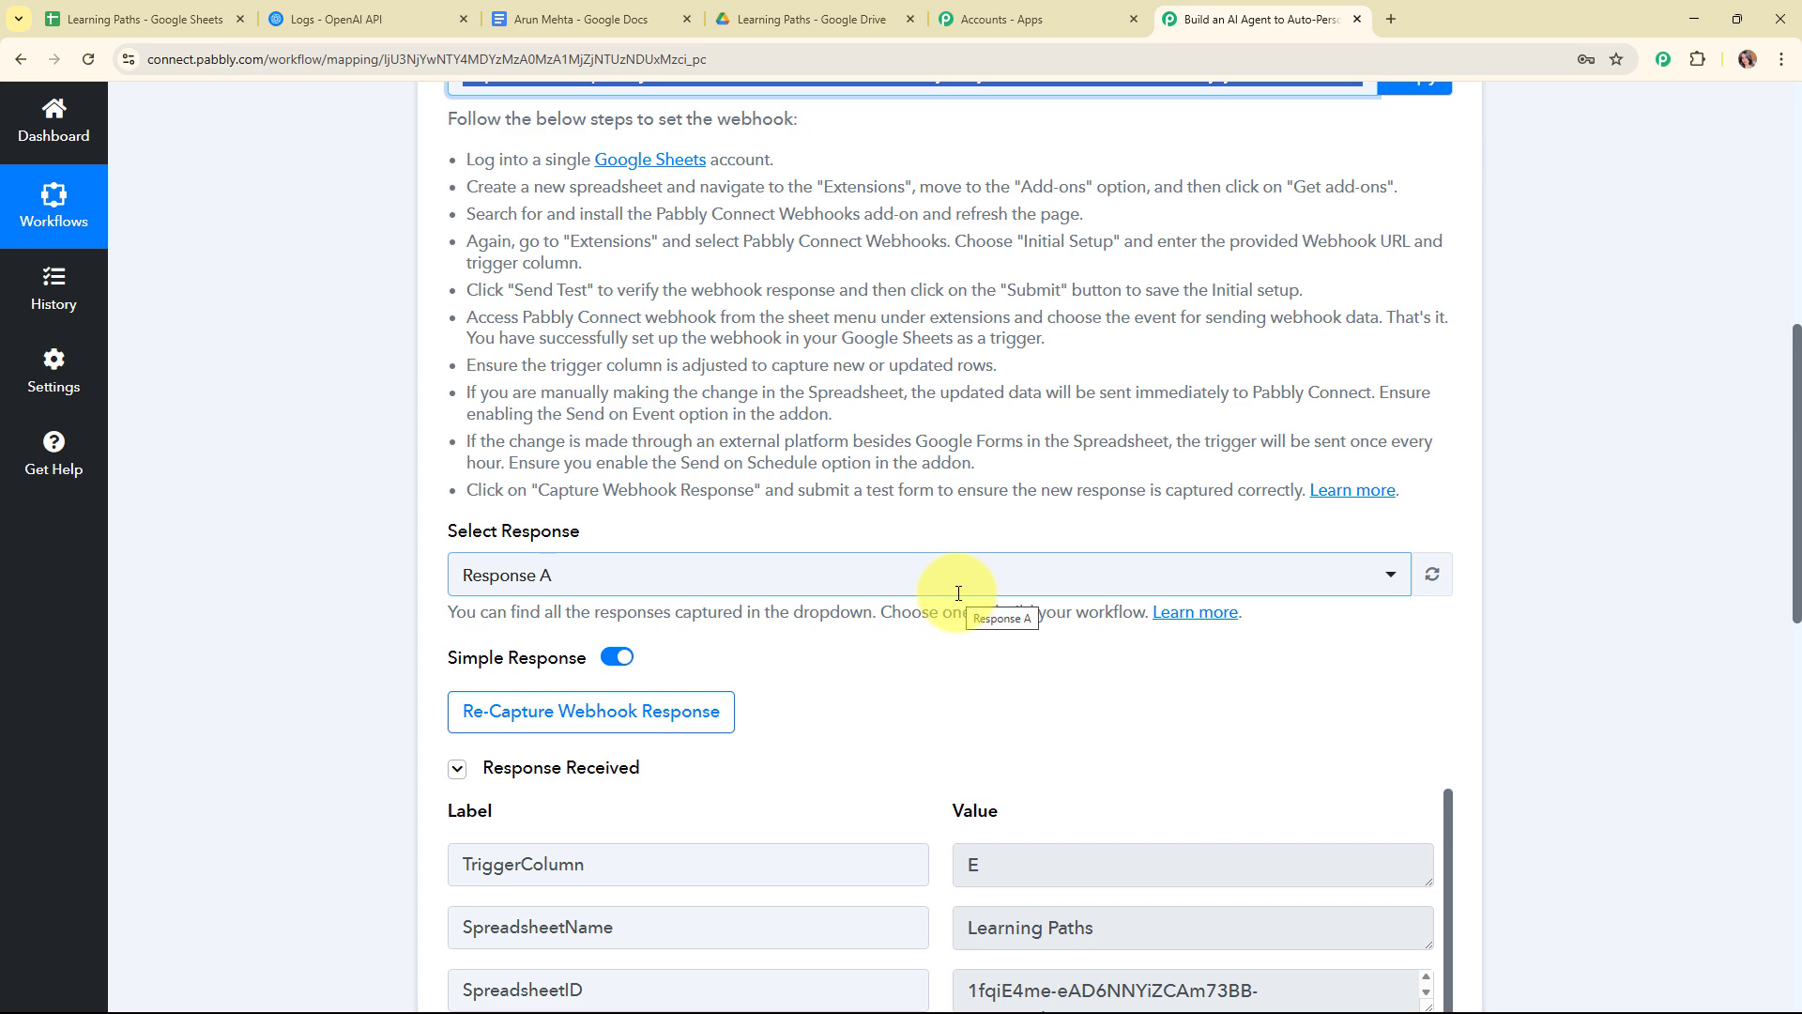
{"action": "scroll", "coordinate": [958, 593], "scroll_direction": "down", "scroll_amount": 6}
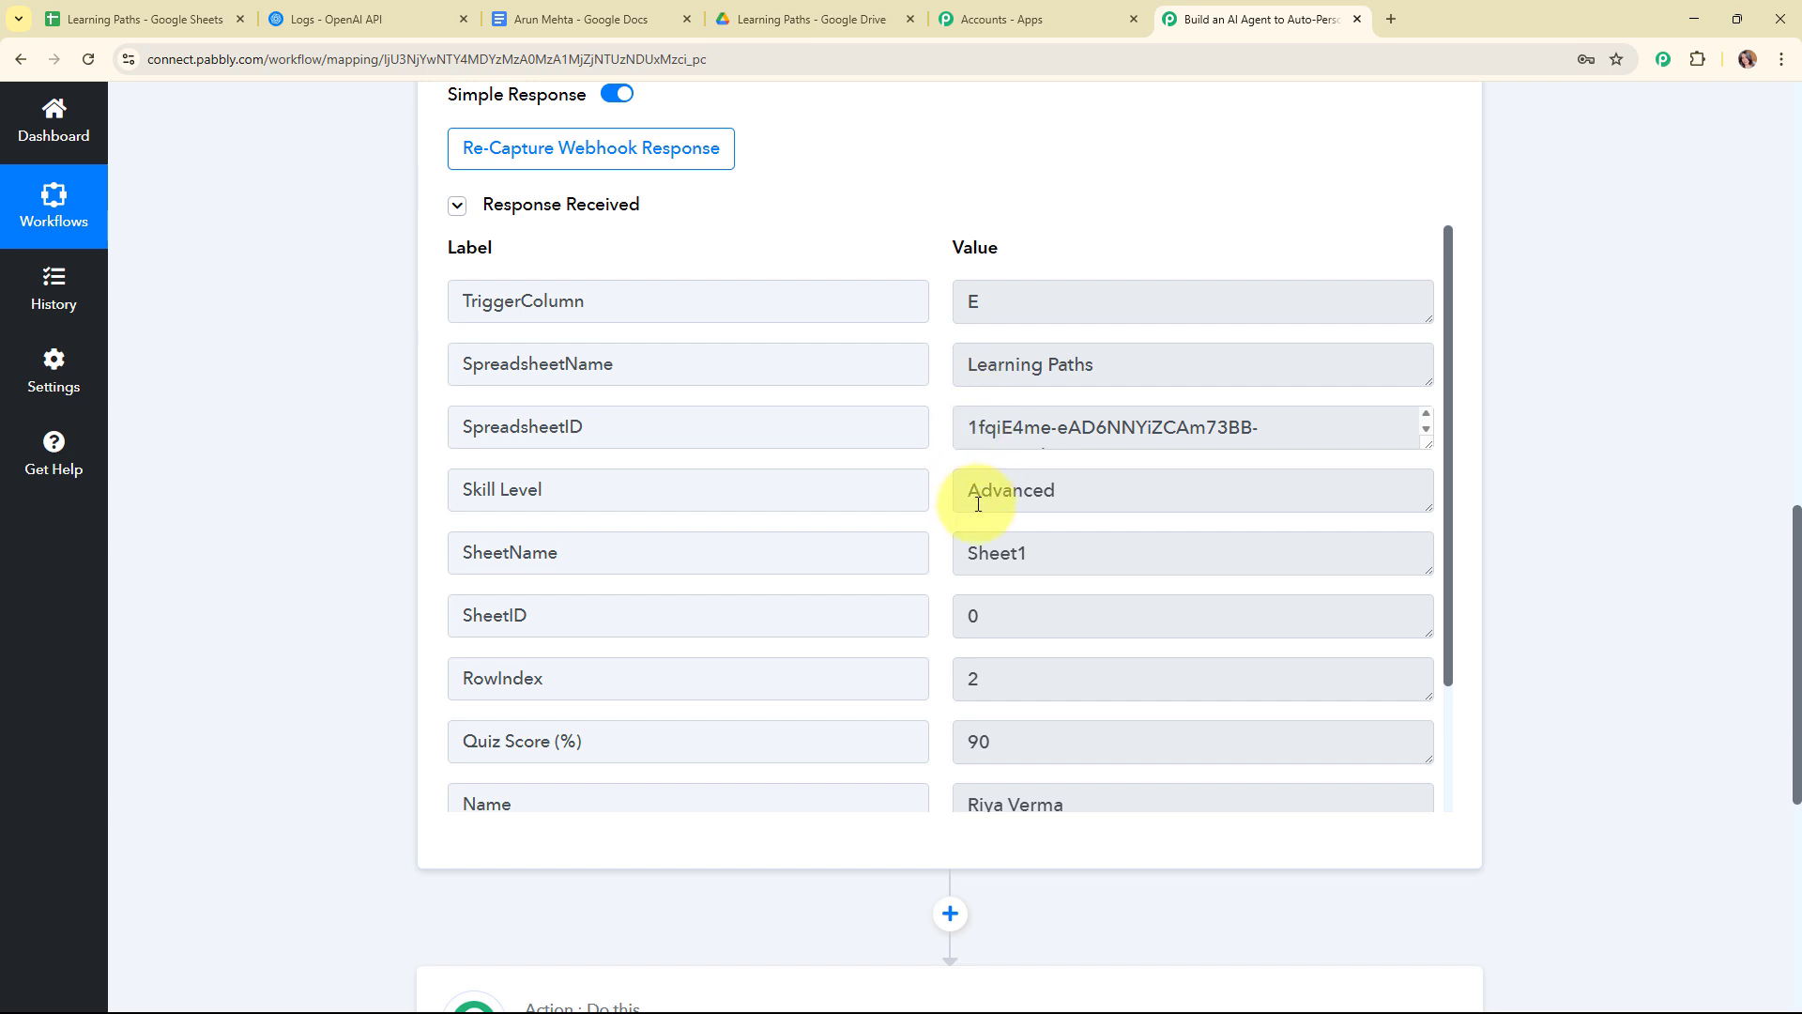
{"action": "scroll", "coordinate": [975, 535], "scroll_direction": "down", "scroll_amount": 1}
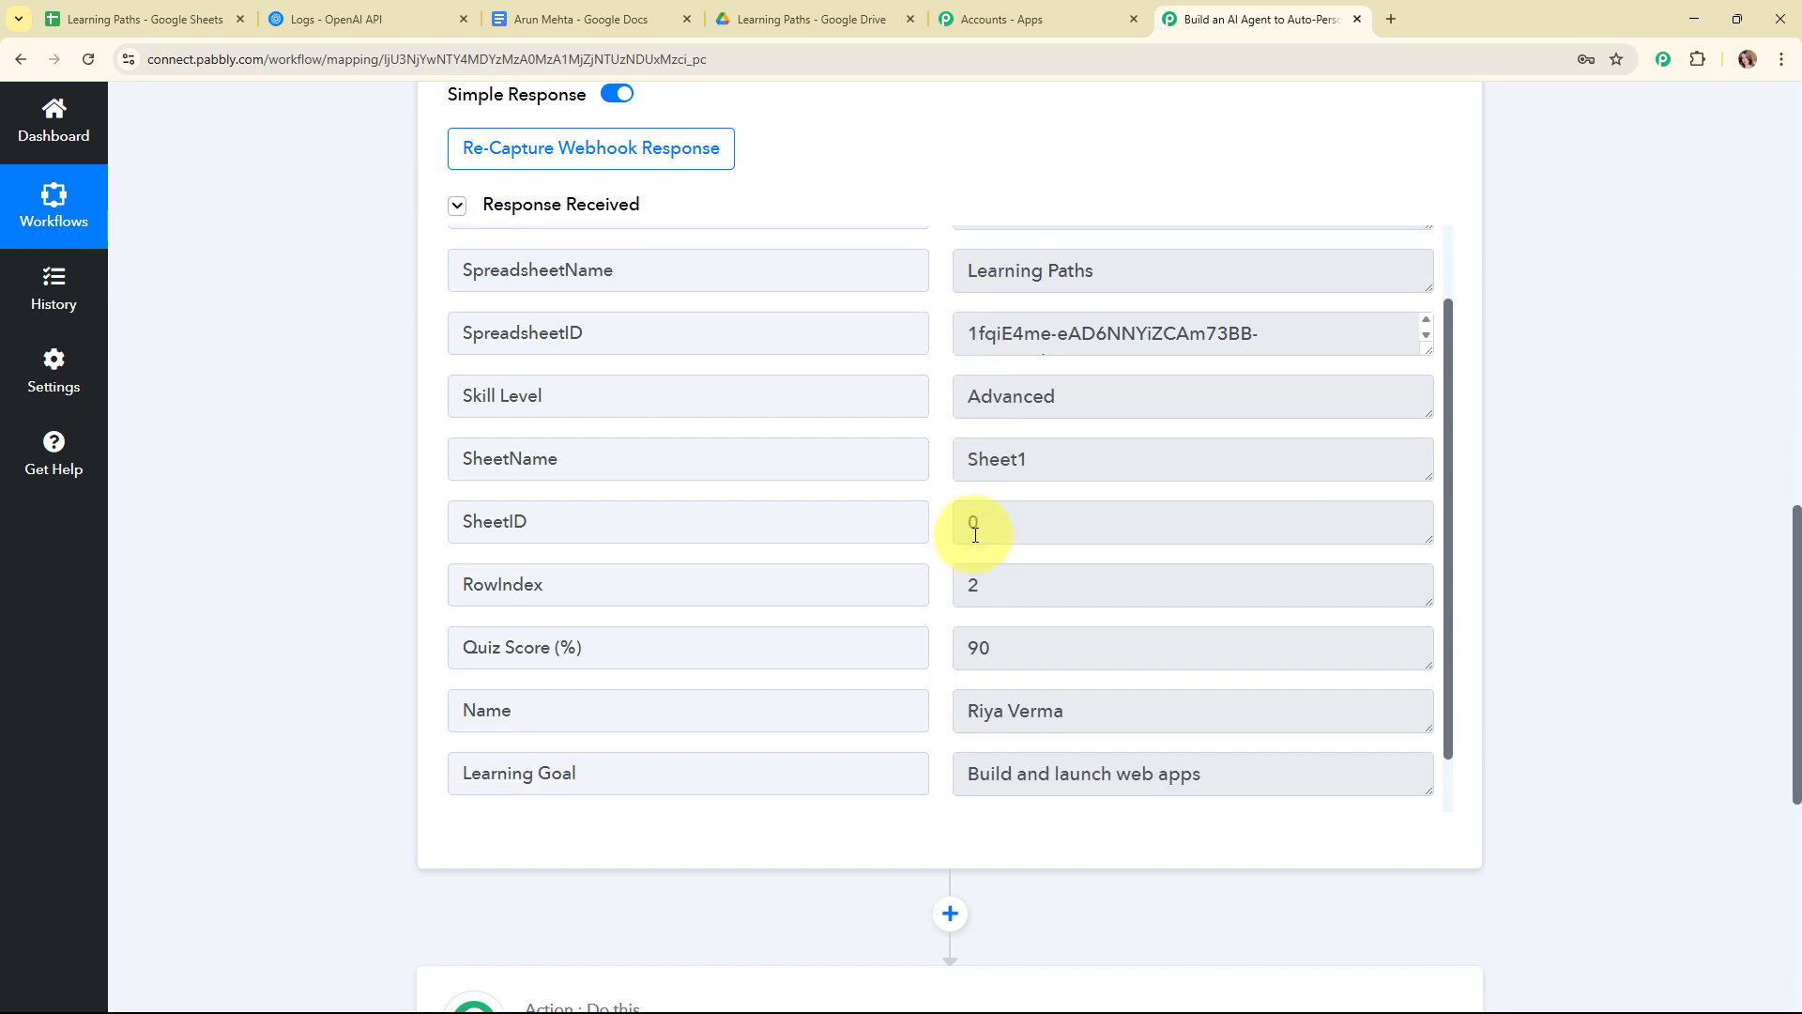
{"action": "scroll", "coordinate": [1034, 734], "scroll_direction": "down", "scroll_amount": 1}
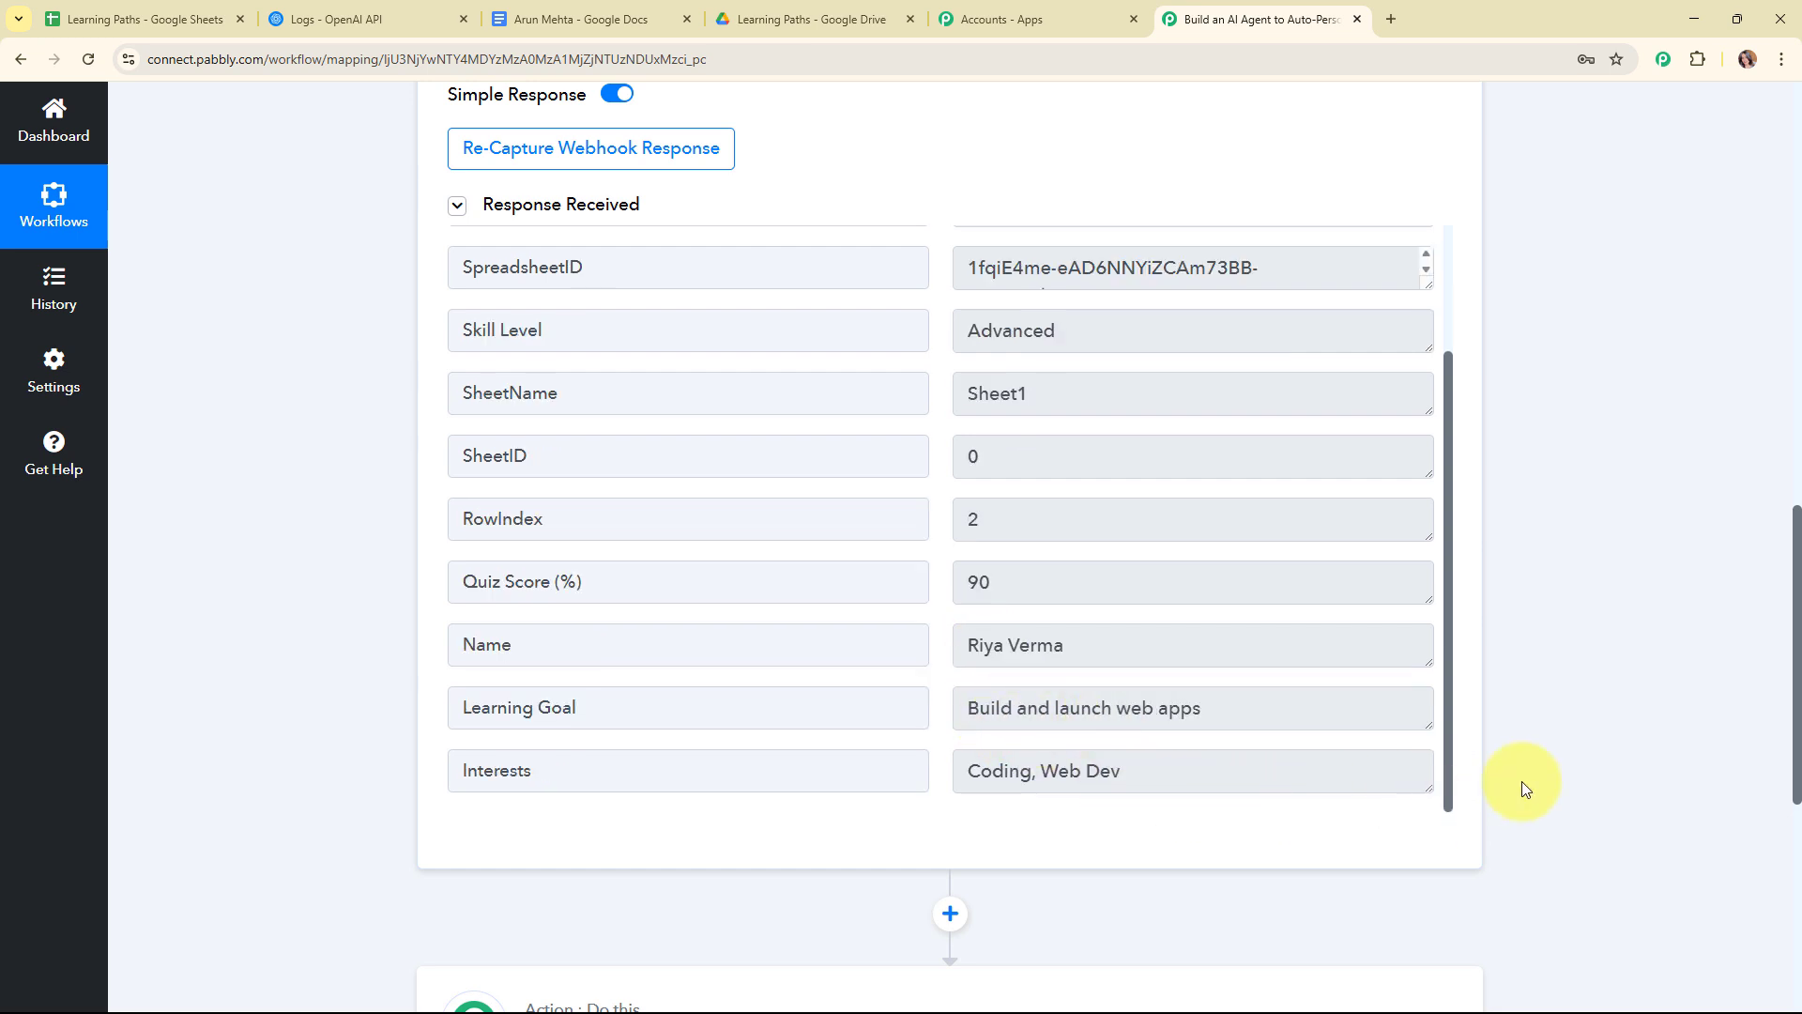
{"action": "scroll", "coordinate": [1521, 779], "scroll_direction": "up", "scroll_amount": 4}
{"action": "scroll", "coordinate": [1520, 775], "scroll_direction": "up", "scroll_amount": 8}
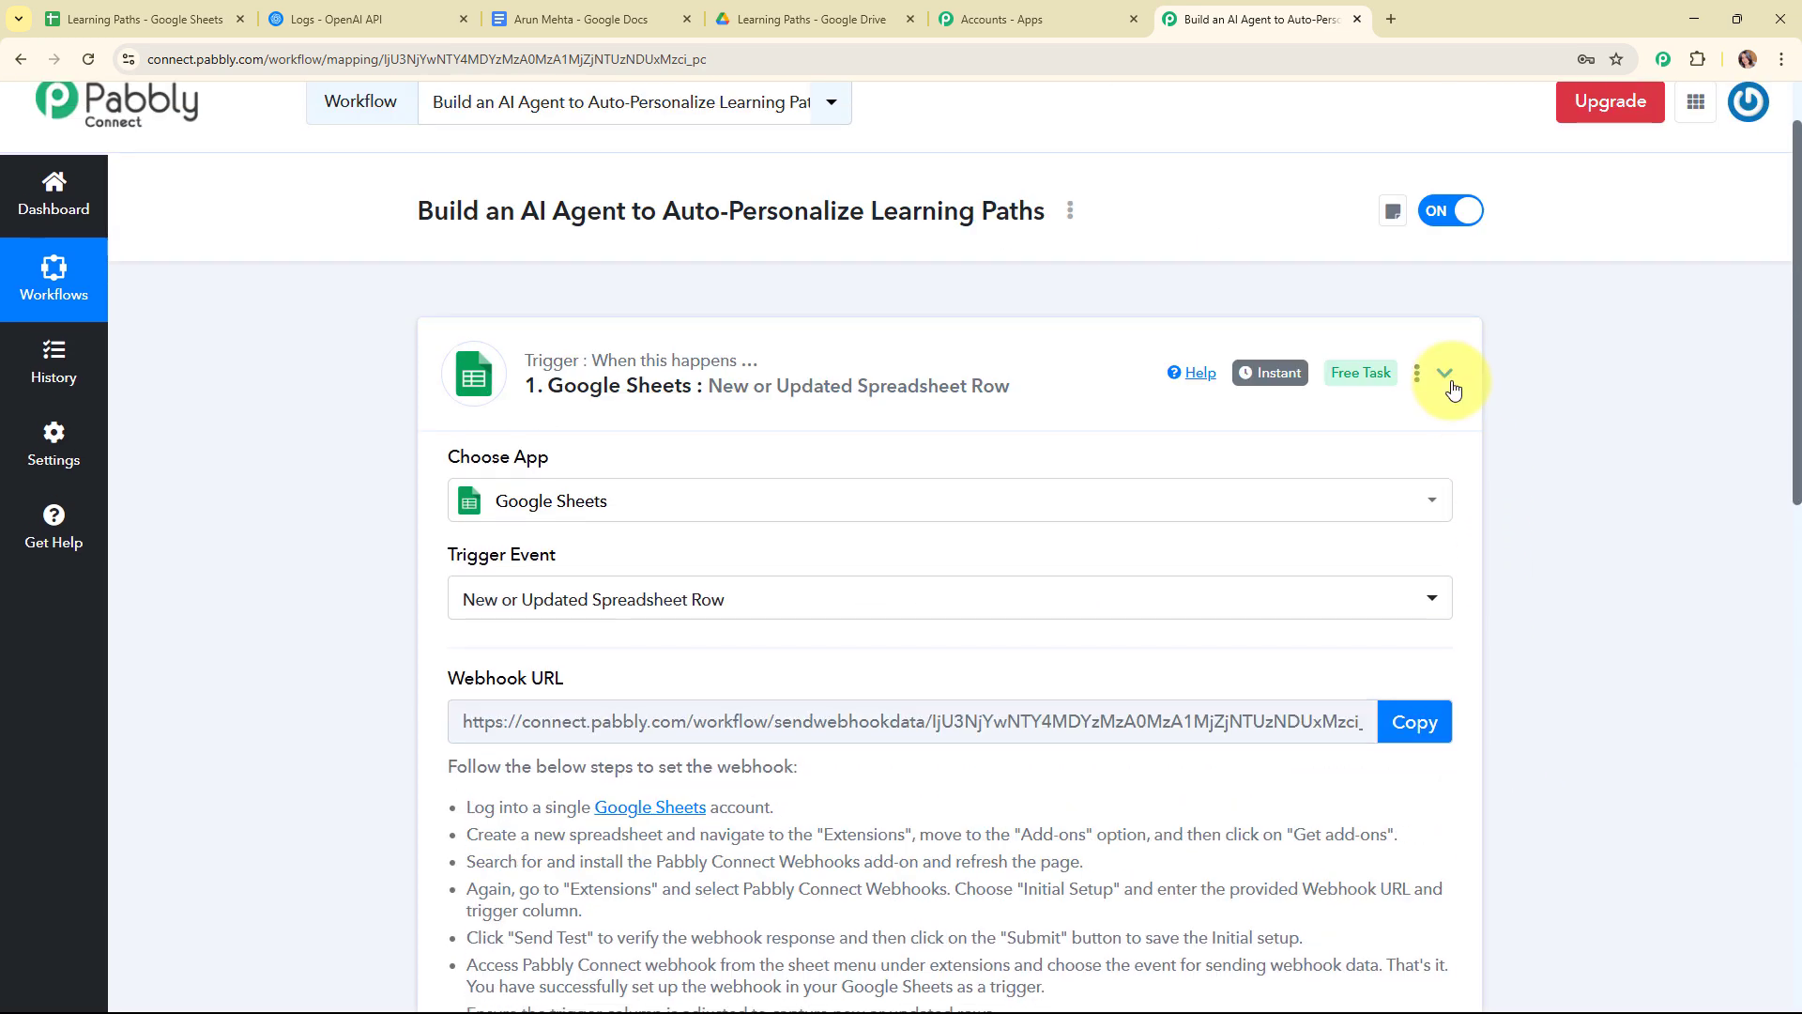
{"action": "left_click", "coordinate": [1445, 373]}
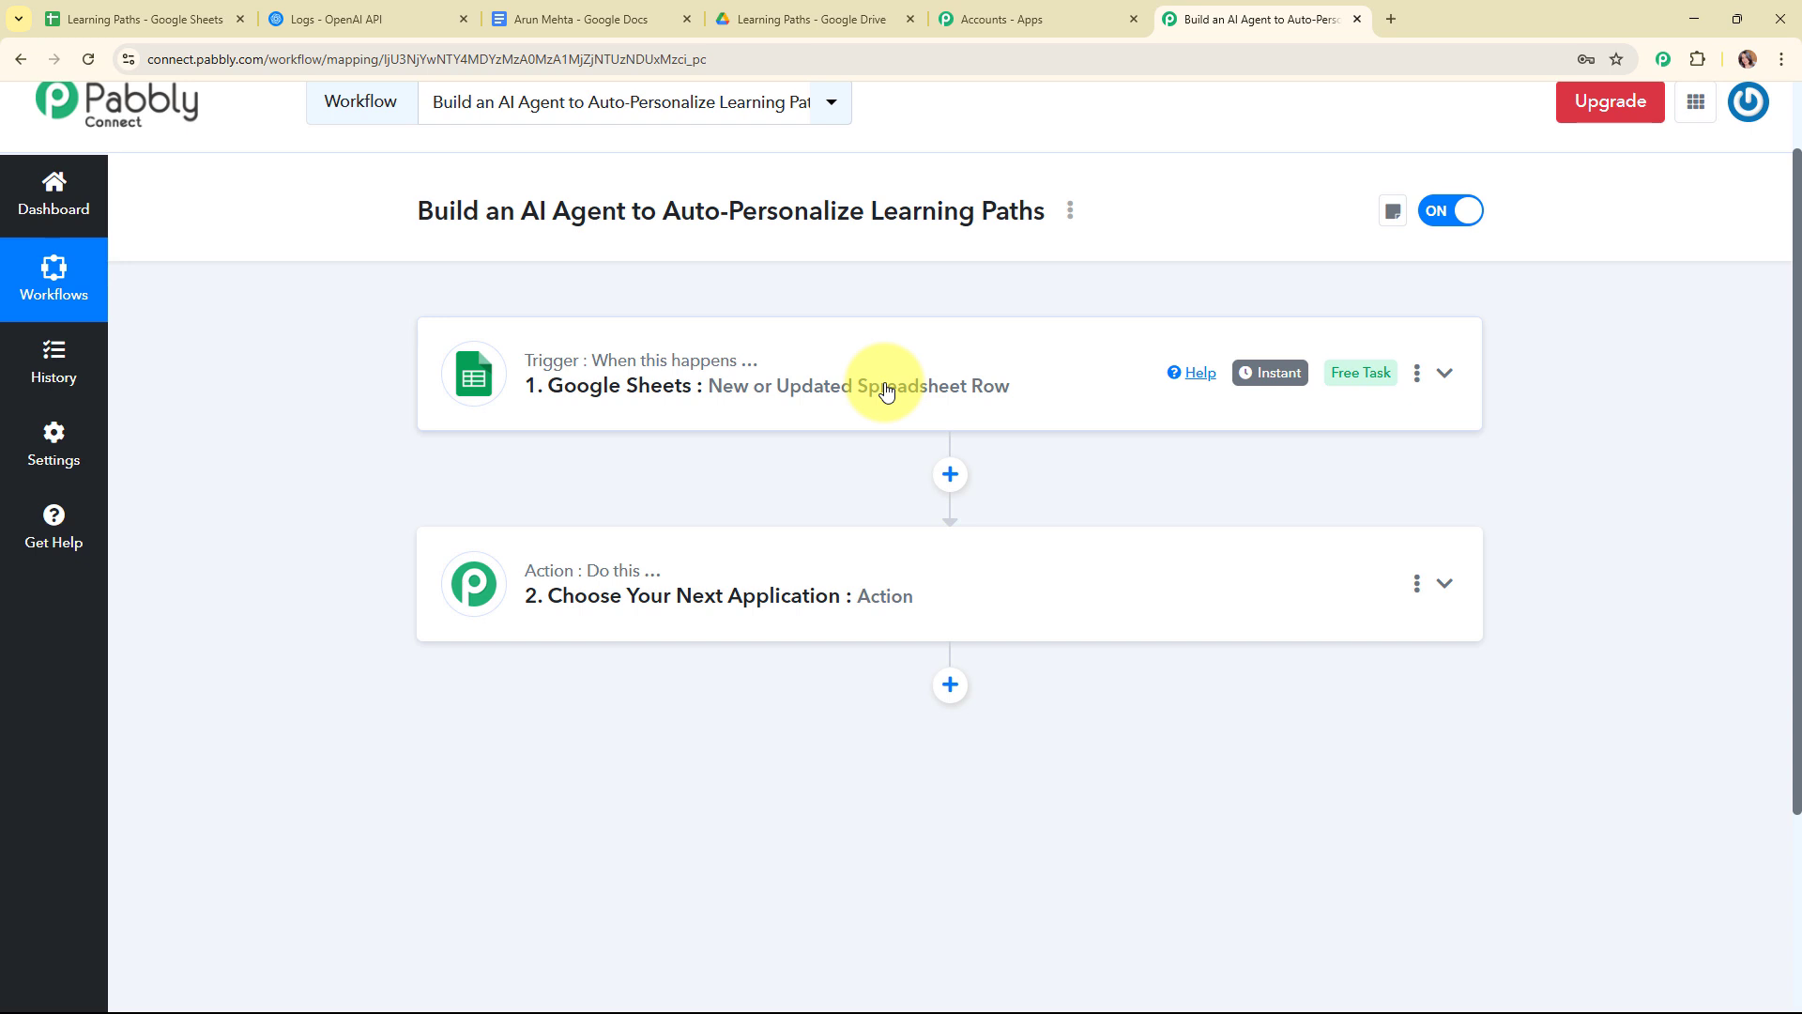
Set the workflow's second step to OpenAI (ChatGPT, DALL-E, Whisper) with the ChatGPT action event.
{"action": "left_click", "coordinate": [1028, 595]}
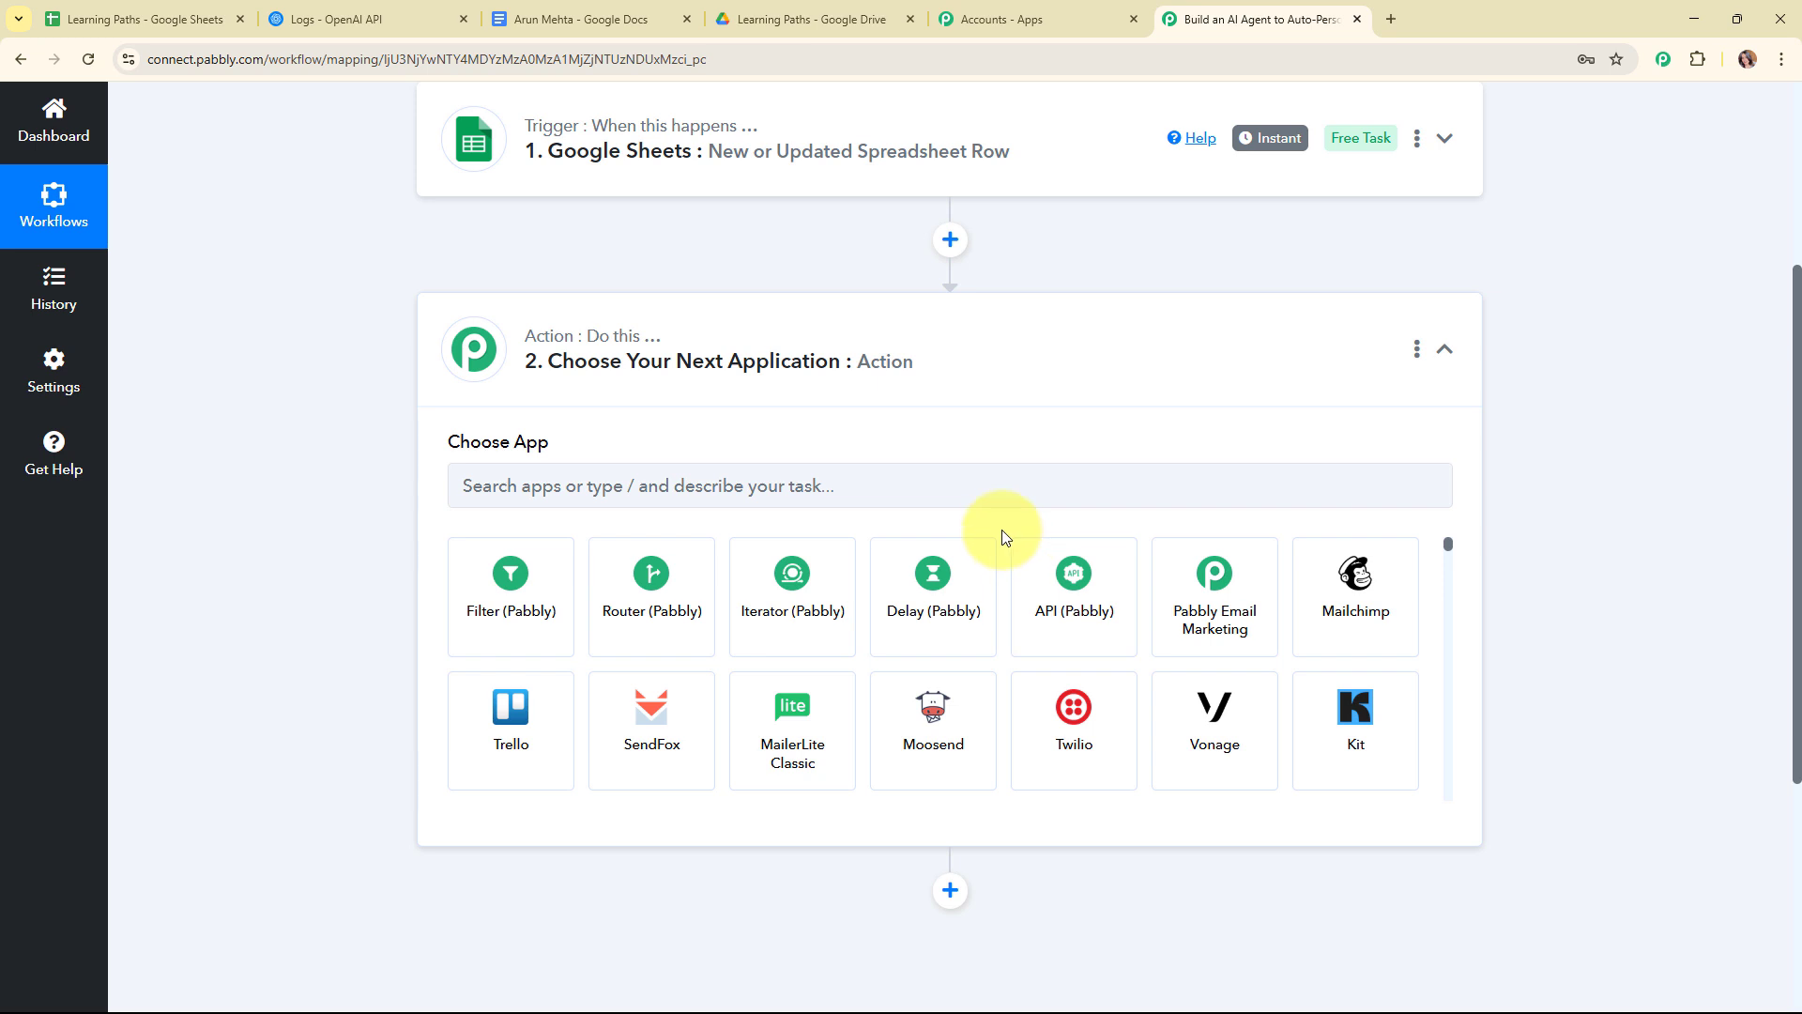
{"action": "left_click", "coordinate": [978, 474]}
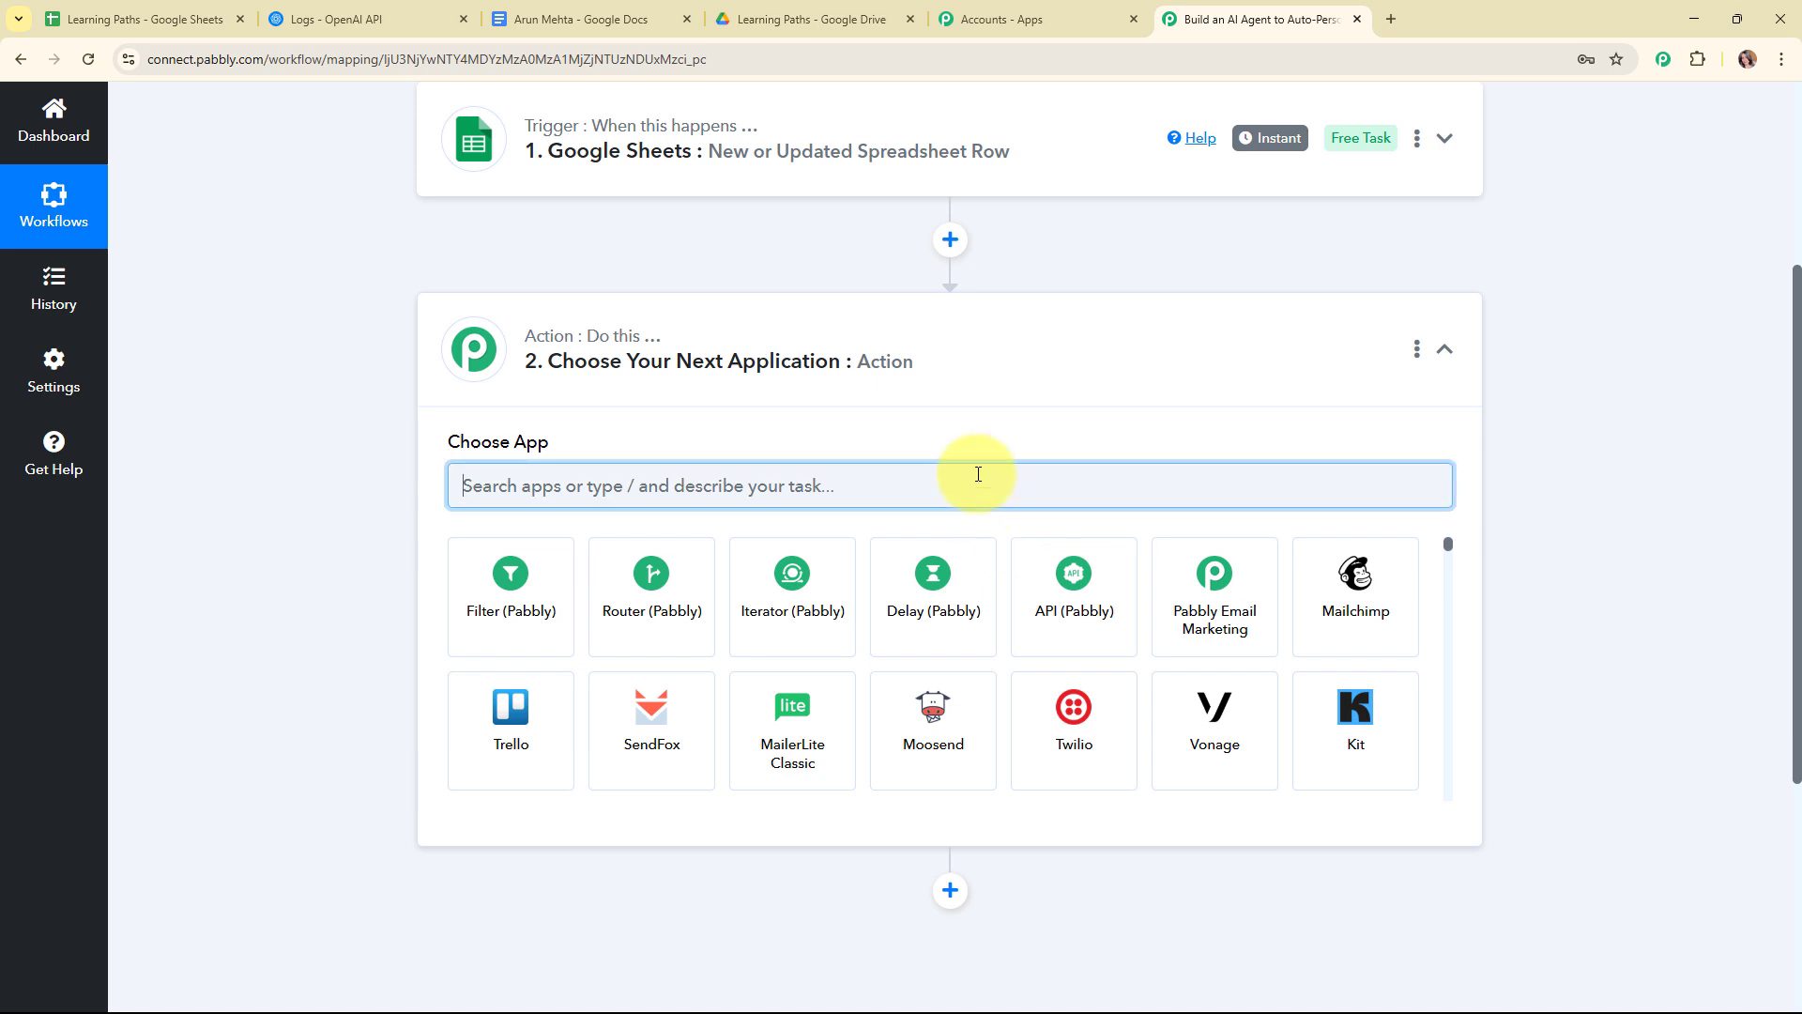
{"action": "type", "text": "ope"}
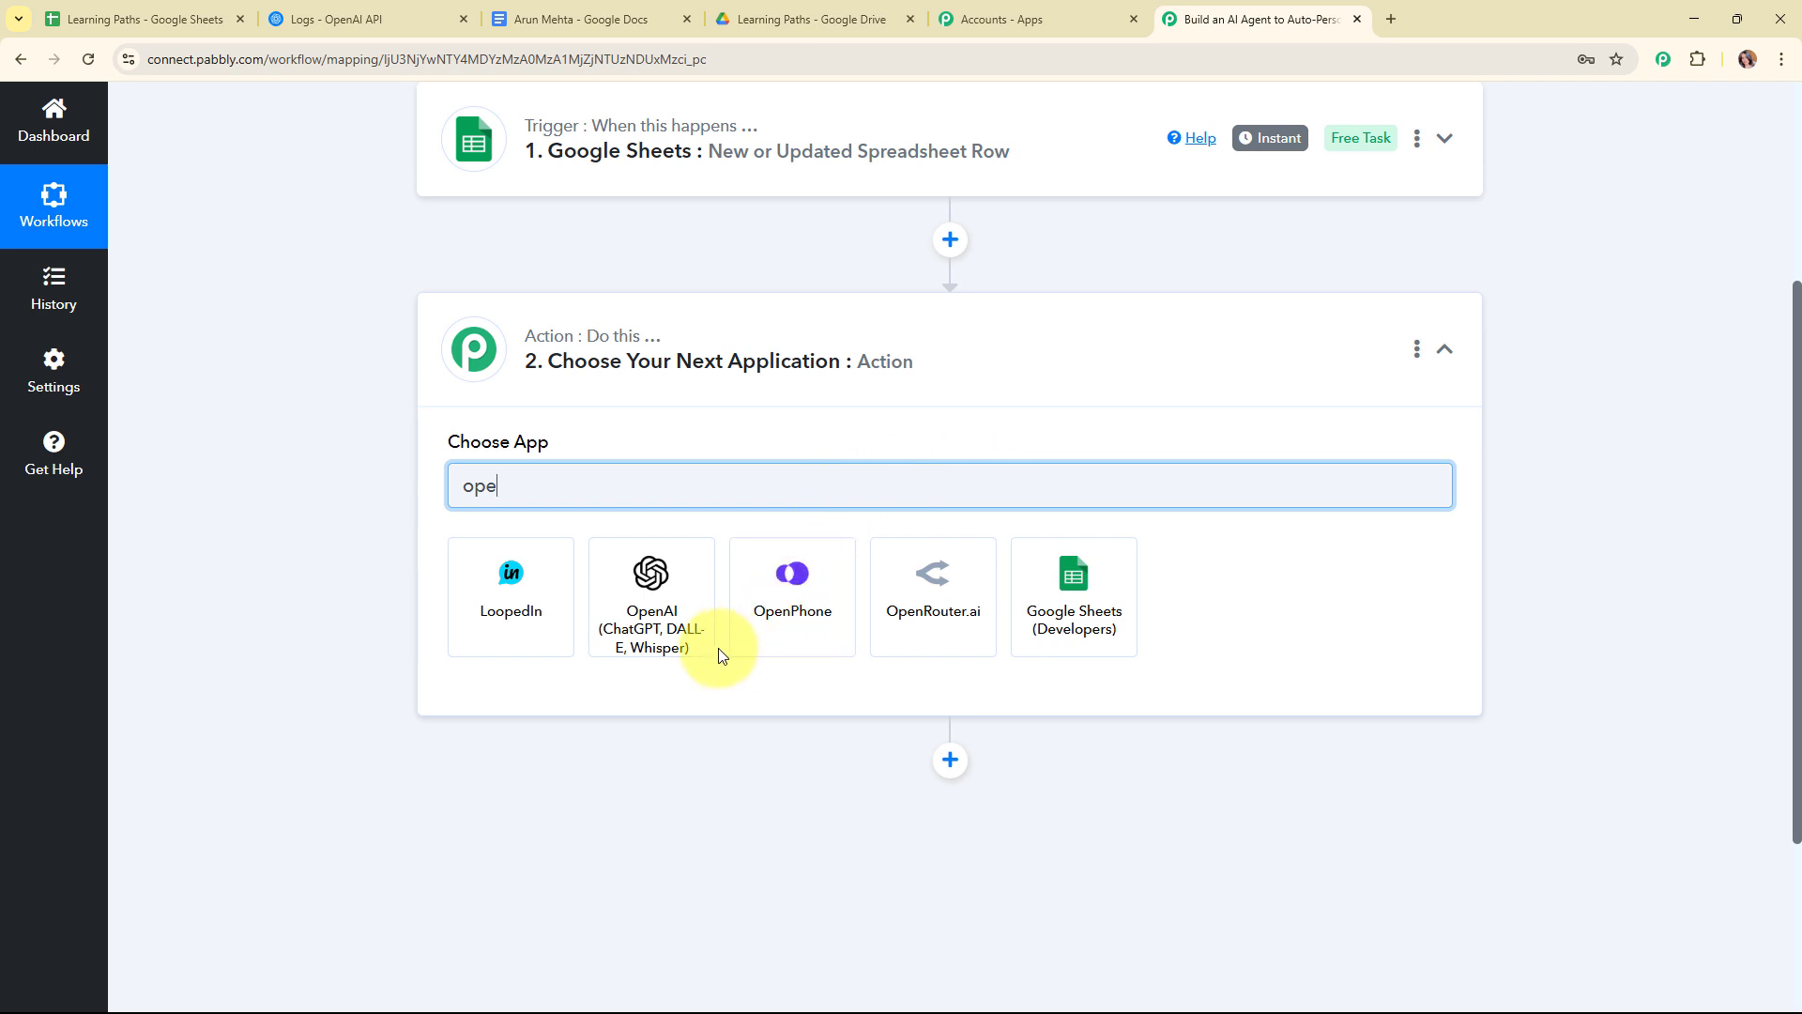
{"action": "left_click", "coordinate": [685, 635]}
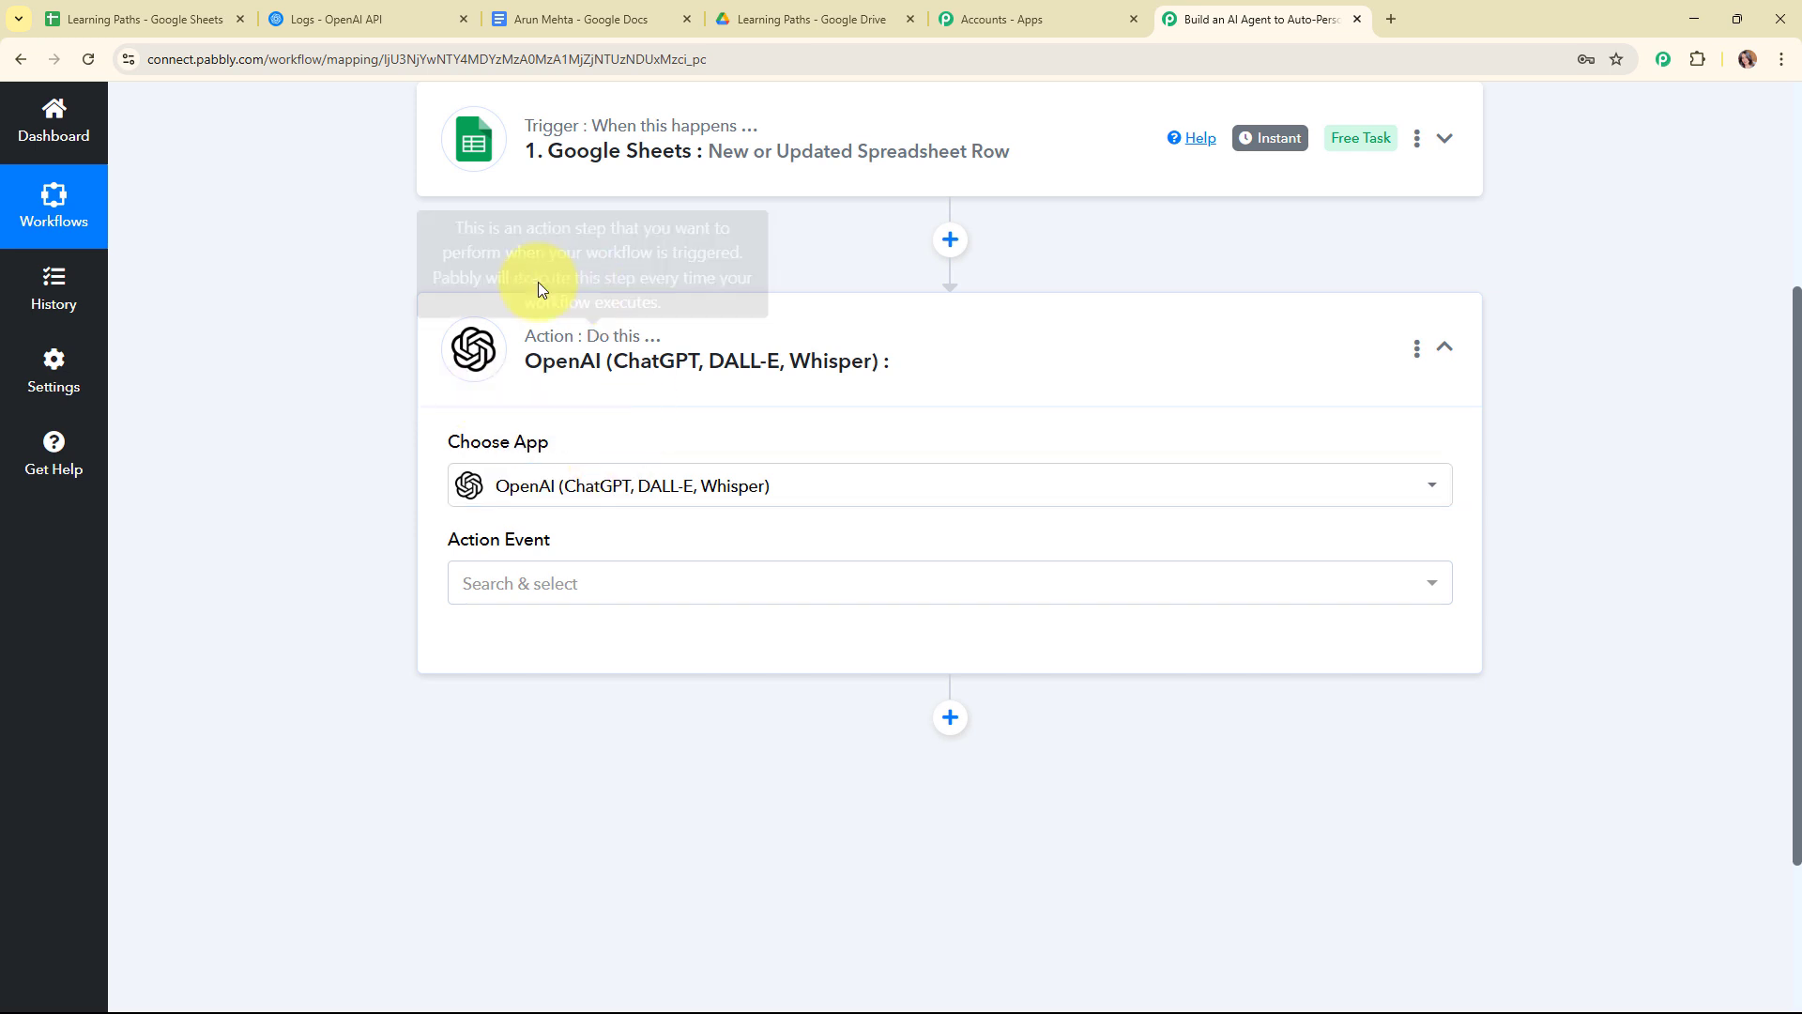
{"action": "left_click", "coordinate": [656, 595]}
{"action": "left_click", "coordinate": [605, 247]}
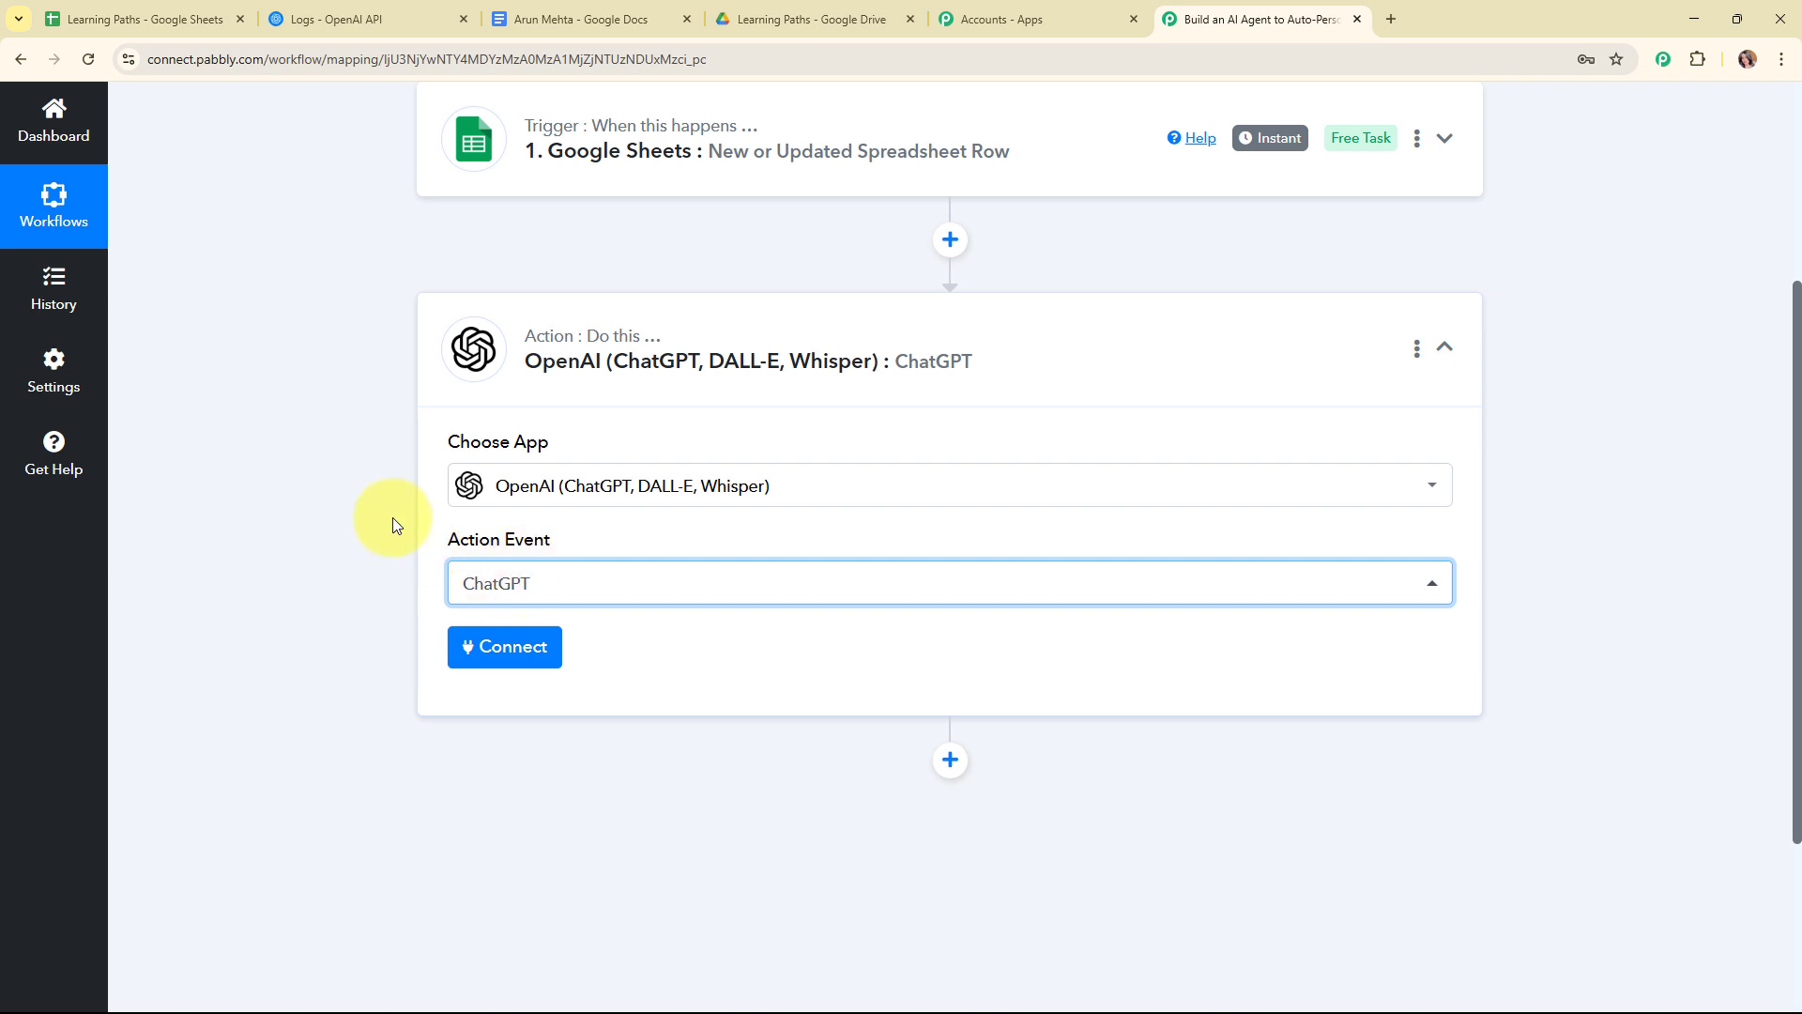
Start adding a new OpenAI connection for the ChatGPT action and read the note on obtaining the API token.
{"action": "left_click", "coordinate": [493, 655]}
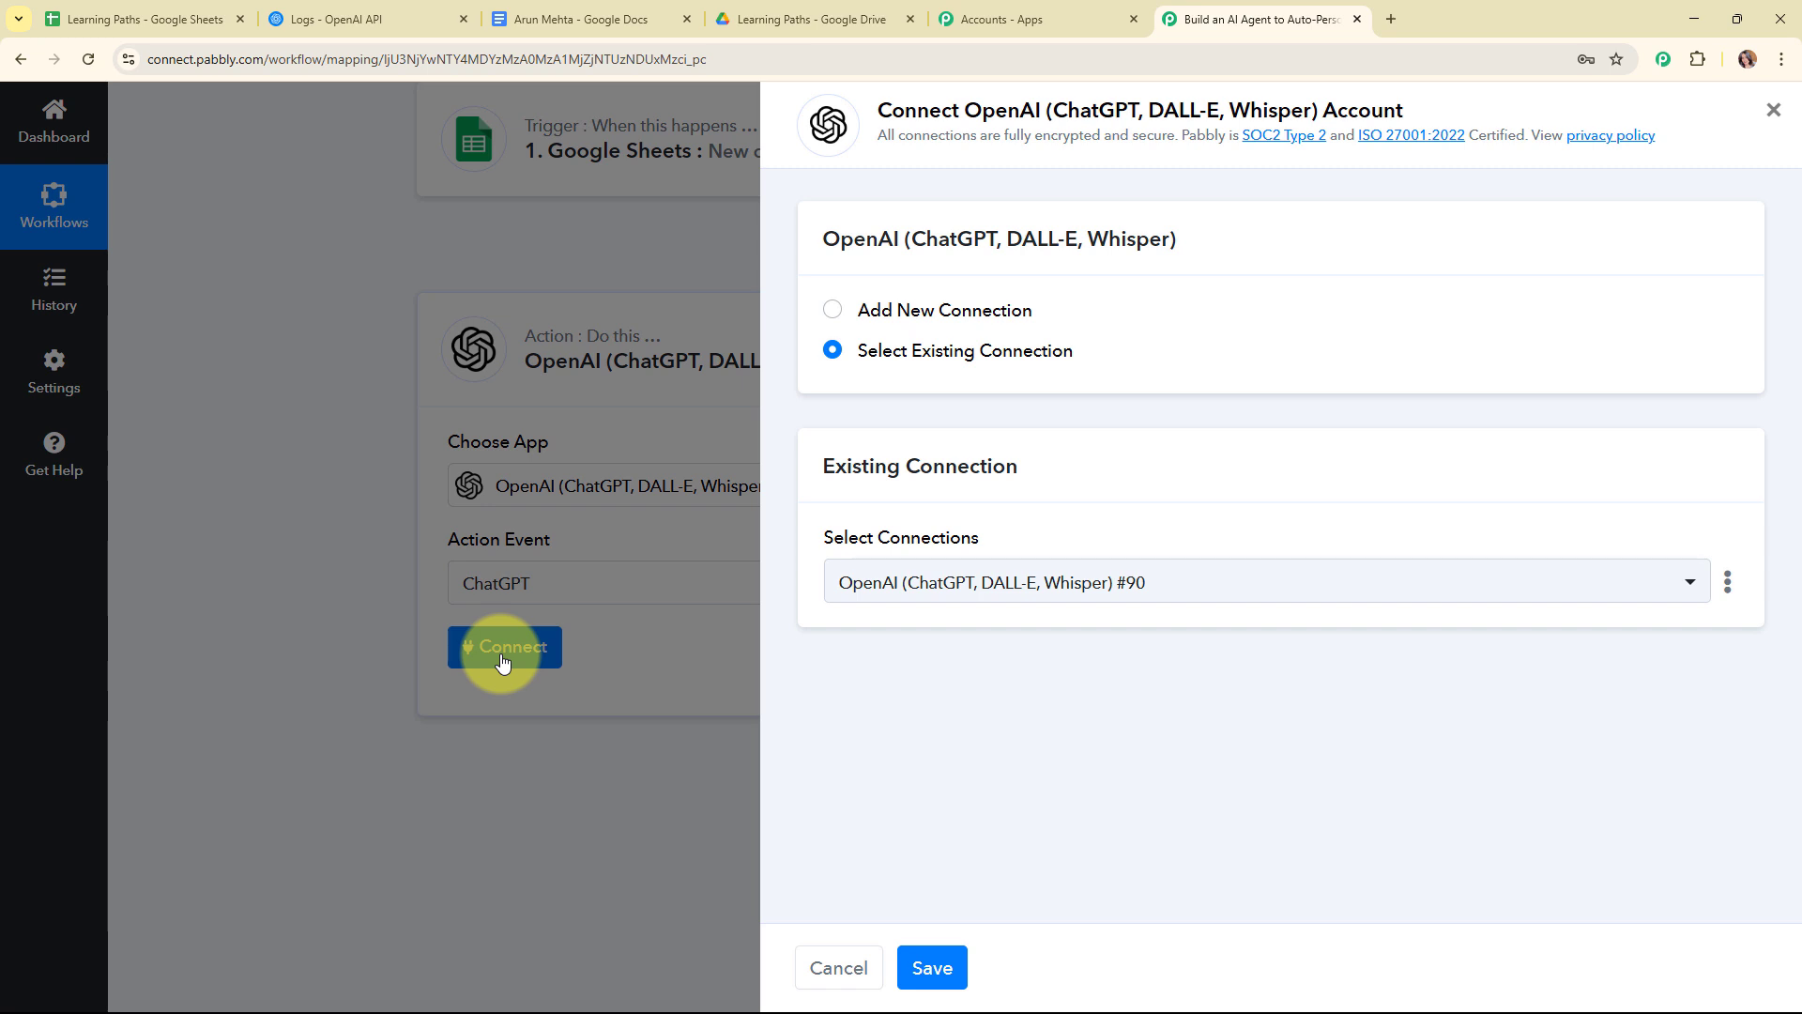
{"action": "left_click", "coordinate": [833, 312]}
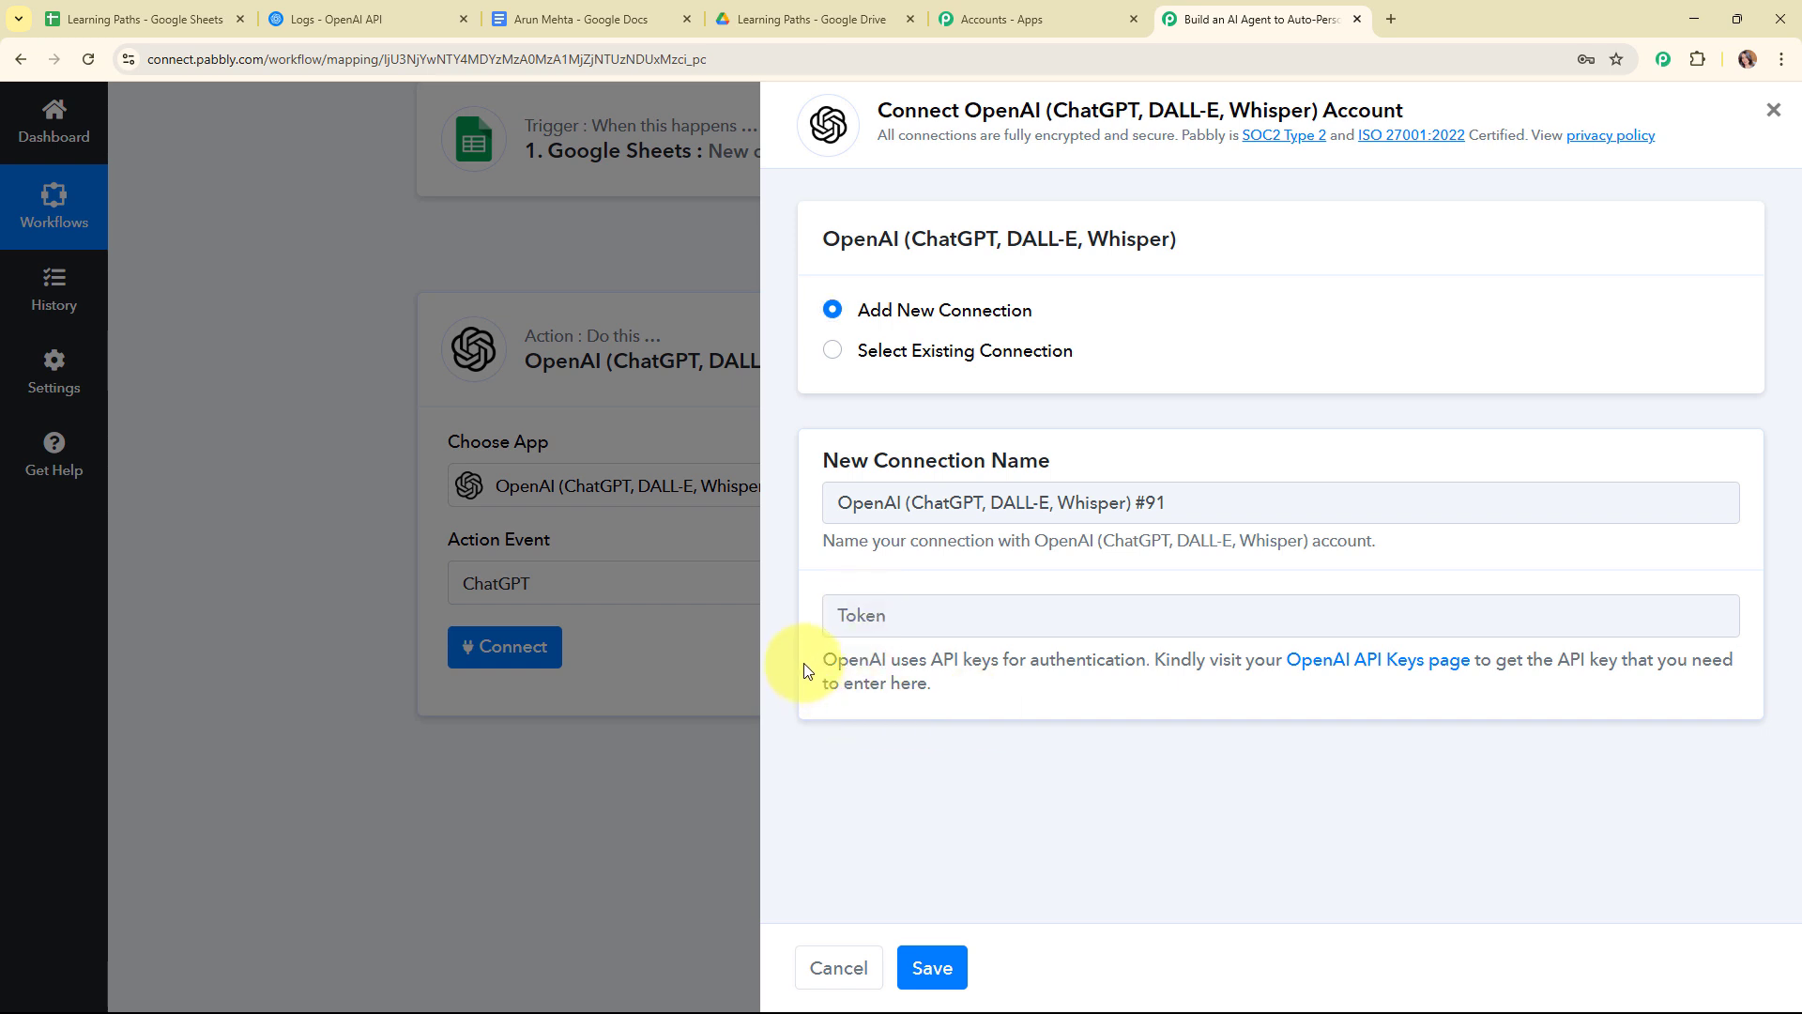
{"action": "left_click_drag", "start_coordinate": [808, 662], "coordinate": [1030, 701]}
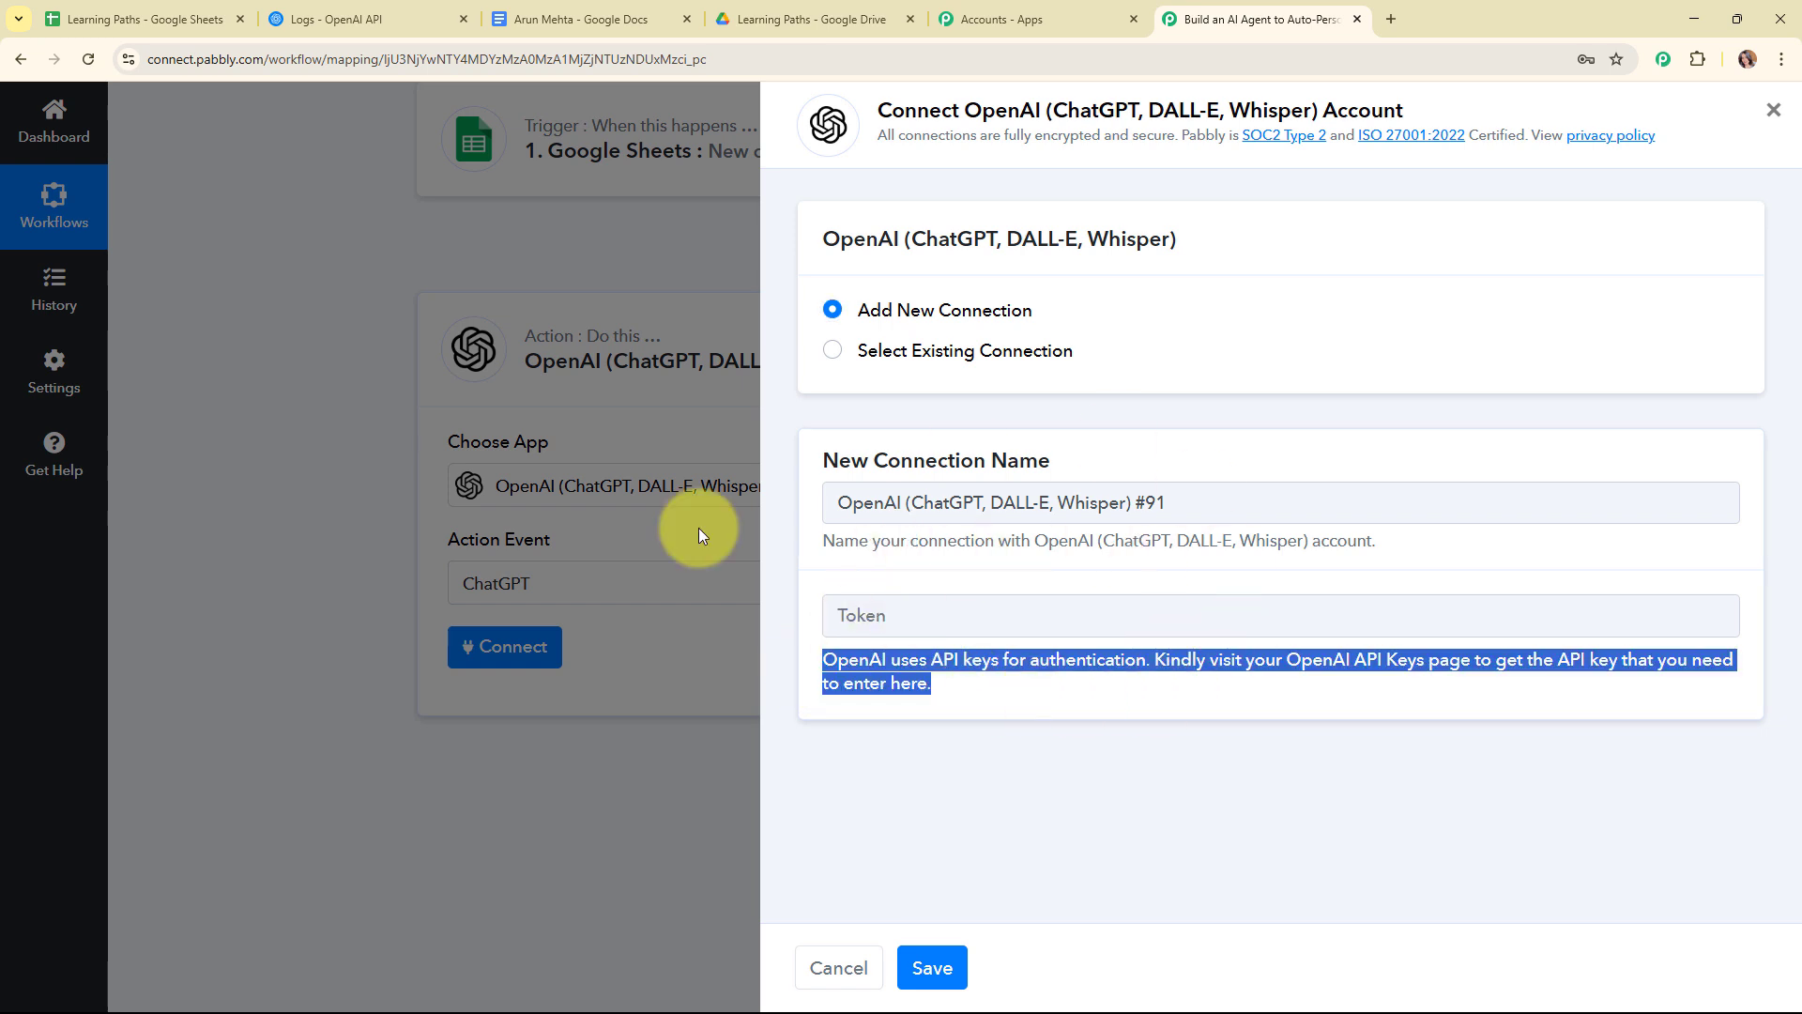
Switch to the OpenAI platform, create a secret API key named "Learning Path" in the Default project, and copy it.
{"action": "left_click", "coordinate": [432, 10]}
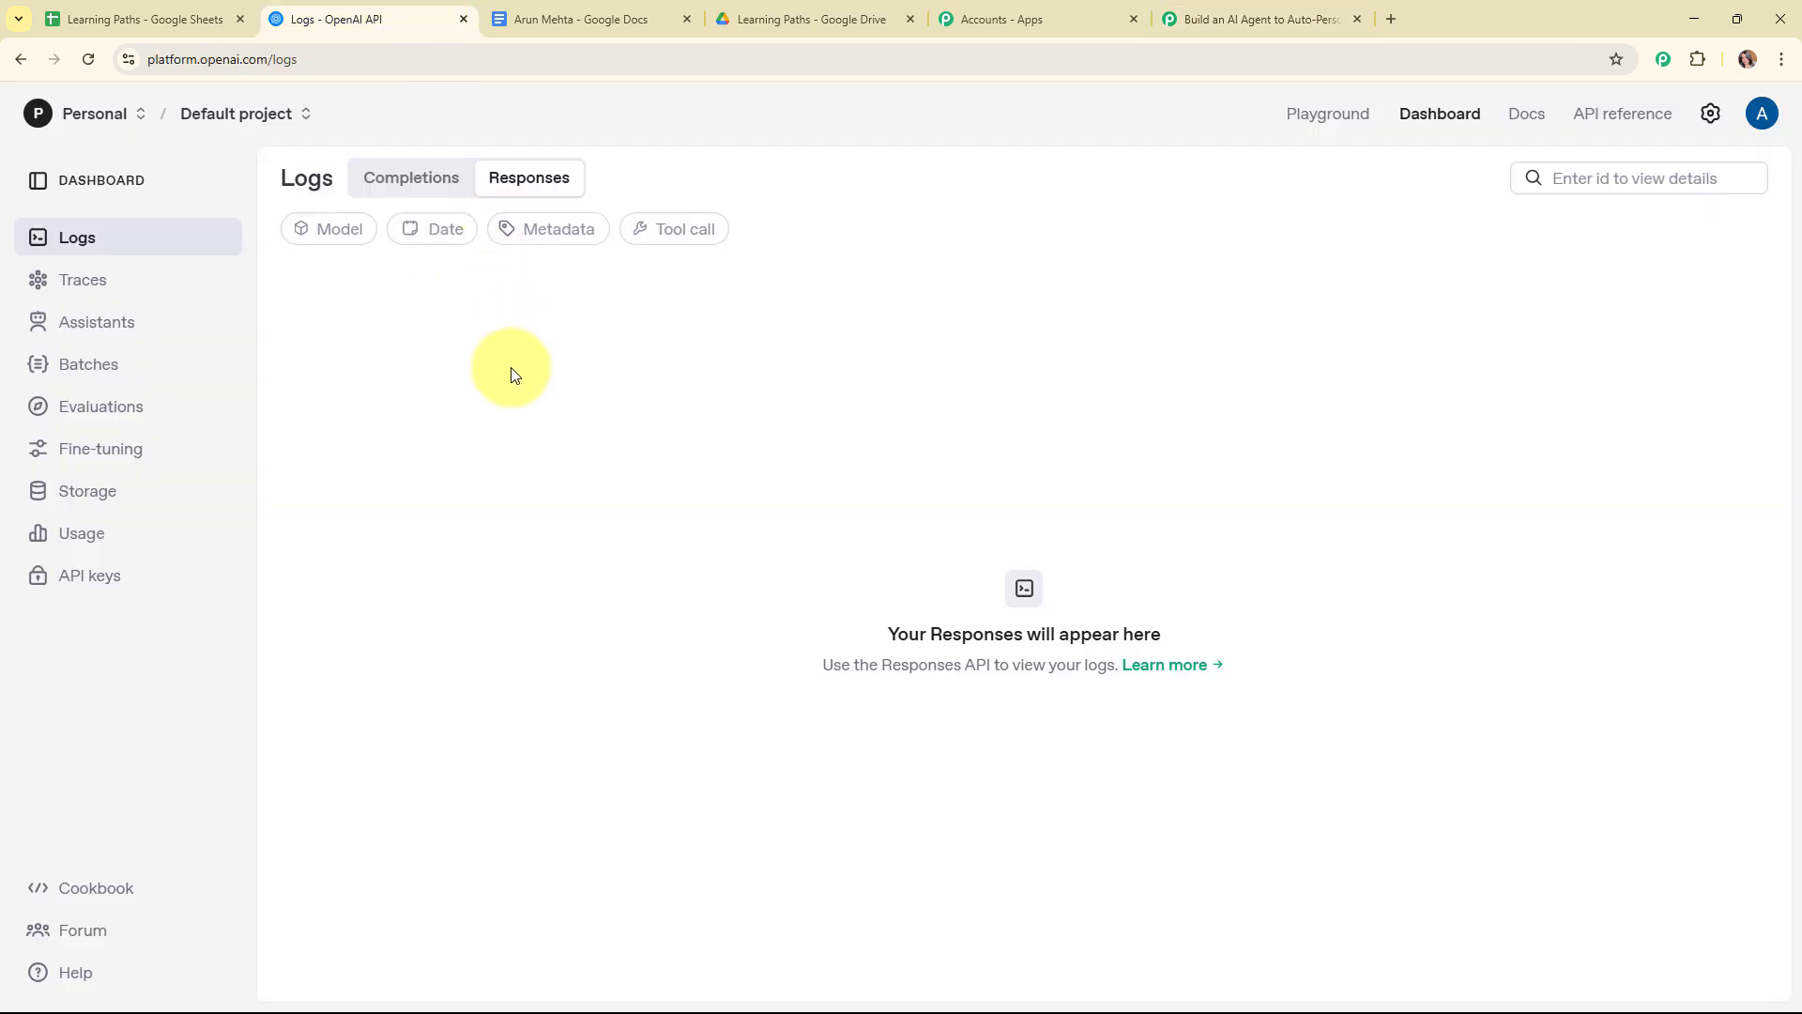
{"action": "left_click", "coordinate": [90, 580]}
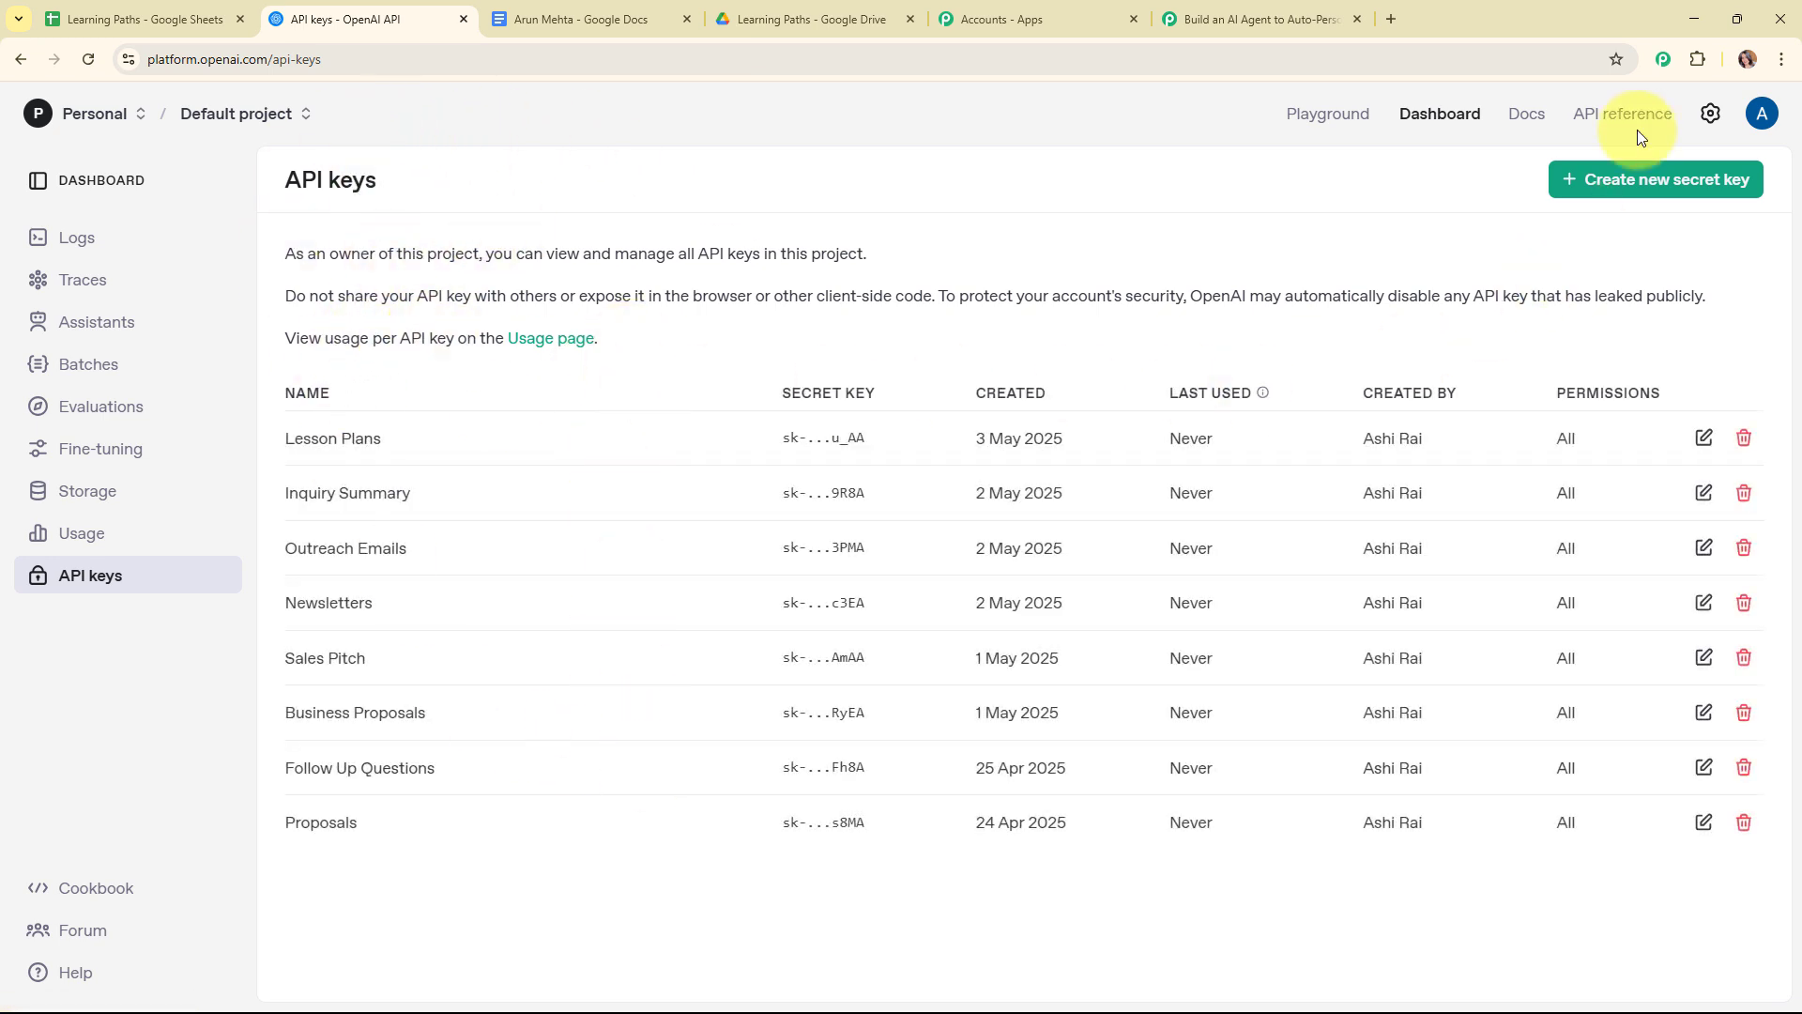
{"action": "left_click", "coordinate": [1654, 187]}
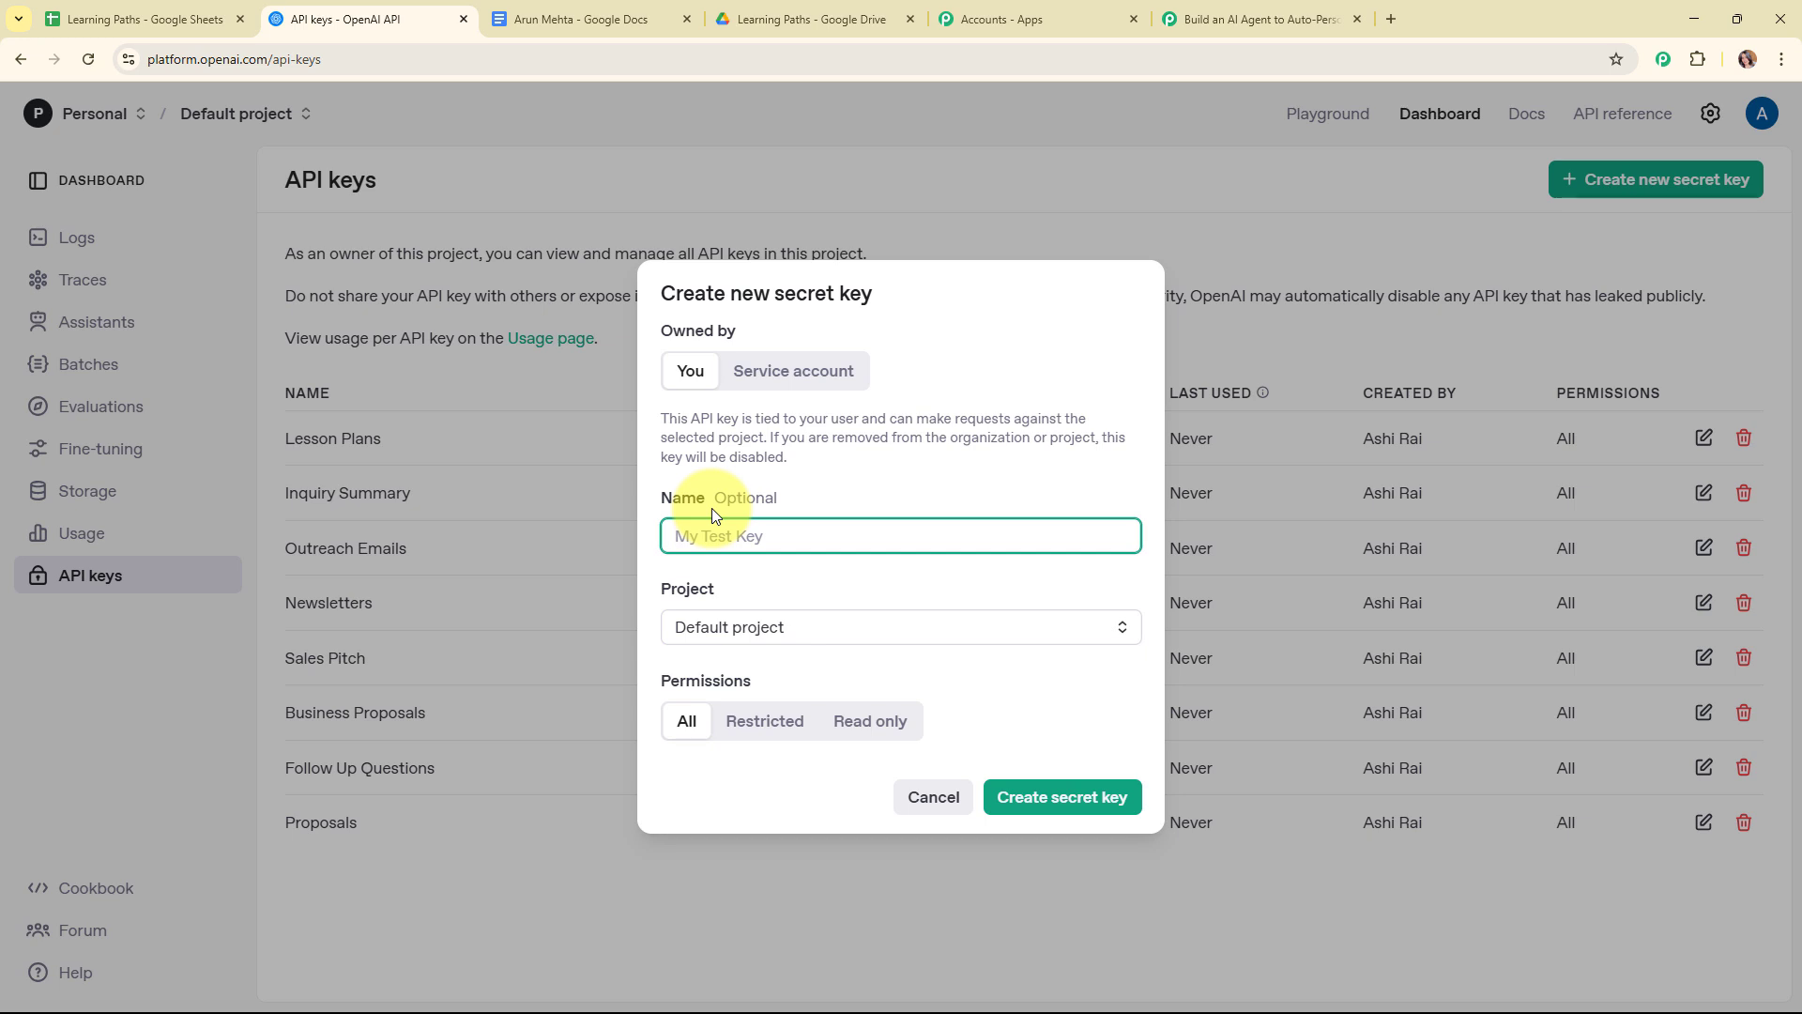
{"action": "type", "text": "Learning Path"}
{"action": "left_click", "coordinate": [724, 625]}
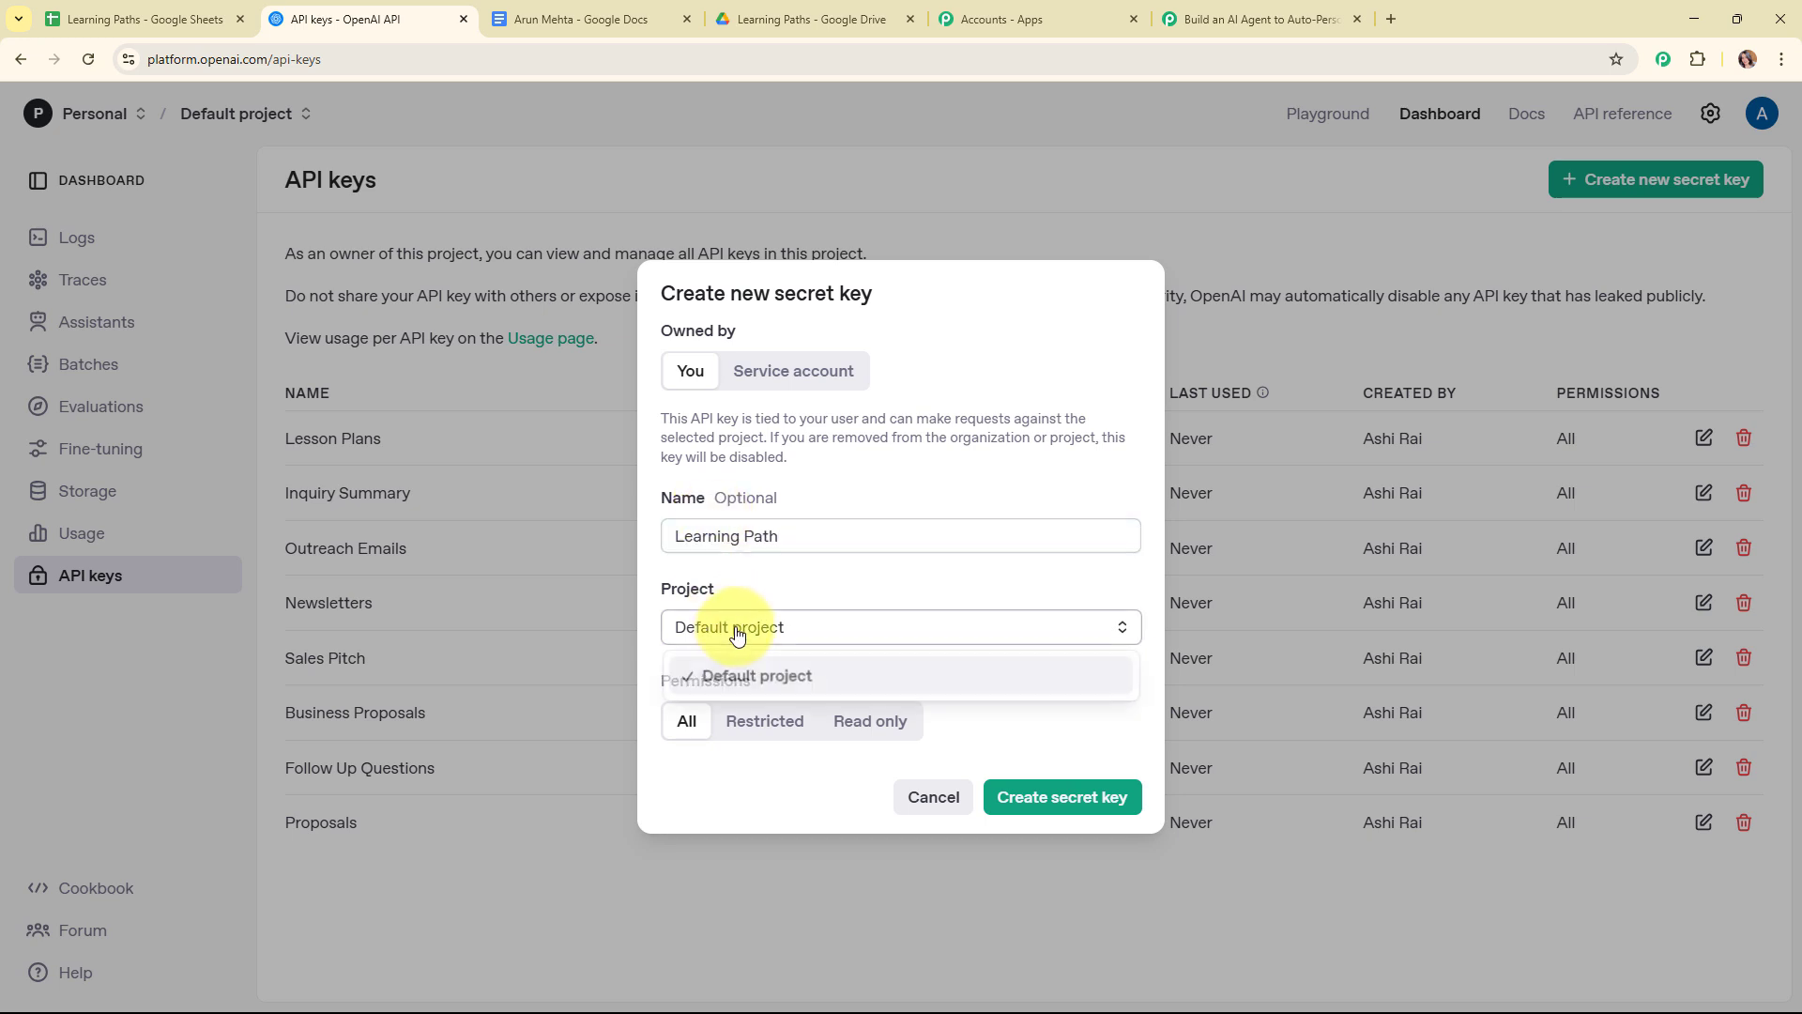
{"action": "left_click", "coordinate": [797, 675]}
{"action": "left_click", "coordinate": [1089, 813]}
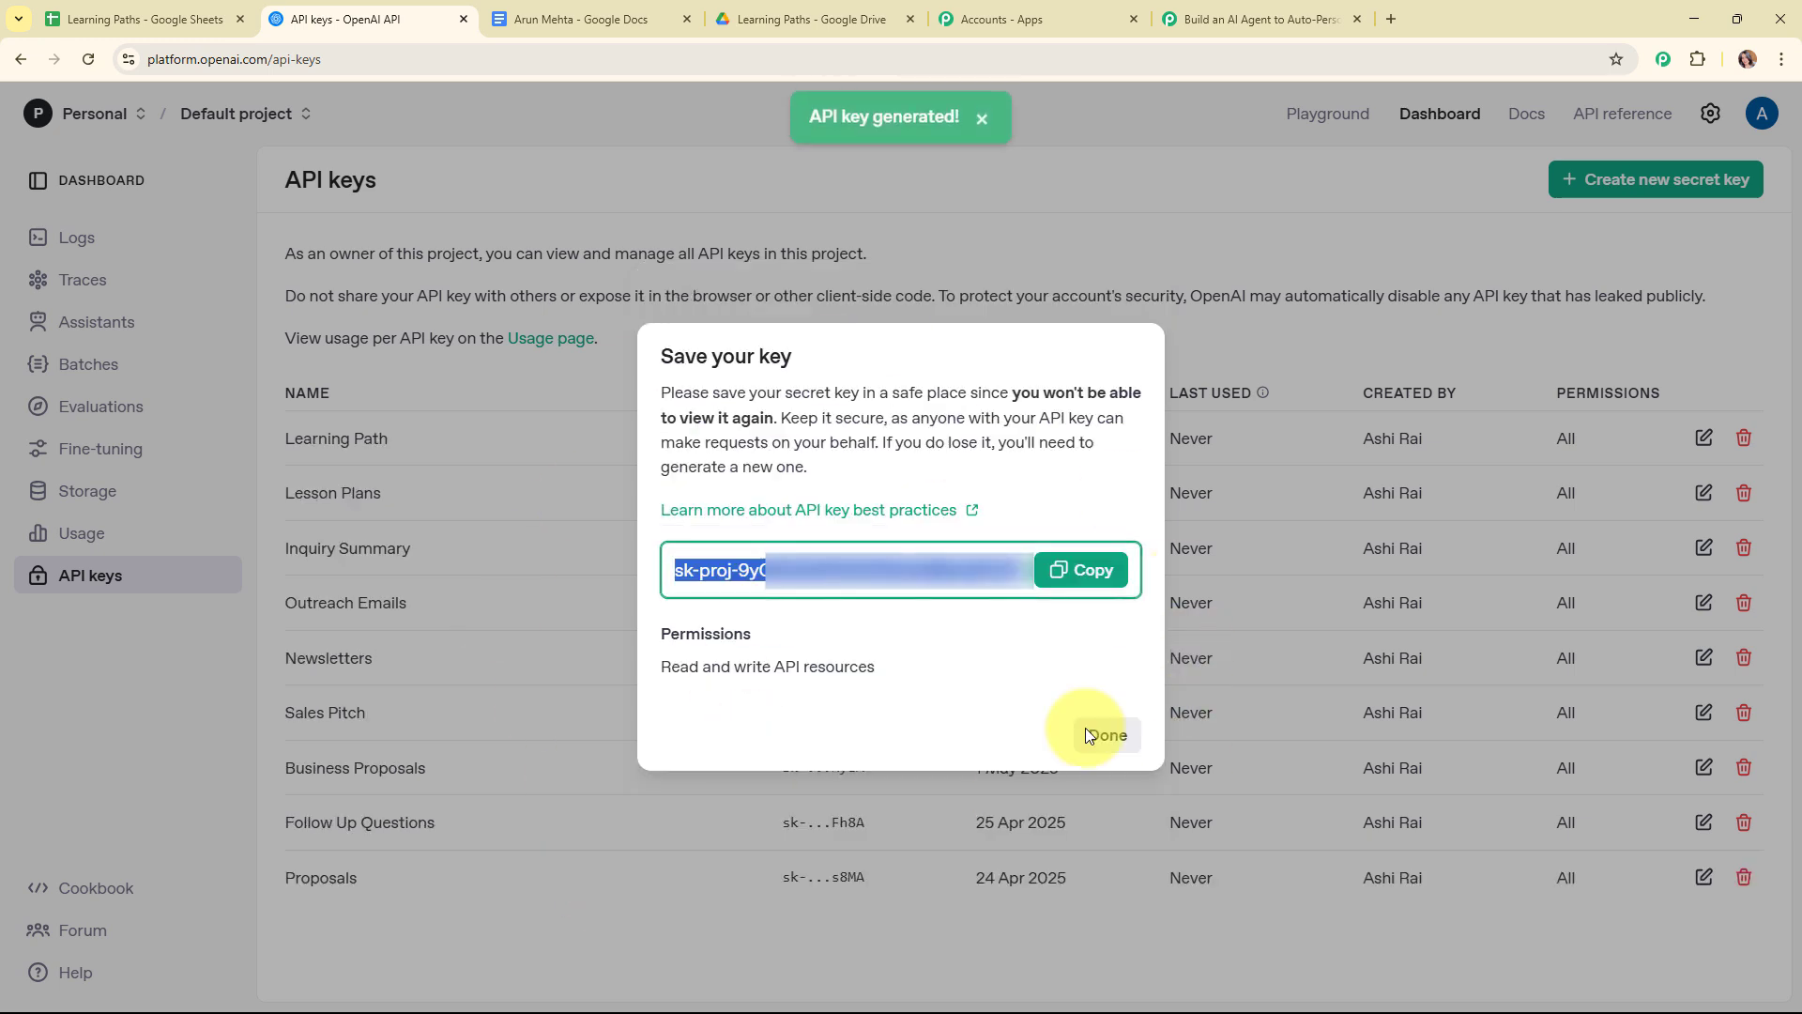
{"action": "left_click", "coordinate": [1078, 575]}
{"action": "left_click", "coordinate": [1089, 736]}
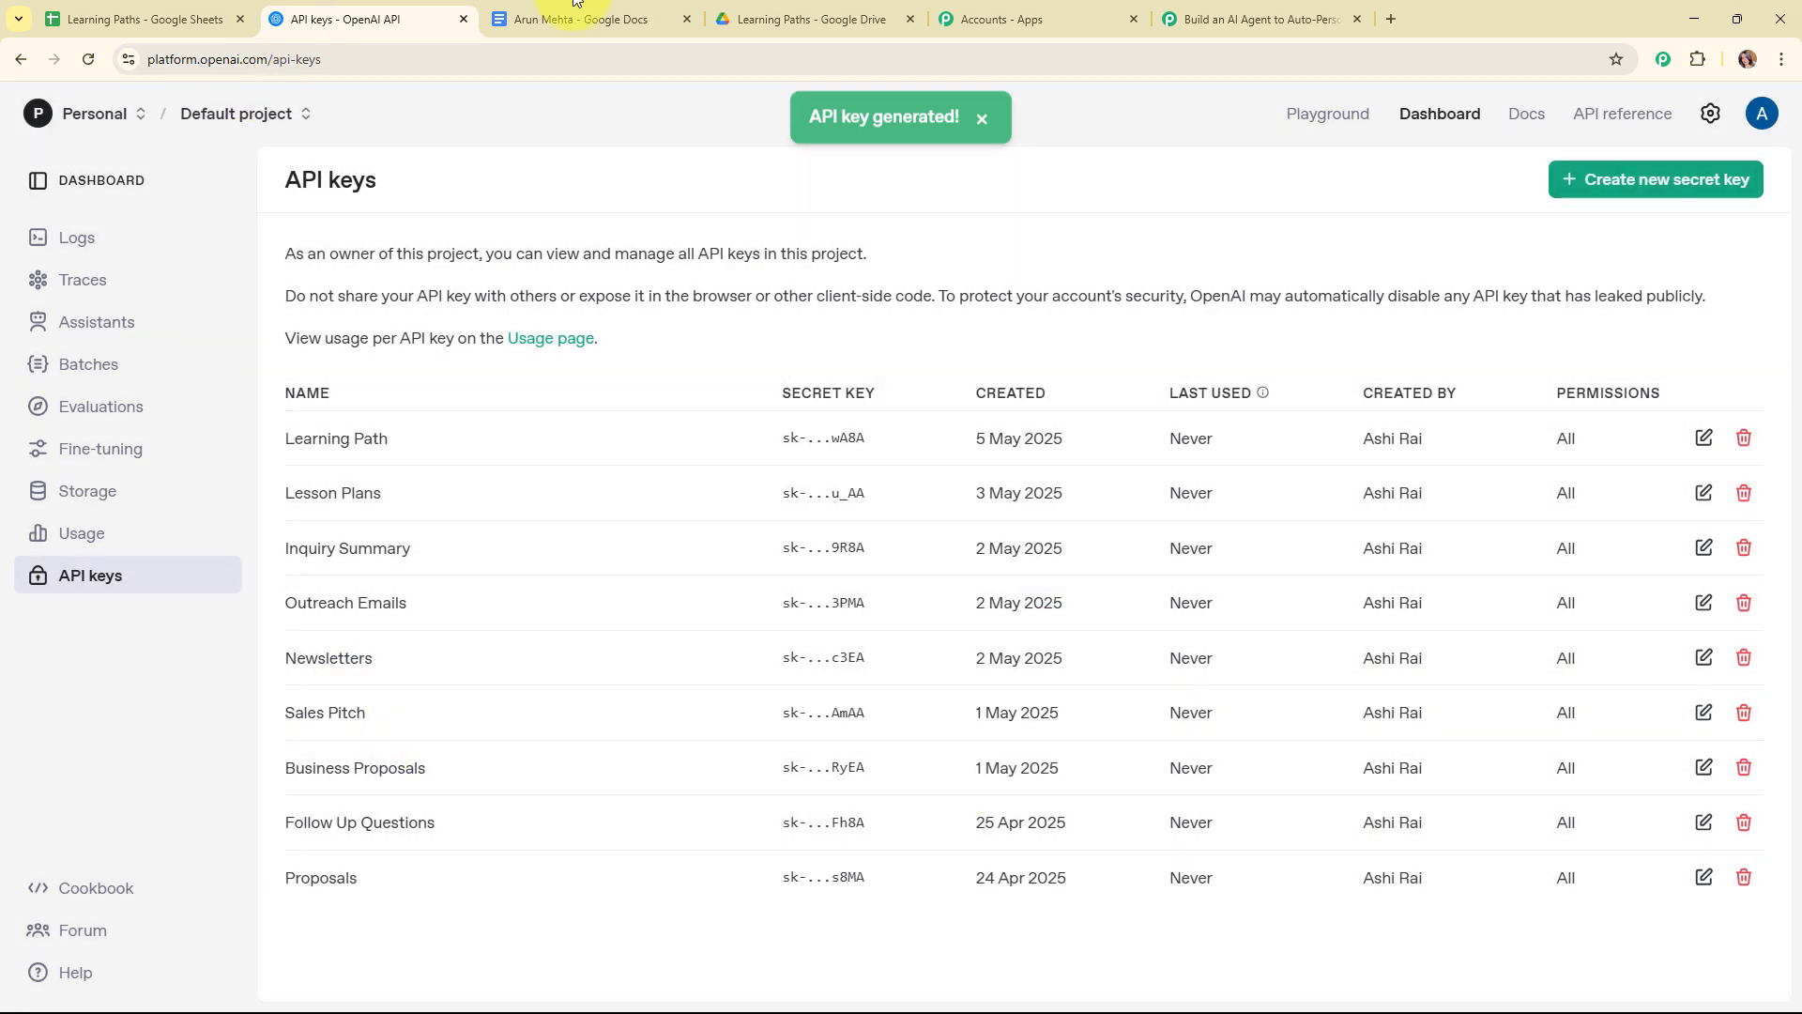
Return to the Pabbly Connect workflow, paste the OpenAI API key as the new connection's token, and save the connection.
{"action": "left_click", "coordinate": [1288, 11]}
{"action": "right_click", "coordinate": [871, 623]}
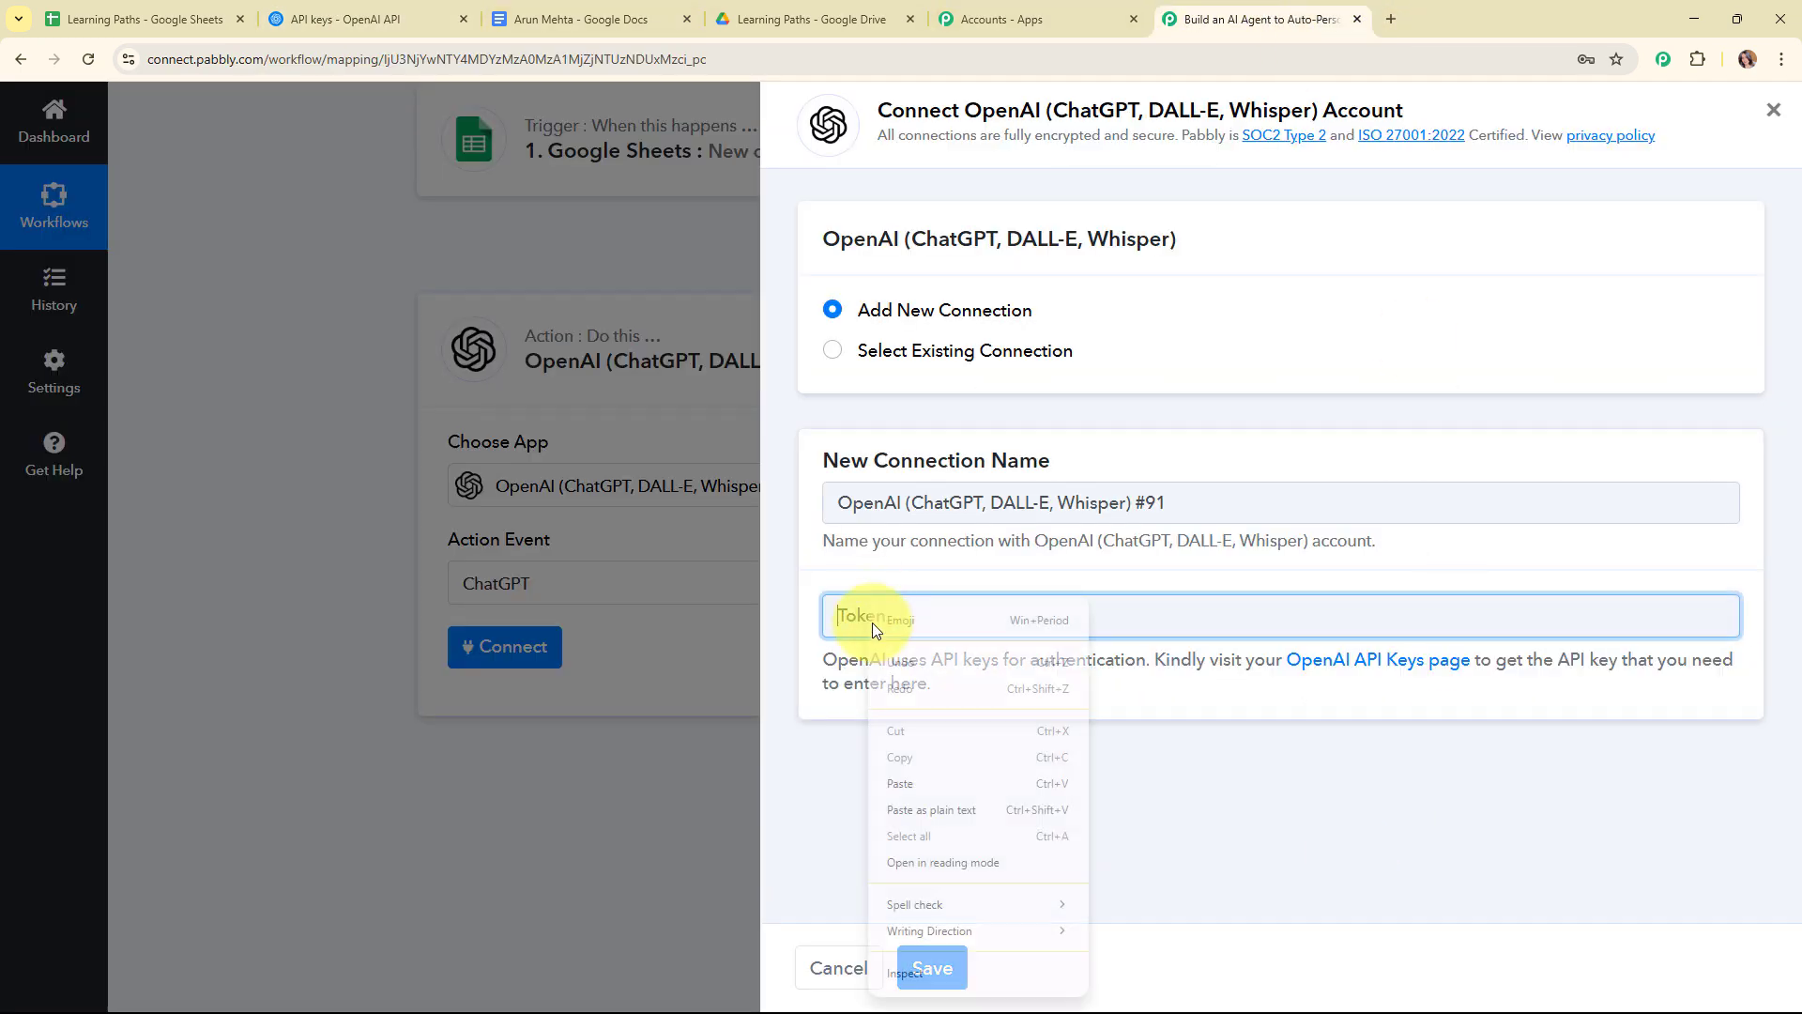
{"action": "left_click", "coordinate": [939, 801]}
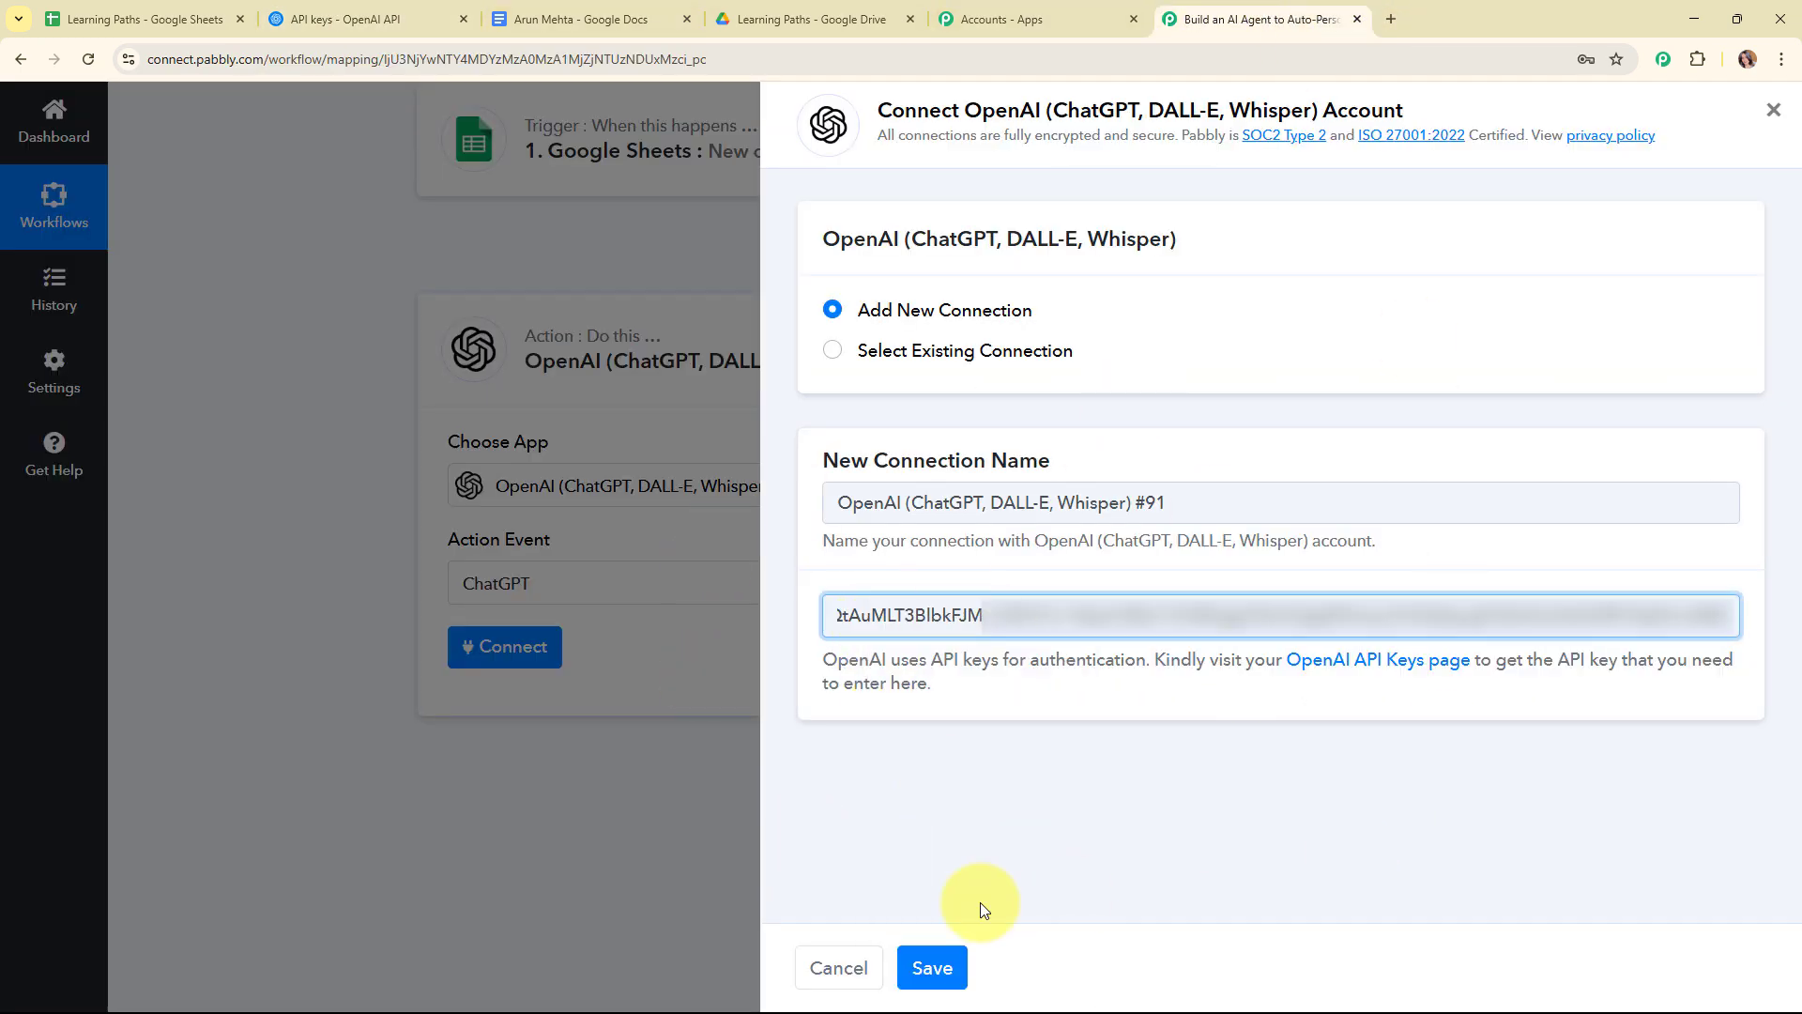
{"action": "left_click", "coordinate": [937, 976]}
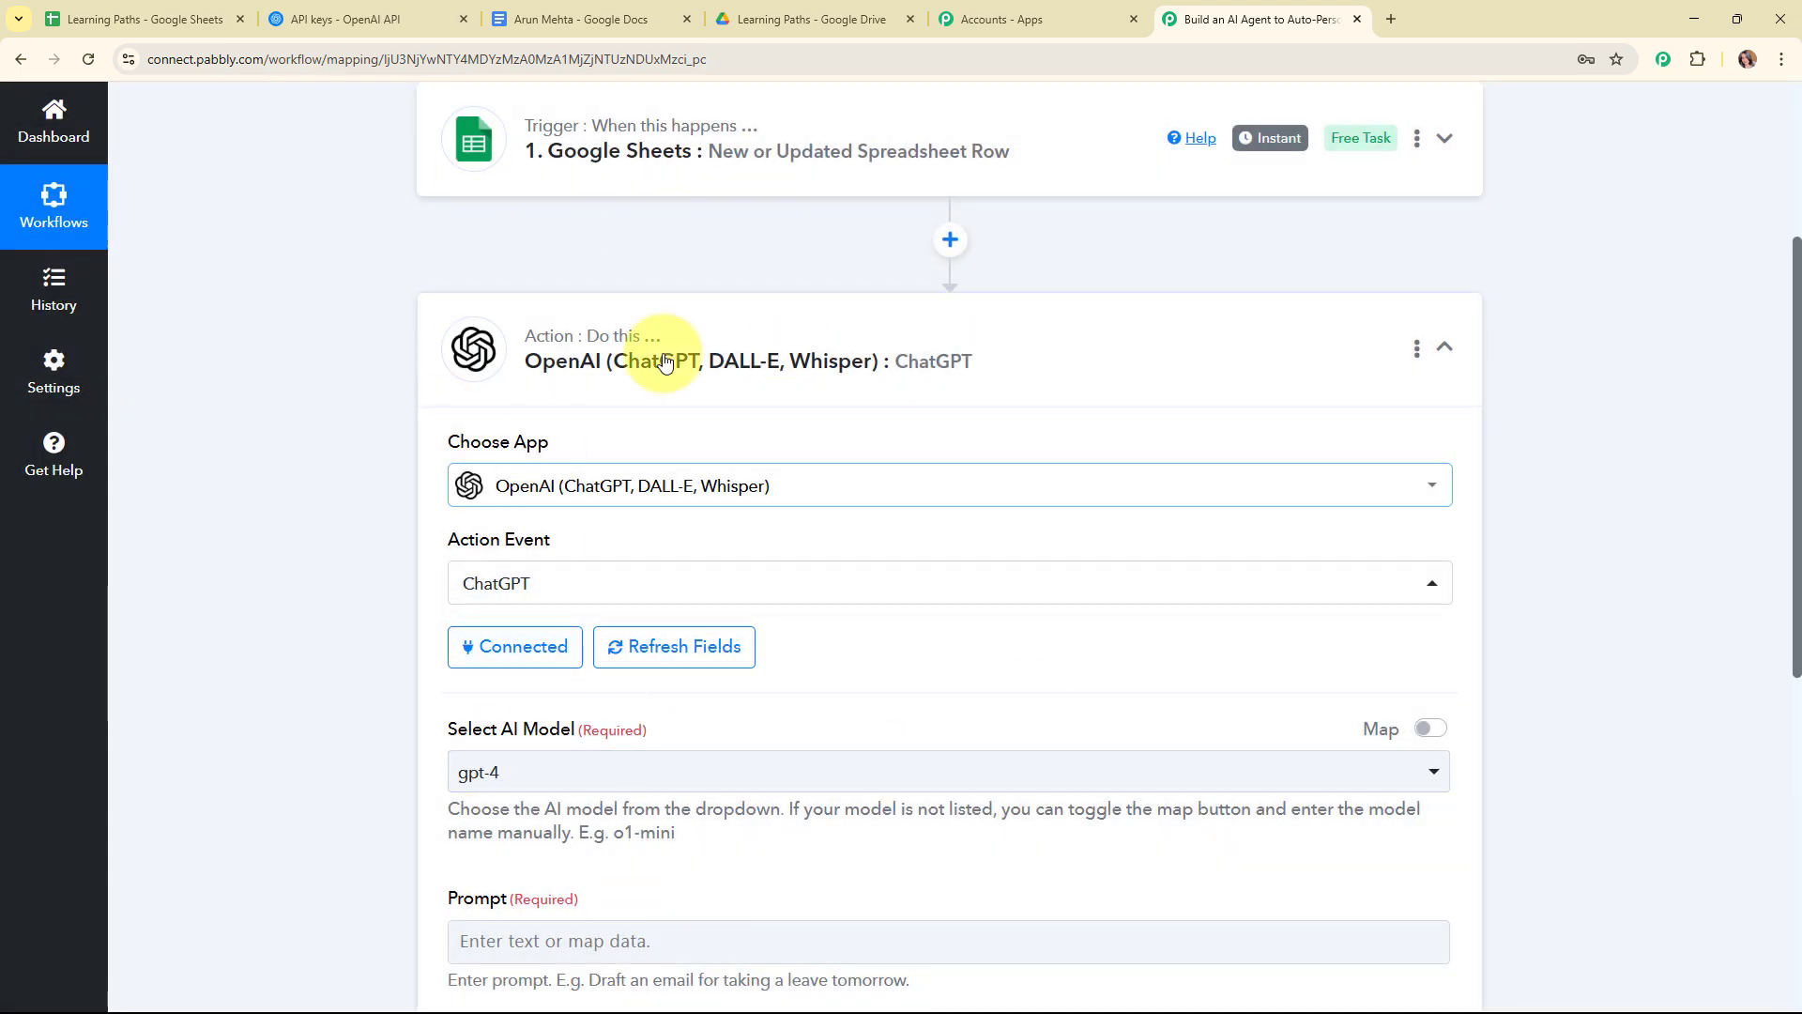
Review the available AI models for the ChatGPT action and select gpt-4.
{"action": "scroll", "coordinate": [965, 590], "scroll_direction": "down", "scroll_amount": 4}
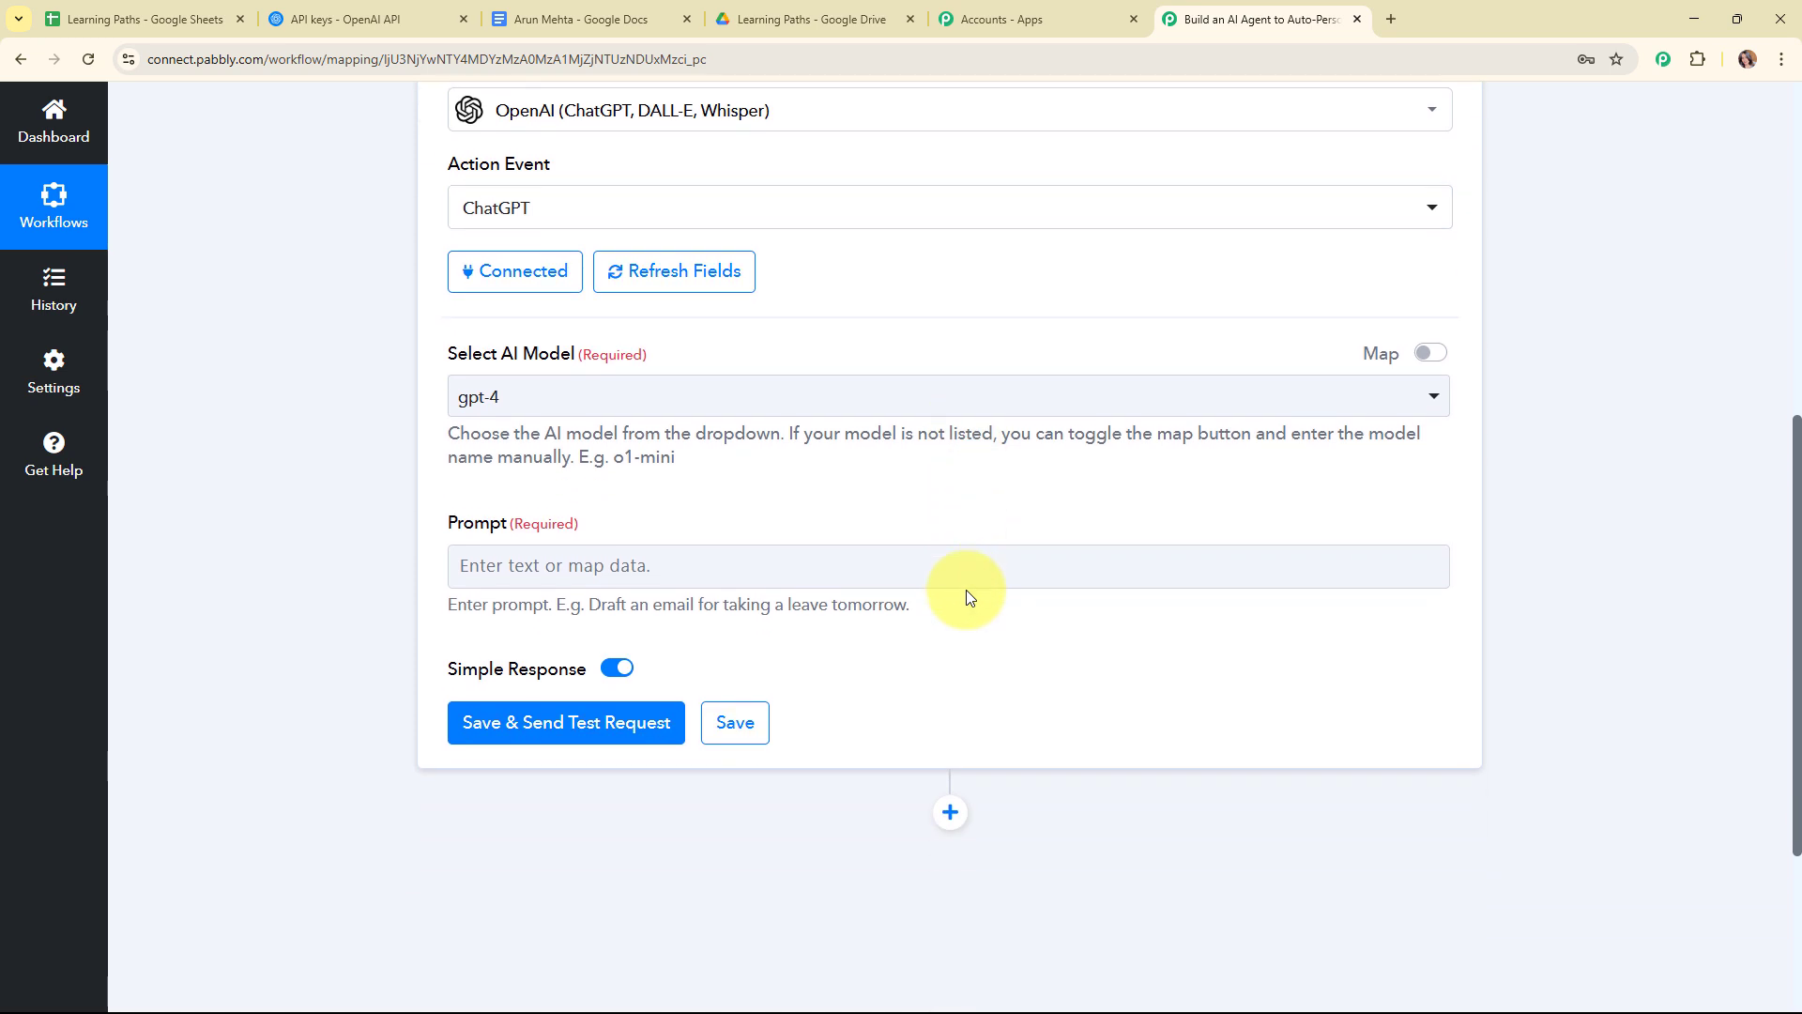
{"action": "left_click_drag", "start_coordinate": [391, 356], "coordinate": [877, 382]}
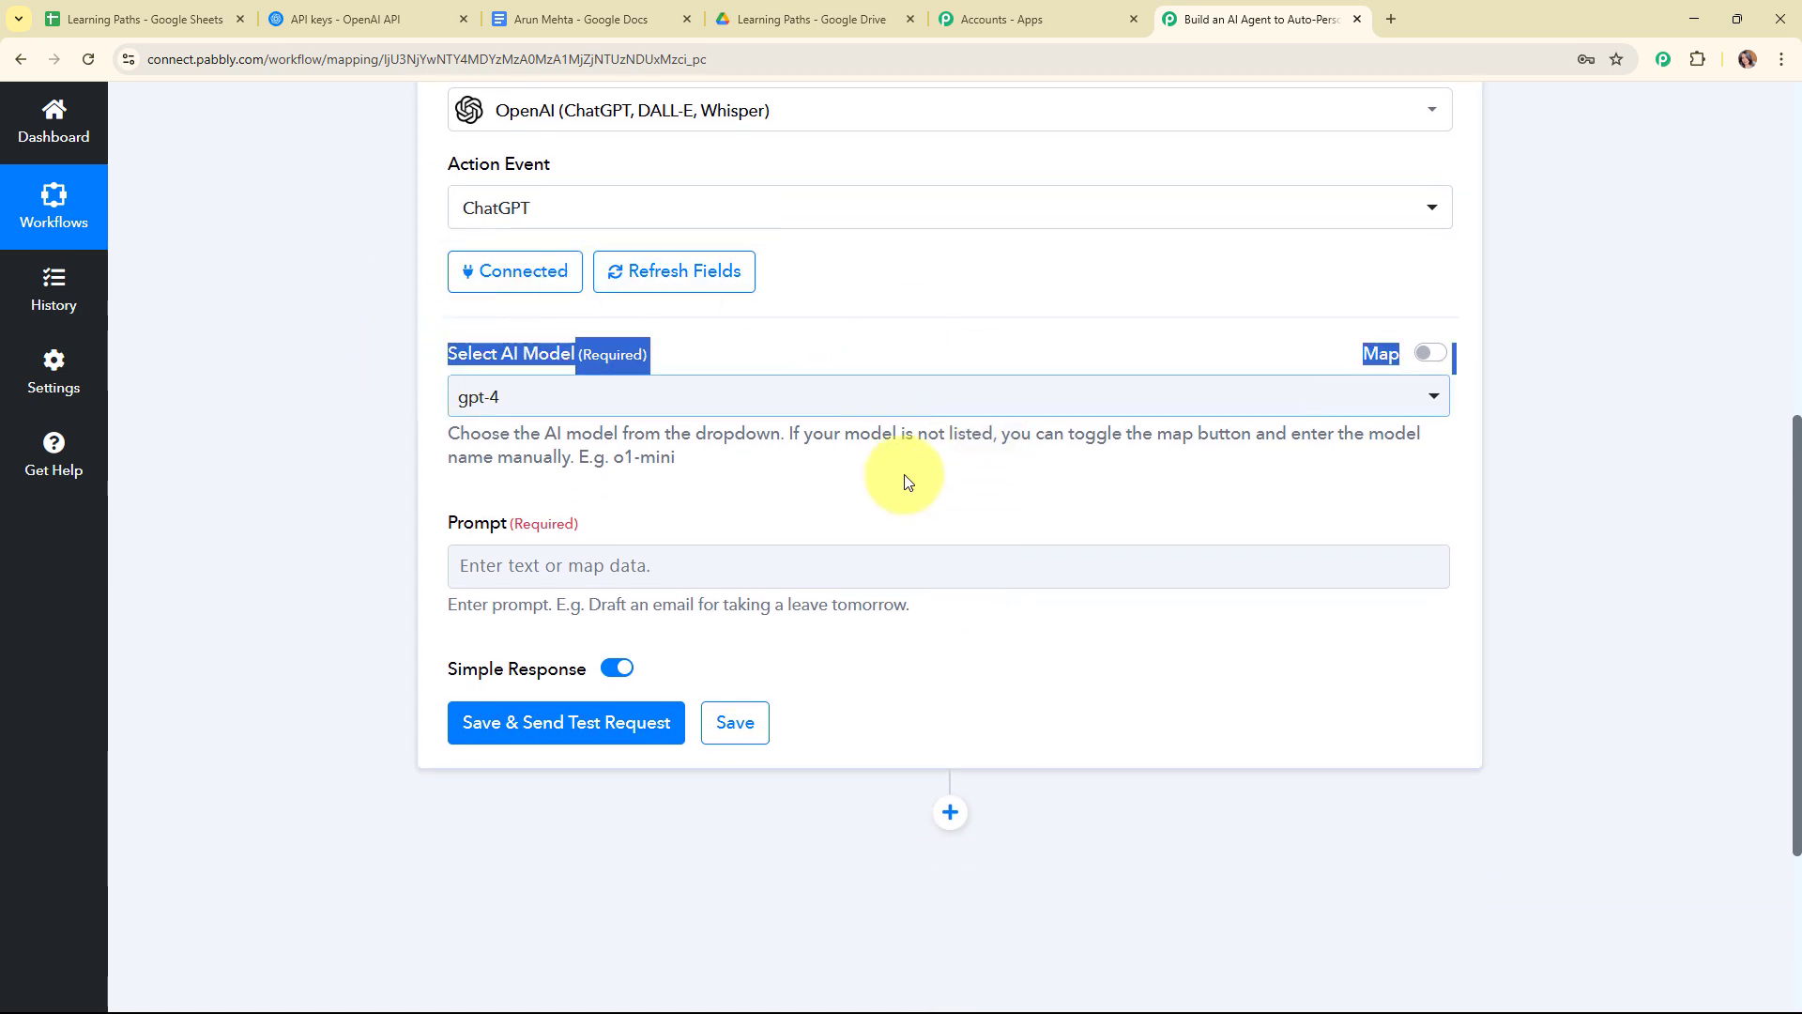
{"action": "left_click", "coordinate": [913, 508]}
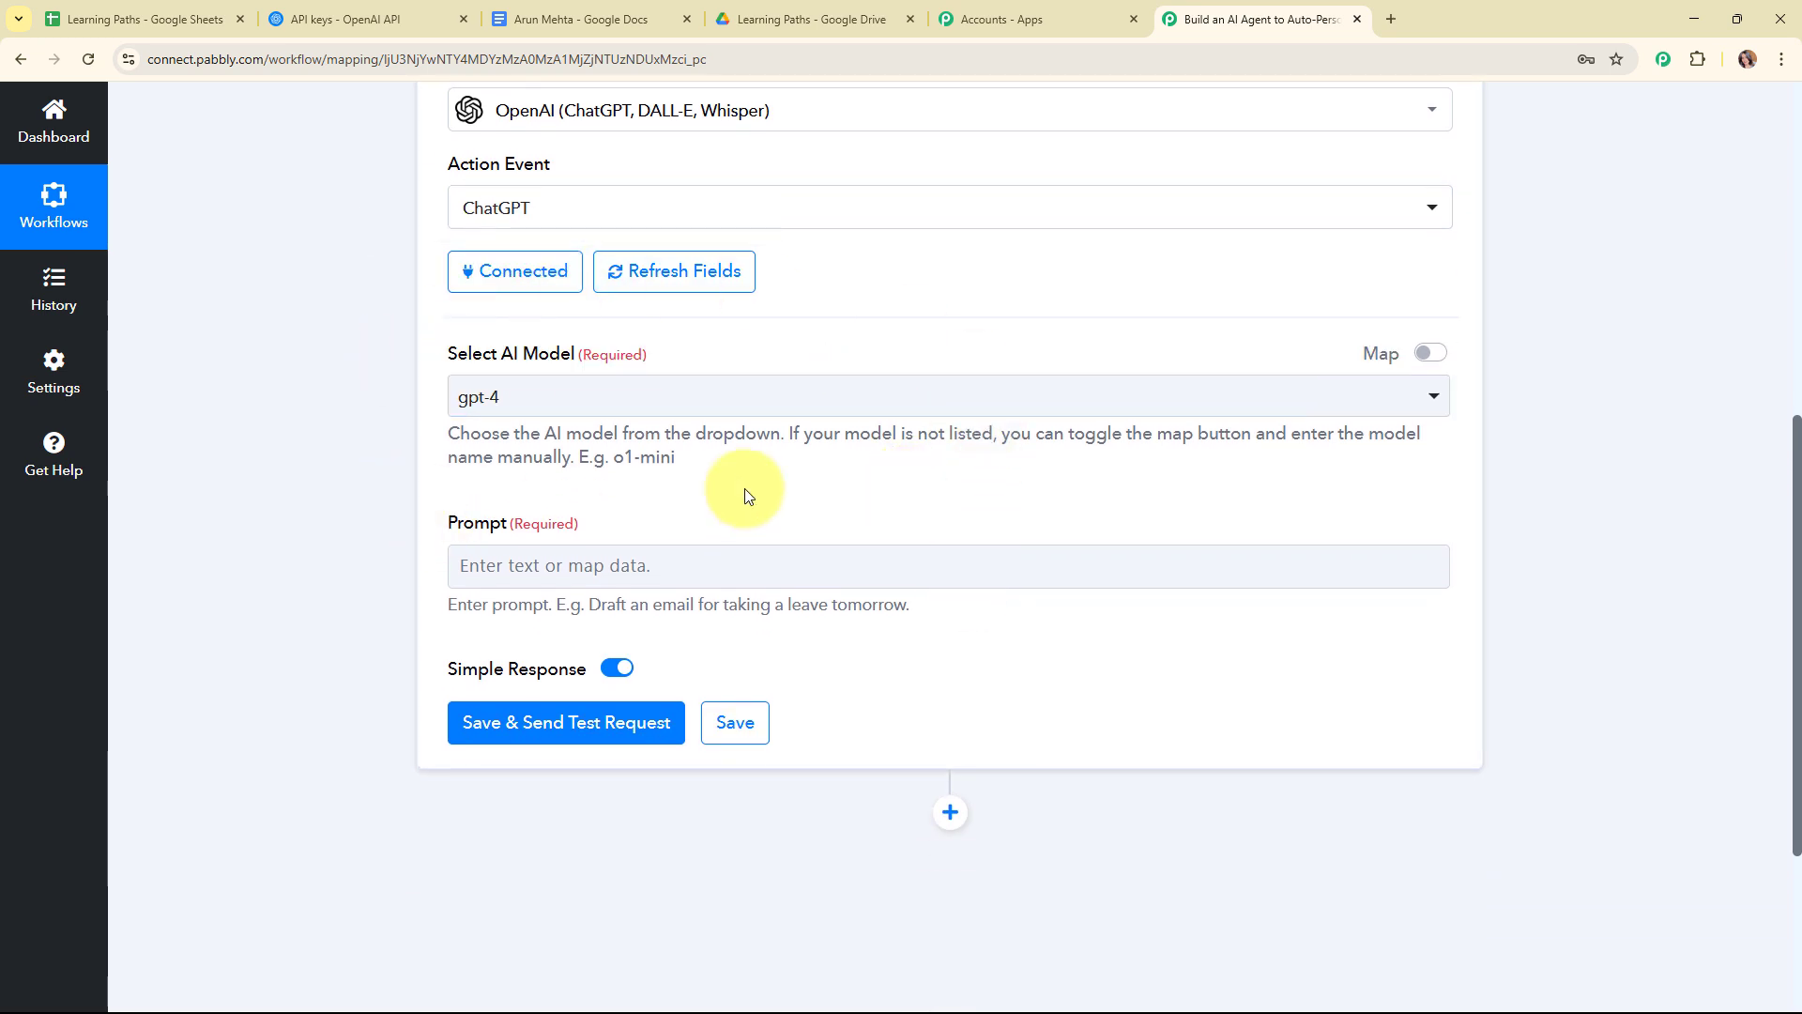
{"action": "left_click", "coordinate": [860, 402]}
{"action": "scroll", "coordinate": [885, 679], "scroll_direction": "down", "scroll_amount": 4}
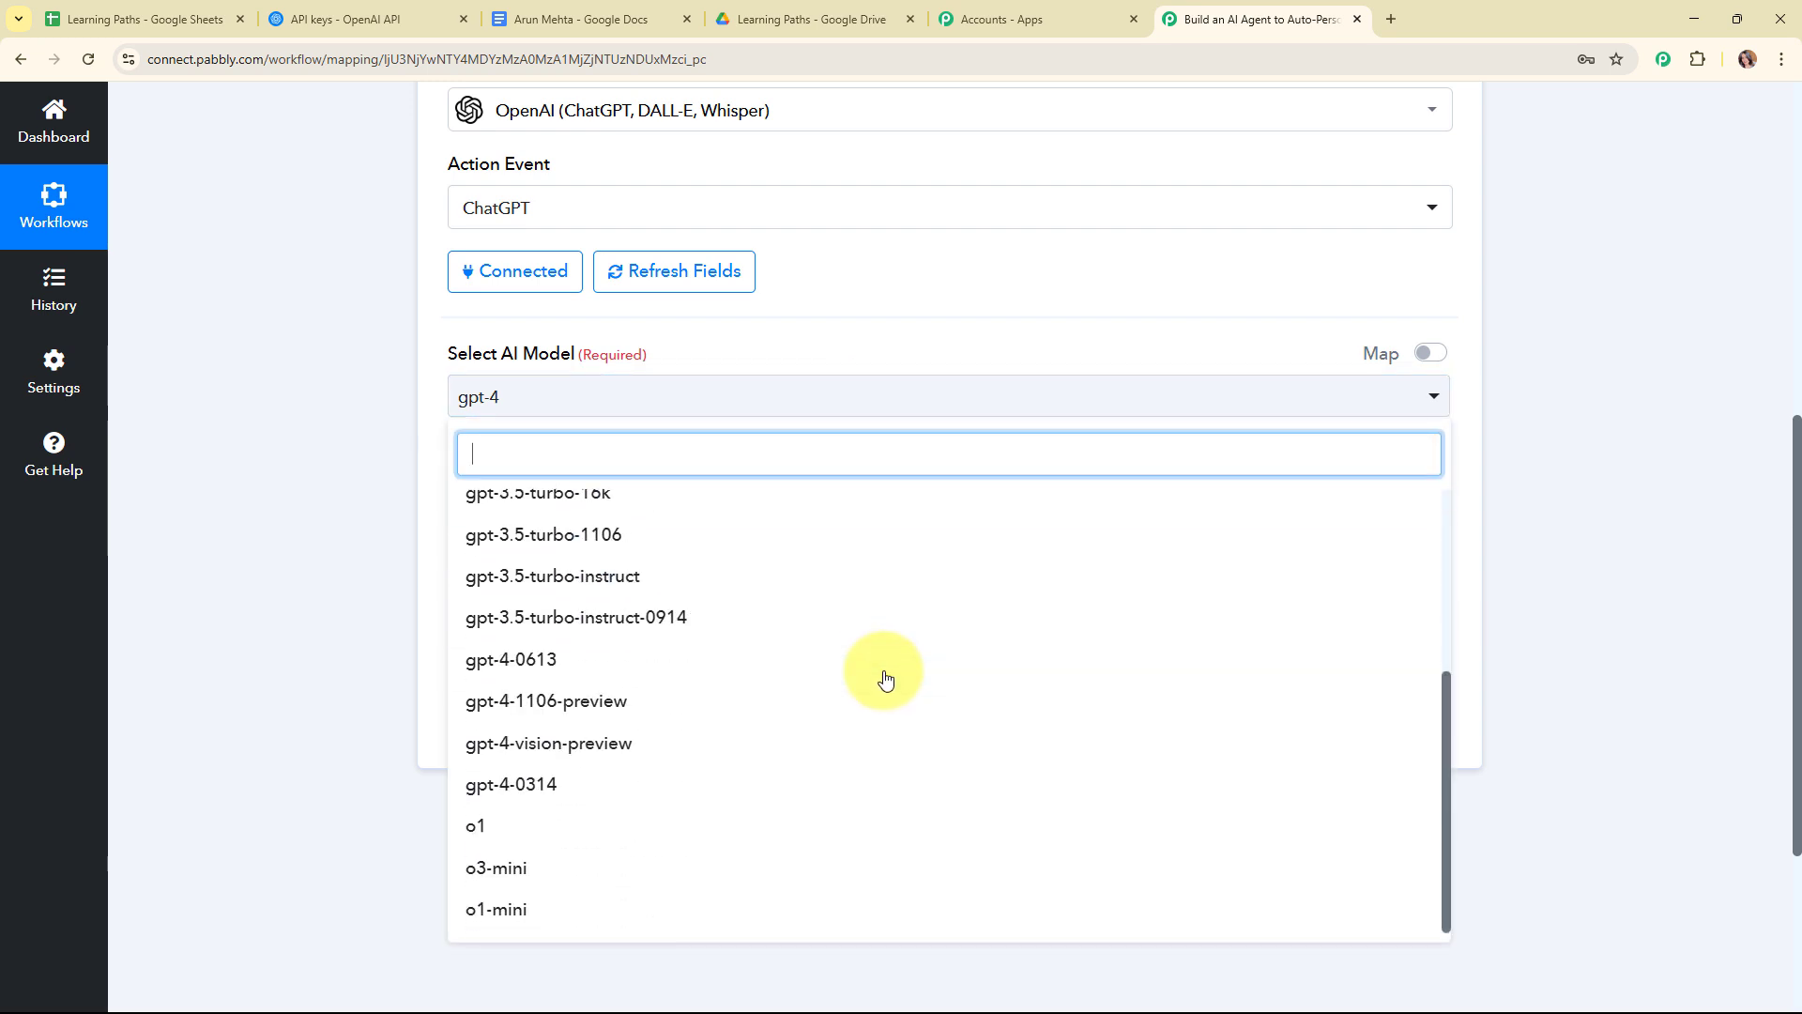
{"action": "scroll", "coordinate": [886, 678], "scroll_direction": "up", "scroll_amount": 5}
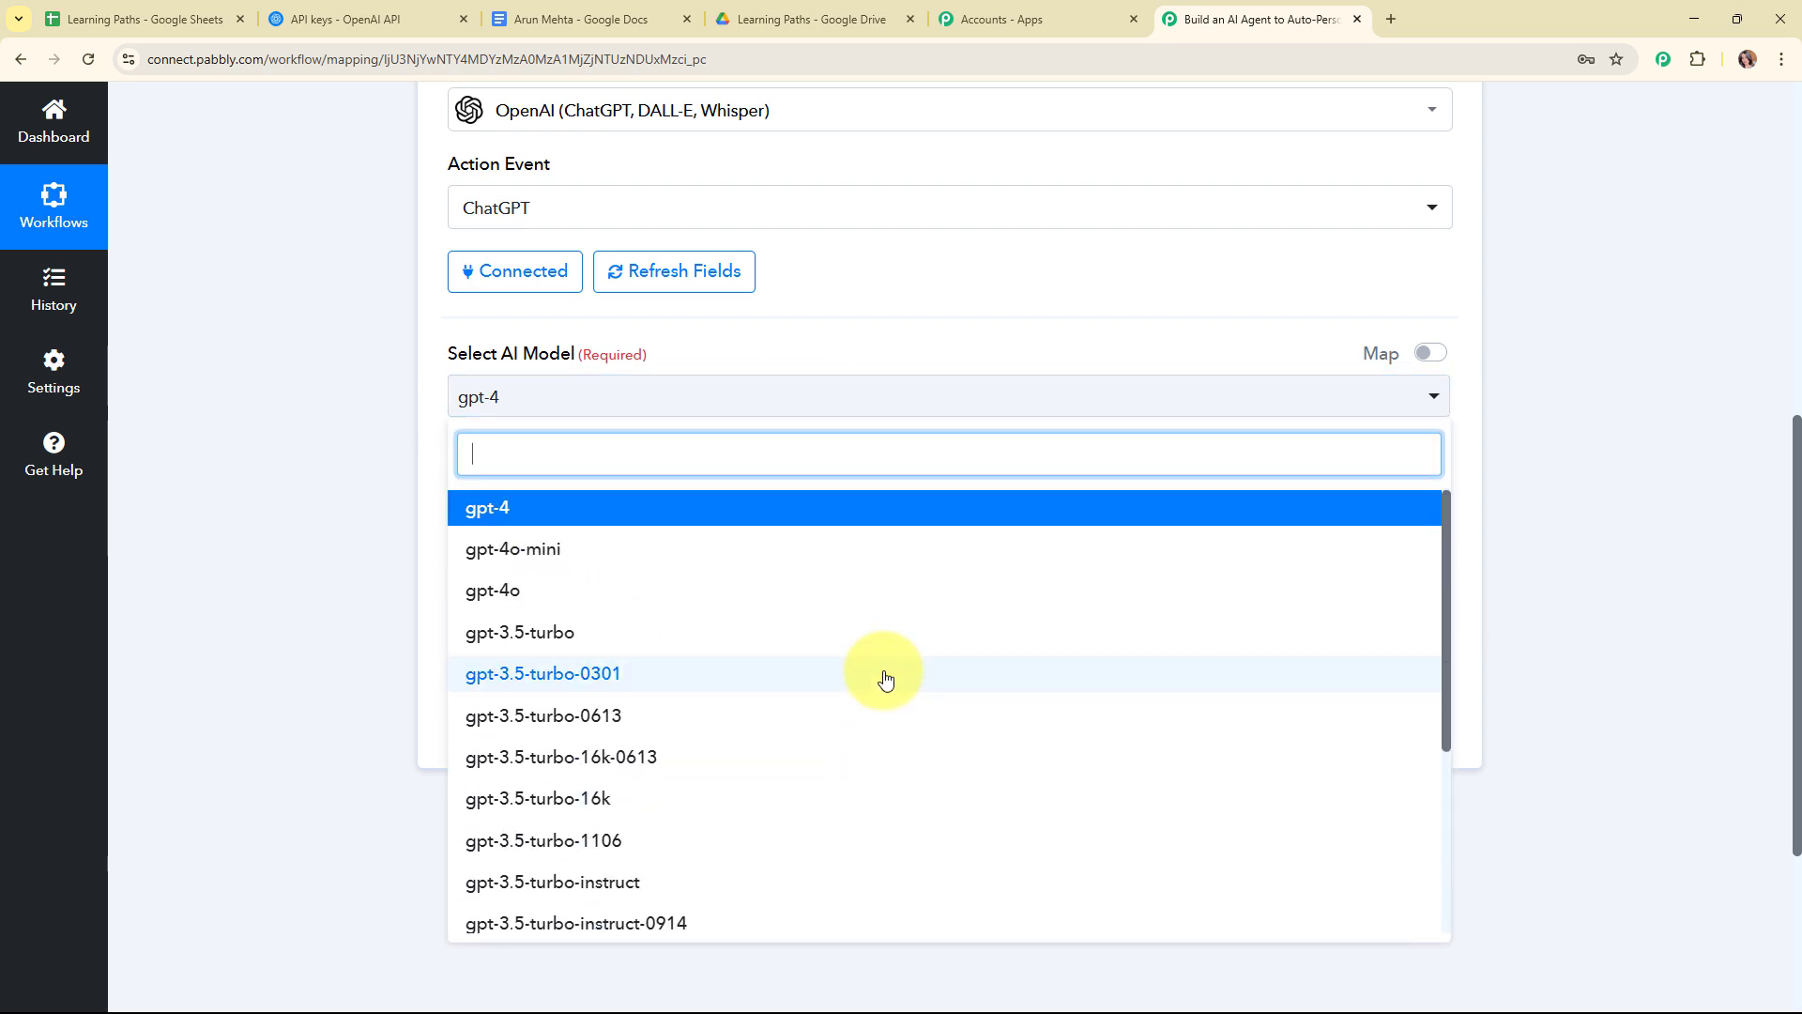
{"action": "left_click", "coordinate": [490, 508]}
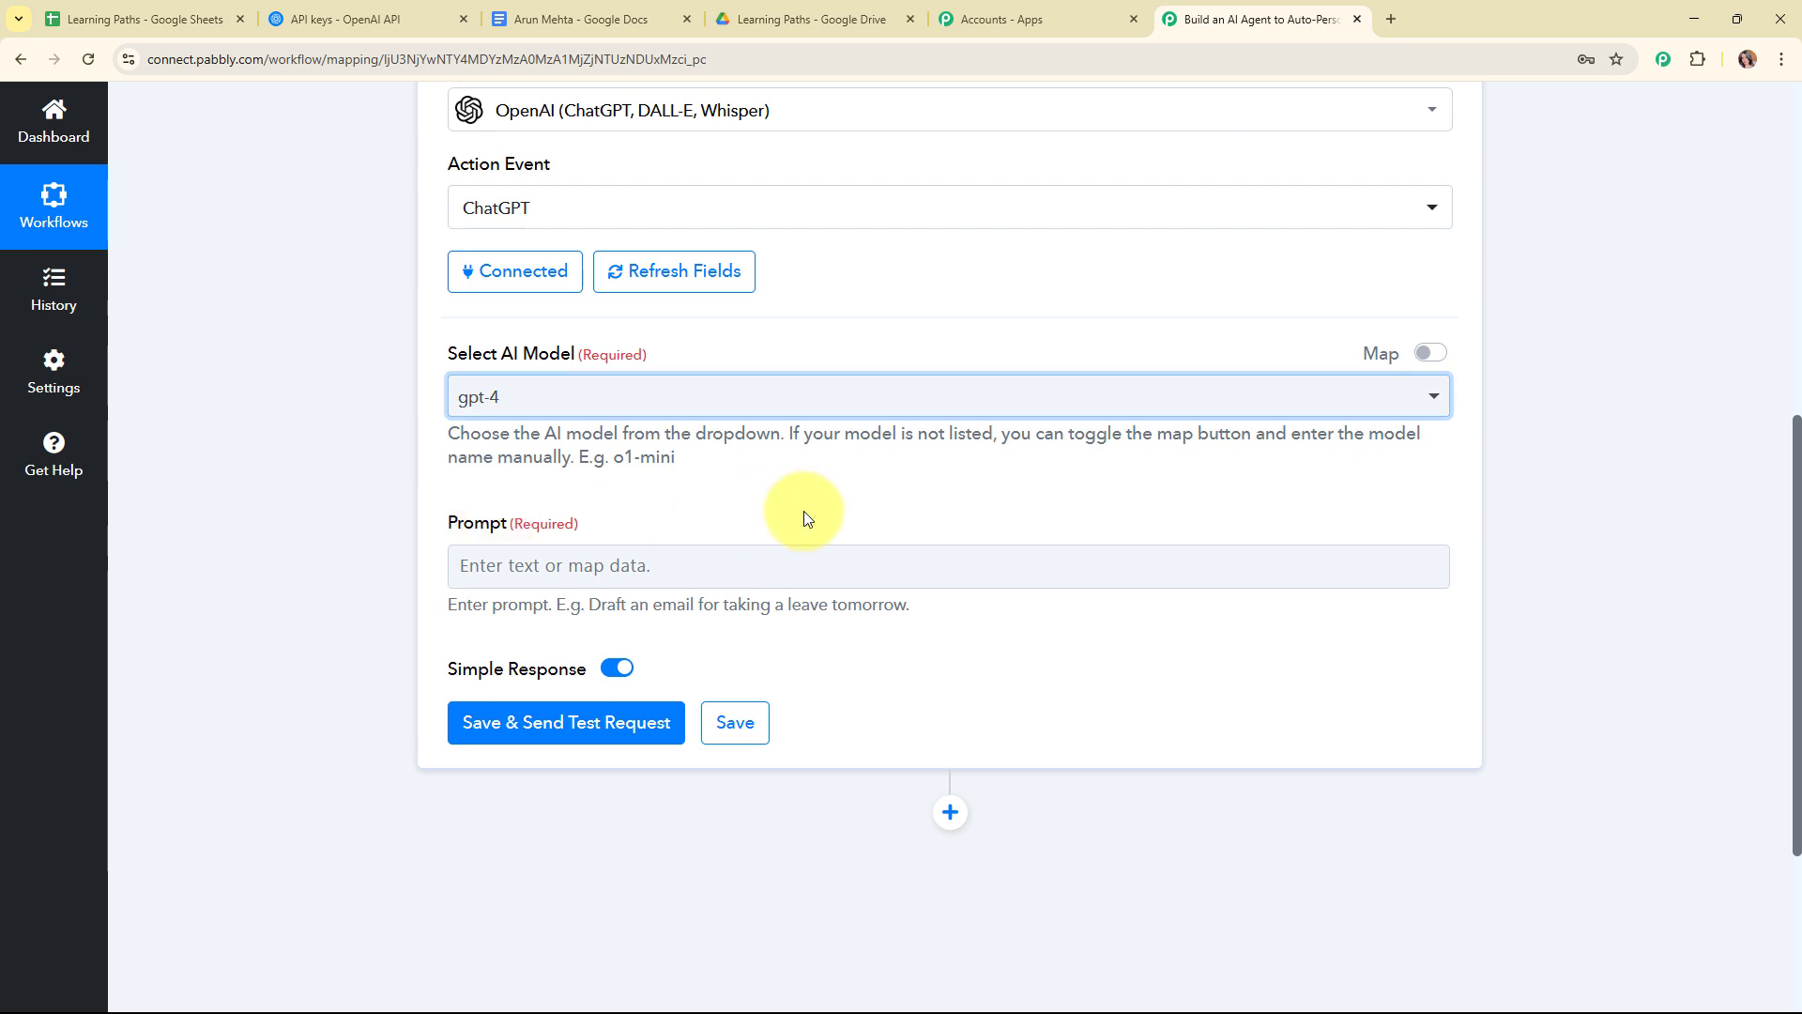
Paste the prompt requesting a personalized learning path of 5-6 numbered steps, with placeholders for name, skill level, interest, quiz score and learning goals.
{"action": "scroll", "coordinate": [804, 518], "scroll_direction": "down", "scroll_amount": 1}
{"action": "left_click_drag", "start_coordinate": [447, 428], "coordinate": [664, 434]}
{"action": "left_click", "coordinate": [666, 430]}
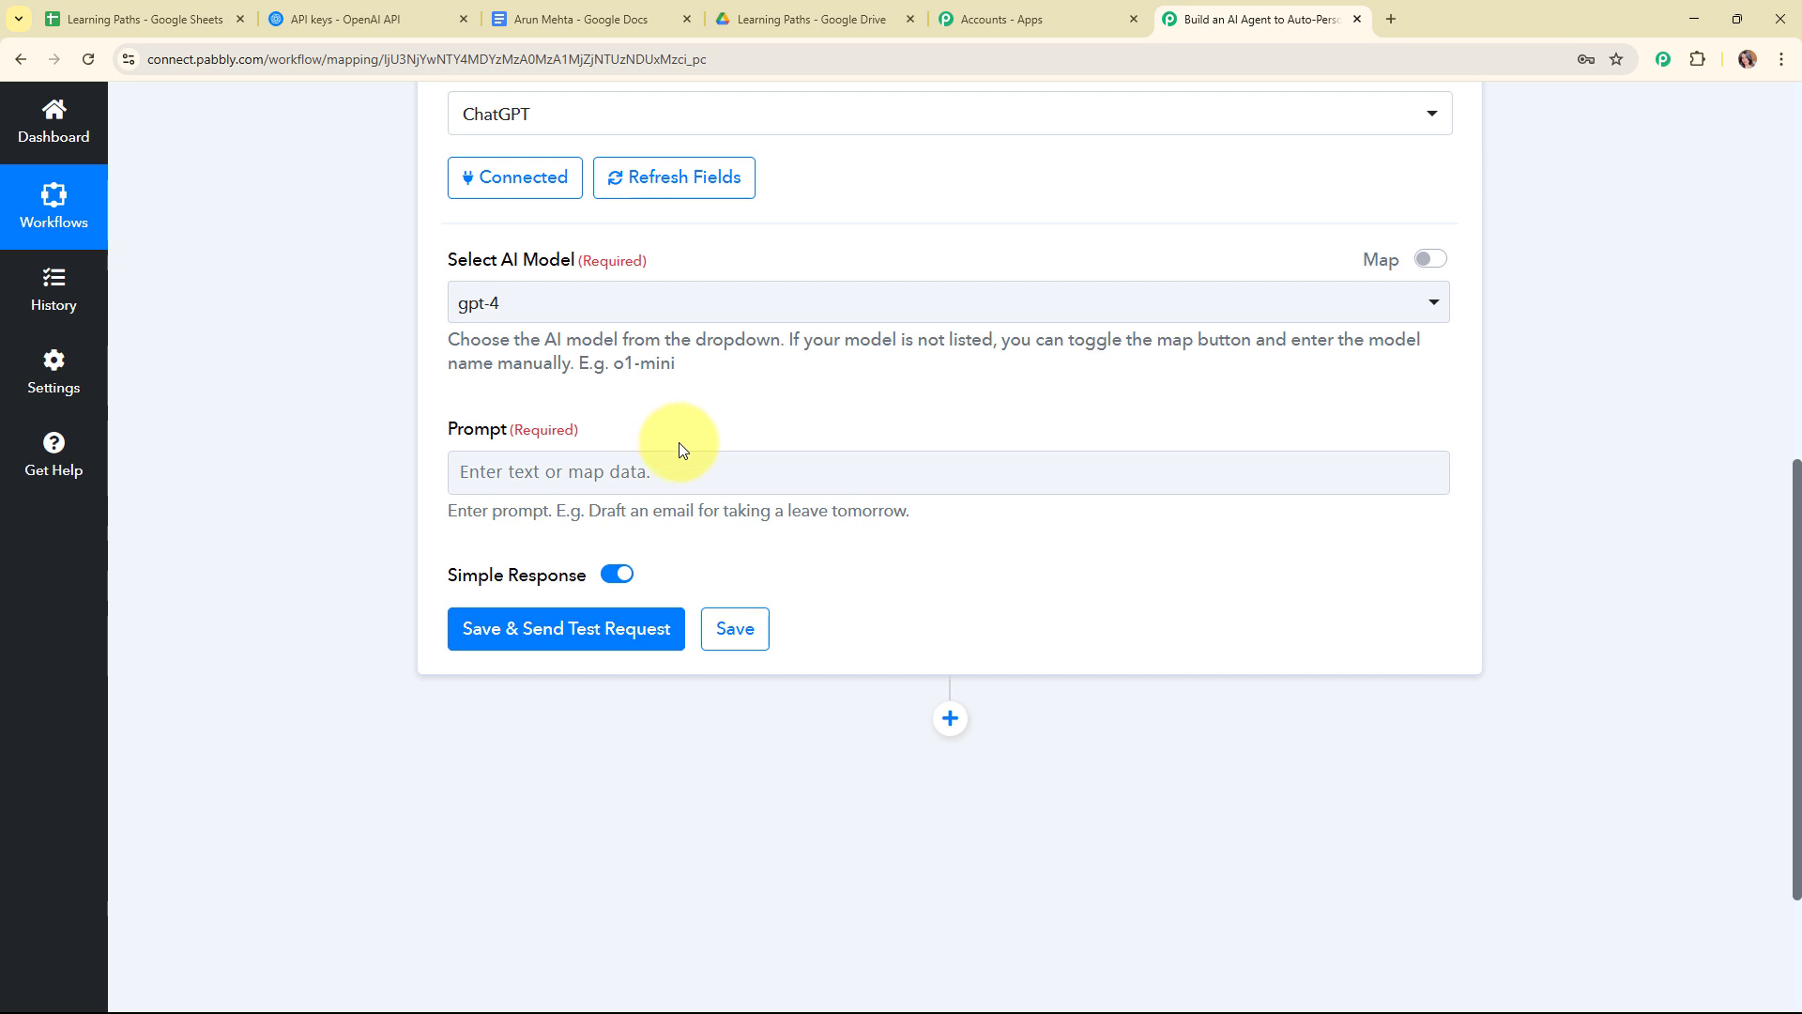
{"action": "left_click", "coordinate": [475, 467]}
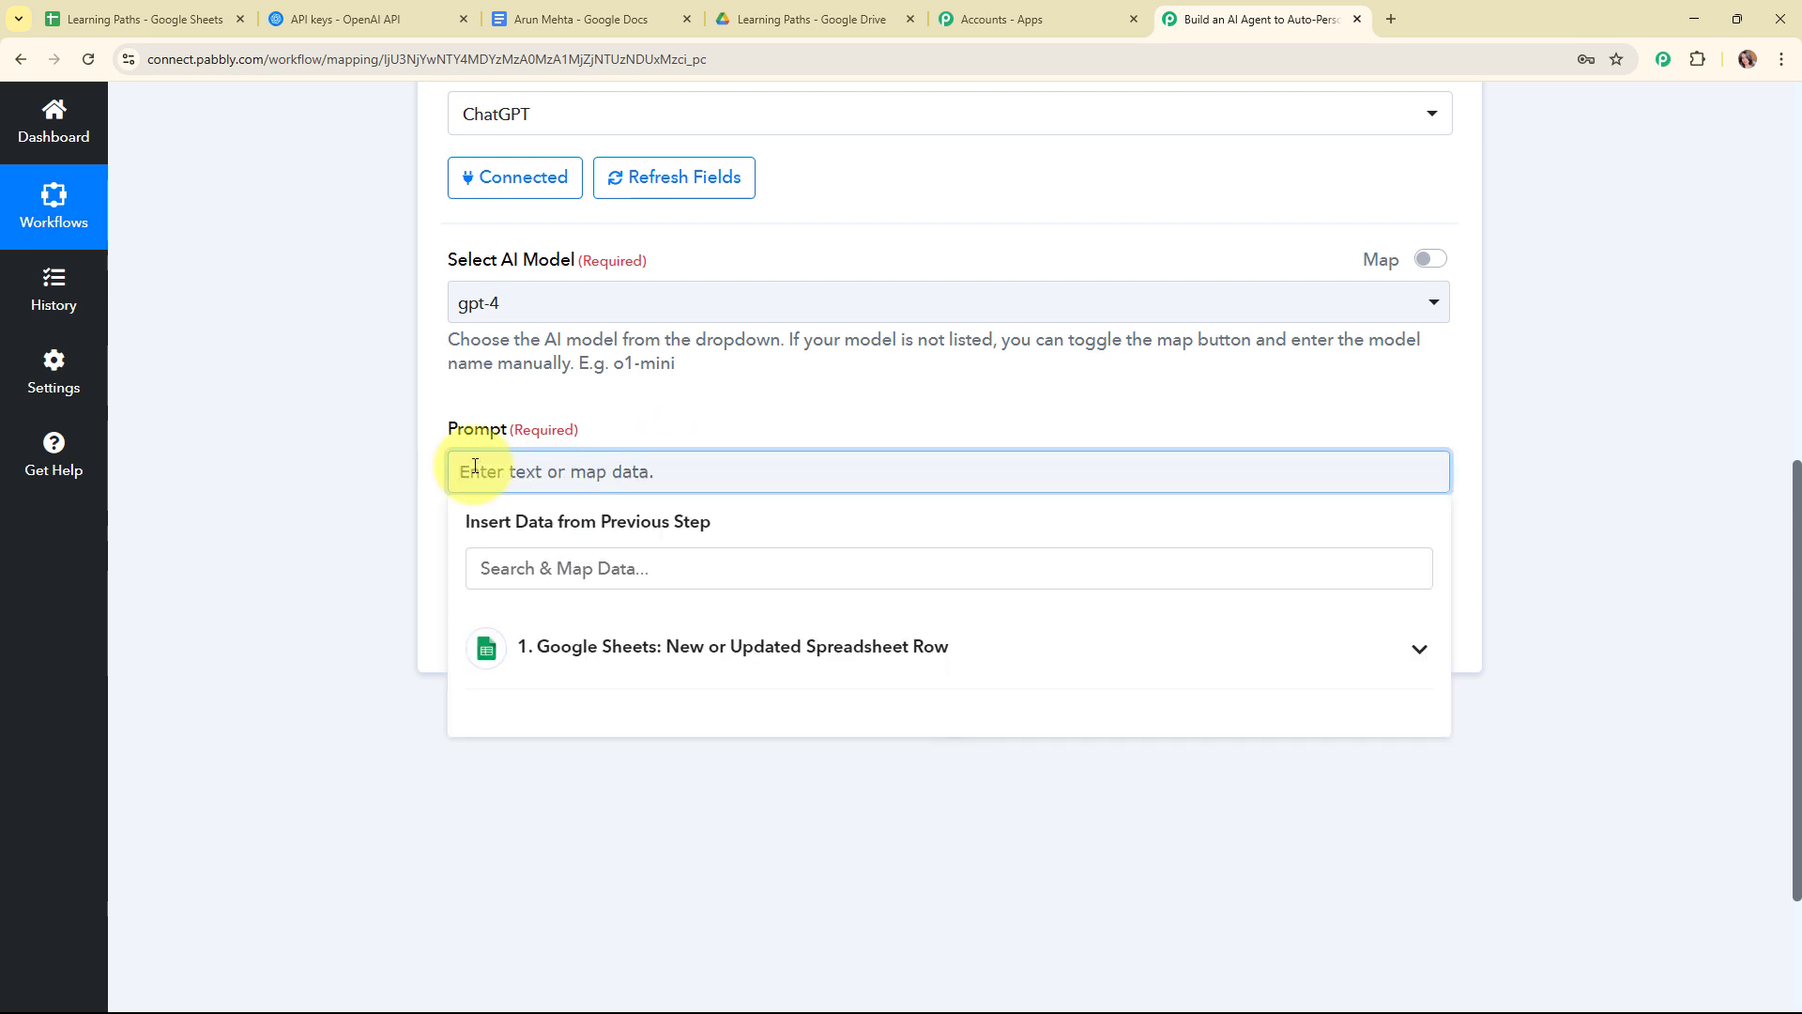
{"action": "key", "text": "ctrl+v"}
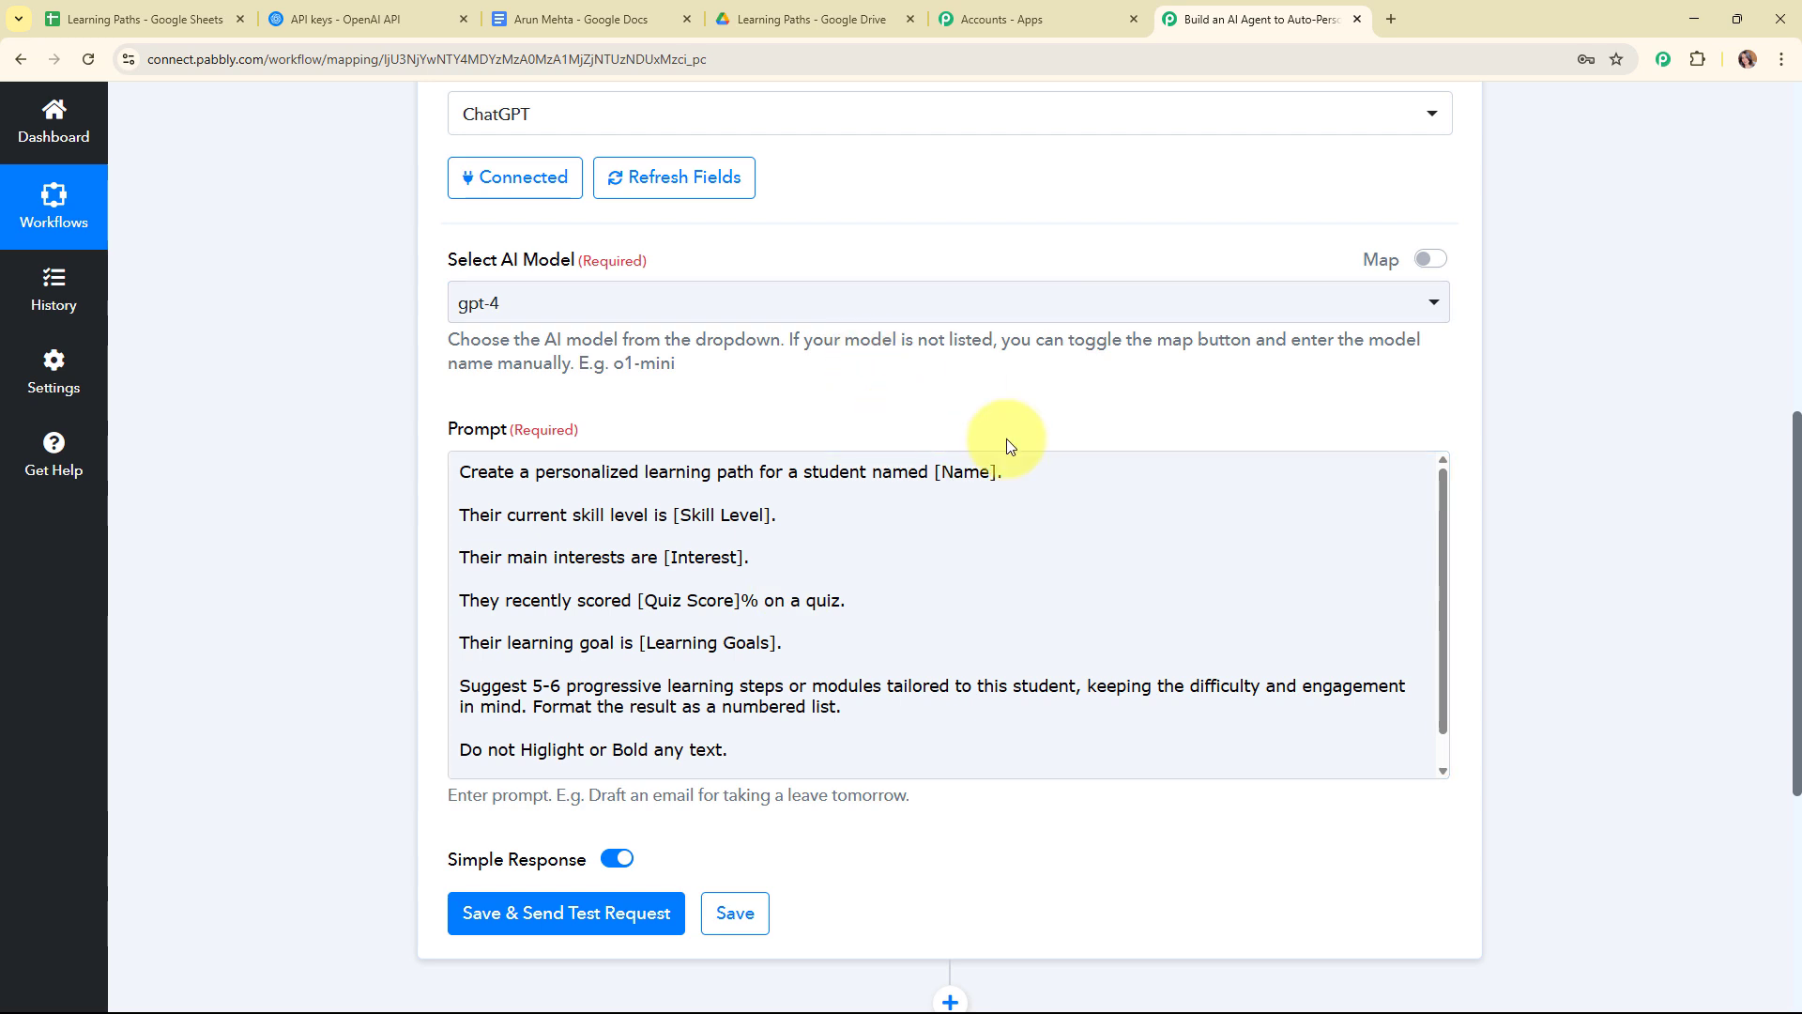
{"action": "scroll", "coordinate": [1596, 477], "scroll_direction": "down", "scroll_amount": 2}
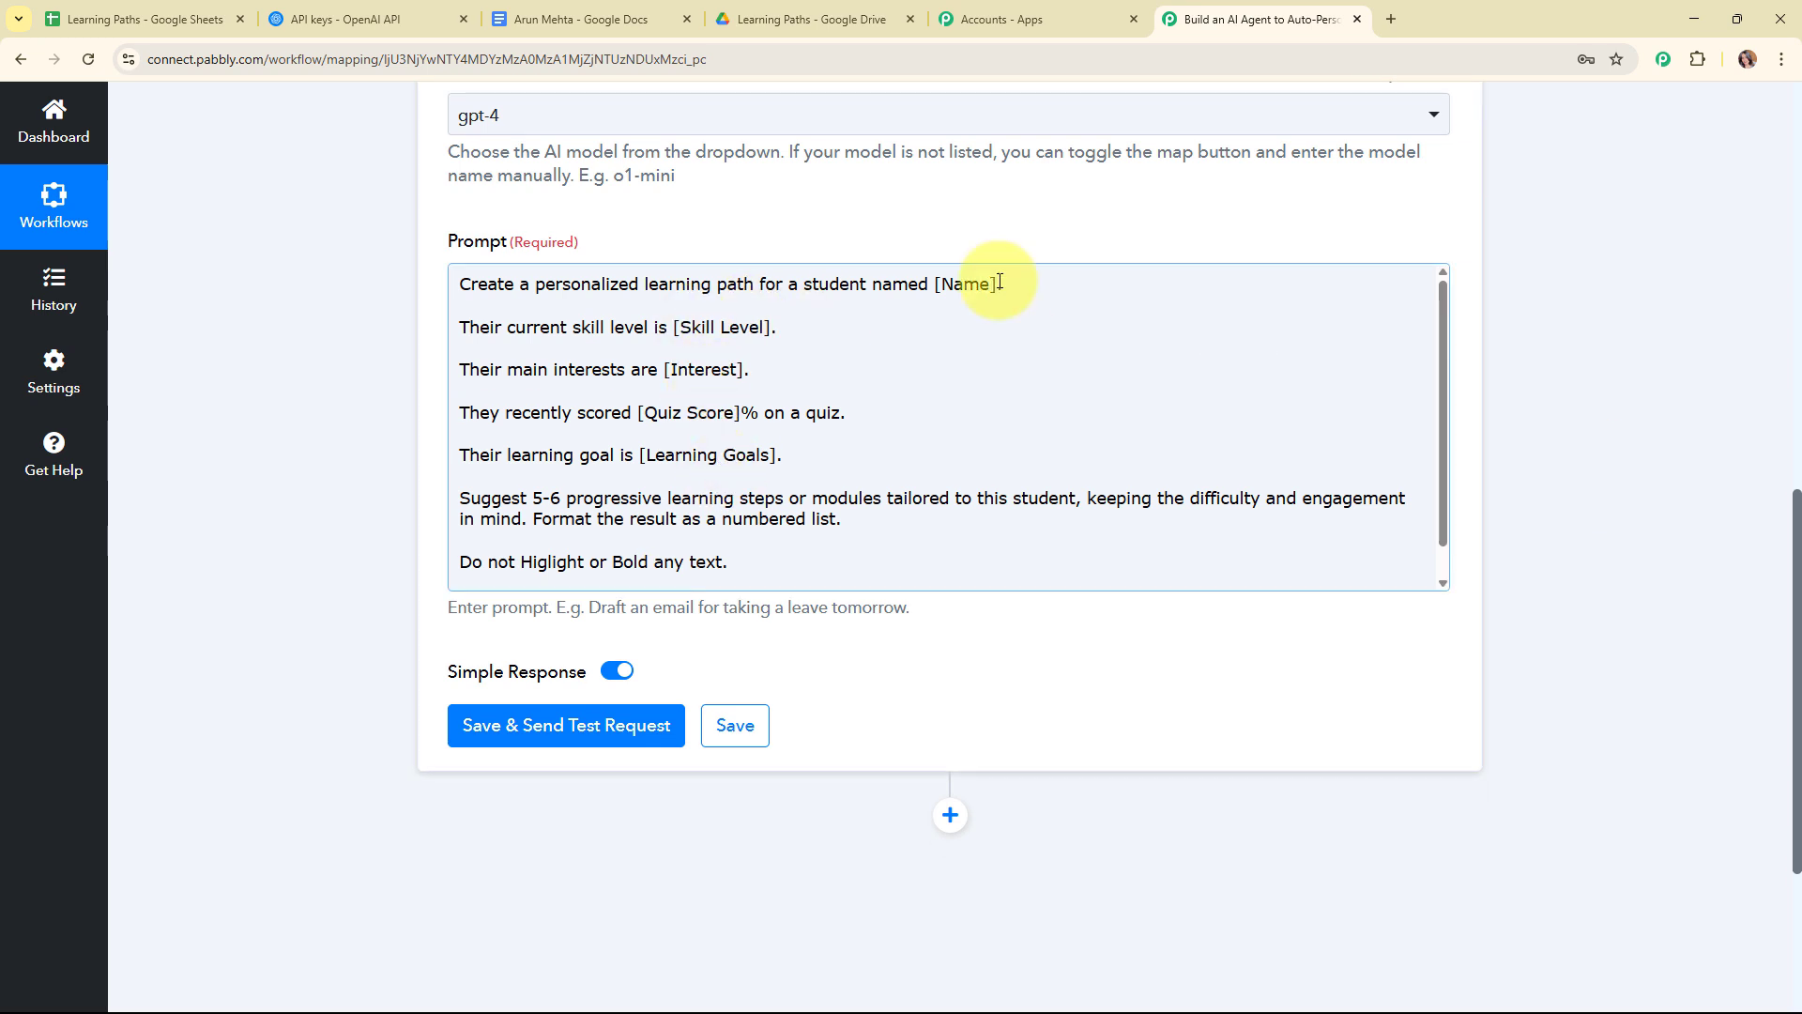
Replace the prompt's [Name] and [Skill Level] placeholders with the Name and Skill Level fields from the Google Sheets trigger.
{"action": "left_click_drag", "start_coordinate": [1000, 282], "coordinate": [936, 284]}
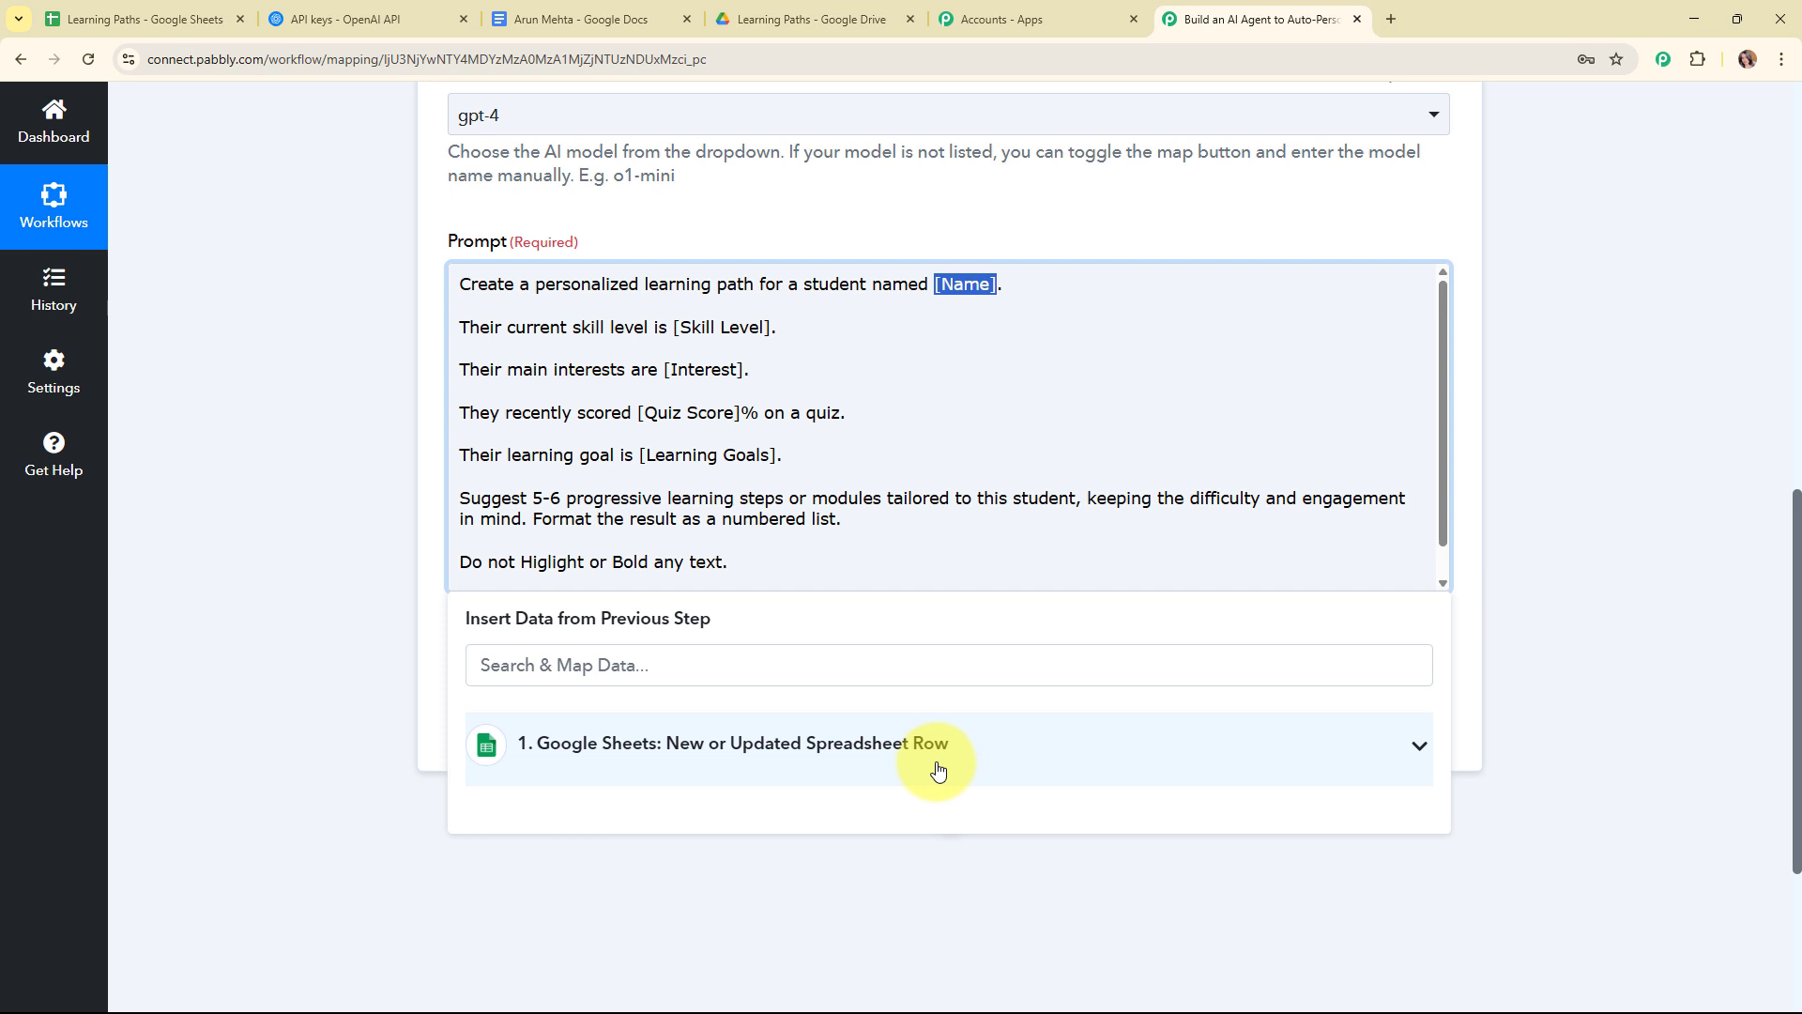
{"action": "left_click", "coordinate": [1414, 755]}
{"action": "scroll", "coordinate": [1652, 640], "scroll_direction": "down", "scroll_amount": 3}
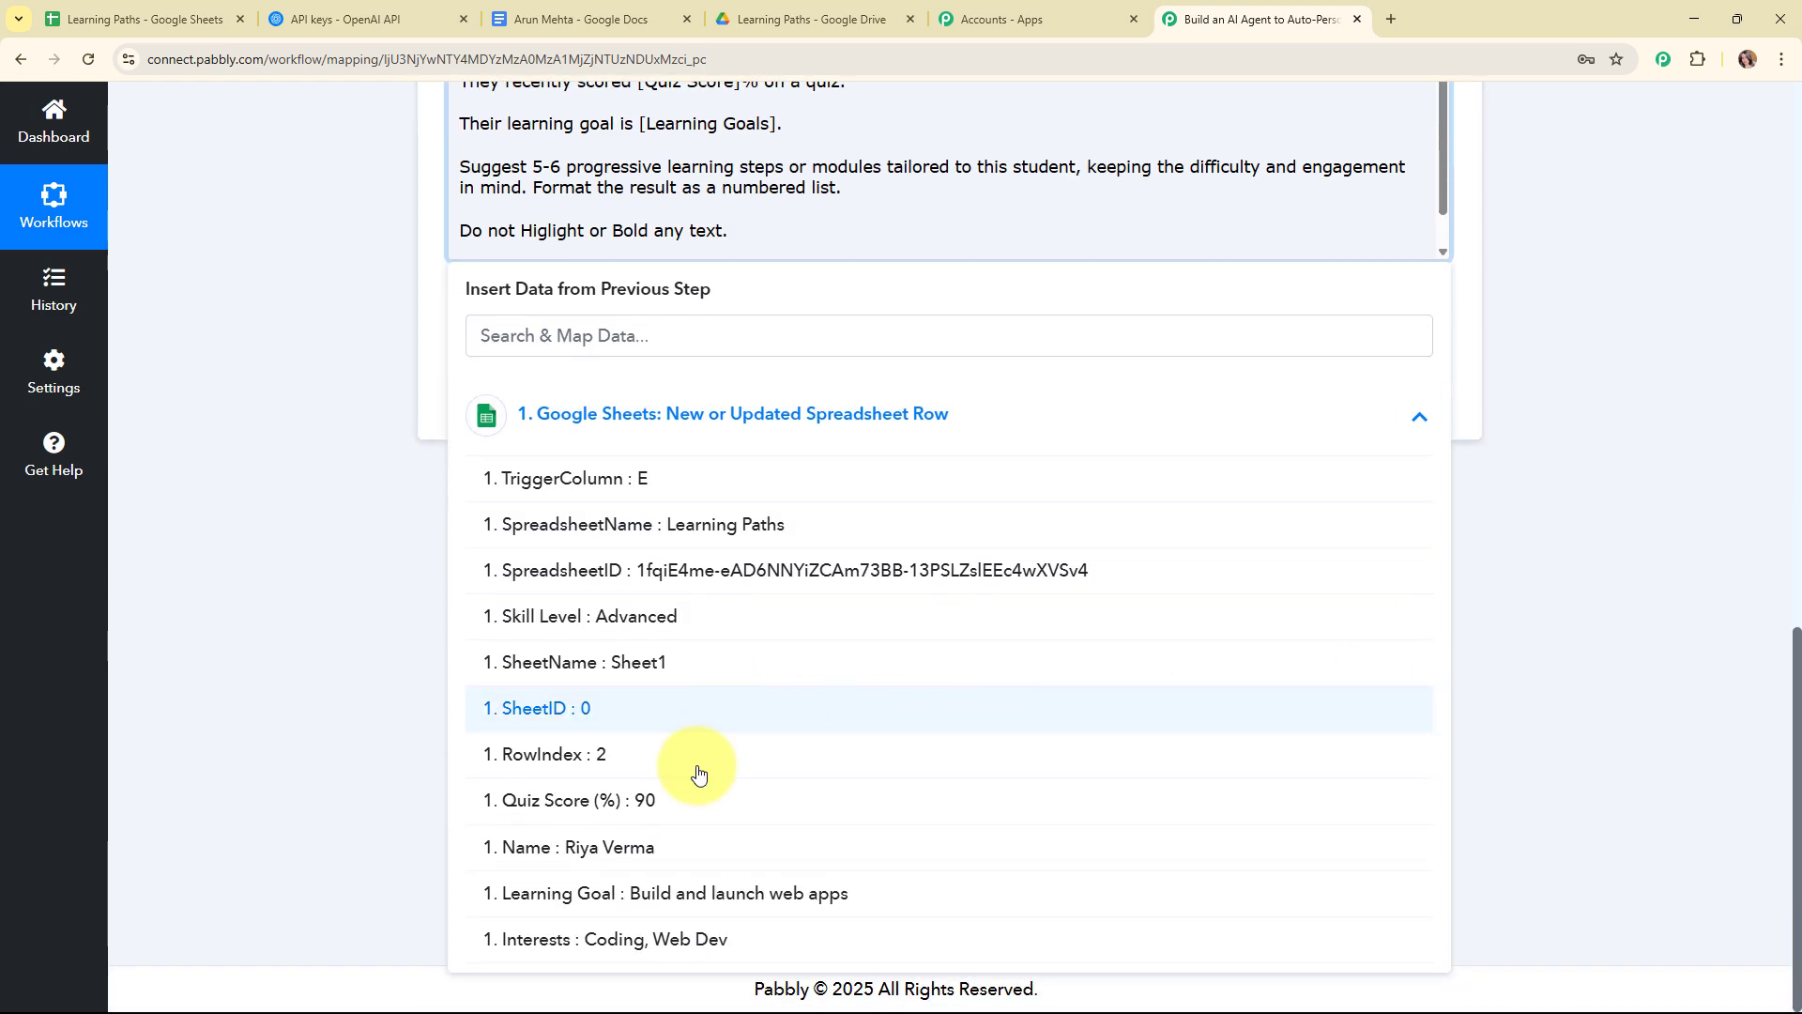
{"action": "left_click", "coordinate": [693, 840]}
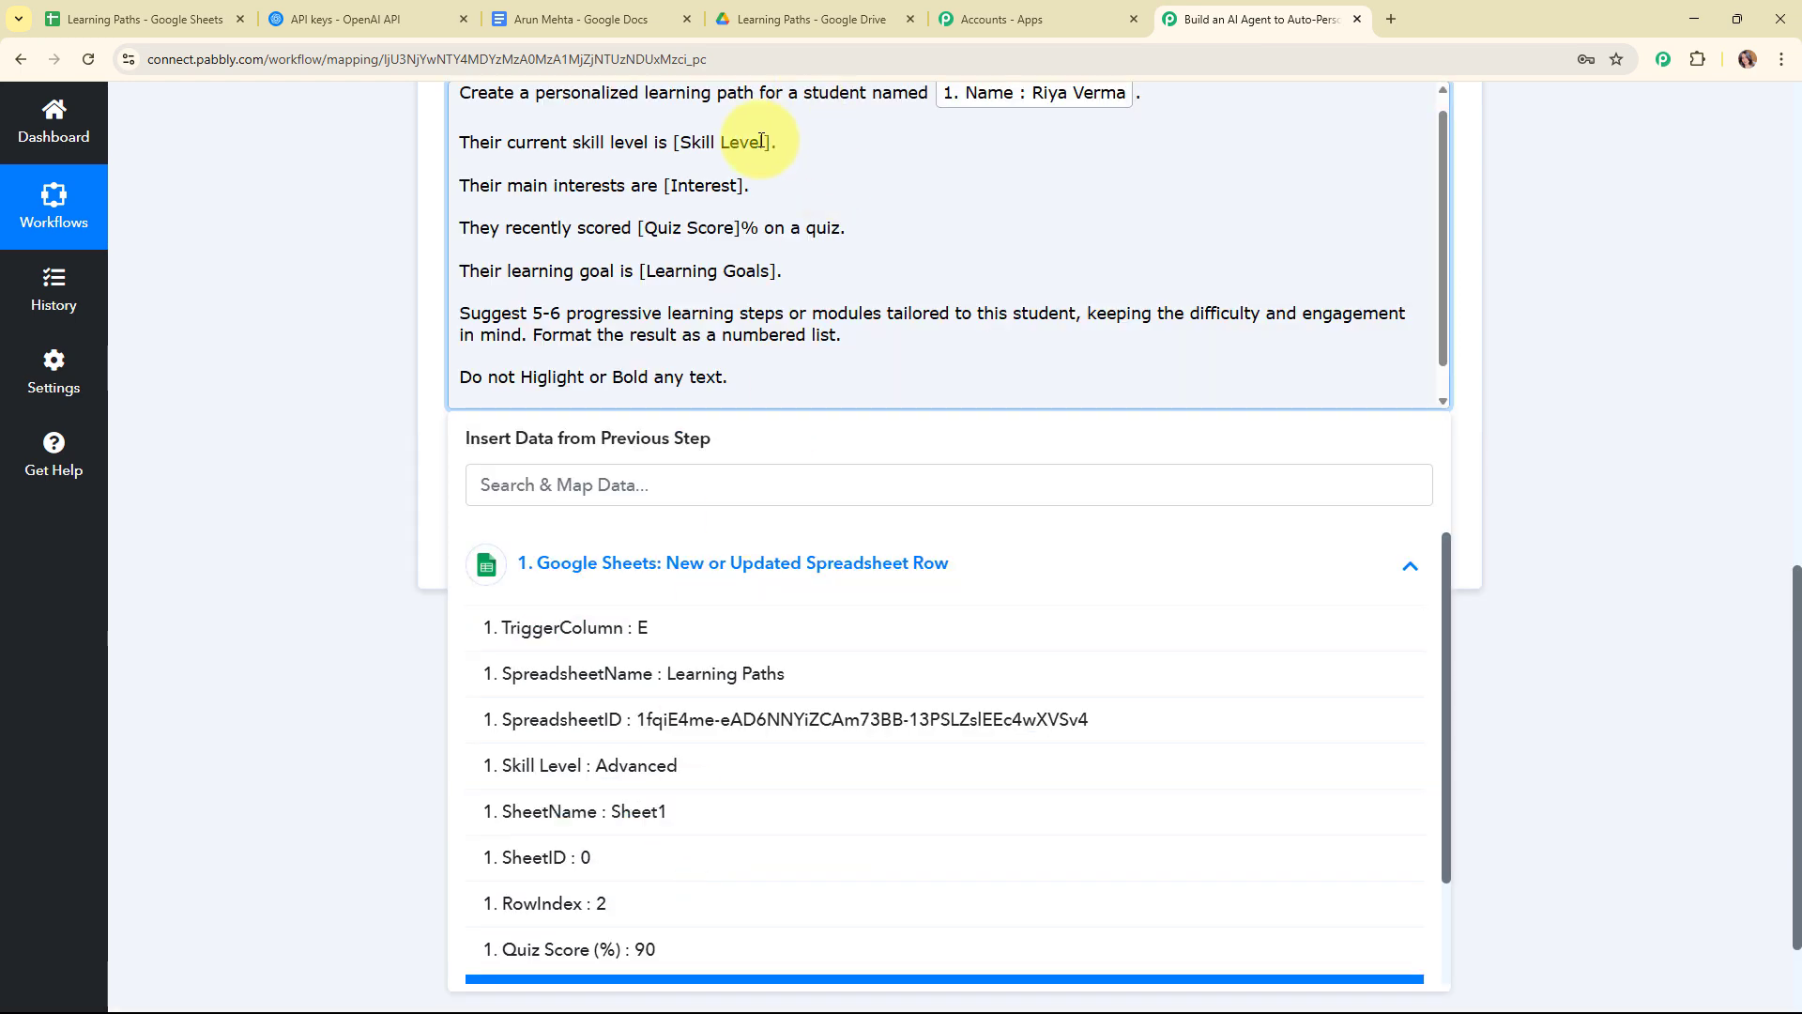
{"action": "left_click_drag", "start_coordinate": [773, 141], "coordinate": [673, 142]}
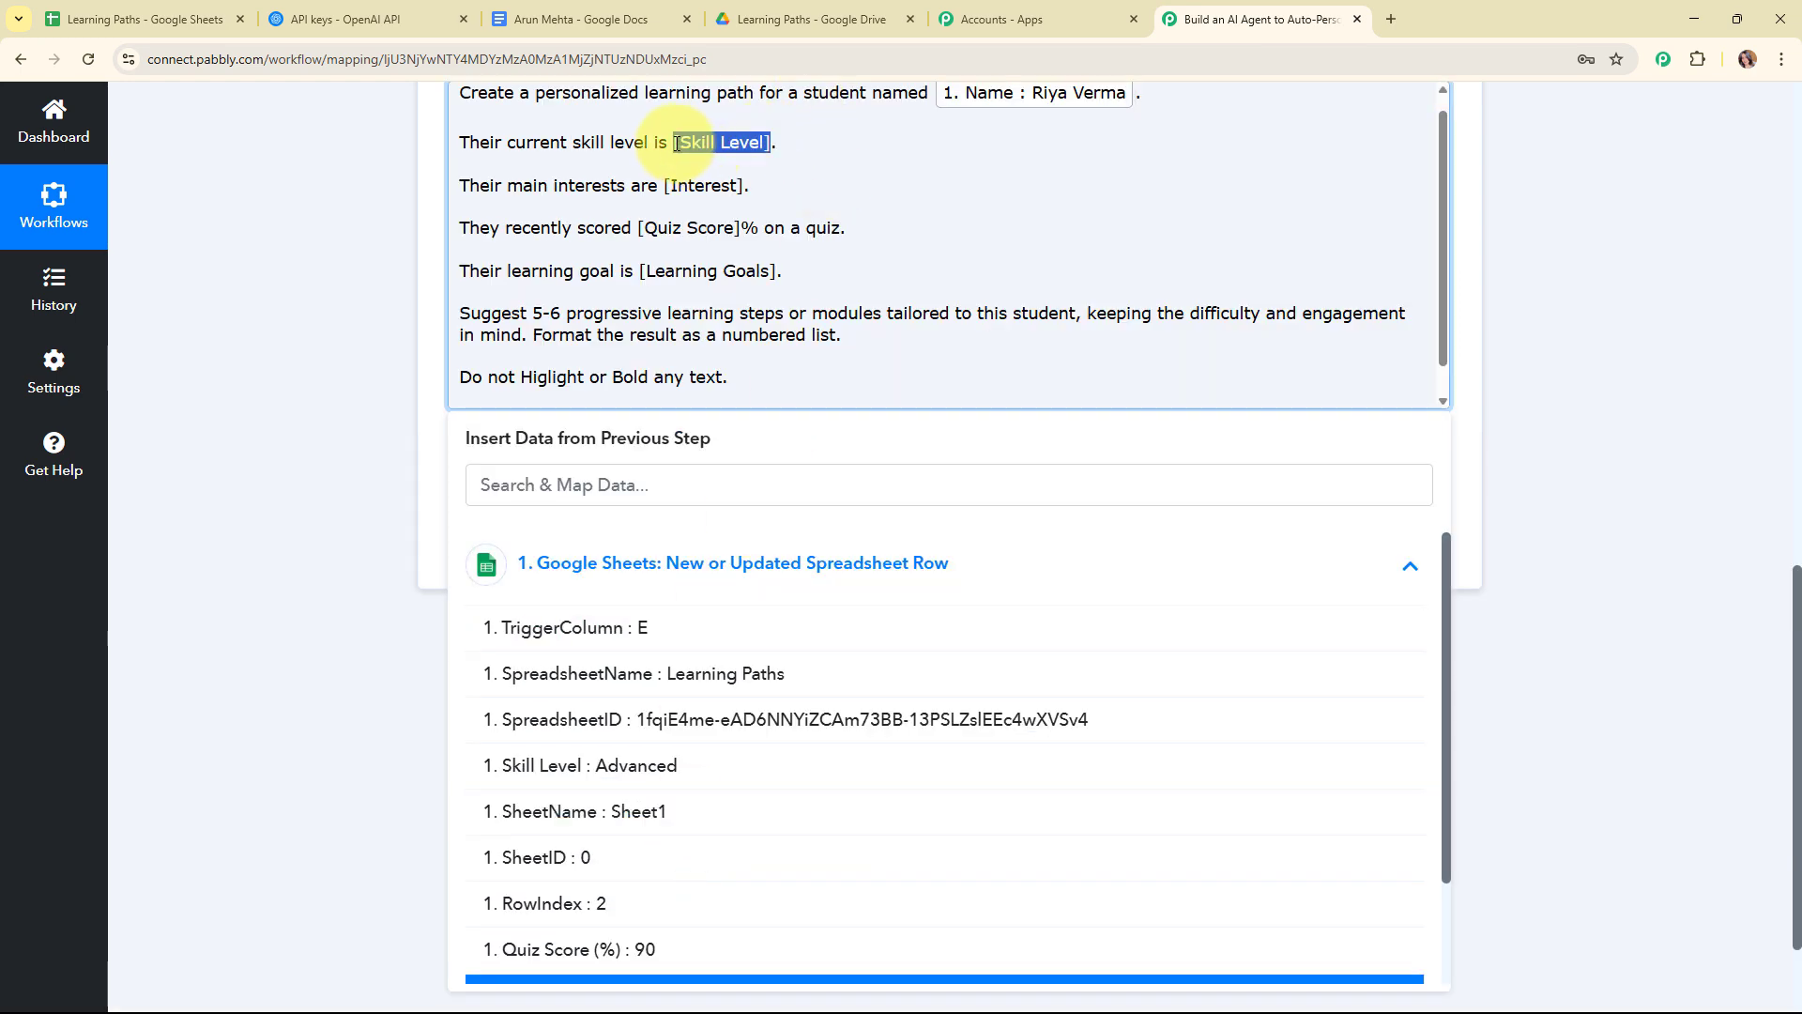
{"action": "left_click", "coordinate": [601, 765]}
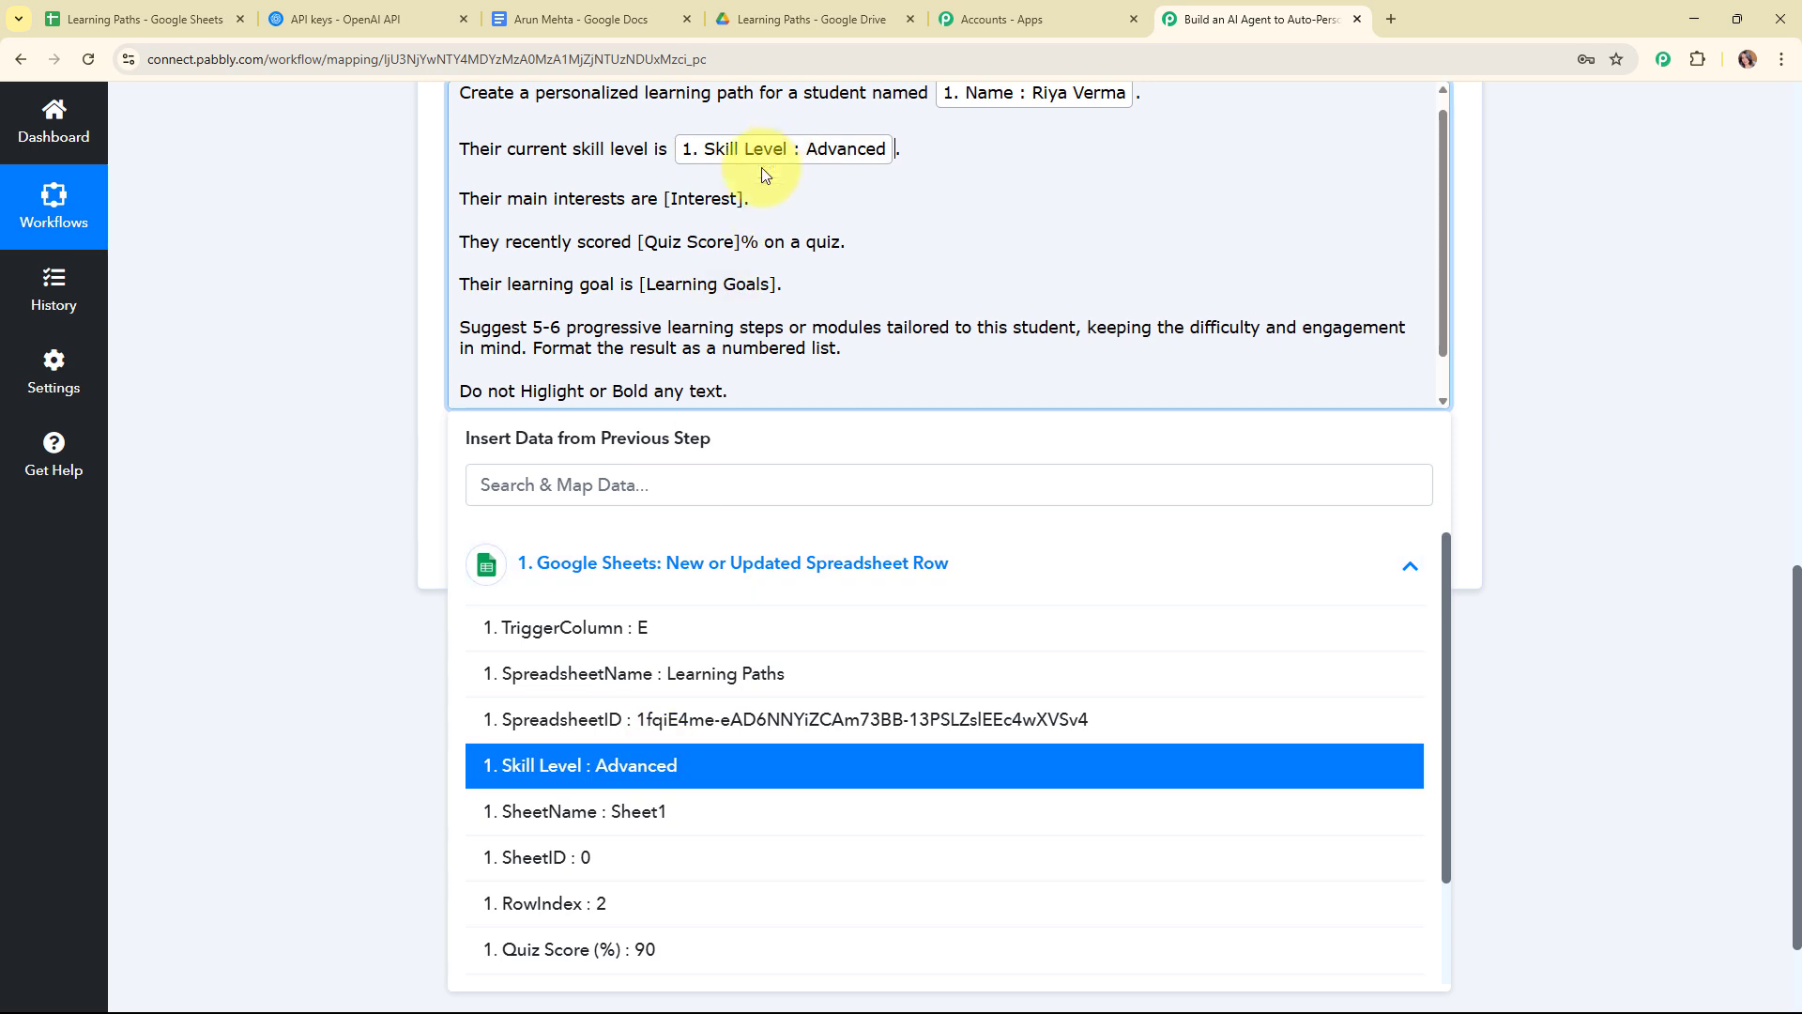
Replace the prompt's [Interest], [Quiz Score] and [Learning Goals] placeholders with the trigger's Interests, Quiz Score (%) and Learning Goal fields.
{"action": "left_click_drag", "start_coordinate": [749, 199], "coordinate": [667, 201]}
{"action": "scroll", "coordinate": [683, 751], "scroll_direction": "down", "scroll_amount": 2}
{"action": "left_click", "coordinate": [605, 959]}
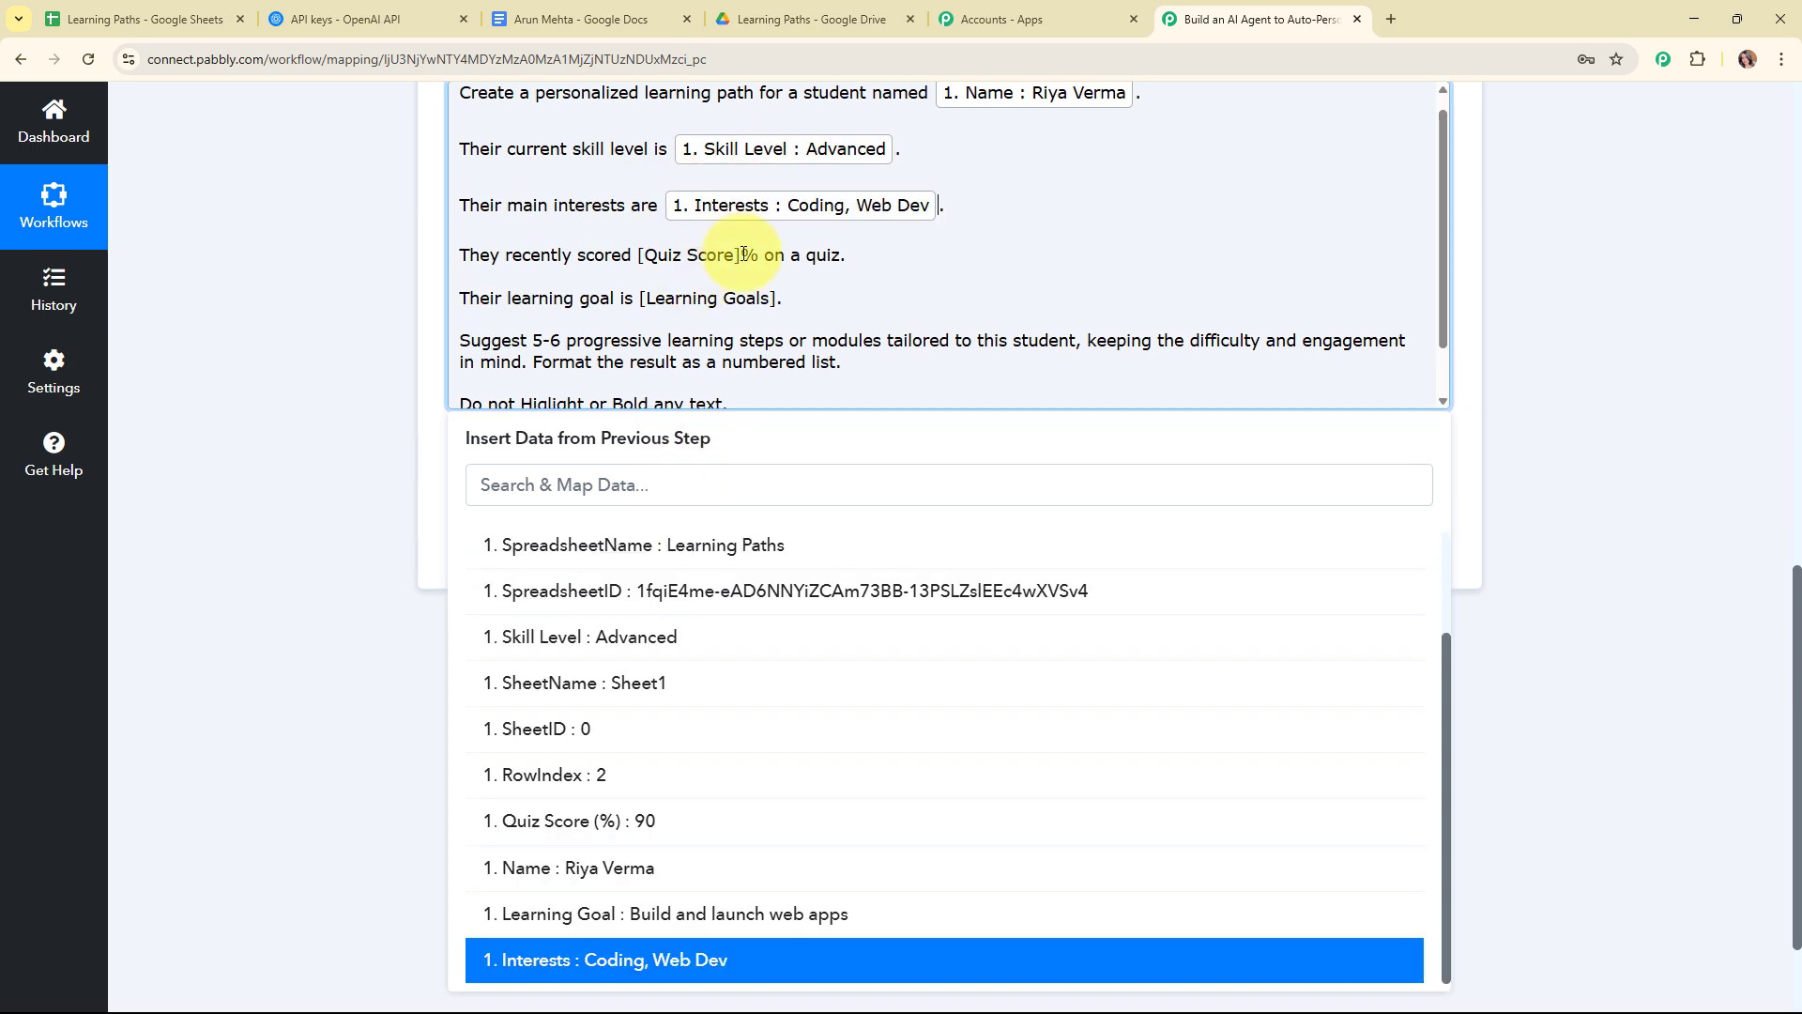
{"action": "left_click_drag", "start_coordinate": [741, 255], "coordinate": [638, 257]}
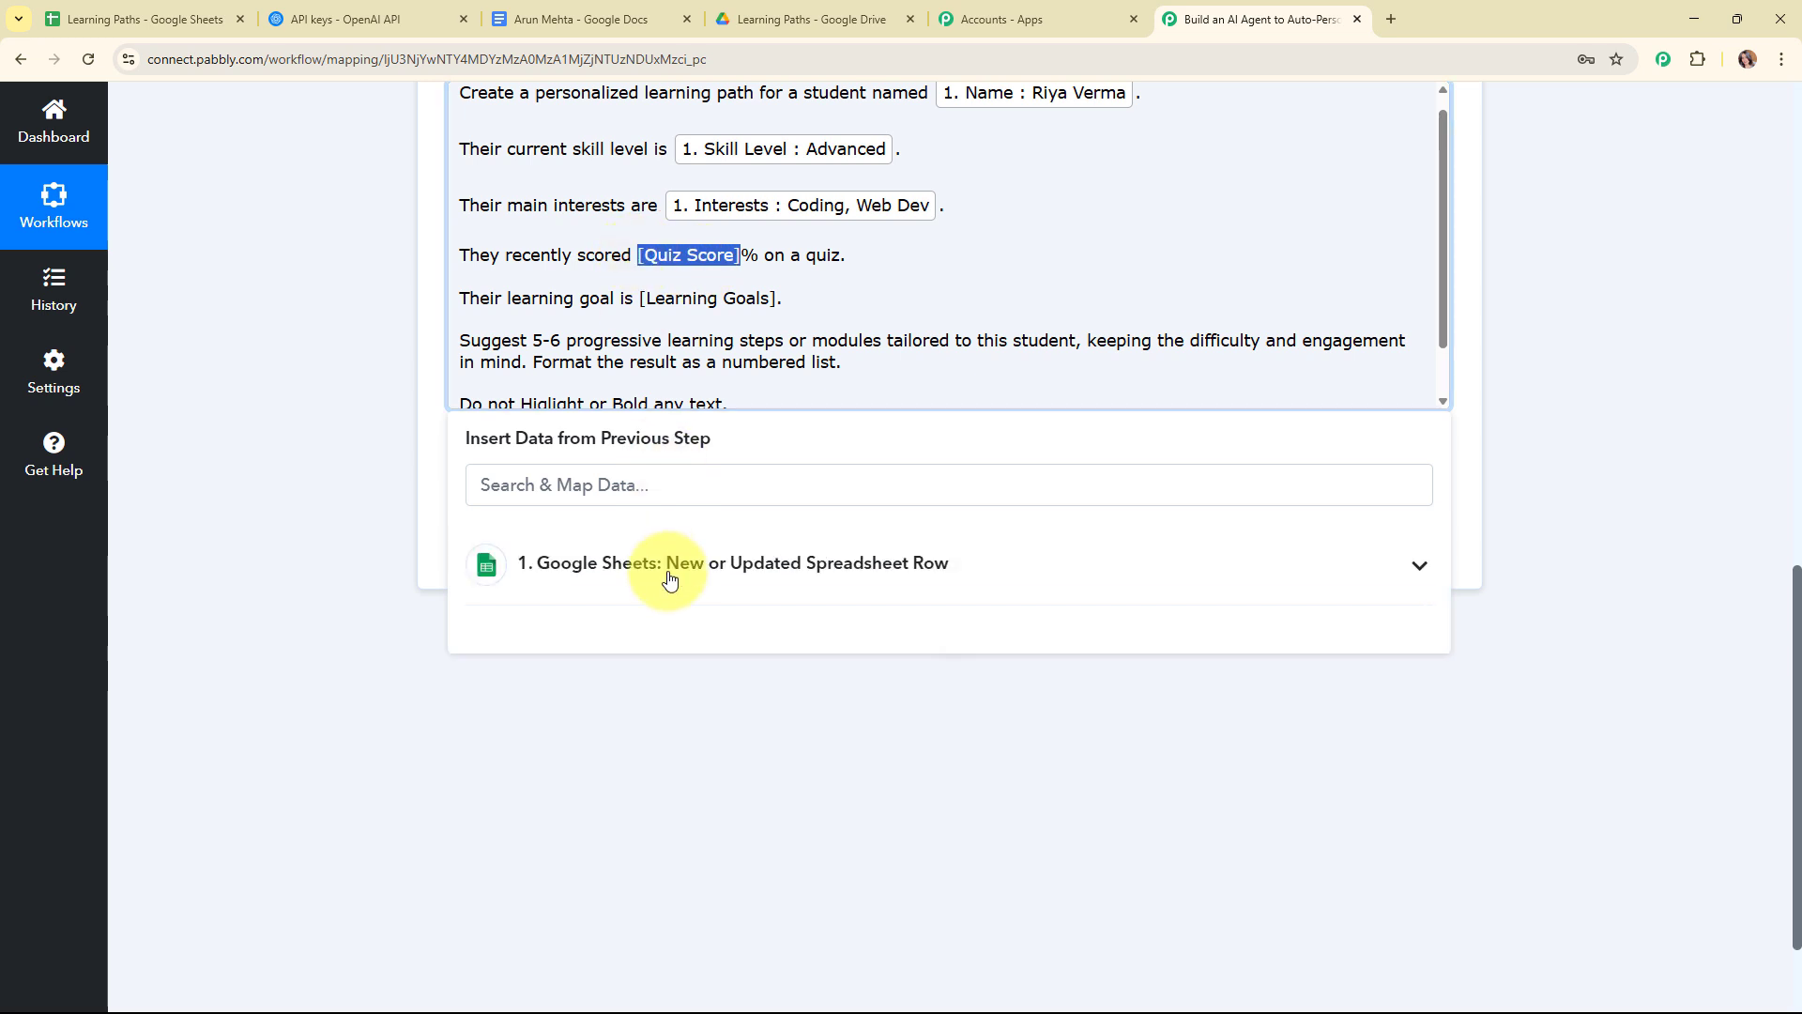
{"action": "left_click", "coordinate": [664, 571]}
{"action": "scroll", "coordinate": [641, 813], "scroll_direction": "down", "scroll_amount": 1}
{"action": "left_click", "coordinate": [641, 819]}
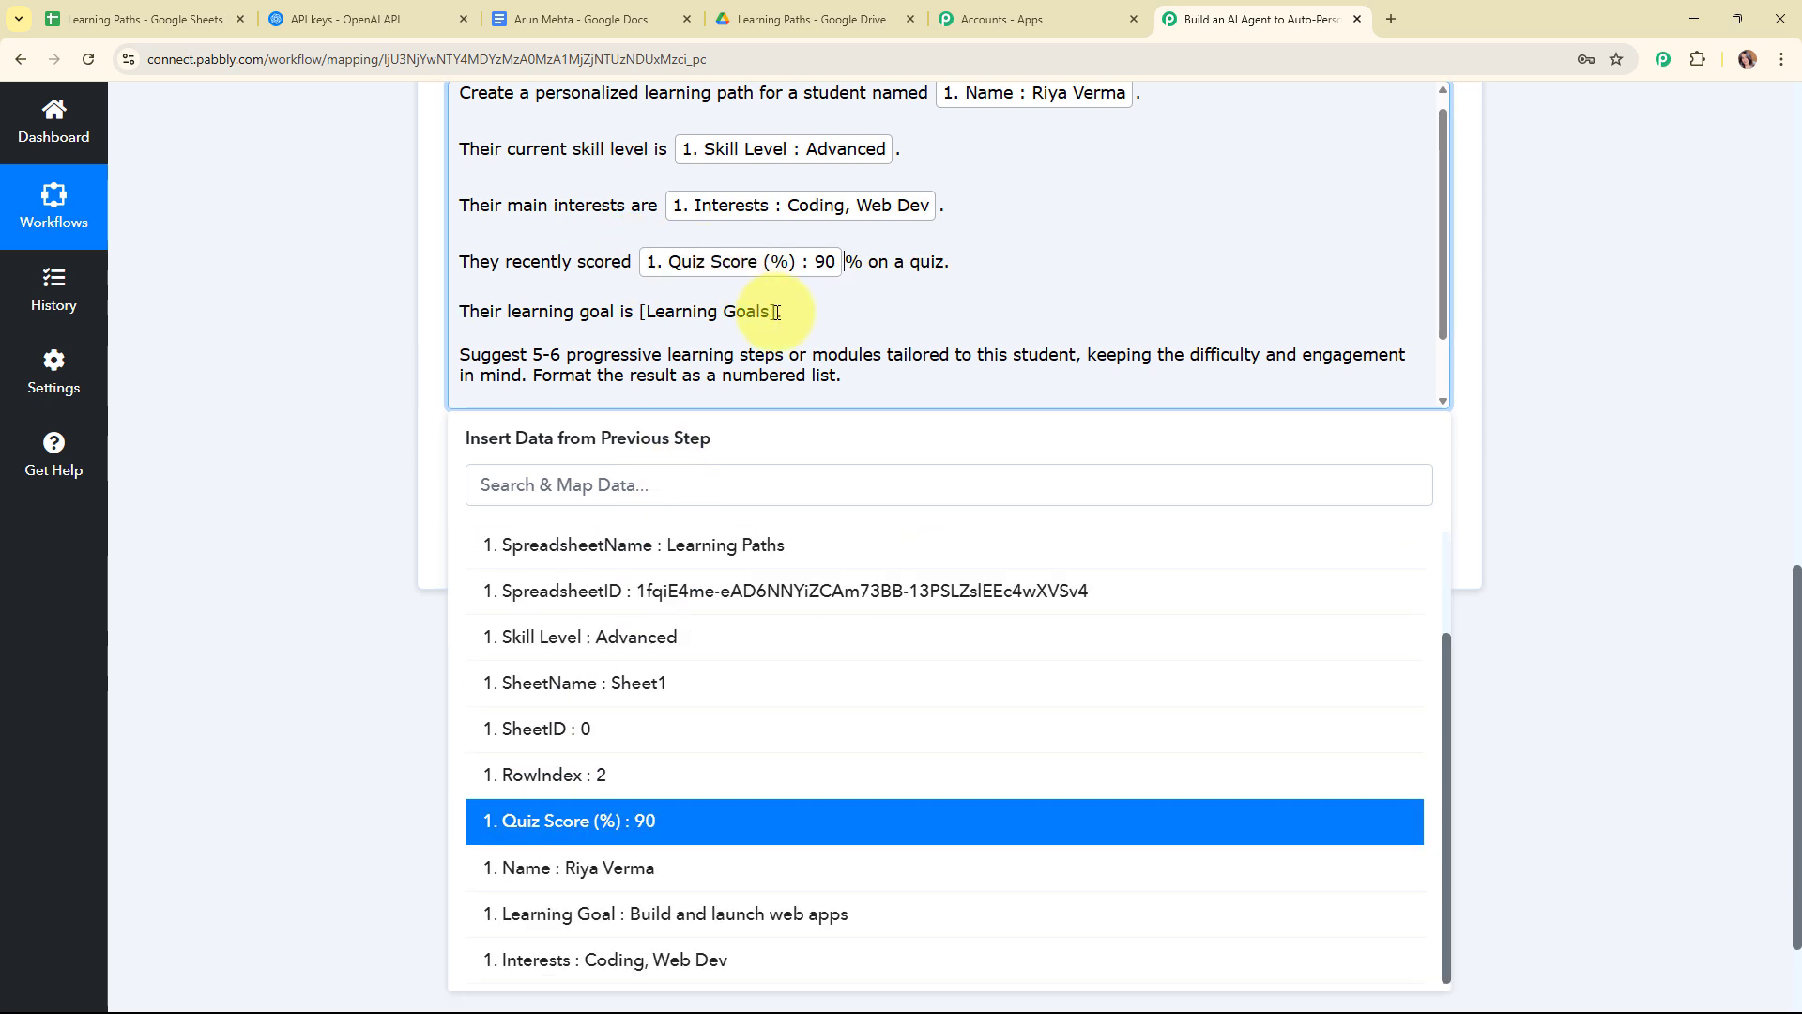
{"action": "left_click_drag", "start_coordinate": [775, 311], "coordinate": [623, 316]}
{"action": "left_click", "coordinate": [628, 572]}
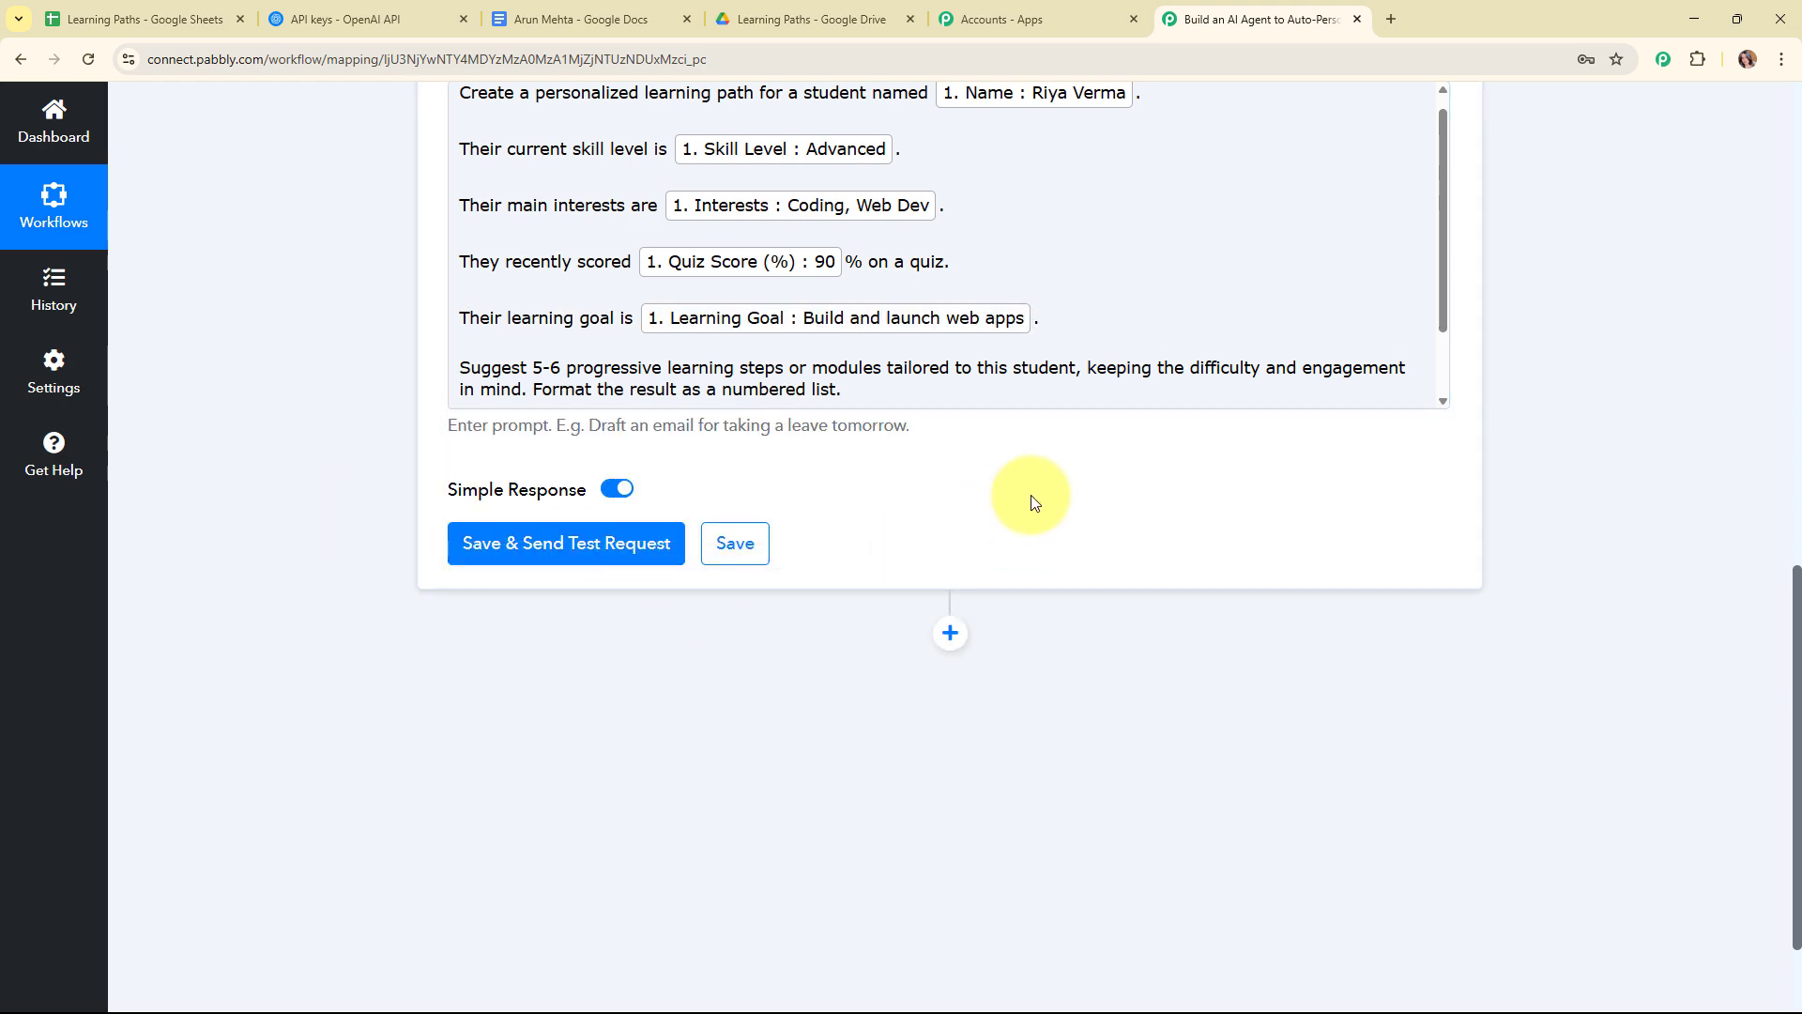
Check the mapped prompt, then save the ChatGPT action and send a test request.
{"action": "scroll", "coordinate": [1033, 501], "scroll_direction": "up", "scroll_amount": 3}
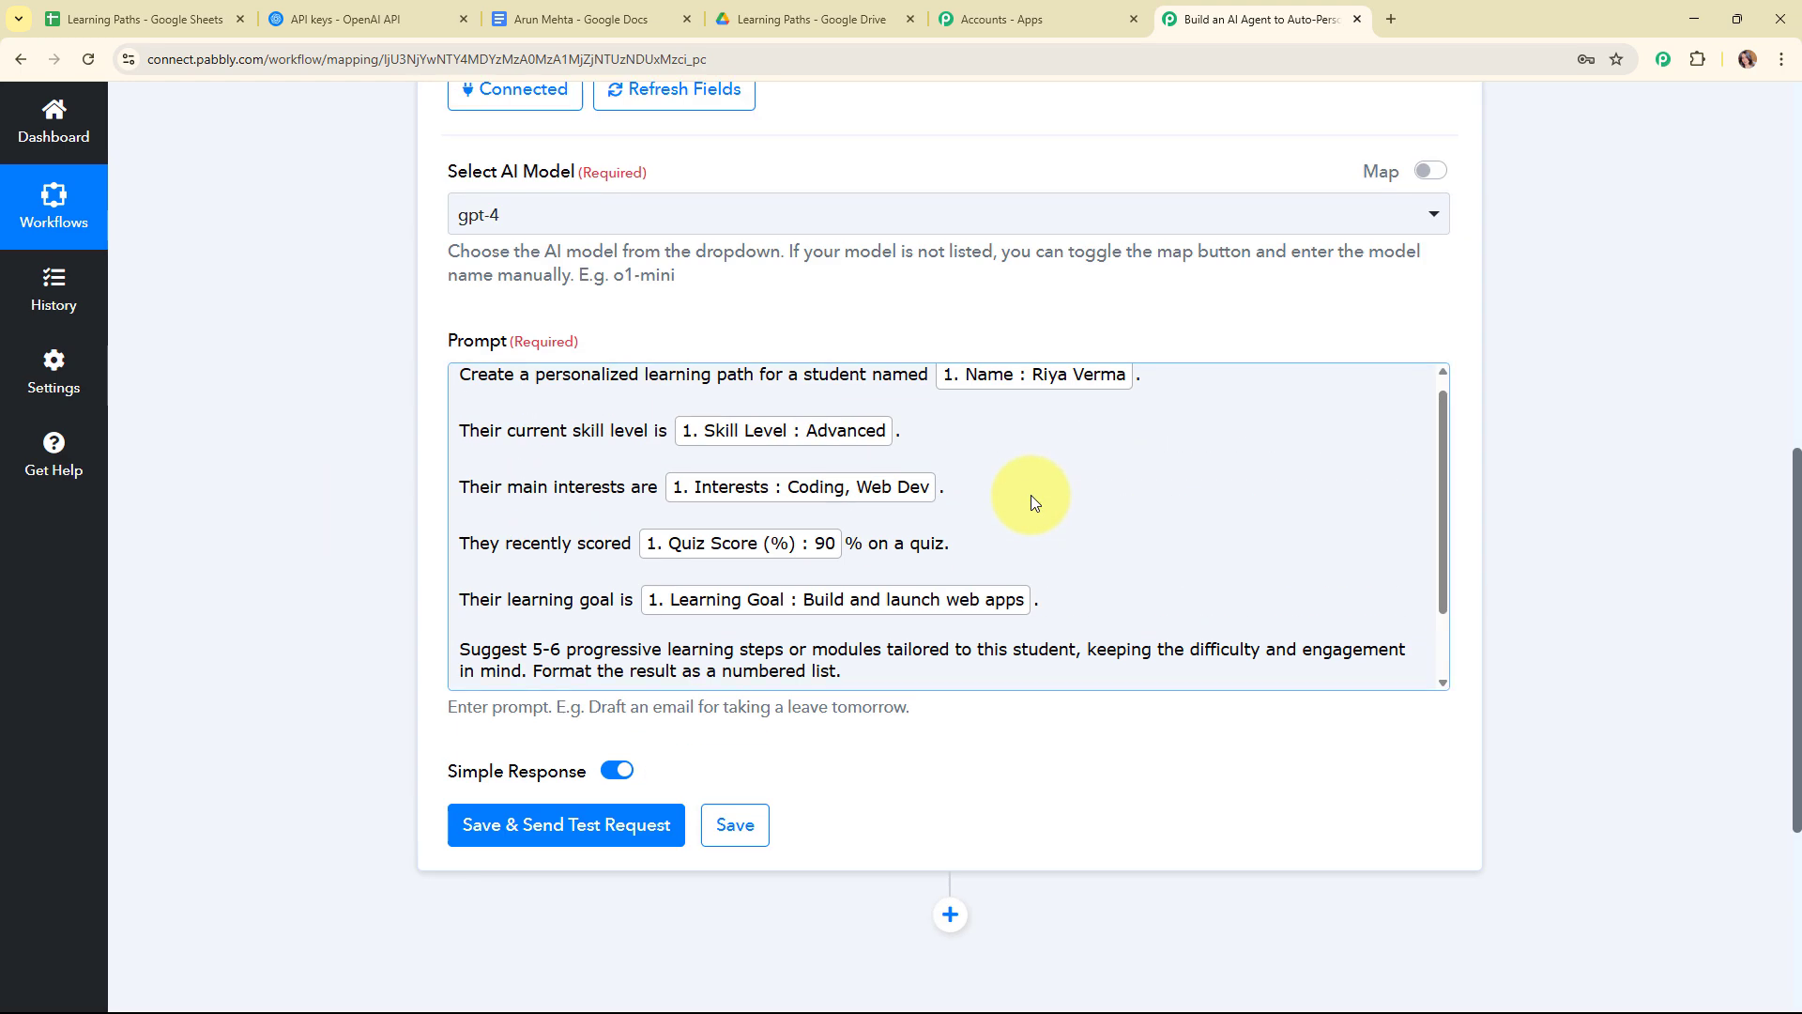
{"action": "scroll", "coordinate": [1365, 594], "scroll_direction": "down", "scroll_amount": 4}
{"action": "left_click", "coordinate": [662, 476]}
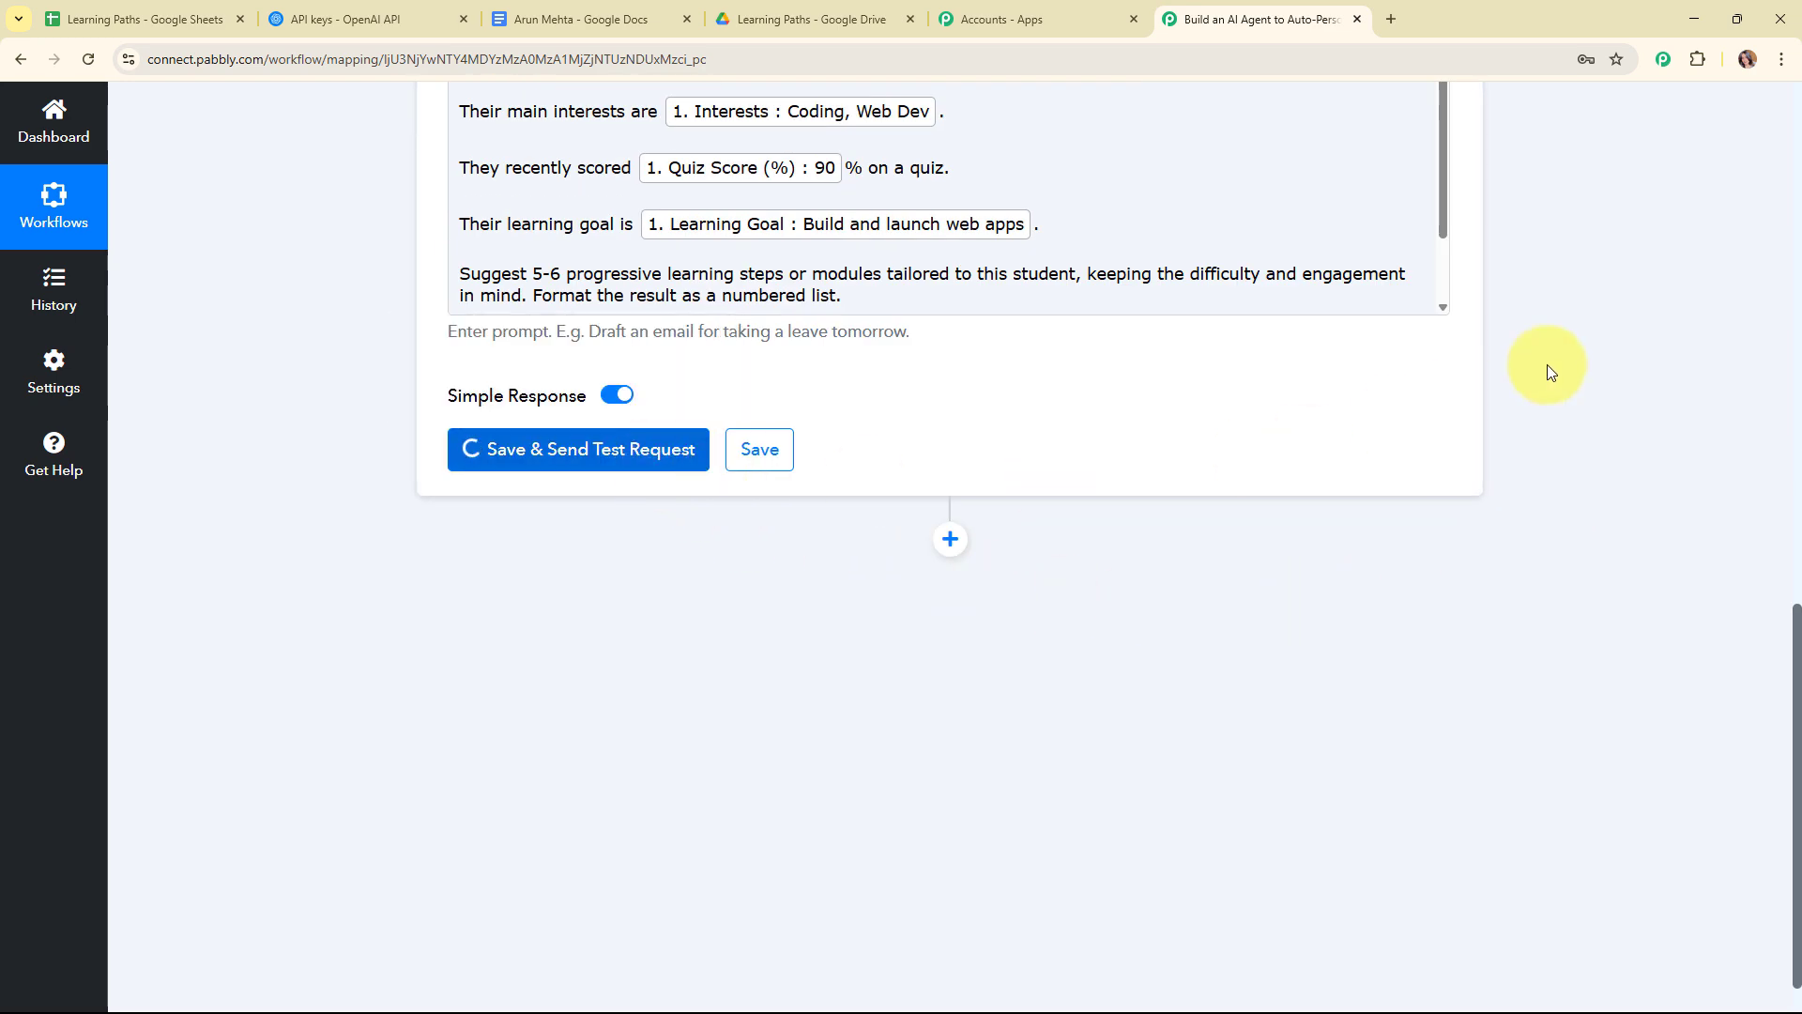
Enlarge the Choices 0 Message Content value in the received response and read the generated learning path to its end.
{"action": "scroll", "coordinate": [1746, 540], "scroll_direction": "down", "scroll_amount": 4}
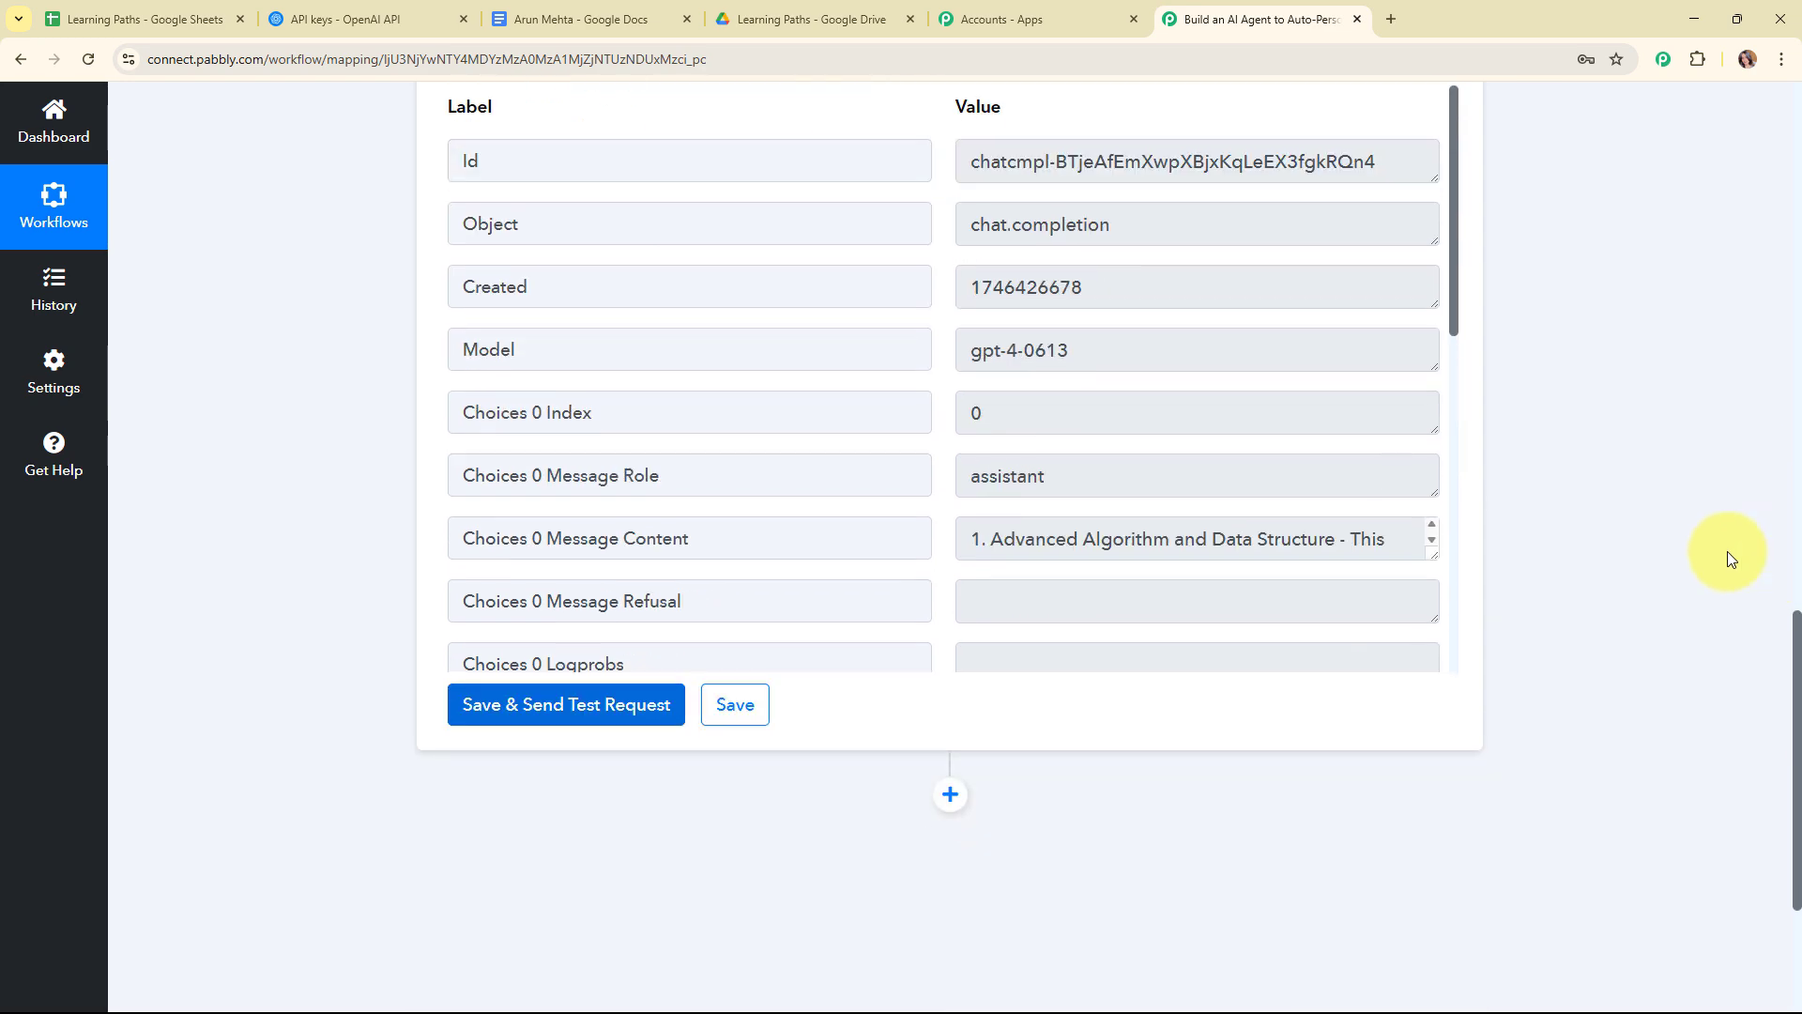
{"action": "left_click_drag", "start_coordinate": [1429, 554], "coordinate": [1448, 849]}
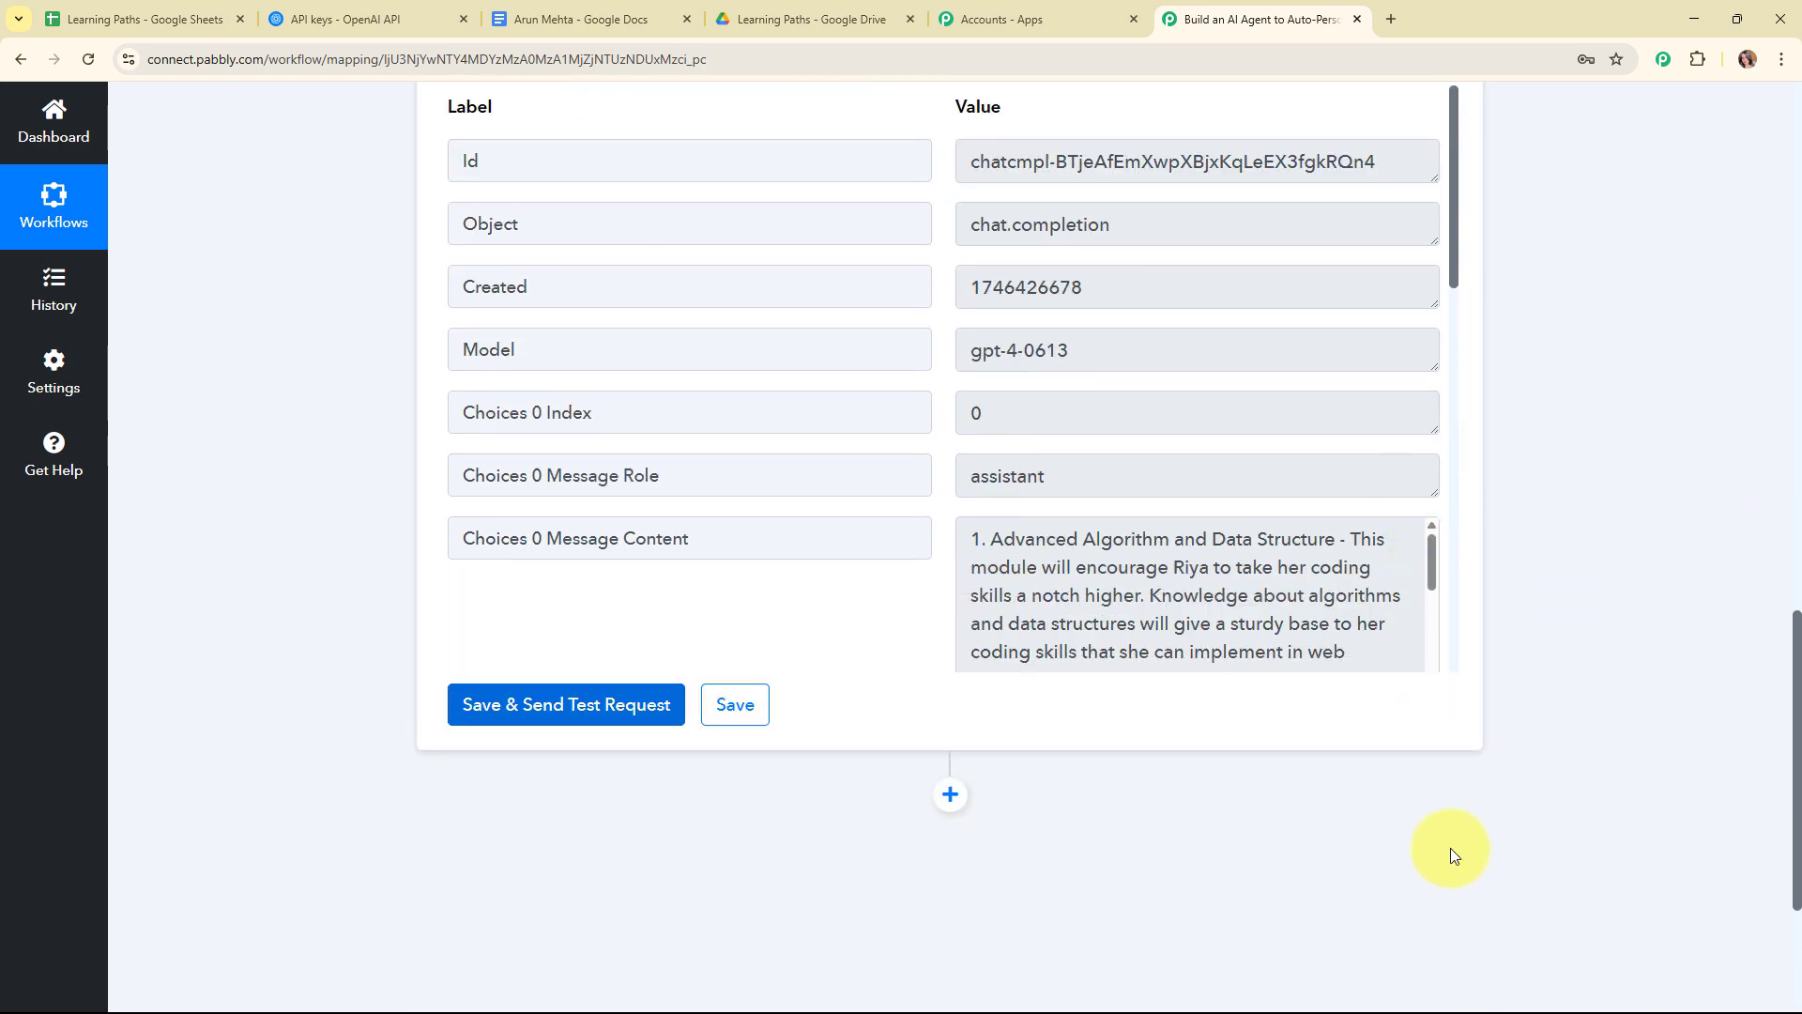
{"action": "scroll", "coordinate": [1162, 339], "scroll_direction": "down", "scroll_amount": 1}
{"action": "scroll", "coordinate": [1161, 339], "scroll_direction": "down", "scroll_amount": 2}
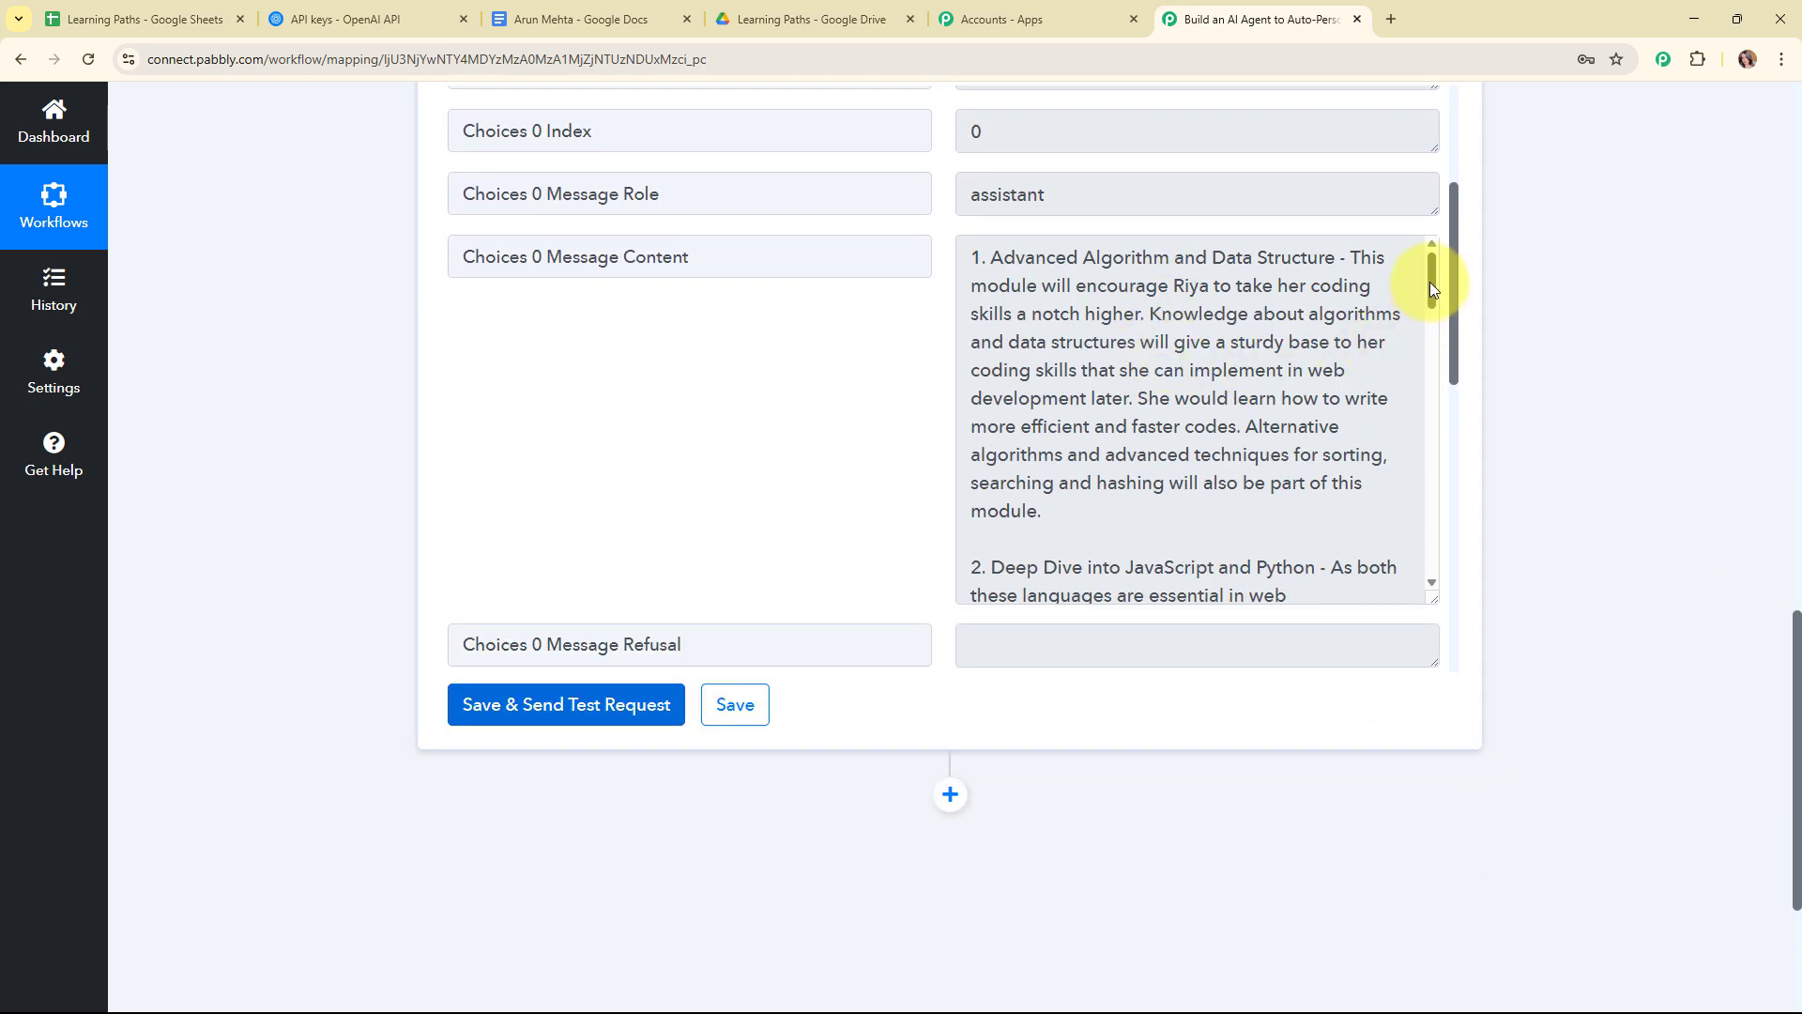
{"action": "left_click_drag", "start_coordinate": [1430, 281], "coordinate": [1439, 588]}
{"action": "scroll", "coordinate": [1511, 650], "scroll_direction": "up", "scroll_amount": 1}
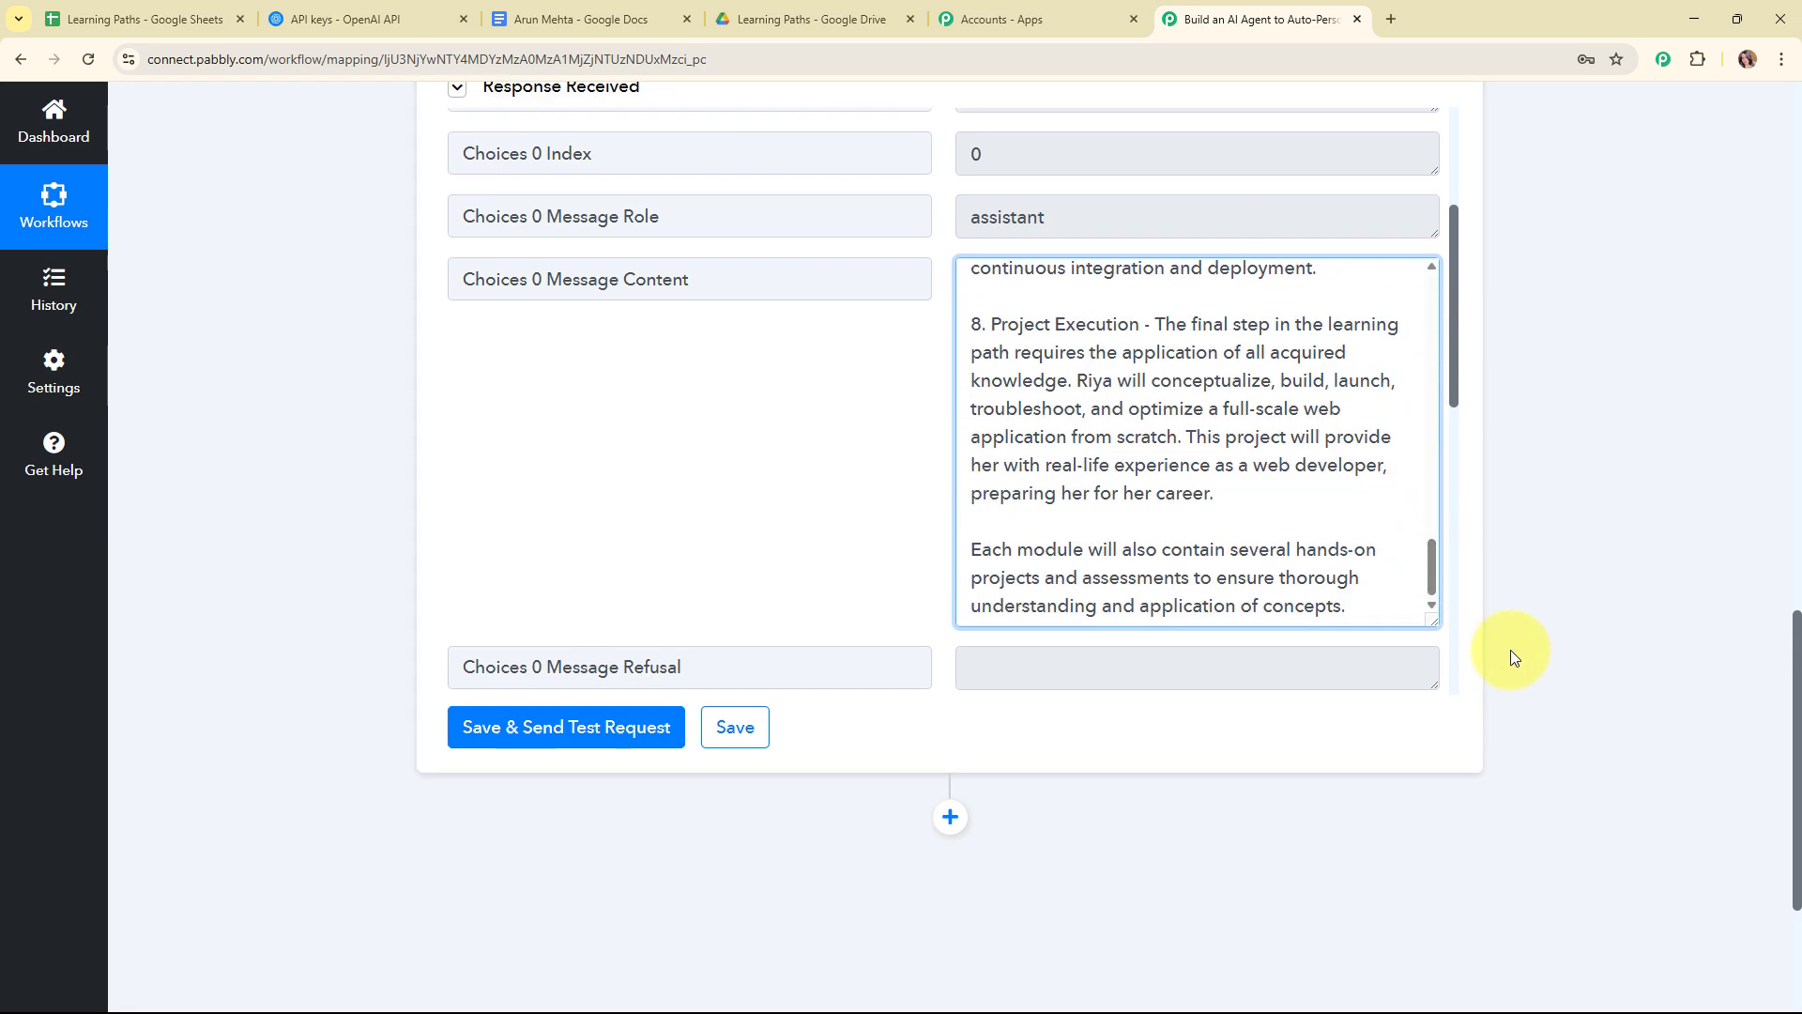
{"action": "scroll", "coordinate": [1535, 576], "scroll_direction": "up", "scroll_amount": 12}
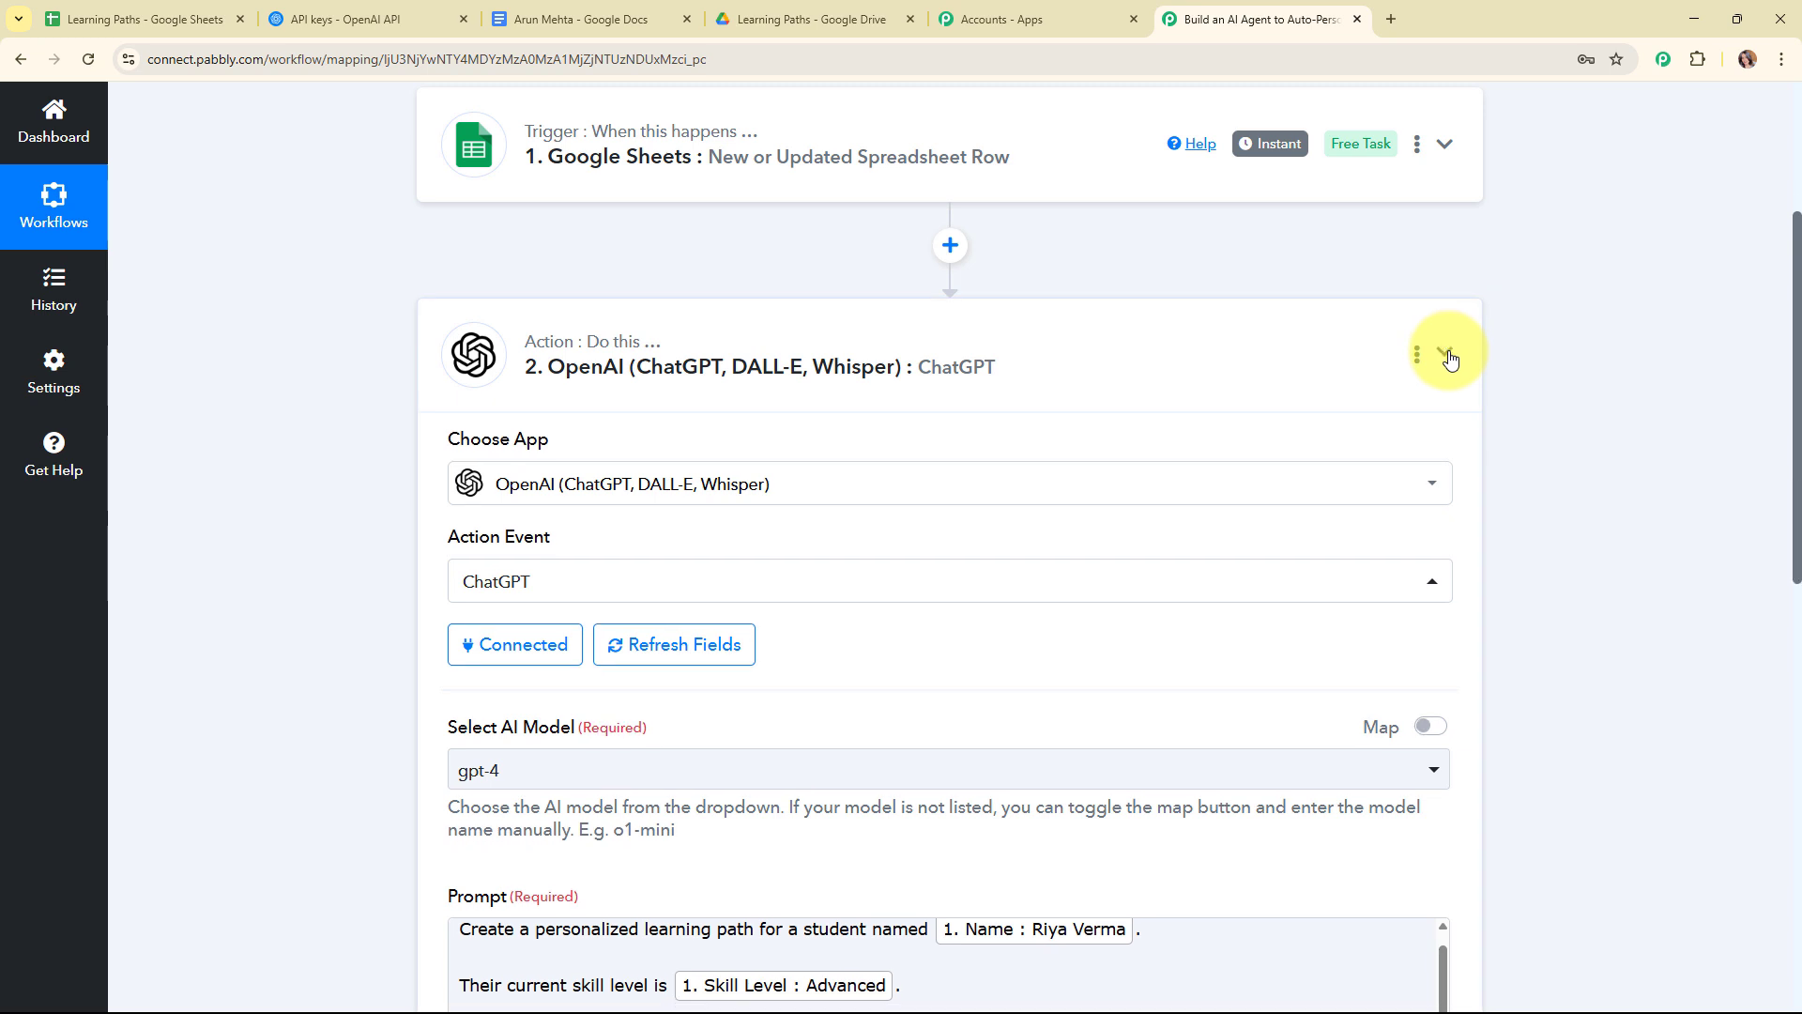
Add a Google Docs action after the ChatGPT step with the action event Create a Blank Document.
{"action": "left_click", "coordinate": [1446, 355]}
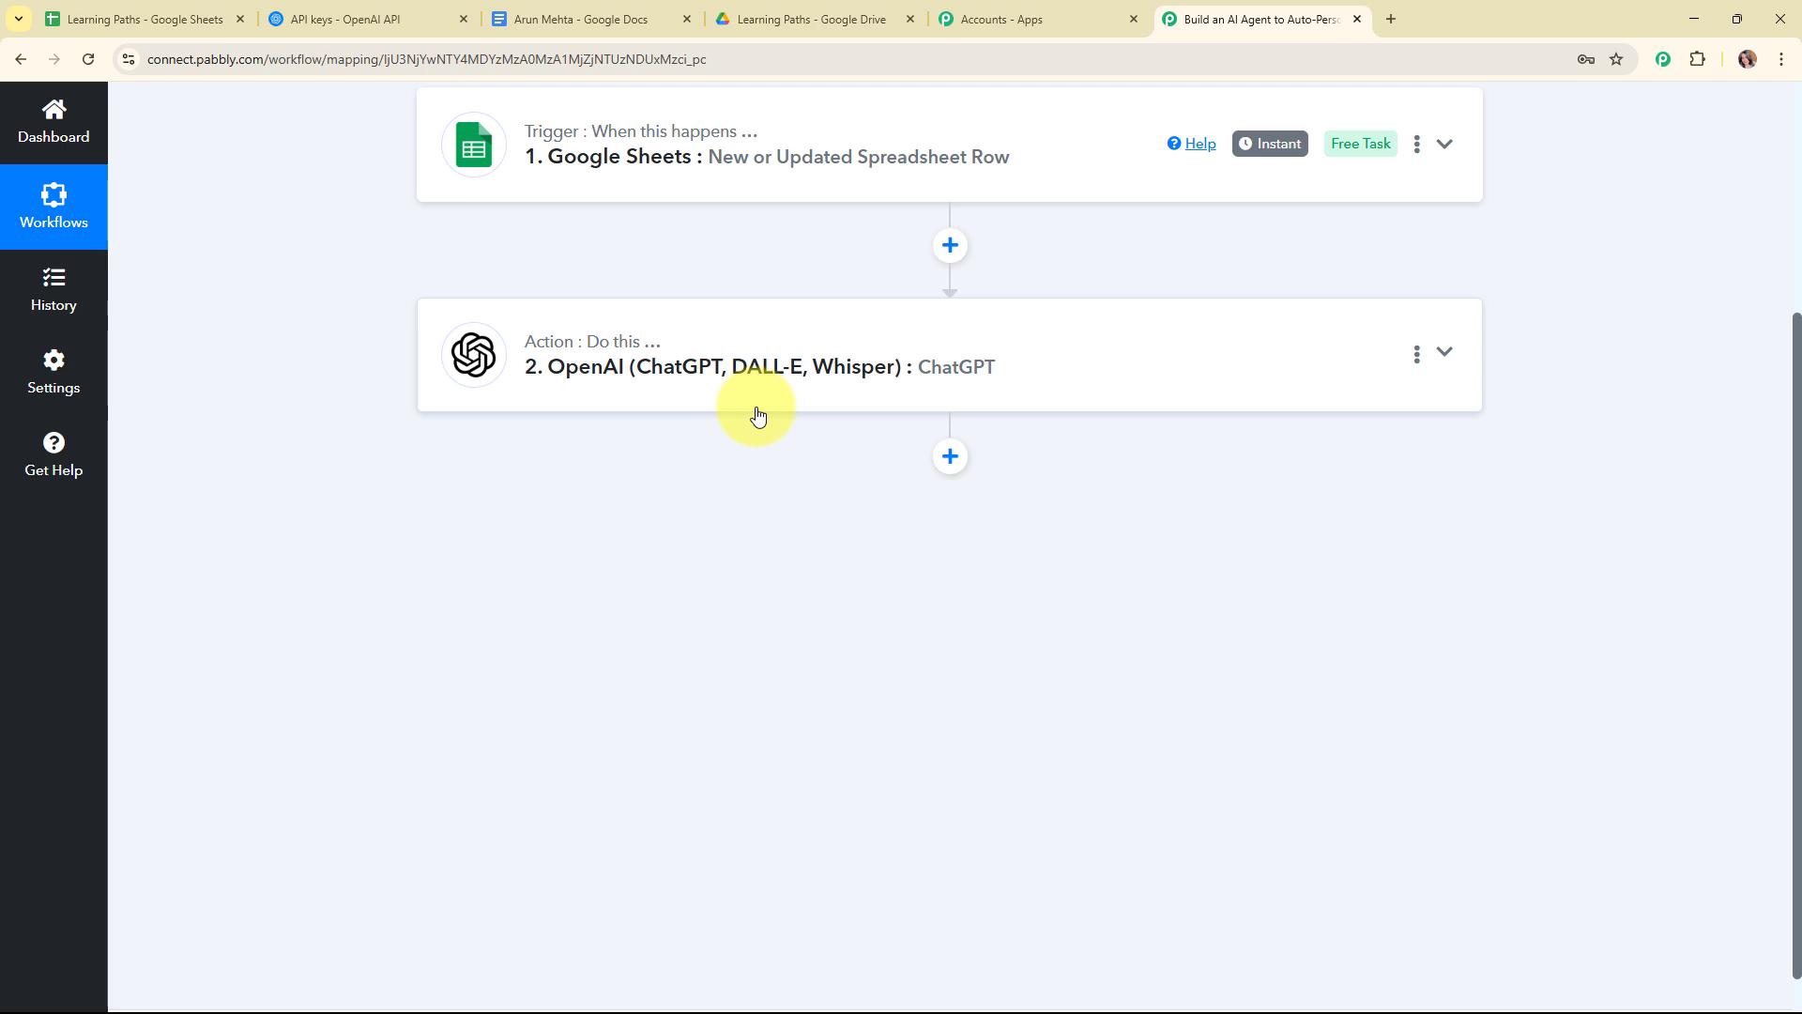
{"action": "left_click", "coordinate": [950, 456]}
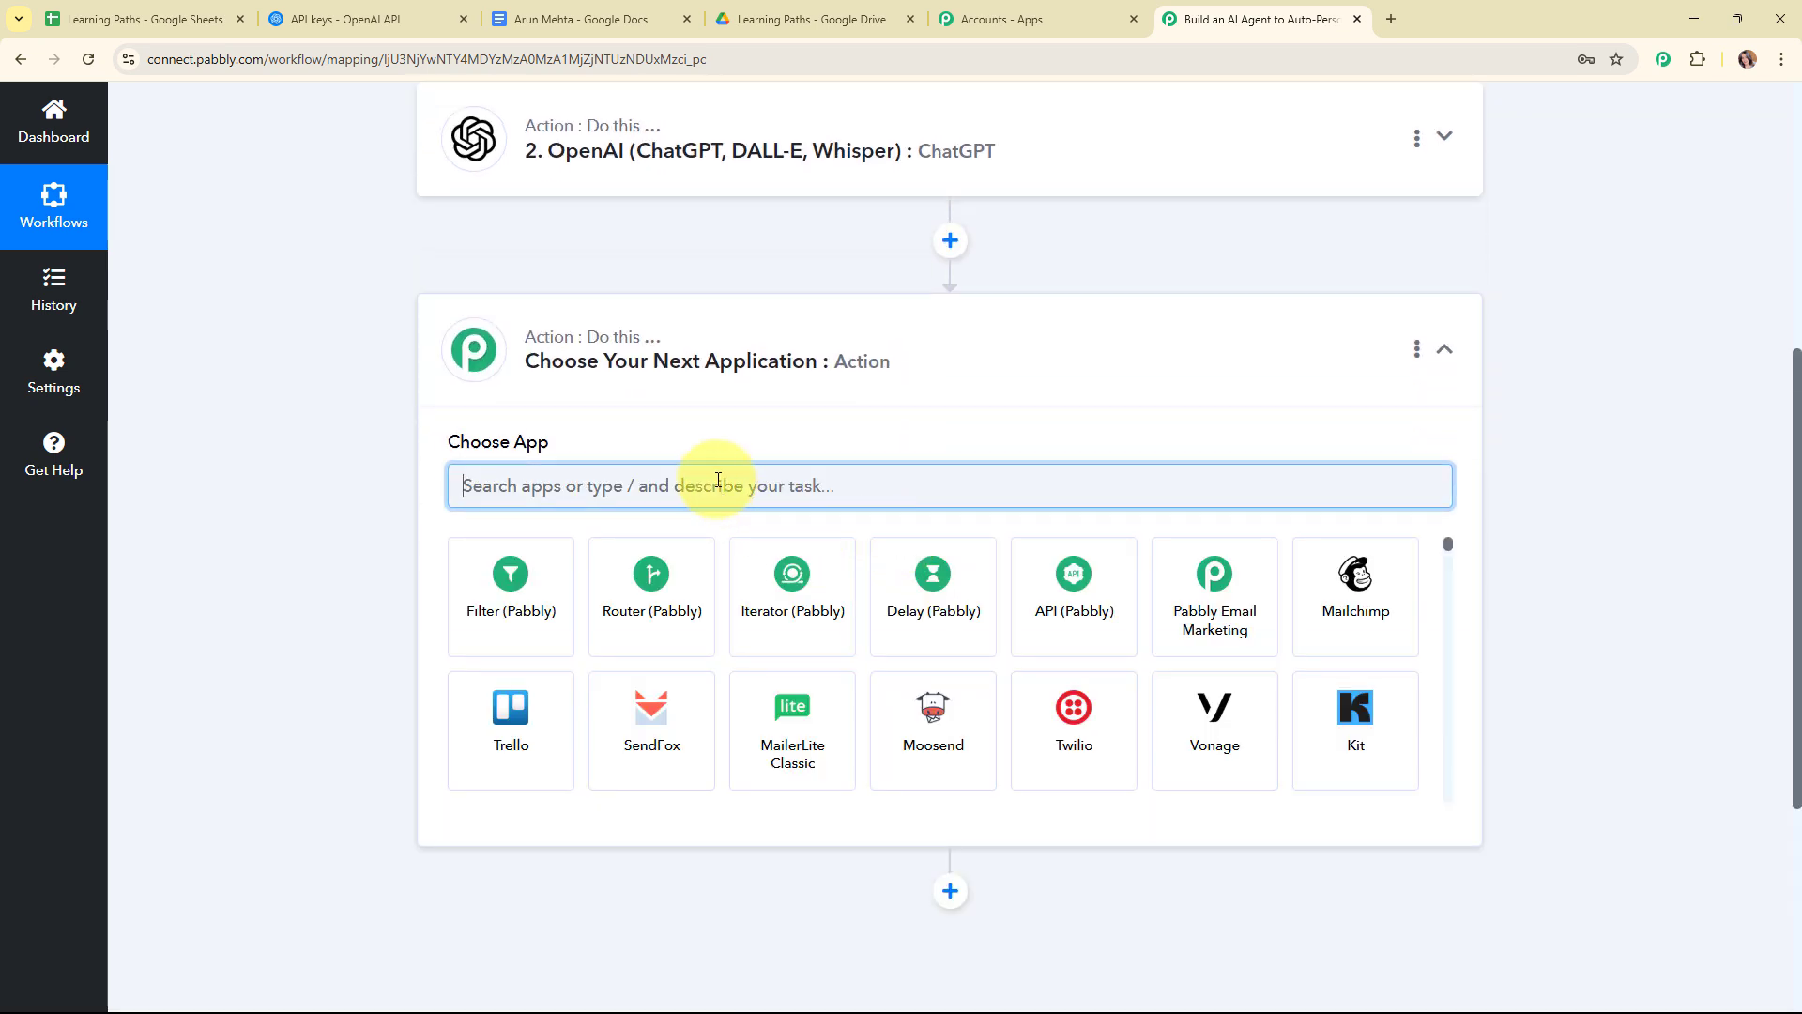
{"action": "type", "text": "goo"}
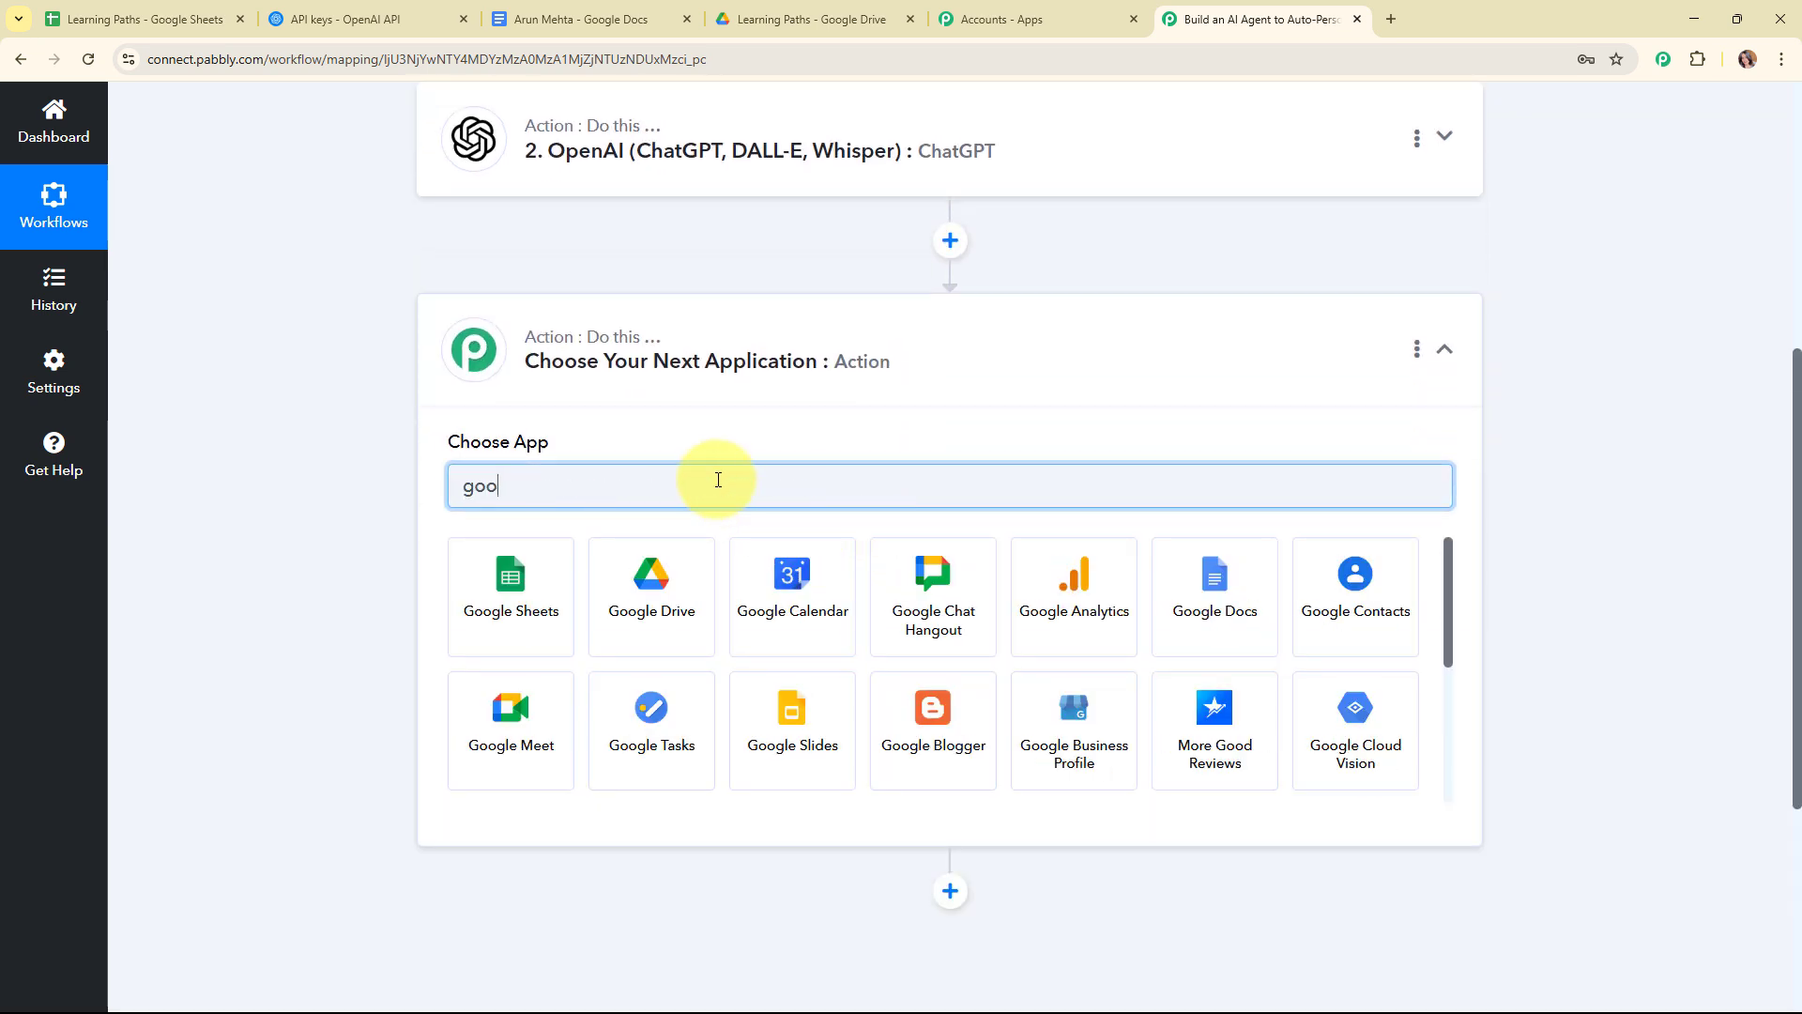
{"action": "left_click", "coordinate": [1211, 577]}
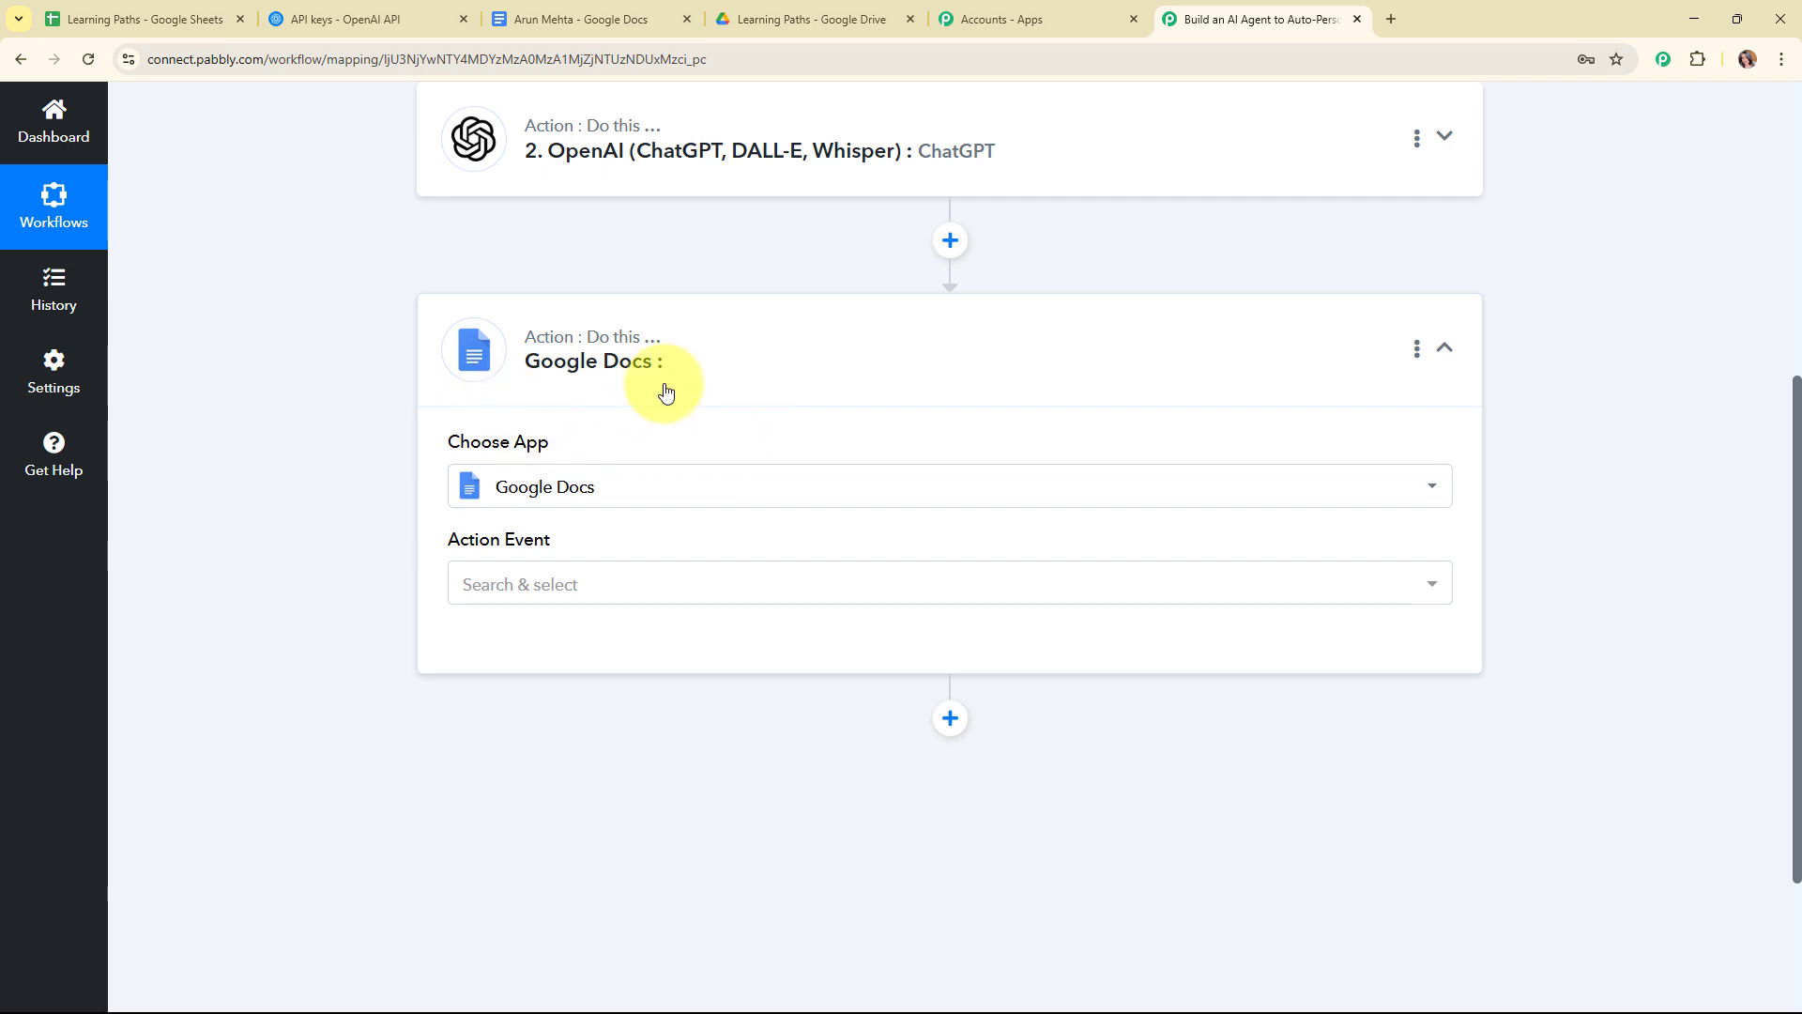
{"action": "left_click", "coordinate": [639, 587]}
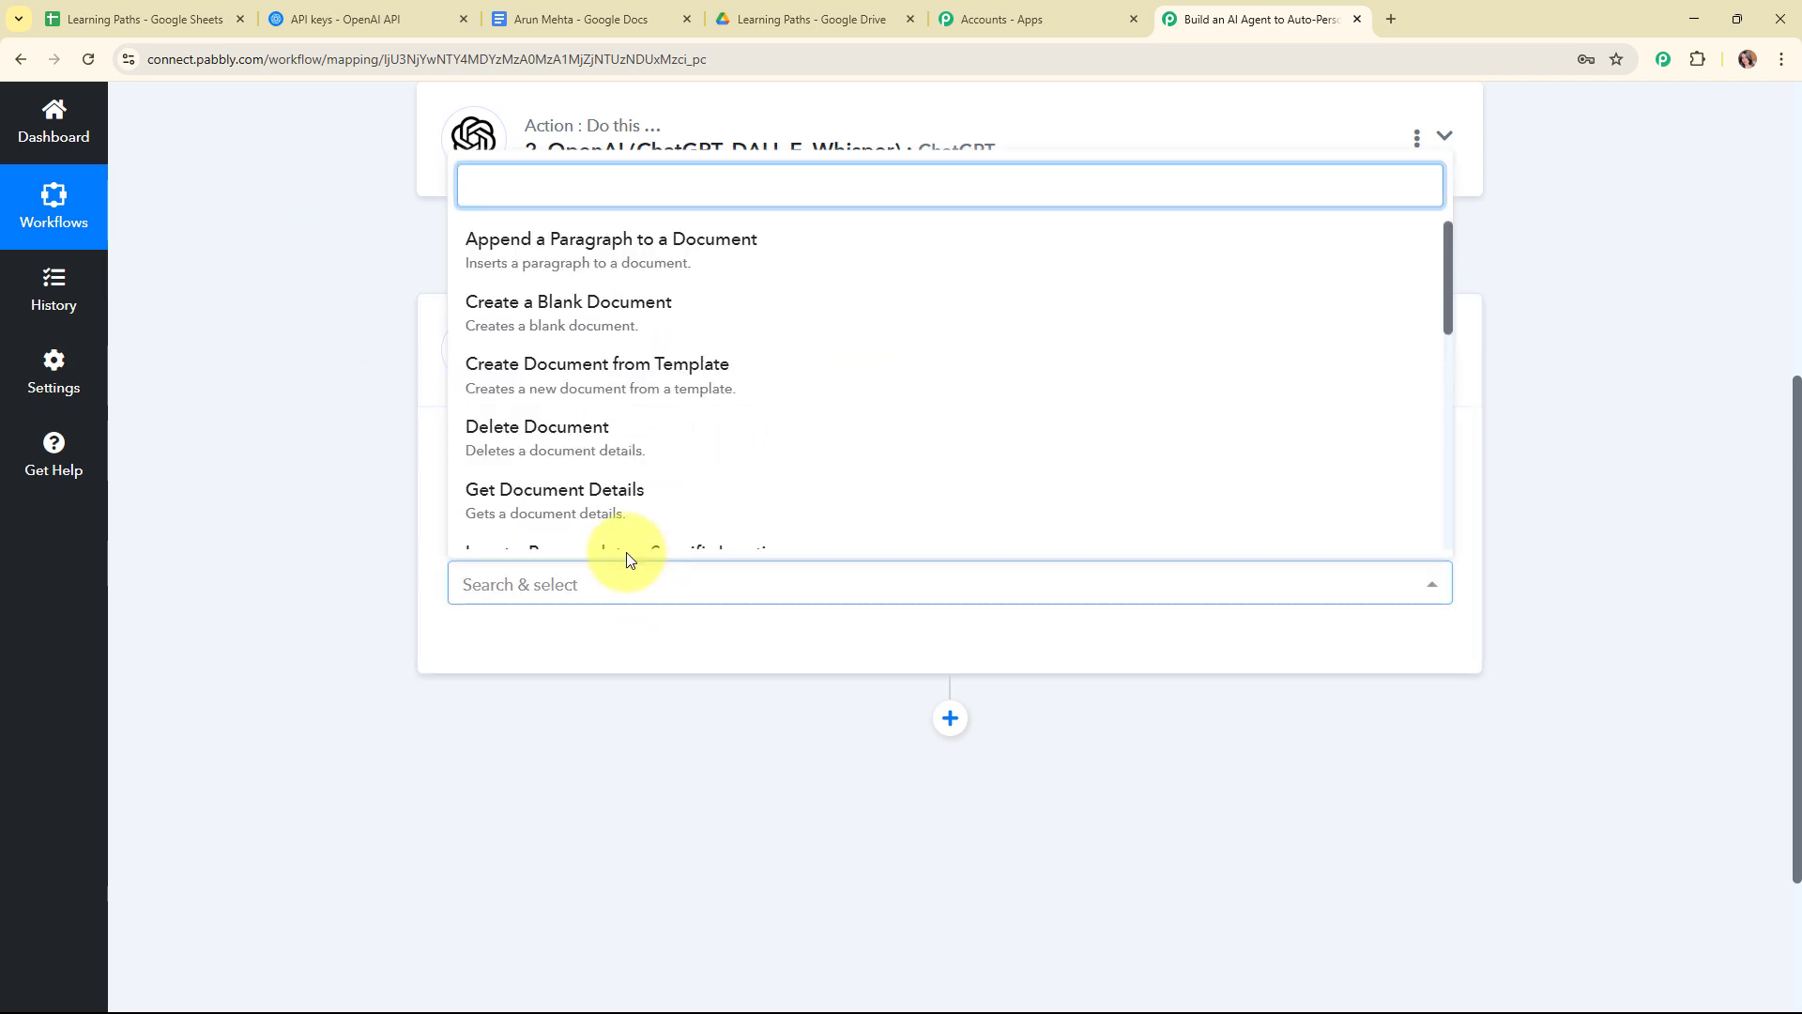
{"action": "left_click", "coordinate": [528, 315]}
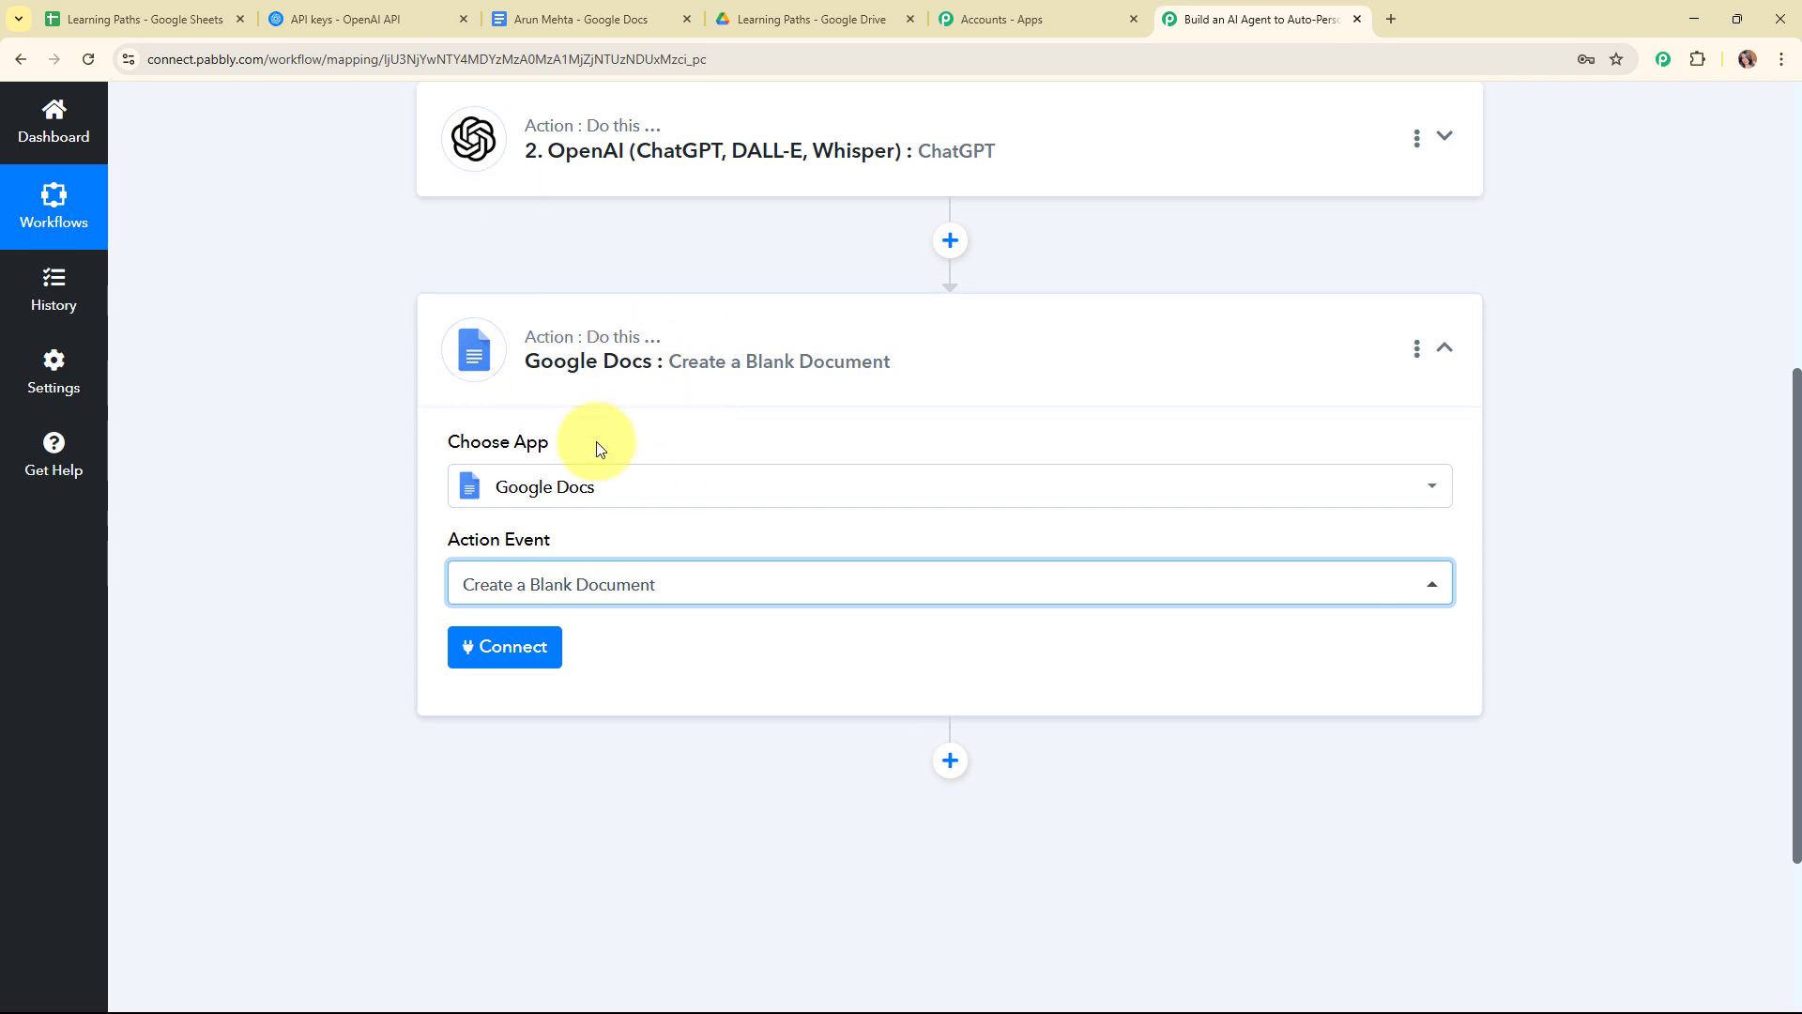
Create a new Google Docs connection for the action, signing in with the Google account and allowing Pabbly Connect Drive access.
{"action": "left_click", "coordinate": [530, 629]}
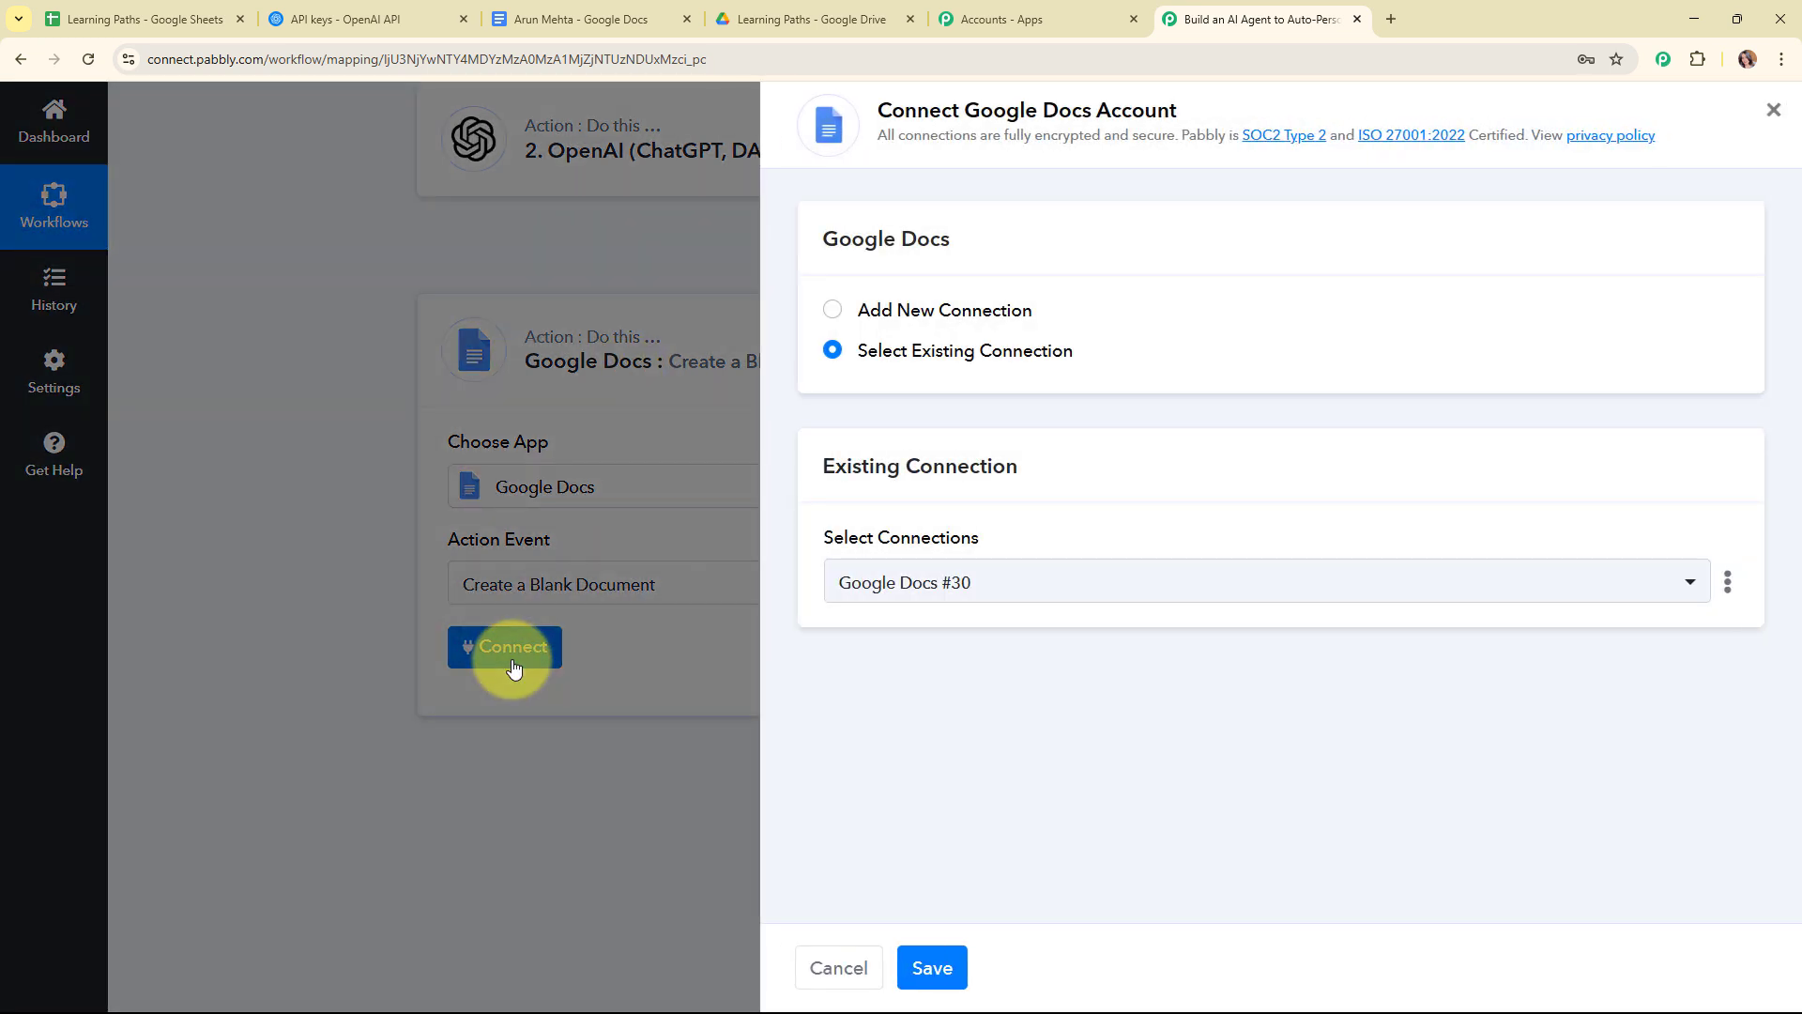
{"action": "left_click", "coordinate": [837, 311]}
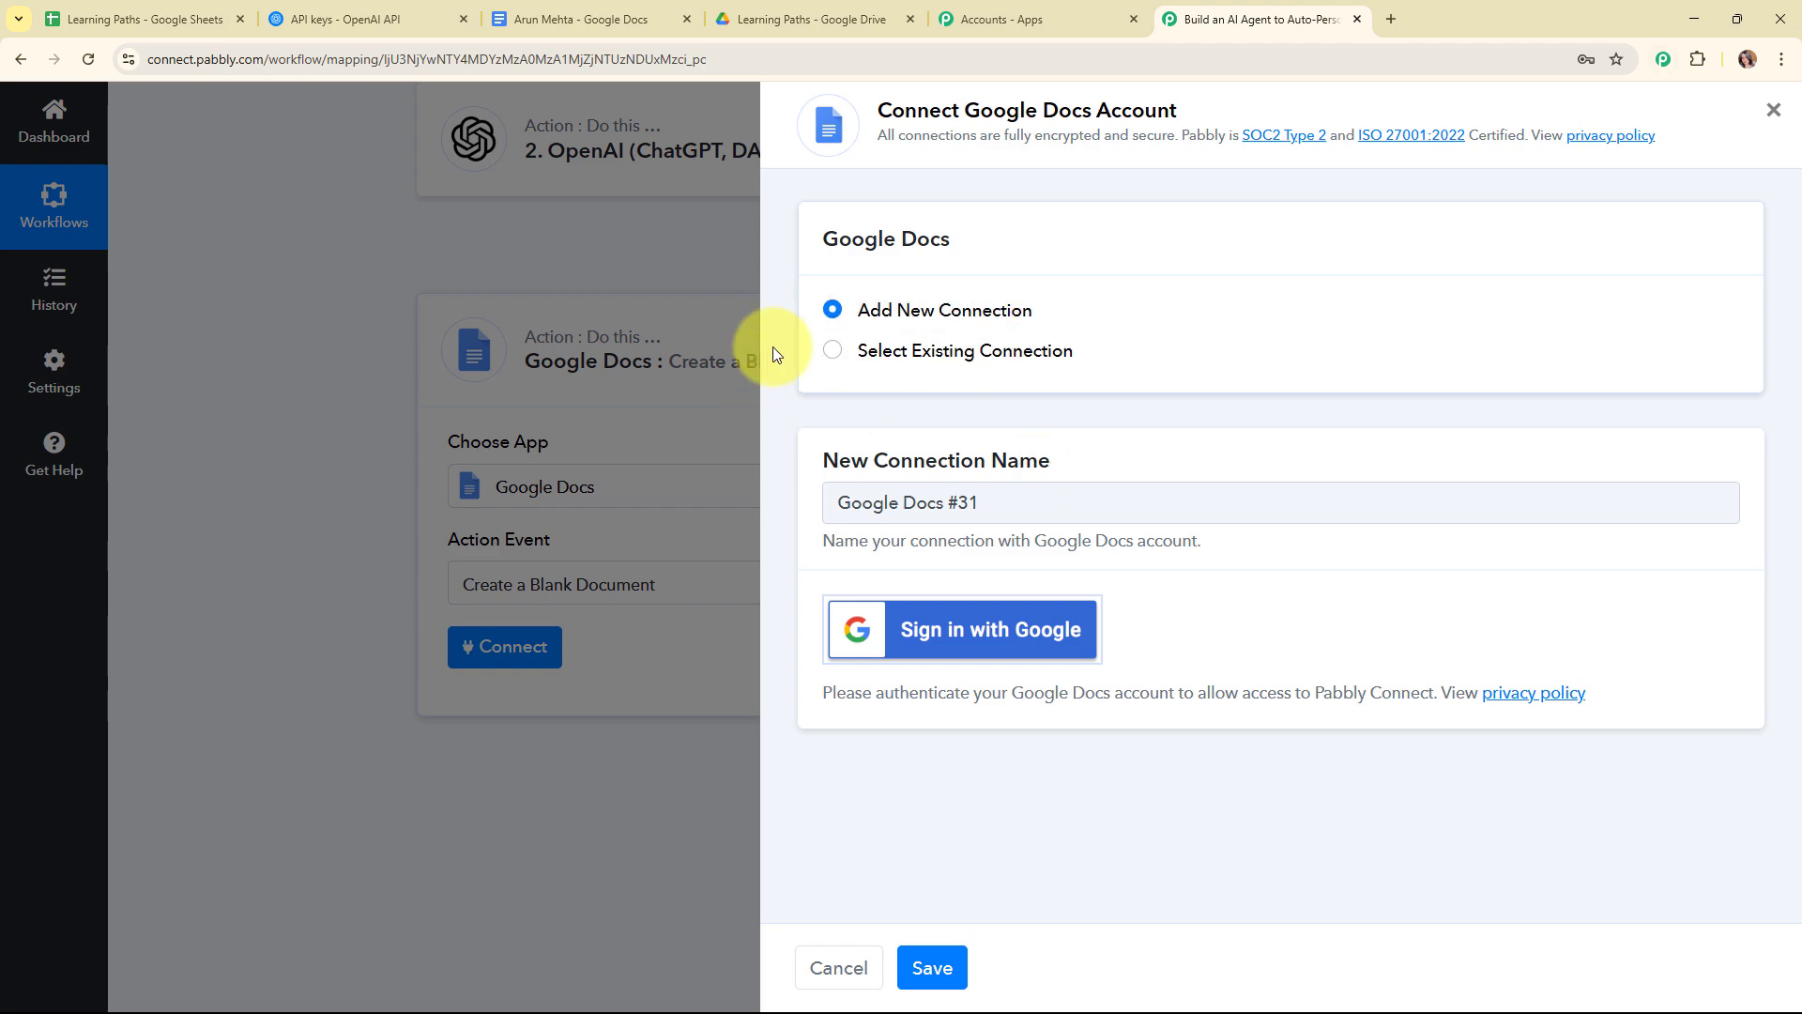
{"action": "left_click", "coordinate": [1043, 635]}
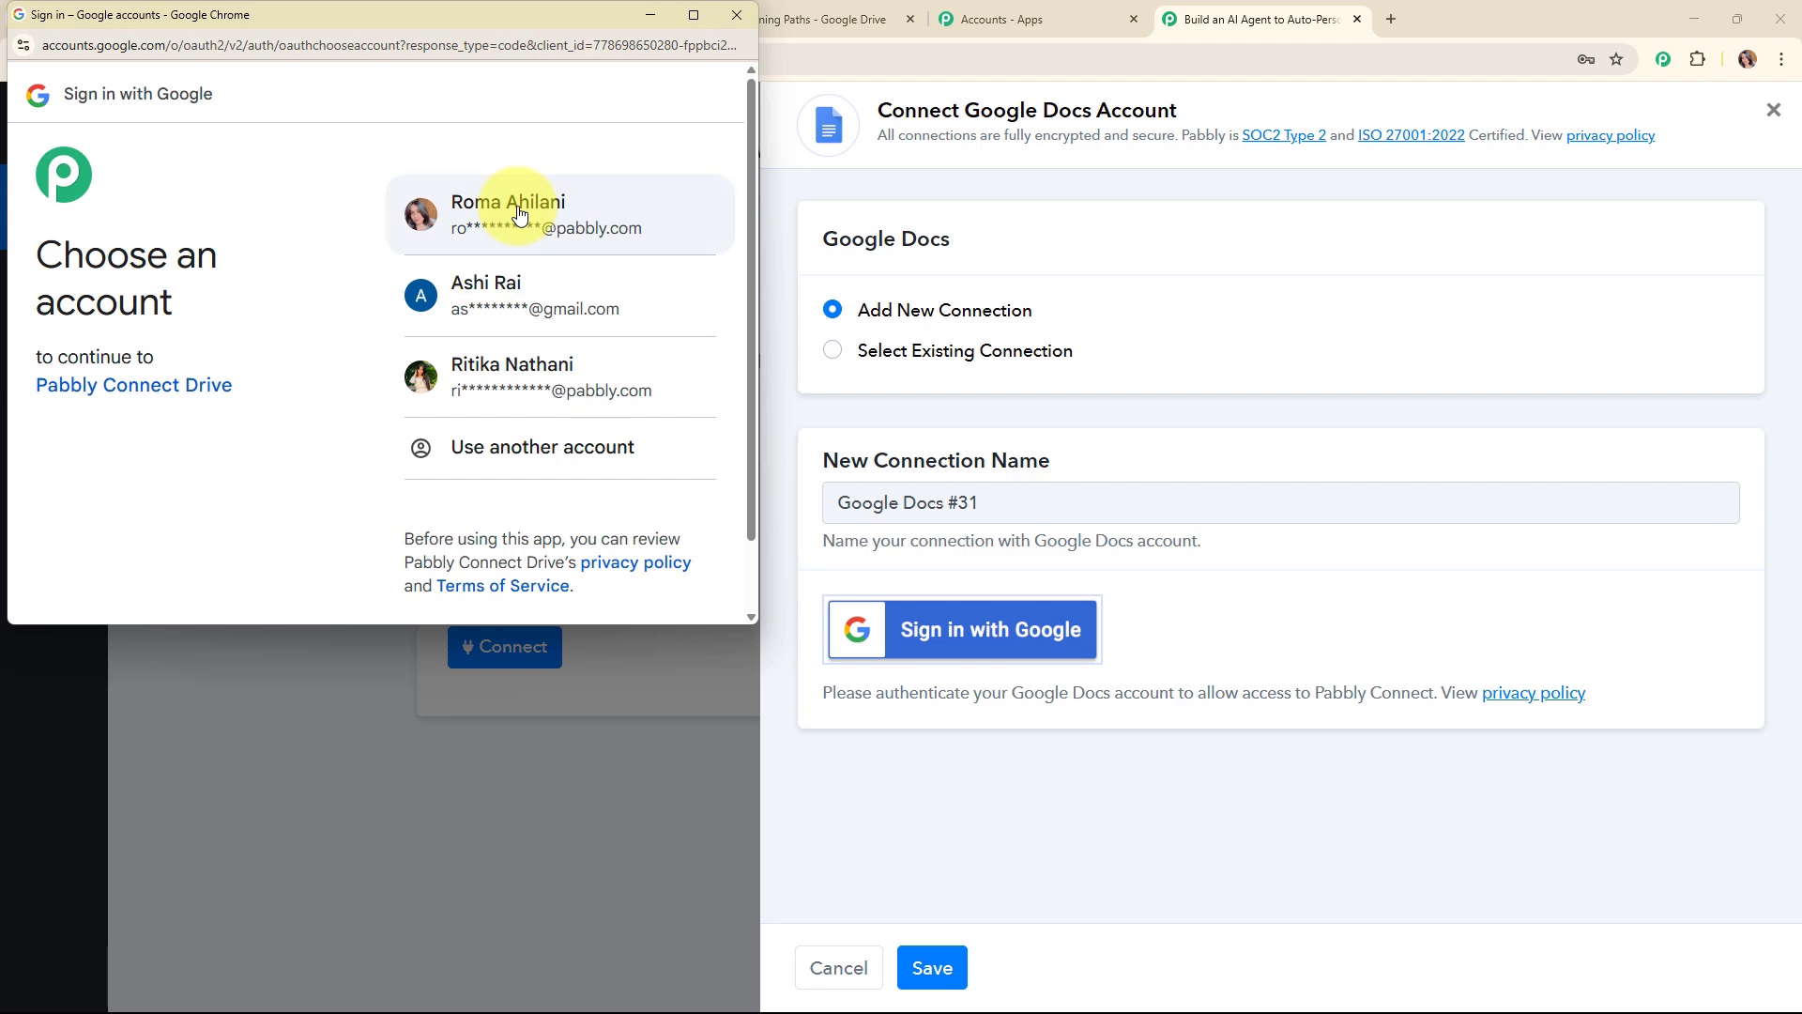
{"action": "left_click", "coordinate": [514, 210]}
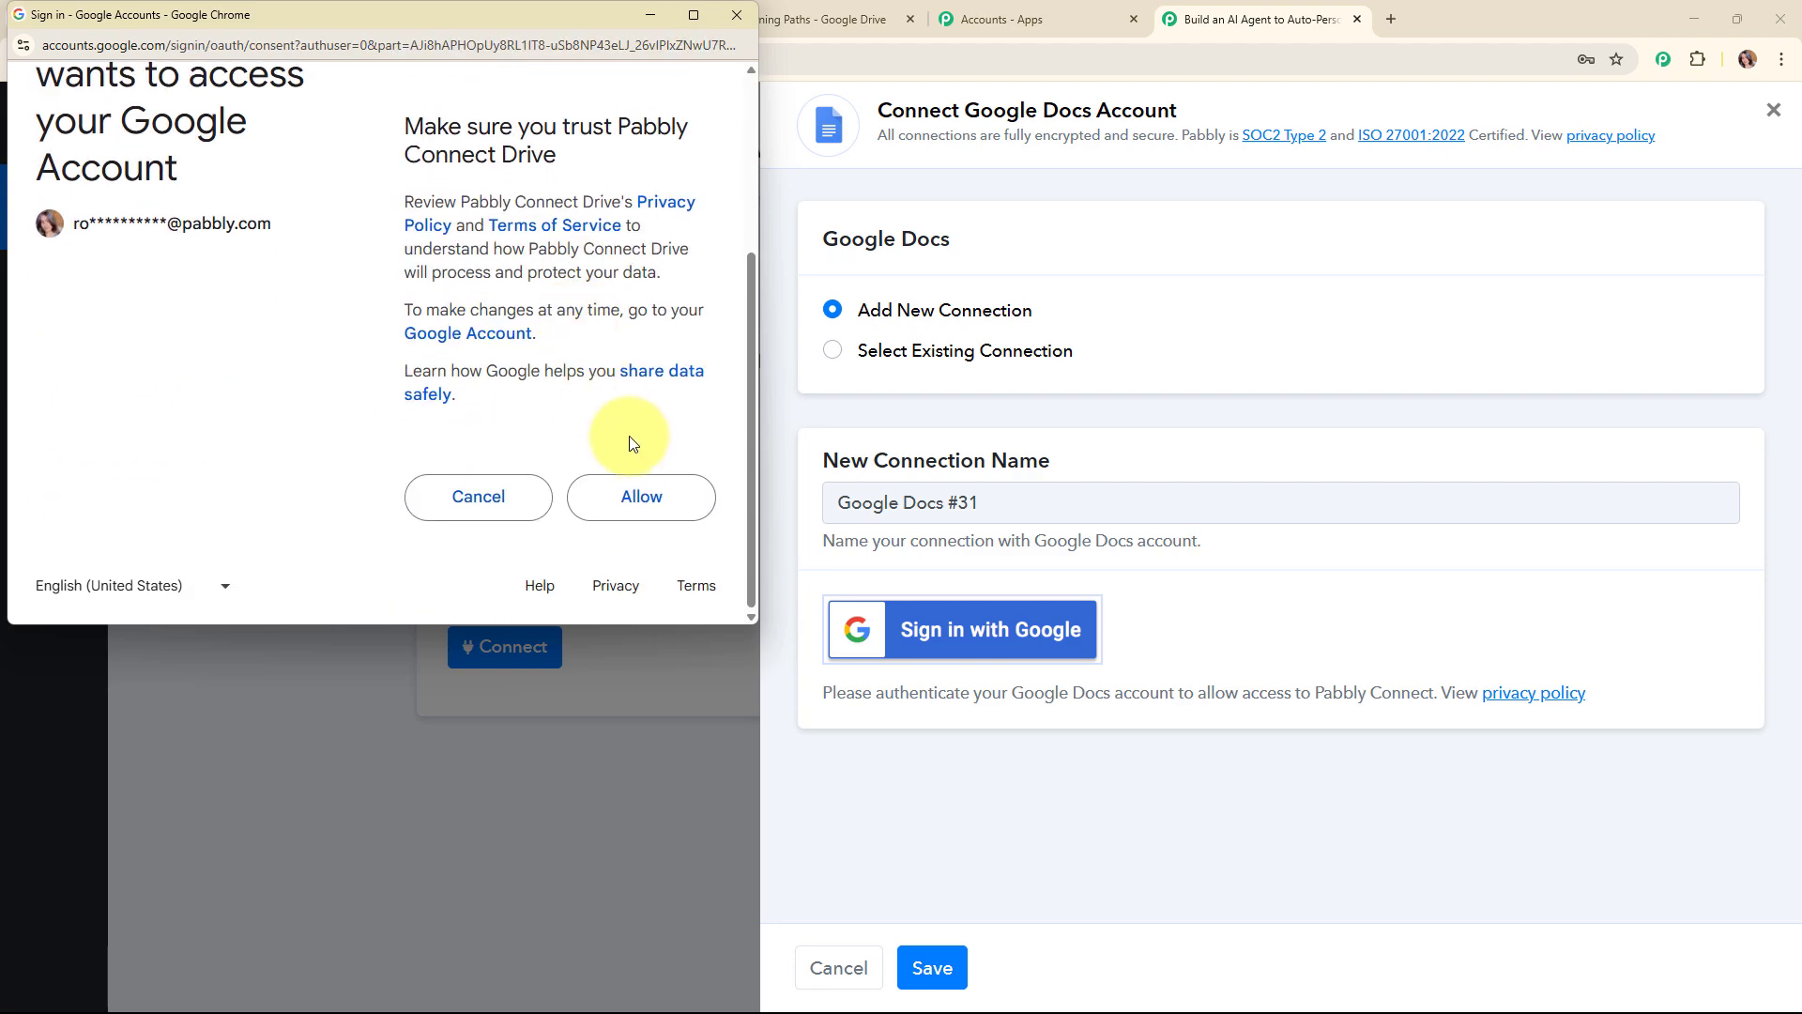
{"action": "left_click", "coordinate": [621, 494]}
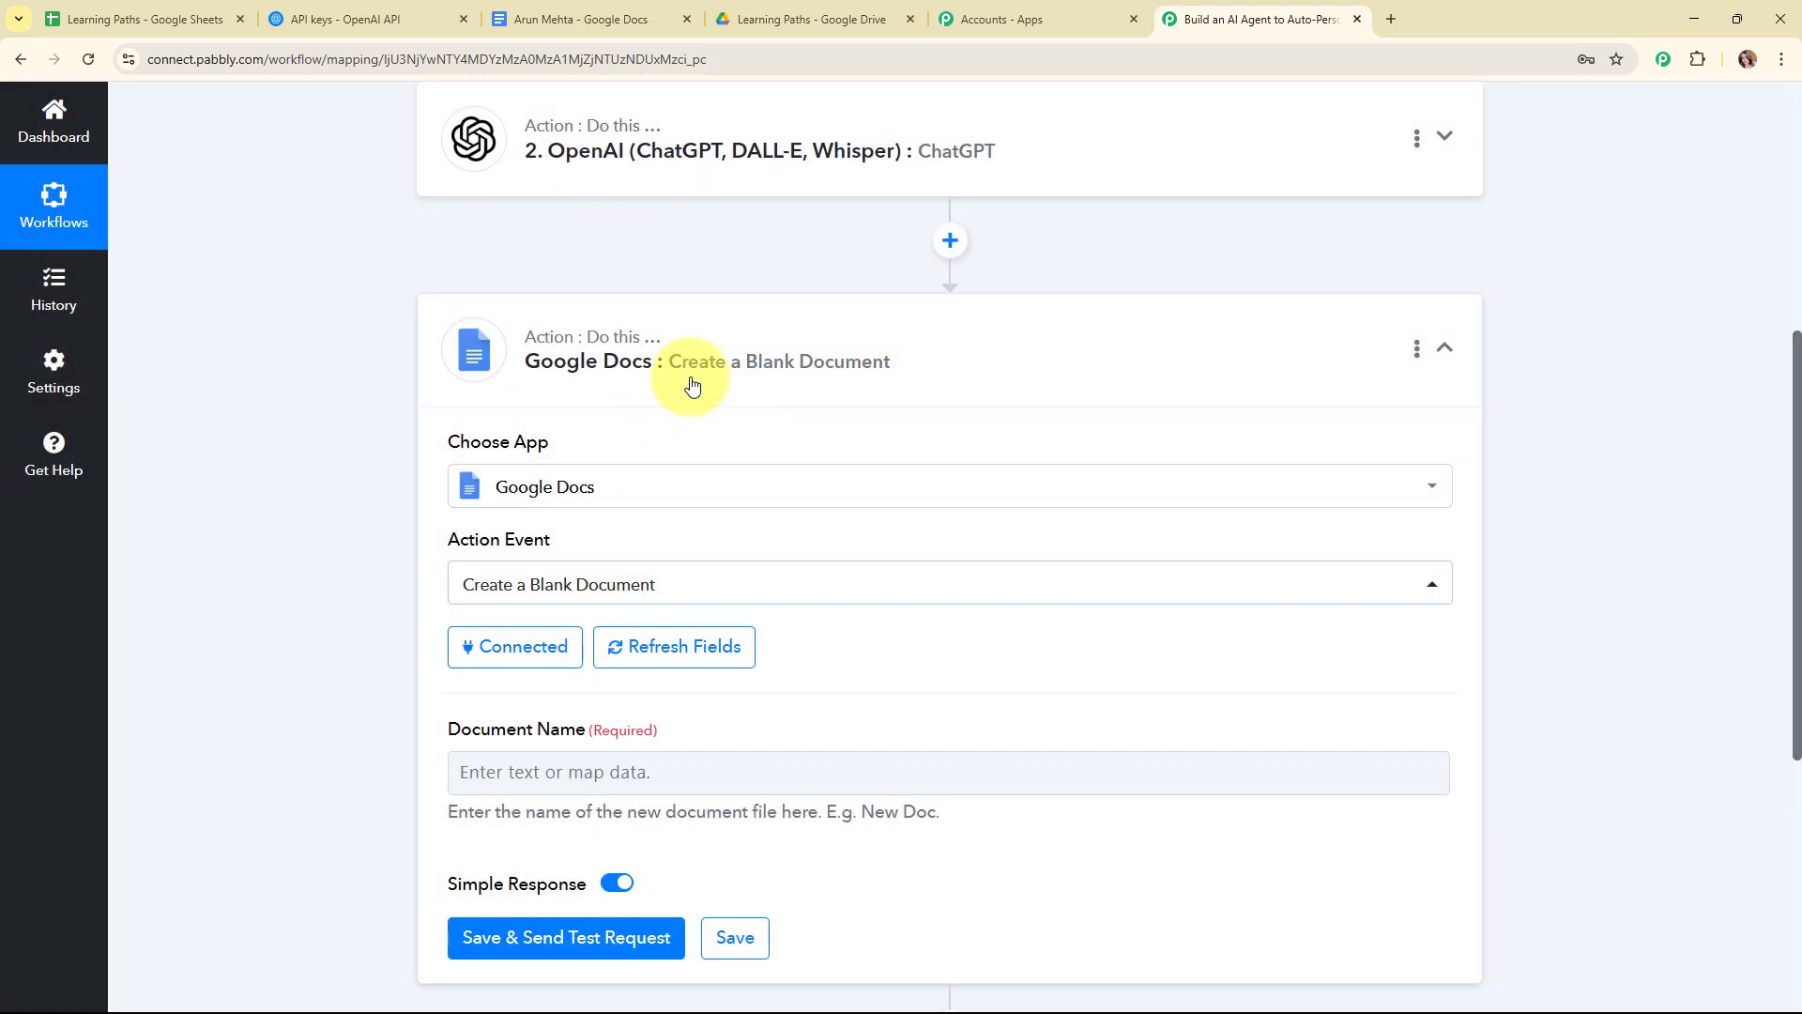
Map the Document Name to the Name field from the Google Sheets trigger.
{"action": "scroll", "coordinate": [866, 525], "scroll_direction": "down", "scroll_amount": 4}
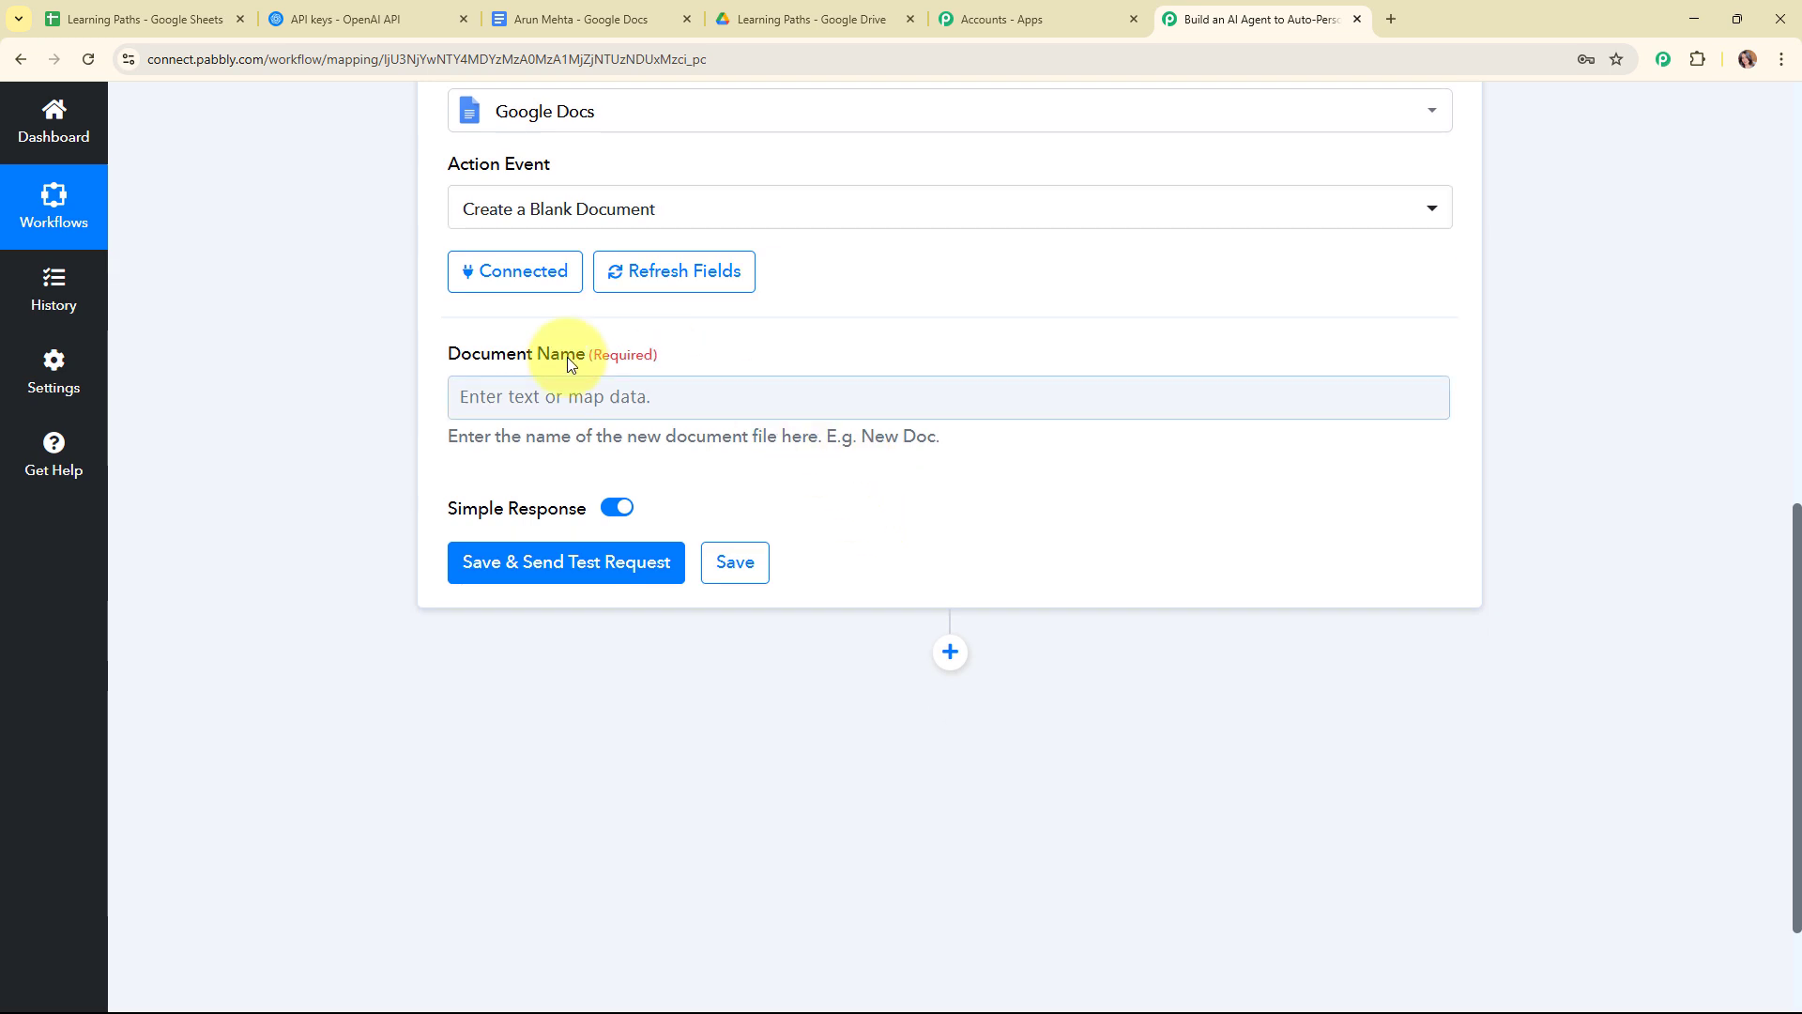
{"action": "left_click_drag", "start_coordinate": [437, 355], "coordinate": [679, 360]}
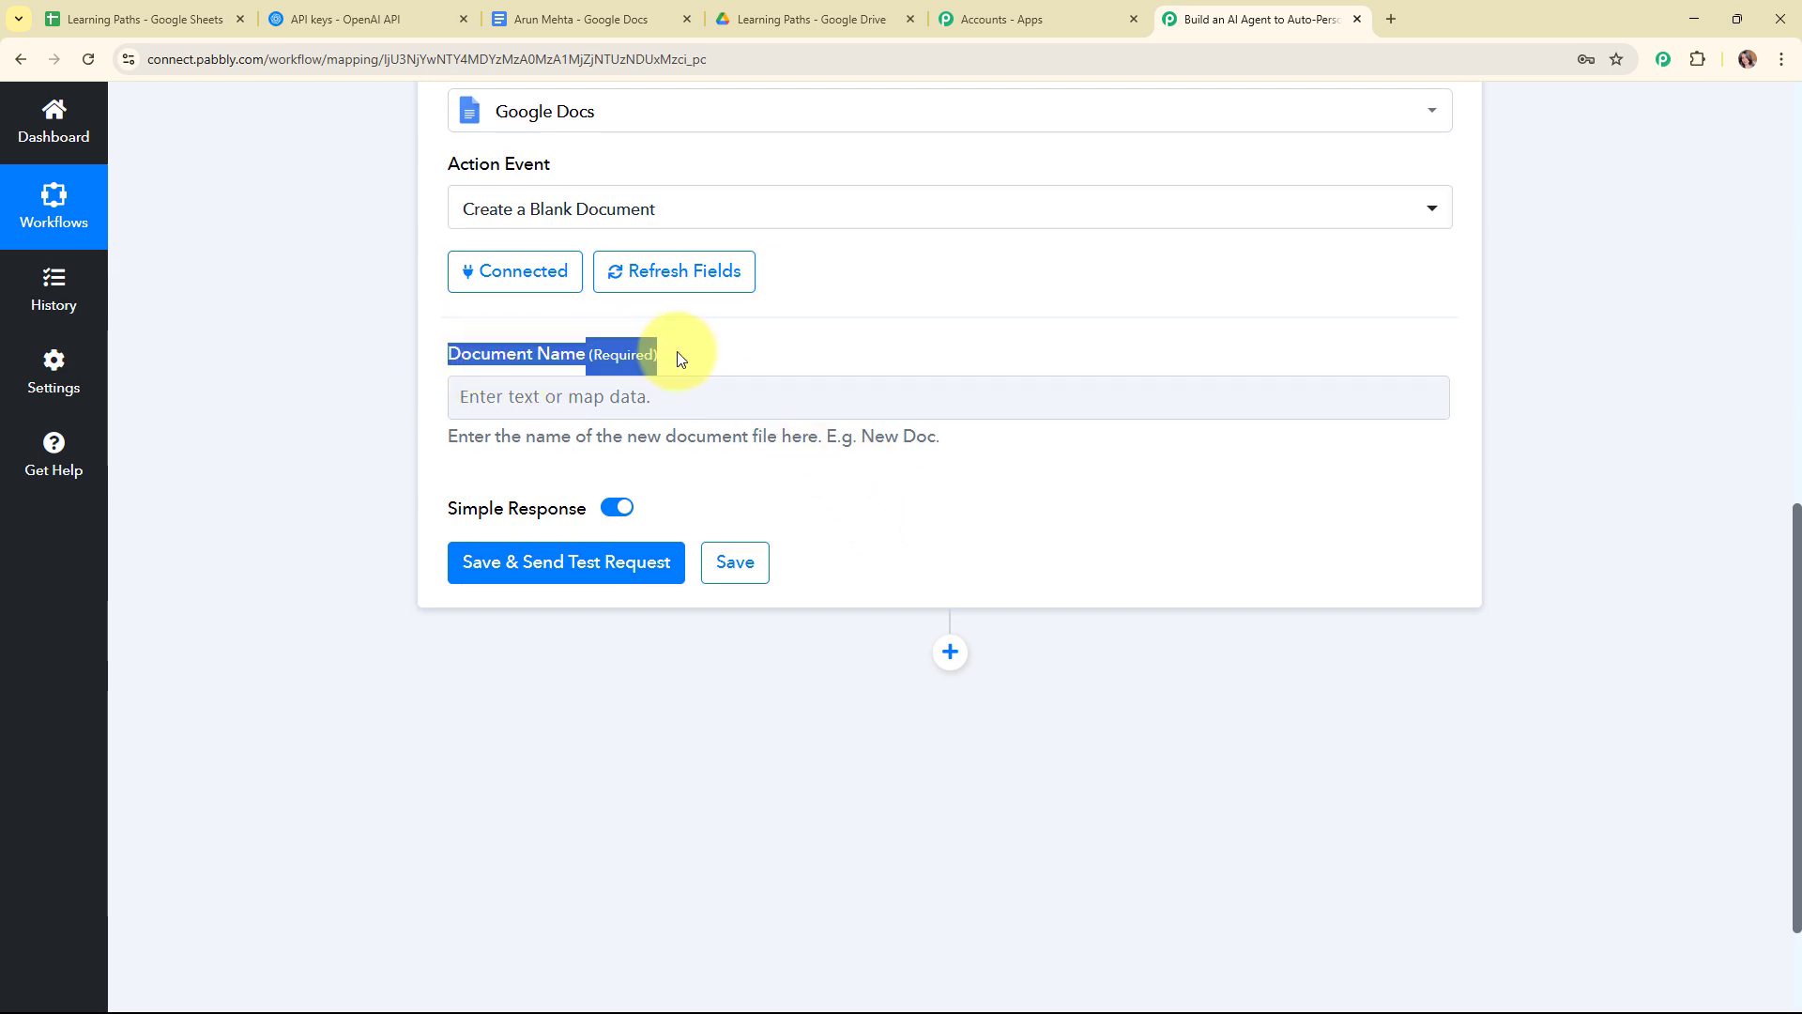
{"action": "left_click", "coordinate": [874, 356]}
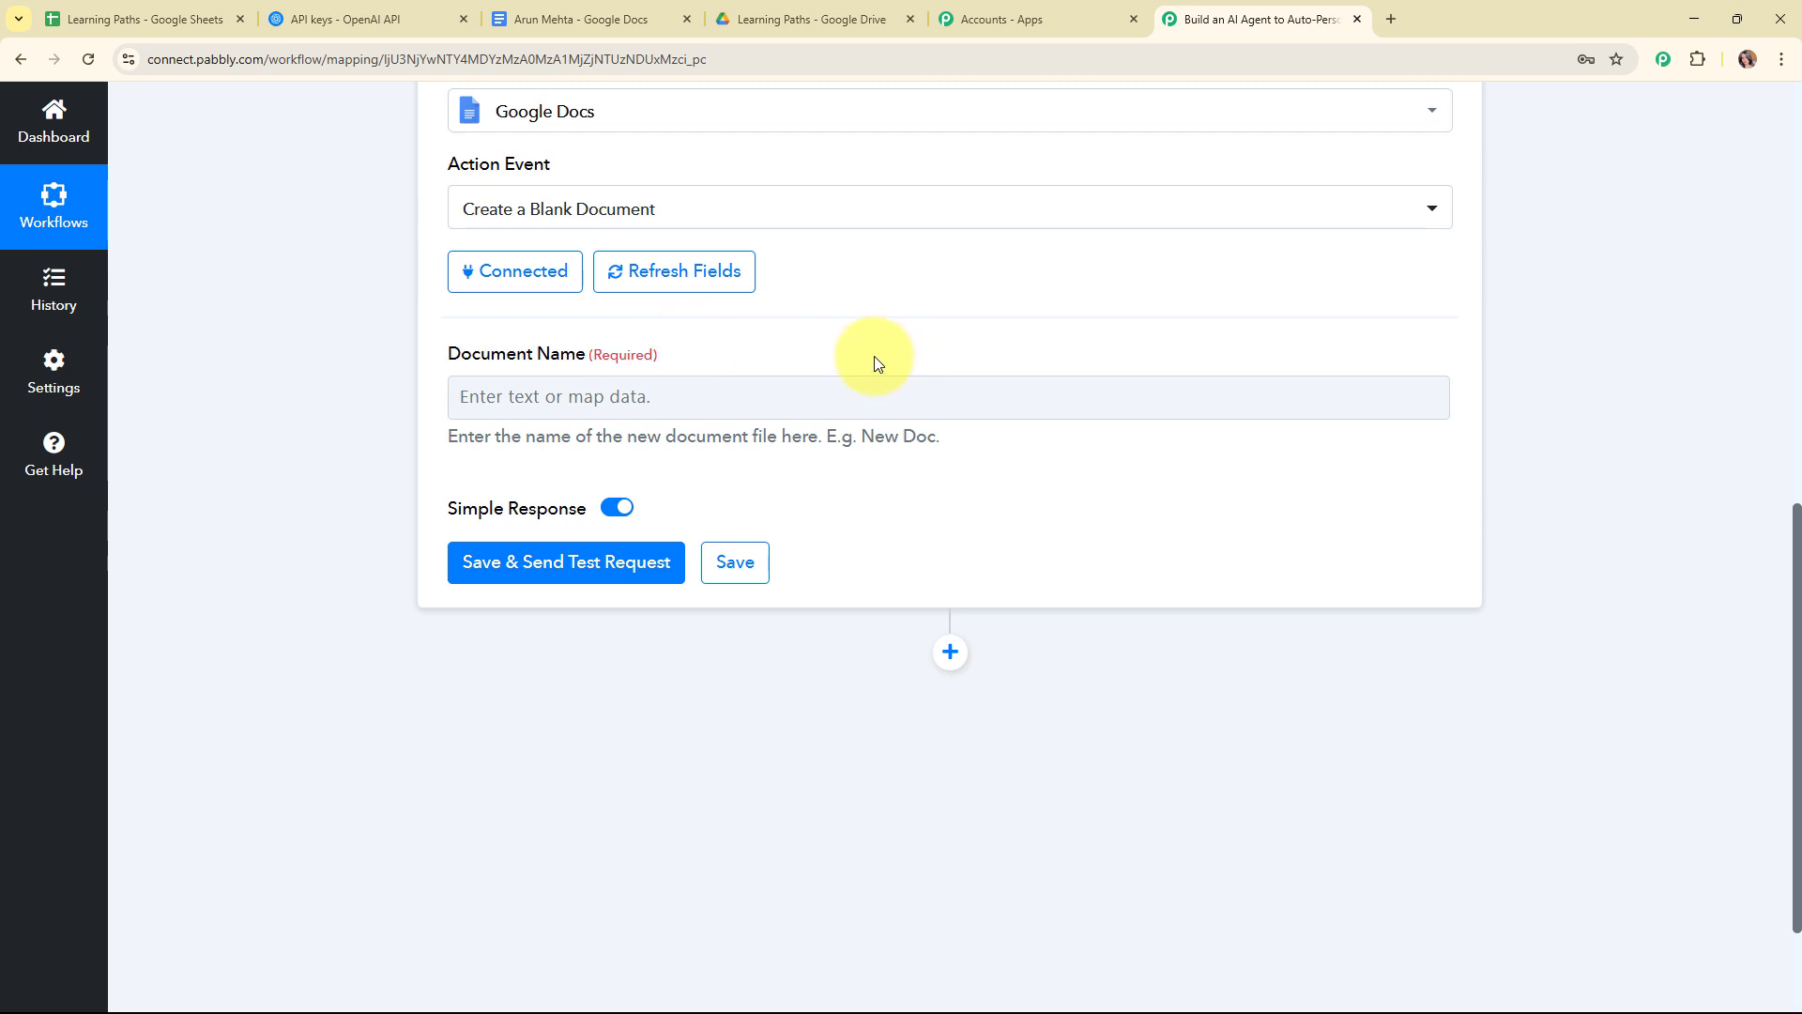
{"action": "left_click", "coordinate": [478, 387]}
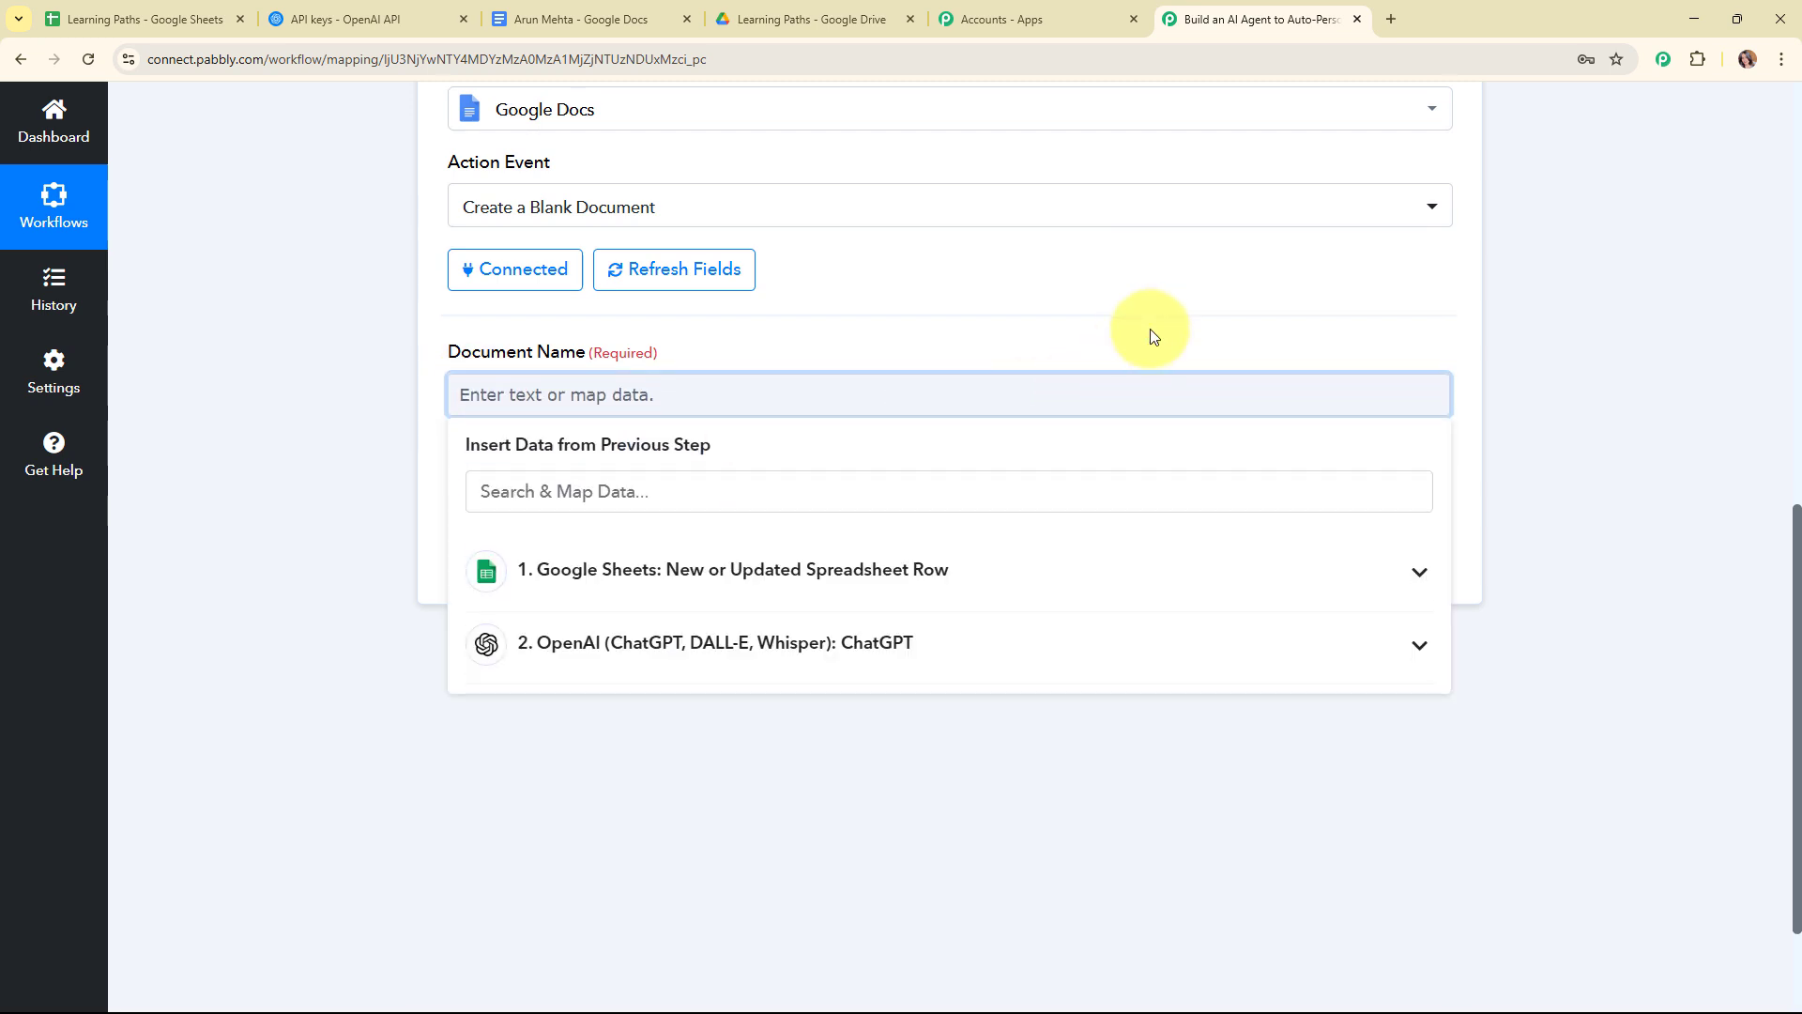
{"action": "scroll", "coordinate": [938, 563], "scroll_direction": "down", "scroll_amount": 2}
{"action": "left_click", "coordinate": [672, 413]}
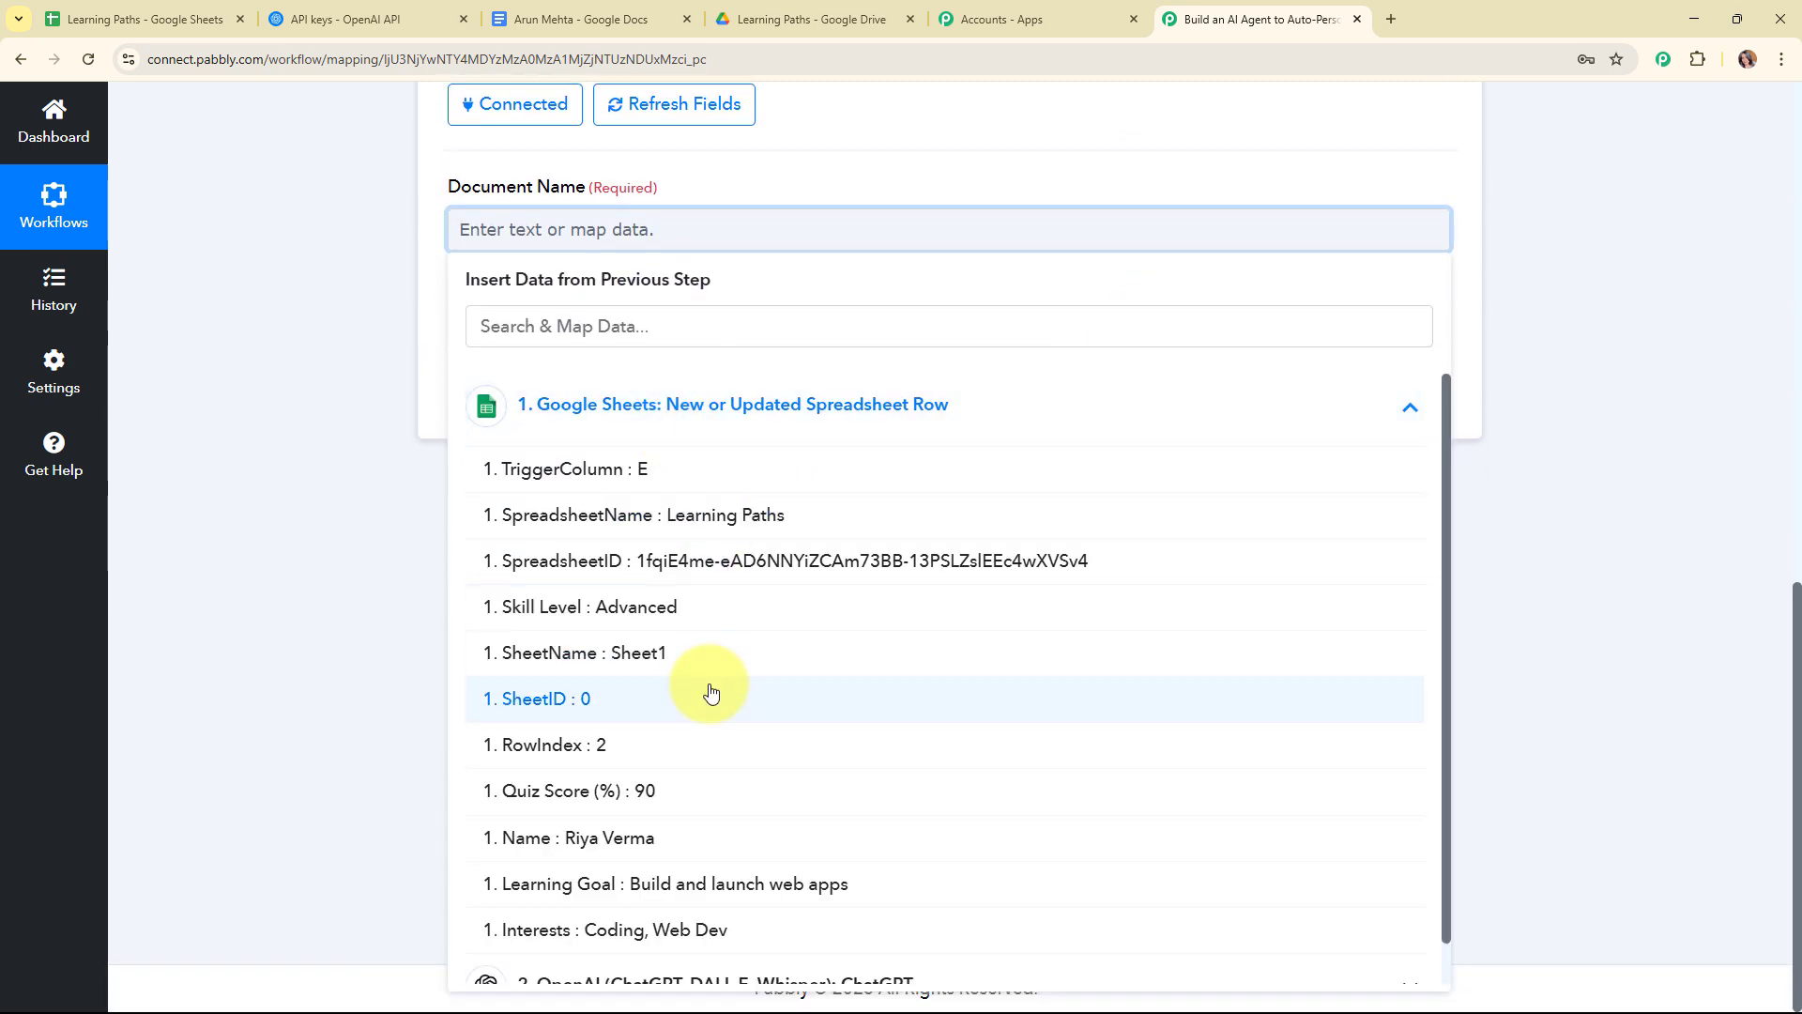
{"action": "left_click", "coordinate": [657, 857]}
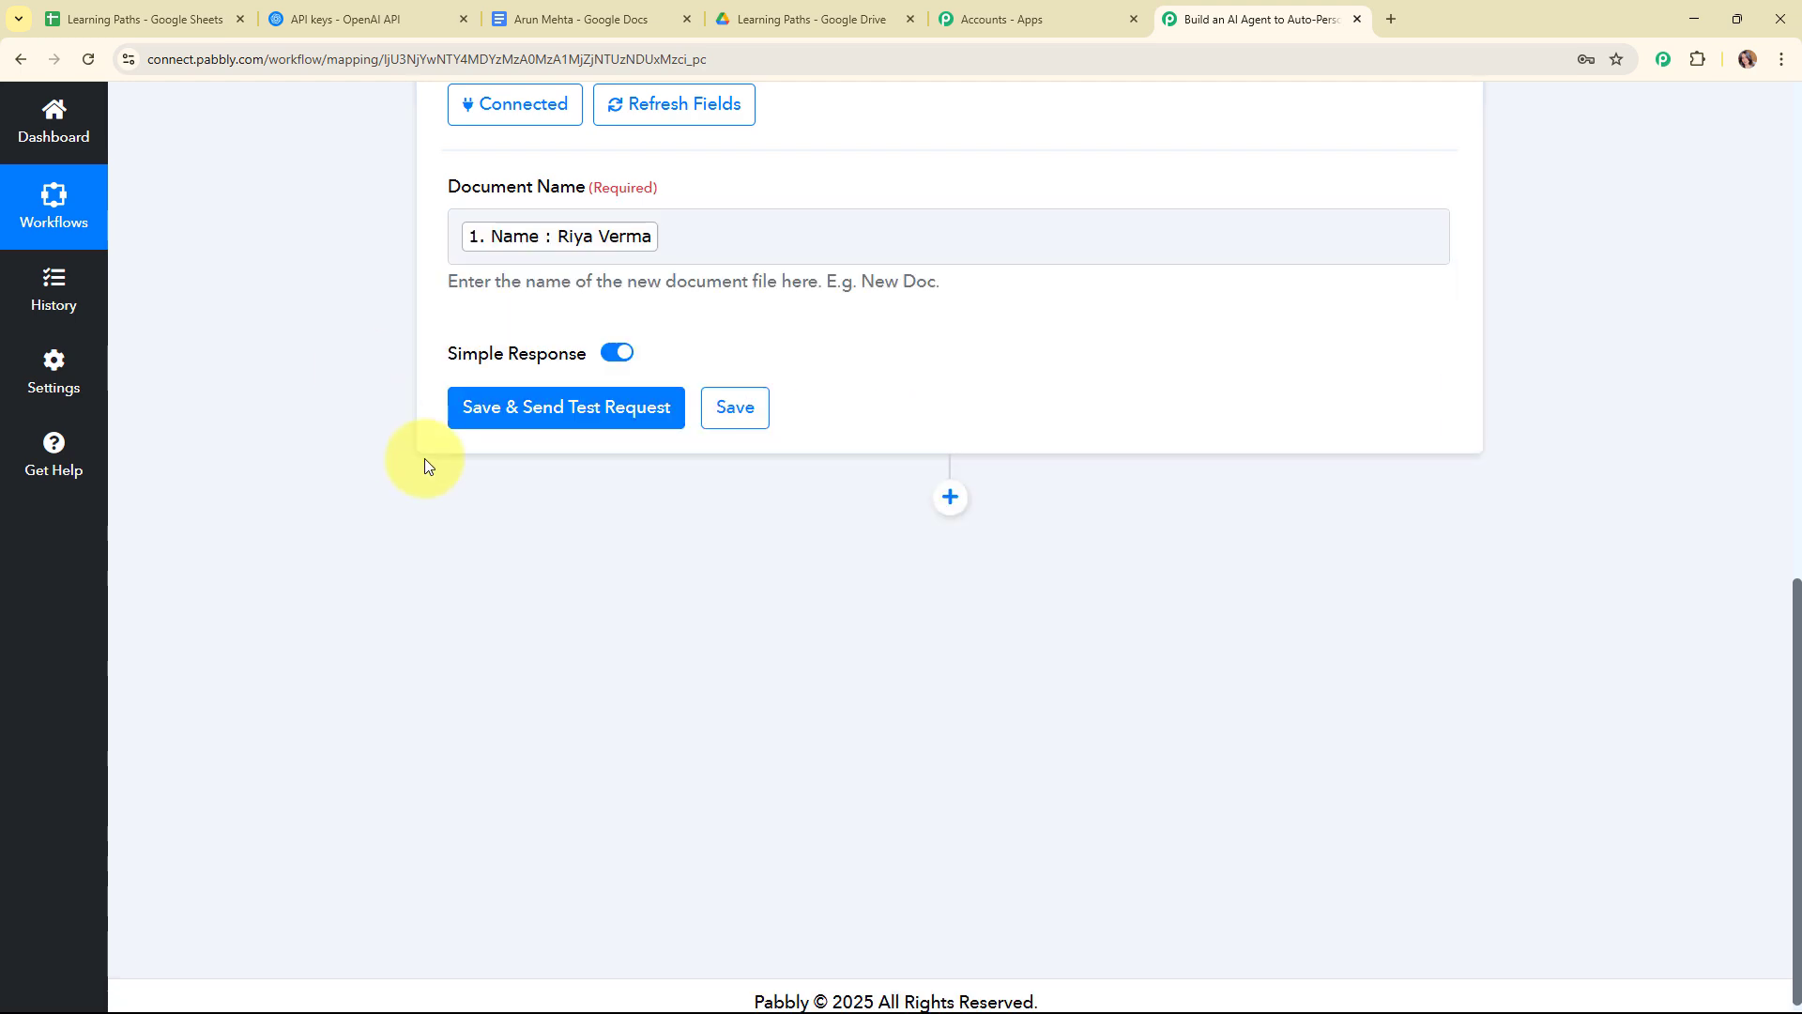
Save the Create a Blank Document action with a test request, check the received response and collapse the step.
{"action": "left_click", "coordinate": [512, 410]}
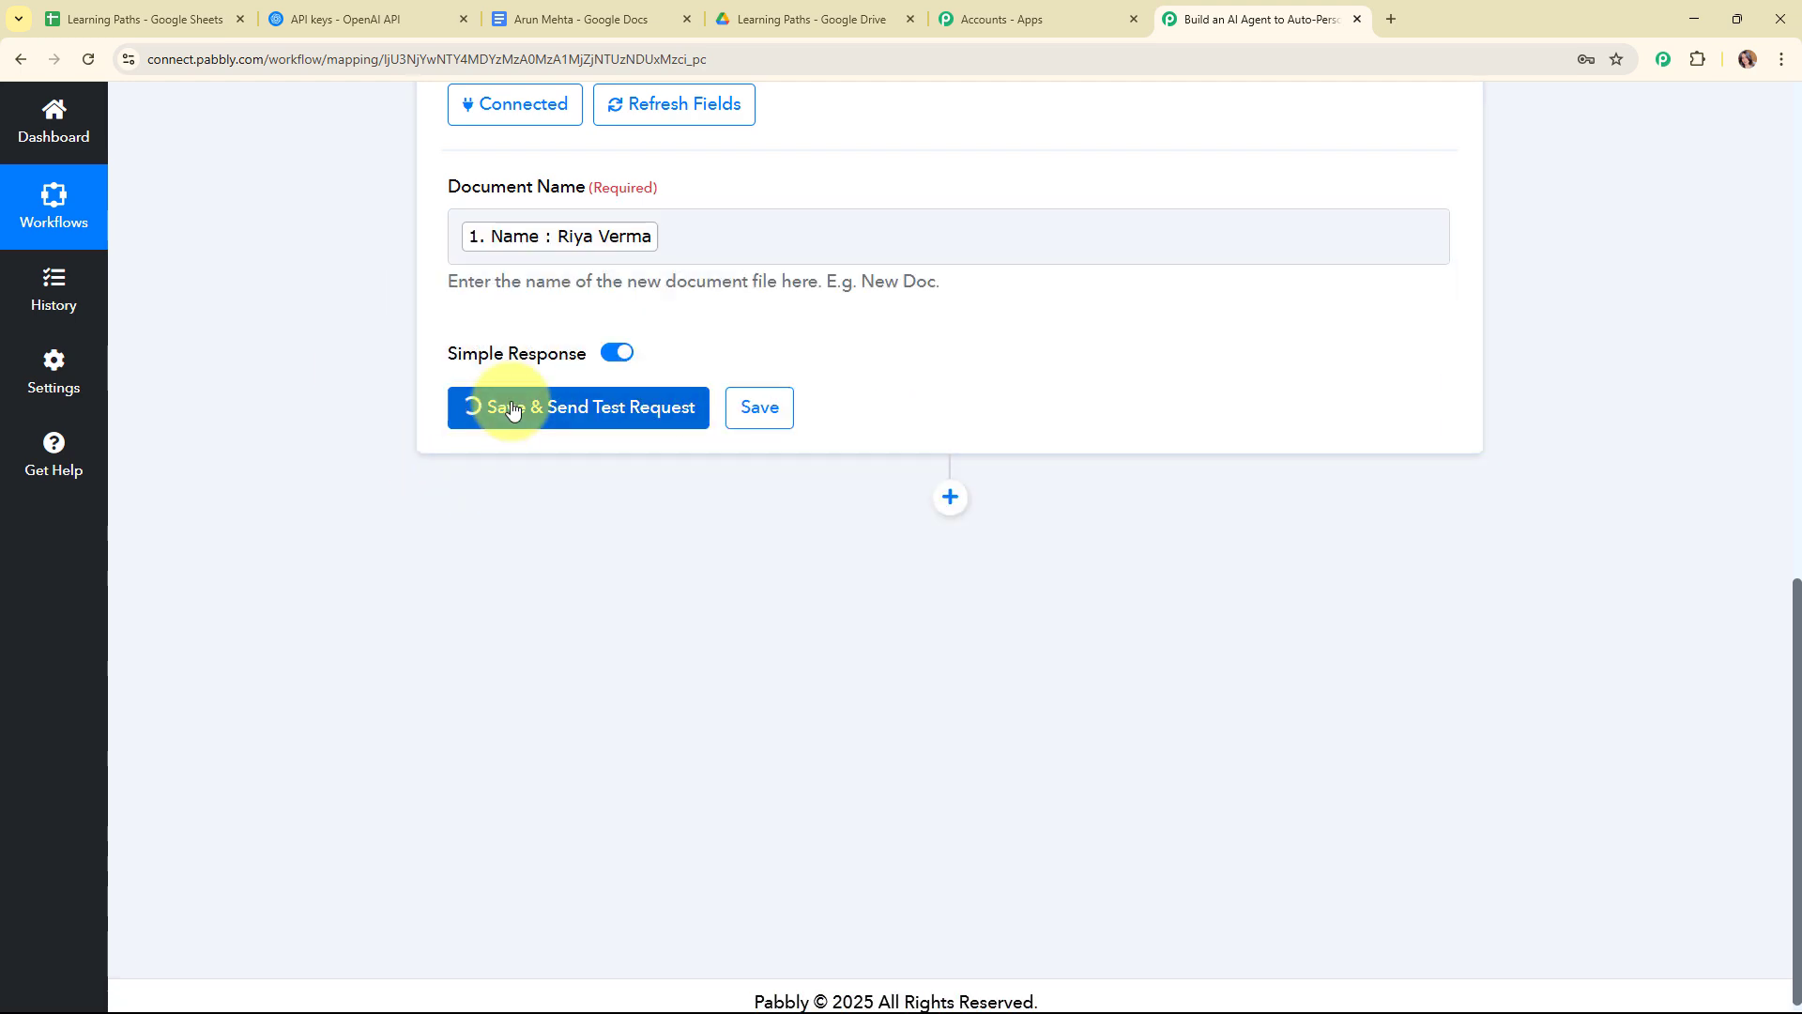
{"action": "scroll", "coordinate": [1540, 429], "scroll_direction": "down", "scroll_amount": 3}
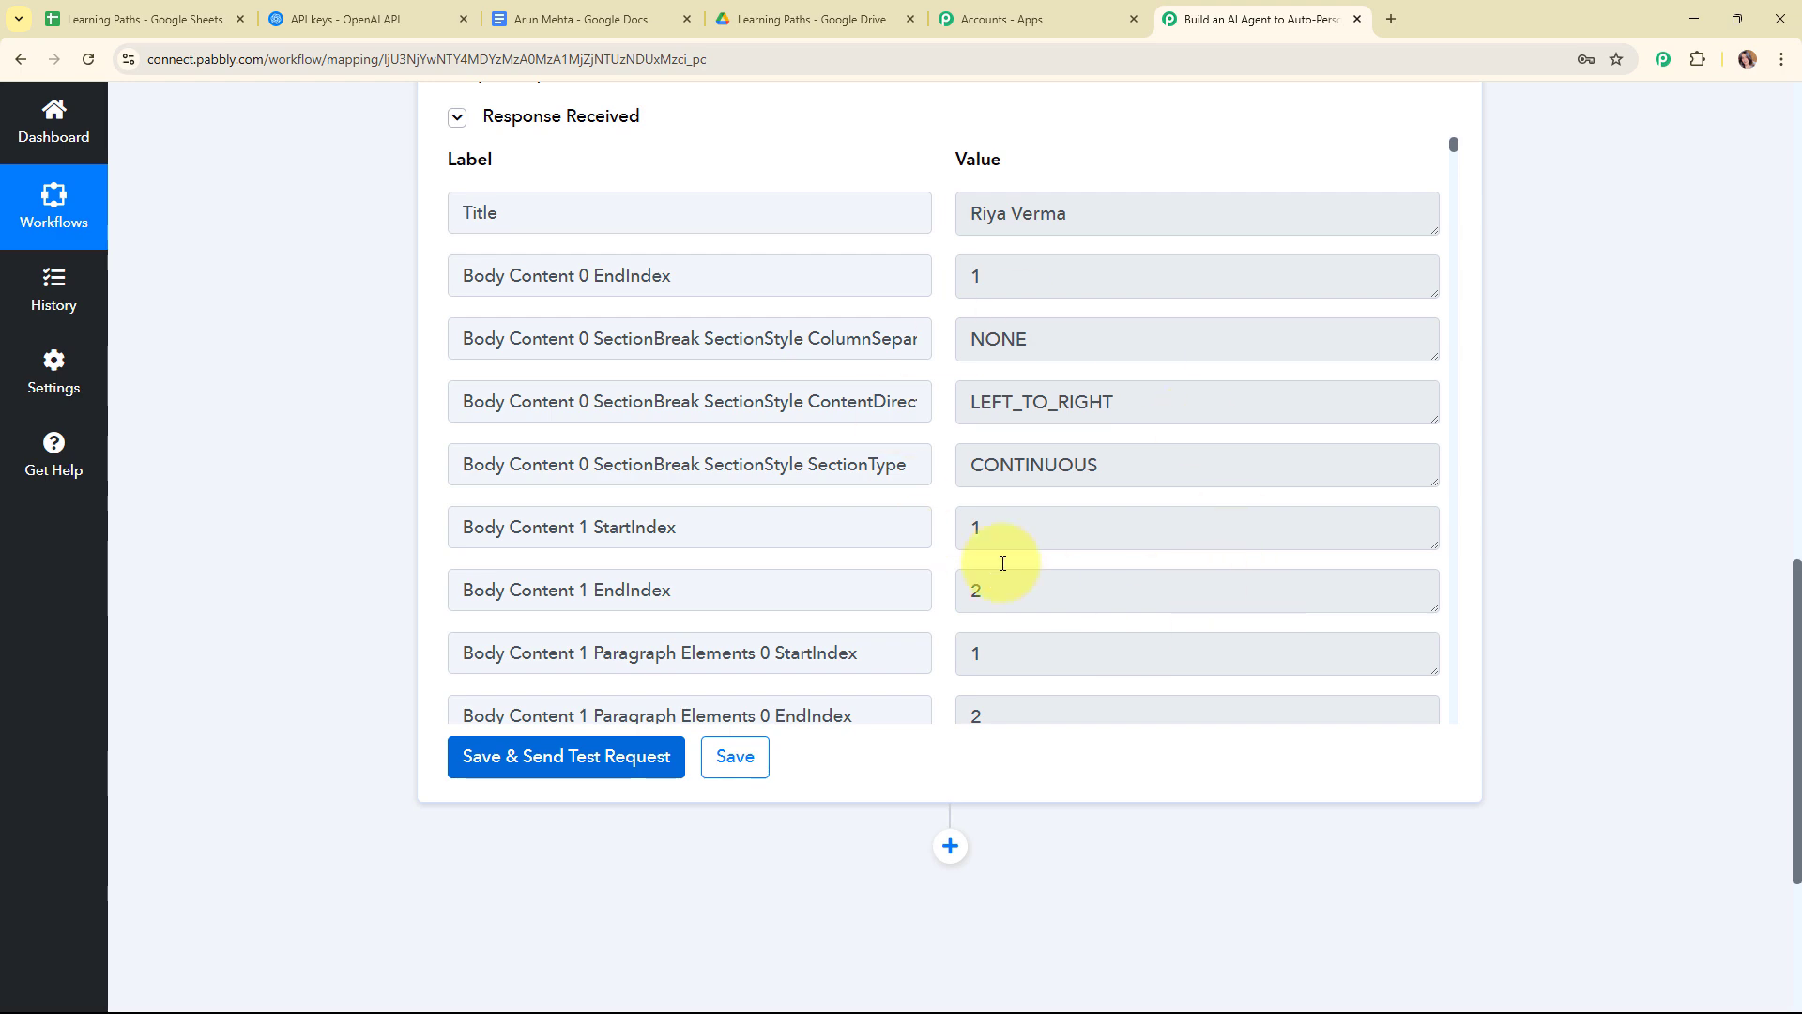
{"action": "scroll", "coordinate": [1552, 520], "scroll_direction": "up", "scroll_amount": 6}
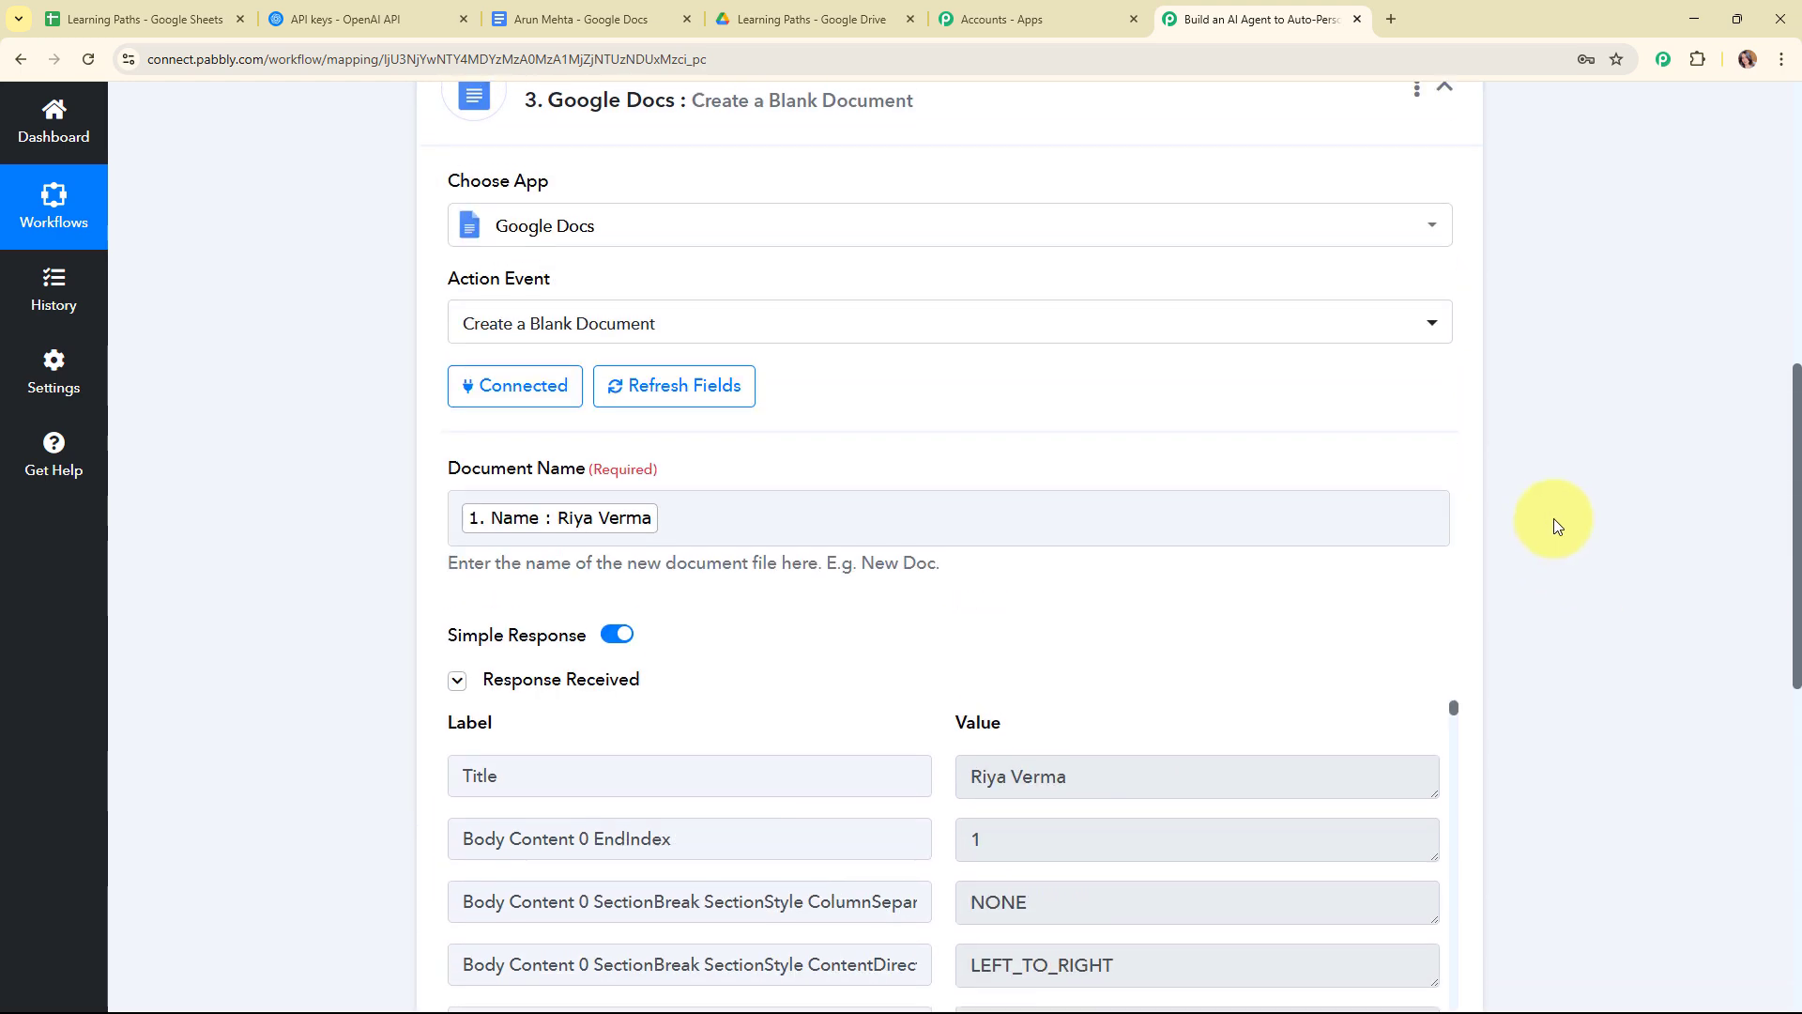
{"action": "scroll", "coordinate": [1553, 518], "scroll_direction": "up", "scroll_amount": 5}
{"action": "left_click", "coordinate": [1443, 552]}
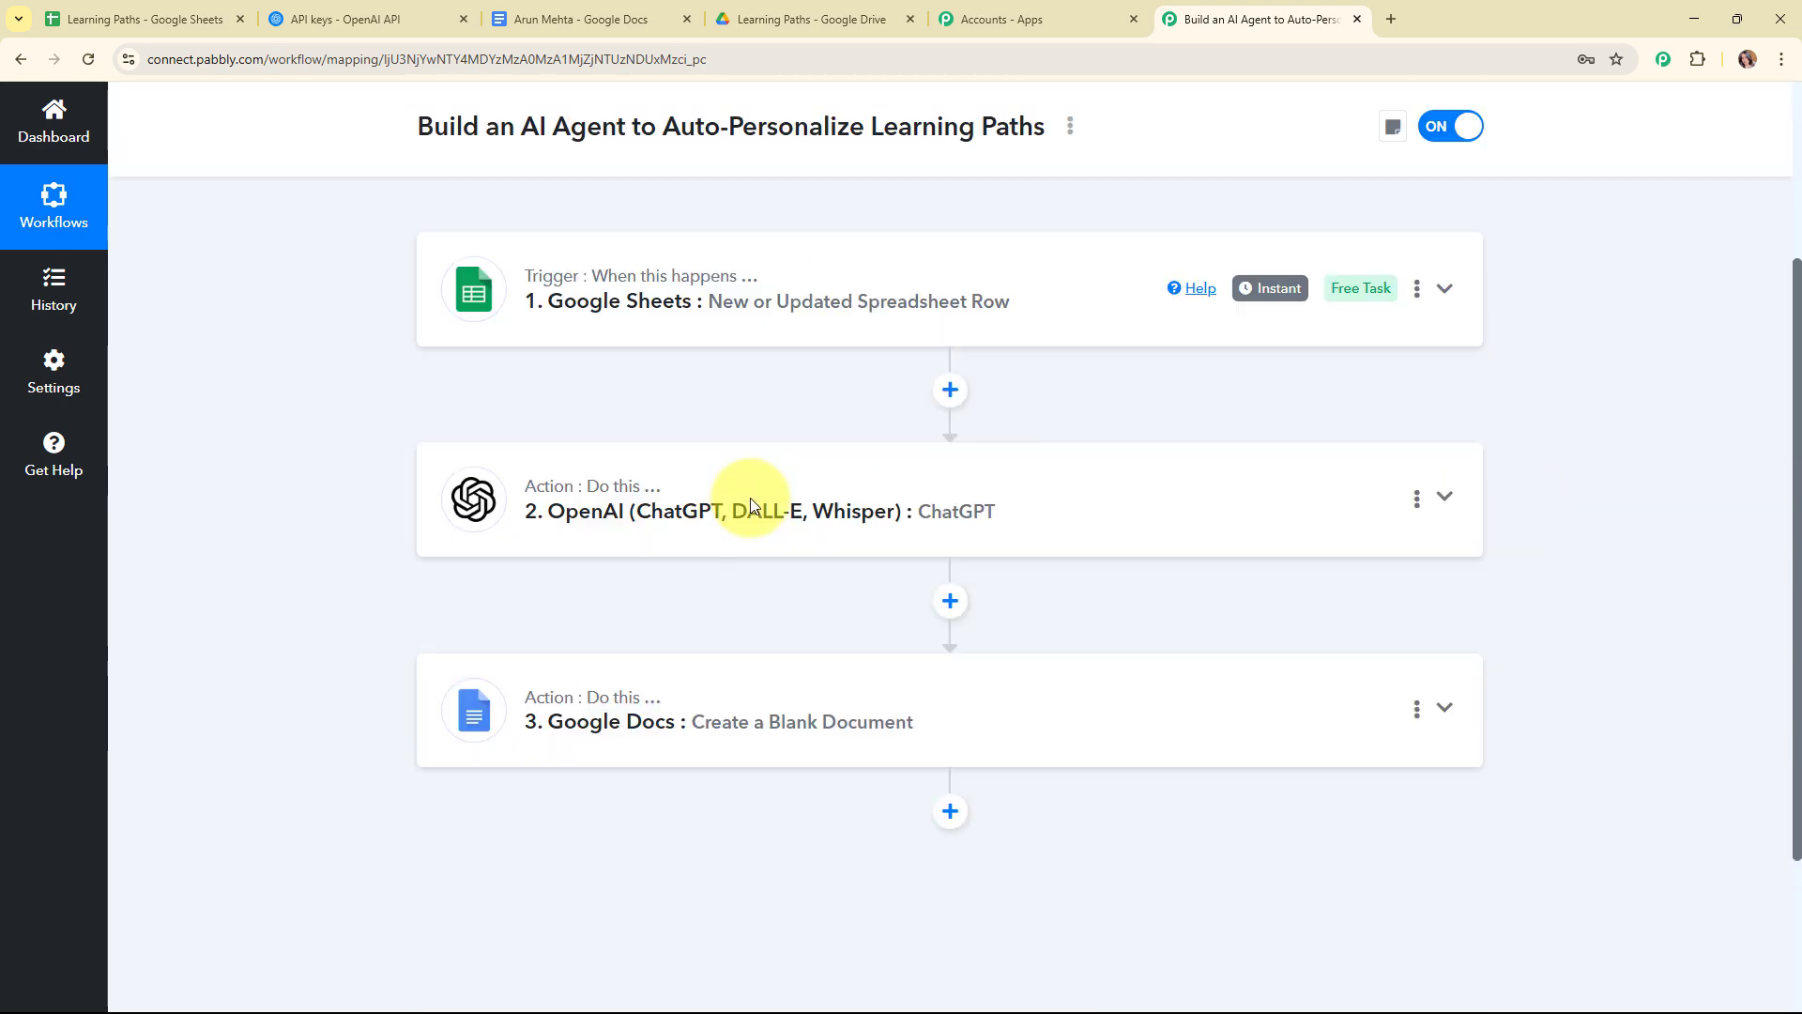
Switch to Google Docs and open the newly created learner document from the recent documents to check it.
{"action": "scroll", "coordinate": [750, 497], "scroll_direction": "up", "scroll_amount": 2}
{"action": "left_click", "coordinate": [572, 19]}
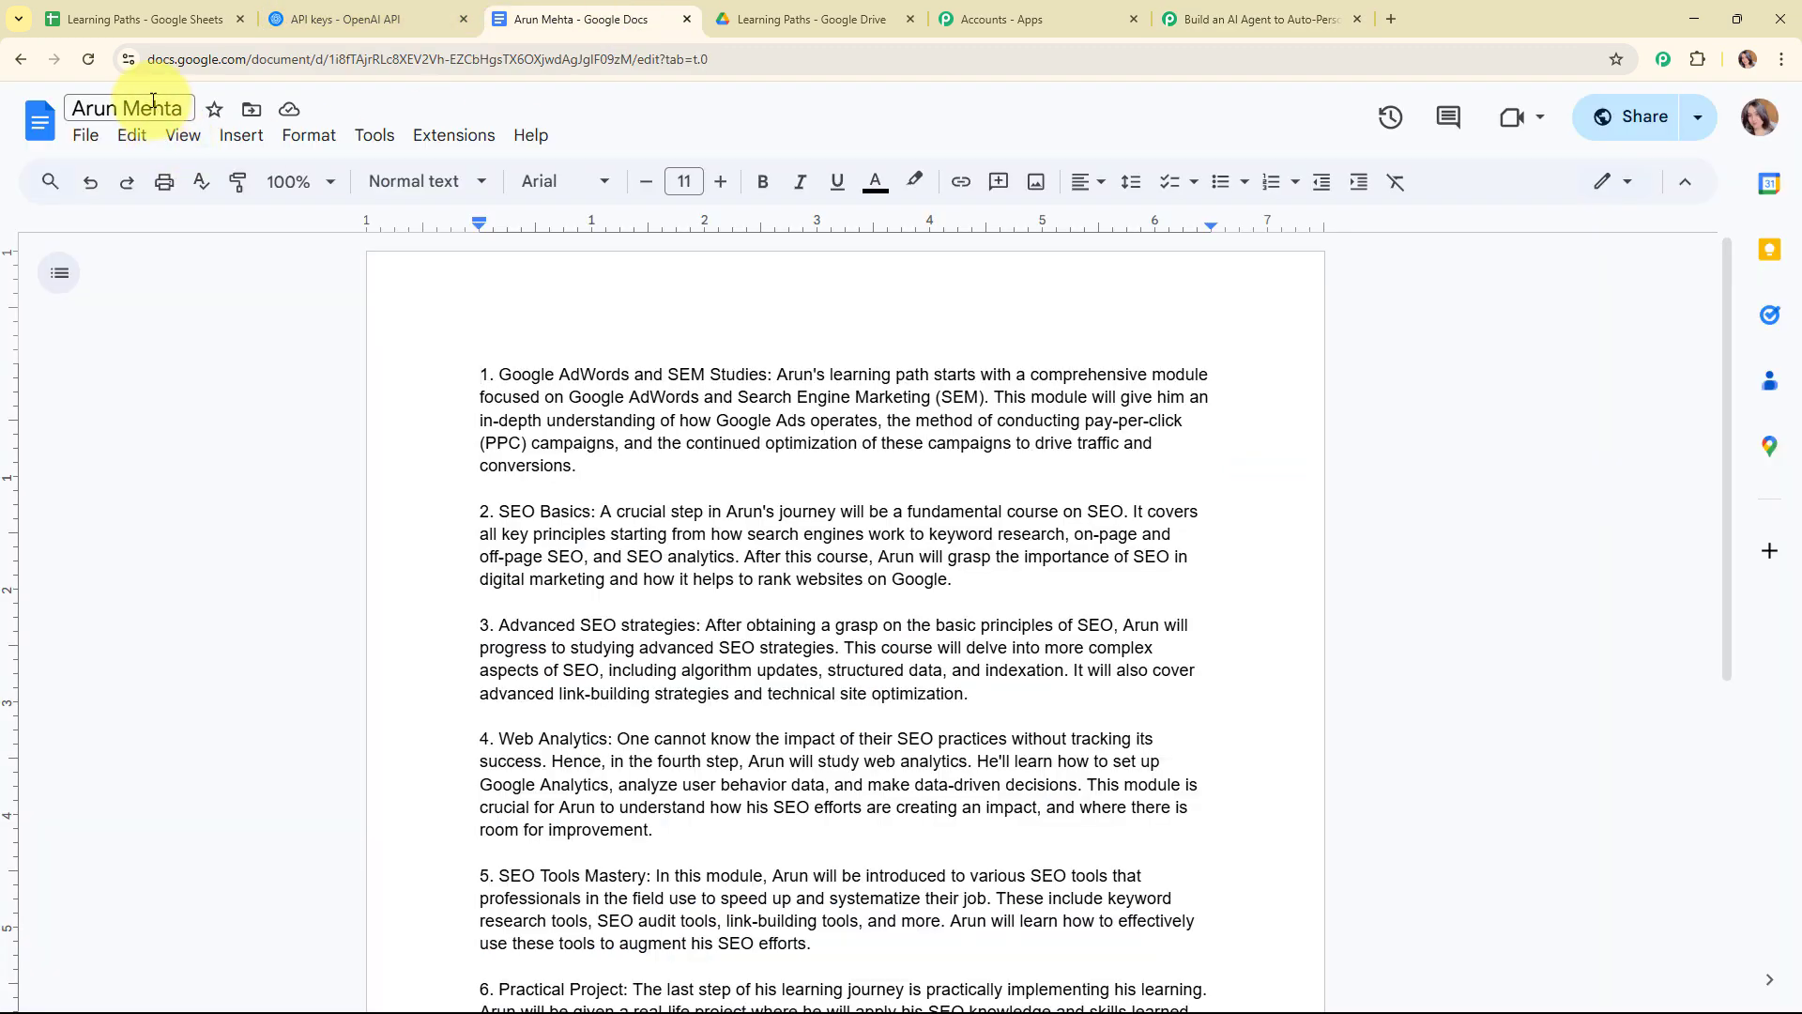
{"action": "left_click", "coordinate": [20, 59]}
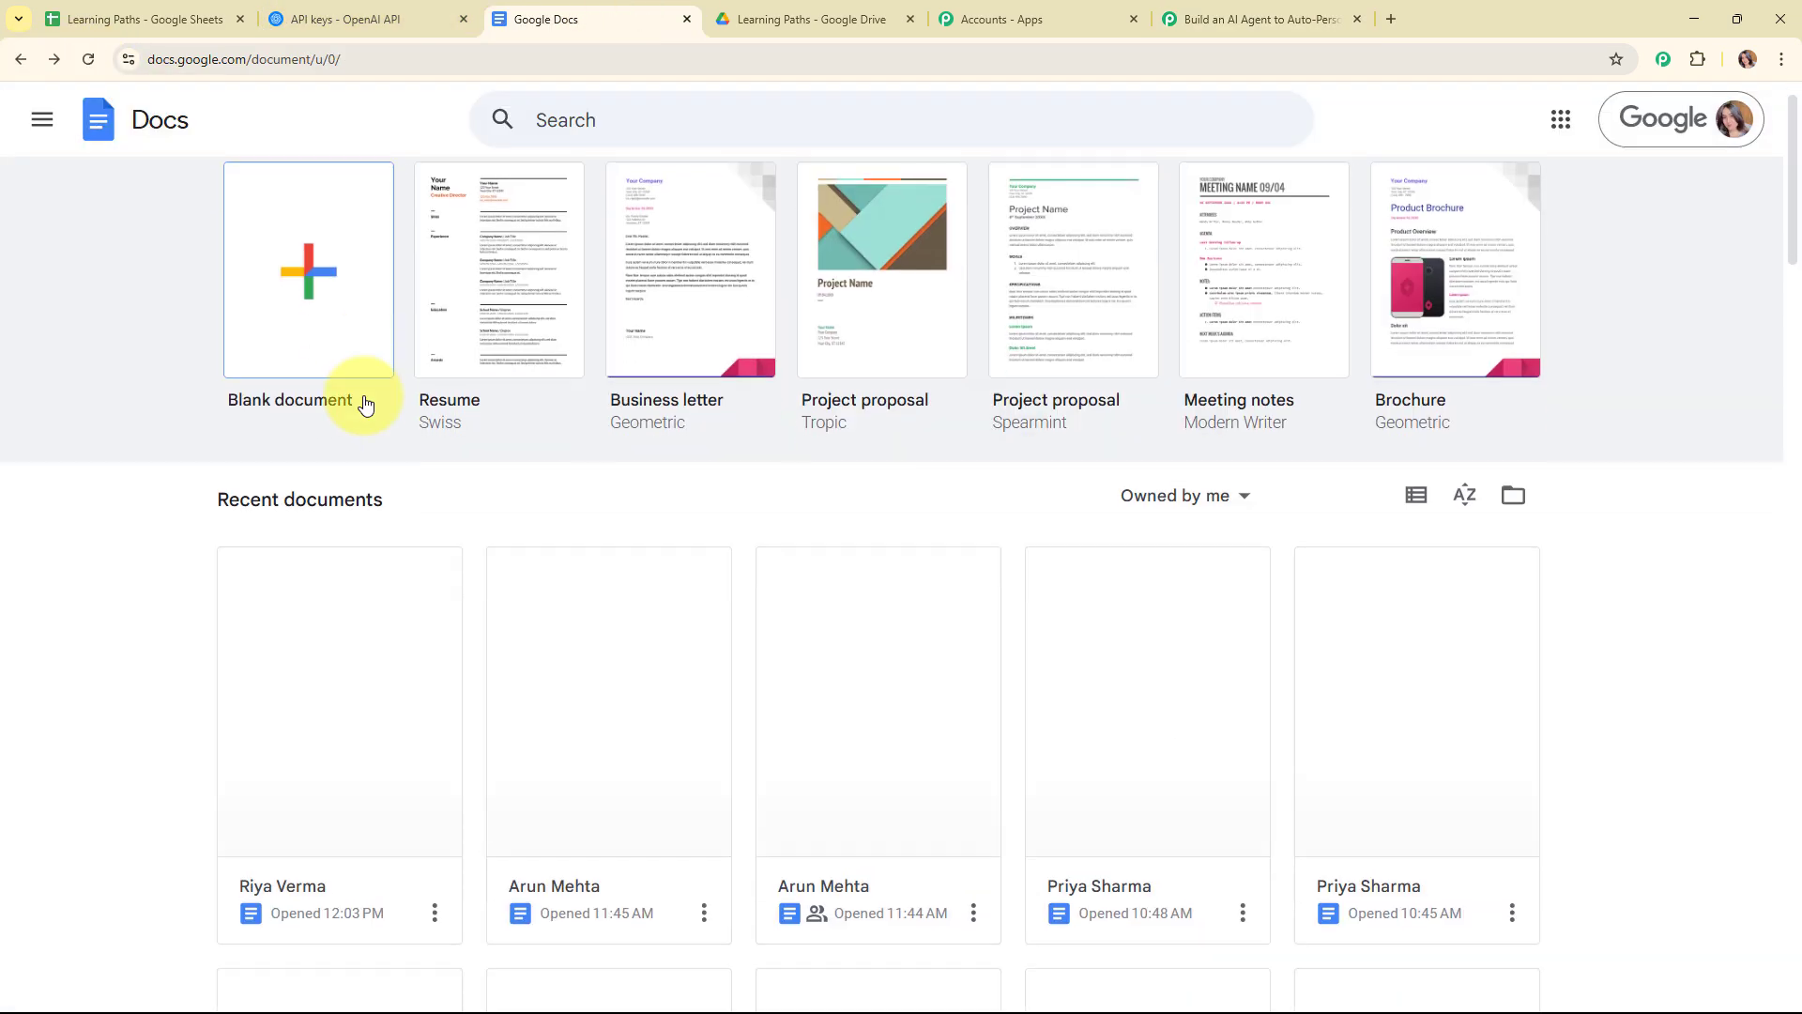
{"action": "left_click", "coordinate": [331, 452]}
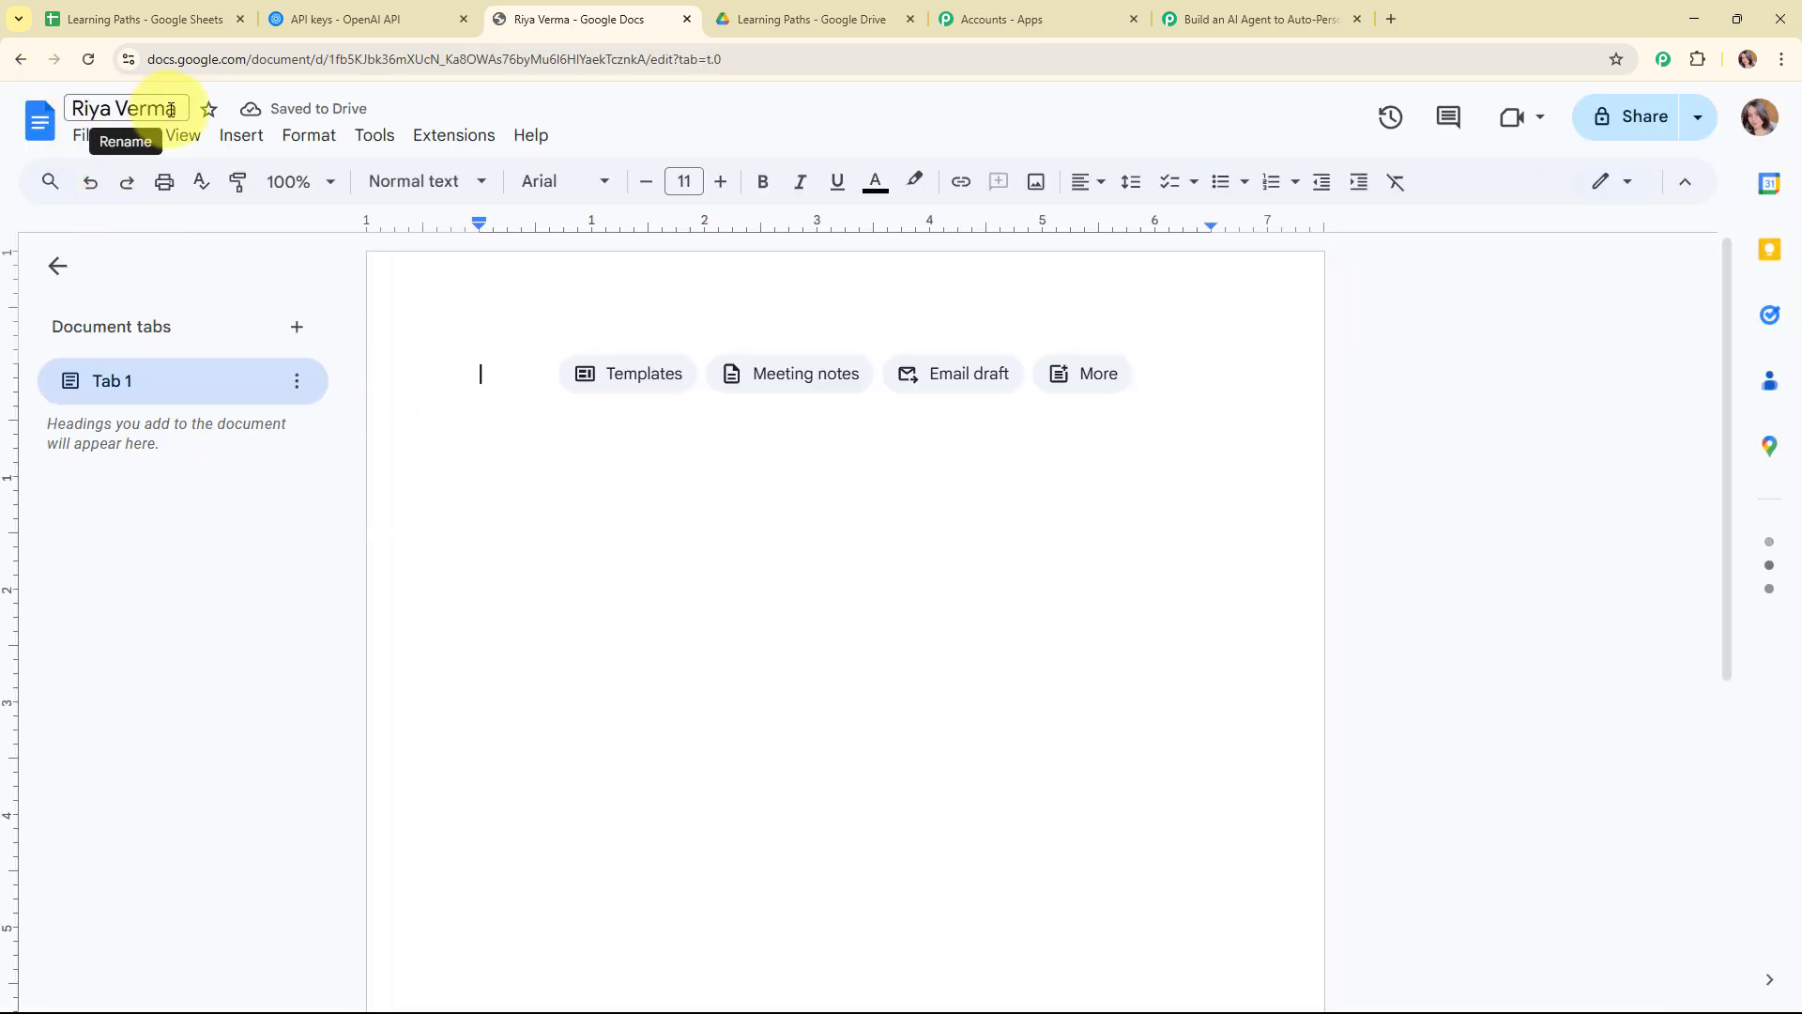
Return to the Pabbly Connect workflow and add a second Google Docs action with the event Append a Paragraph to a Document.
{"action": "left_click", "coordinate": [1263, 19]}
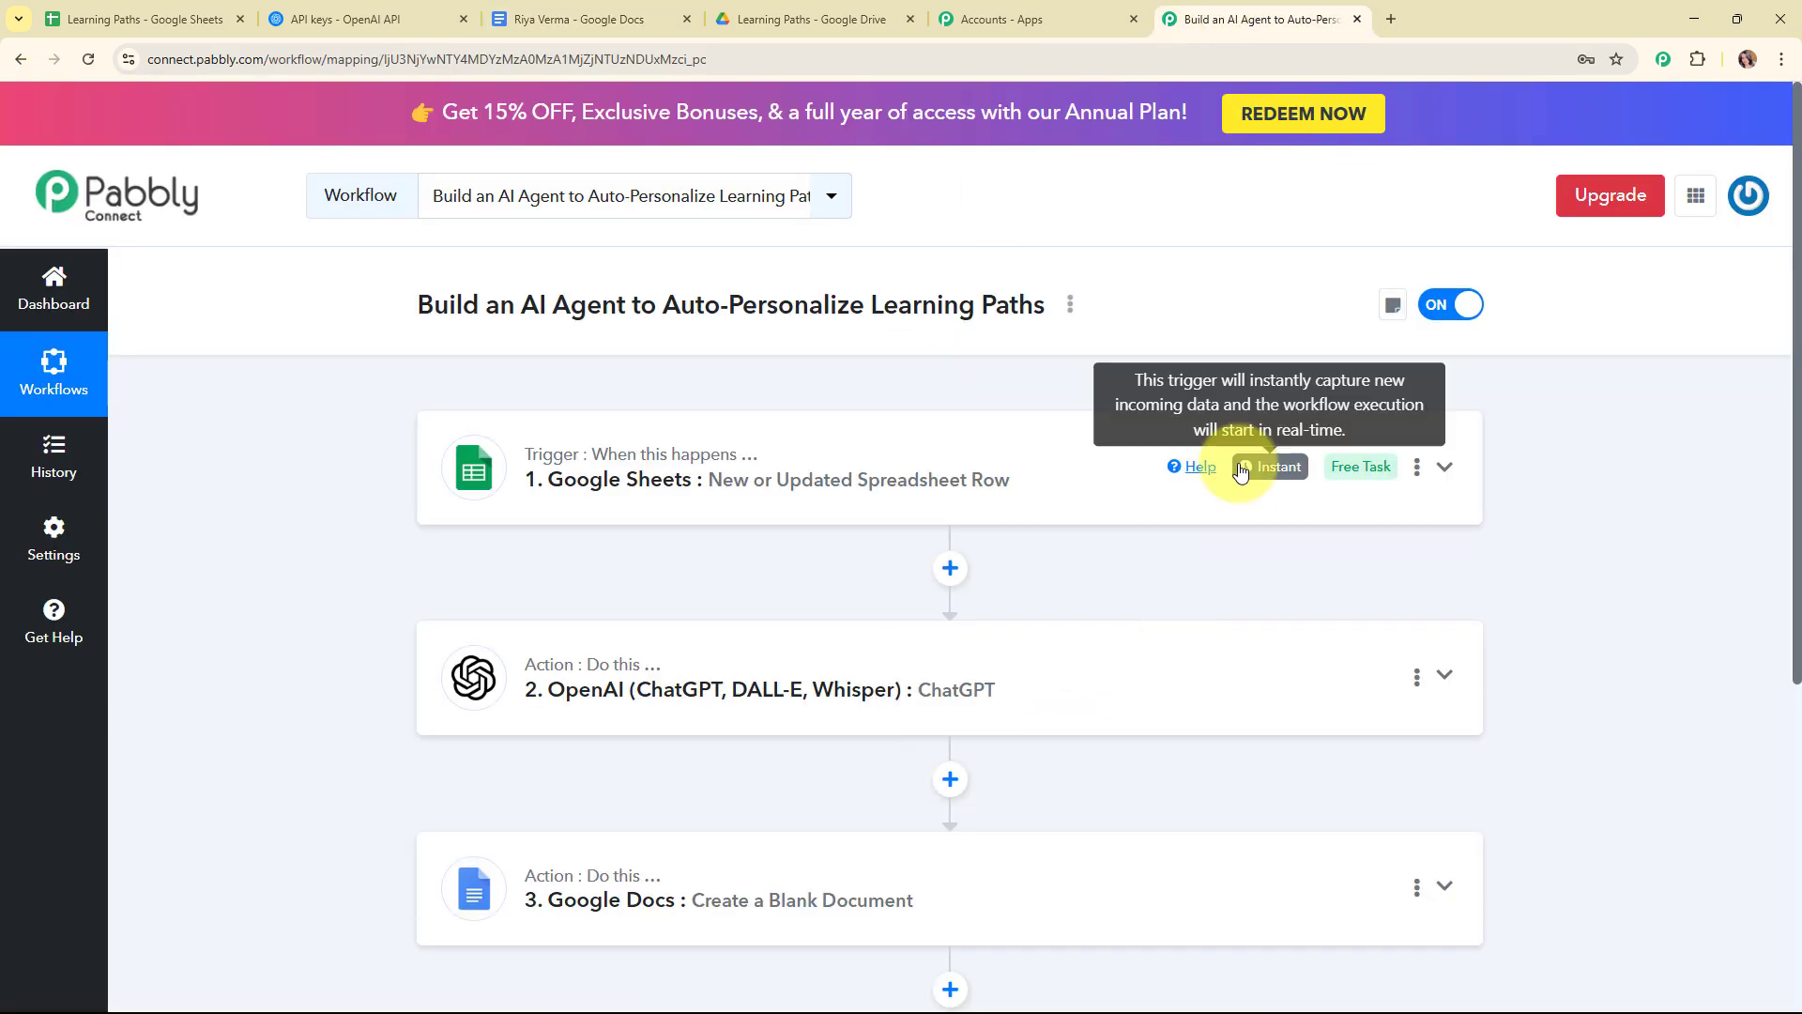
{"action": "scroll", "coordinate": [522, 451], "scroll_direction": "down", "scroll_amount": 4}
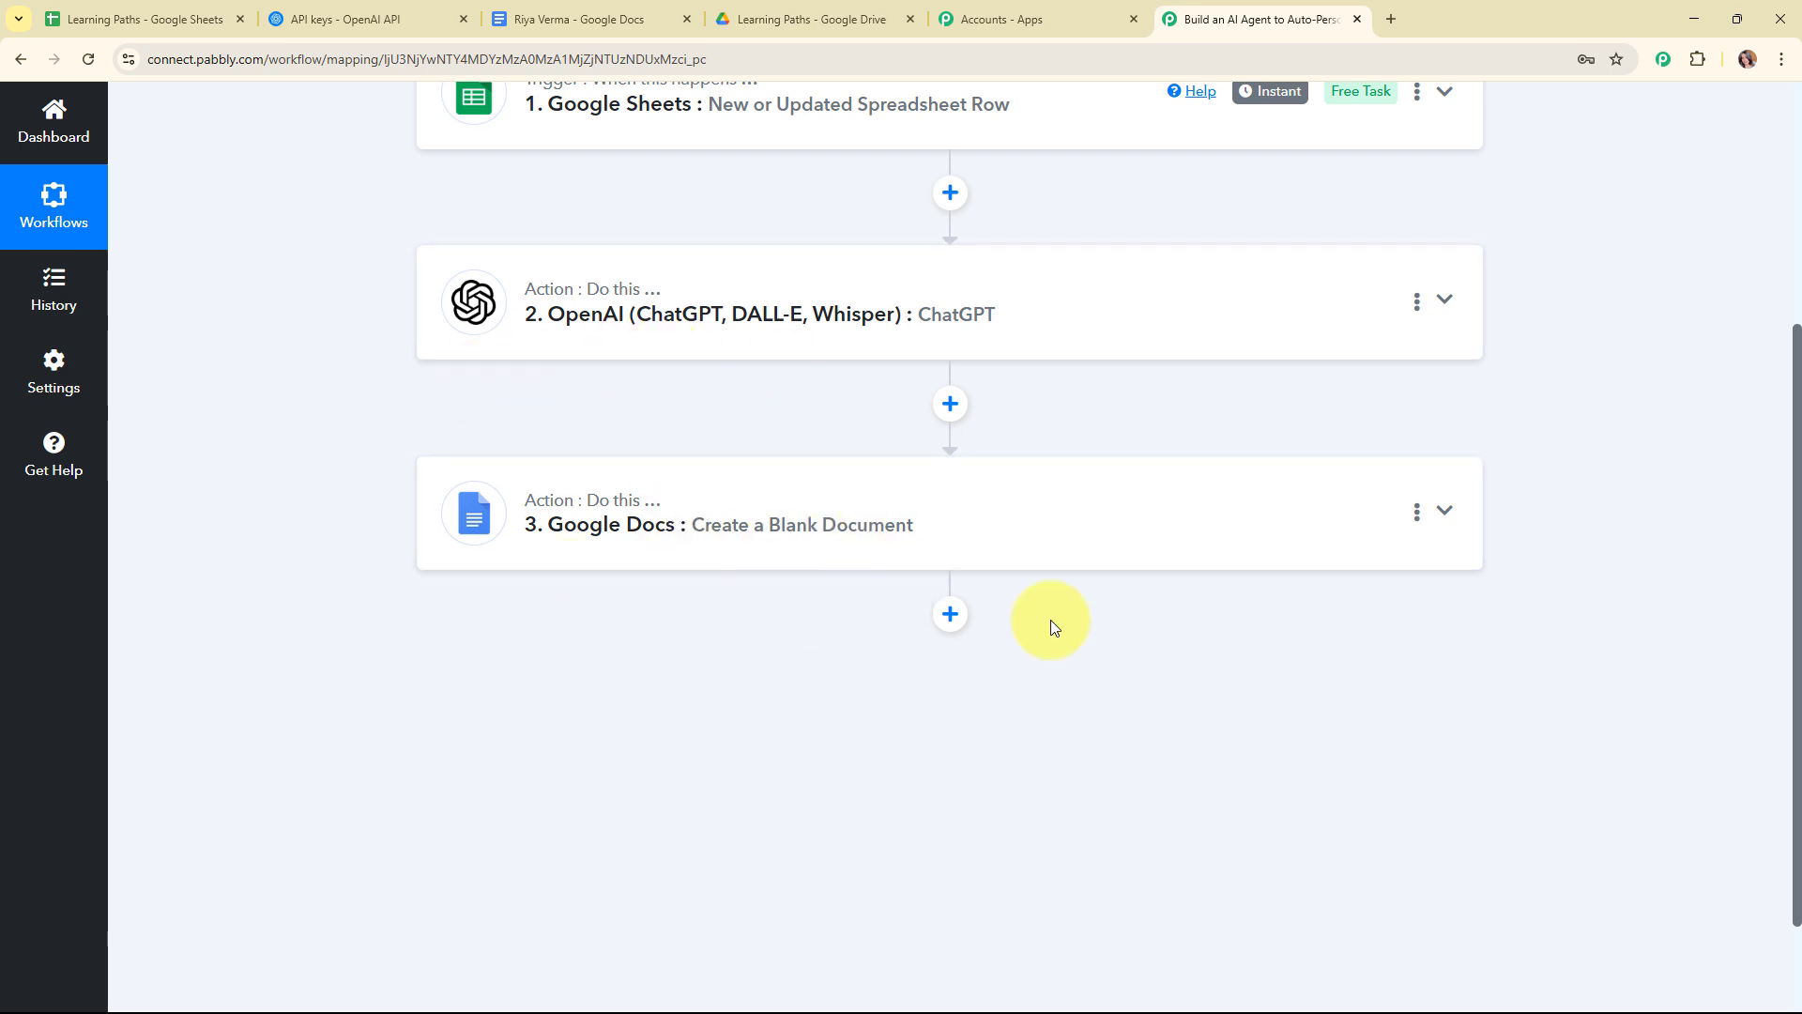
{"action": "left_click", "coordinate": [960, 619]}
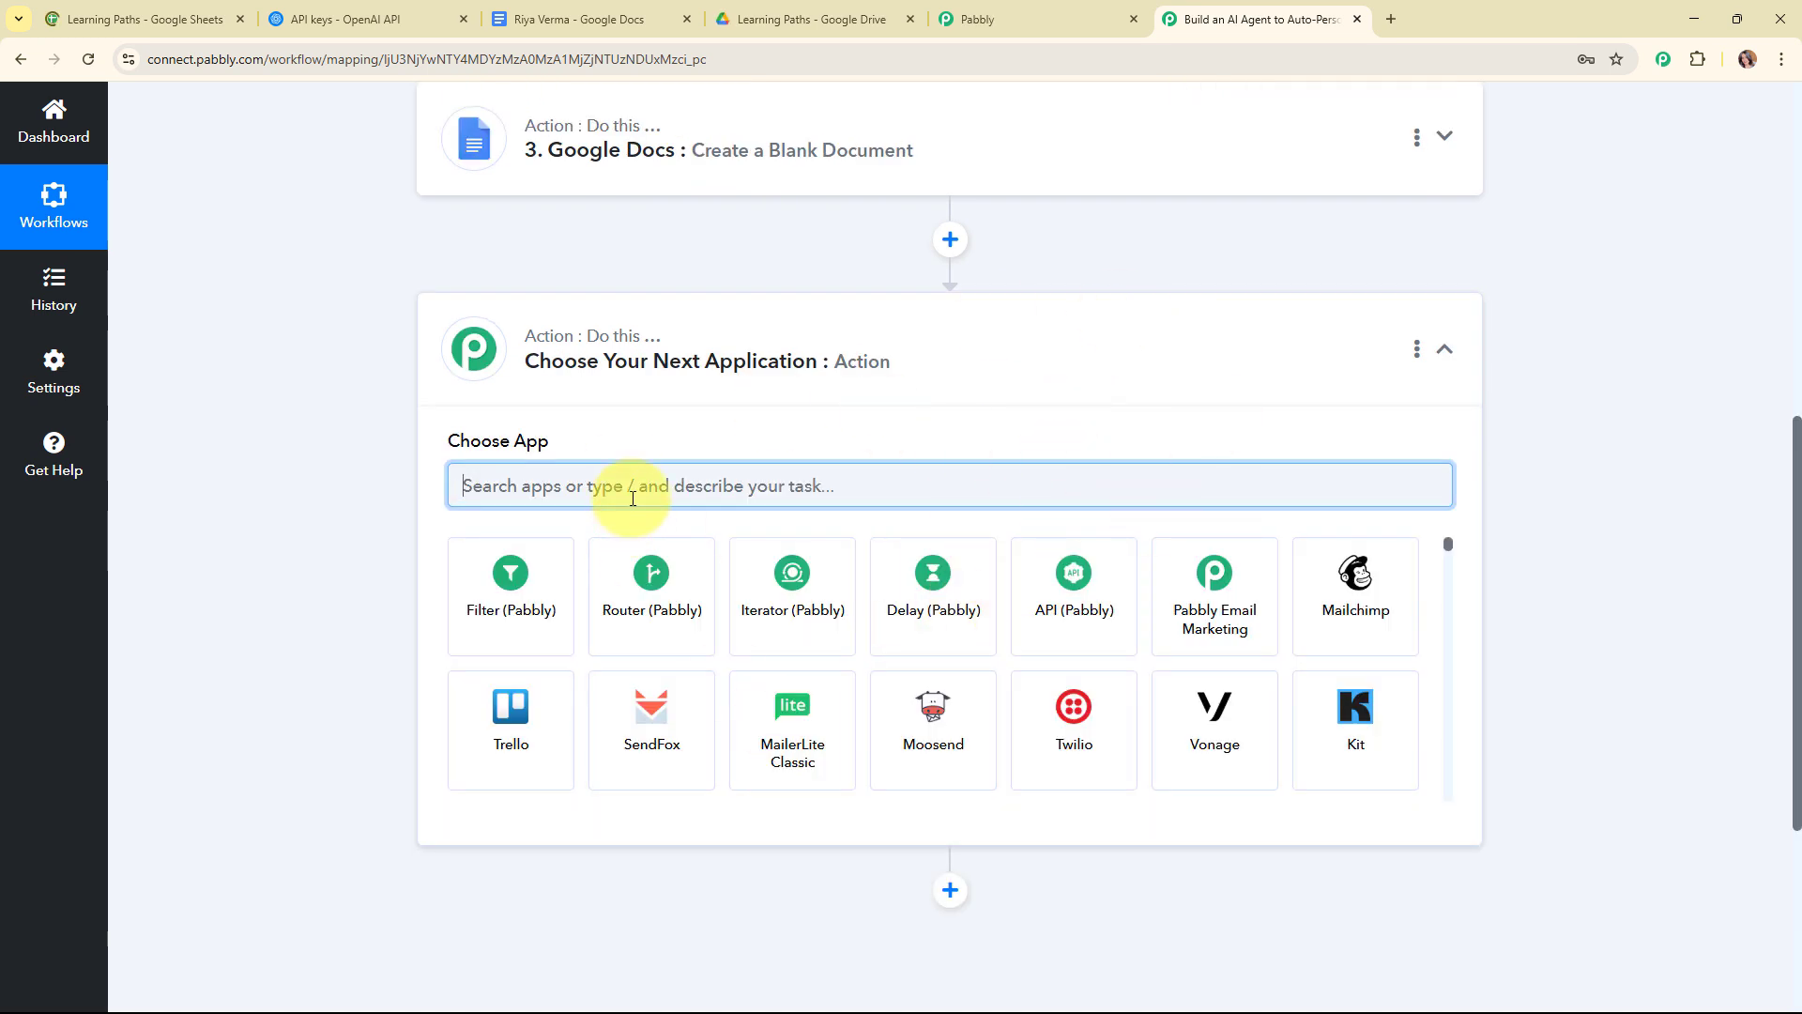
{"action": "type", "text": "goo"}
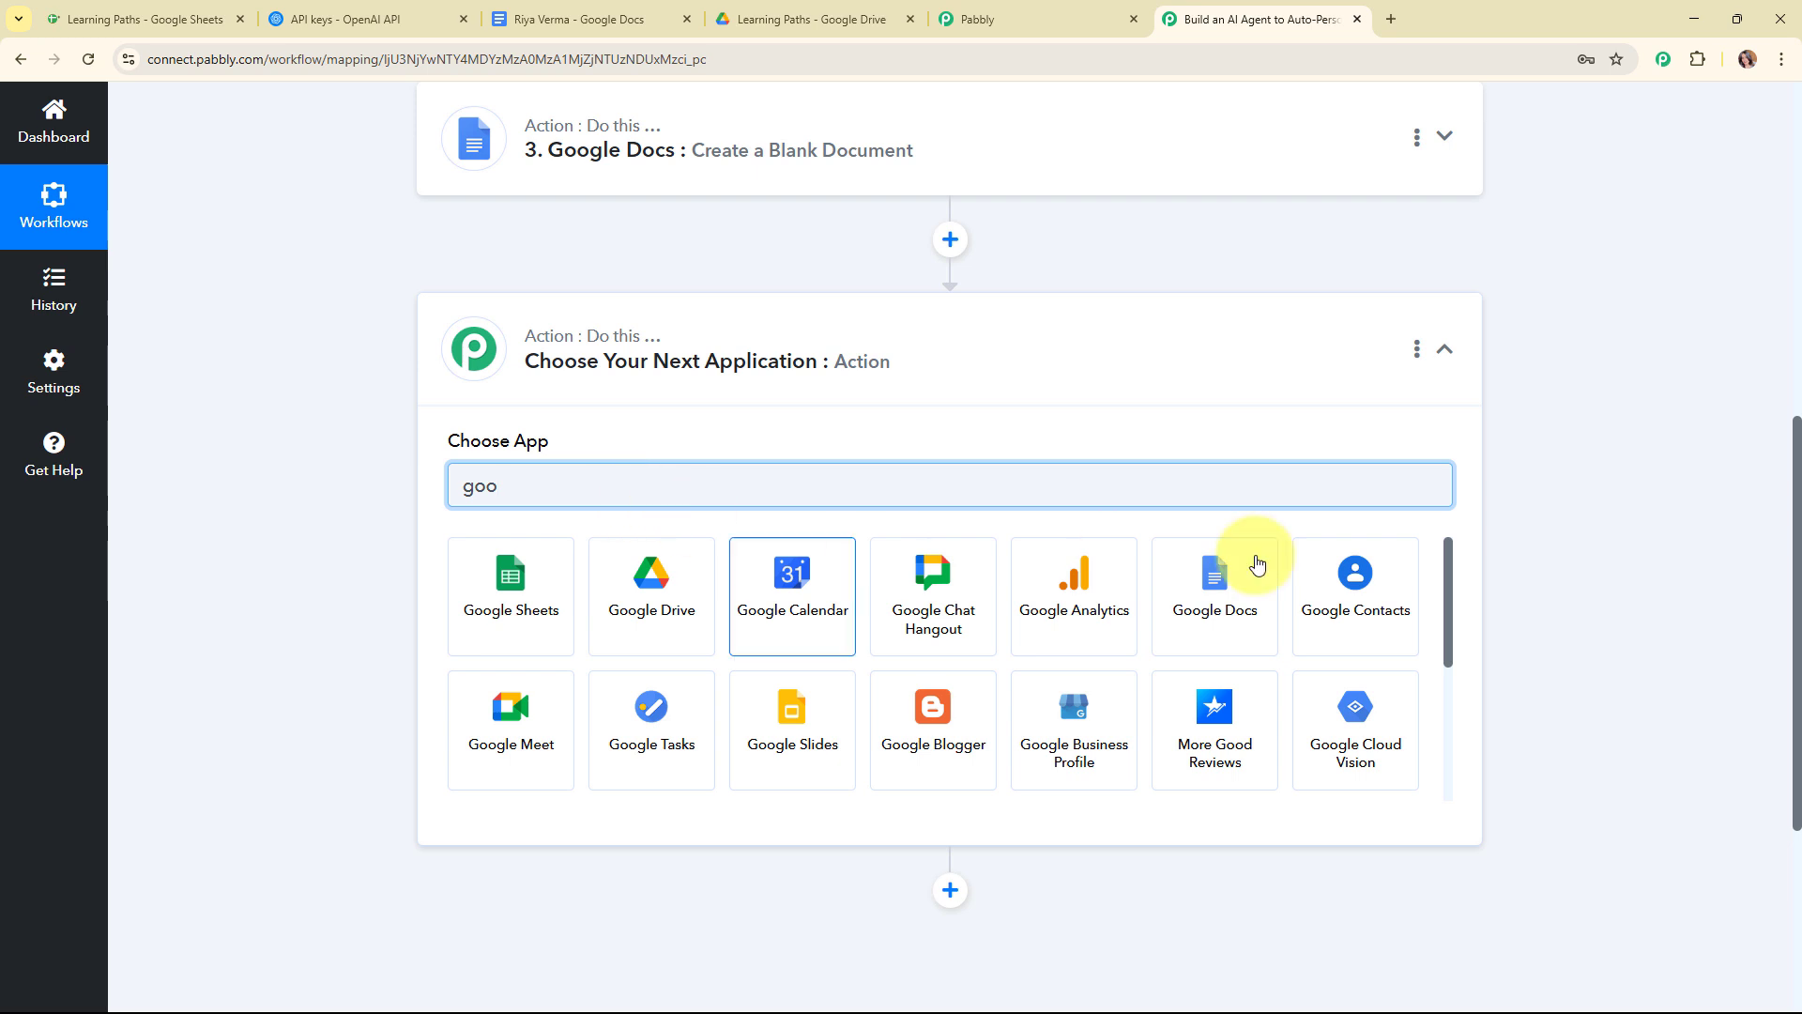
{"action": "left_click", "coordinate": [1203, 598]}
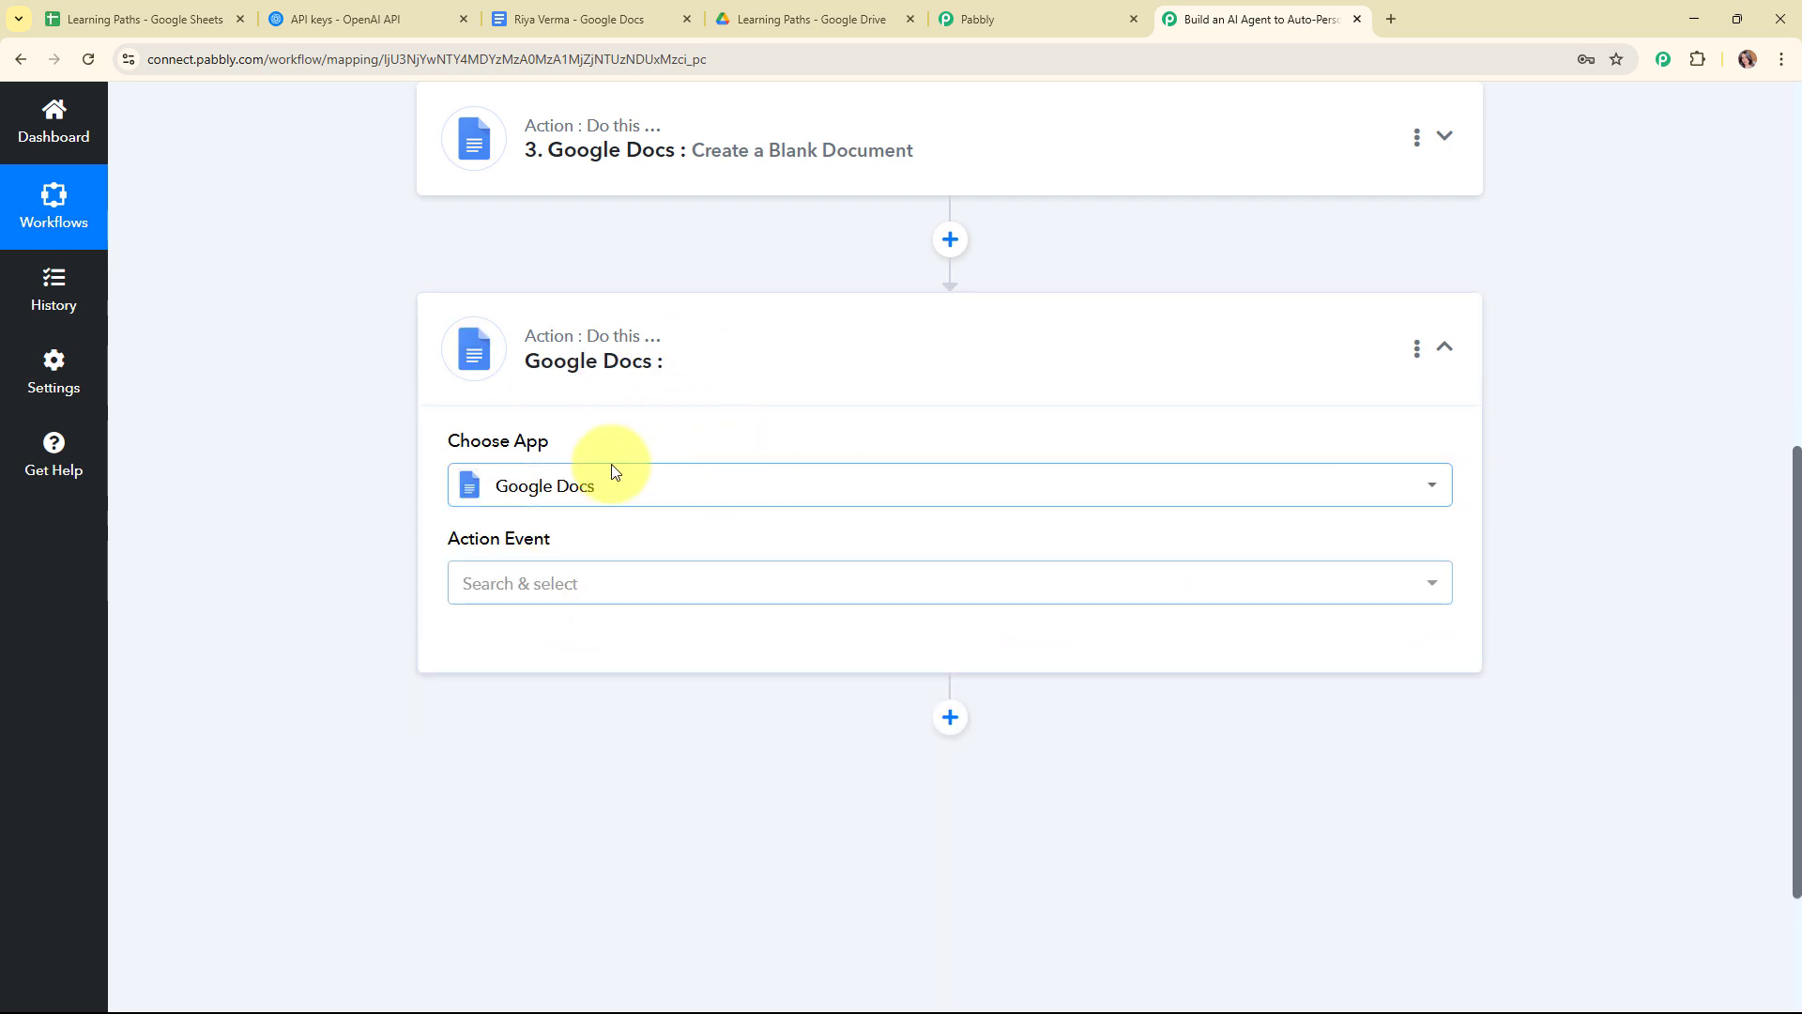
{"action": "left_click", "coordinate": [634, 591]}
{"action": "left_click", "coordinate": [594, 249]}
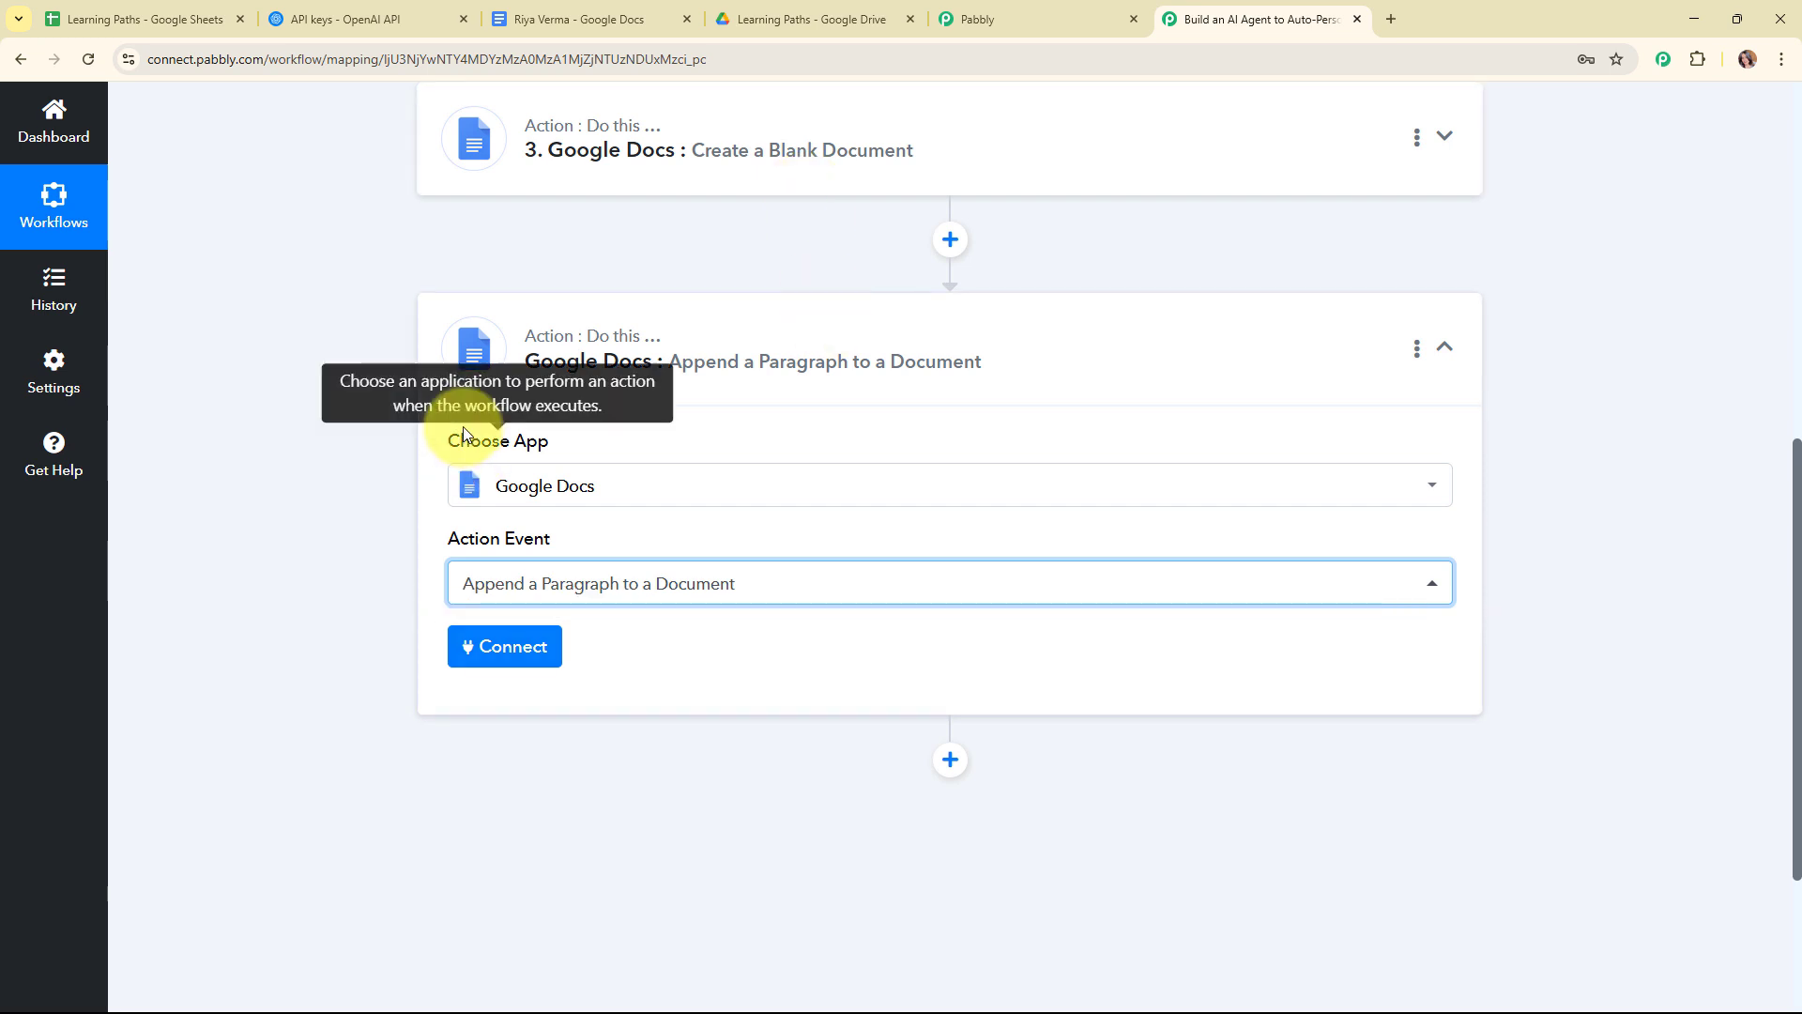
Connect the append action through the existing connection Google Docs #31 and look at the documents available for its Document field.
{"action": "left_click", "coordinate": [528, 665]}
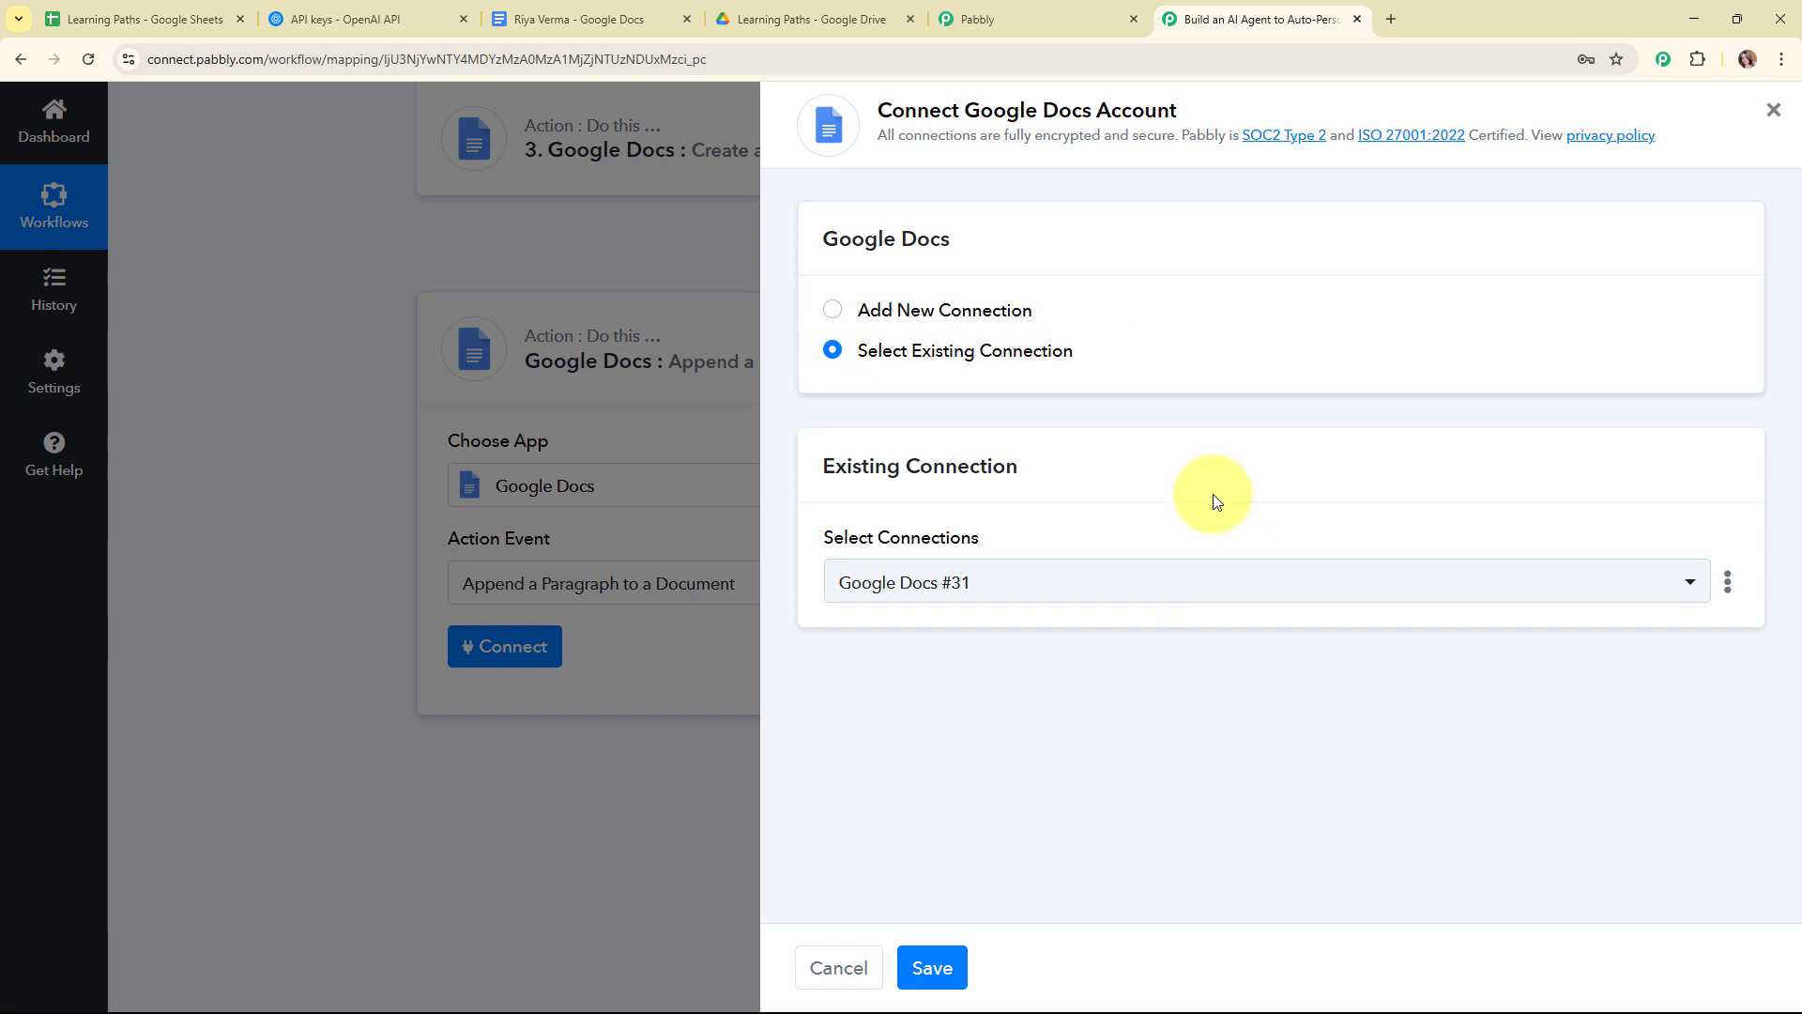
{"action": "left_click", "coordinate": [932, 968]}
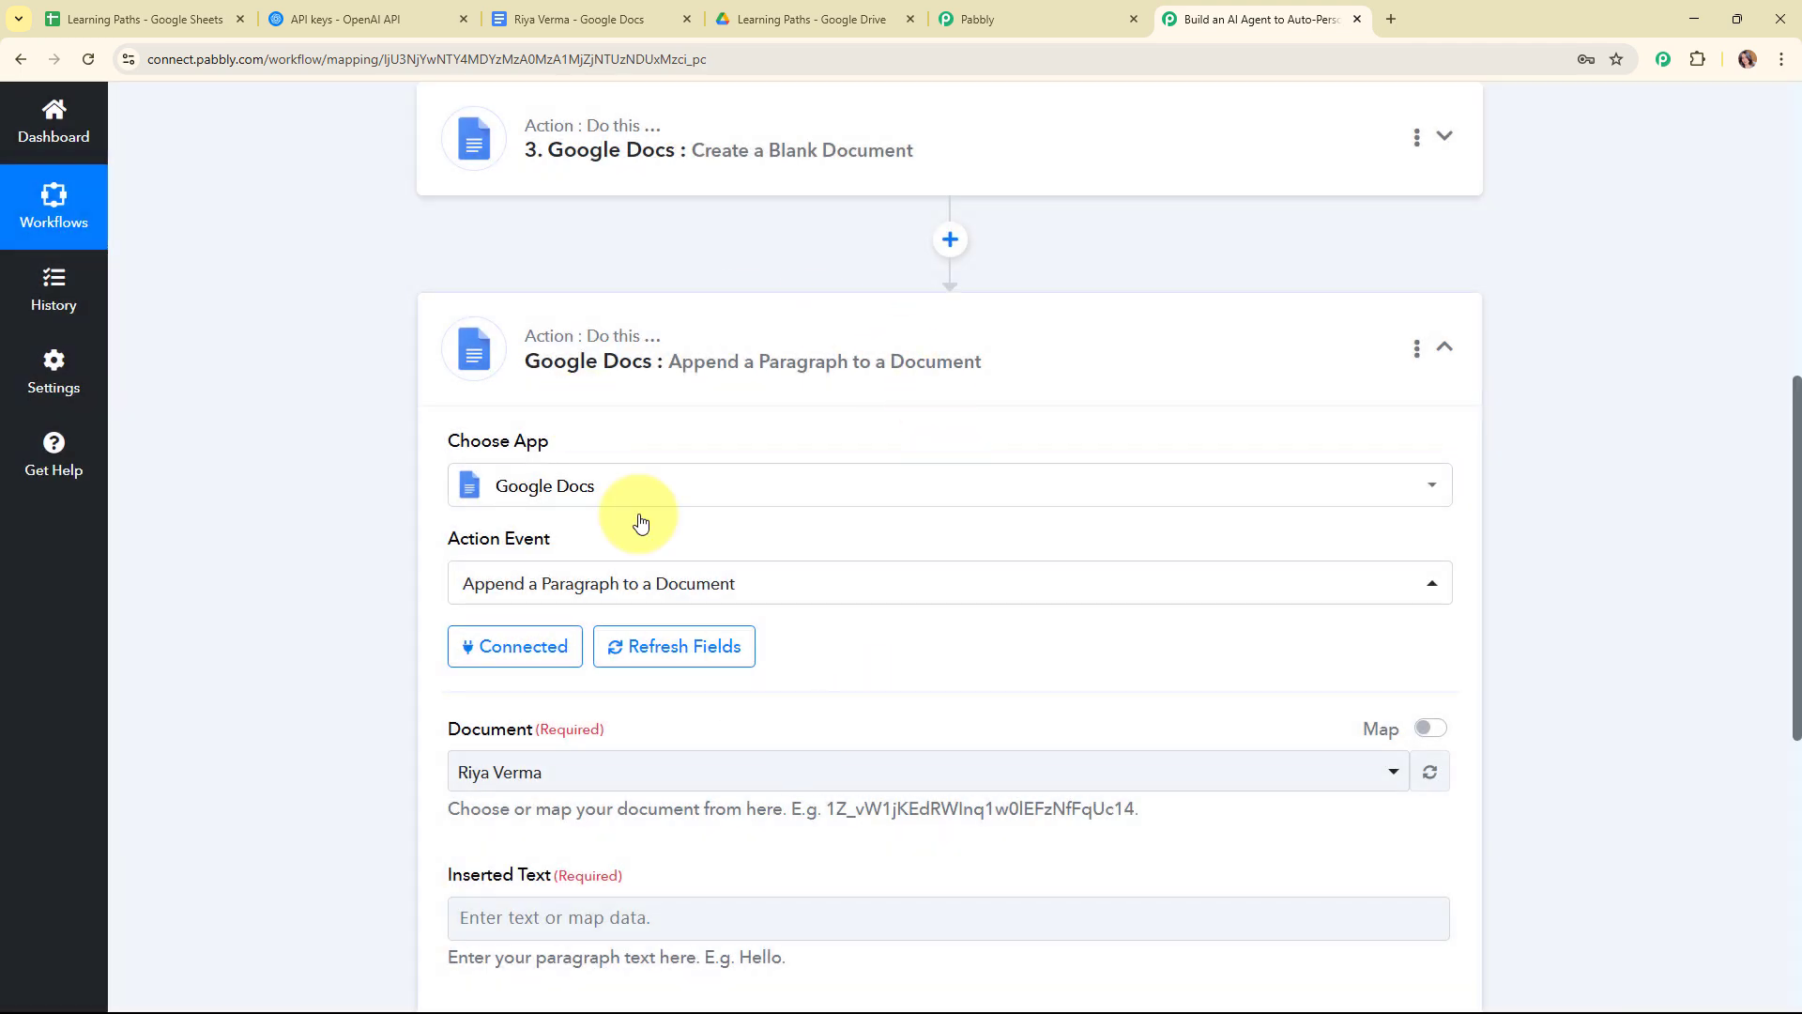
{"action": "scroll", "coordinate": [891, 656], "scroll_direction": "down", "scroll_amount": 4}
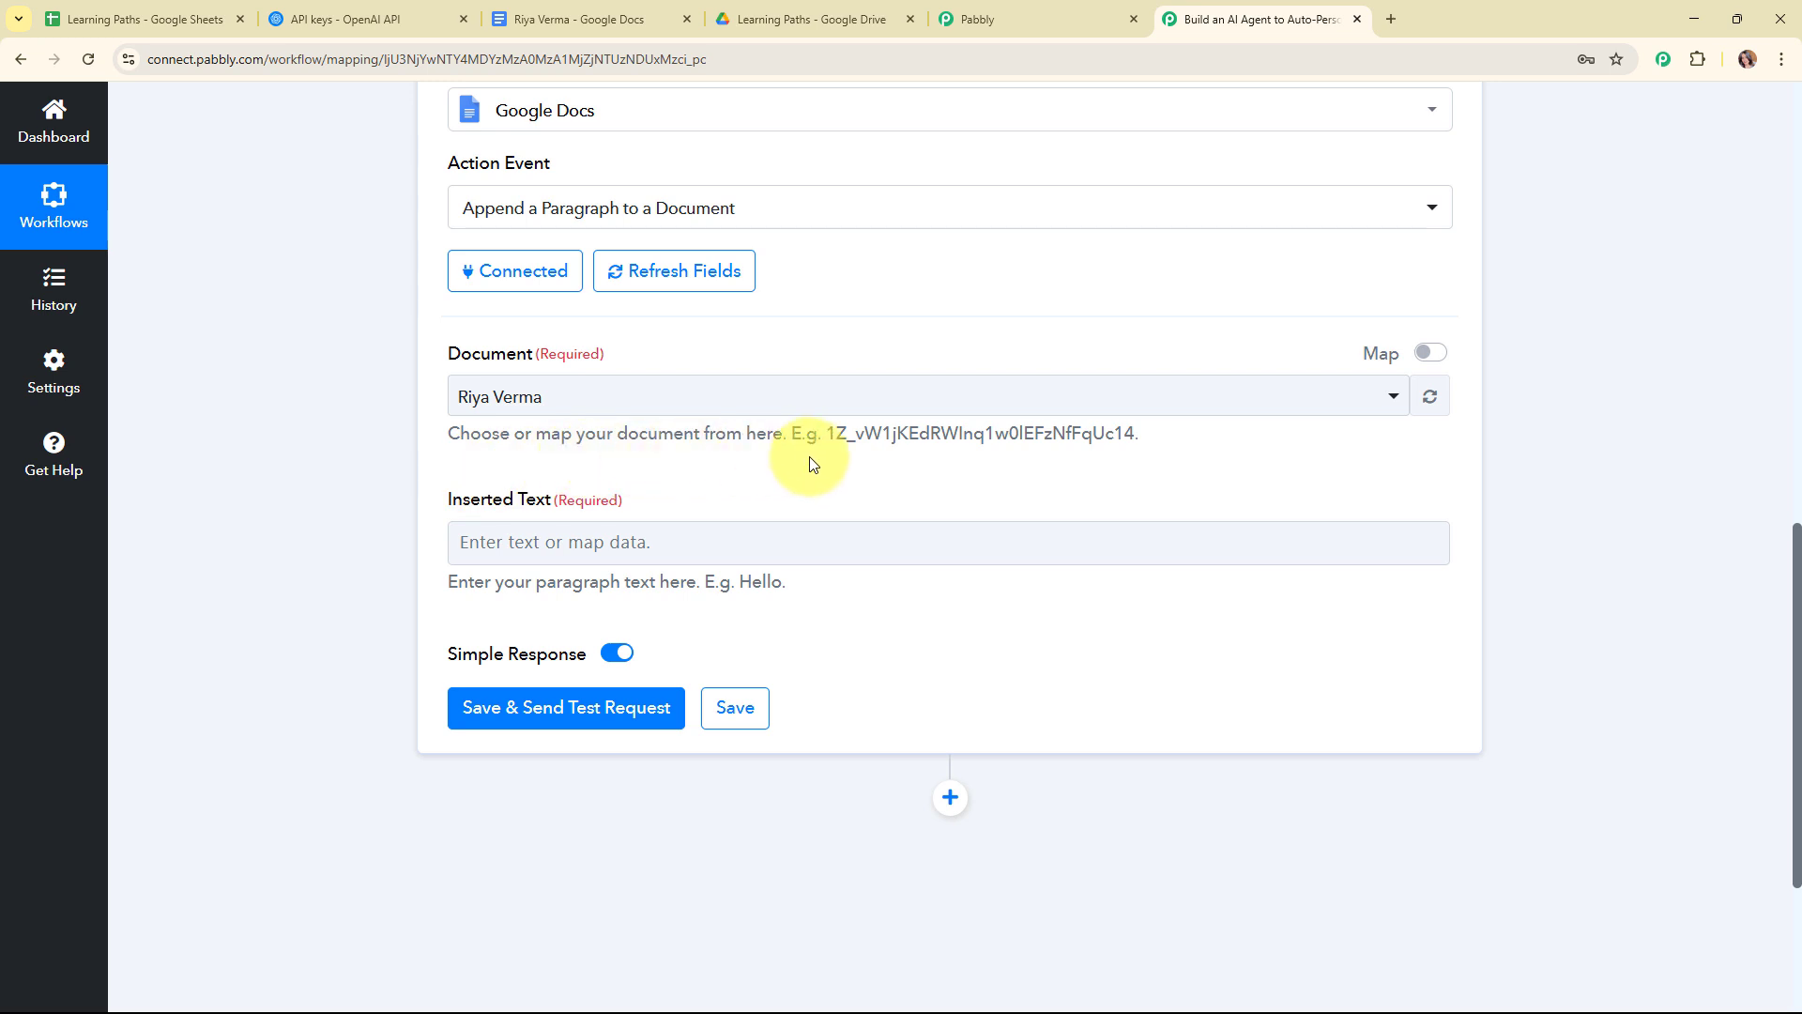
{"action": "left_click", "coordinate": [840, 403]}
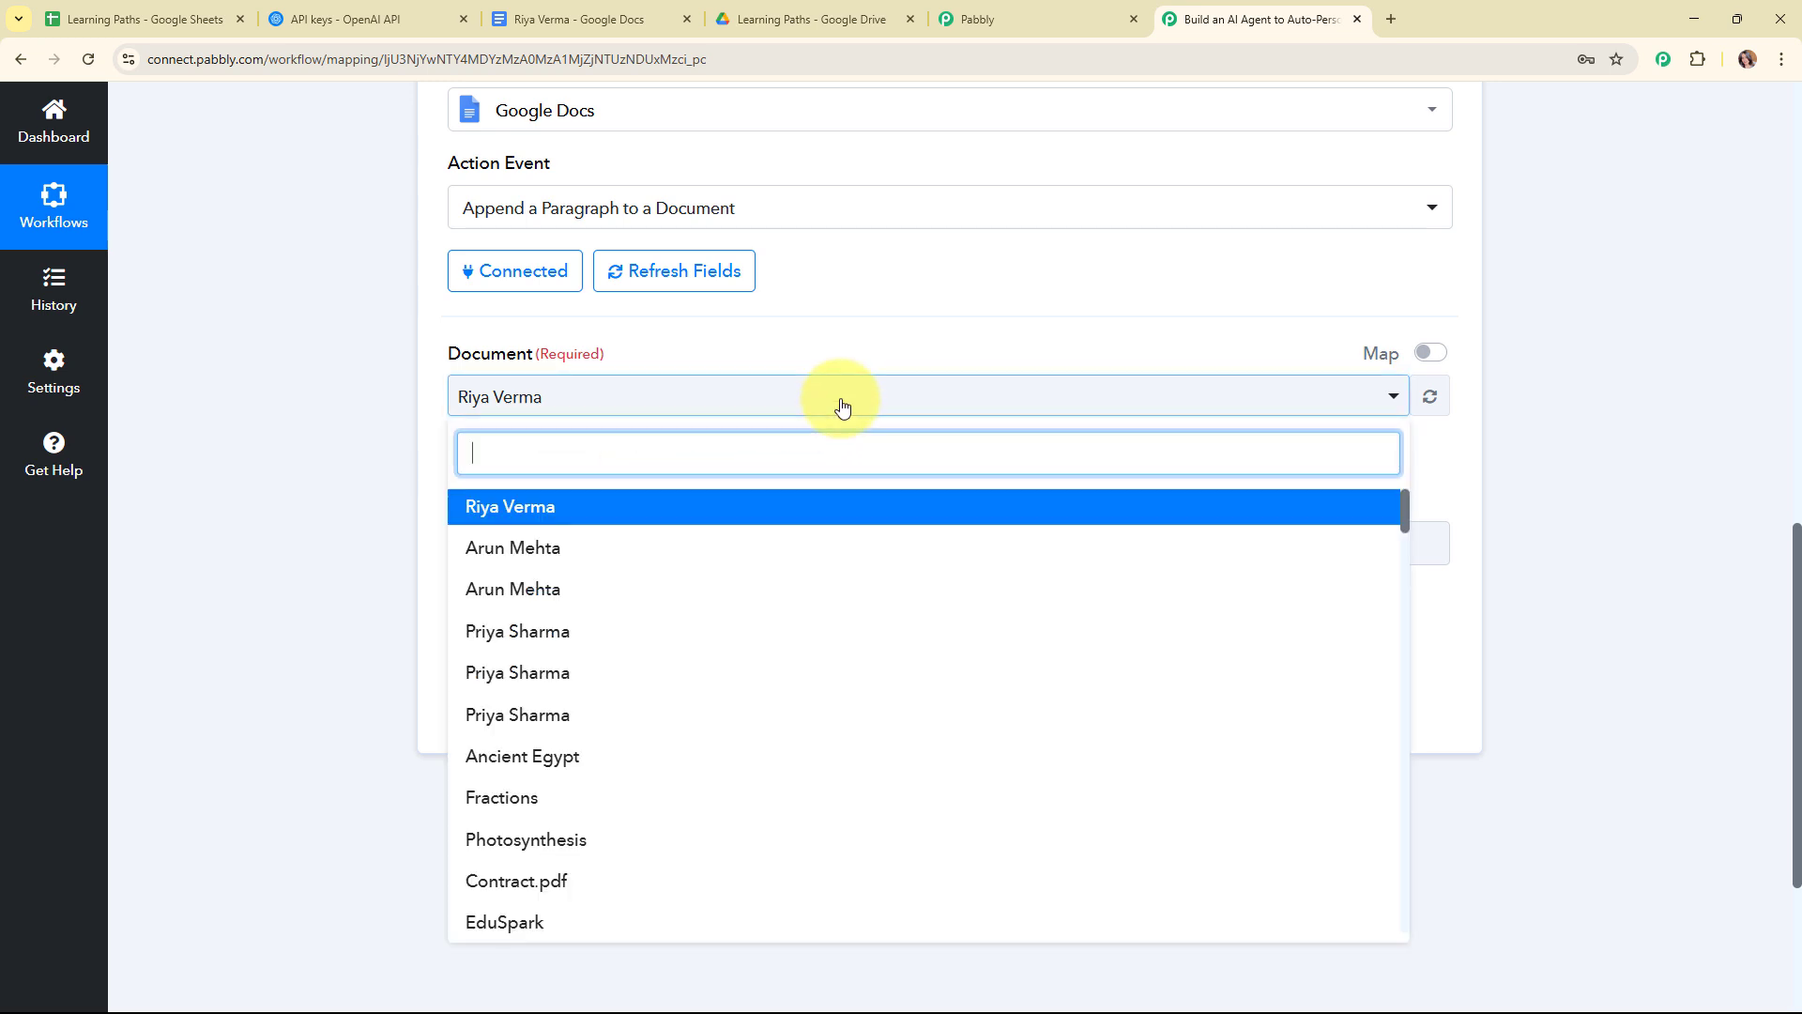
{"action": "left_click", "coordinate": [841, 407]}
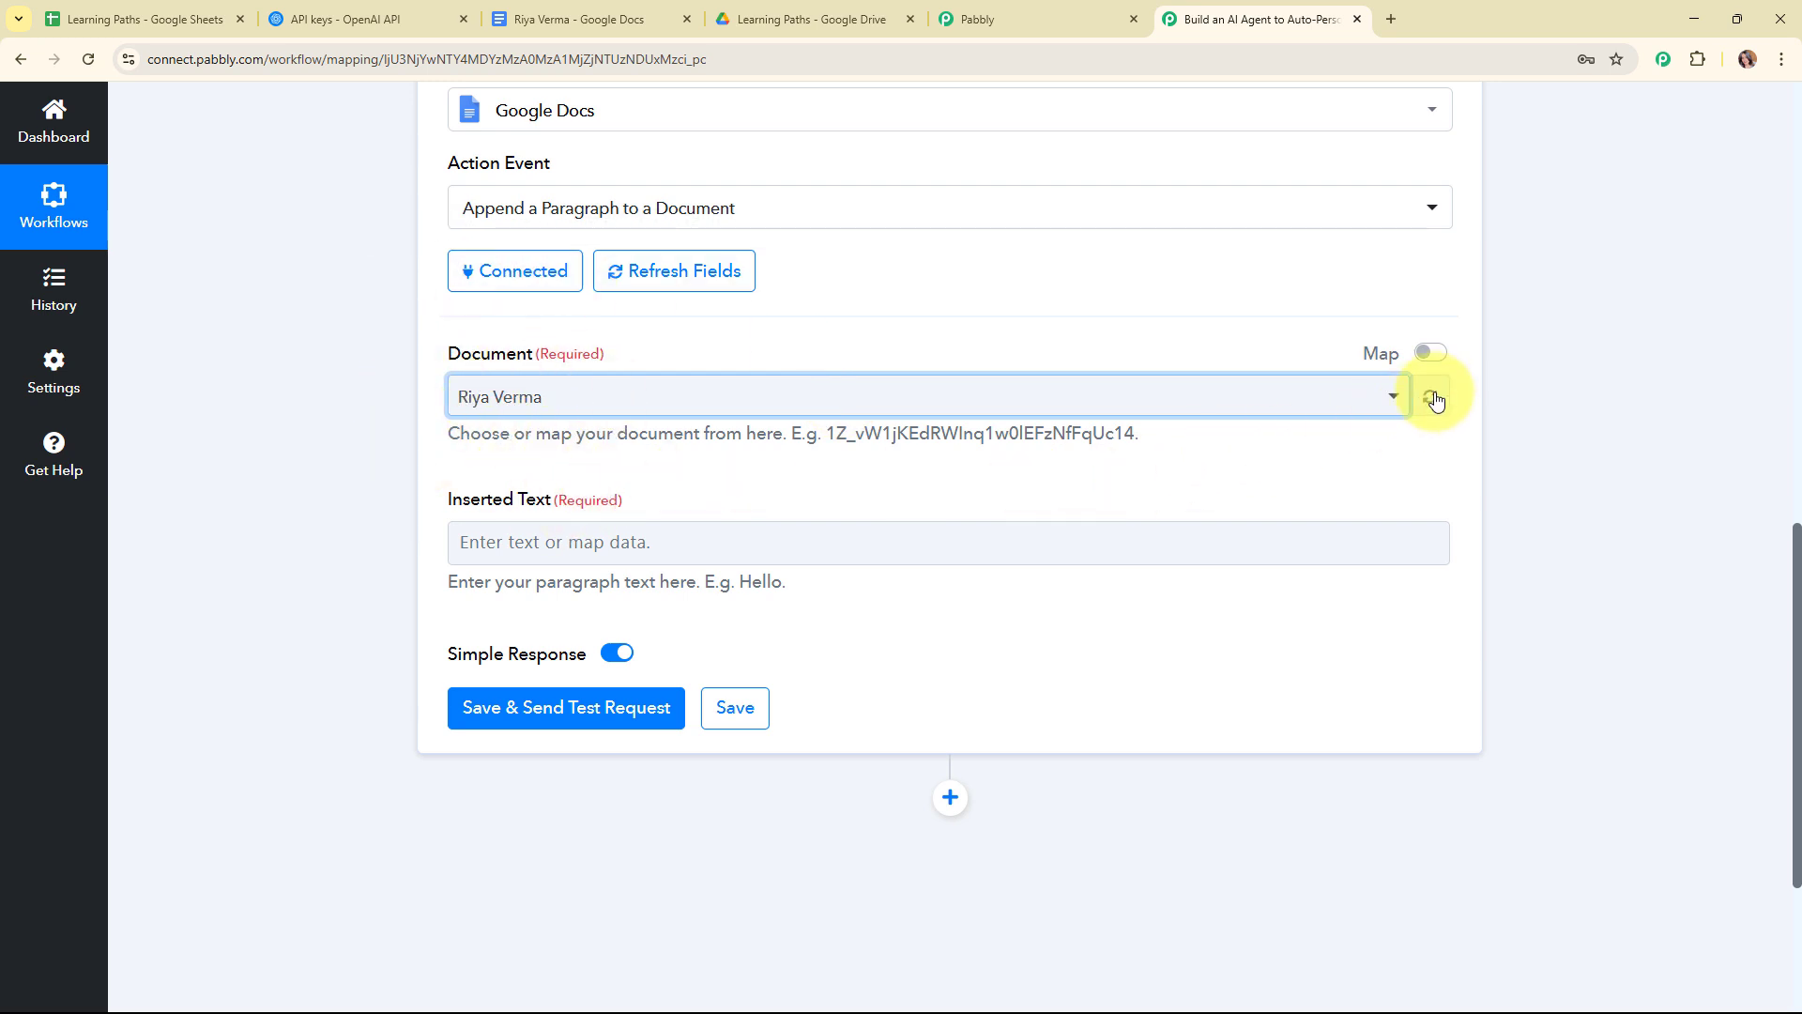
Enable mapping for the append action's Document field and clear its preset document ID.
{"action": "left_click", "coordinate": [1432, 357]}
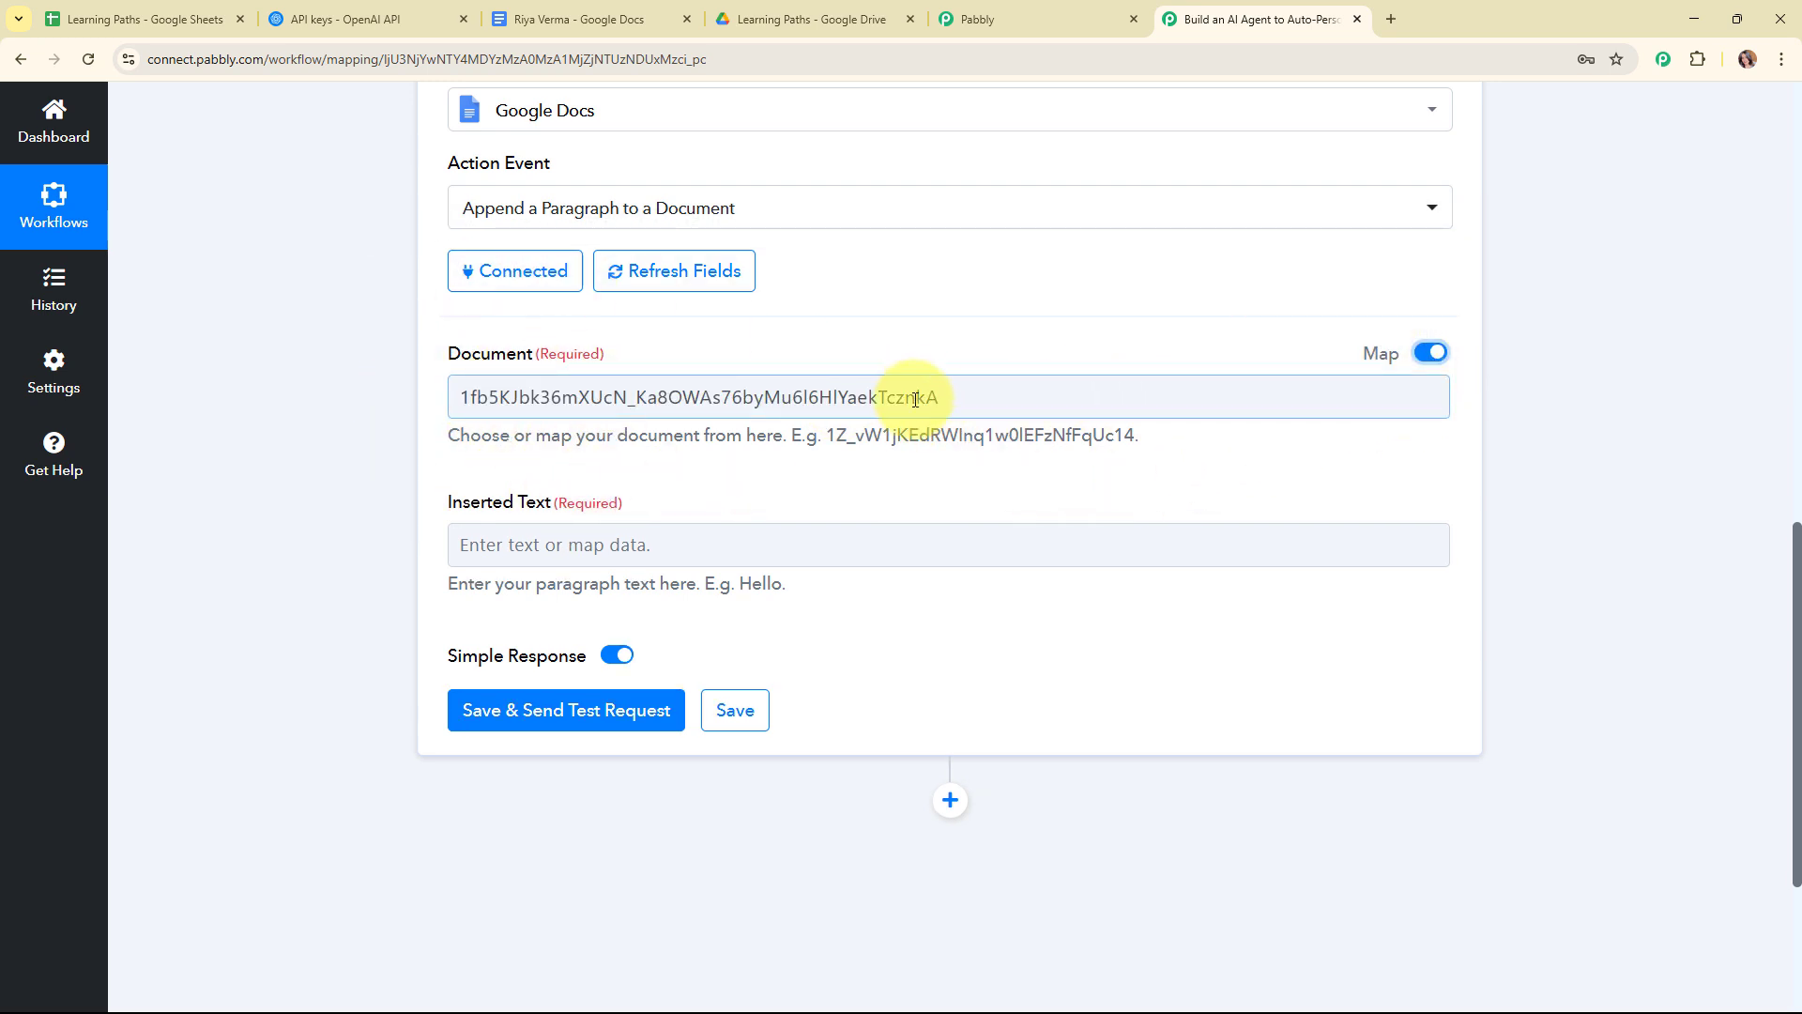
{"action": "left_click_drag", "start_coordinate": [953, 395], "coordinate": [452, 396]}
{"action": "left_click", "coordinate": [451, 395]}
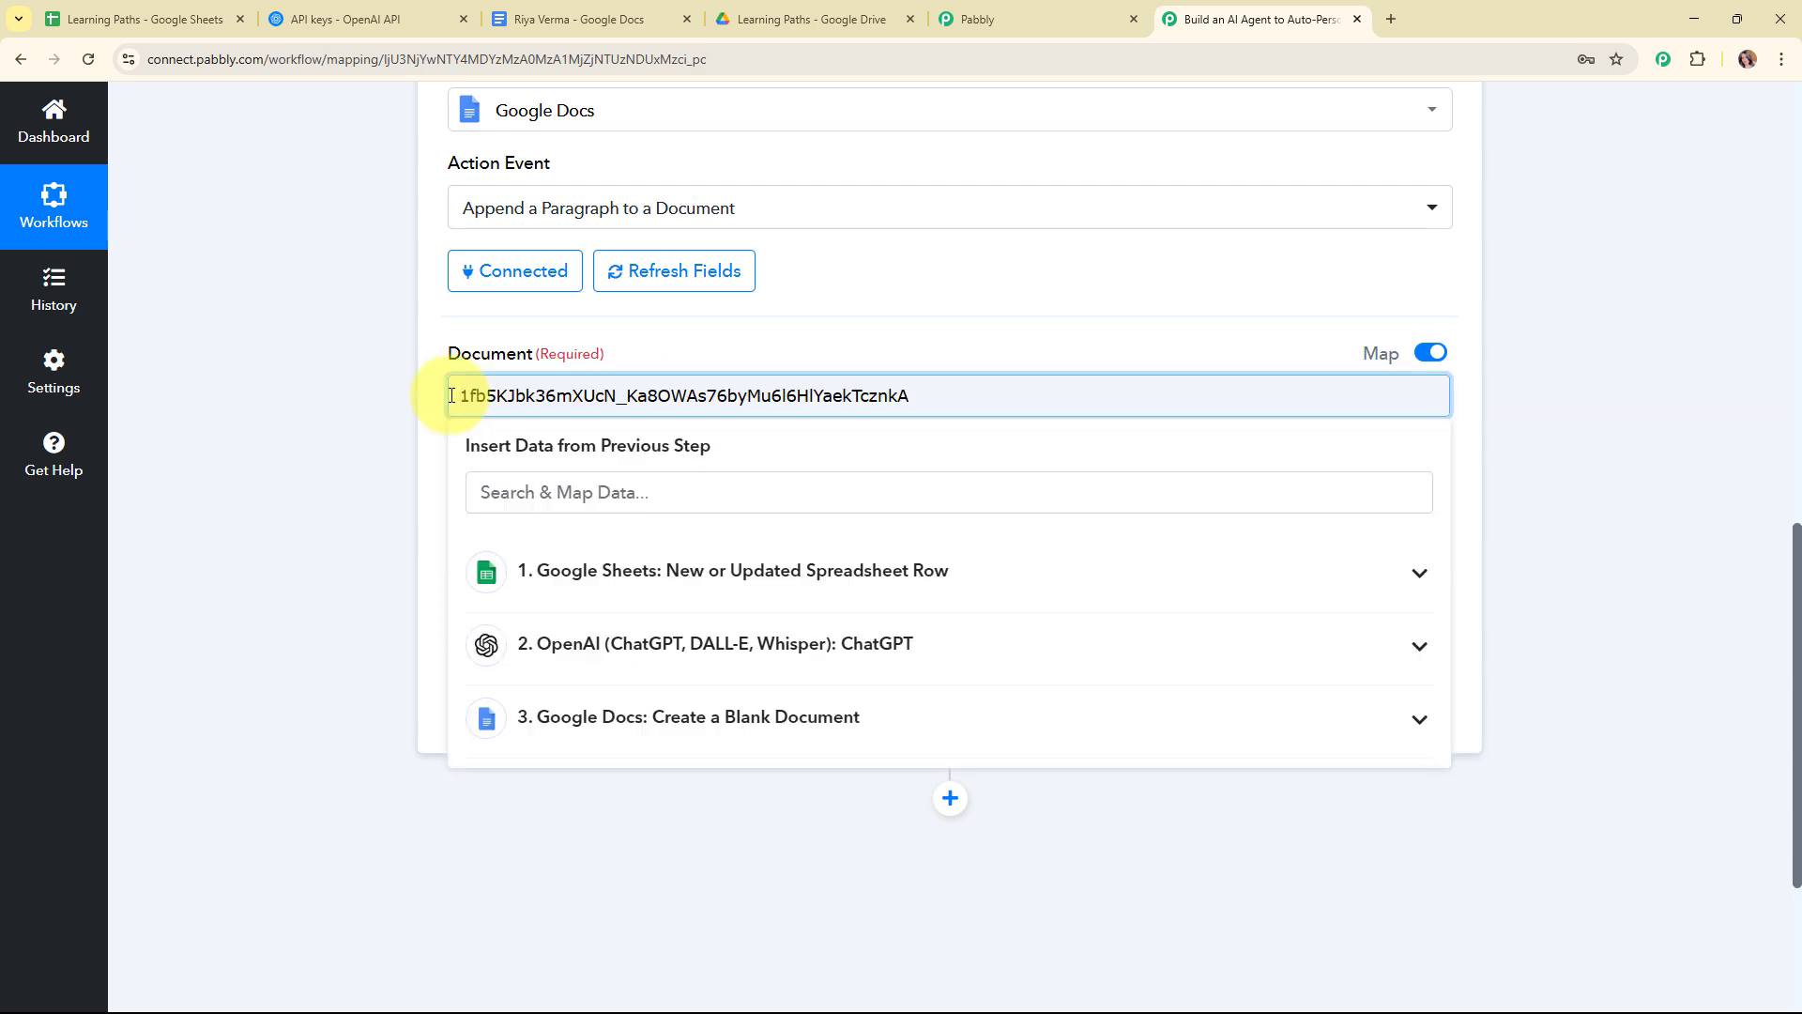
{"action": "key", "text": "ctrl+a"}
{"action": "key", "text": "BackSpace"}
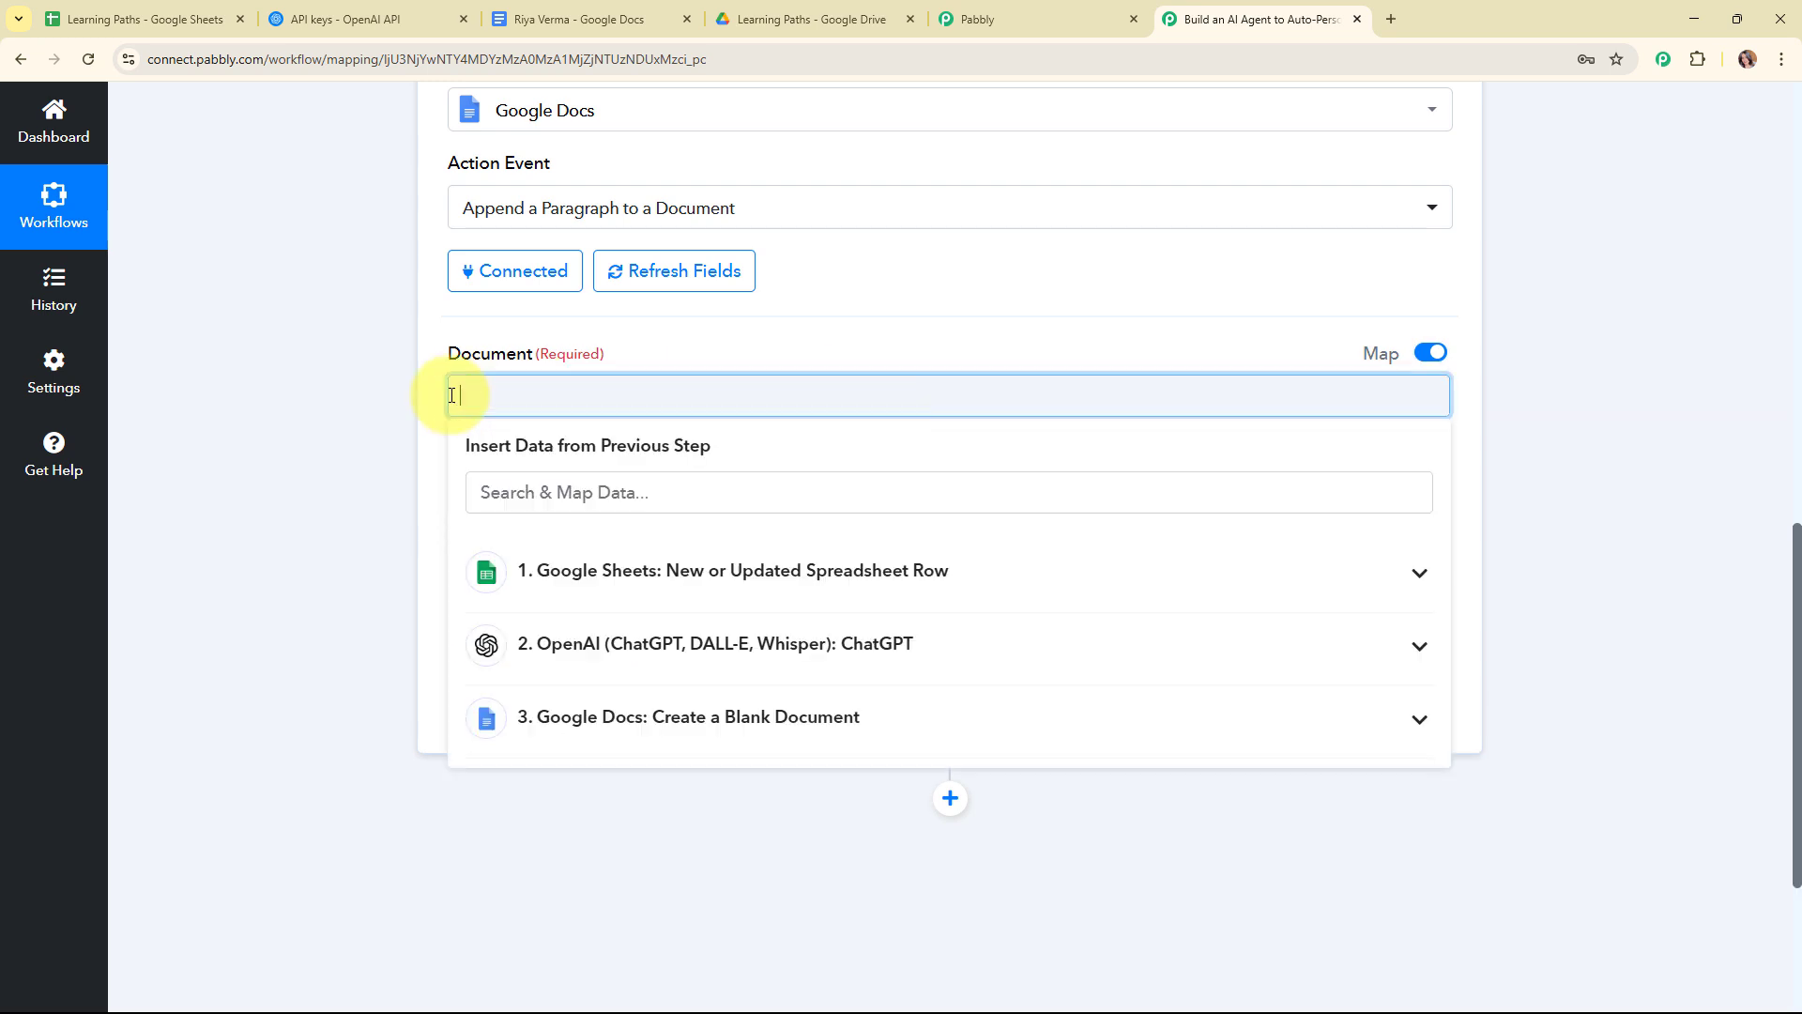
{"action": "left_click", "coordinate": [714, 267]}
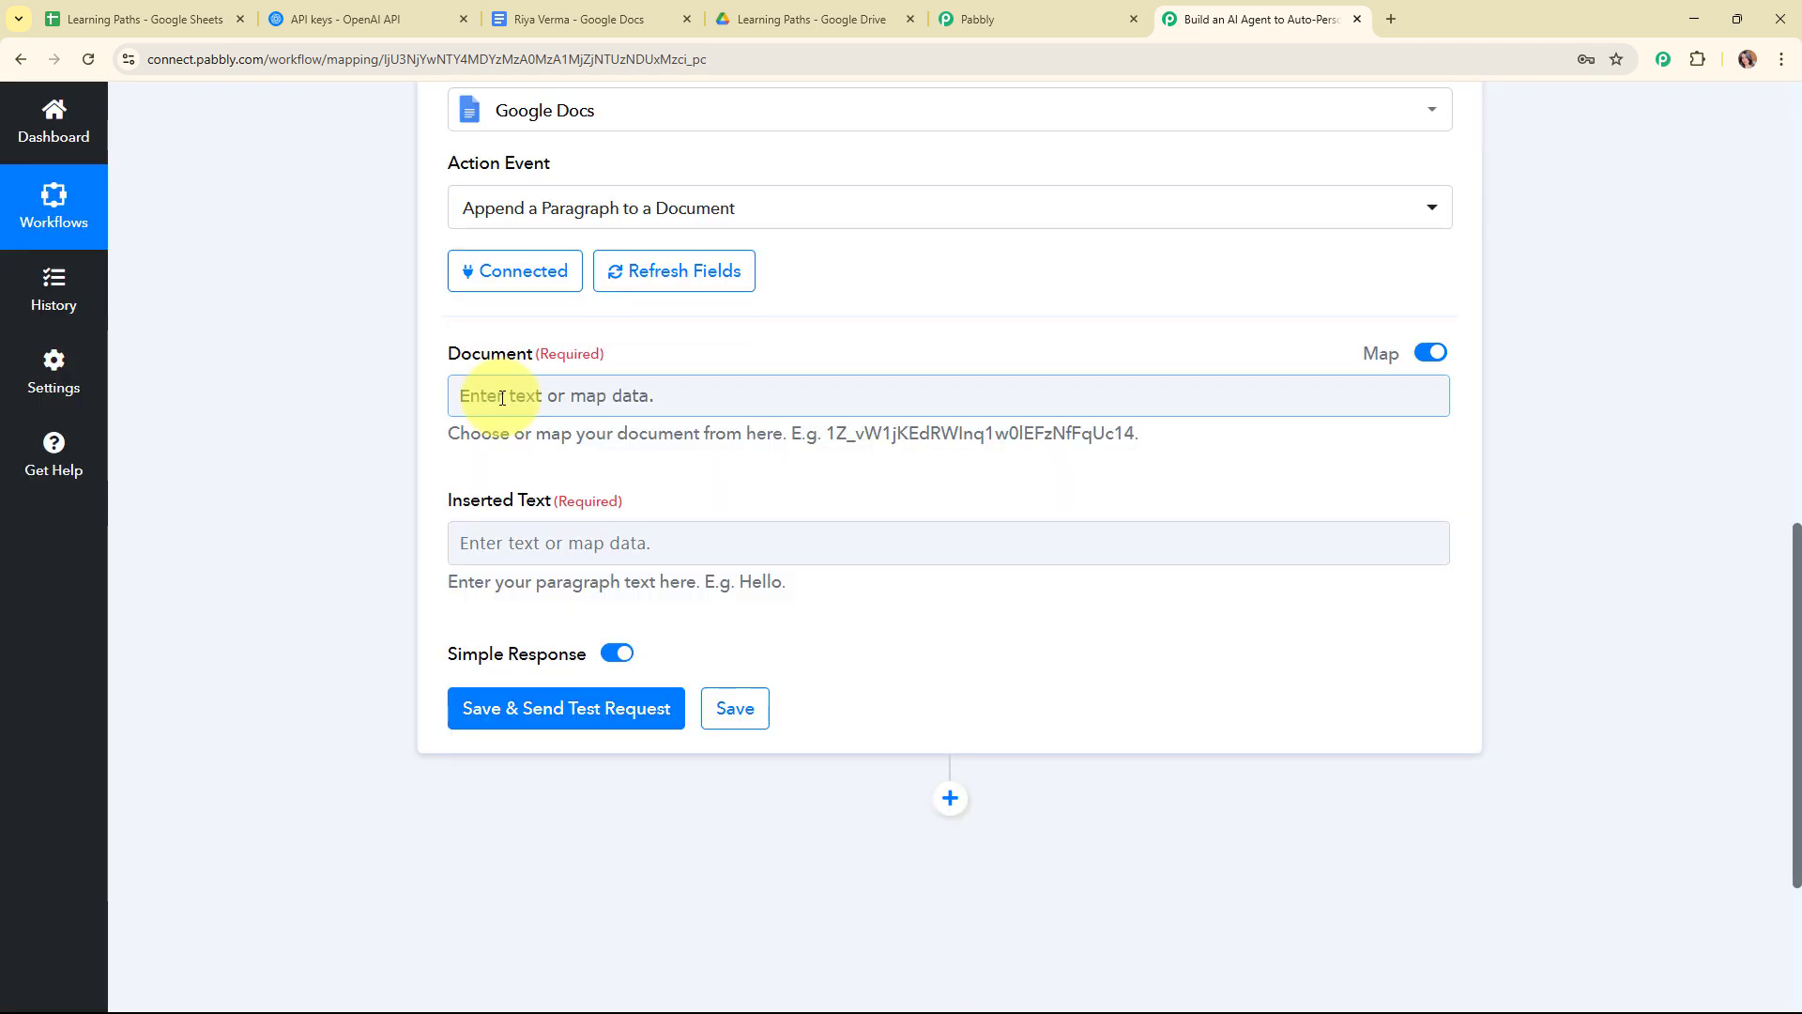
Map the Document field to the DocumentId returned by the Create a Blank Document action, finding it by searching for "documenti".
{"action": "left_click", "coordinate": [482, 395]}
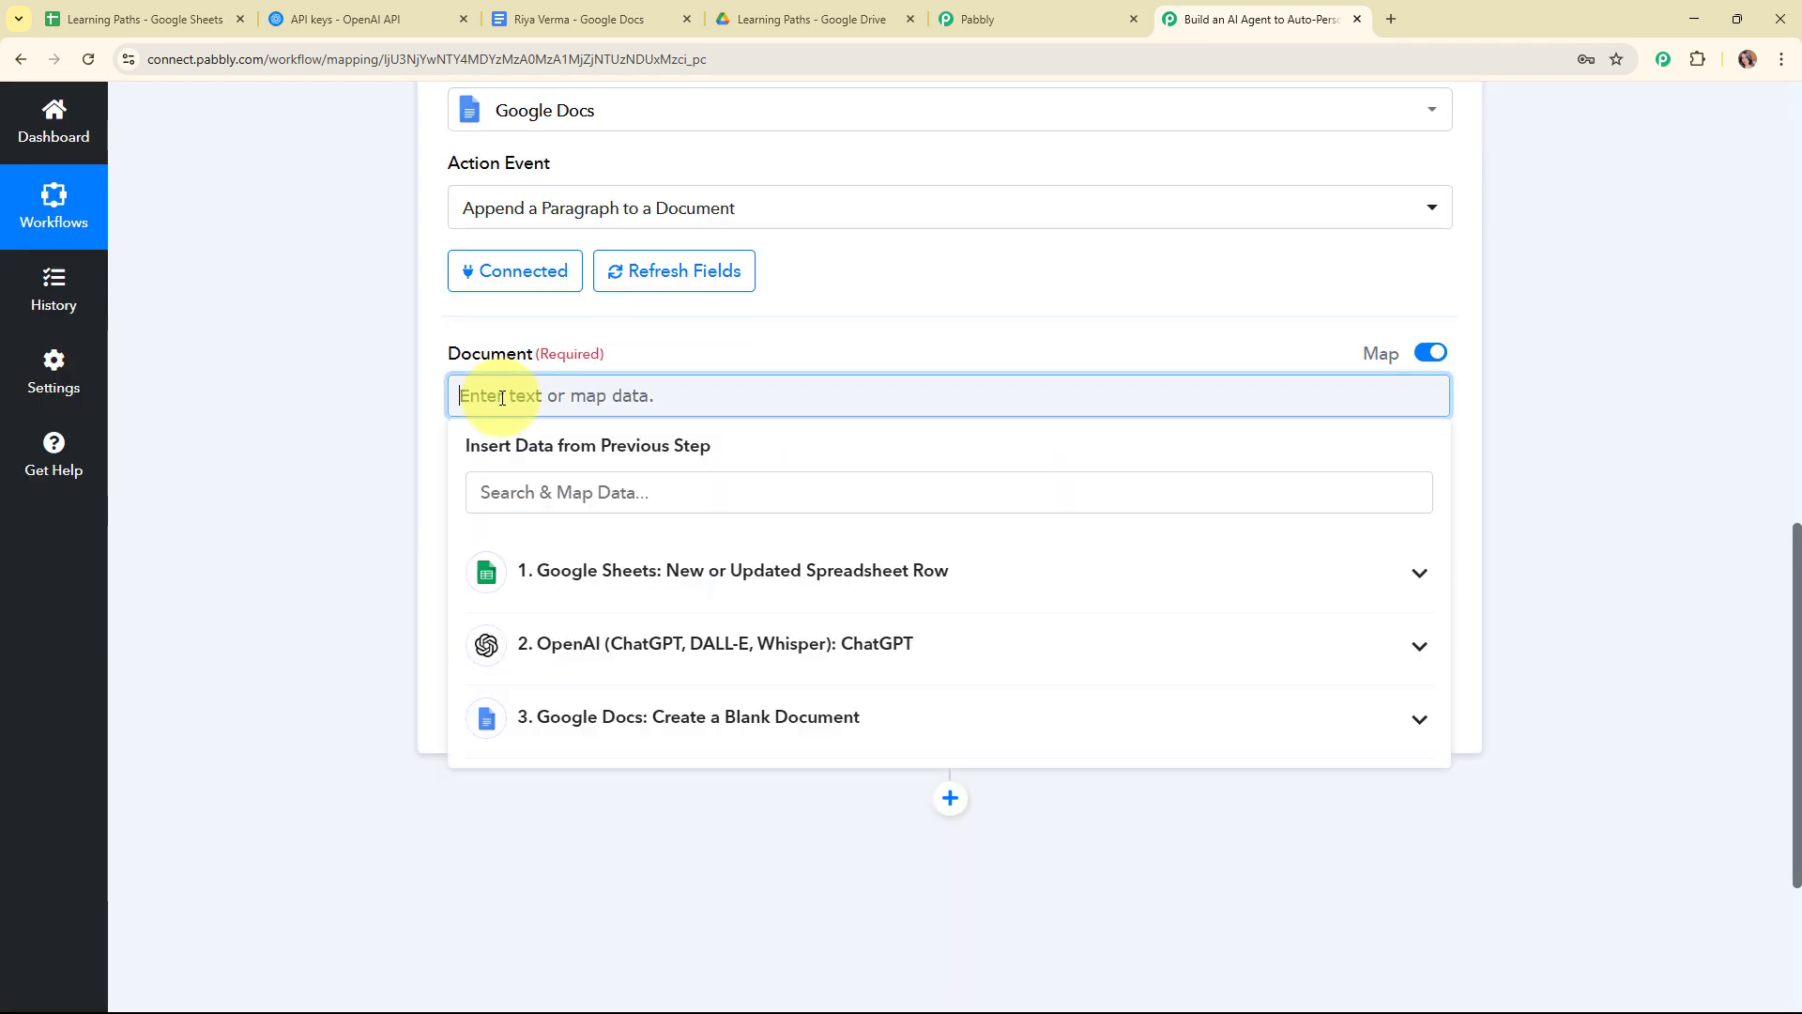
{"action": "left_click", "coordinate": [526, 494]}
{"action": "type", "text": "docume"}
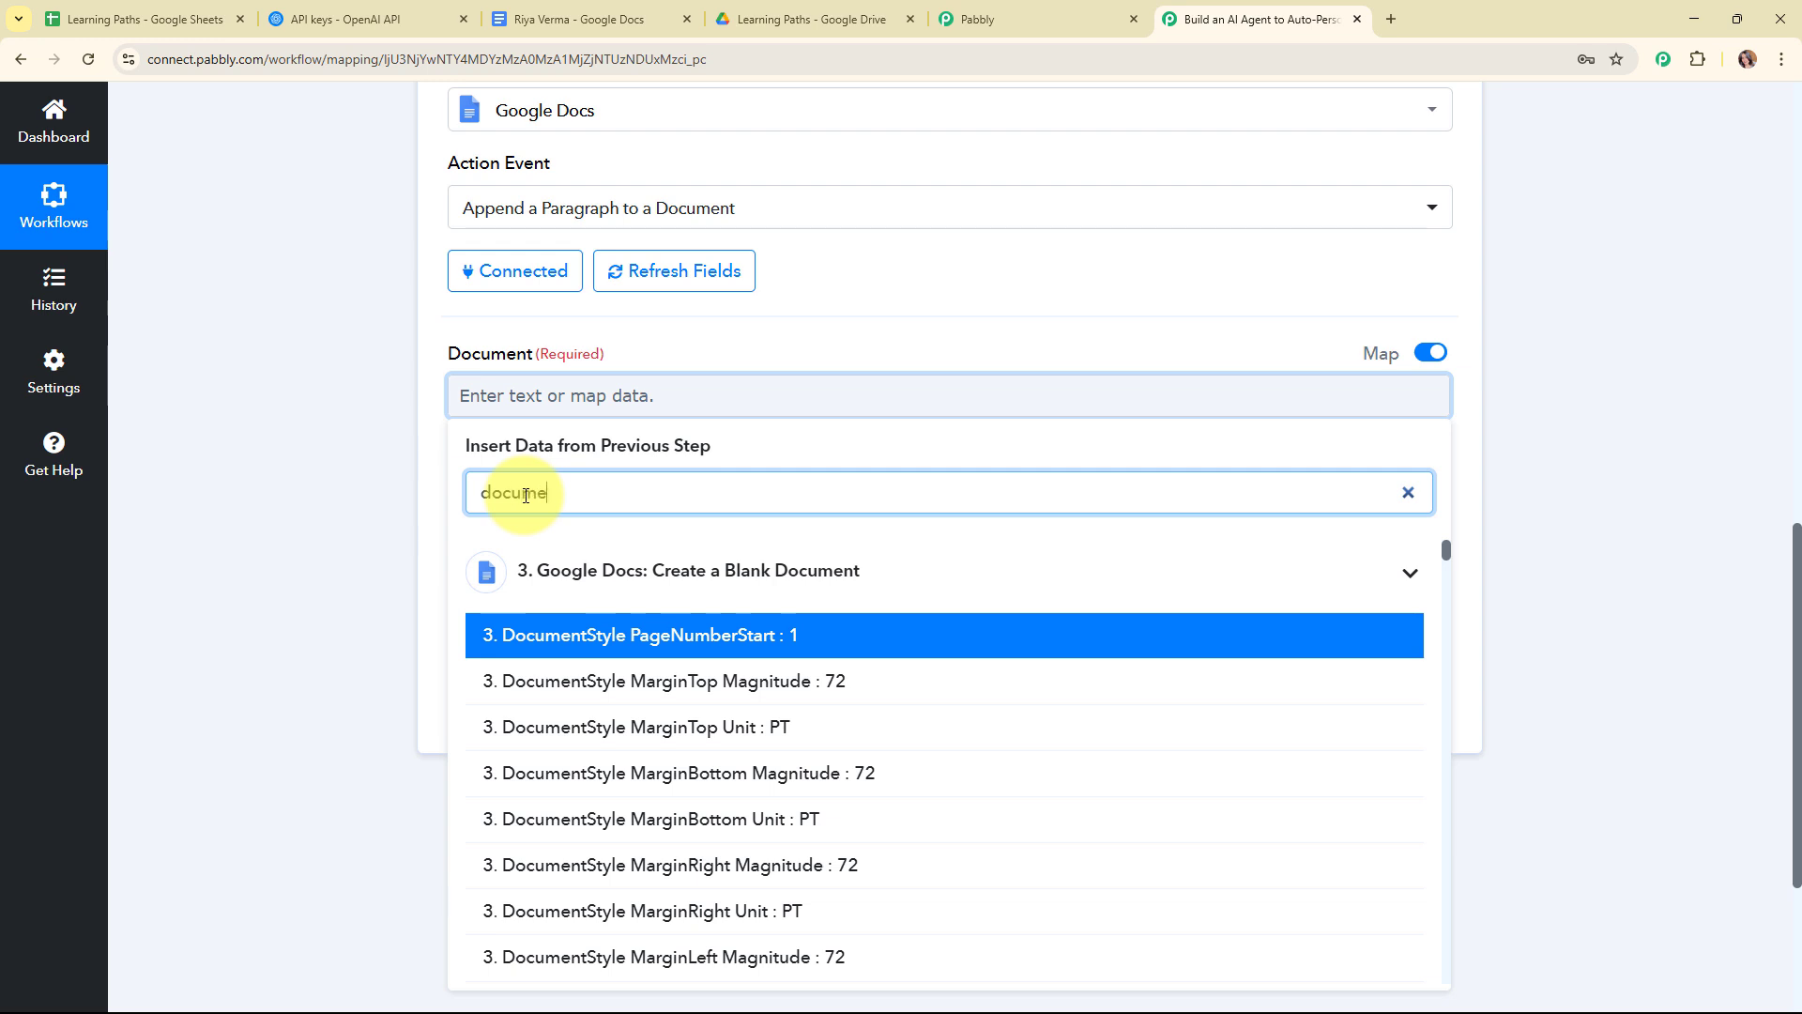
{"action": "type", "text": "nti"}
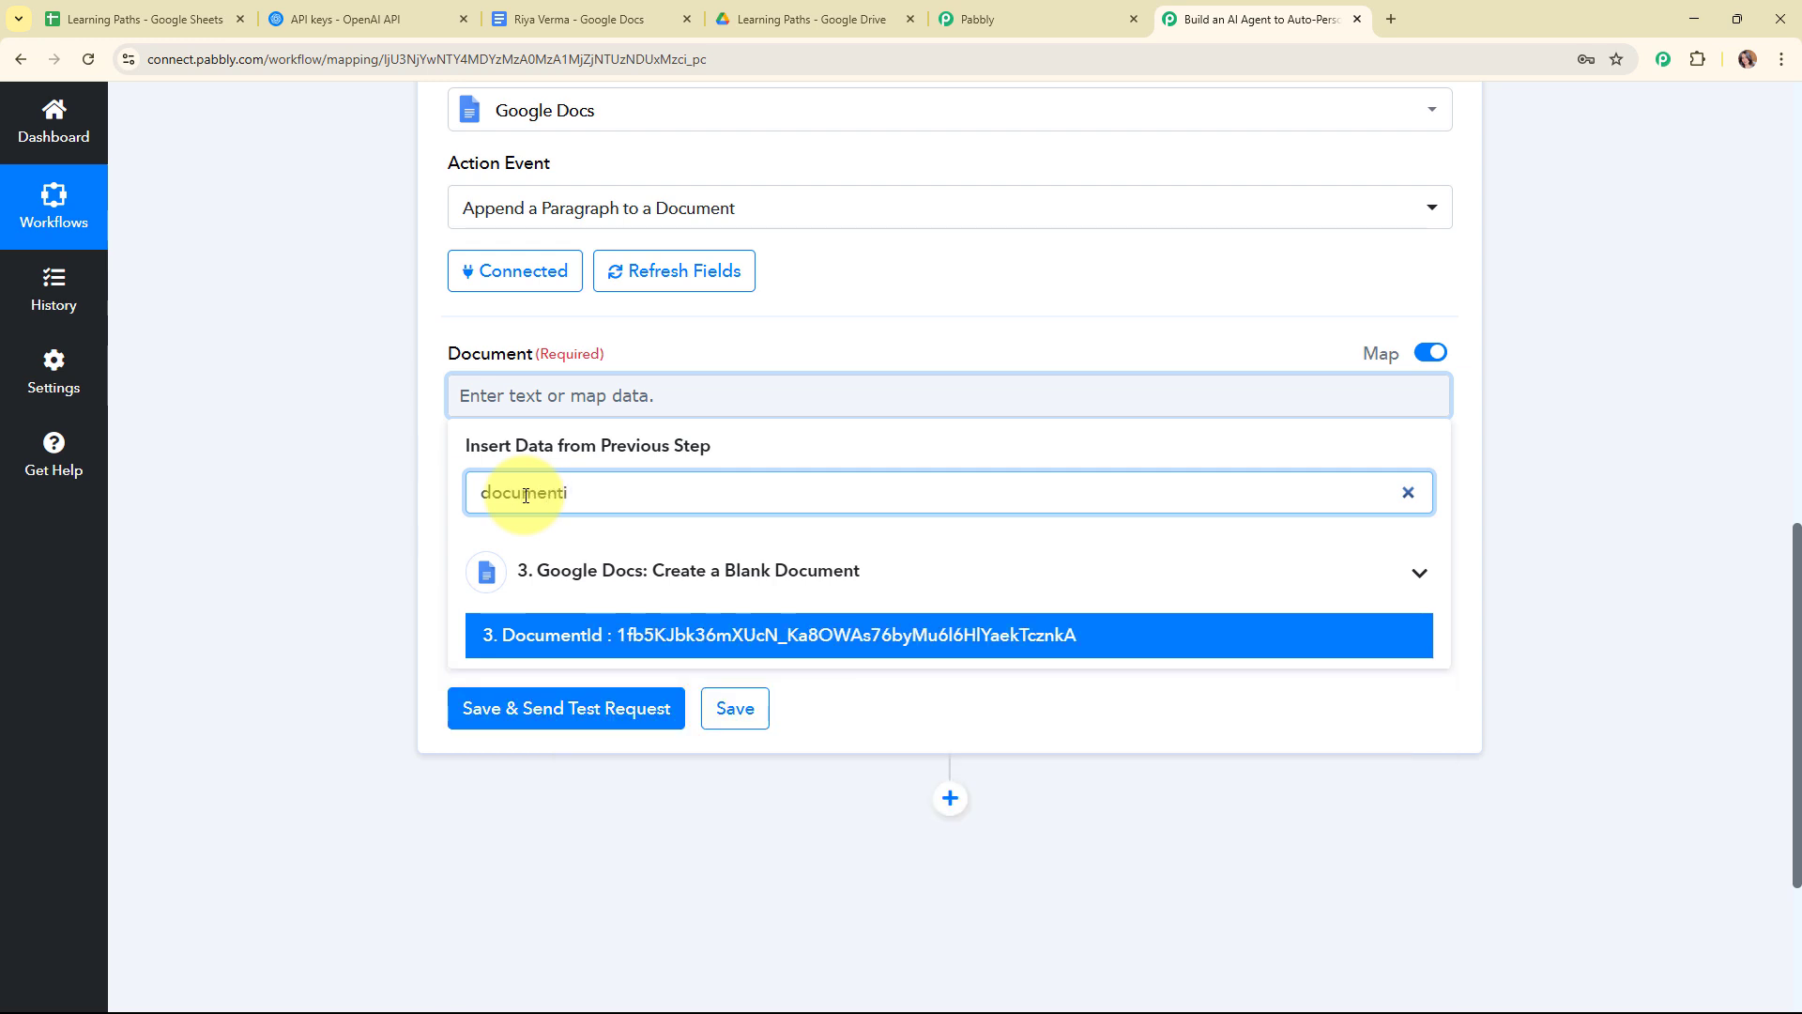
{"action": "left_click", "coordinate": [603, 634]}
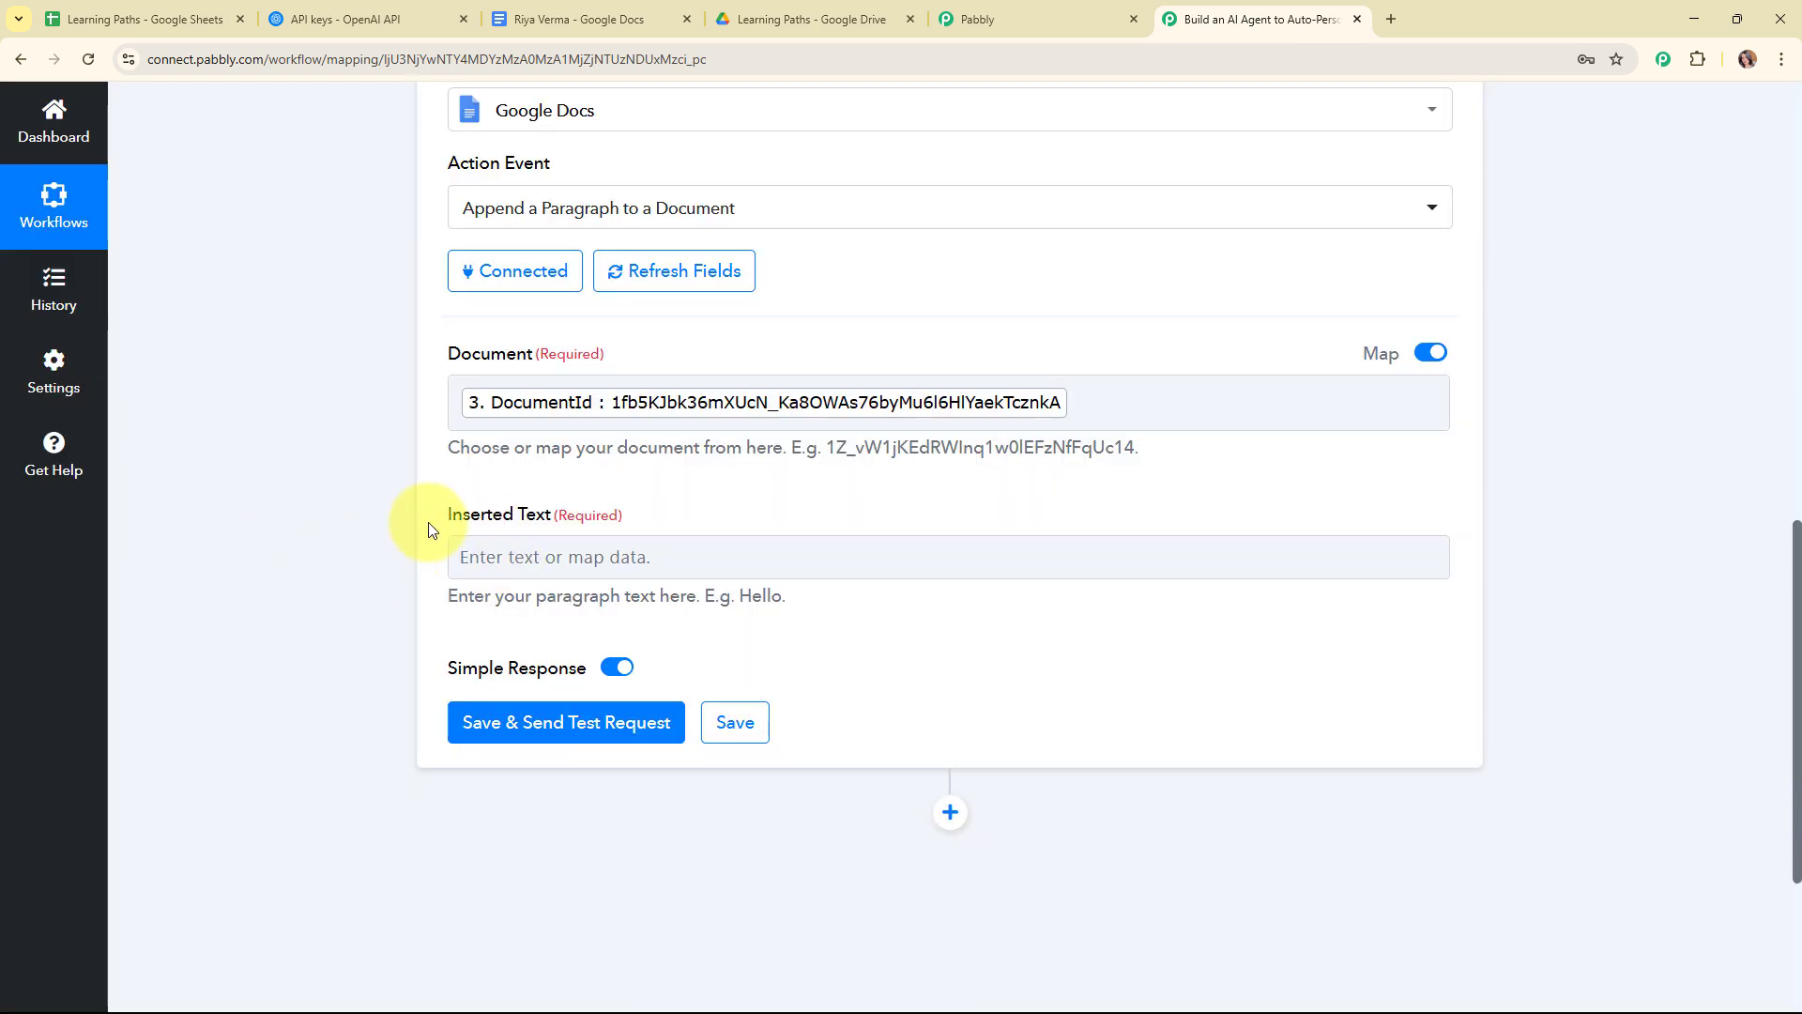
Map the Inserted Text field to Choices 0 Message Content from the OpenAI ChatGPT step.
{"action": "scroll", "coordinate": [962, 462], "scroll_direction": "down", "scroll_amount": 2}
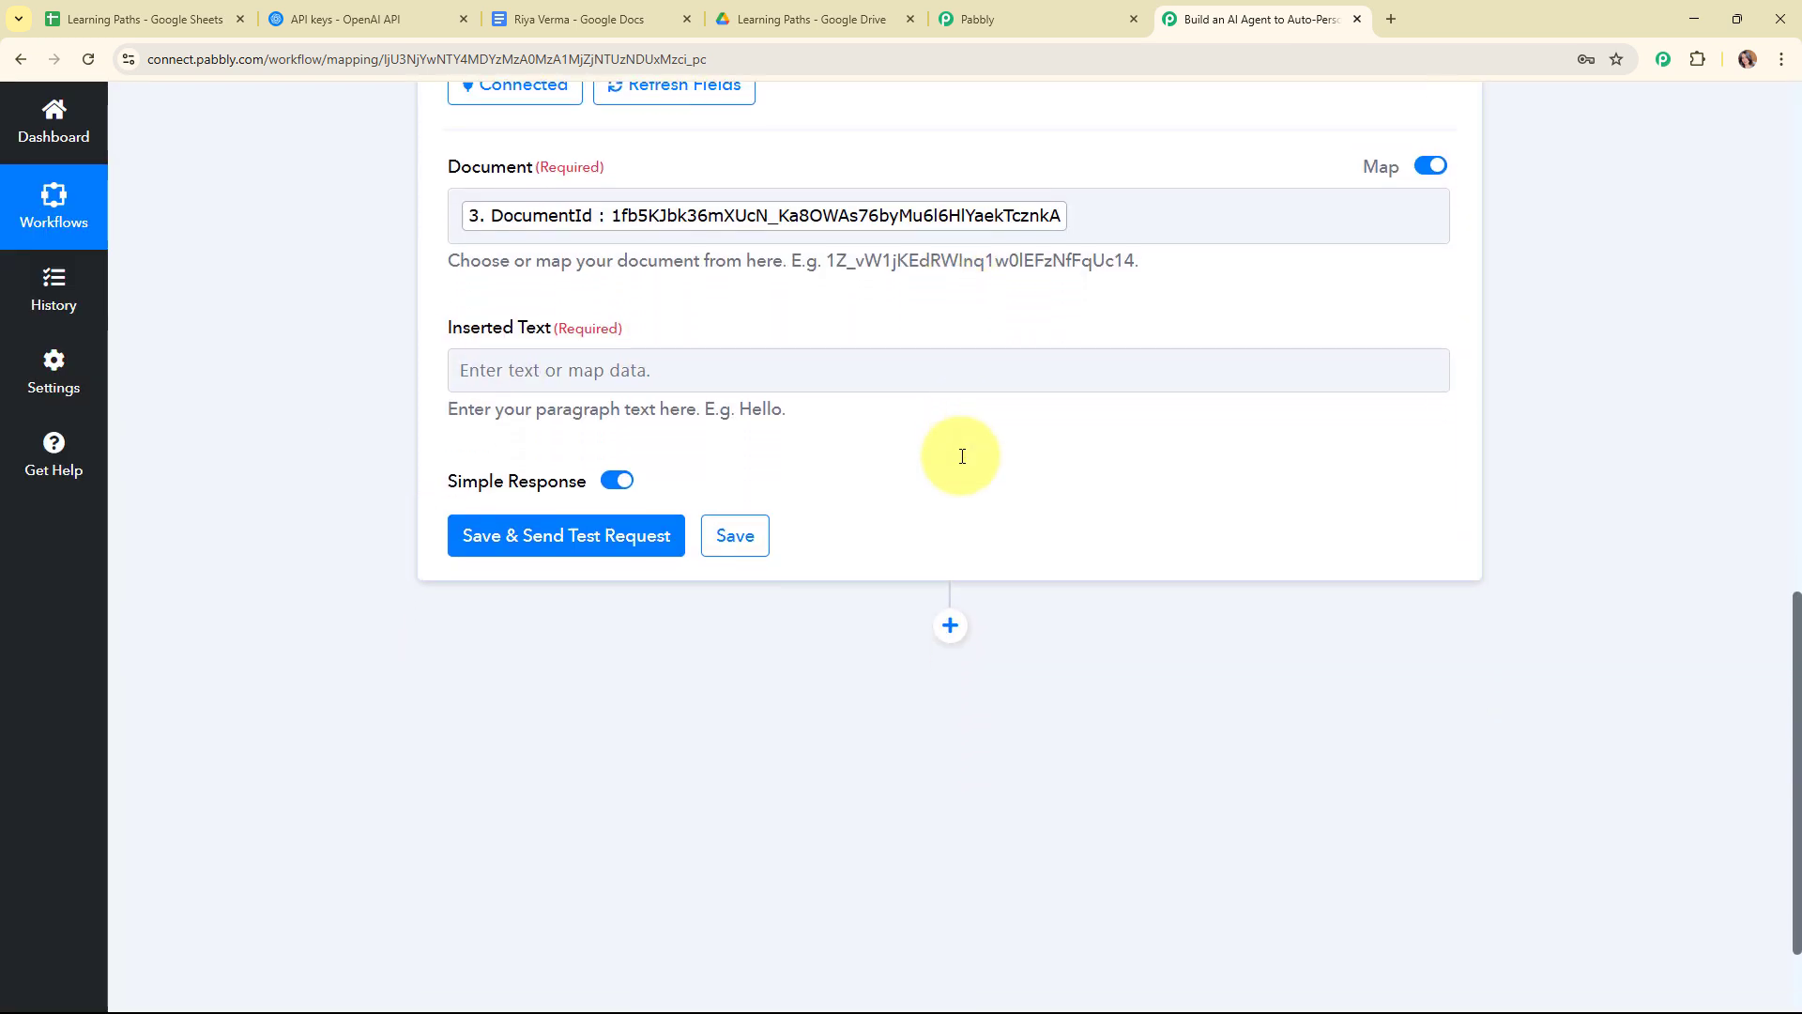
{"action": "left_click", "coordinate": [552, 378]}
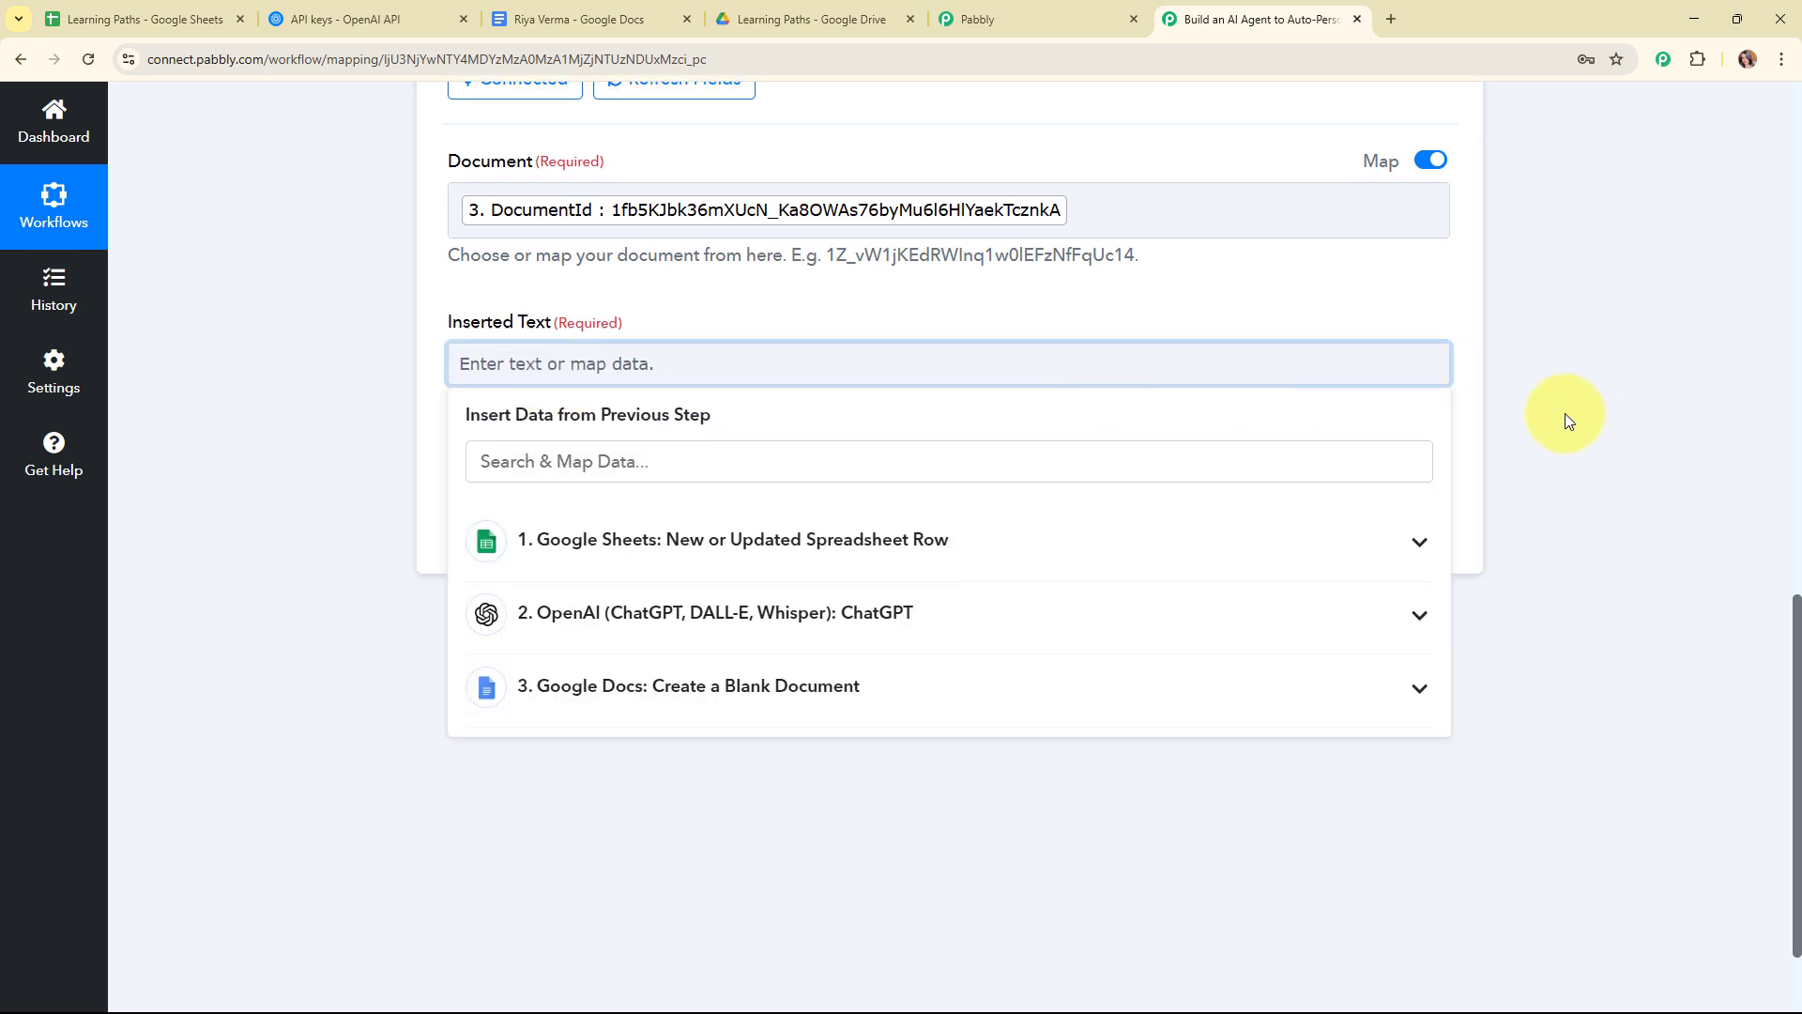
{"action": "scroll", "coordinate": [1563, 413], "scroll_direction": "down", "scroll_amount": 2}
{"action": "left_click", "coordinate": [676, 480]}
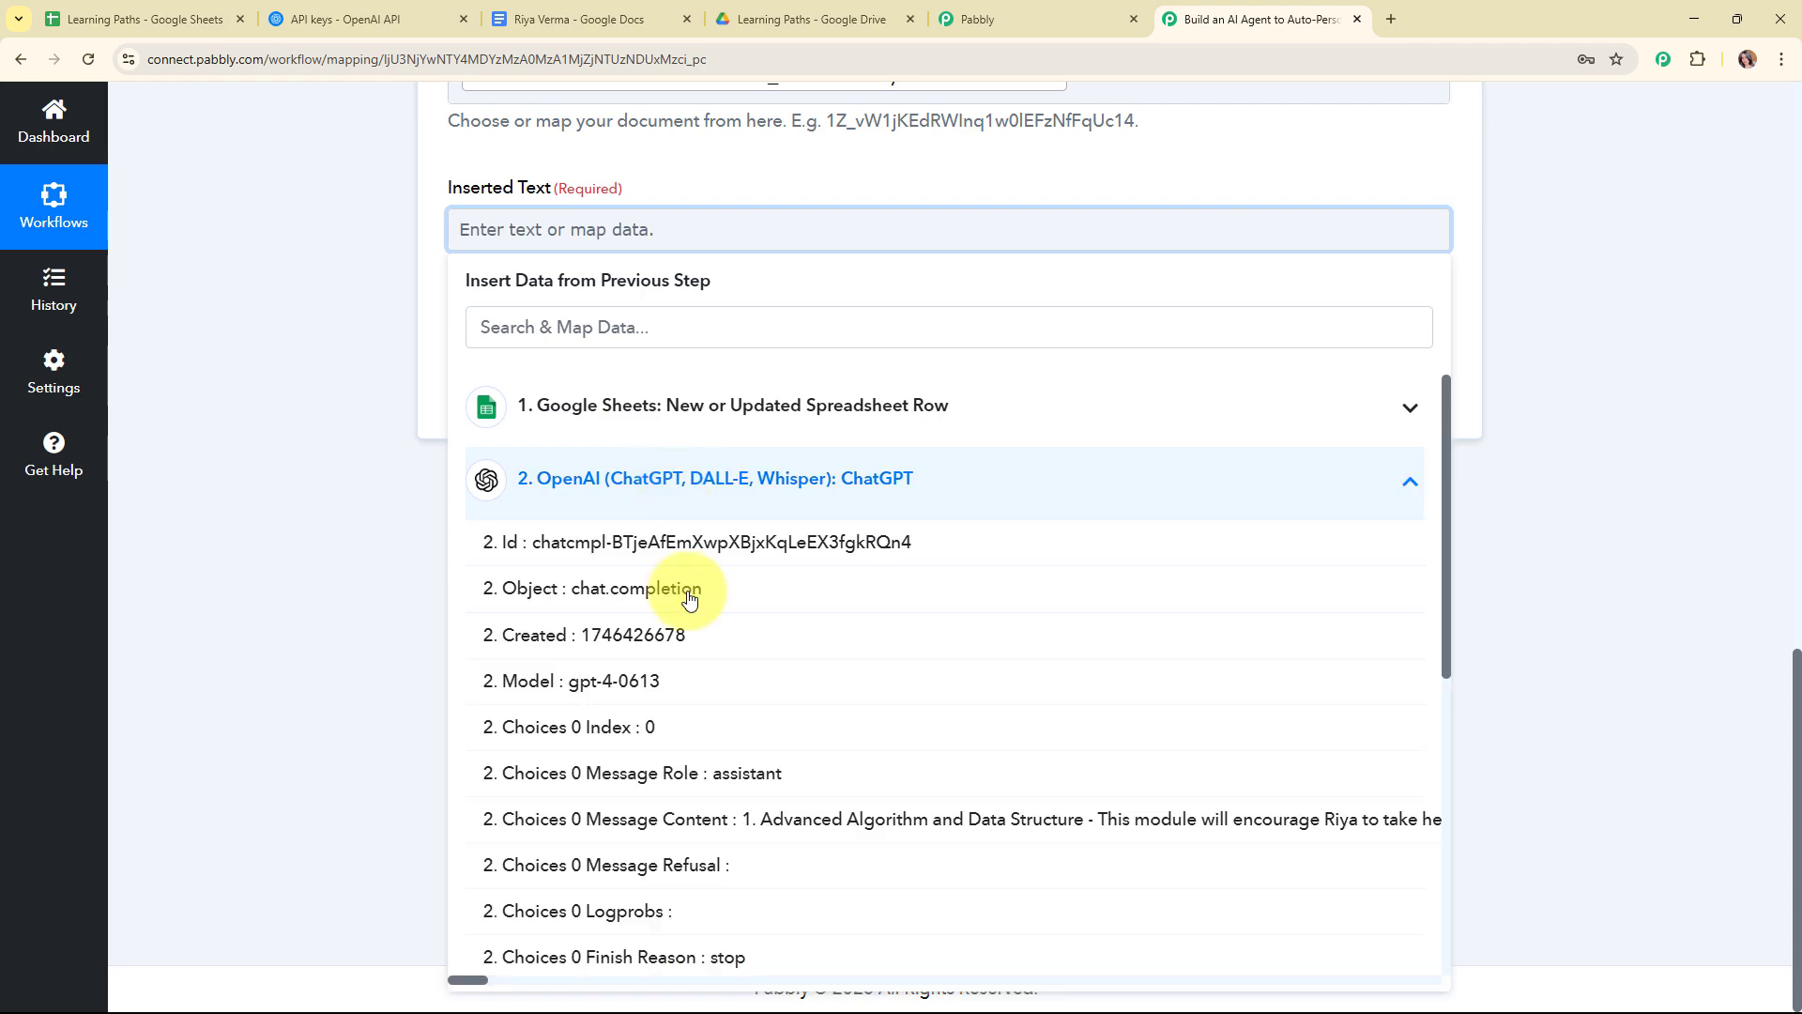
{"action": "scroll", "coordinate": [748, 732], "scroll_direction": "down", "scroll_amount": 3}
{"action": "left_click", "coordinate": [784, 635]}
{"action": "left_click", "coordinate": [253, 644]}
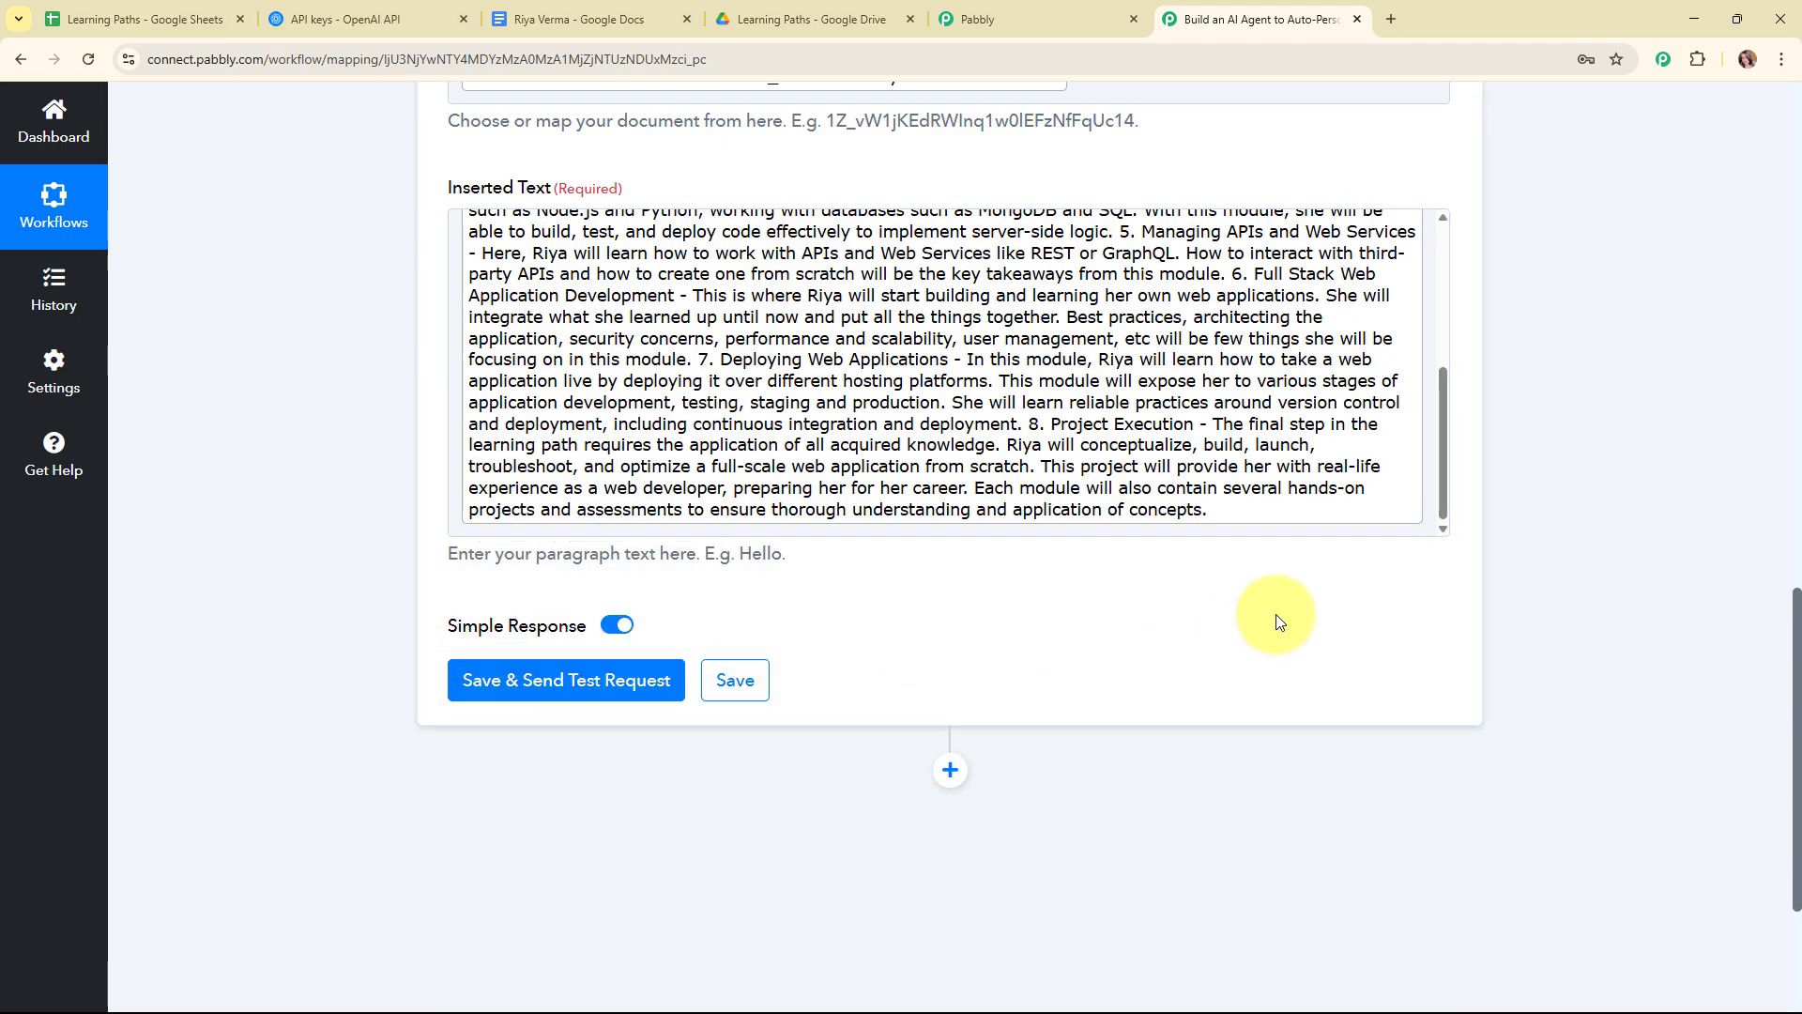
Save the append action with a test request, check the received response and collapse the step.
{"action": "scroll", "coordinate": [1220, 657], "scroll_direction": "down", "scroll_amount": 2}
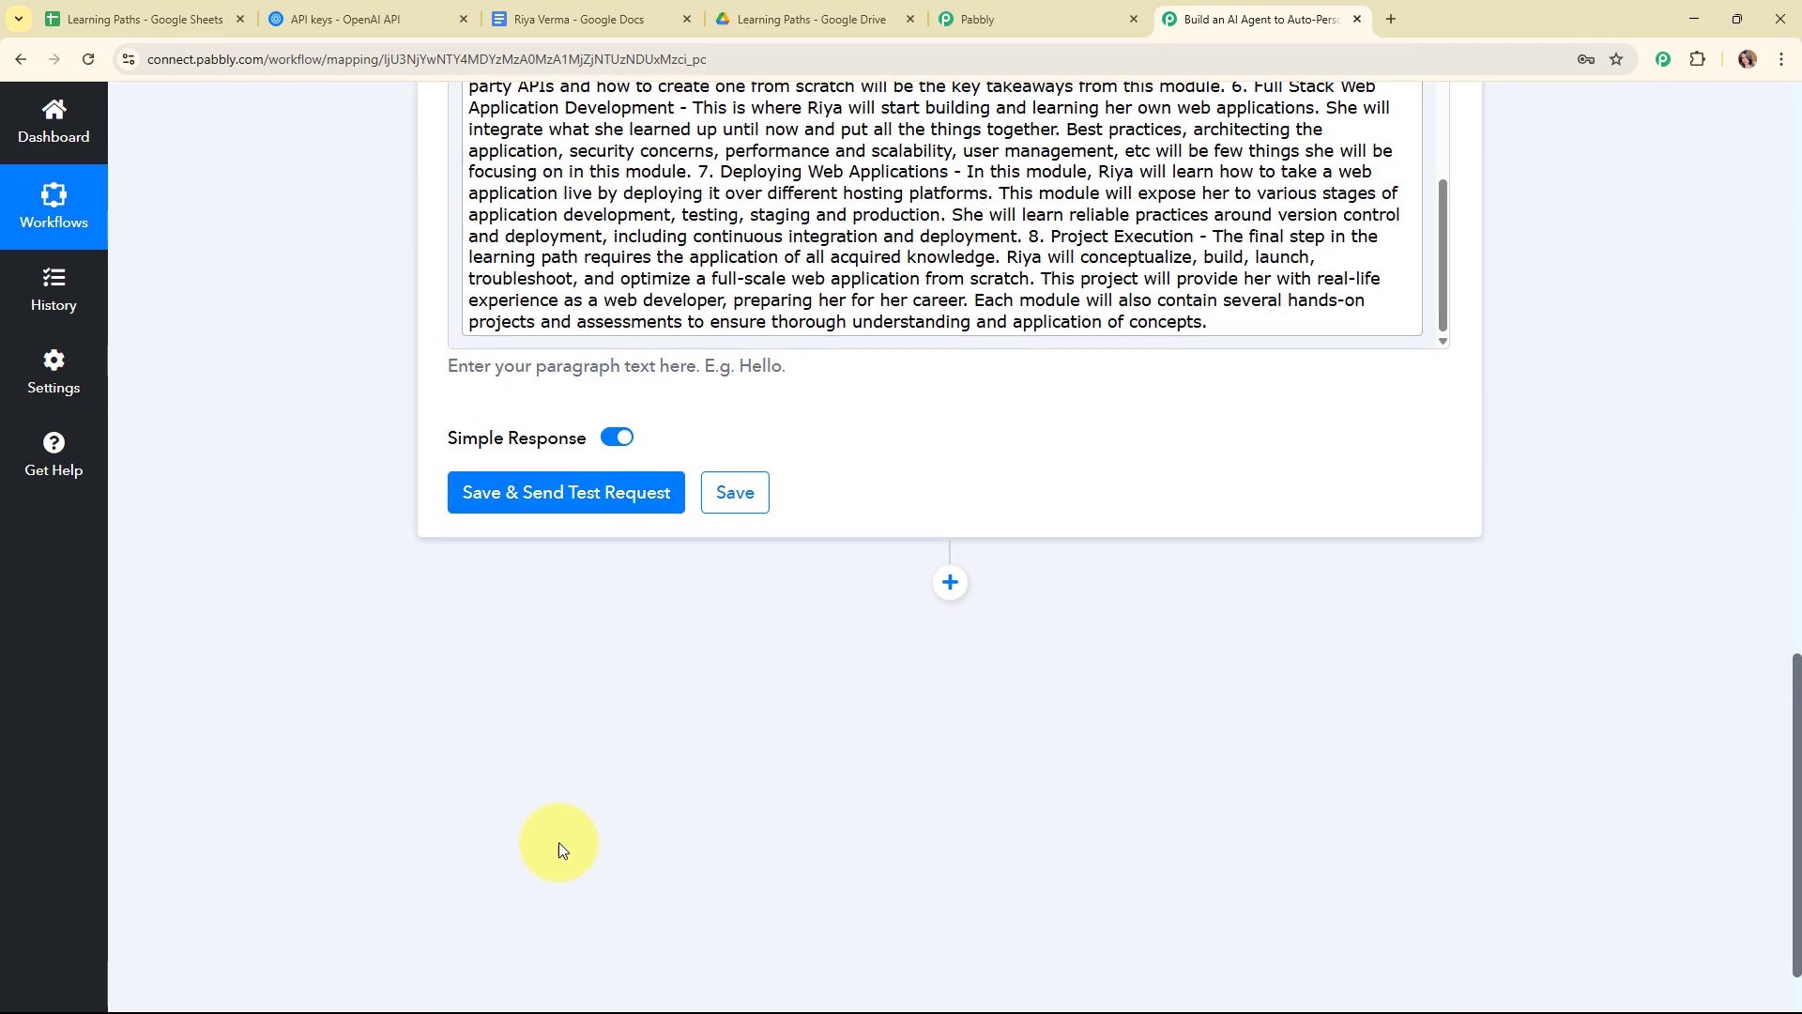
{"action": "left_click", "coordinate": [561, 493]}
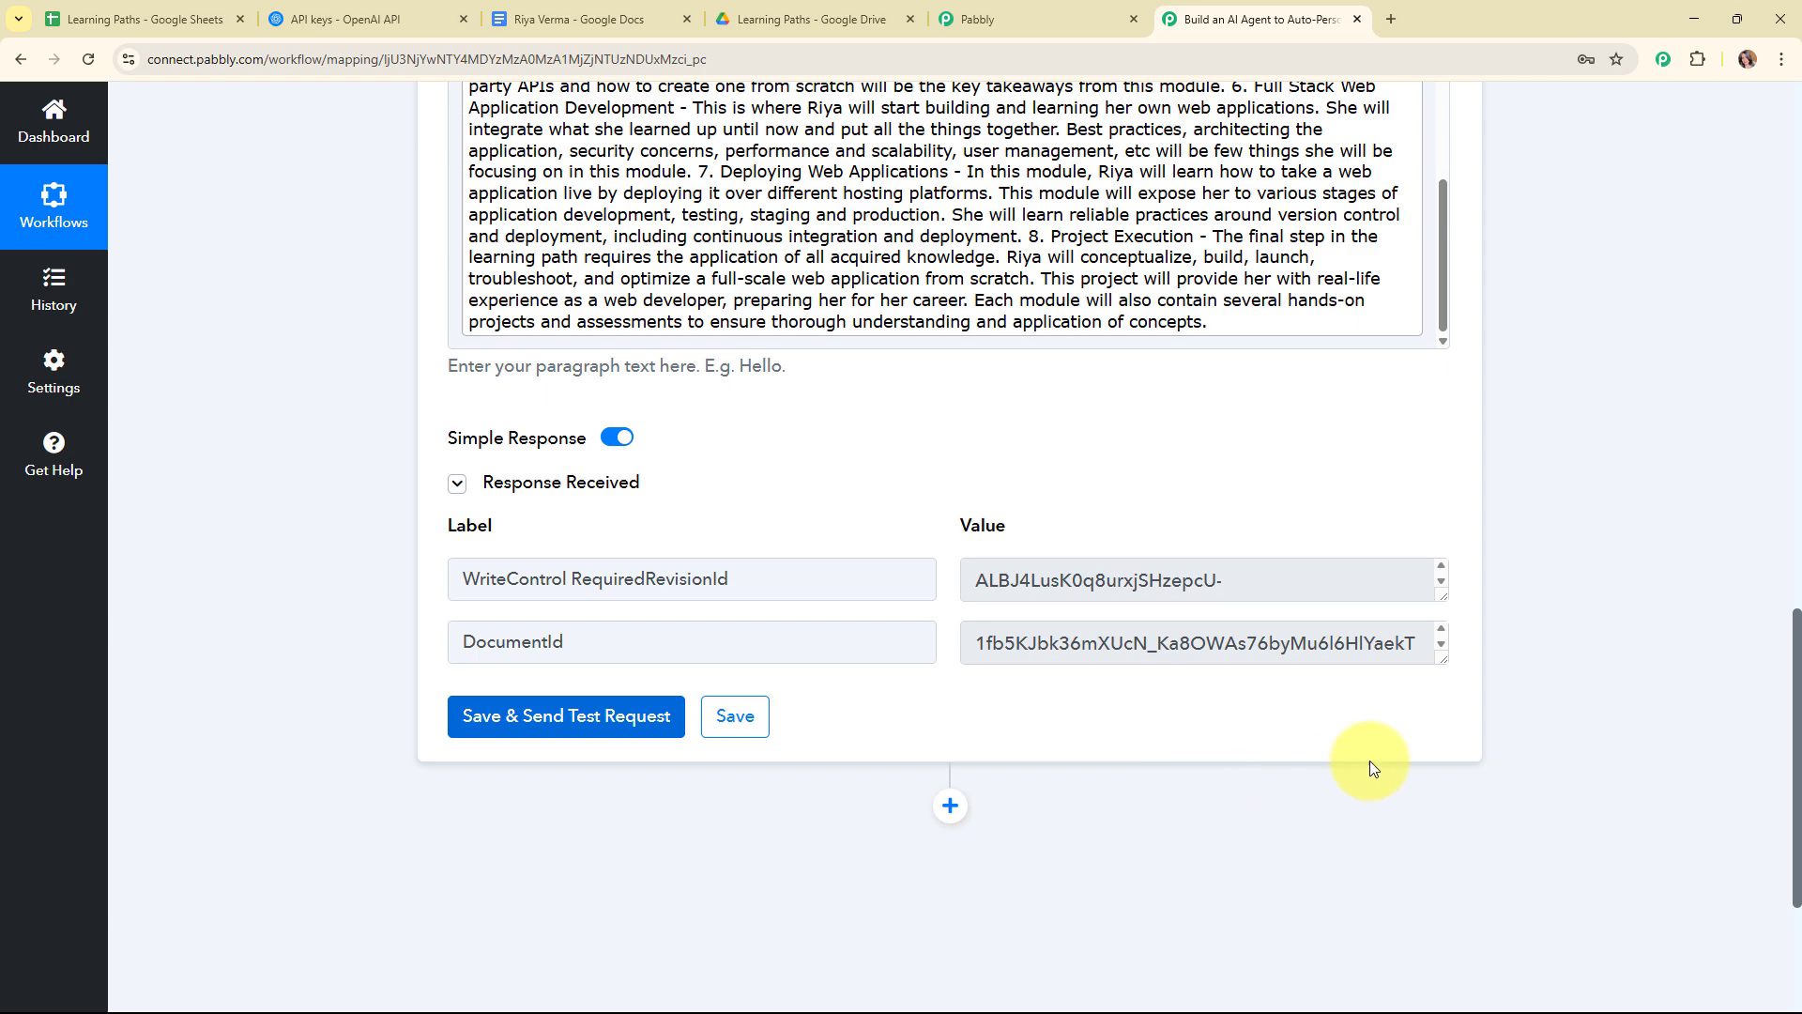
{"action": "scroll", "coordinate": [1629, 714], "scroll_direction": "up", "scroll_amount": 8}
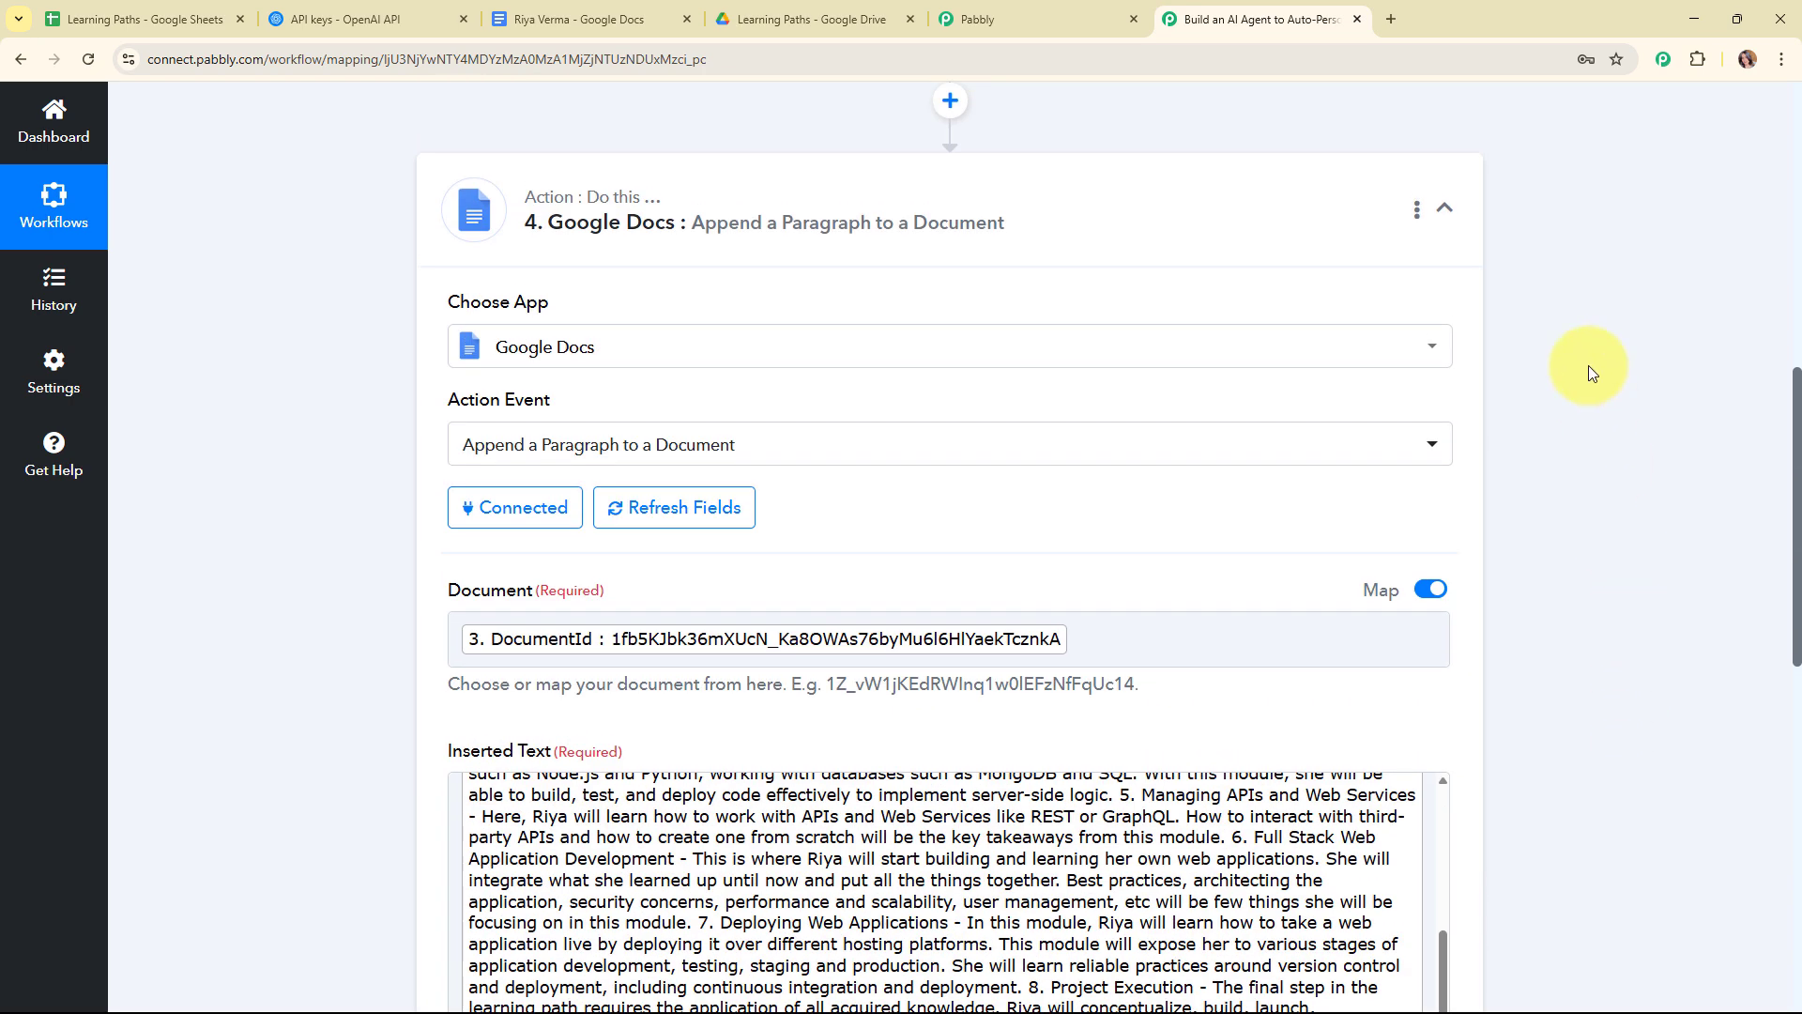
{"action": "left_click", "coordinate": [1460, 216]}
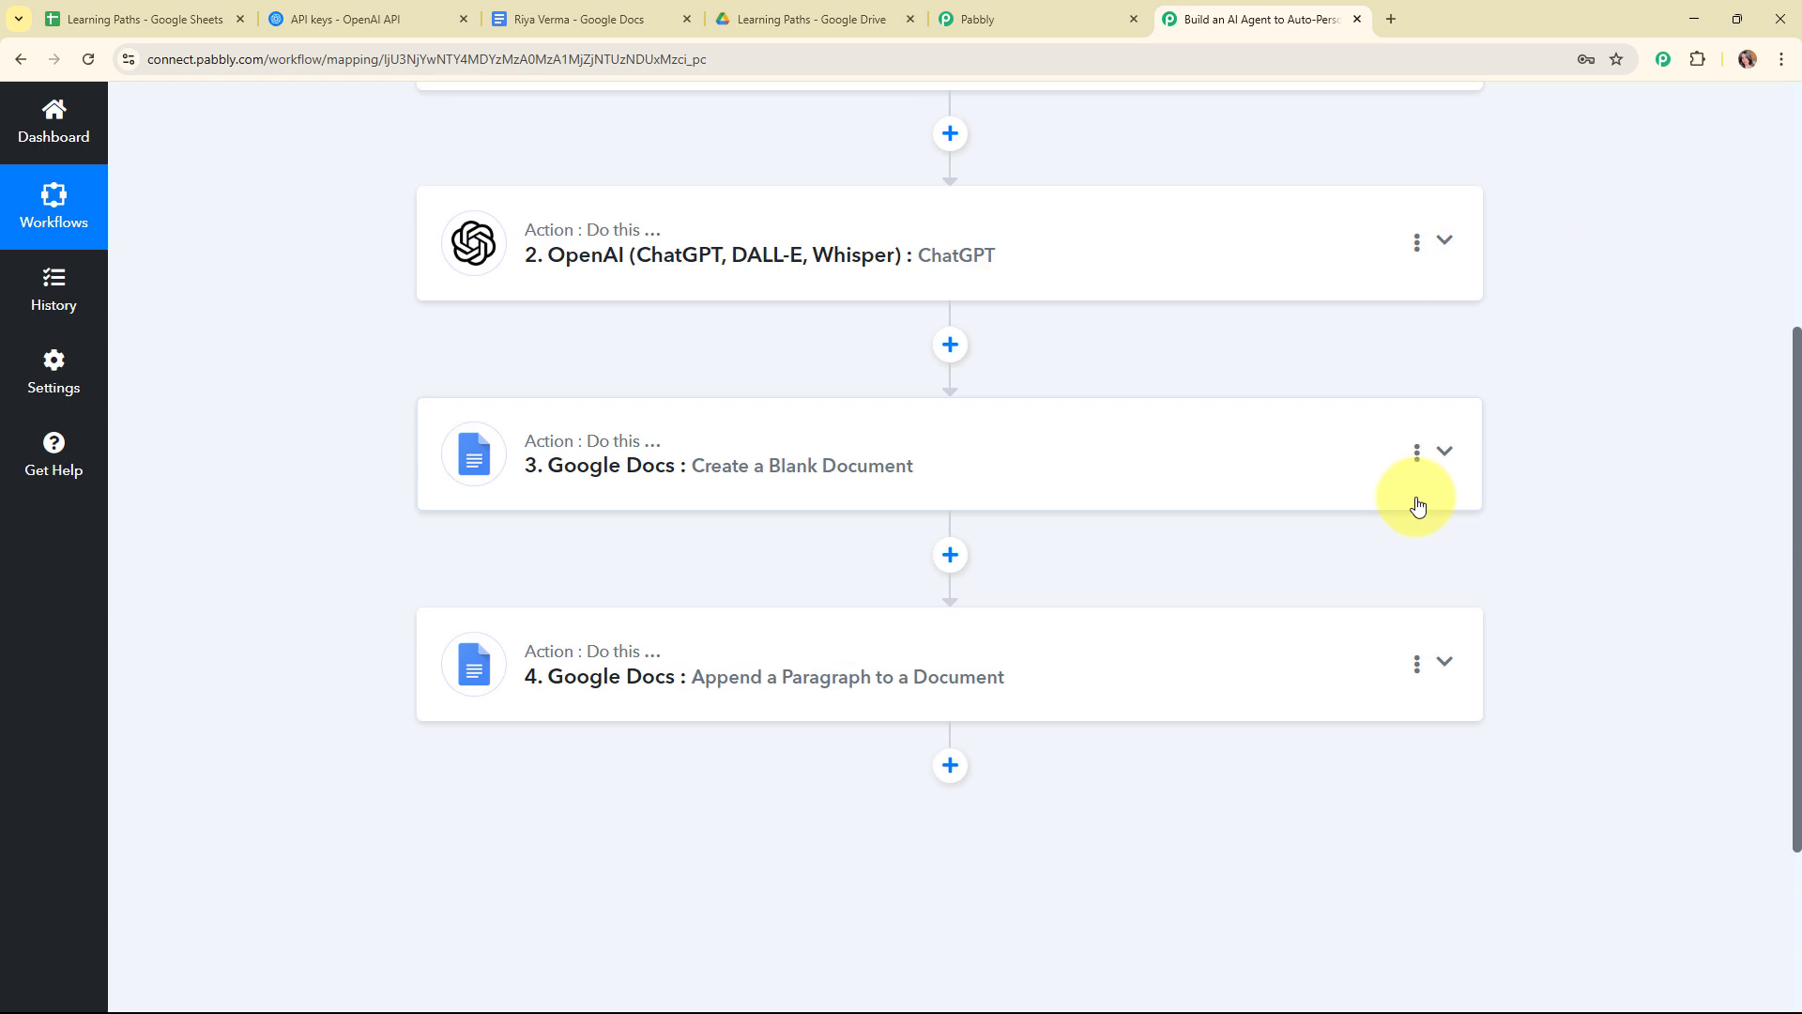
Review the appended learning path in the learner's Google Docs document and look at the Learning Paths folder in Google Drive.
{"action": "scroll", "coordinate": [1146, 559], "scroll_direction": "up", "scroll_amount": 3}
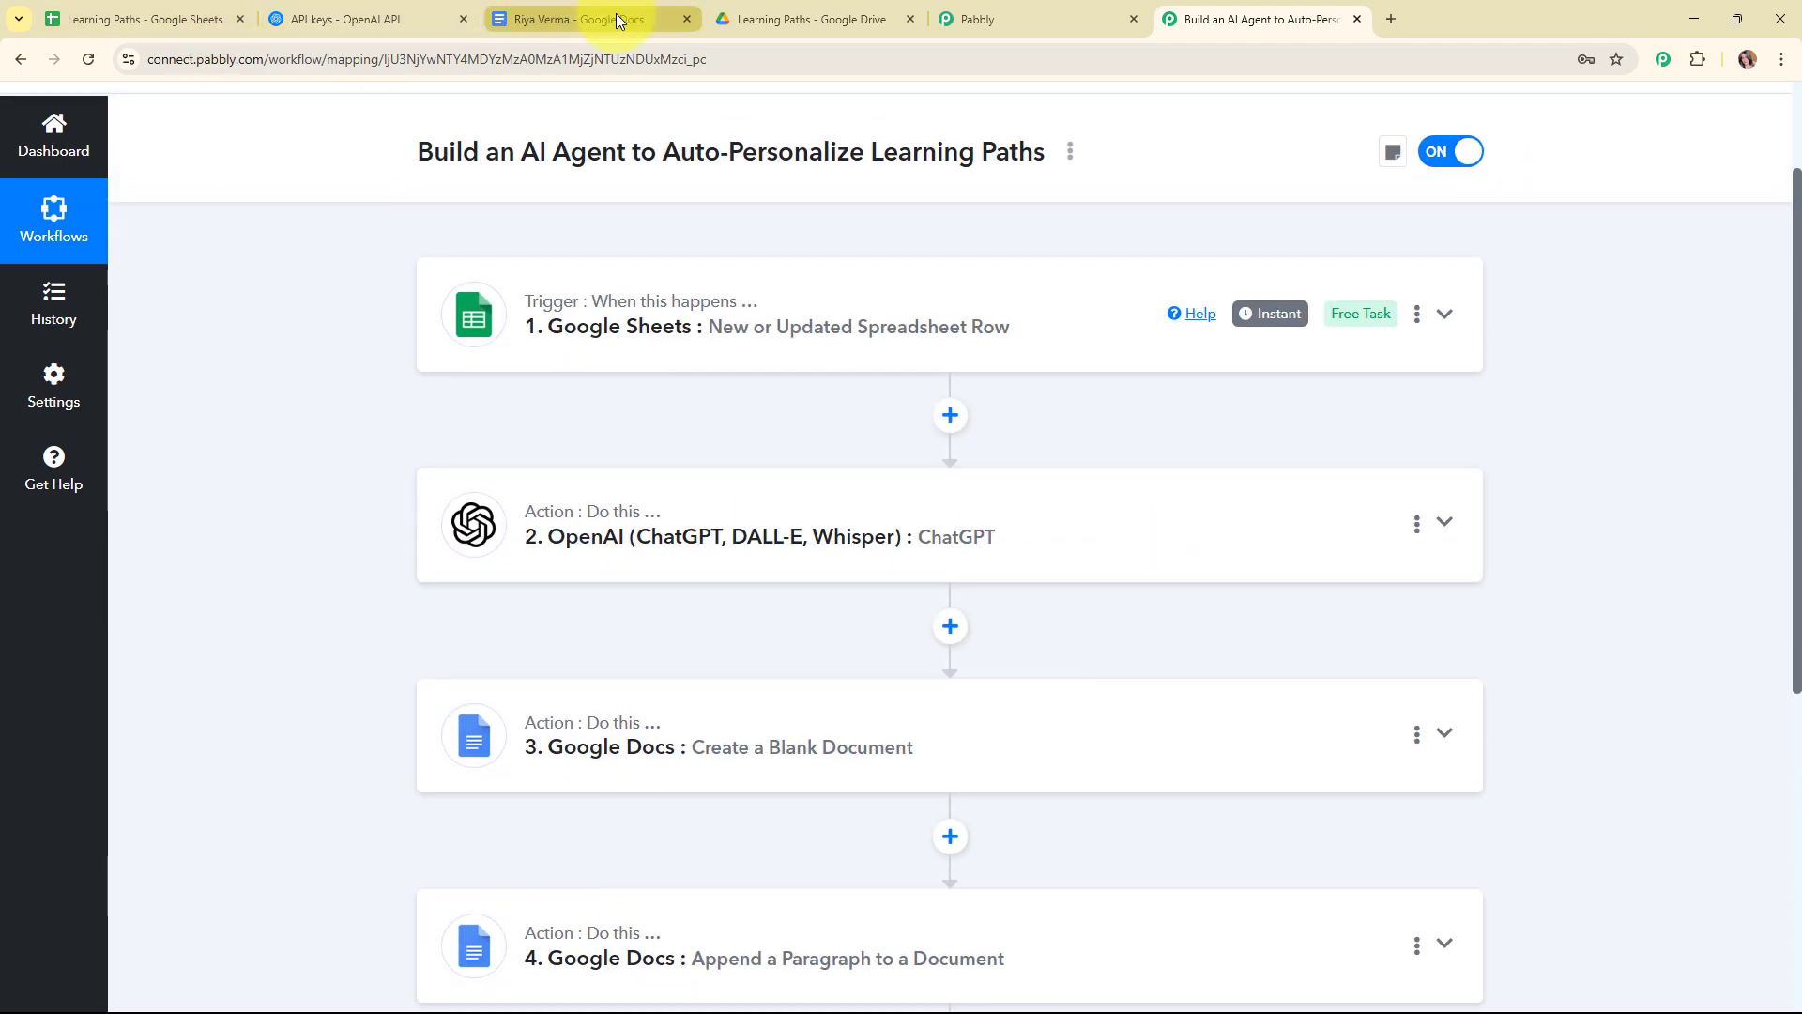
{"action": "left_click", "coordinate": [587, 19]}
{"action": "scroll", "coordinate": [1457, 510], "scroll_direction": "down", "scroll_amount": 8}
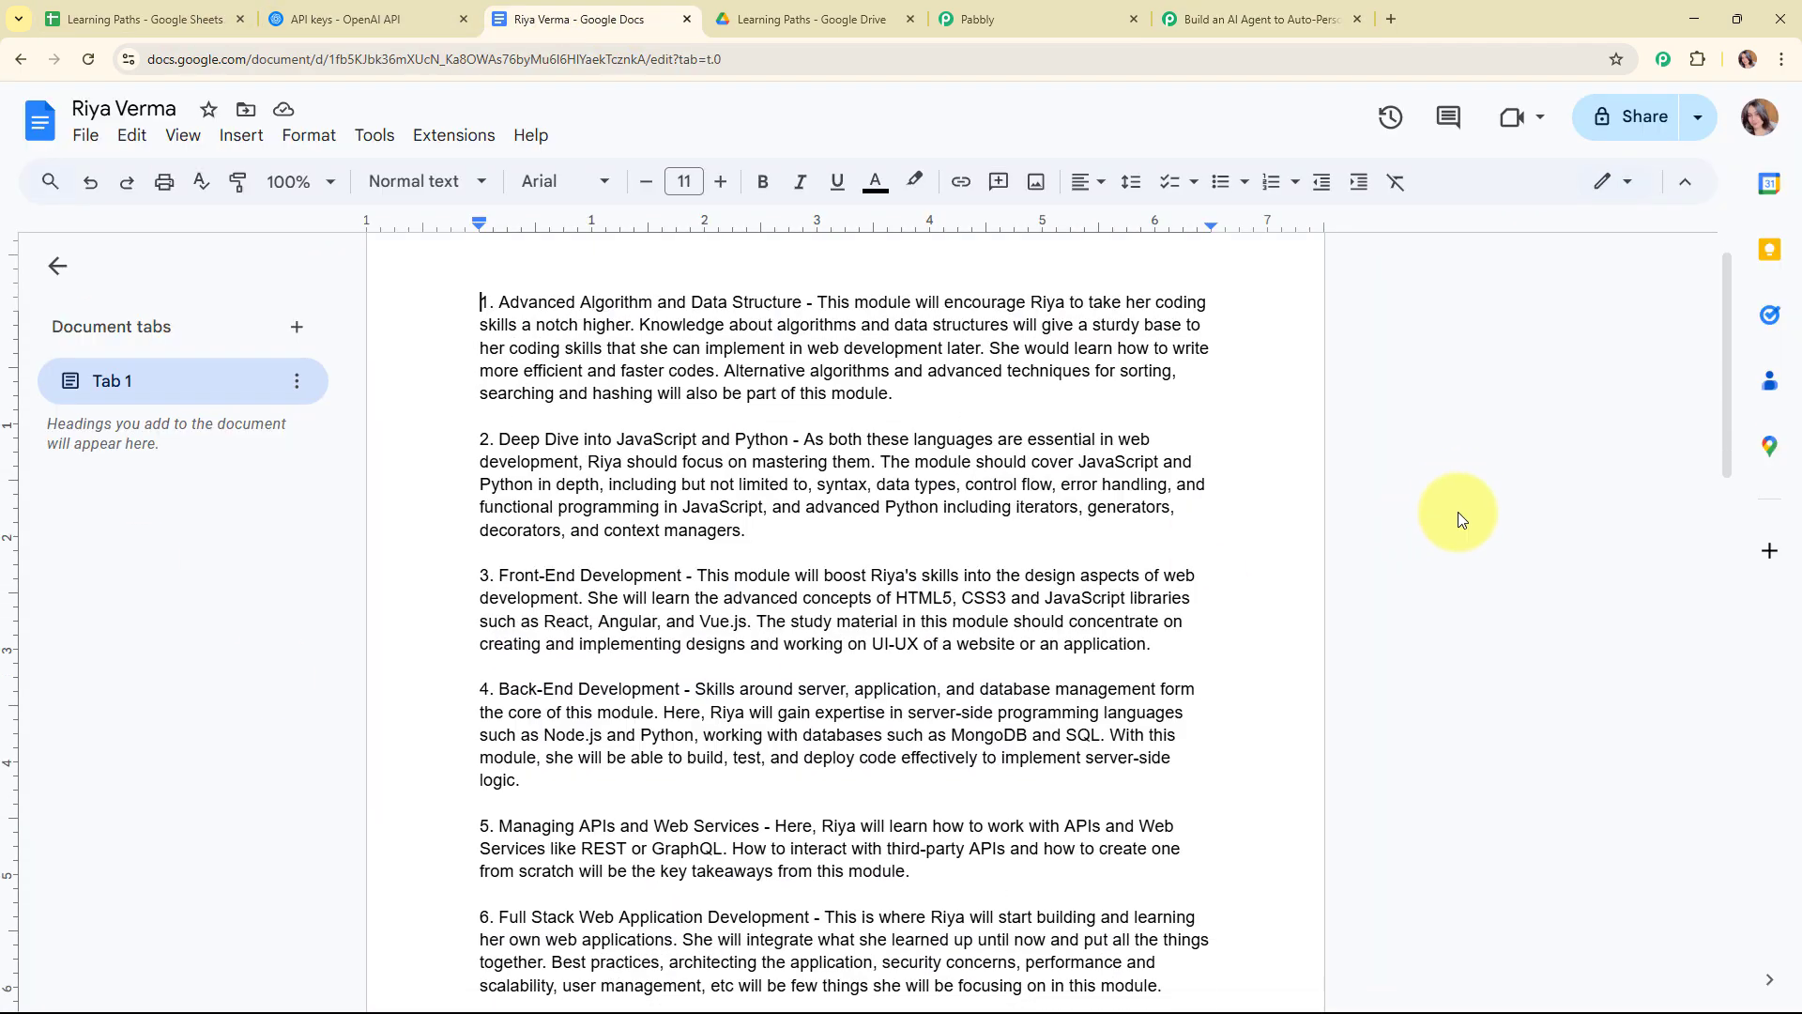
{"action": "scroll", "coordinate": [1457, 510], "scroll_direction": "up", "scroll_amount": 10}
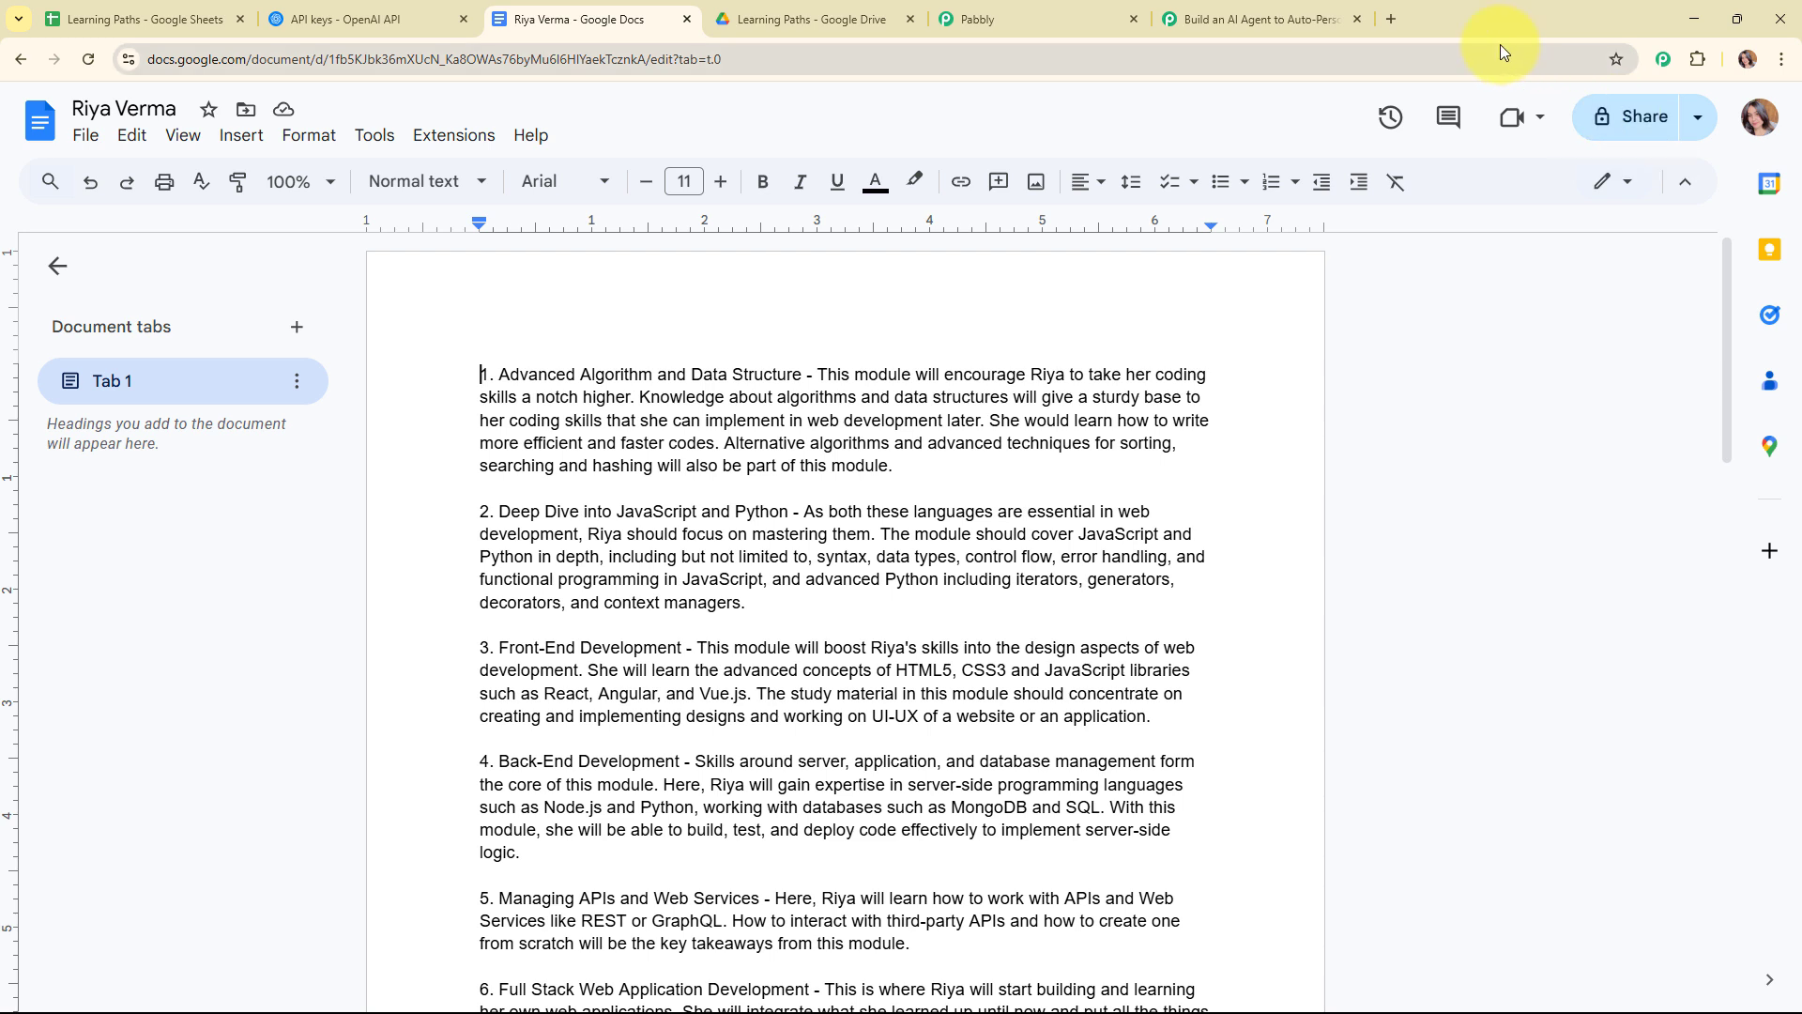
{"action": "left_click", "coordinate": [736, 28]}
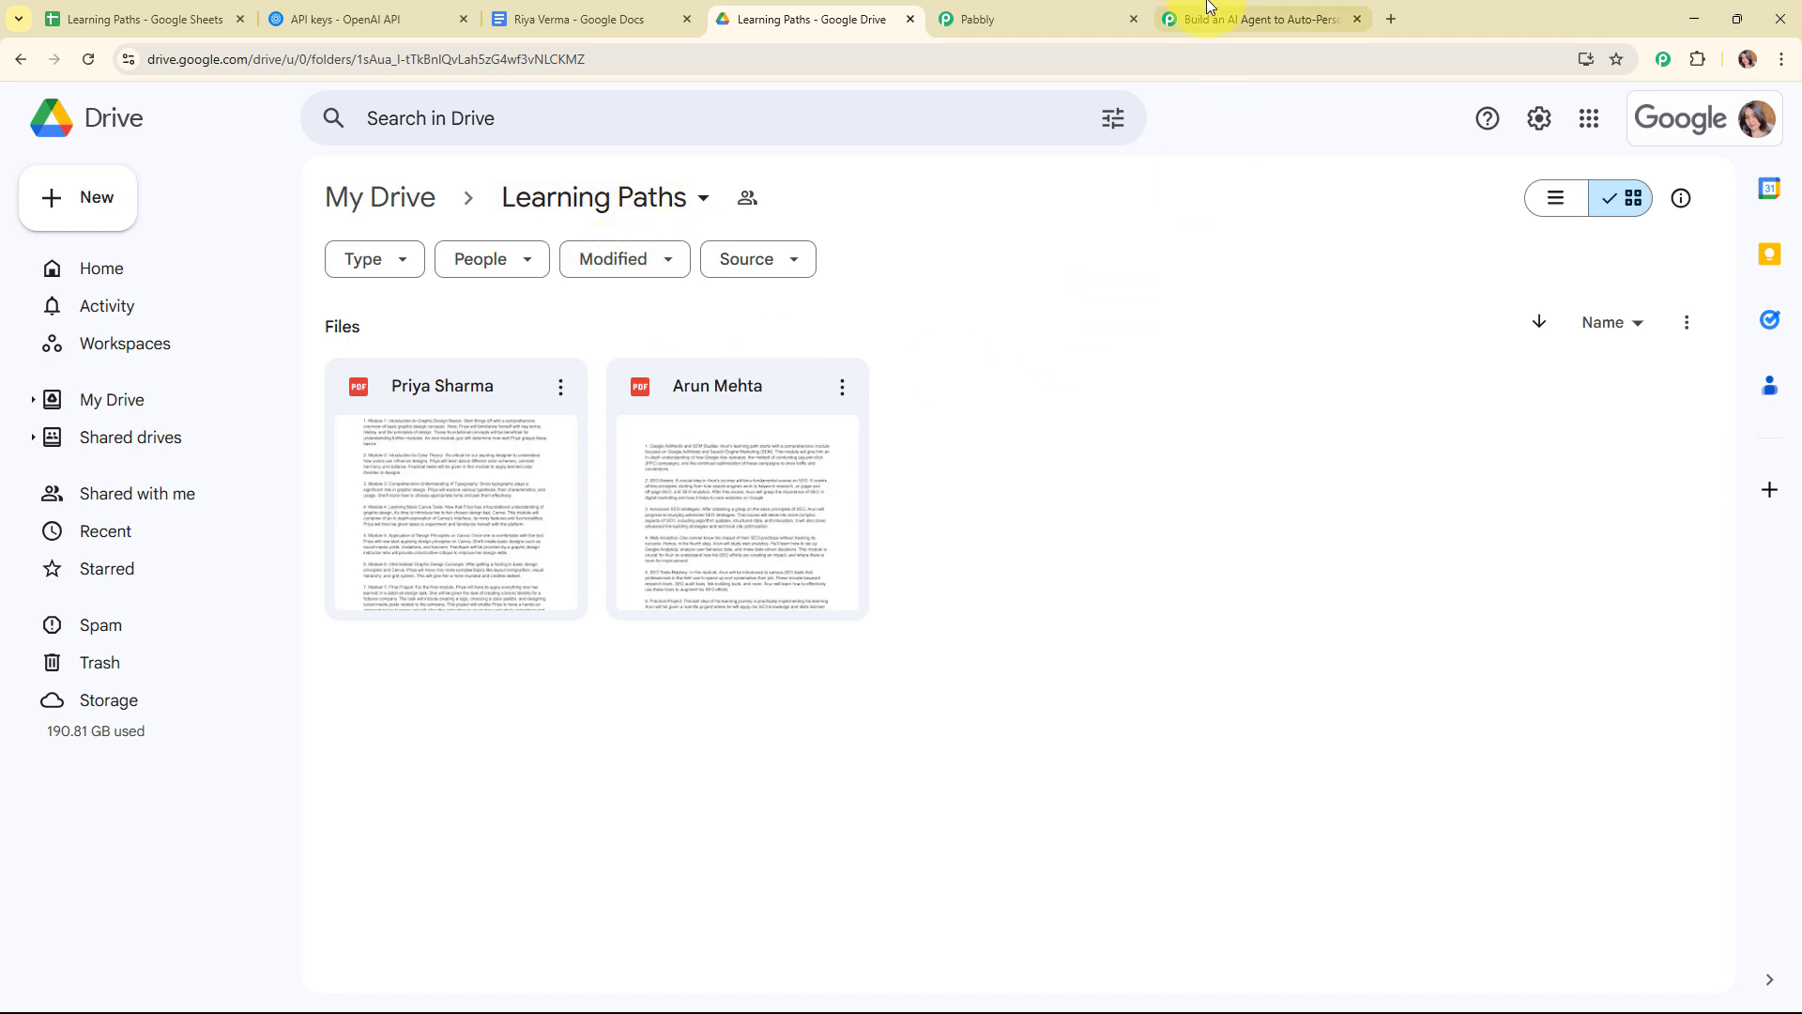
Return to the Pabbly Connect workflow and add a Google Drive action with the event Share a File With Anyone.
{"action": "left_click", "coordinate": [1258, 19]}
{"action": "scroll", "coordinate": [1180, 622], "scroll_direction": "down", "scroll_amount": 4}
{"action": "left_click", "coordinate": [951, 672]}
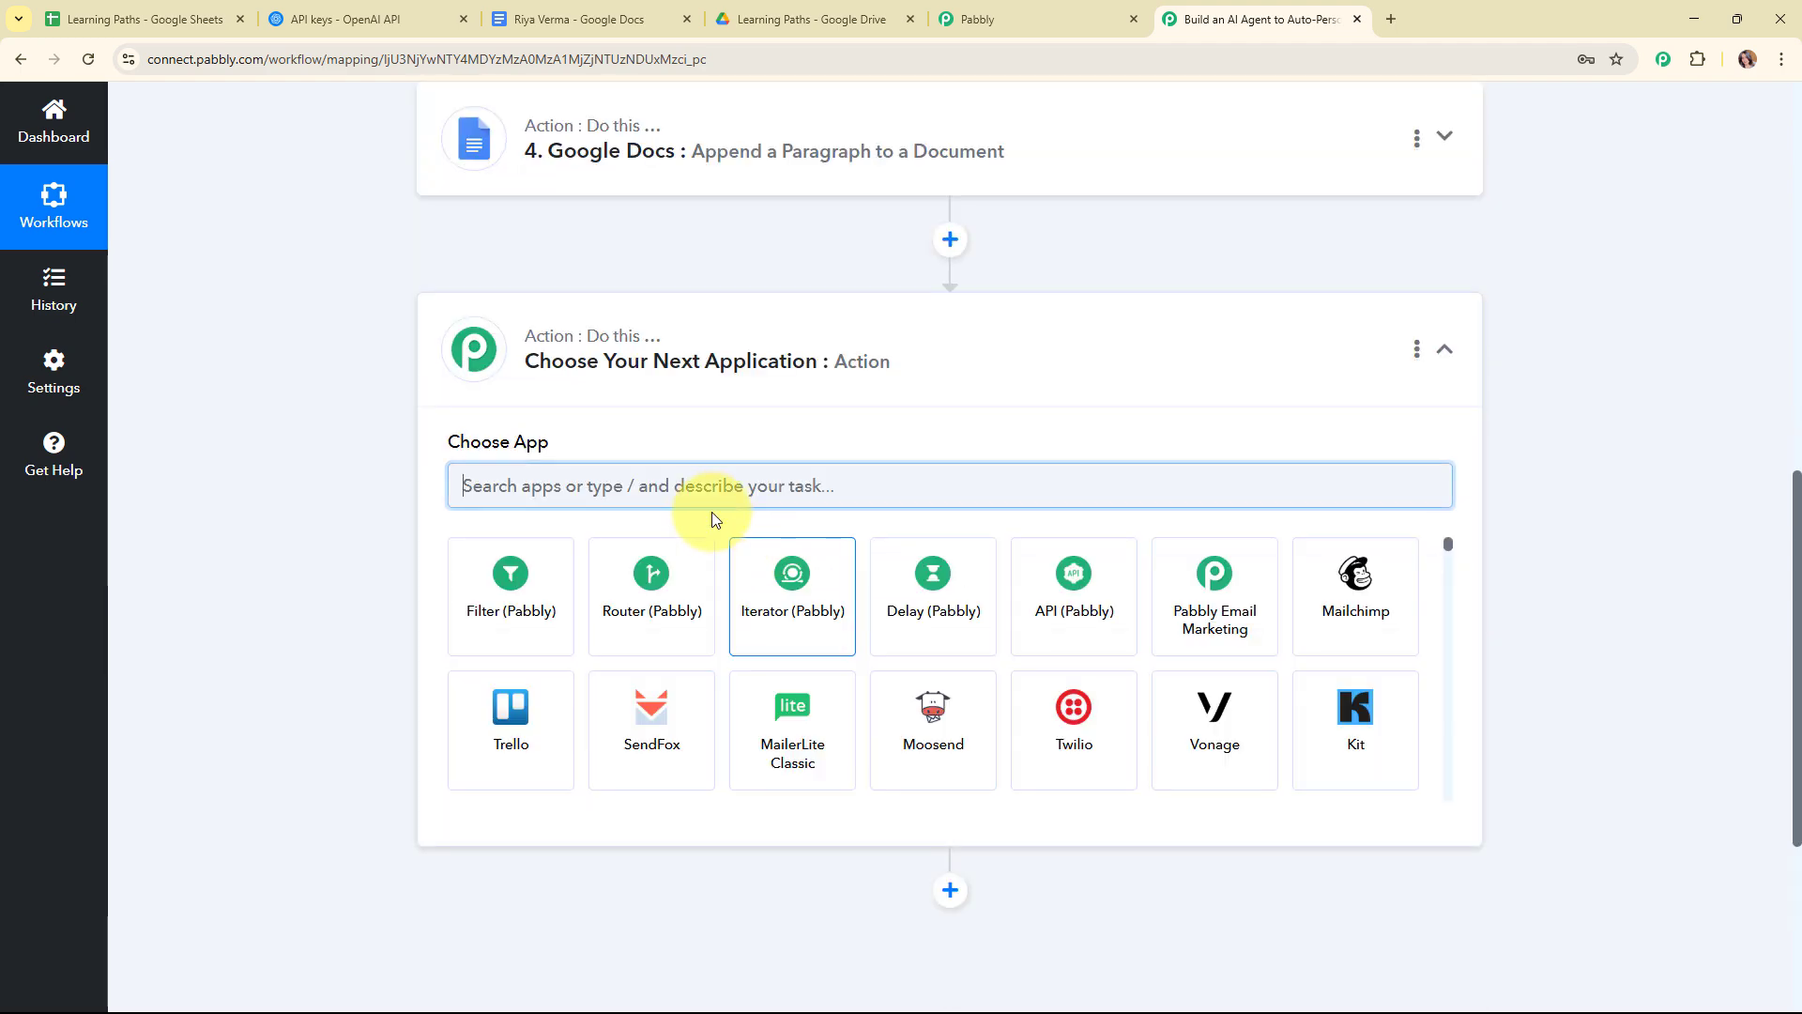
{"action": "type", "text": "dr"}
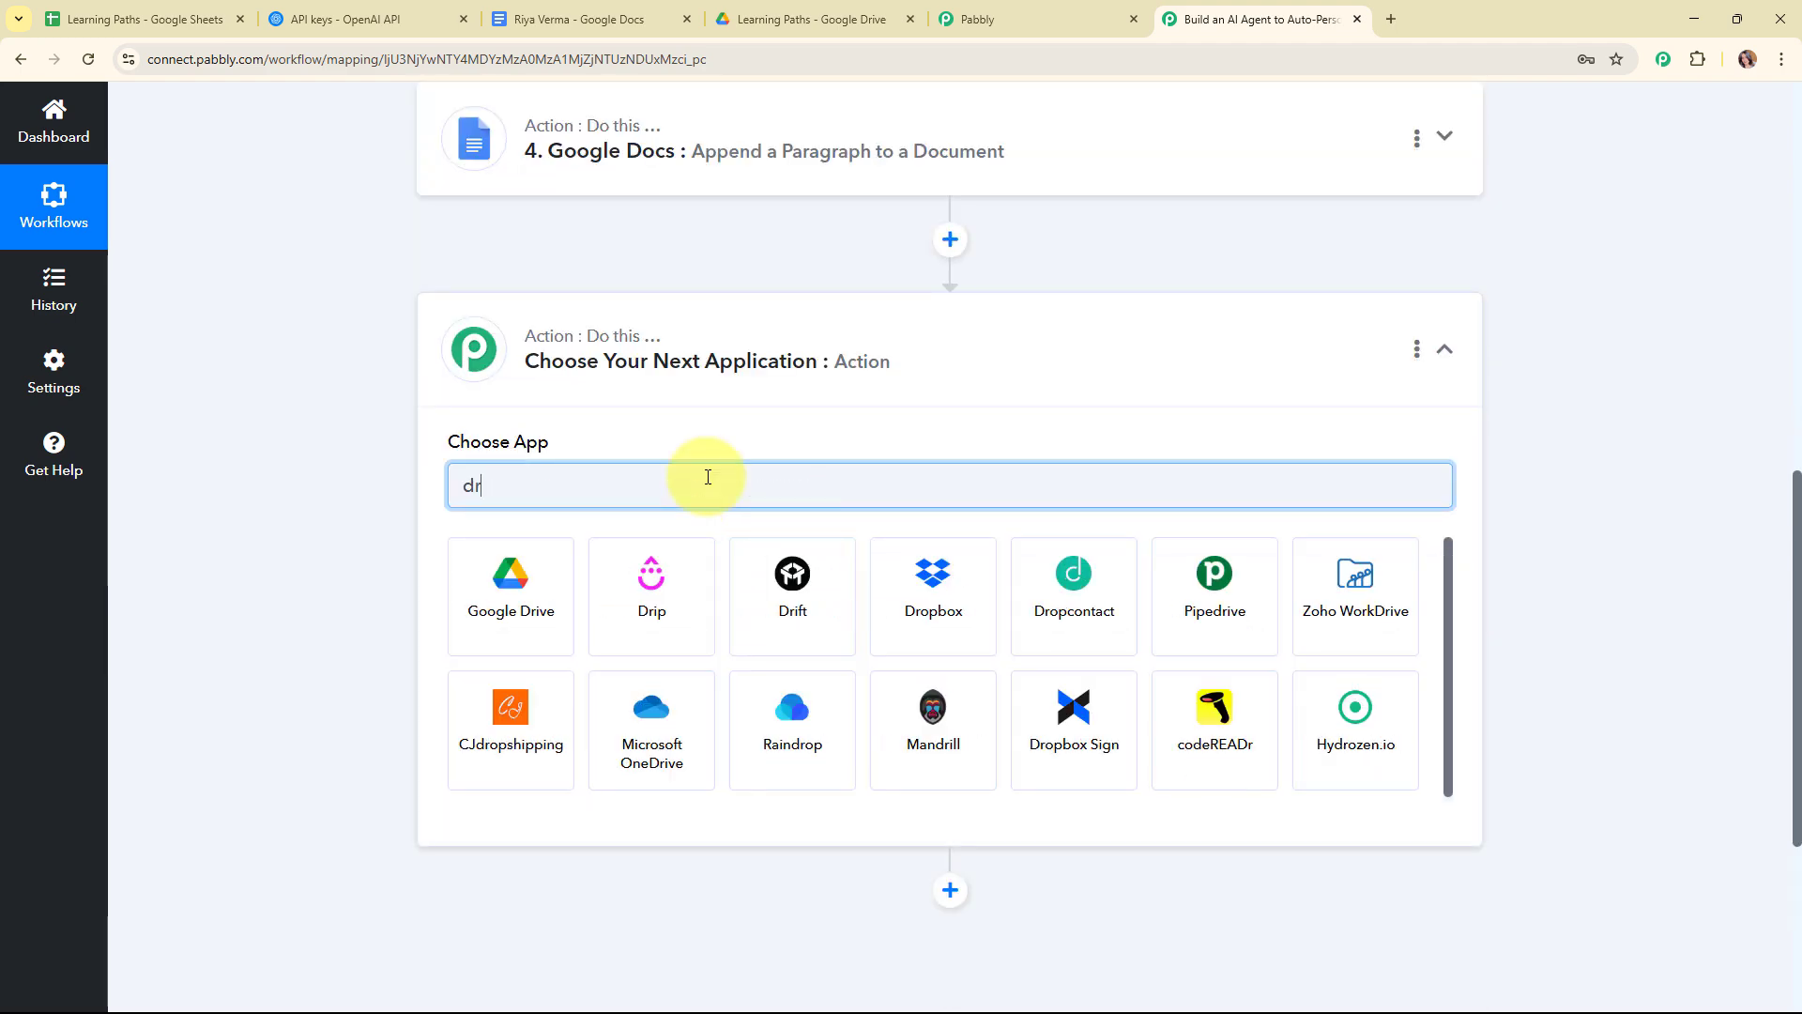
{"action": "left_click", "coordinate": [547, 612]}
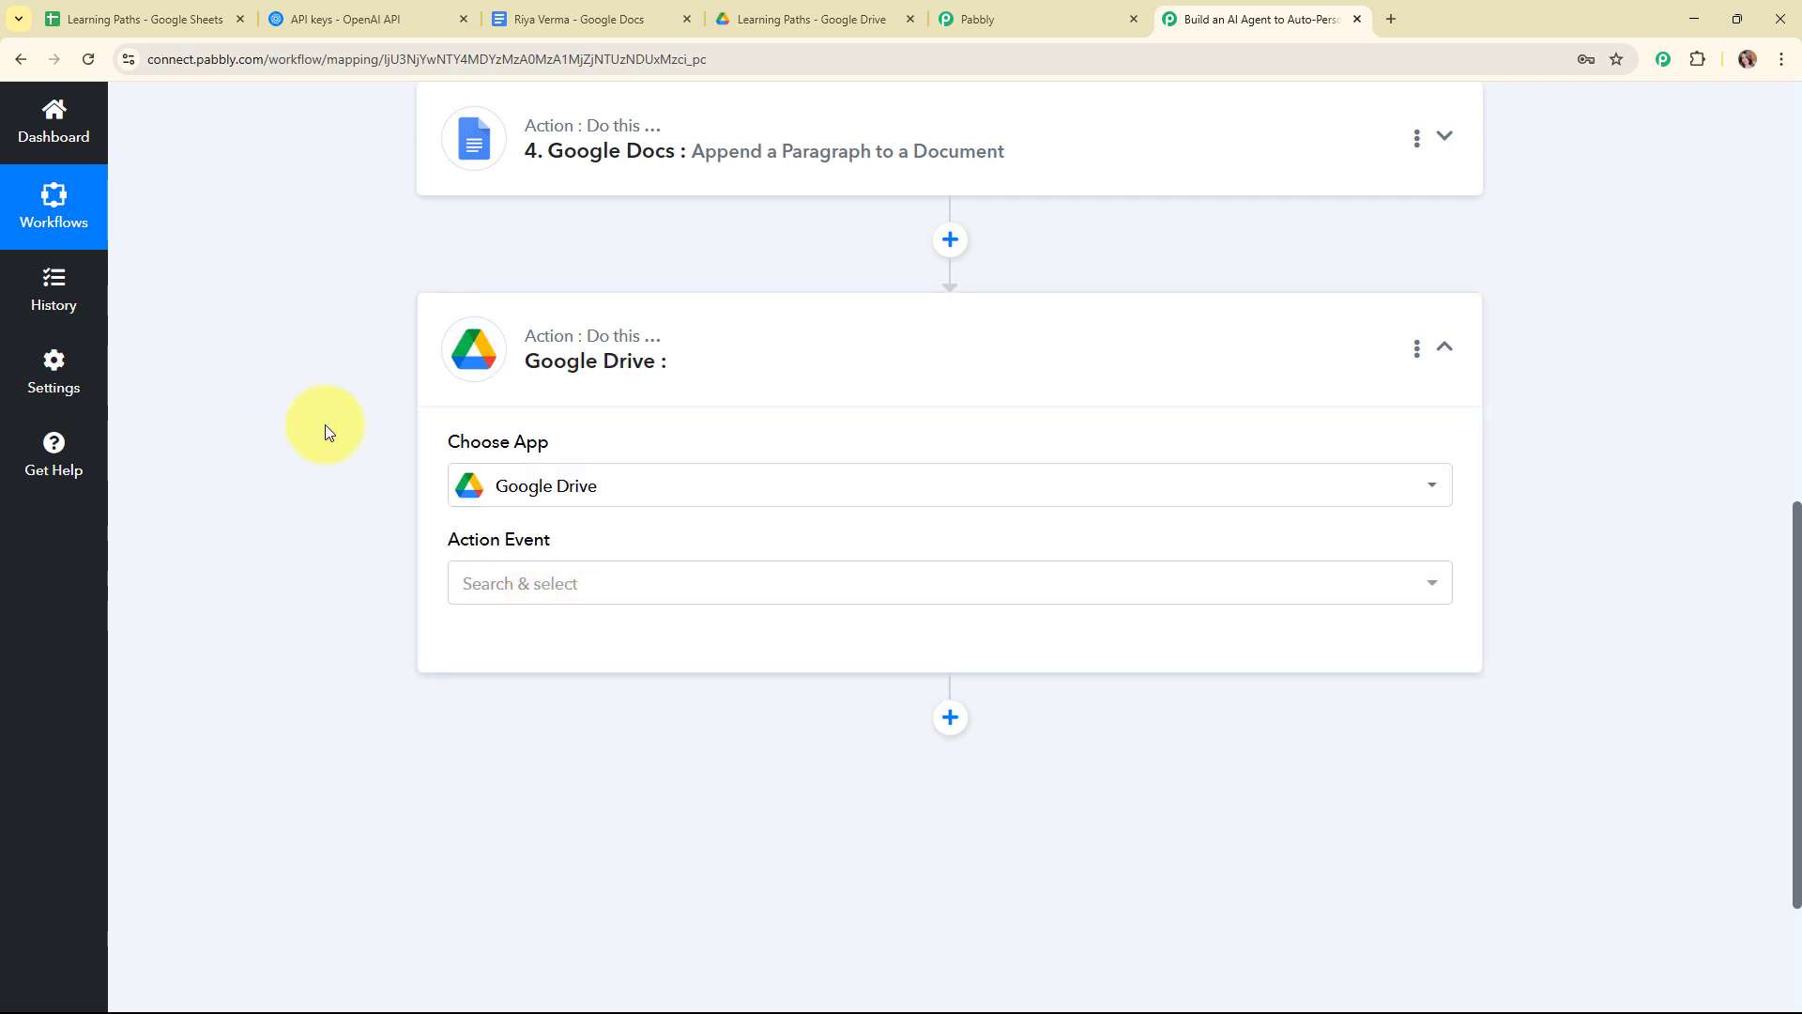
{"action": "left_click", "coordinate": [613, 576]}
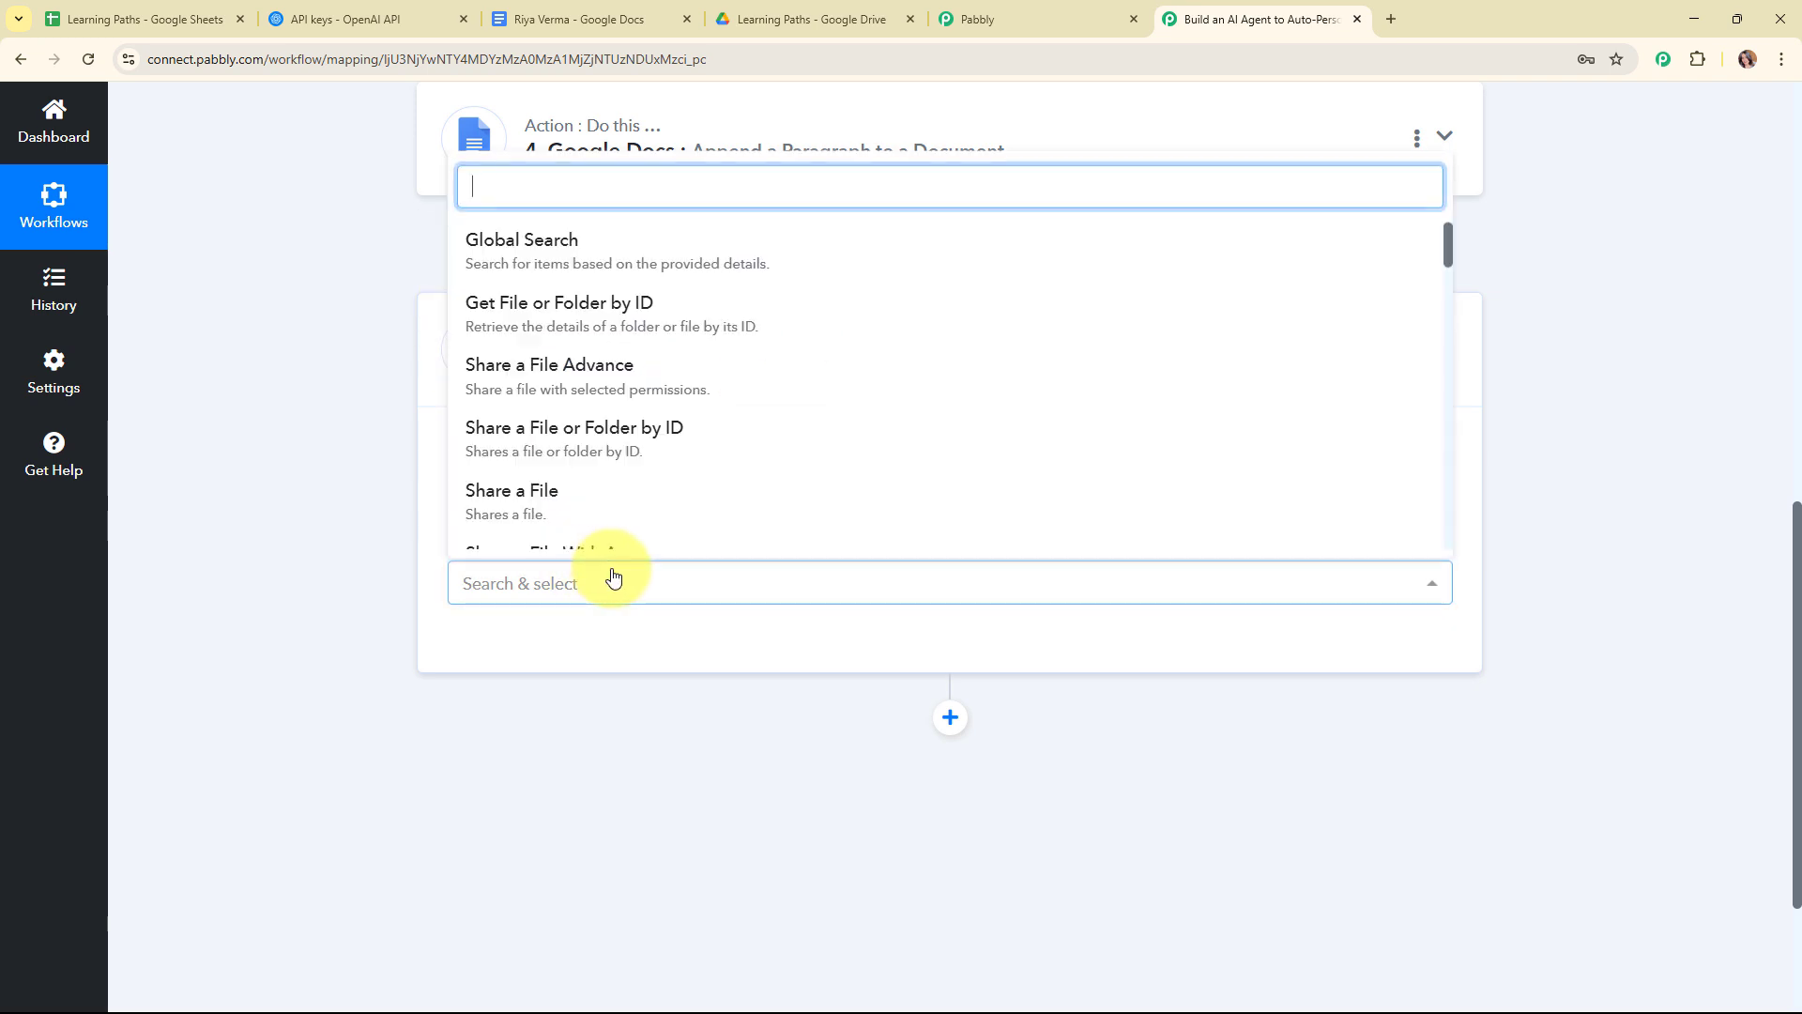
{"action": "scroll", "coordinate": [624, 441], "scroll_direction": "down", "scroll_amount": 2}
{"action": "left_click", "coordinate": [636, 379]}
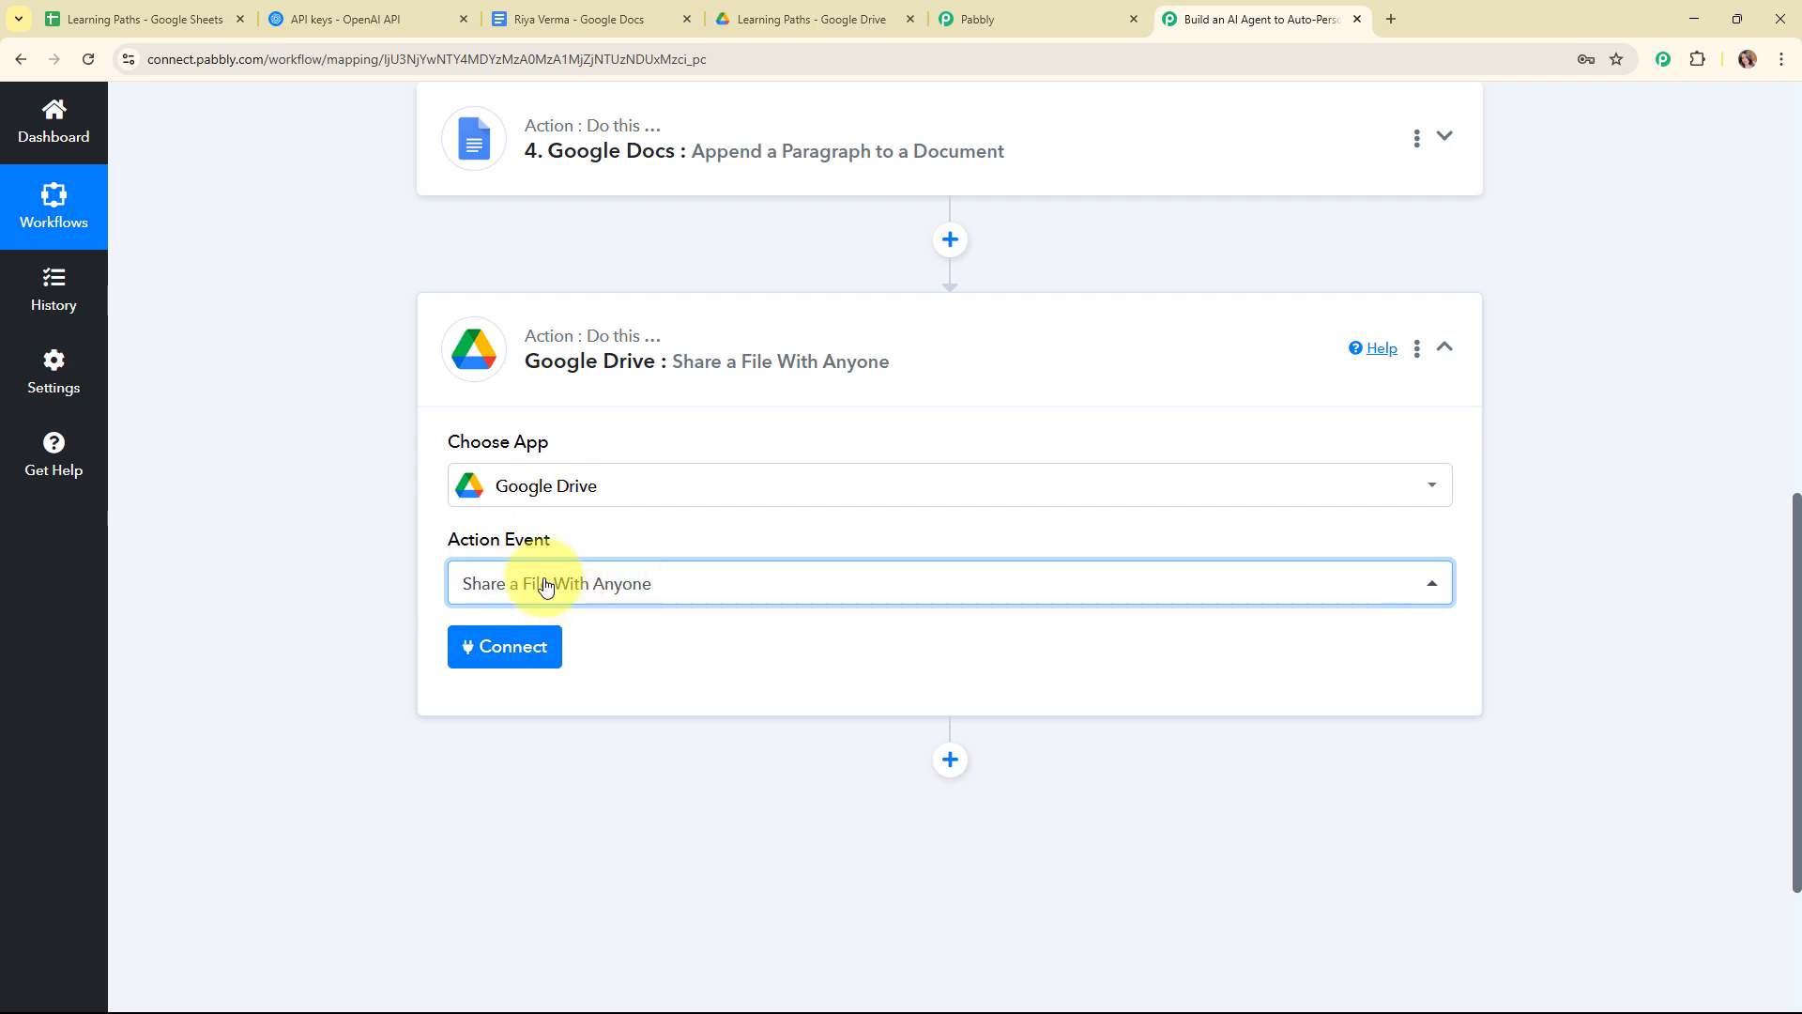
Connect the sharing action through a new connection named Google Drive #46, signing in with the Google account and granting access.
{"action": "left_click", "coordinate": [504, 648]}
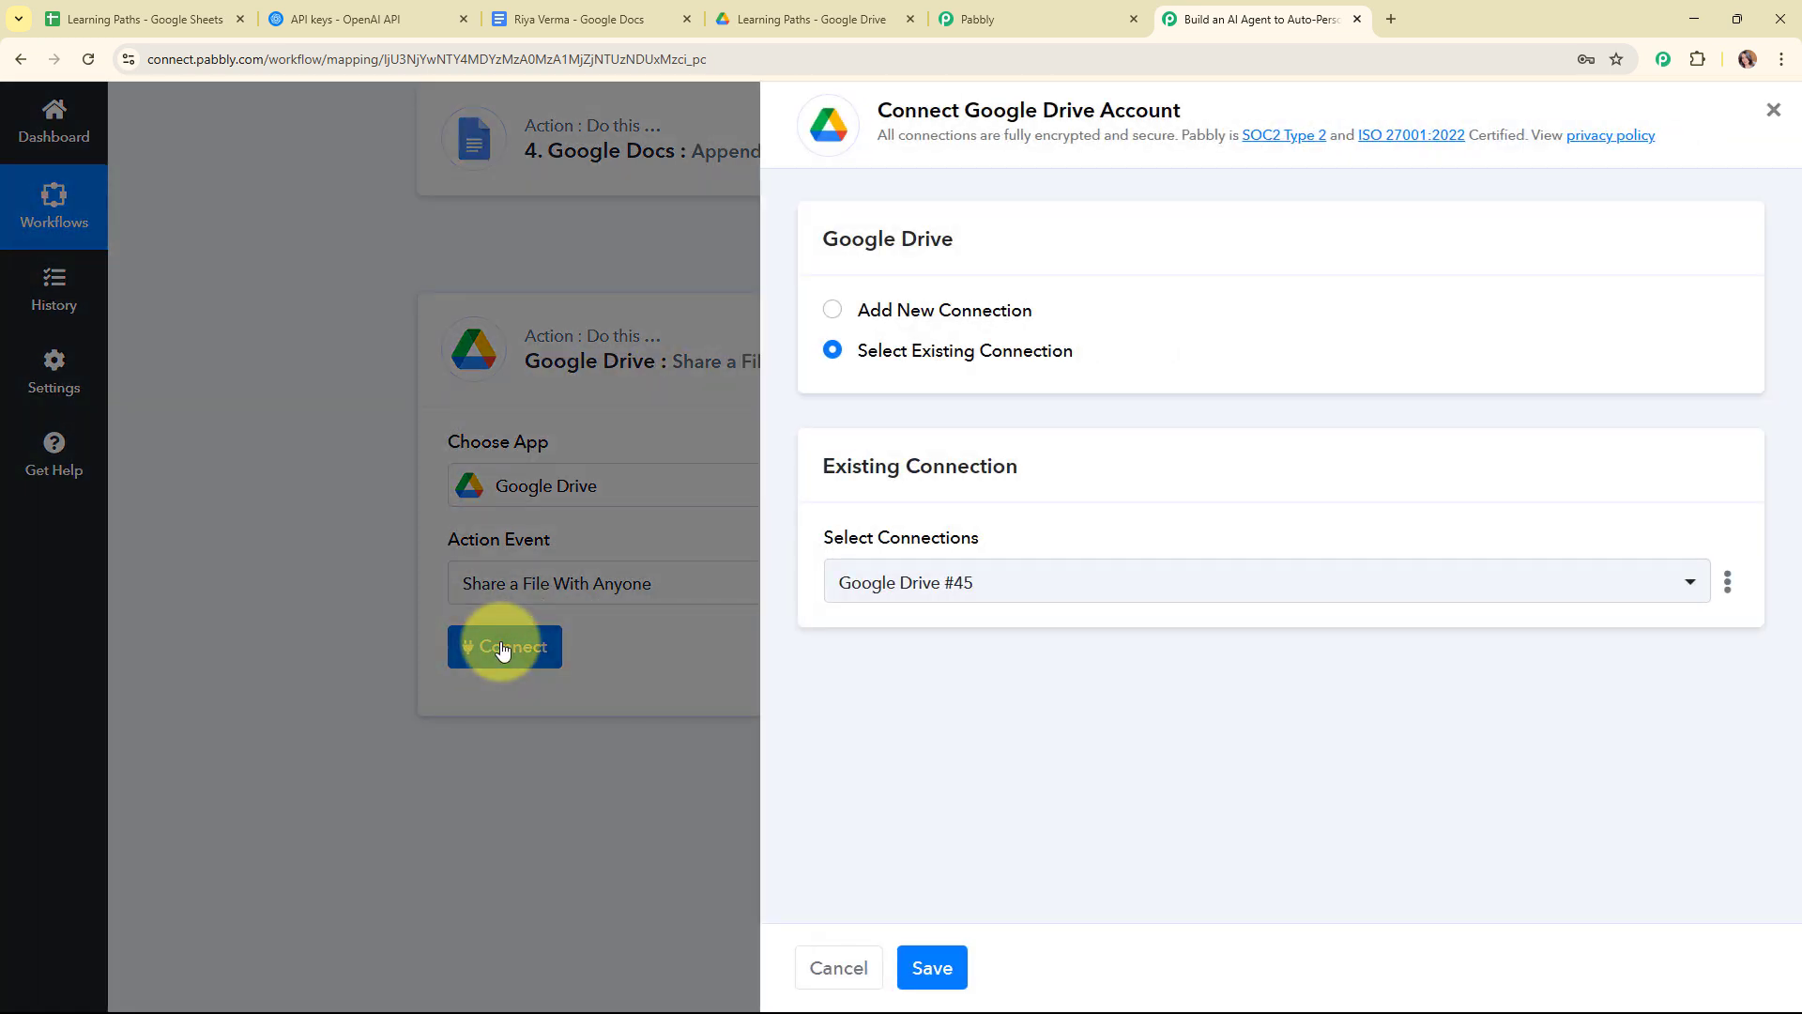
{"action": "left_click", "coordinate": [834, 313]}
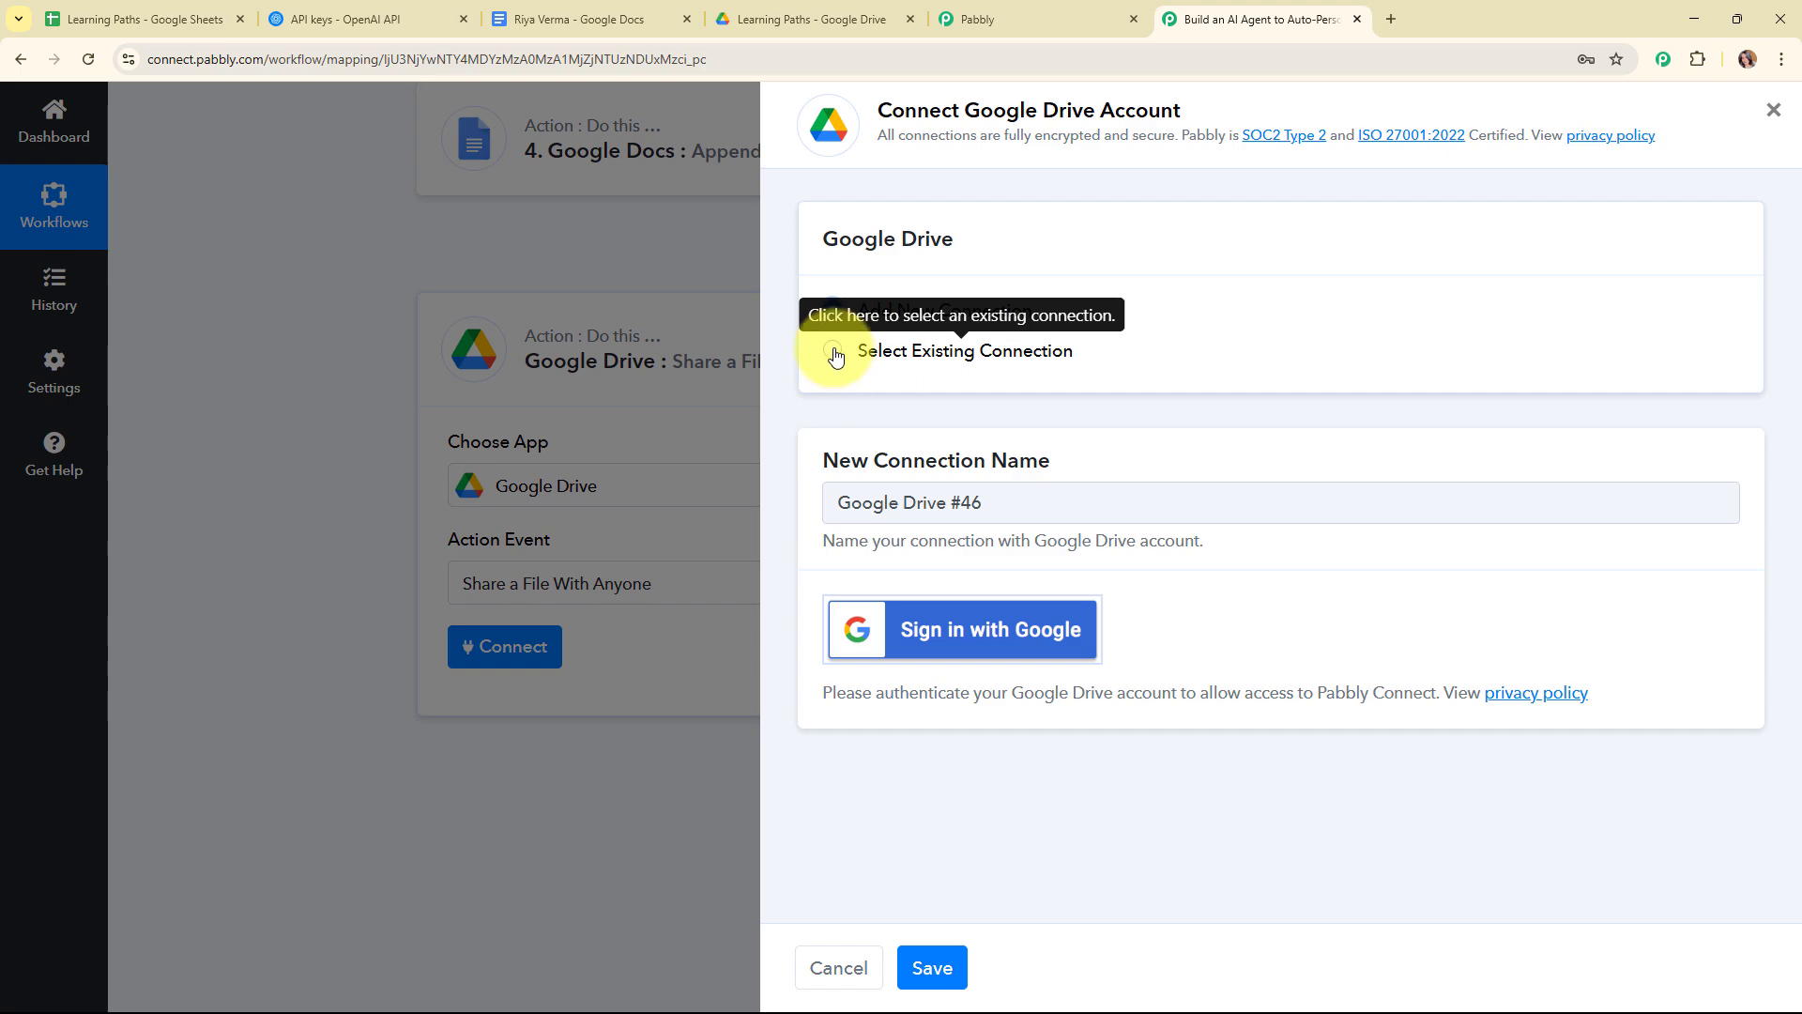
{"action": "left_click", "coordinate": [976, 634]}
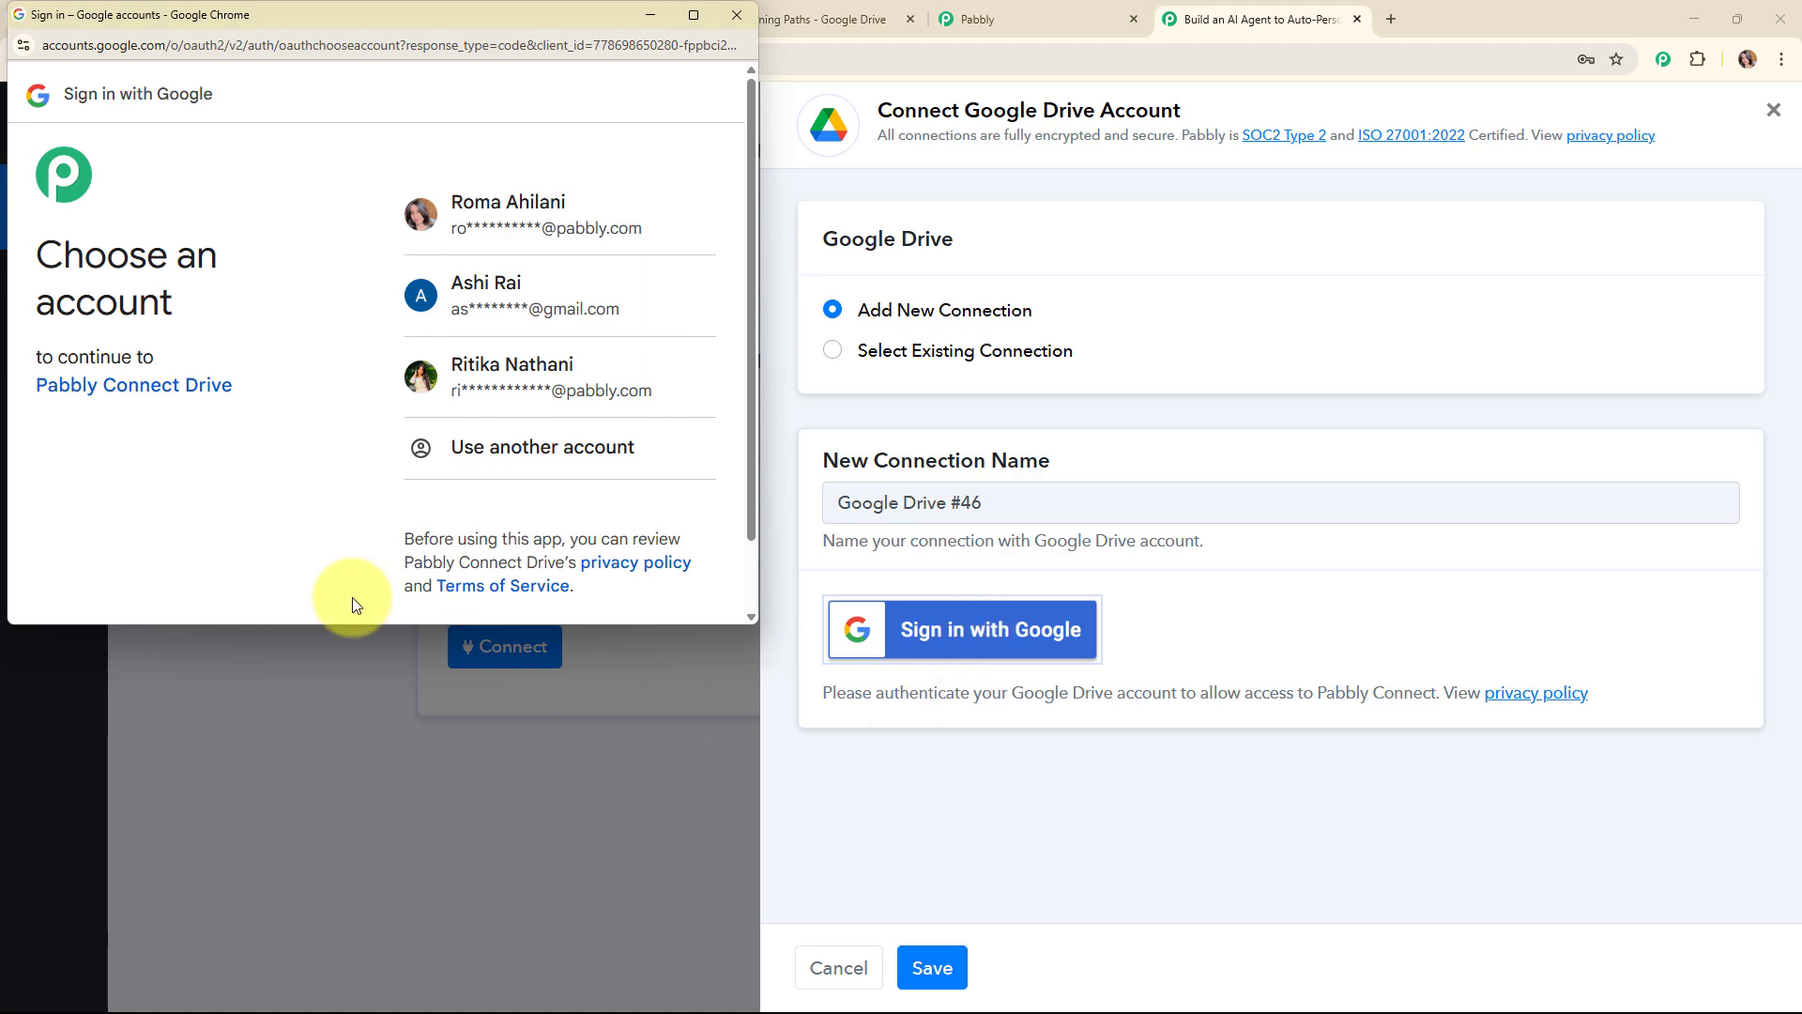
{"action": "left_click", "coordinate": [469, 240]}
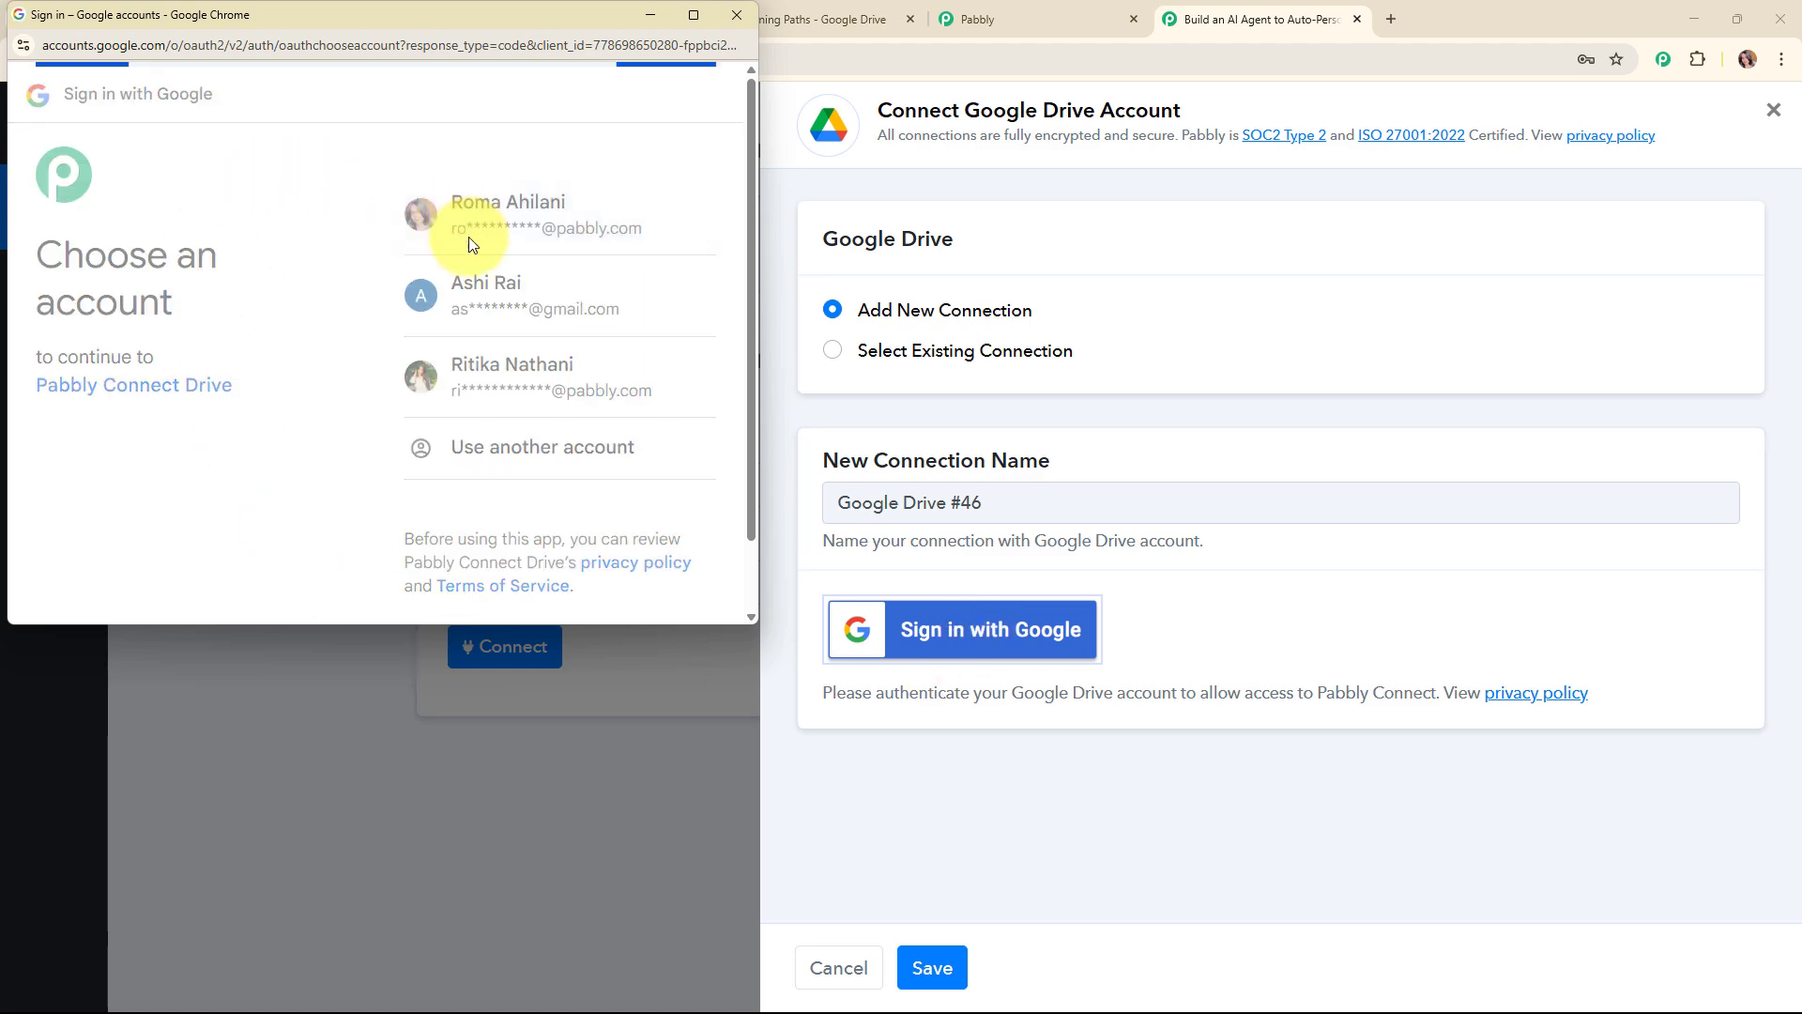
{"action": "scroll", "coordinate": [475, 370], "scroll_direction": "down", "scroll_amount": 5}
{"action": "left_click", "coordinate": [661, 515]}
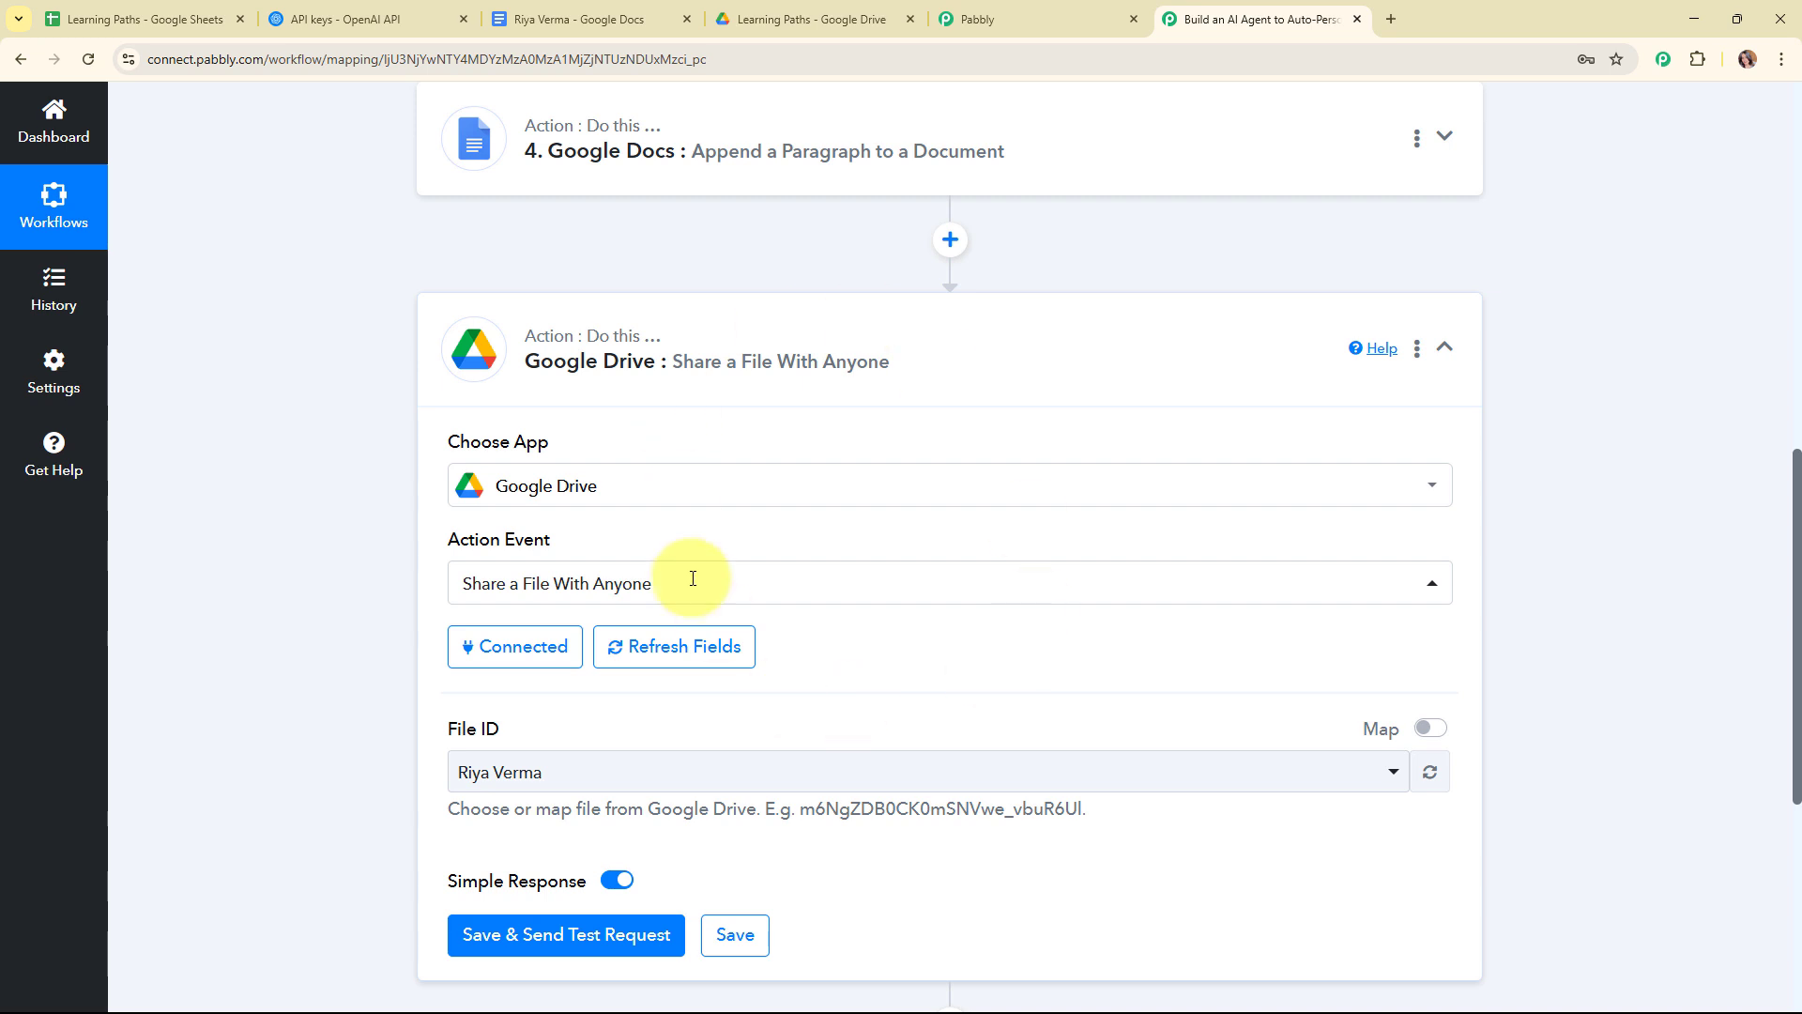
Enable mapping for the sharing action's File ID field and clear its preset file ID.
{"action": "scroll", "coordinate": [1018, 657], "scroll_direction": "down", "scroll_amount": 4}
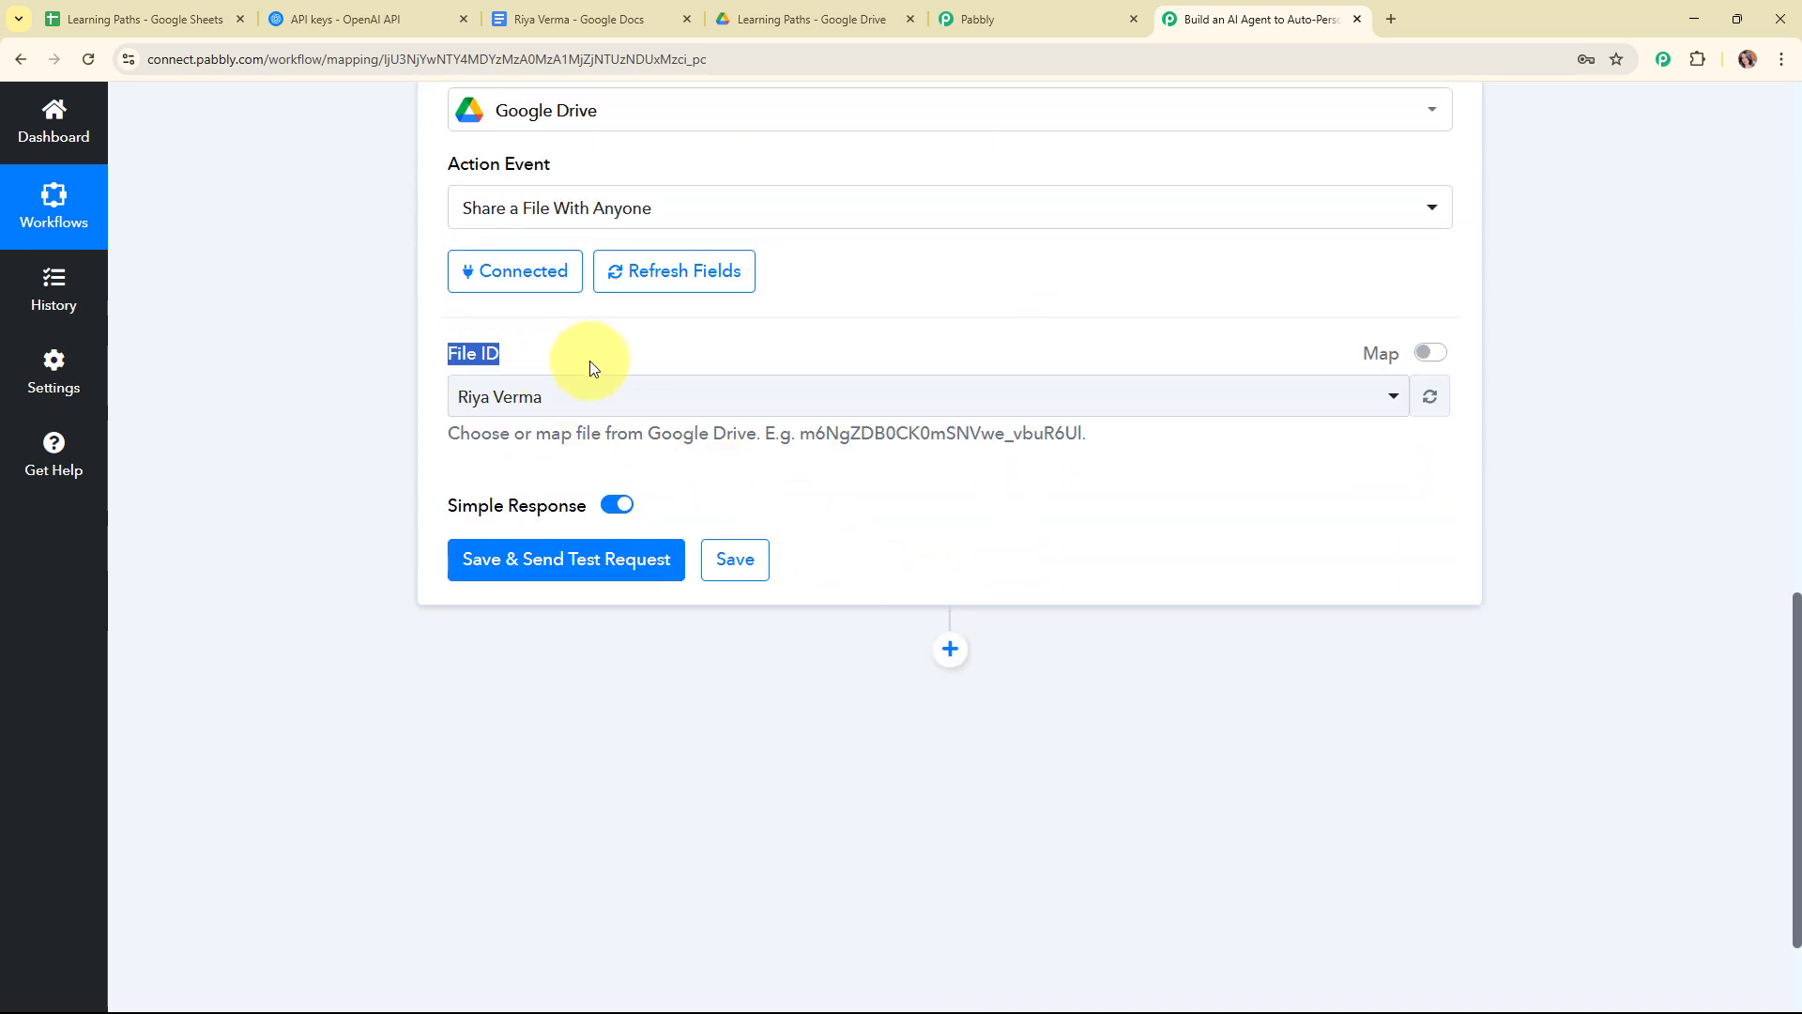
{"action": "left_click", "coordinate": [889, 408]}
{"action": "left_click", "coordinate": [887, 405]}
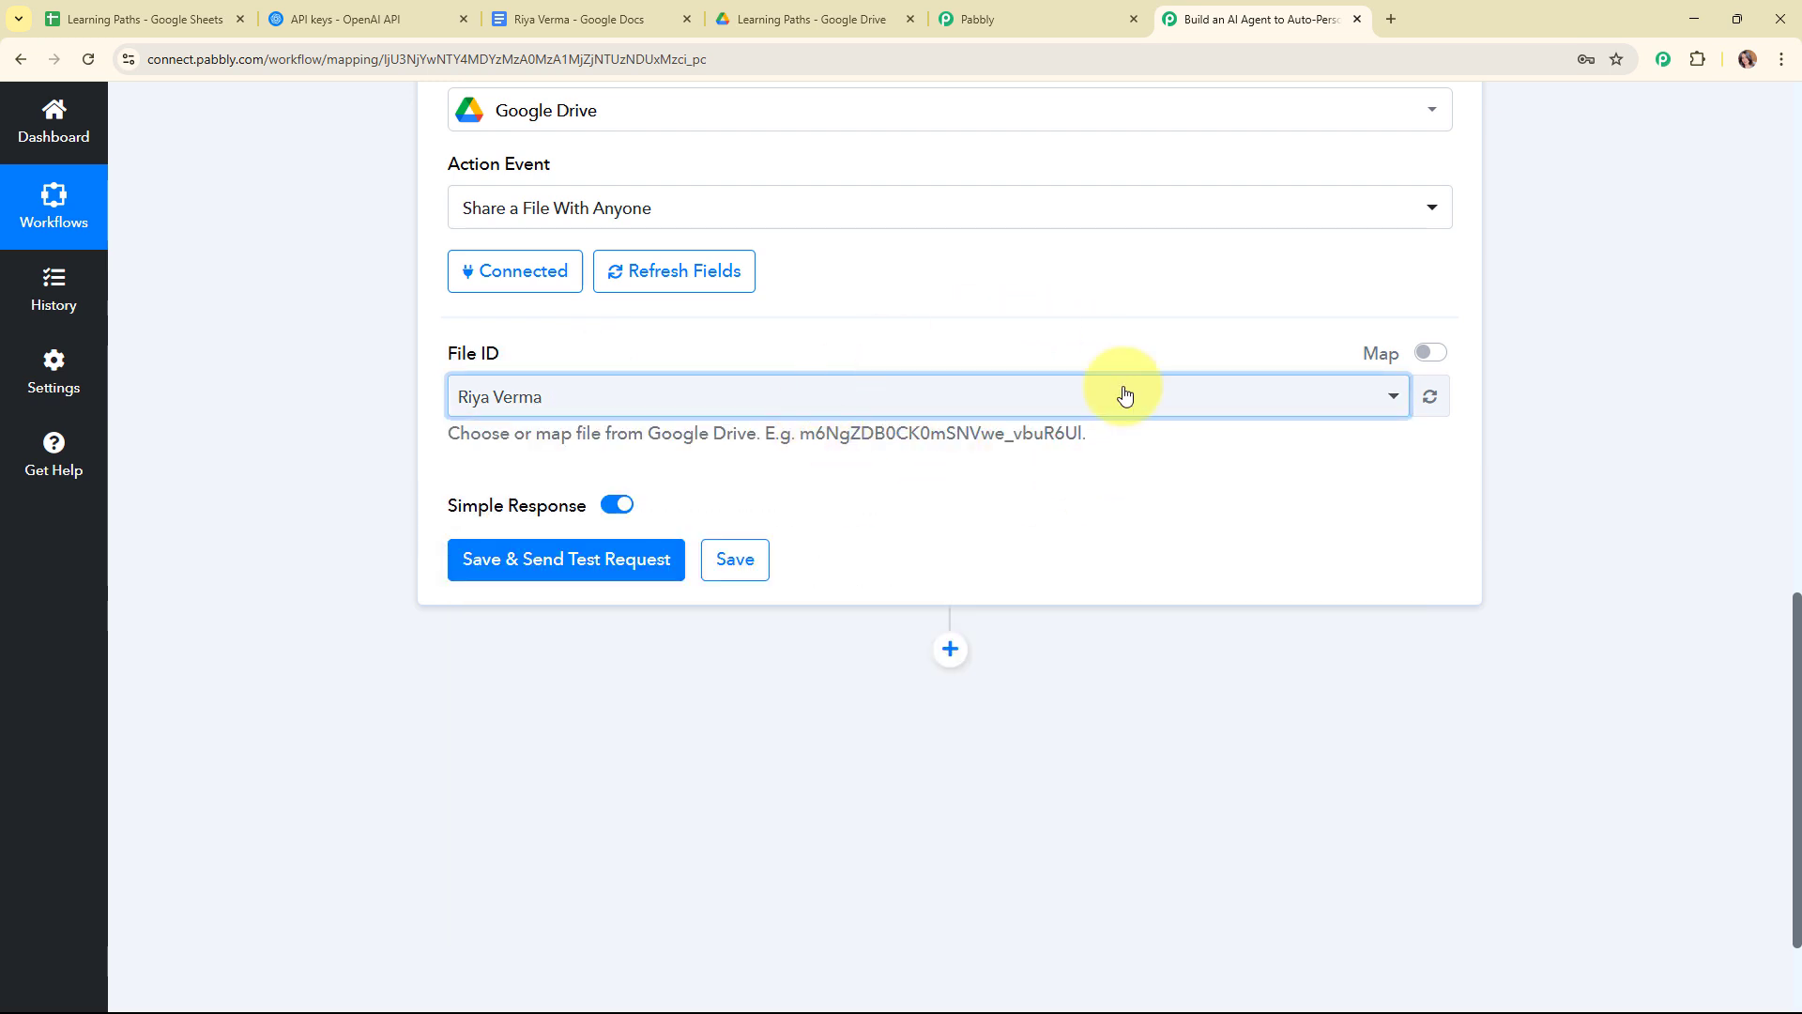
{"action": "left_click", "coordinate": [1433, 355]}
{"action": "left_click_drag", "start_coordinate": [1251, 391], "coordinate": [323, 401]}
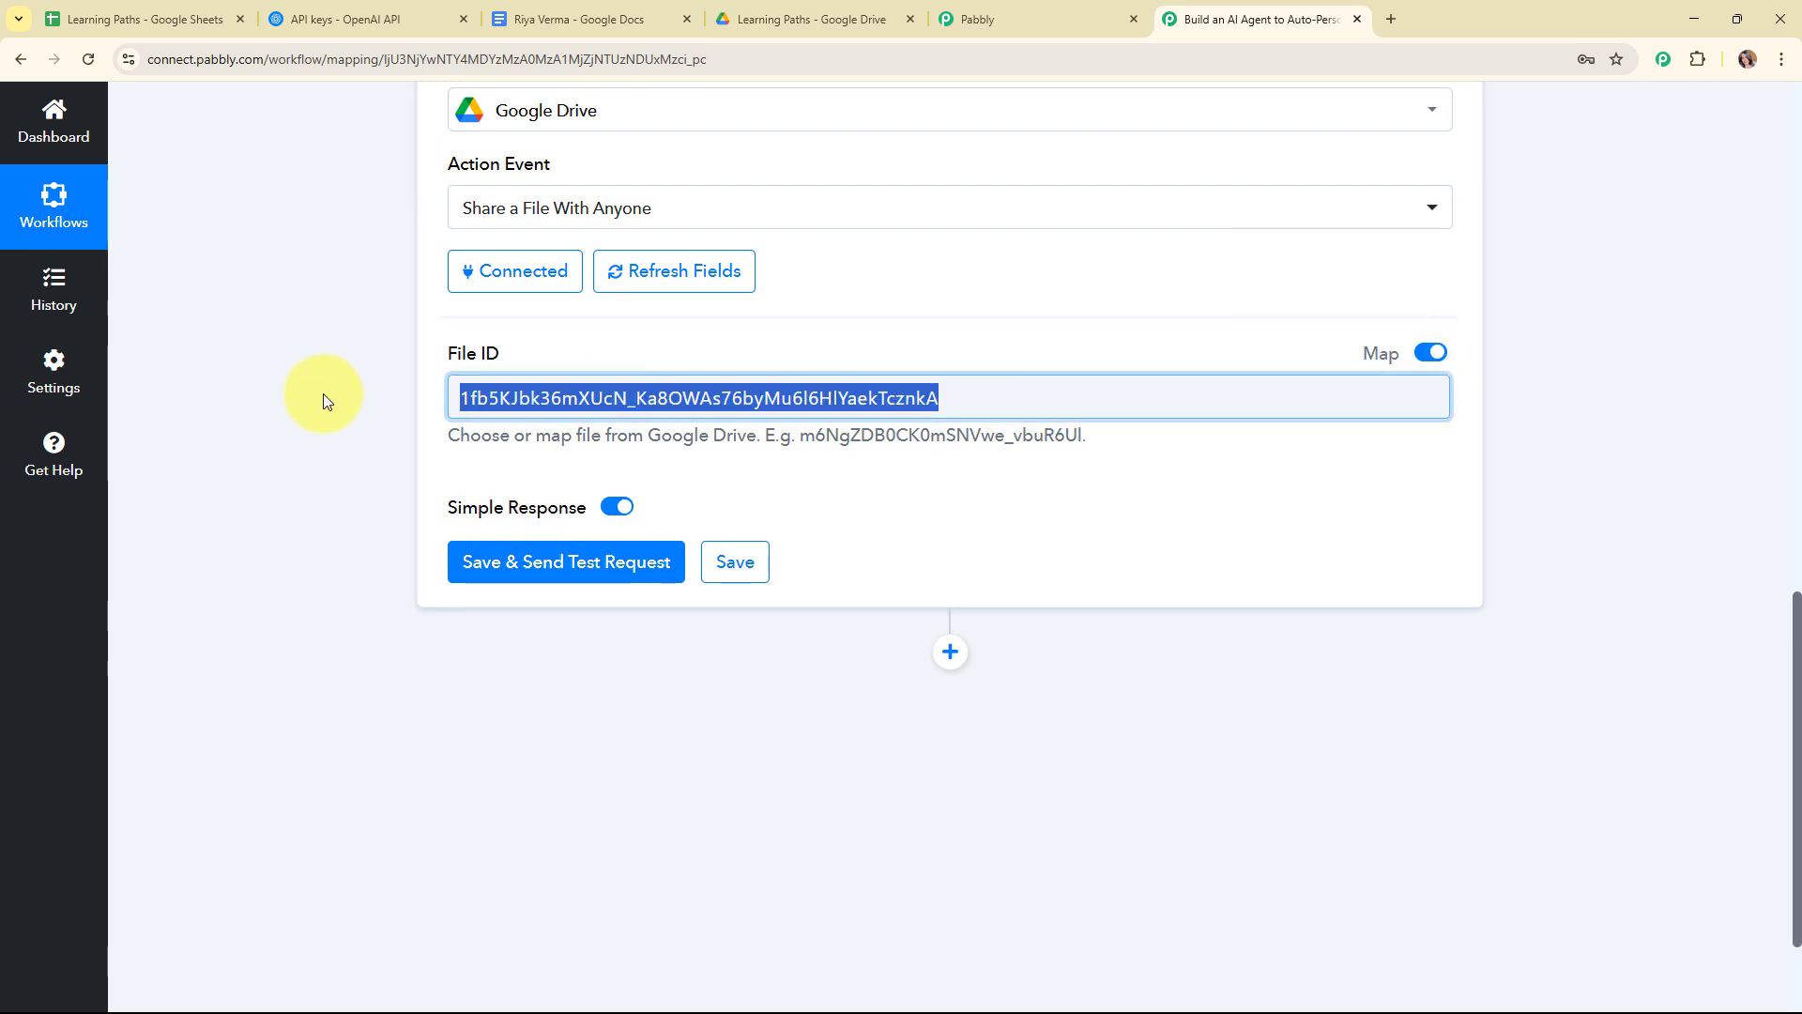
{"action": "key", "text": "BackSpace"}
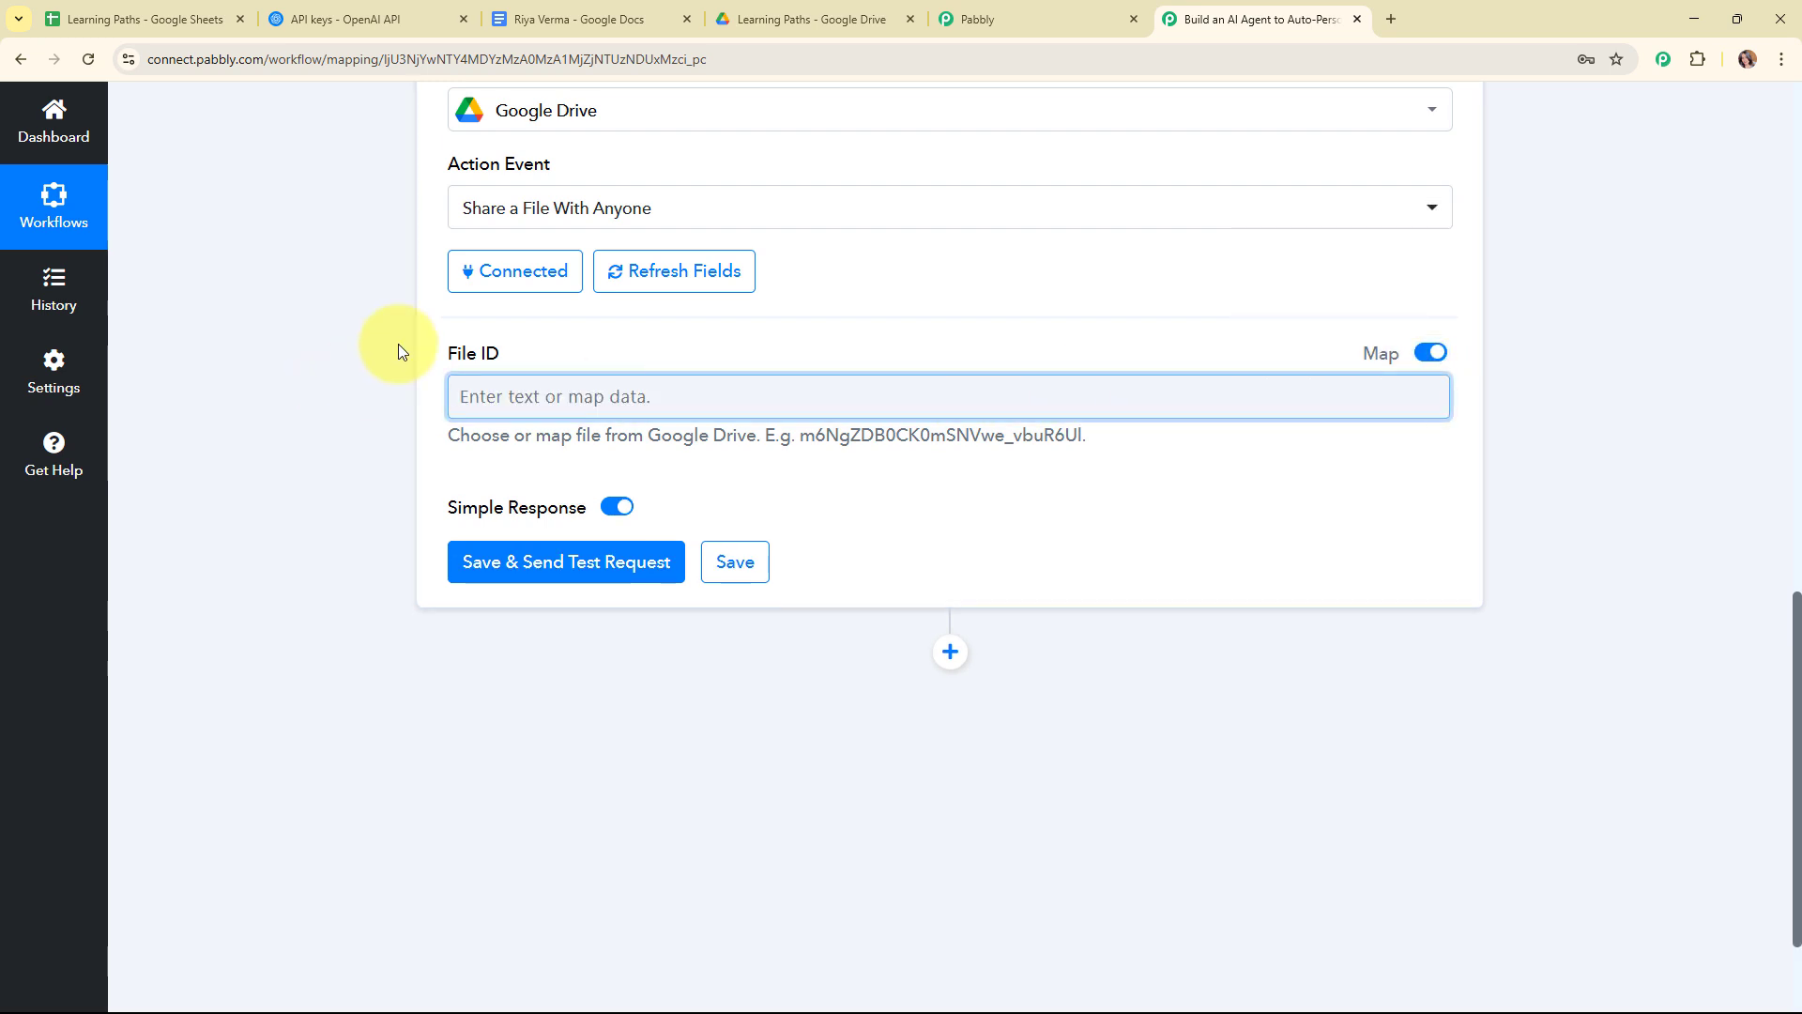
{"action": "left_click", "coordinate": [614, 270]}
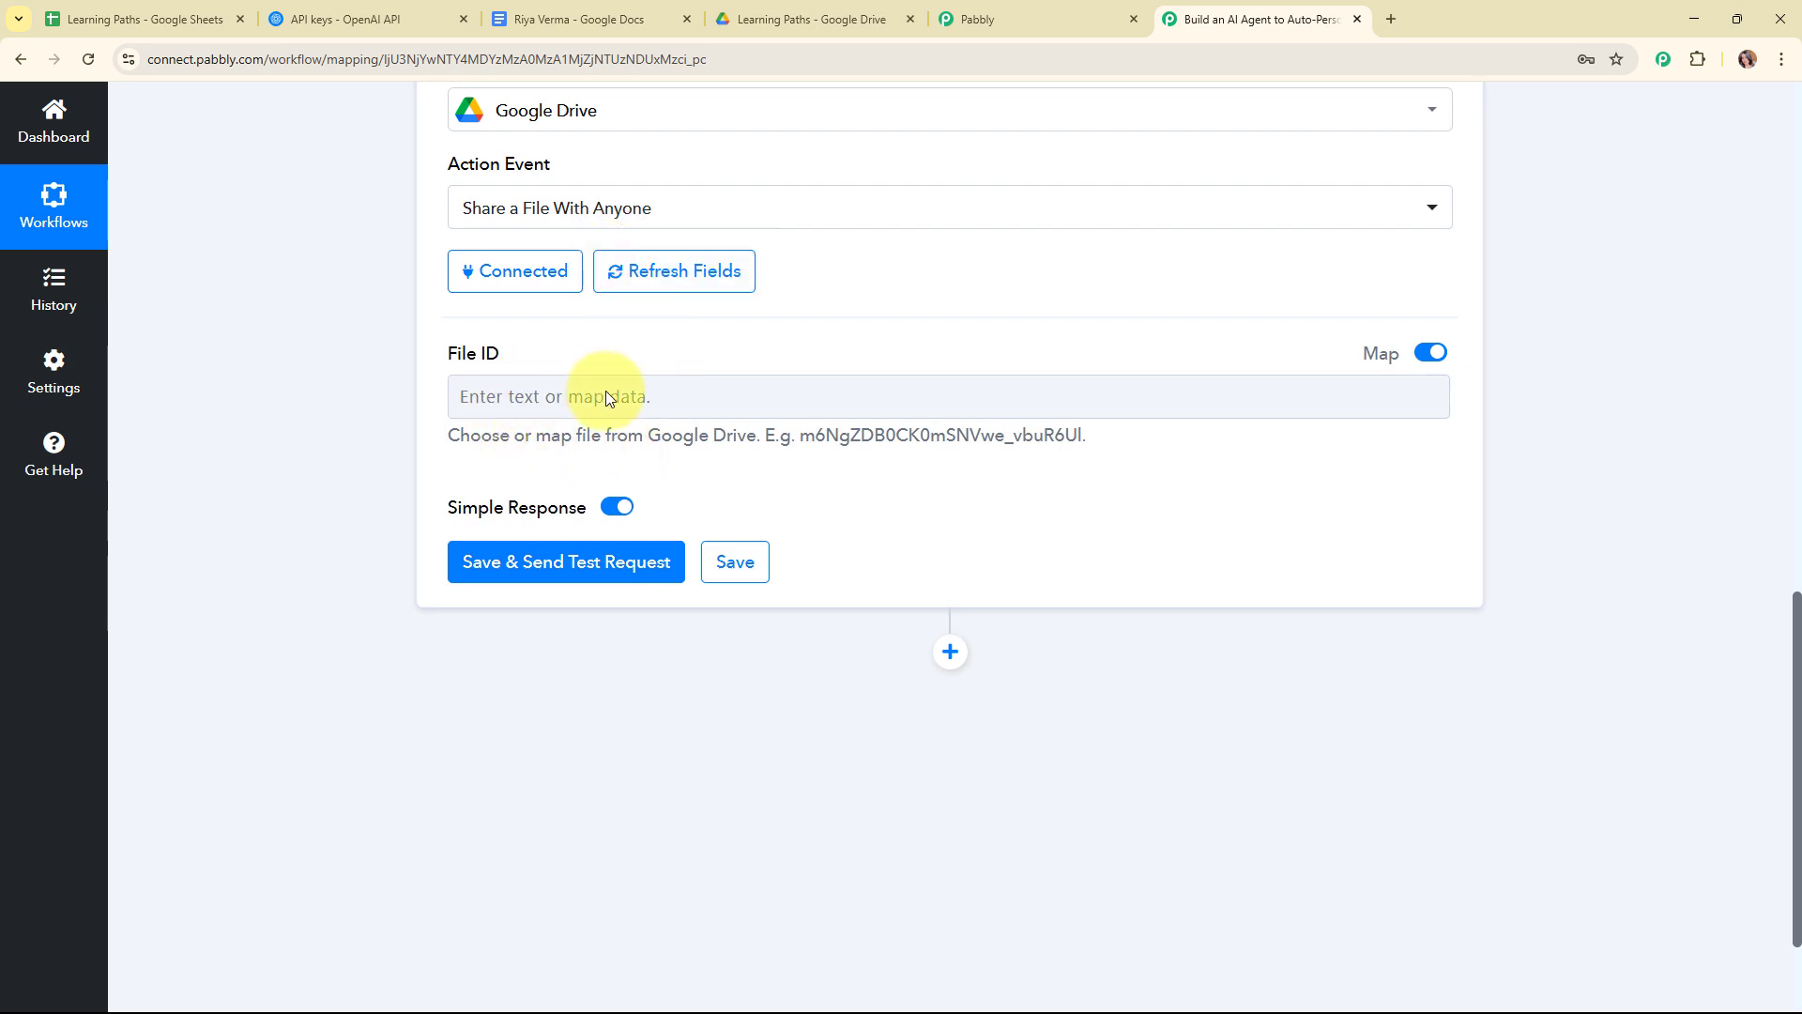
Map the sharing action's File ID to the DocumentId from the Append a Paragraph to a Document step, then save and send a test request.
{"action": "left_click", "coordinate": [468, 401]}
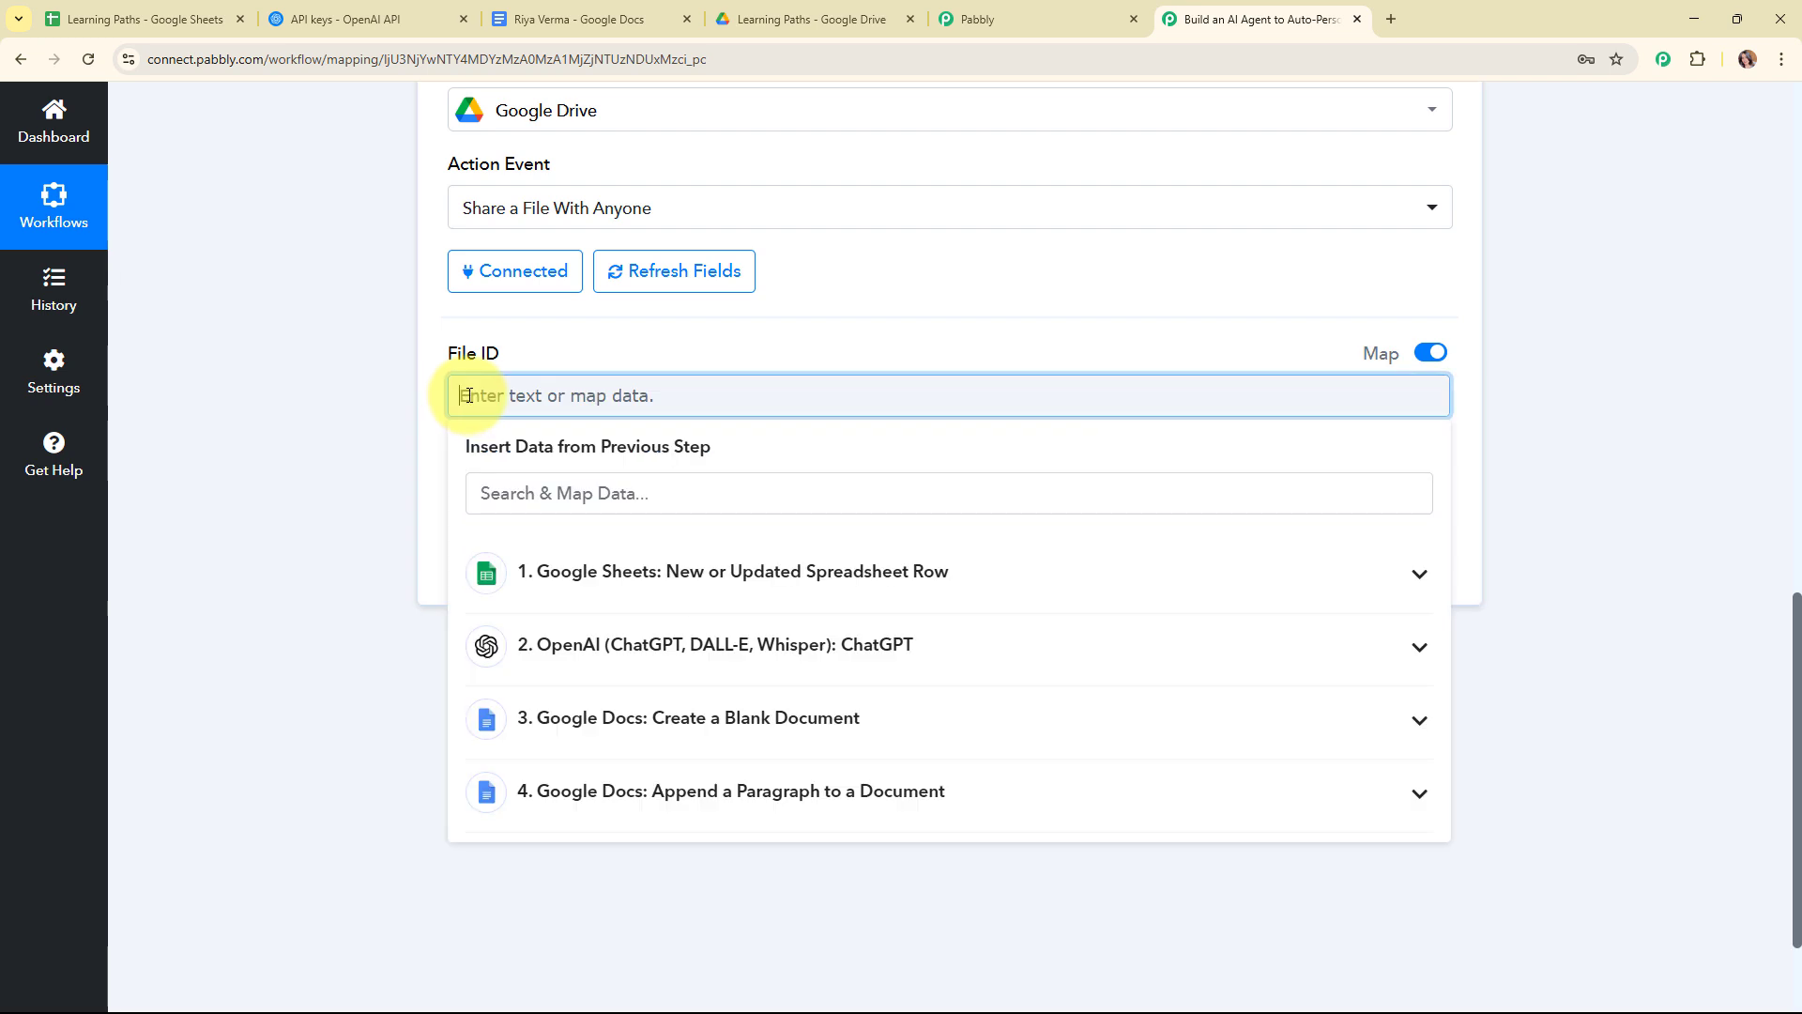
{"action": "left_click", "coordinate": [621, 796]}
{"action": "left_click", "coordinate": [590, 900]}
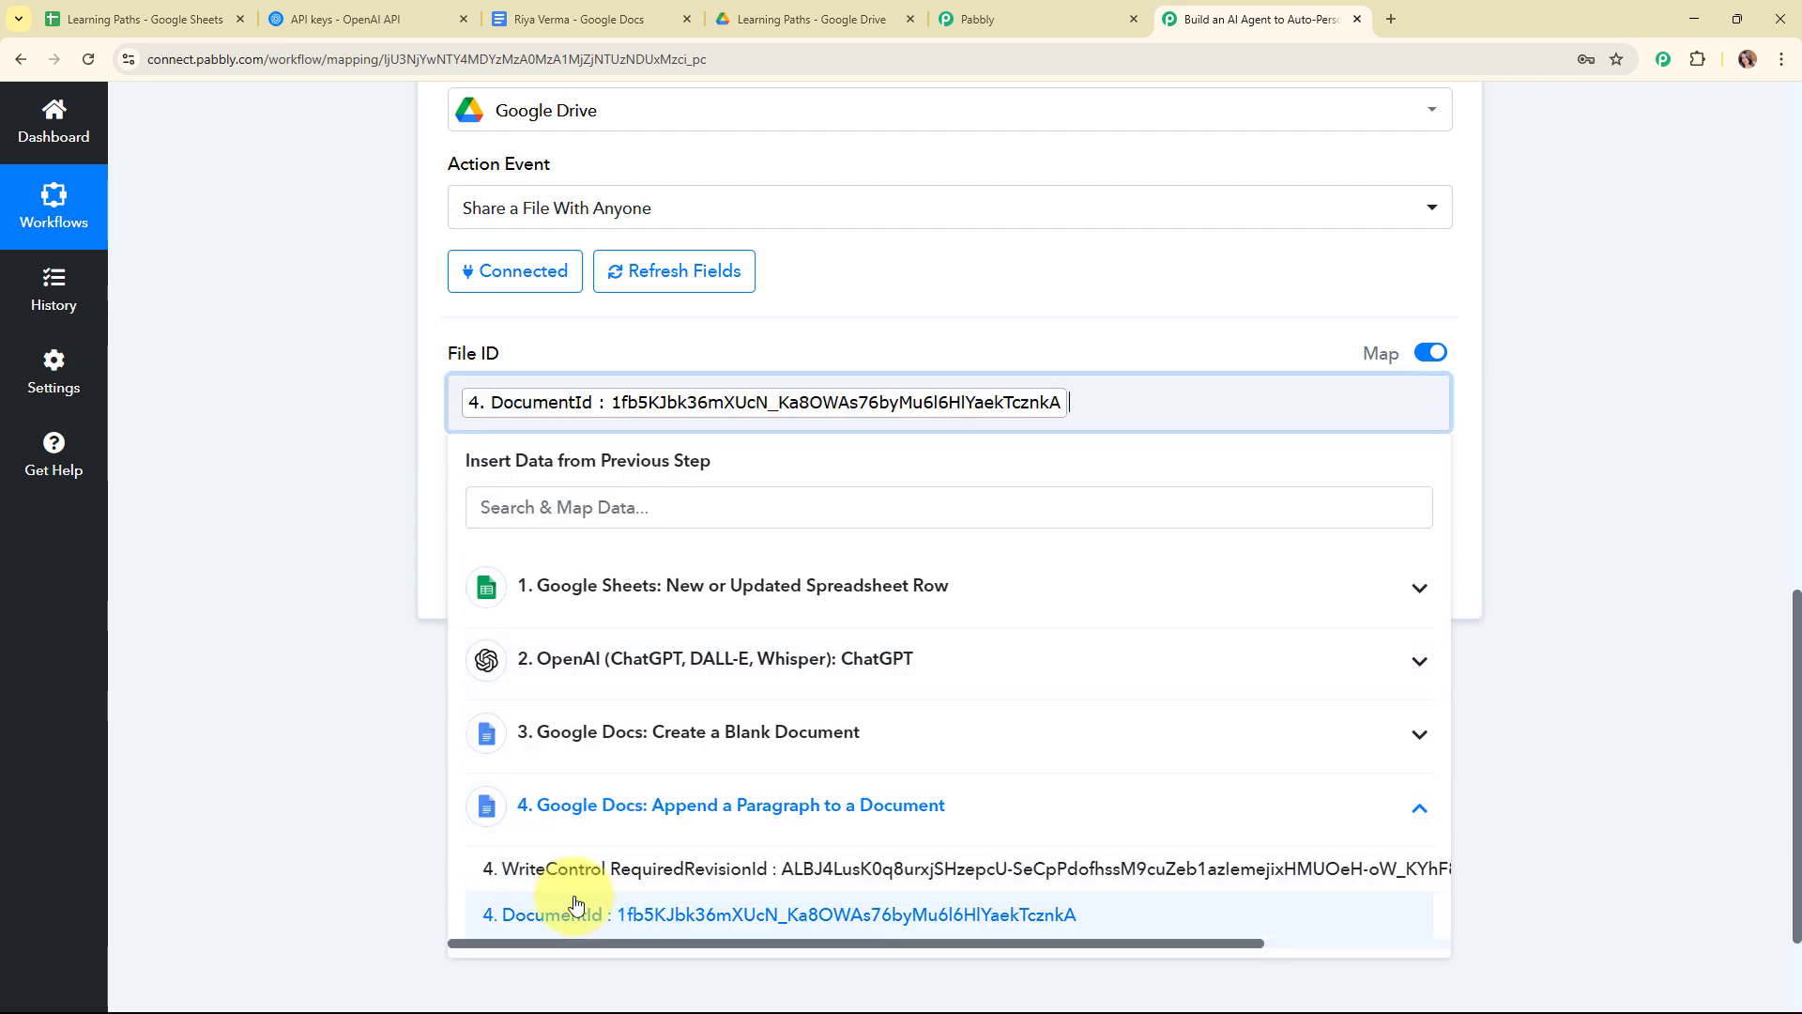
{"action": "left_click", "coordinate": [301, 492]}
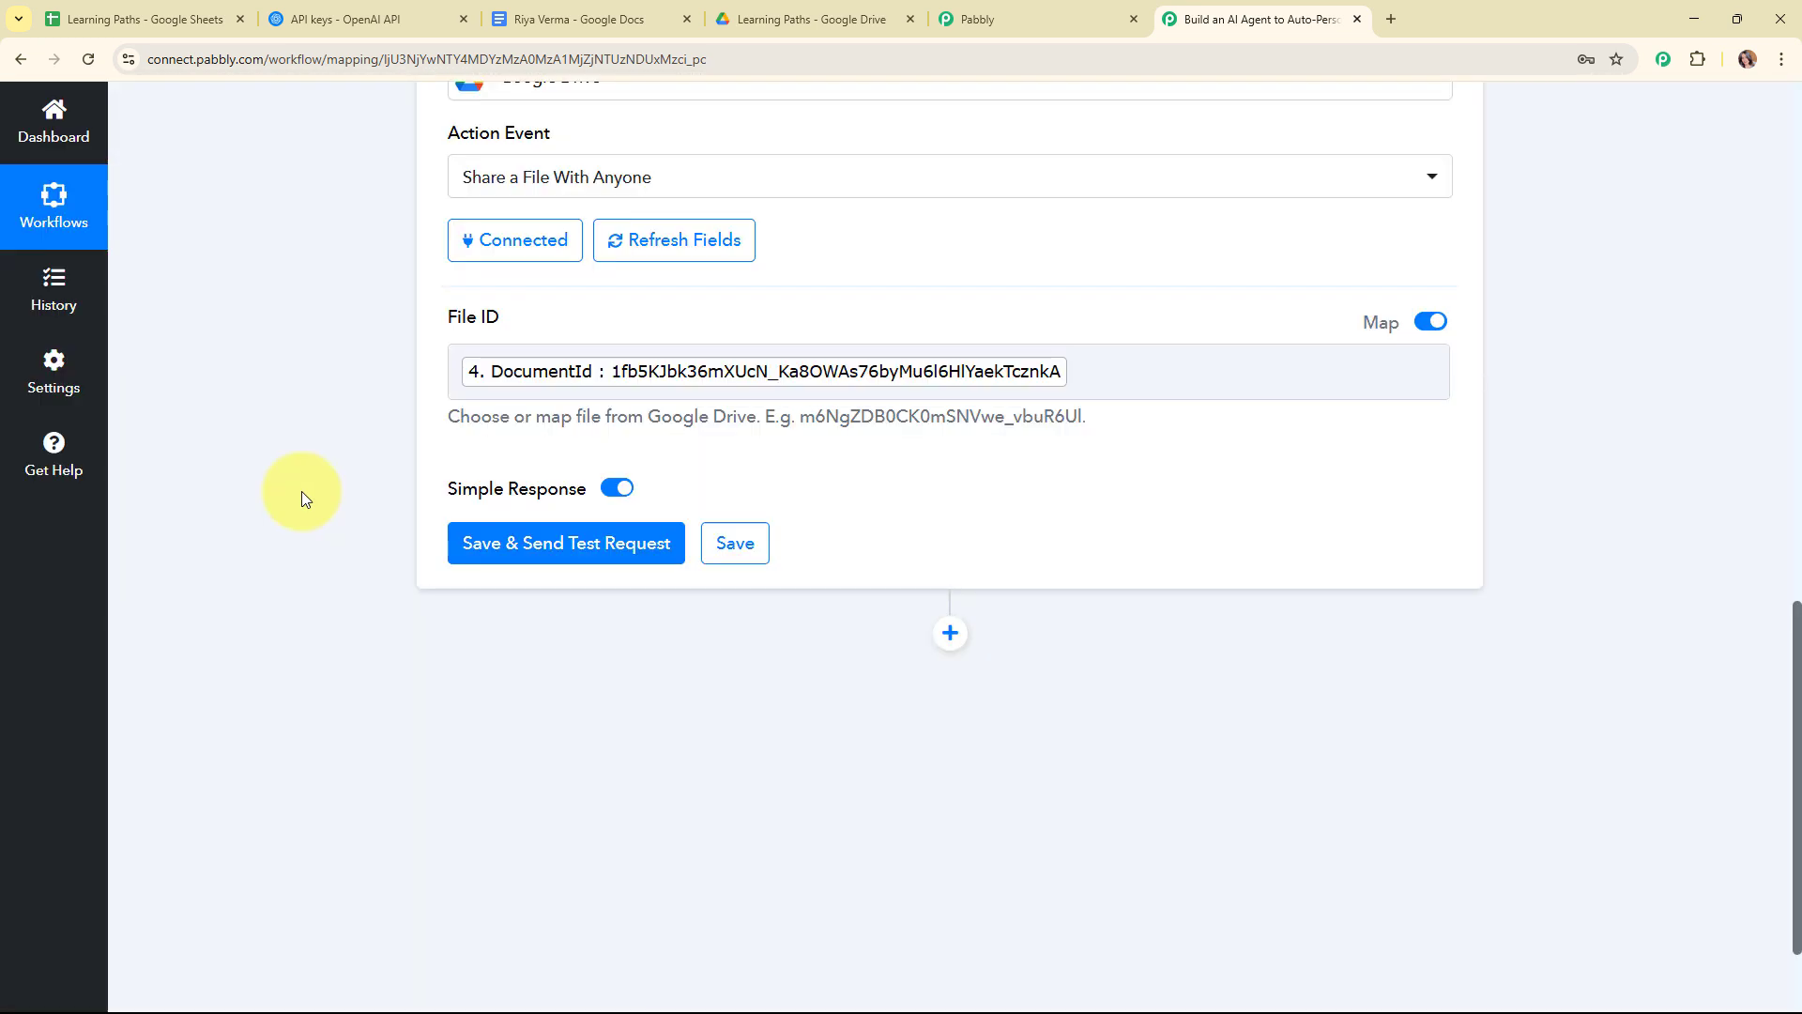
{"action": "scroll", "coordinate": [657, 375], "scroll_direction": "down", "scroll_amount": 2}
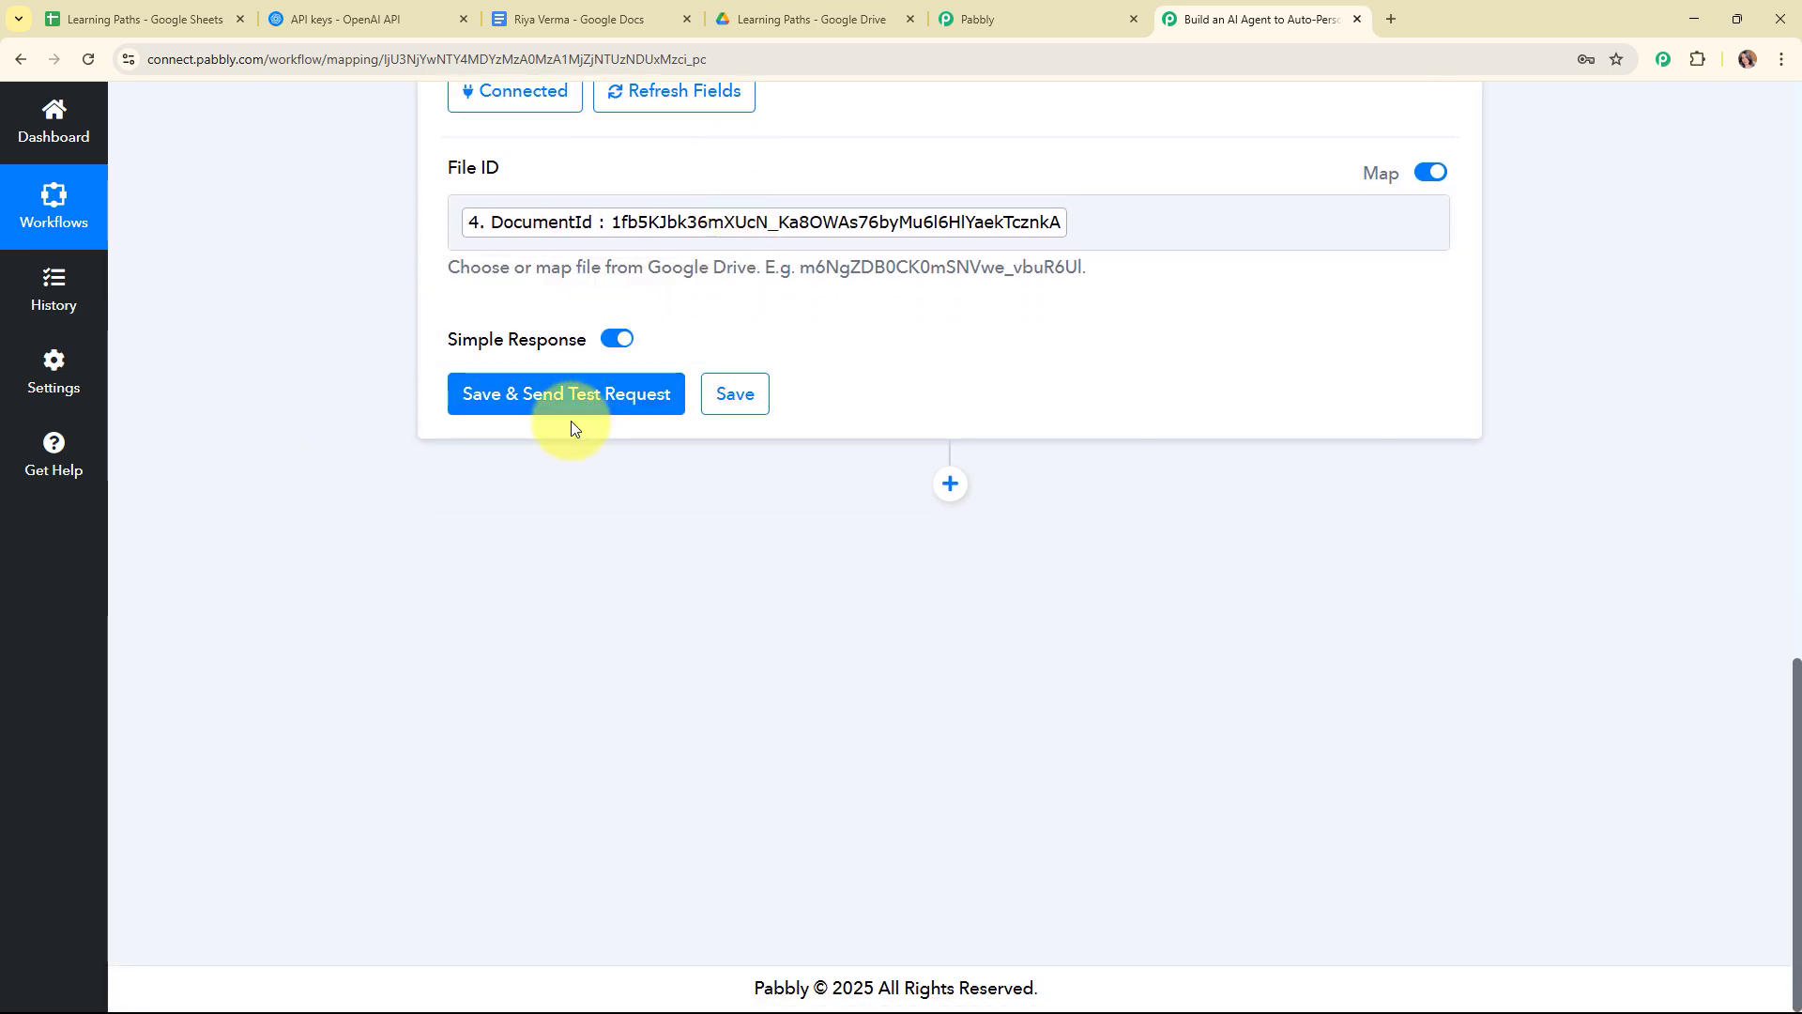
{"action": "left_click", "coordinate": [568, 395]}
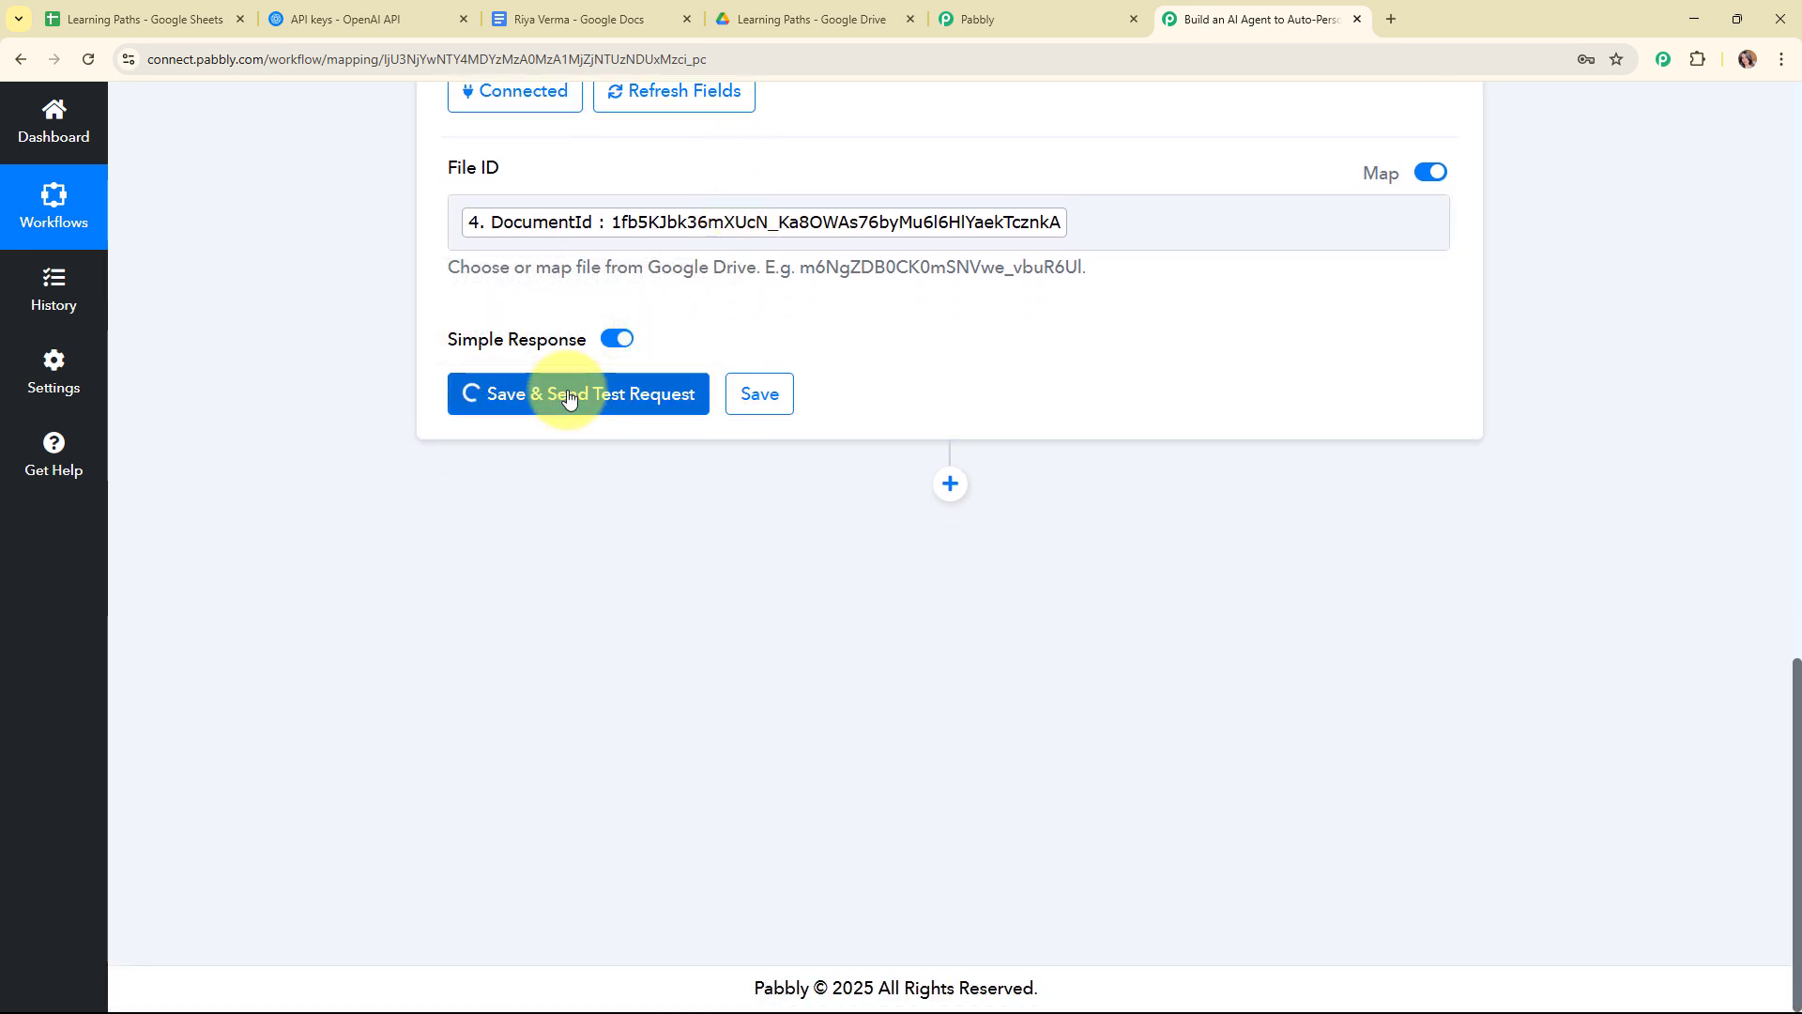
Examine the sharing action's test response, including the file's web view link and its PDF export link.
{"action": "scroll", "coordinate": [1615, 458], "scroll_direction": "down", "scroll_amount": 4}
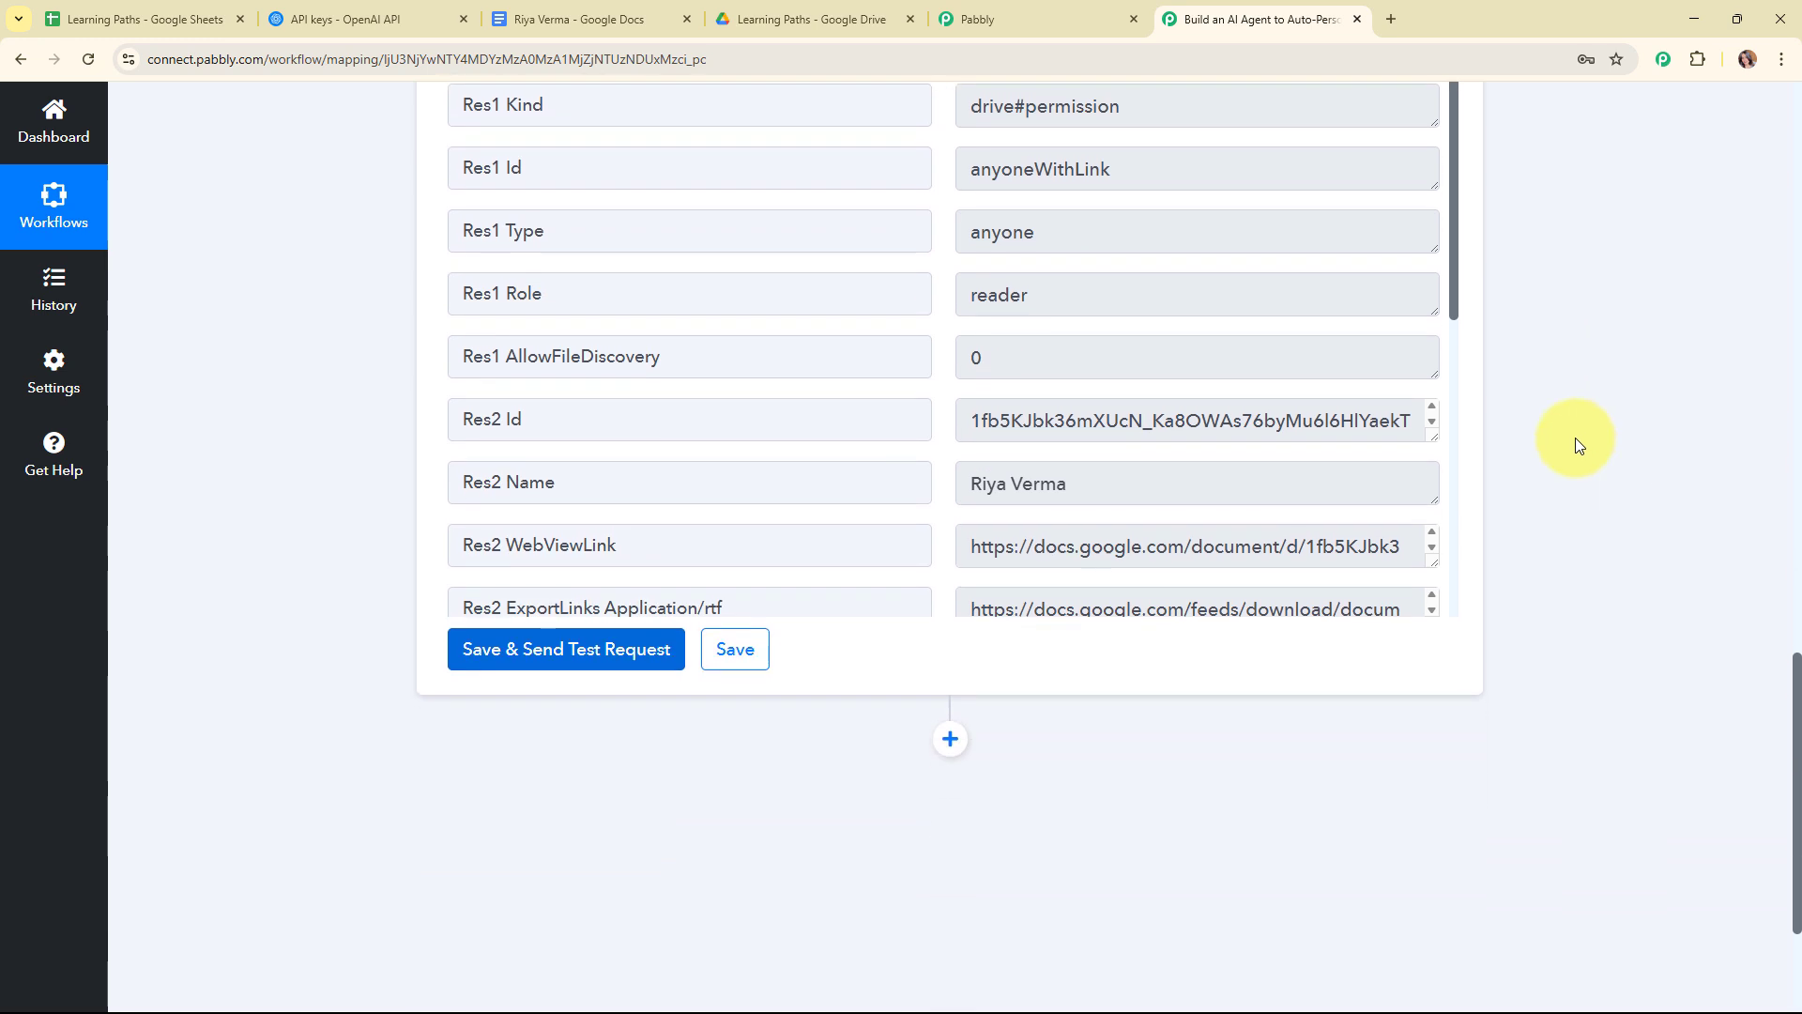
{"action": "scroll", "coordinate": [1017, 234], "scroll_direction": "down", "scroll_amount": 2}
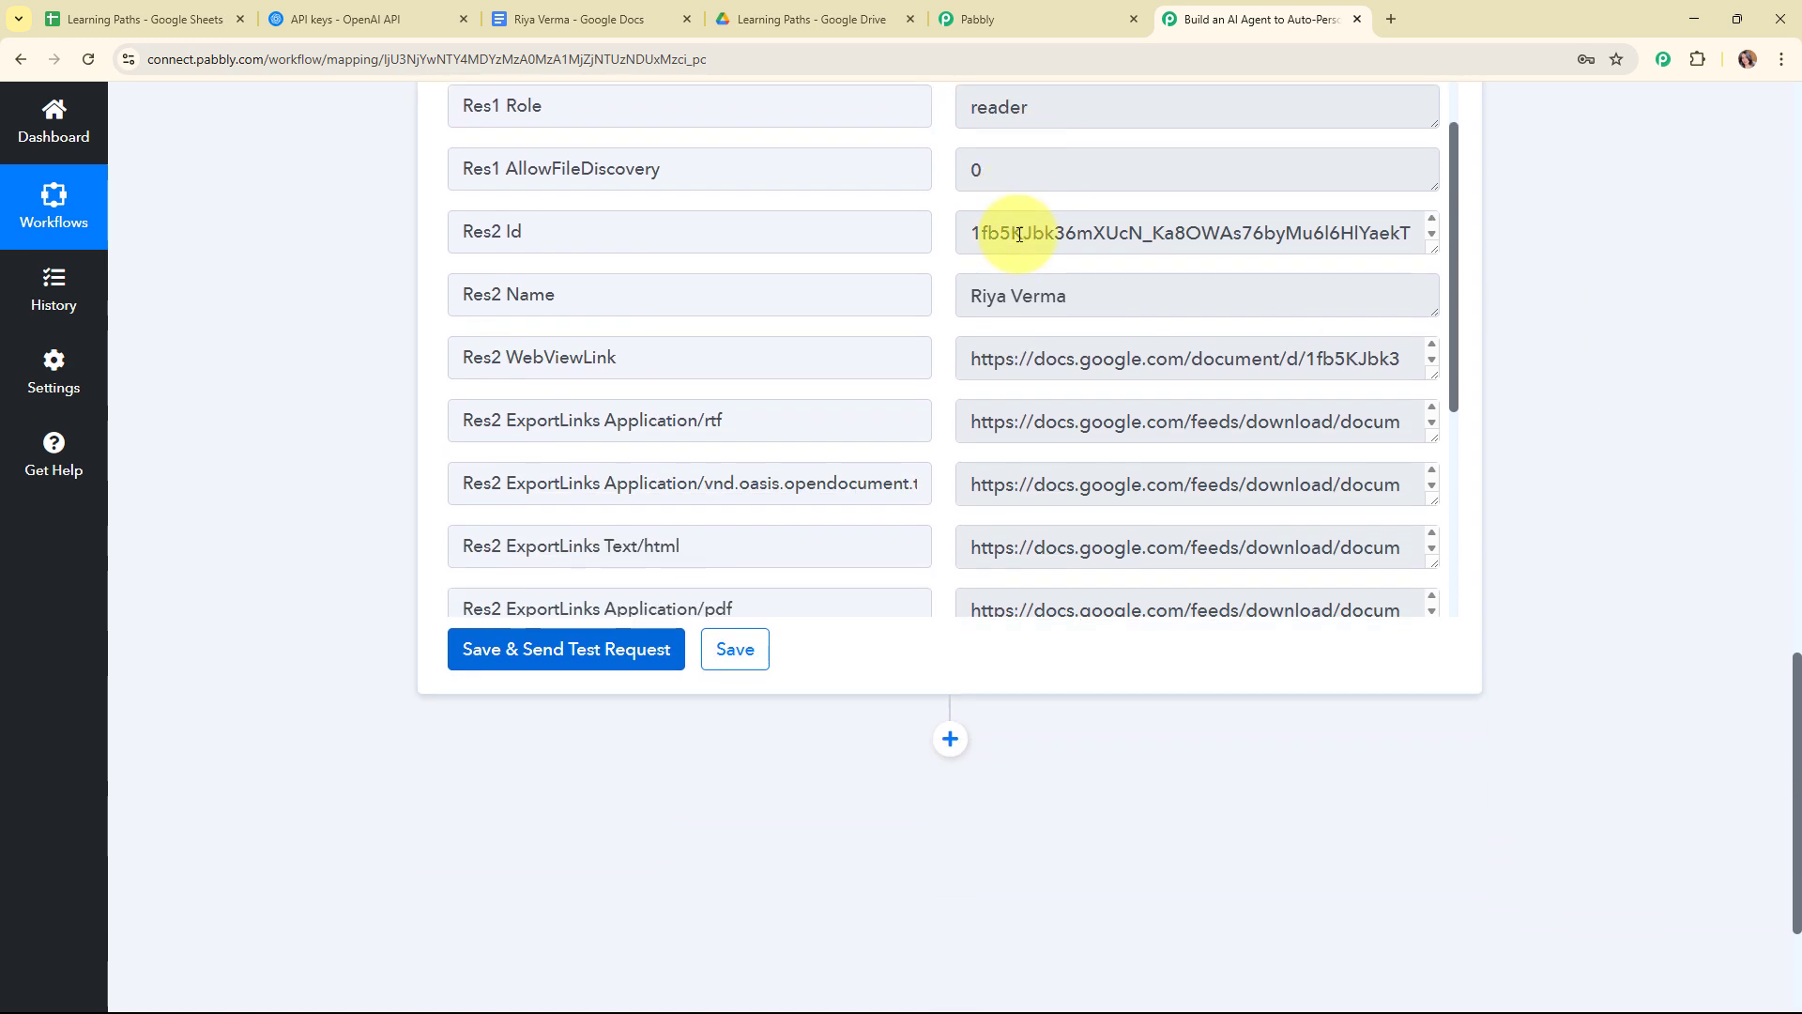
{"action": "scroll", "coordinate": [1018, 235], "scroll_direction": "down", "scroll_amount": 2}
{"action": "scroll", "coordinate": [1032, 356], "scroll_direction": "down", "scroll_amount": 2}
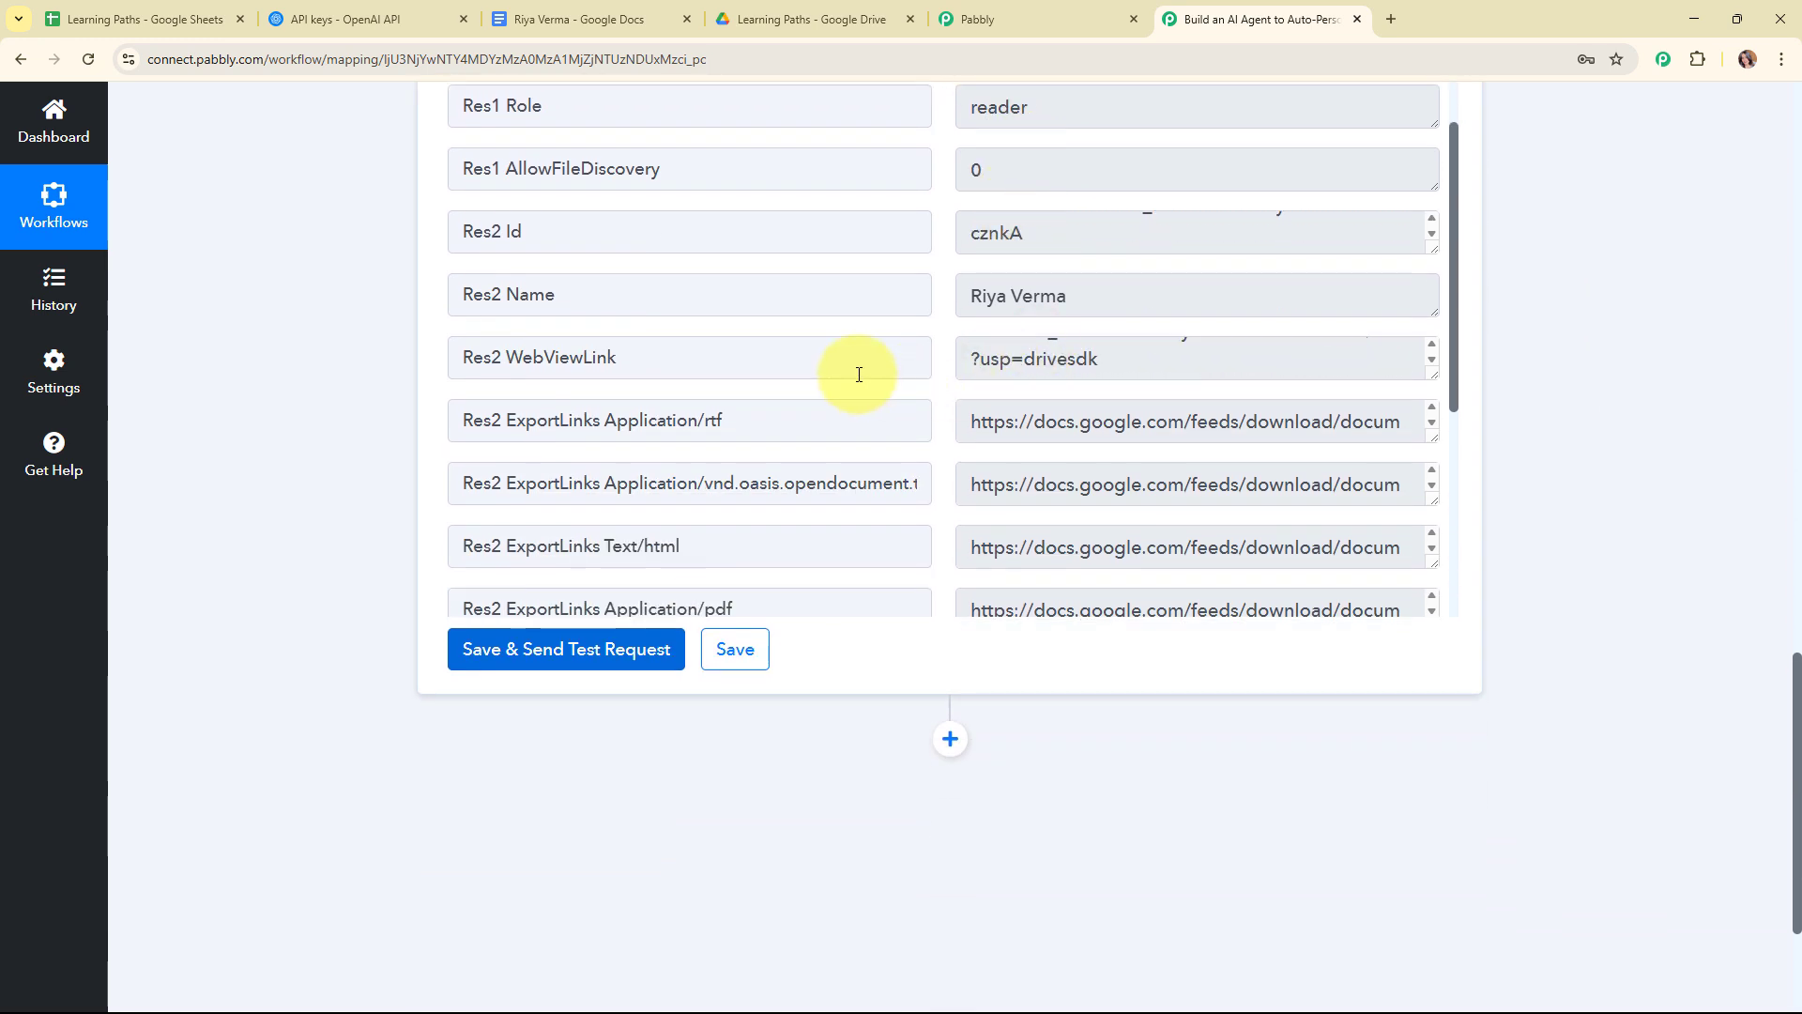
{"action": "scroll", "coordinate": [859, 374], "scroll_direction": "down", "scroll_amount": 3}
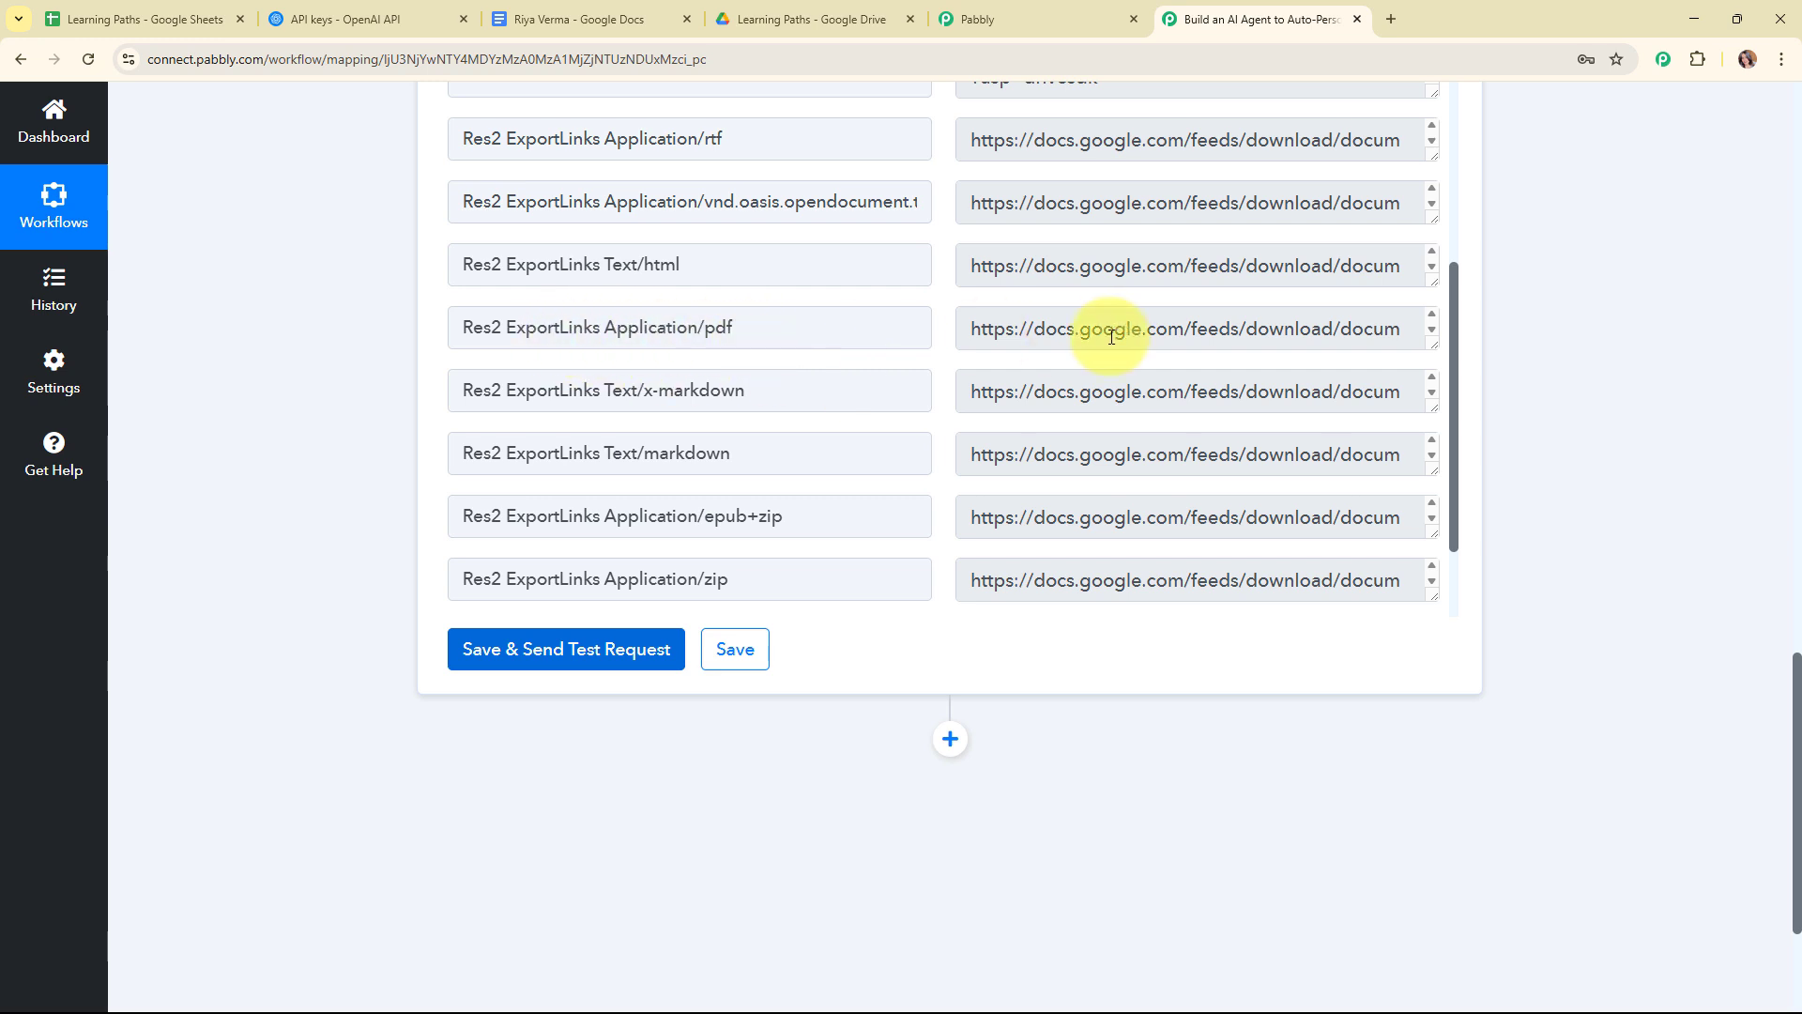
{"action": "left_click_drag", "start_coordinate": [961, 323], "coordinate": [1271, 351]}
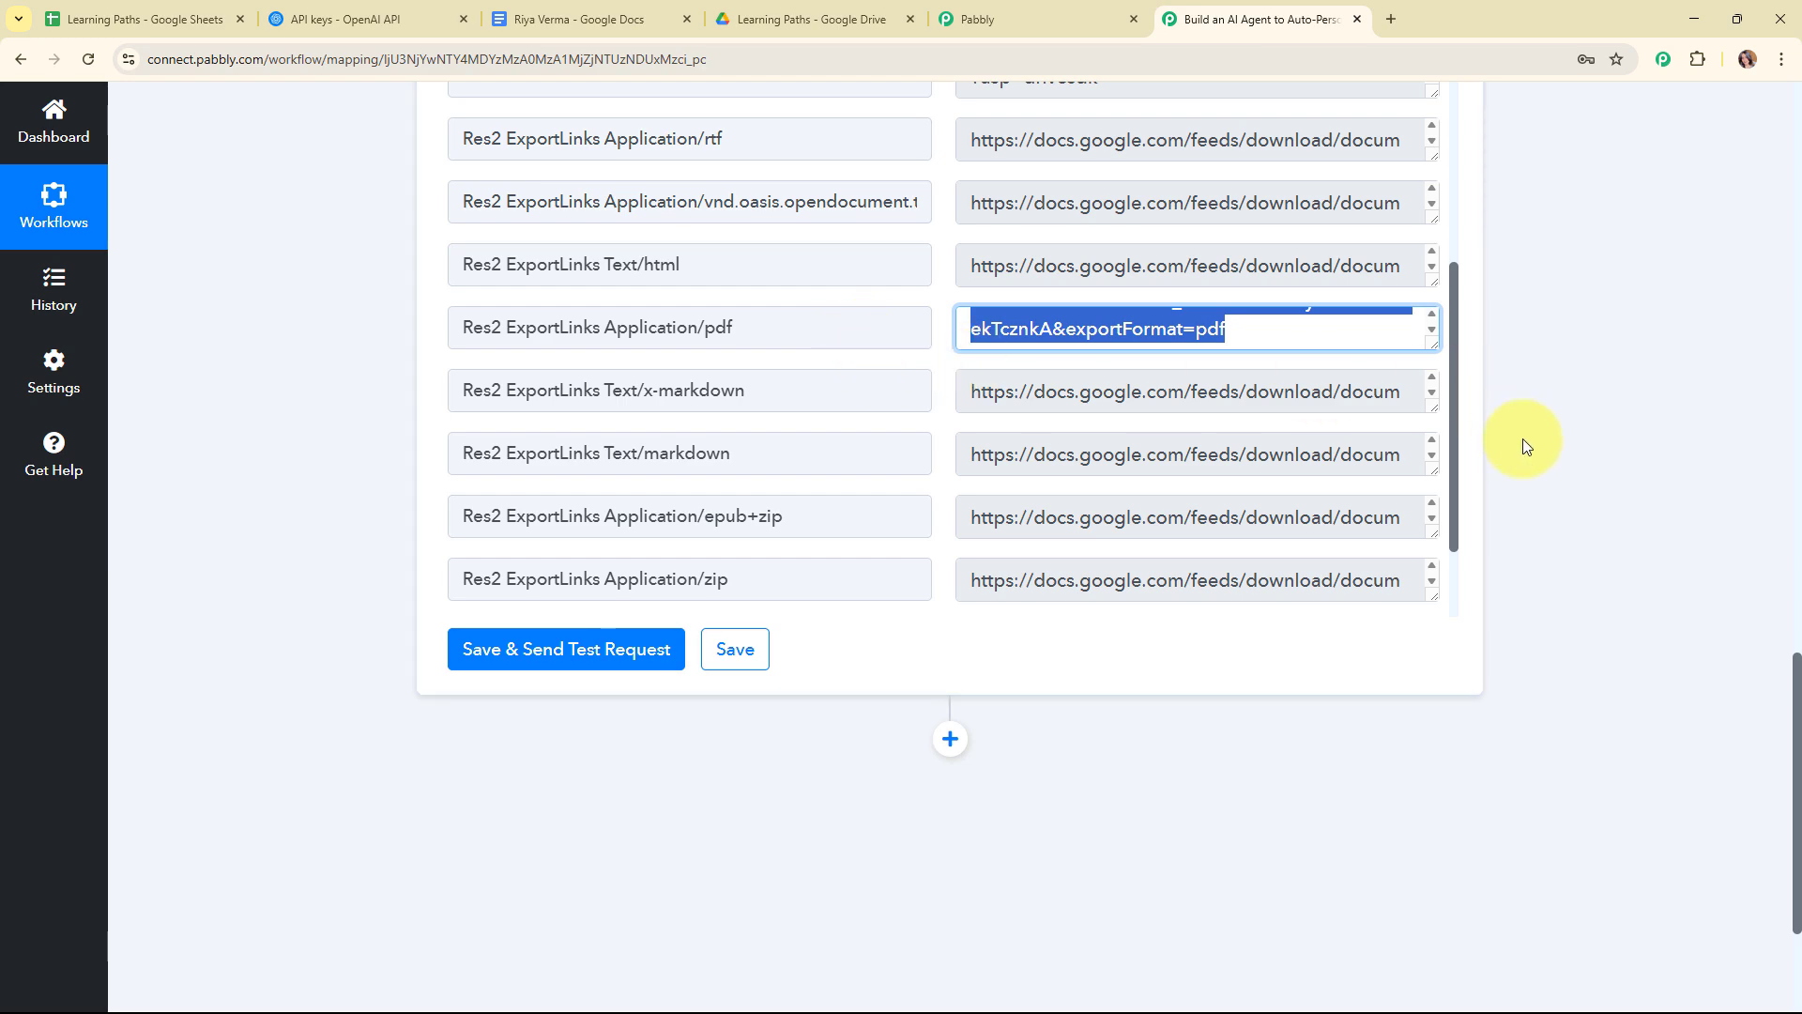
Collapse the Share a File With Anyone action and check the learner document's sharing access in Google Docs.
{"action": "scroll", "coordinate": [1523, 437], "scroll_direction": "up", "scroll_amount": 10}
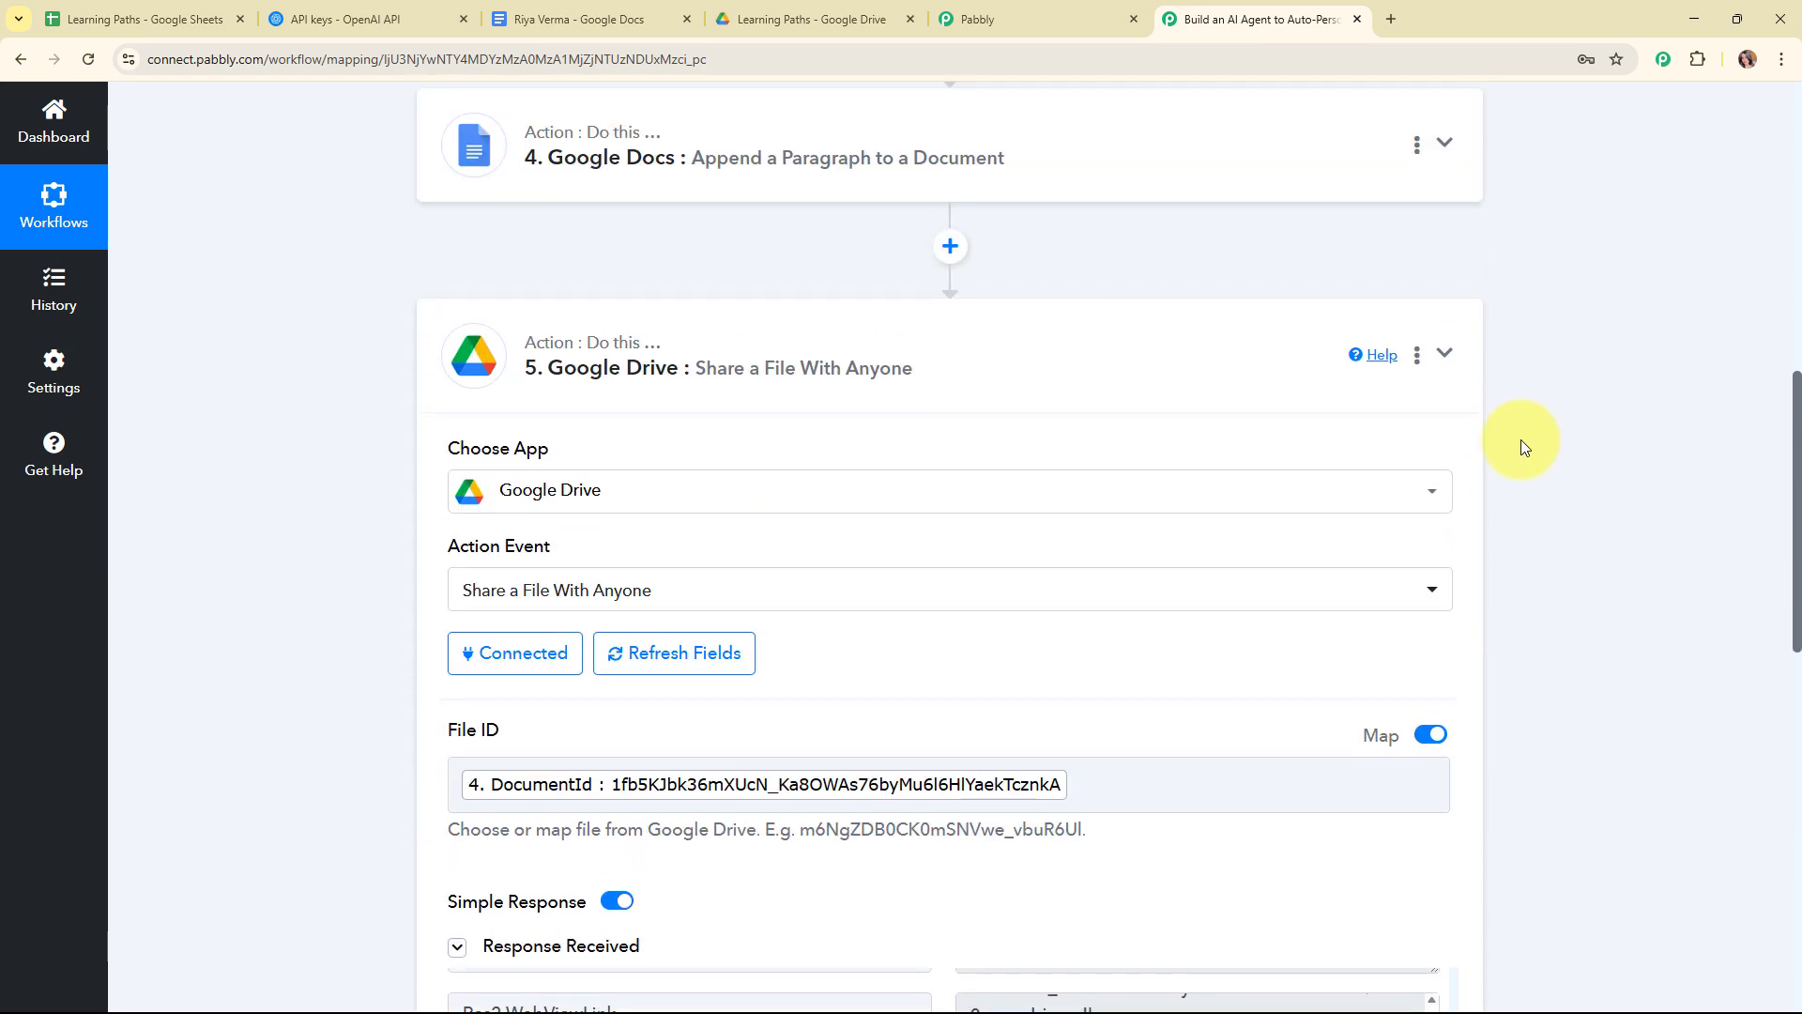
{"action": "left_click", "coordinate": [1443, 353]}
{"action": "left_click", "coordinate": [571, 19]}
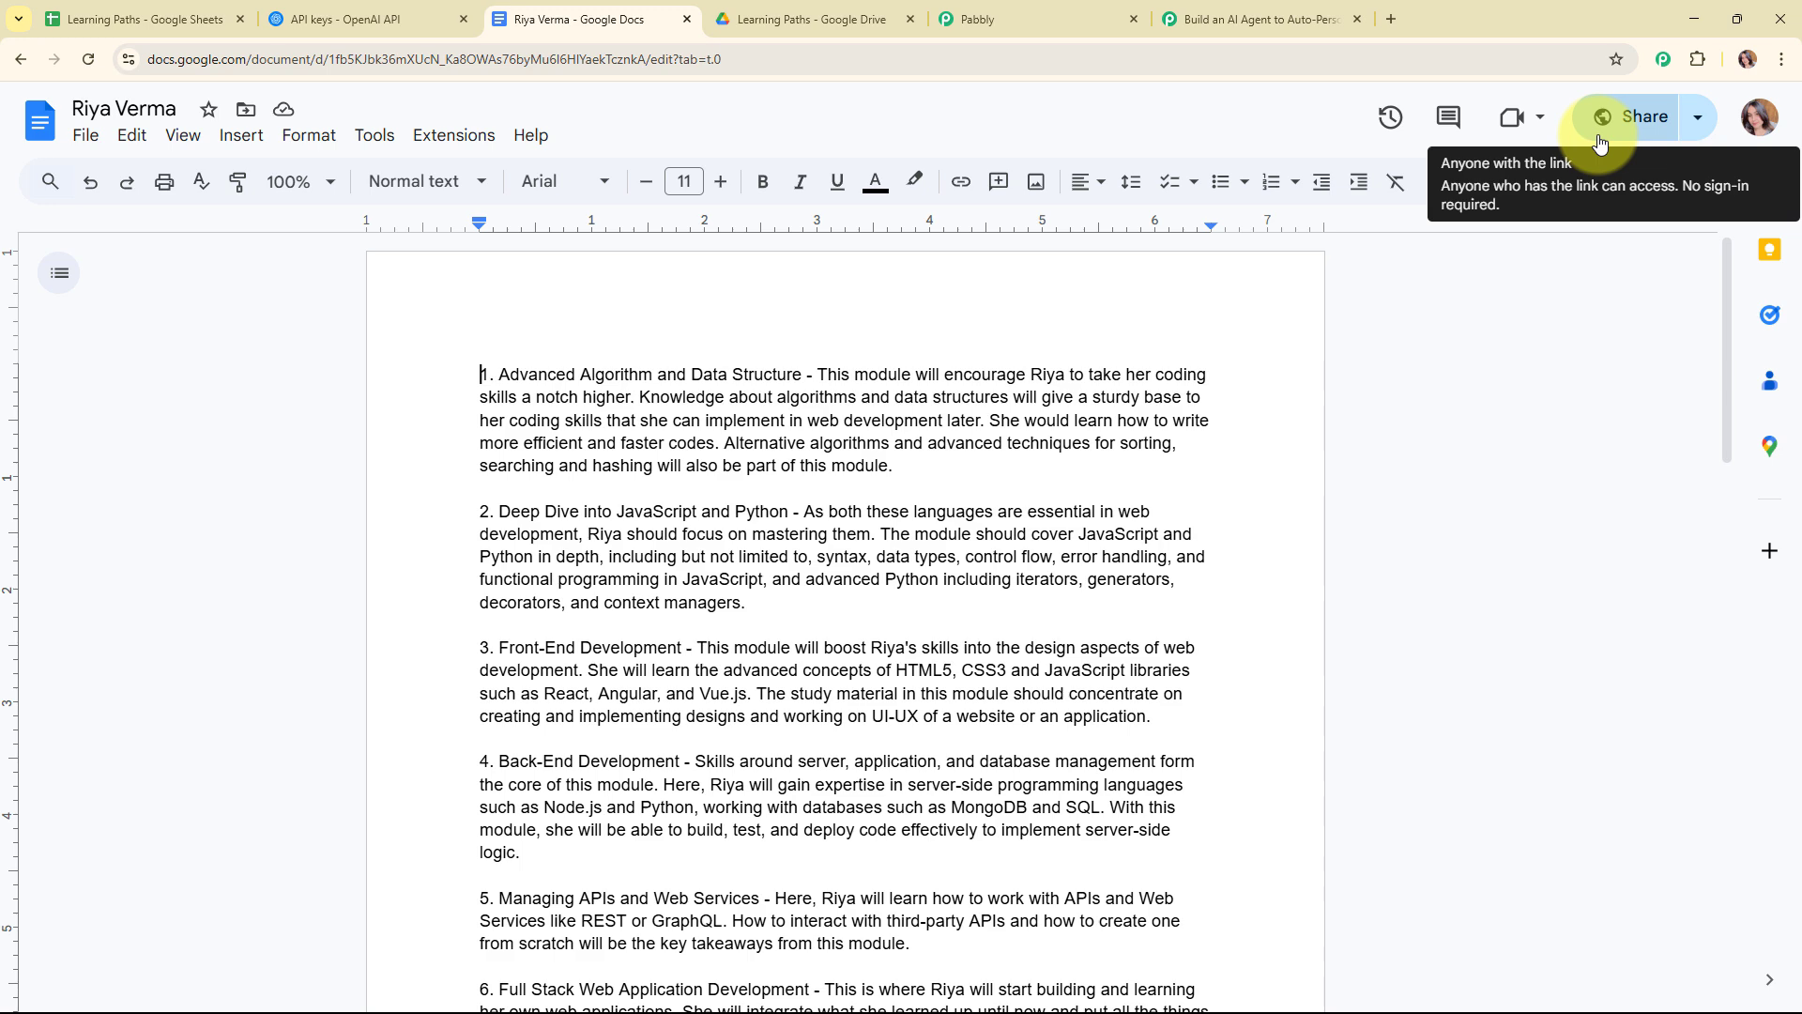
Return to the Pabbly Connect workflow and add a Google Drive action with the event Upload a File after the sharing action.
{"action": "left_click", "coordinate": [1197, 13]}
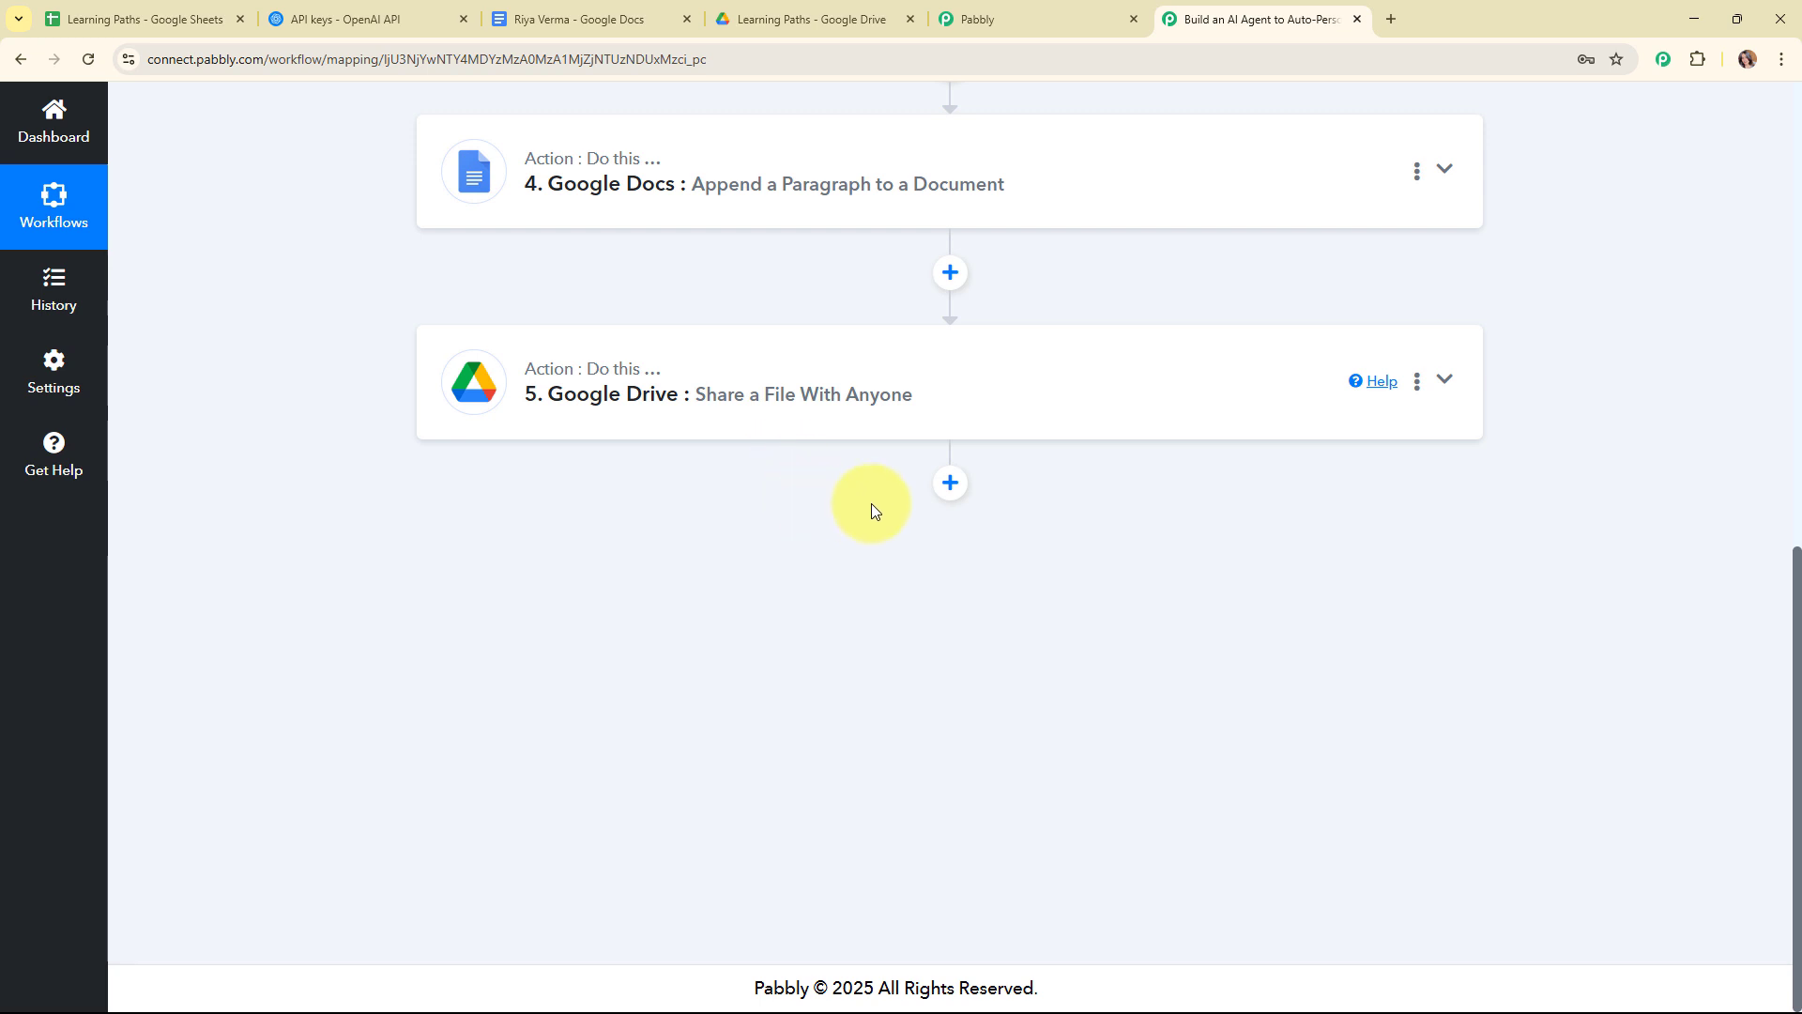
{"action": "left_click", "coordinate": [951, 485]}
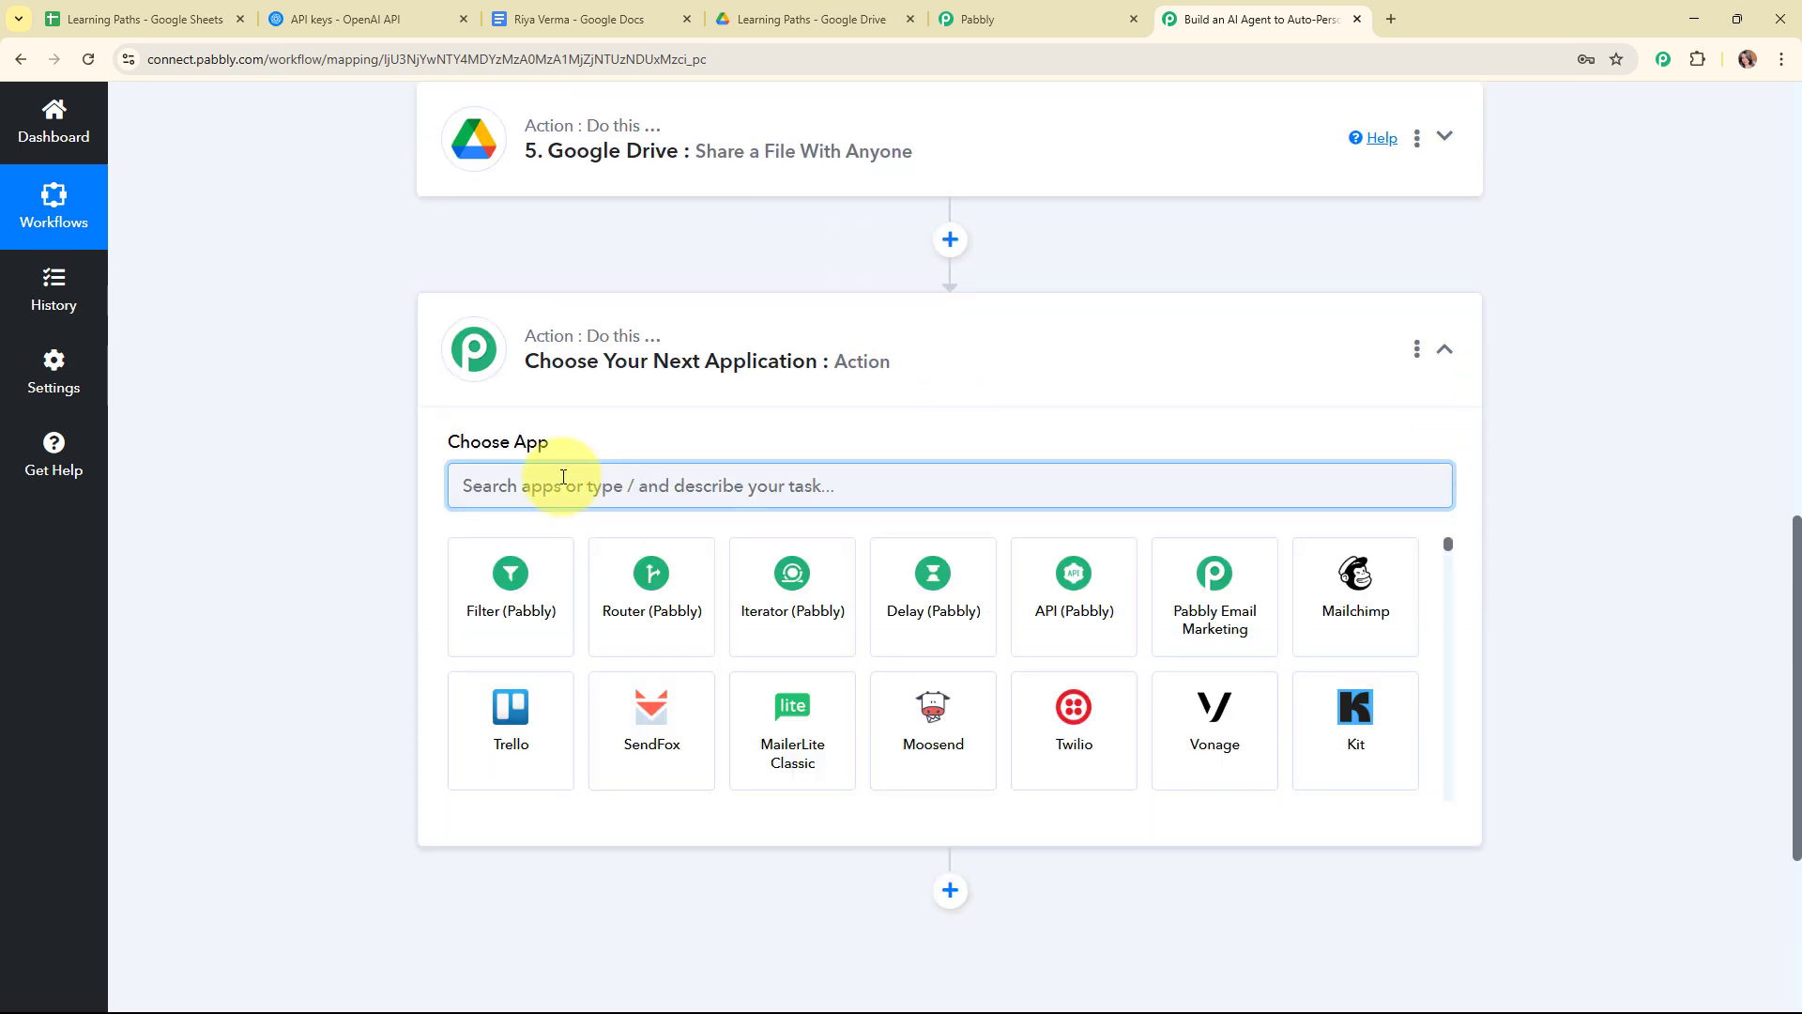
{"action": "type", "text": "dri"}
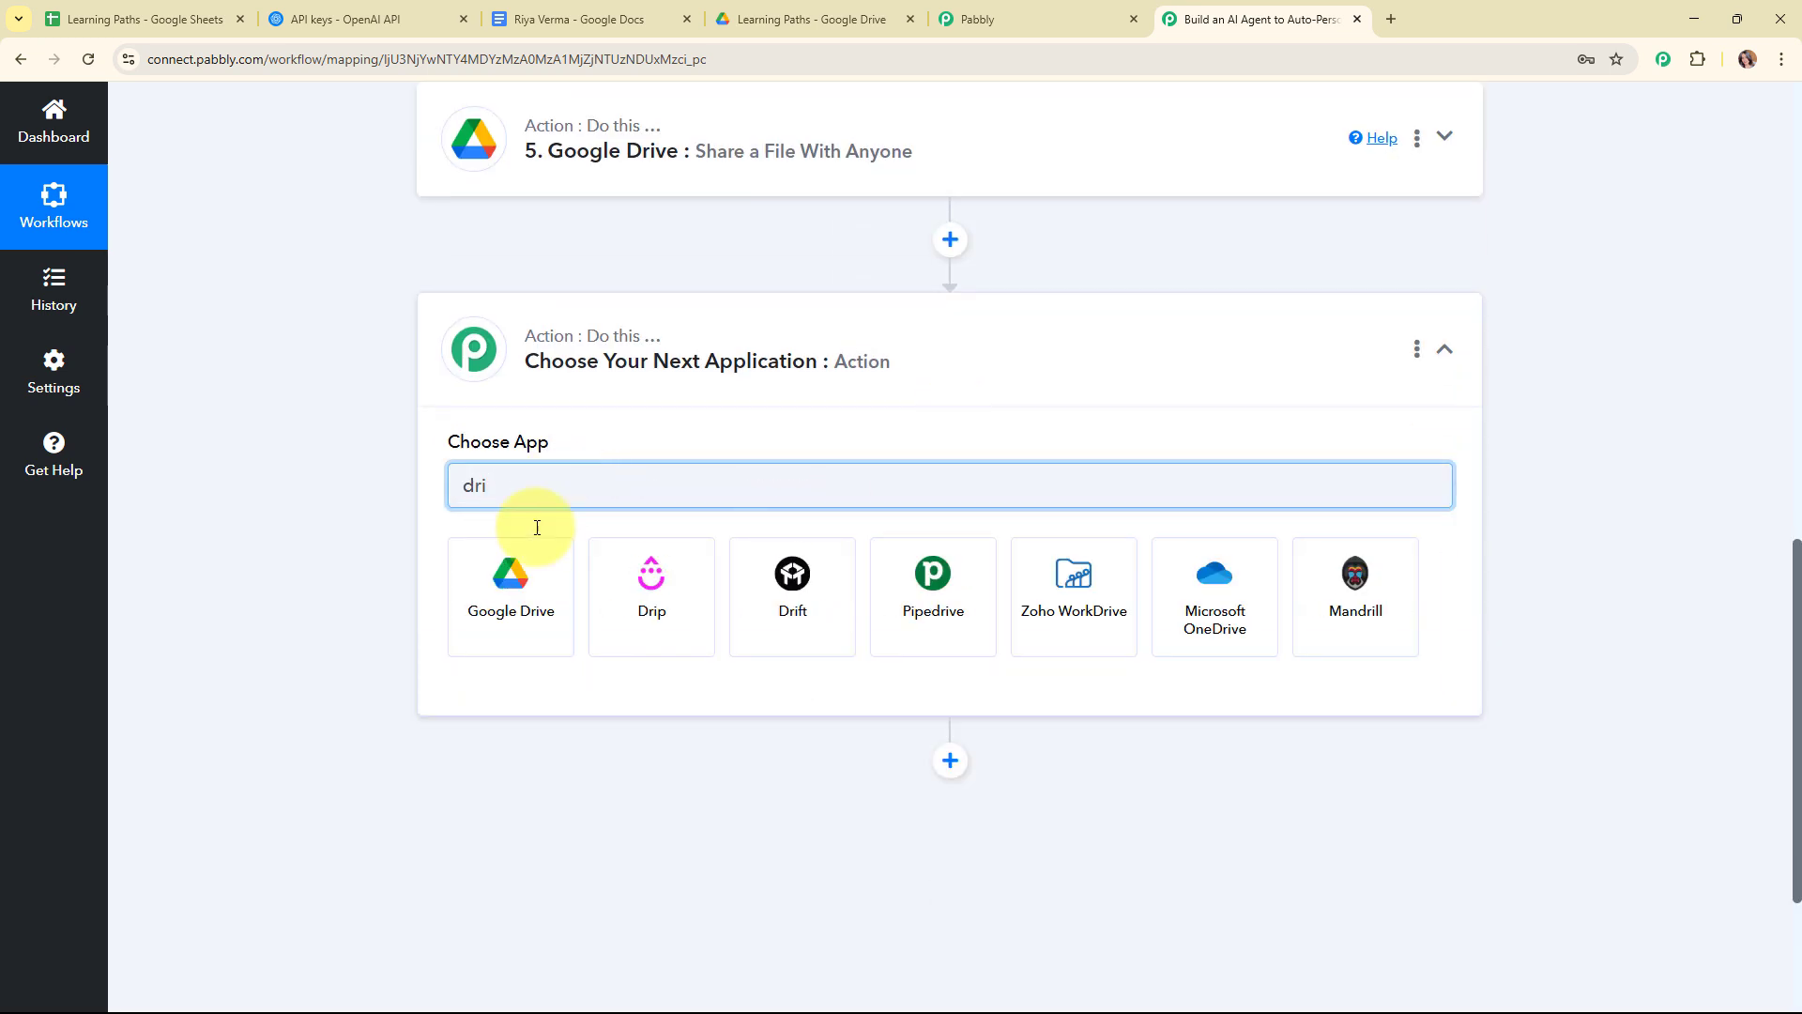
{"action": "left_click", "coordinate": [535, 572]}
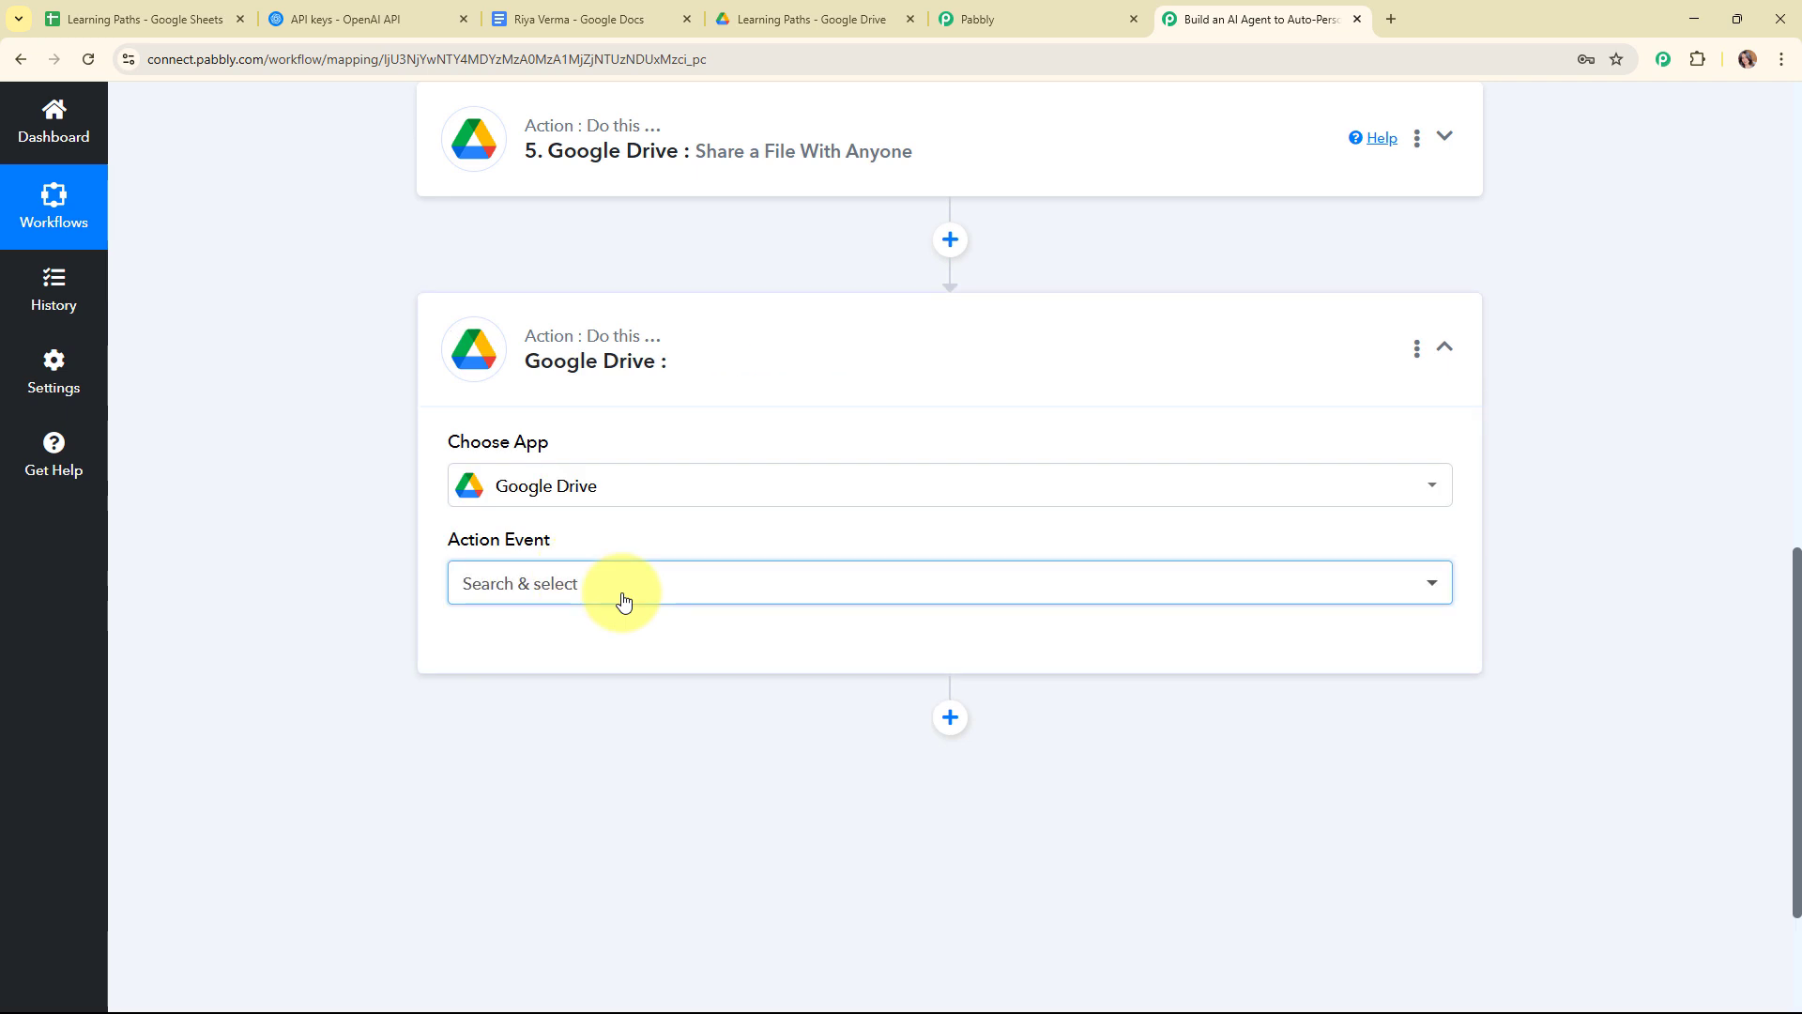
{"action": "left_click", "coordinate": [624, 583]}
{"action": "scroll", "coordinate": [656, 419], "scroll_direction": "down", "scroll_amount": 8}
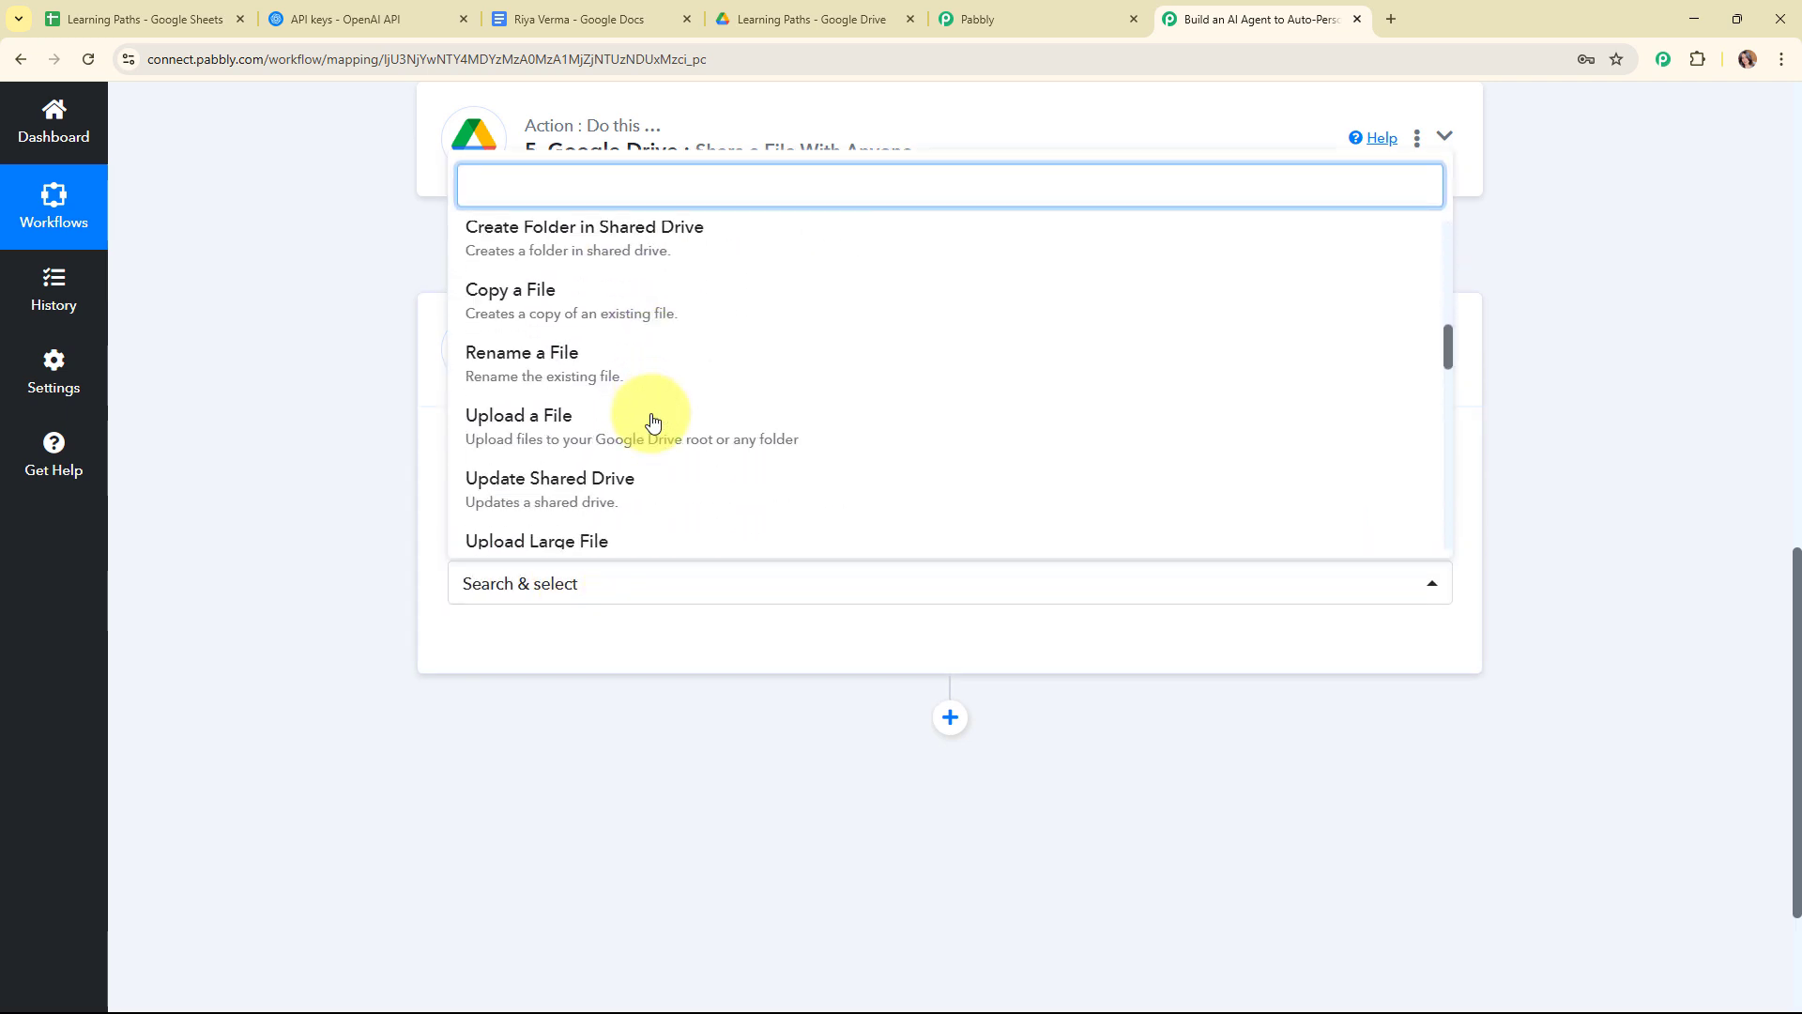
{"action": "scroll", "coordinate": [654, 421], "scroll_direction": "down", "scroll_amount": 2}
{"action": "left_click", "coordinate": [644, 246]}
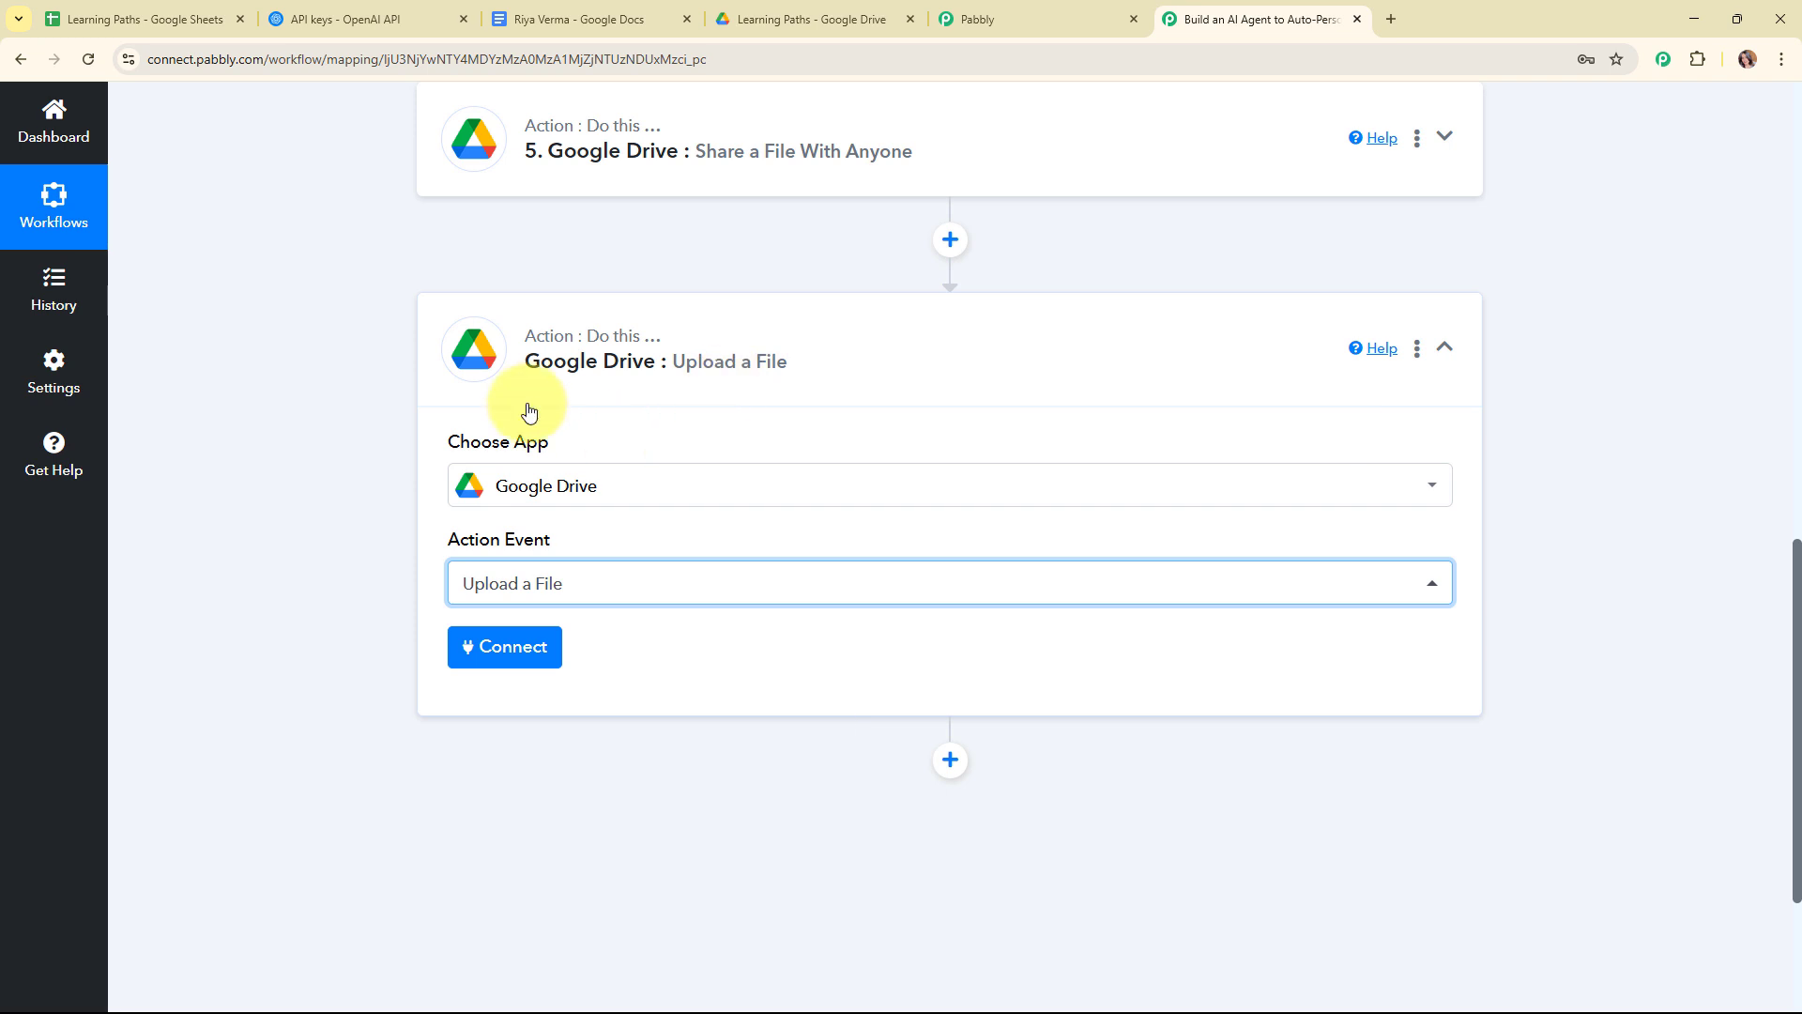
Connect the upload action through the existing connection Google Drive #46.
{"action": "left_click", "coordinate": [509, 664]}
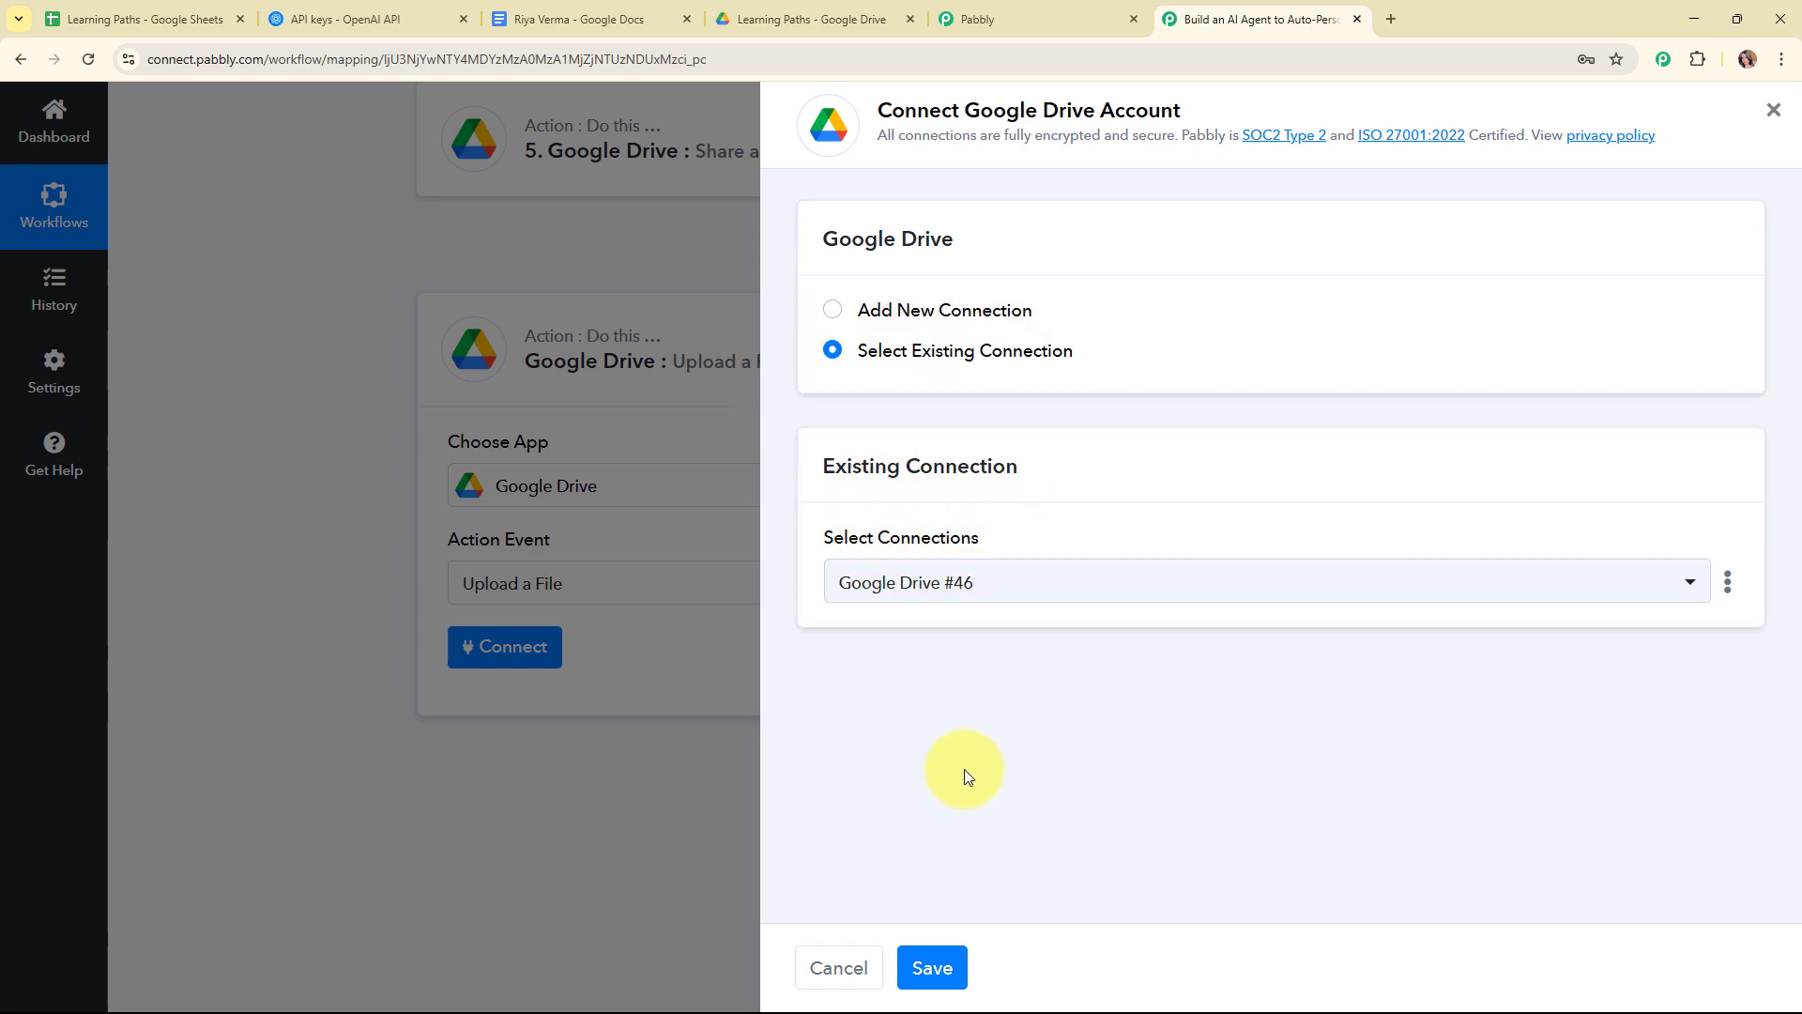
{"action": "left_click", "coordinate": [933, 968]}
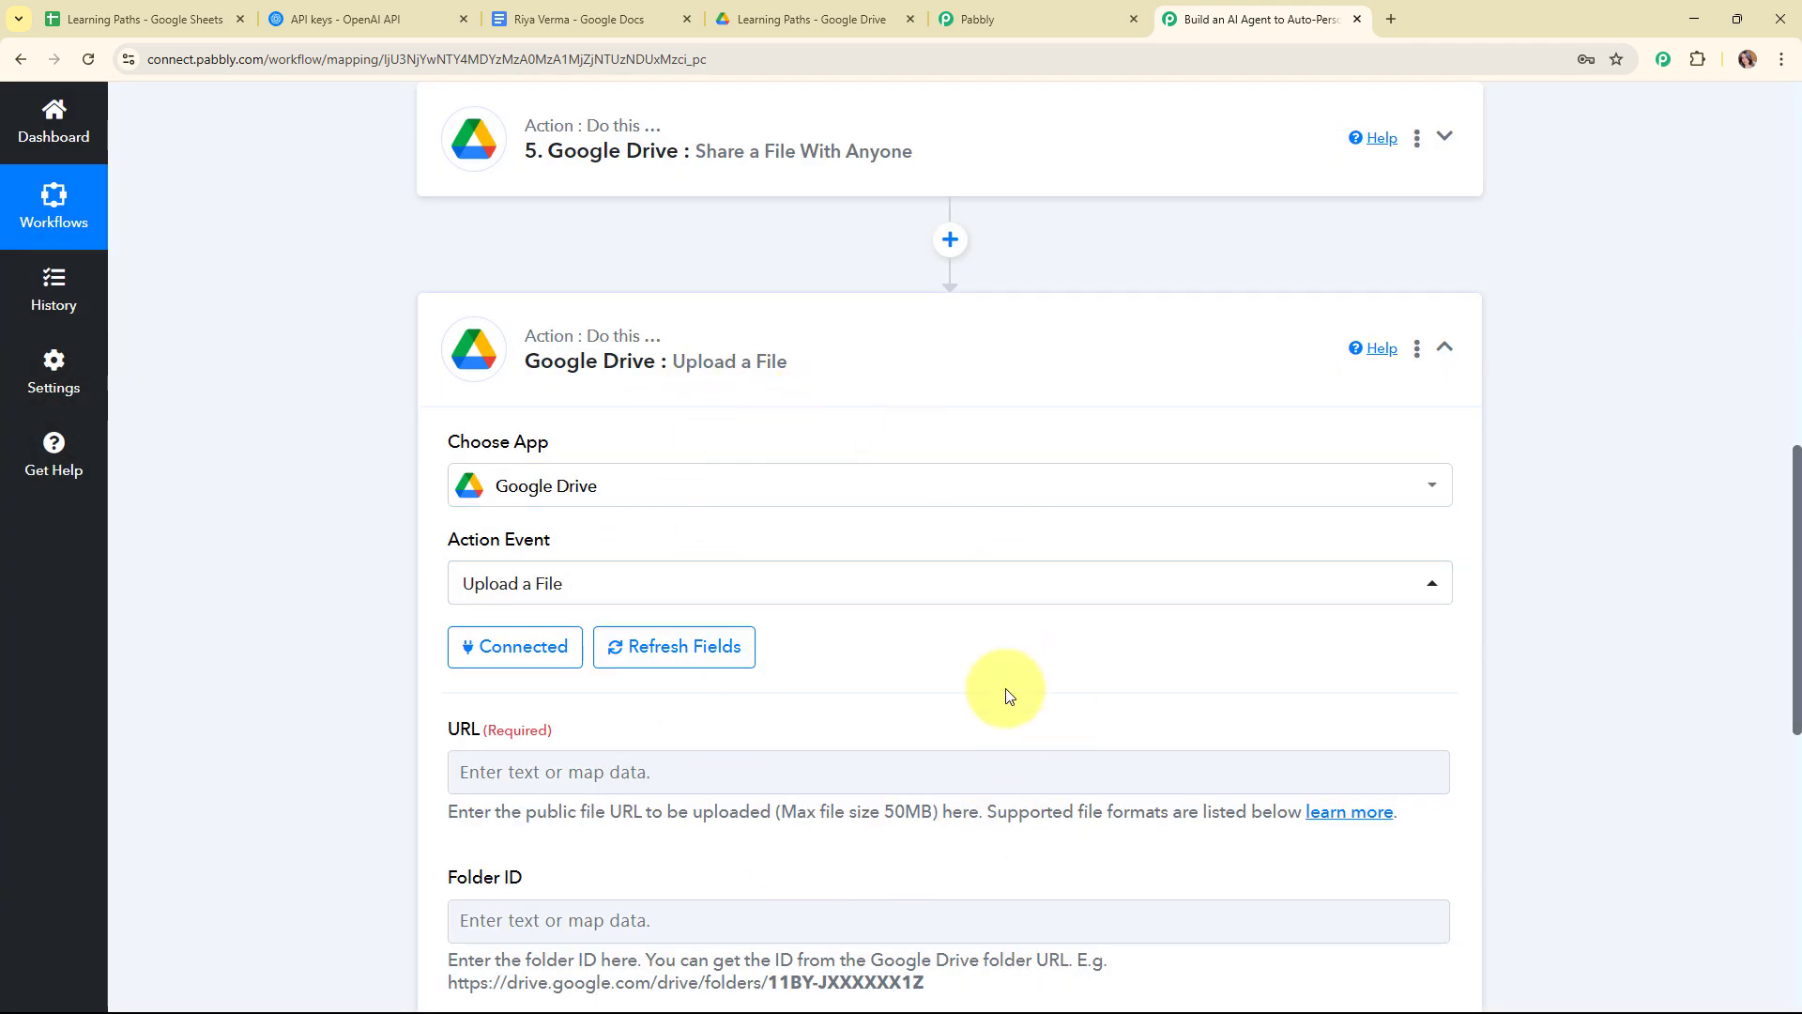
{"action": "scroll", "coordinate": [1006, 695], "scroll_direction": "down", "scroll_amount": 4}
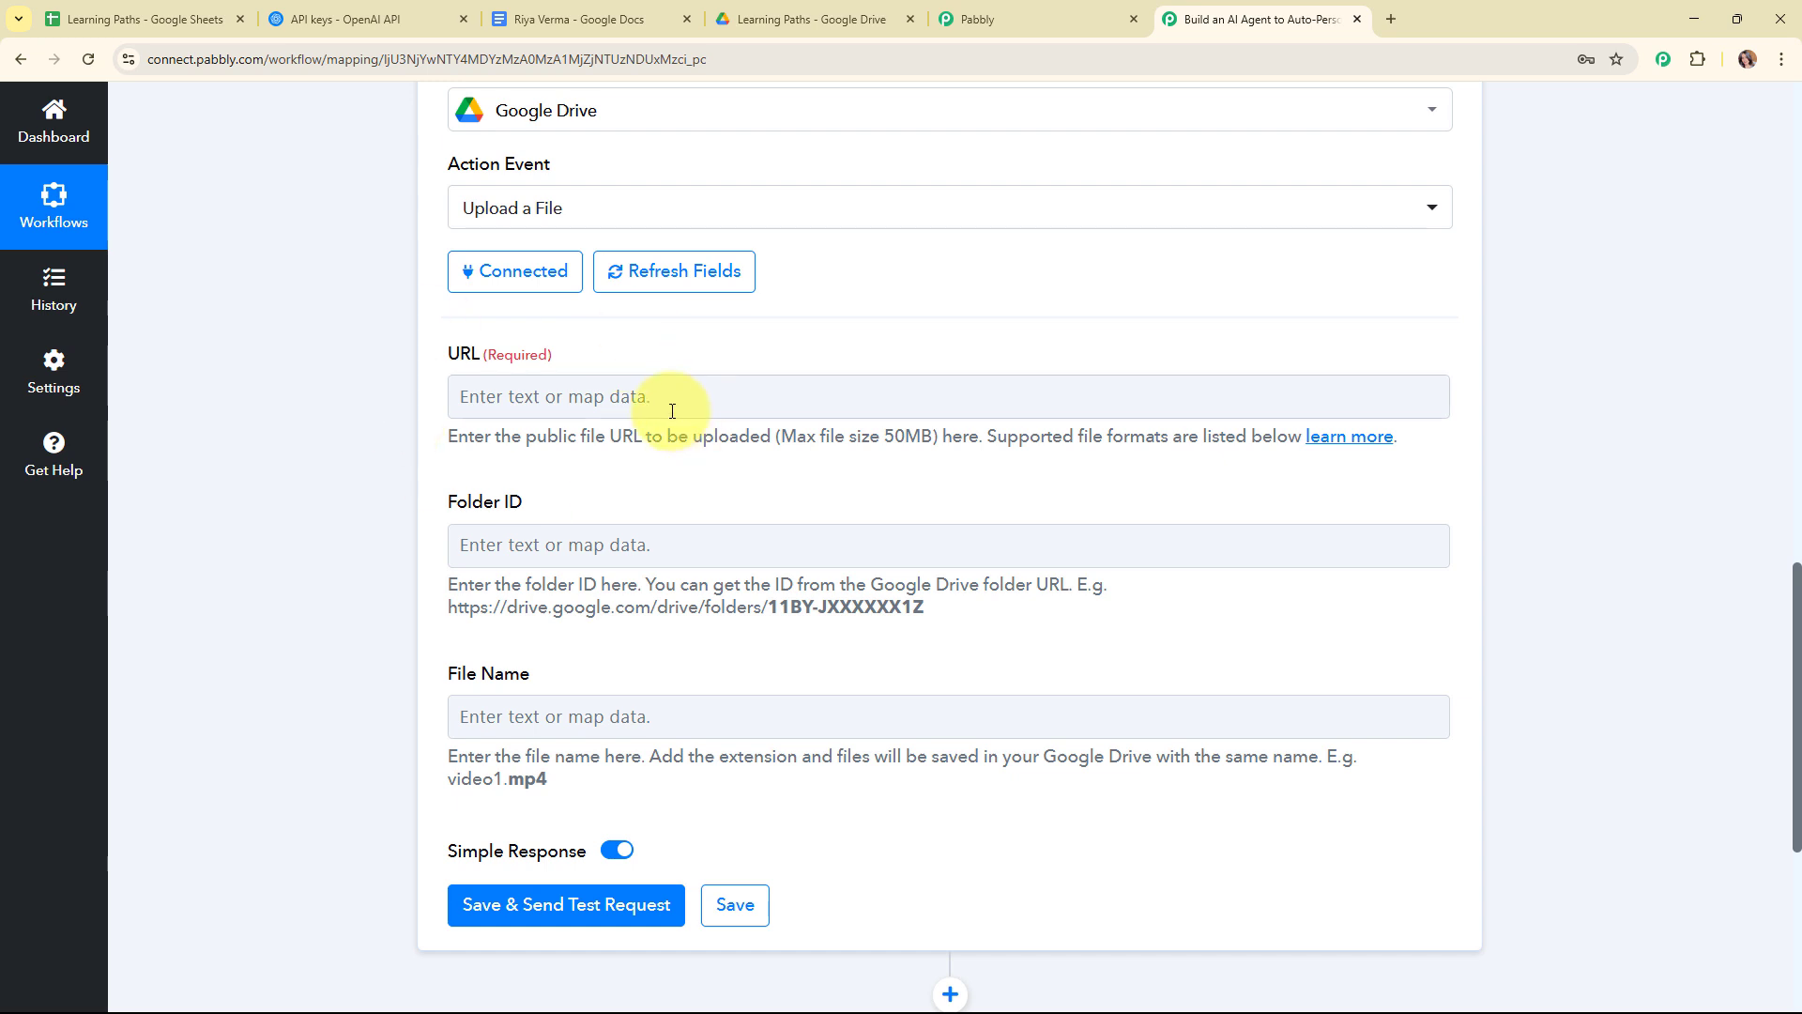
Map the upload action's URL to the Res2 ExportLinks Application/pdf value from the Share a File With Anyone step.
{"action": "left_click", "coordinate": [662, 384]}
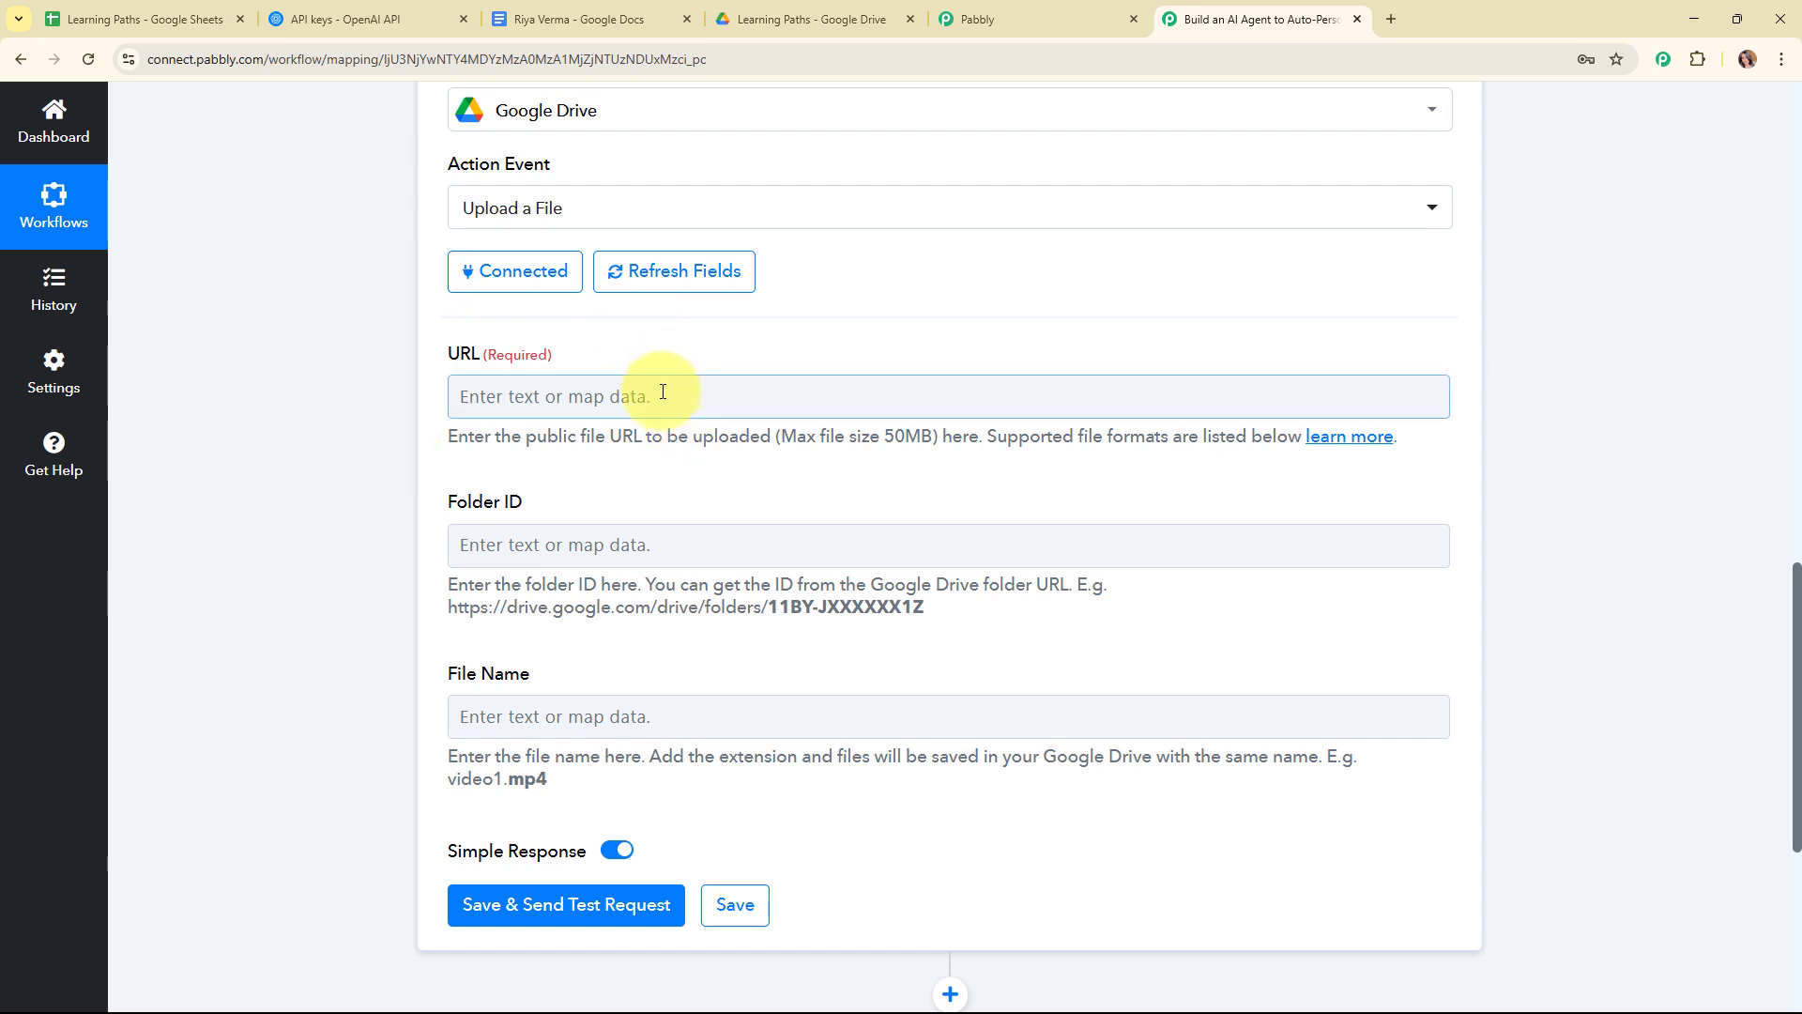
{"action": "left_click", "coordinate": [542, 392]}
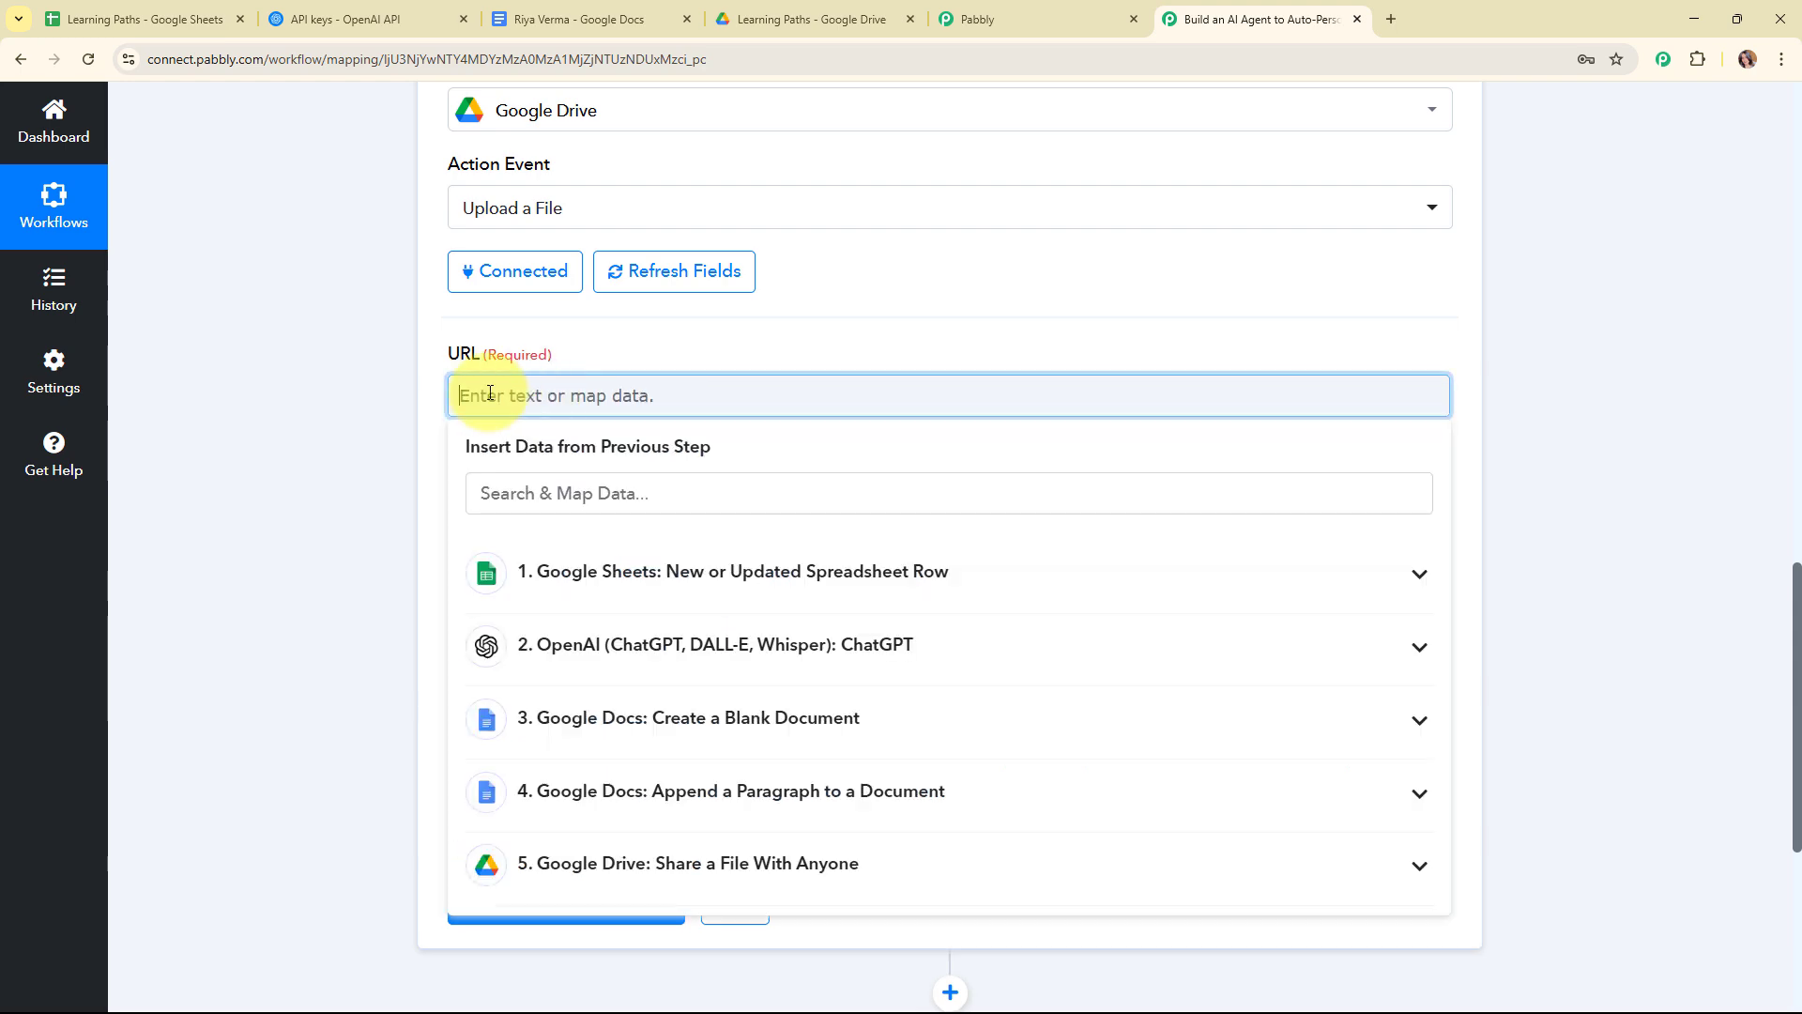
{"action": "left_click", "coordinate": [635, 868]}
{"action": "scroll", "coordinate": [1580, 685], "scroll_direction": "down", "scroll_amount": 5}
{"action": "scroll", "coordinate": [787, 798], "scroll_direction": "down", "scroll_amount": 2}
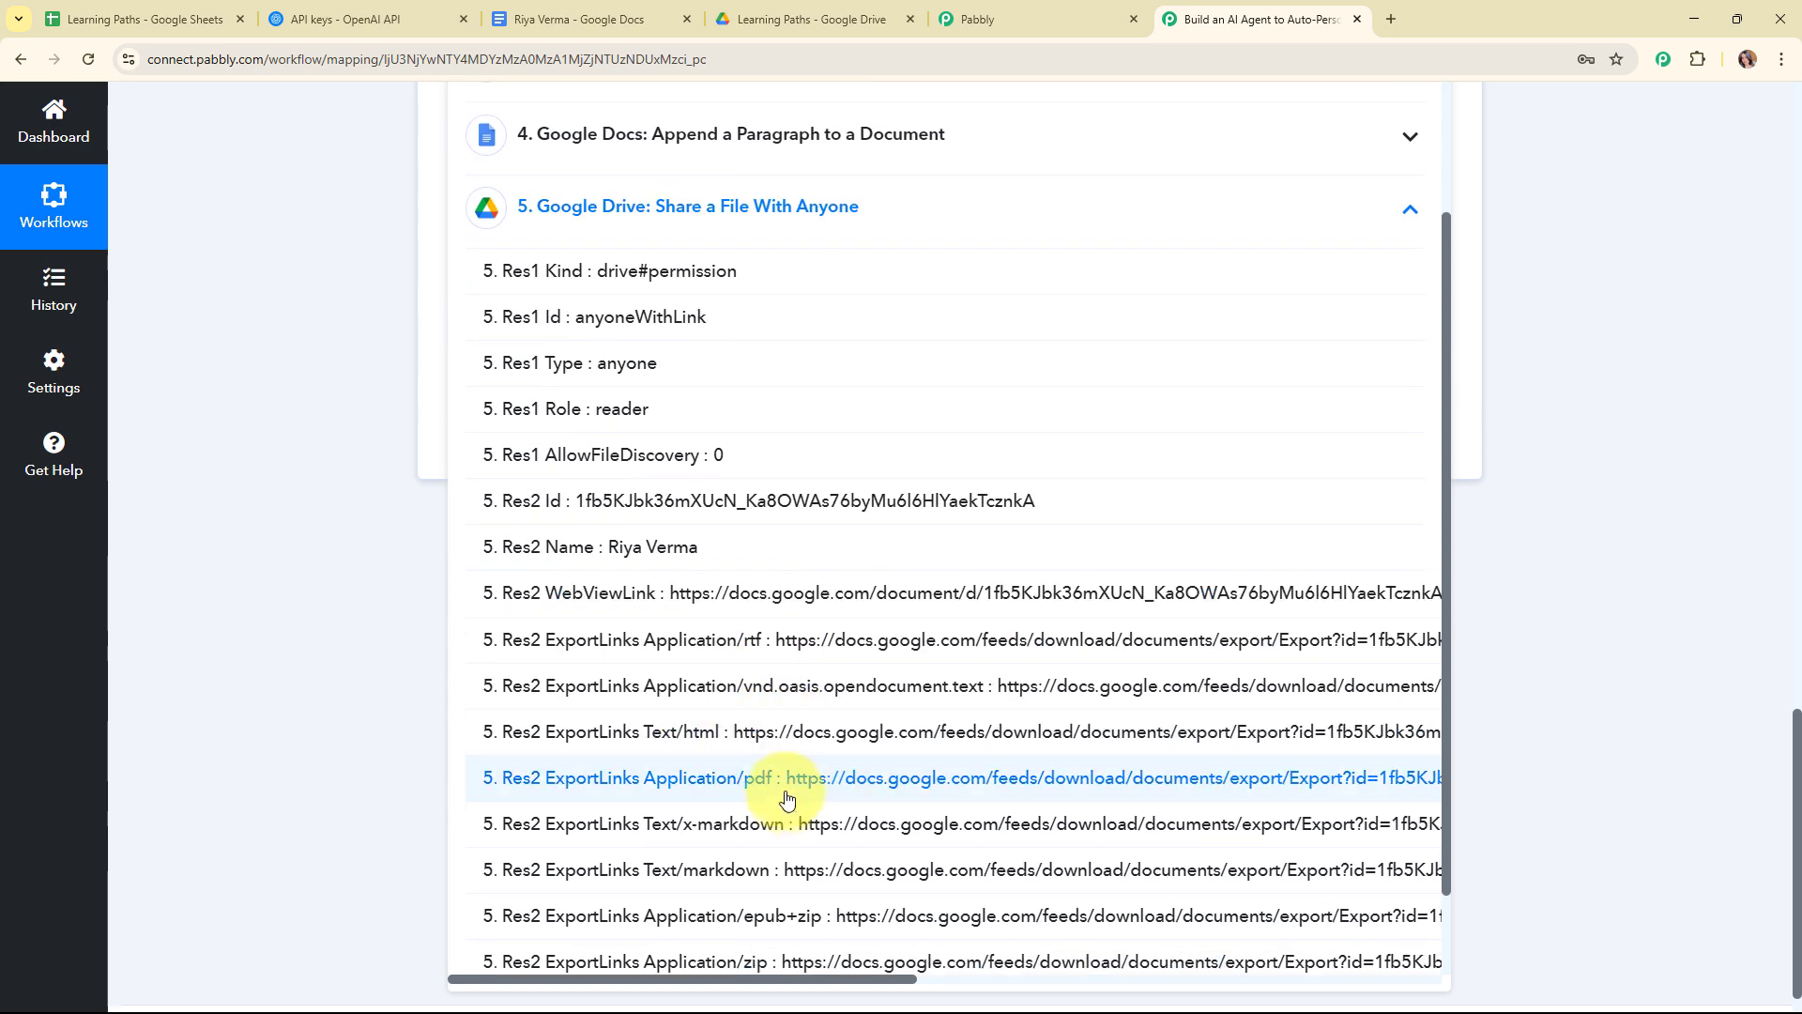
{"action": "left_click", "coordinate": [803, 779]}
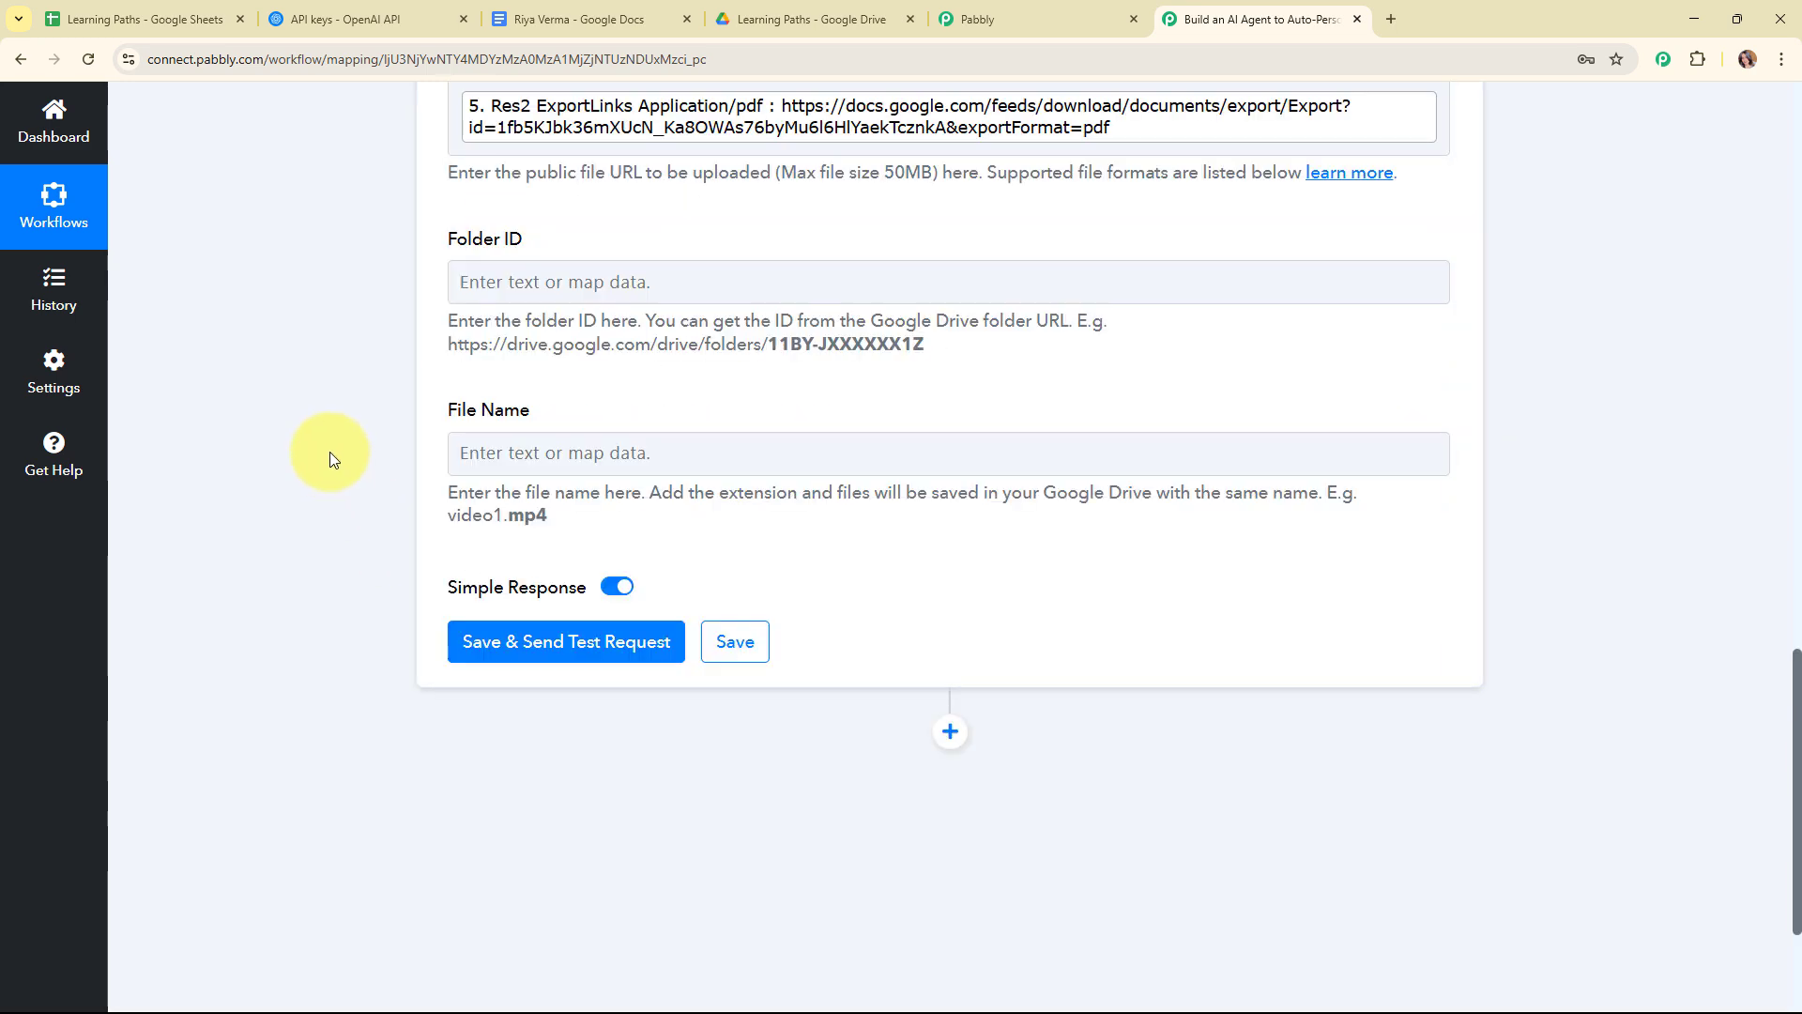
{"action": "scroll", "coordinate": [610, 443], "scroll_direction": "up", "scroll_amount": 2}
Switch to Google Drive and copy the Learning Paths folder's ID from its web address.
{"action": "left_click", "coordinate": [562, 455]}
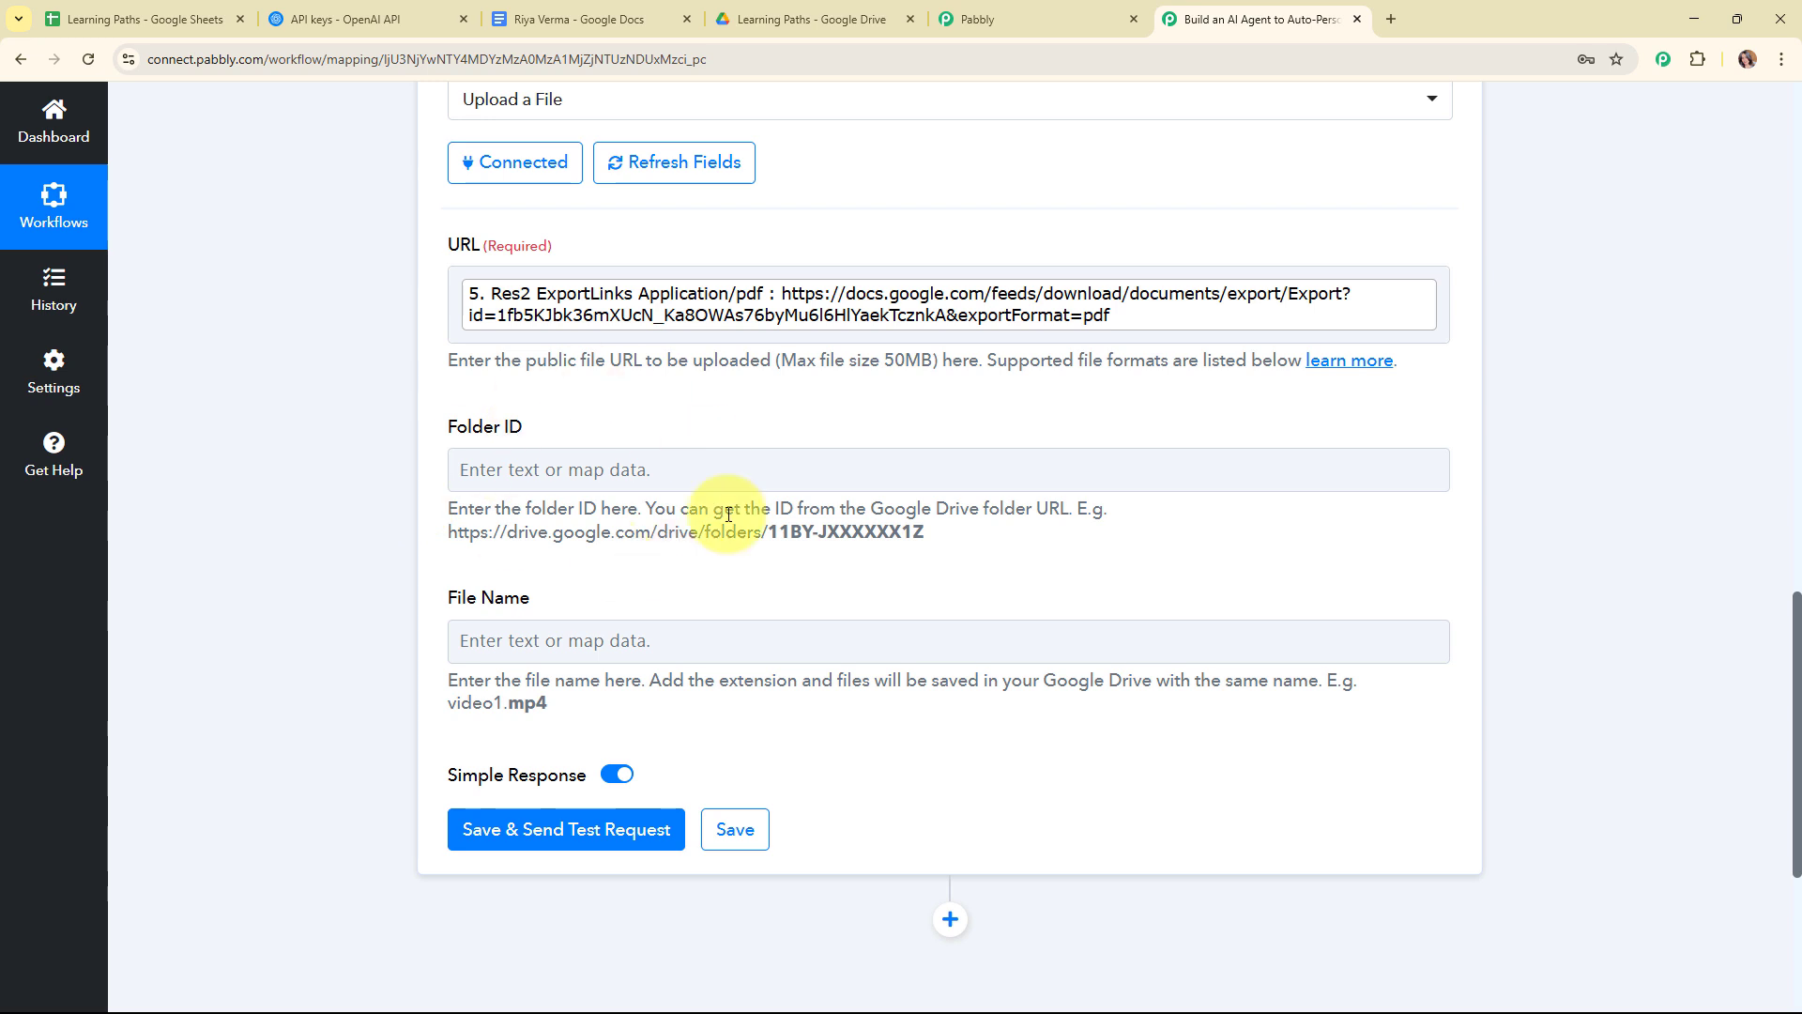
{"action": "left_click", "coordinate": [838, 8]}
{"action": "double_click", "coordinate": [651, 52]}
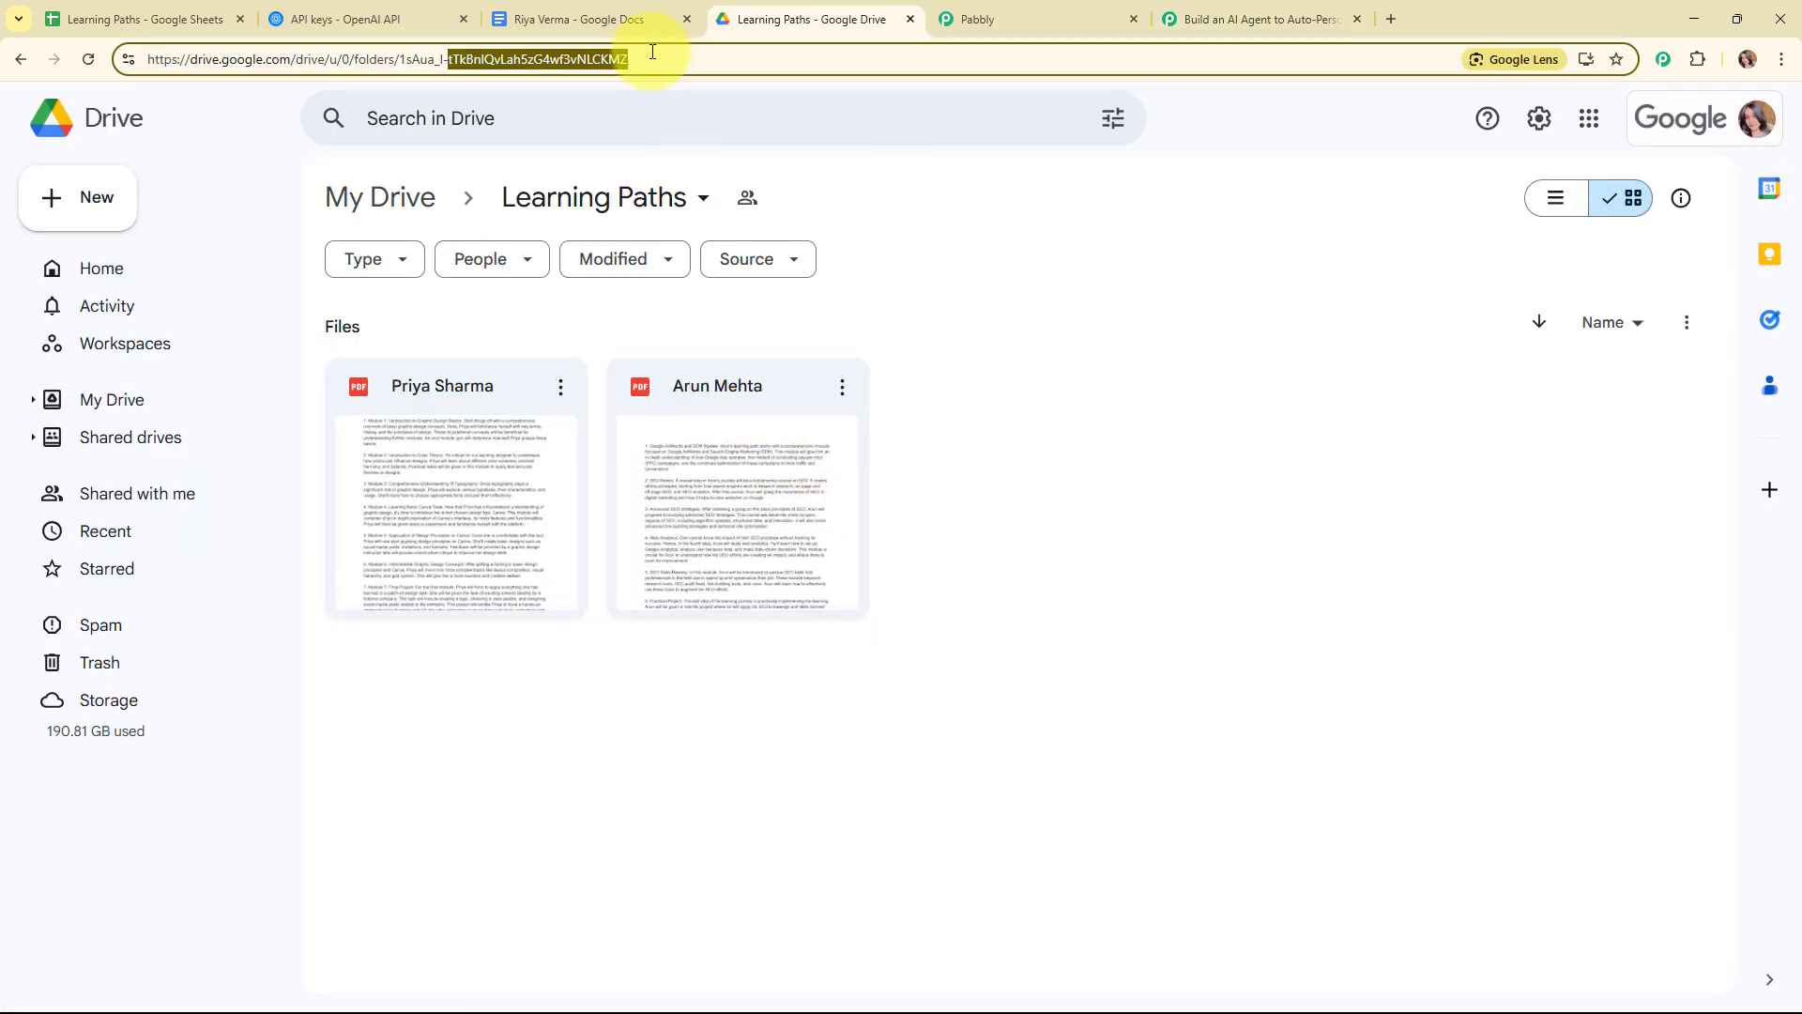
{"action": "left_click_drag", "start_coordinate": [399, 58], "coordinate": [631, 60]}
{"action": "right_click", "coordinate": [599, 60]}
{"action": "left_click", "coordinate": [657, 229]}
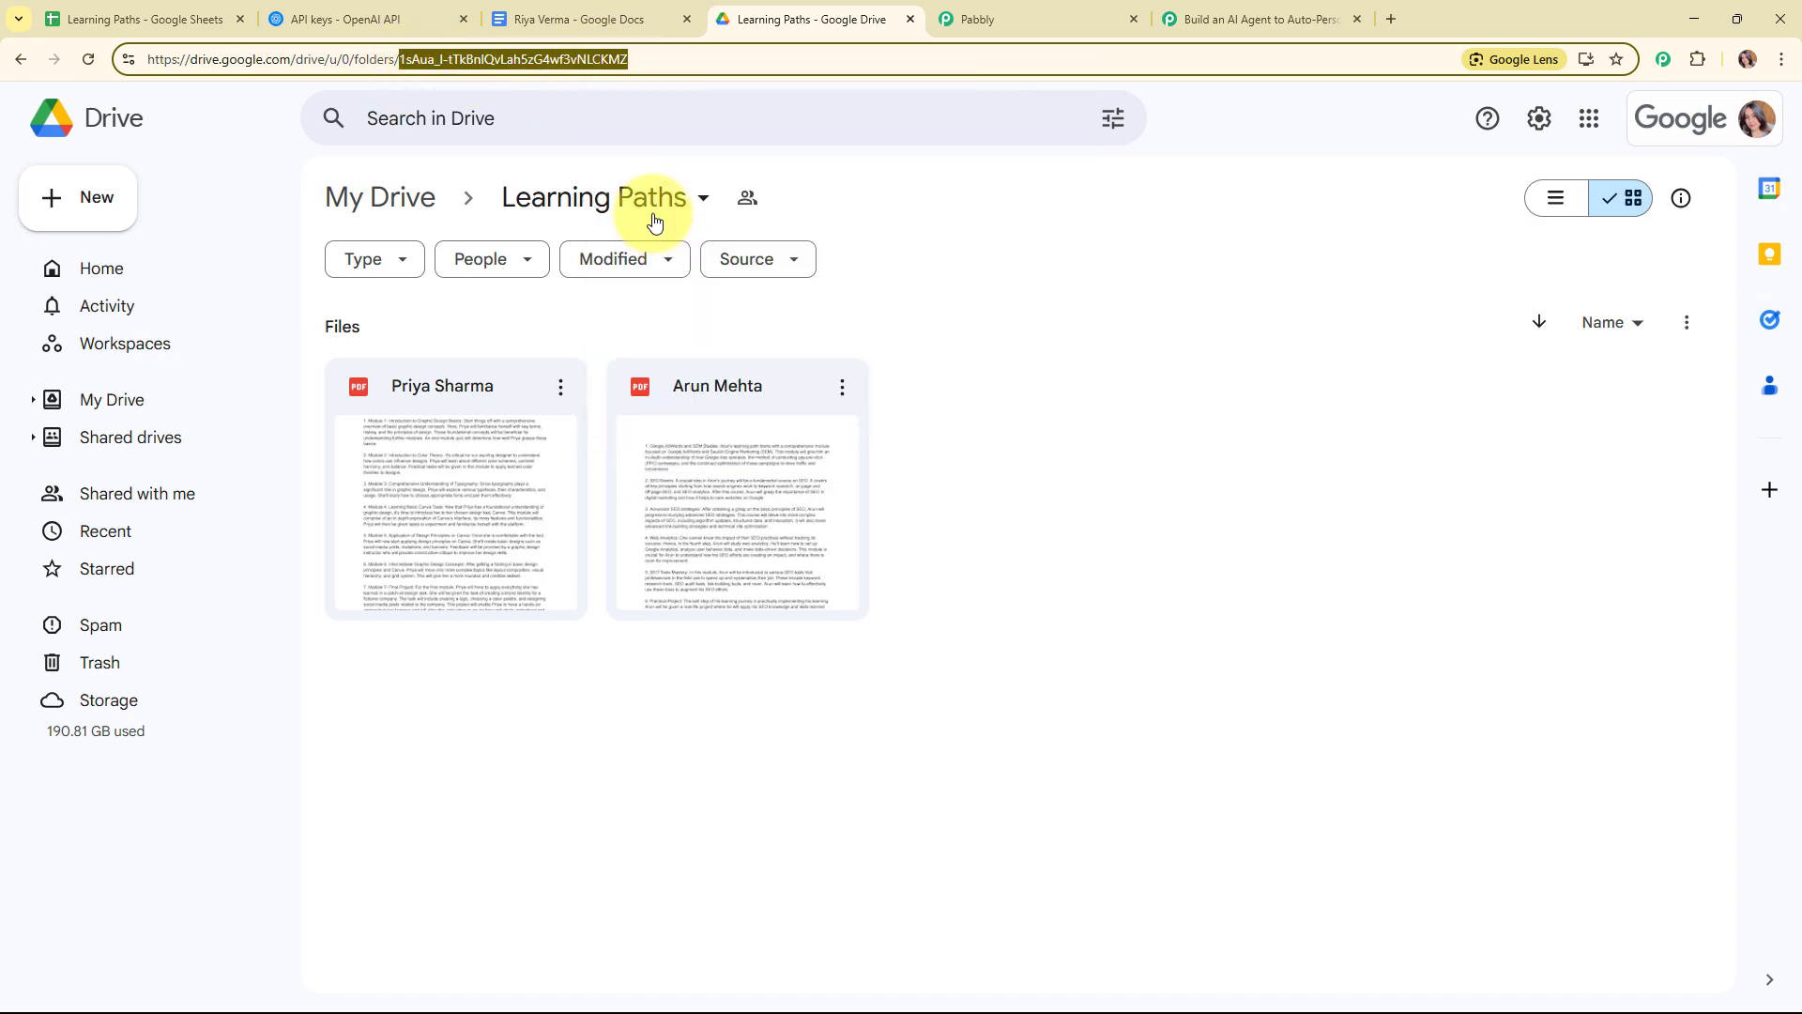
Return to the Pabbly Connect workflow and paste the copied folder ID as the upload action's Folder ID.
{"action": "left_click", "coordinate": [1227, 17]}
{"action": "left_click", "coordinate": [582, 469]}
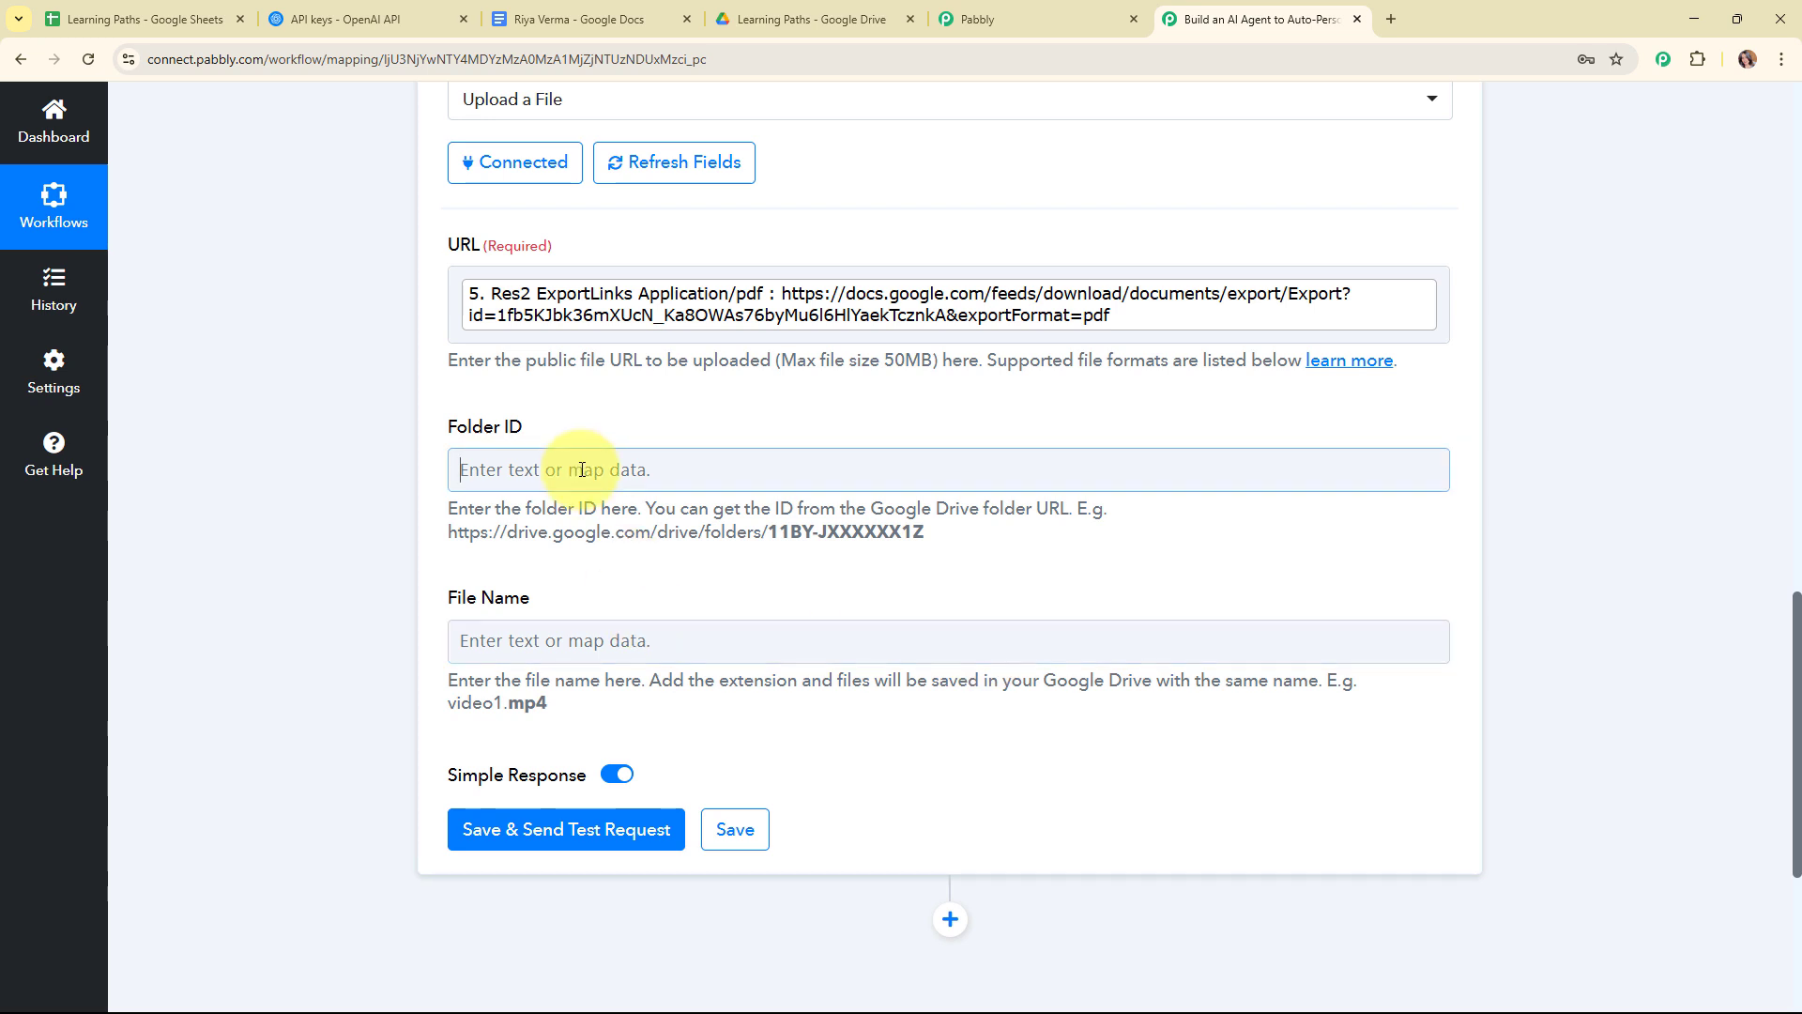
{"action": "right_click", "coordinate": [582, 470]}
{"action": "left_click", "coordinate": [644, 678]}
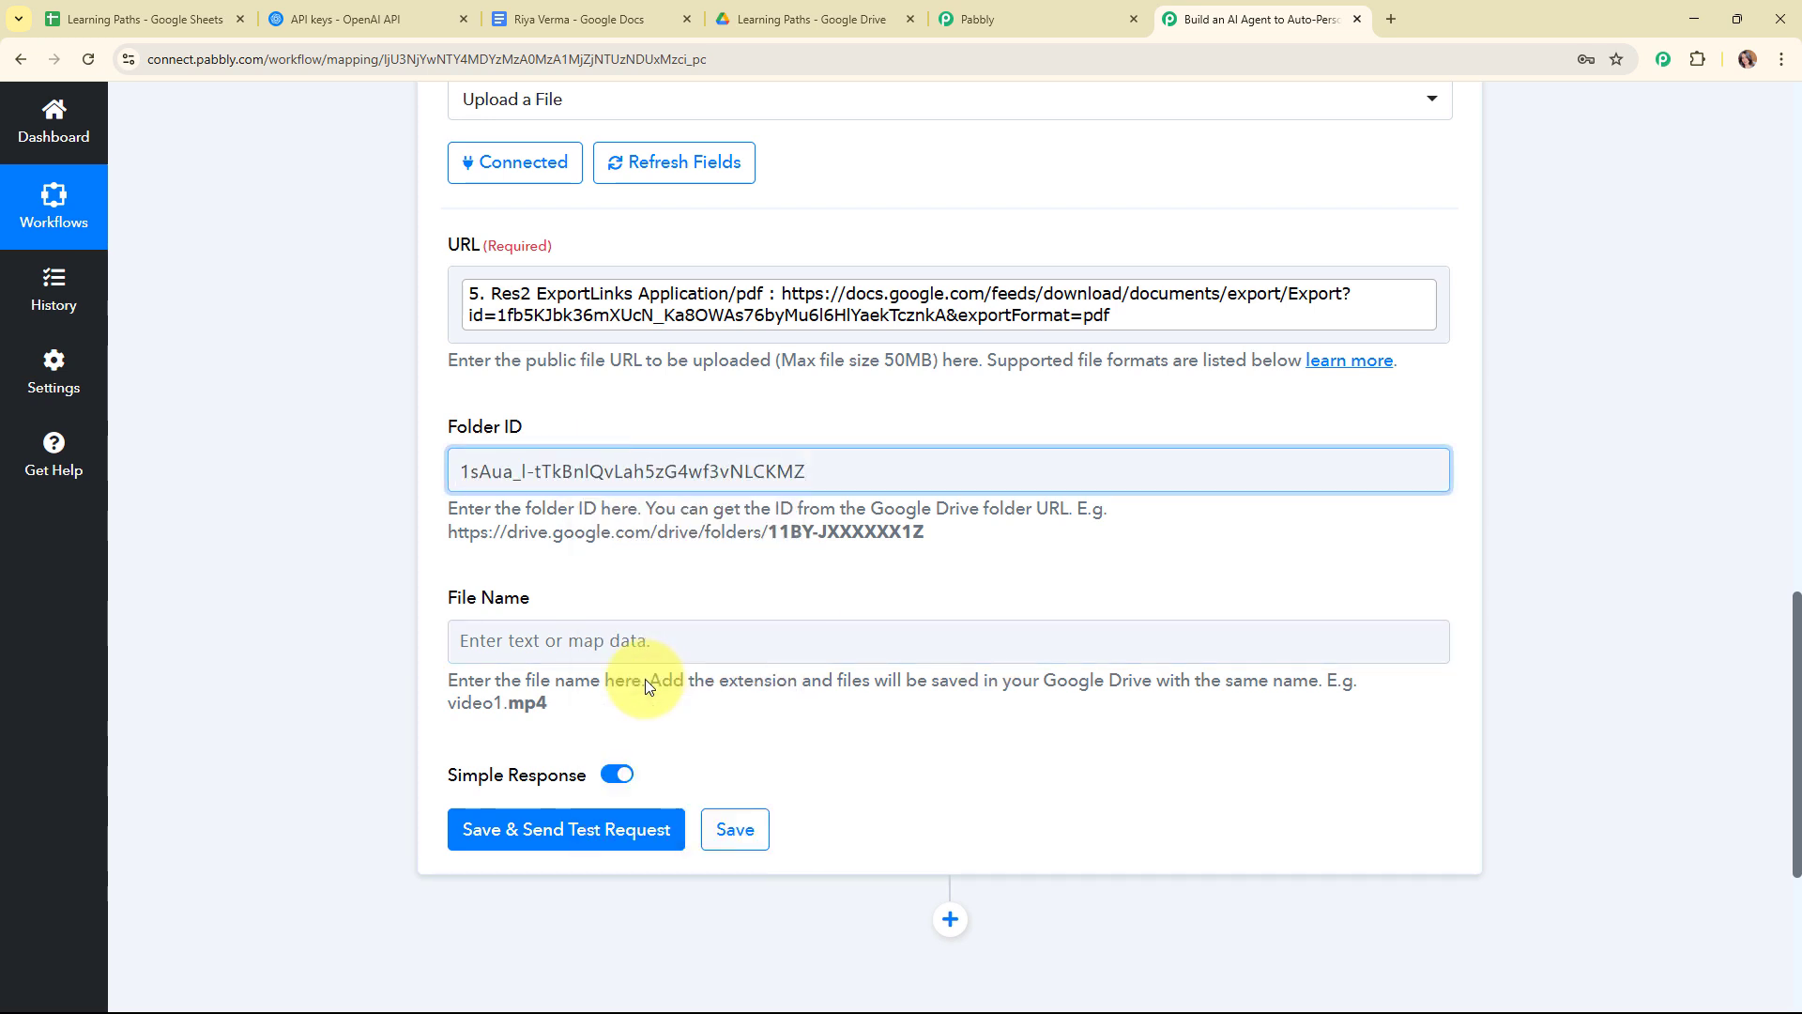
{"action": "left_click", "coordinate": [629, 579]}
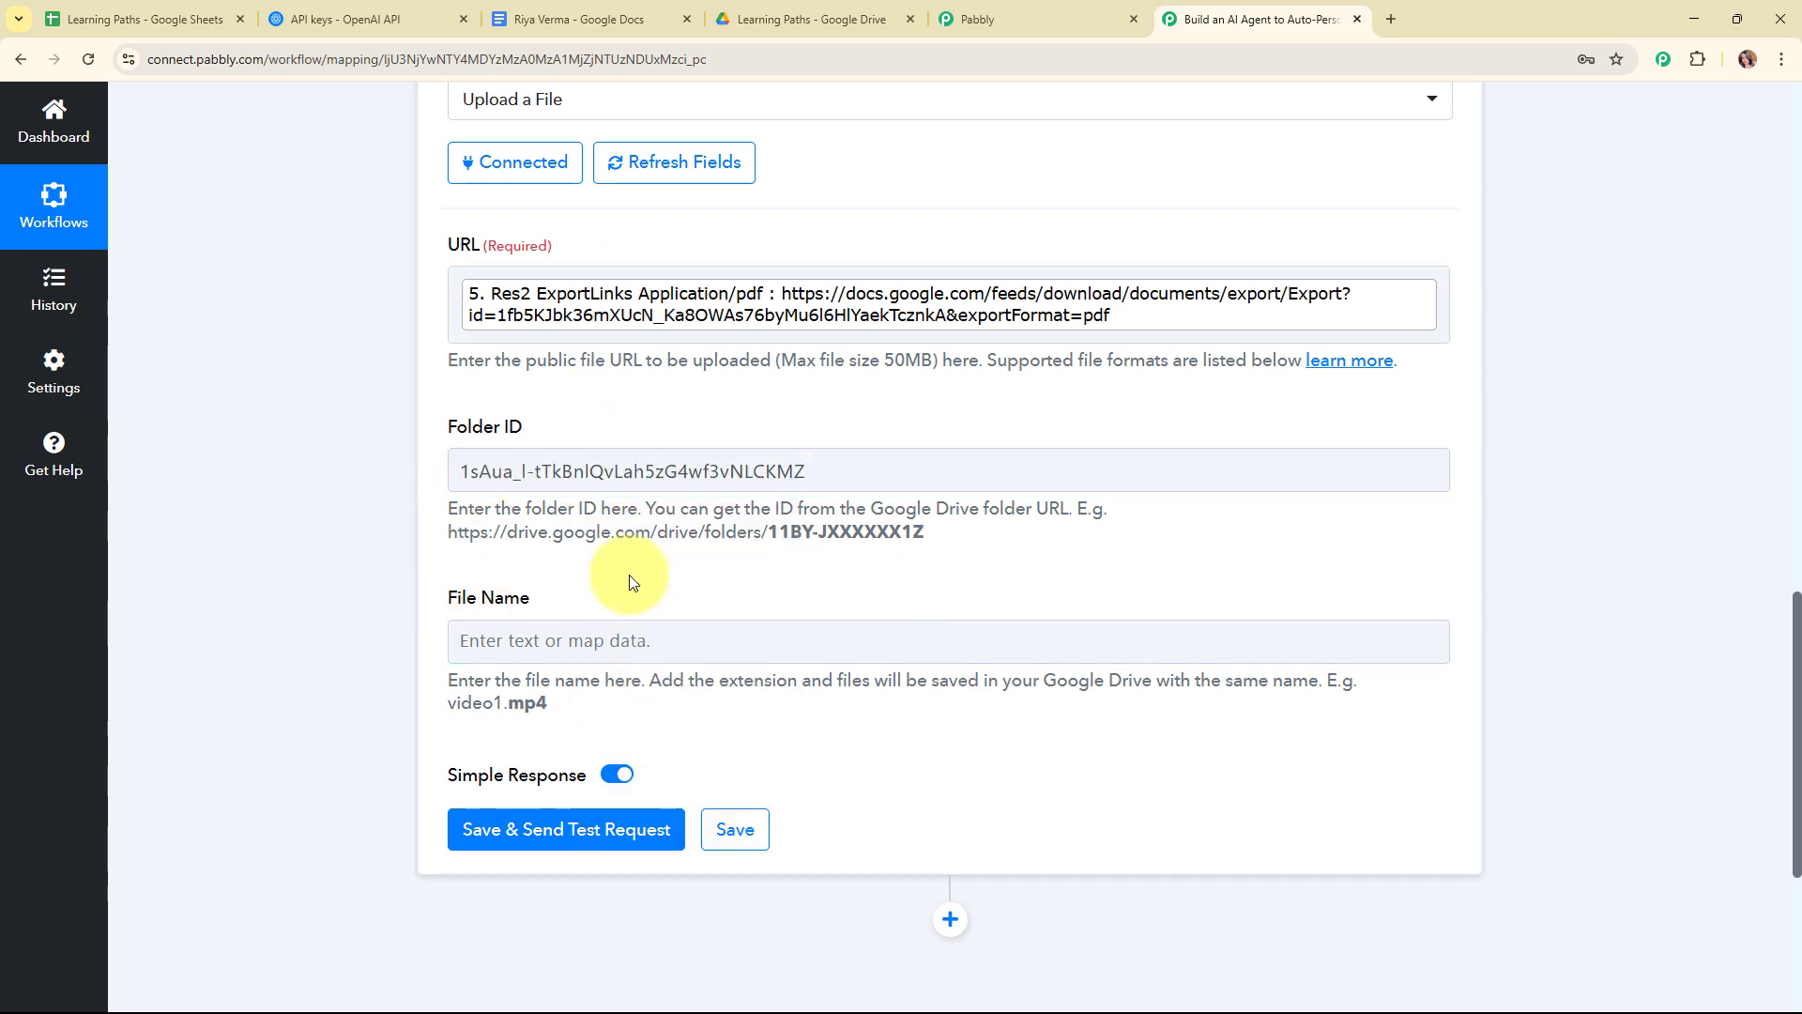
Map the upload action's File Name to the Name value from the Google Sheets step, then save and send a test request.
{"action": "left_click", "coordinate": [546, 640]}
{"action": "scroll", "coordinate": [1478, 493], "scroll_direction": "down", "scroll_amount": 2}
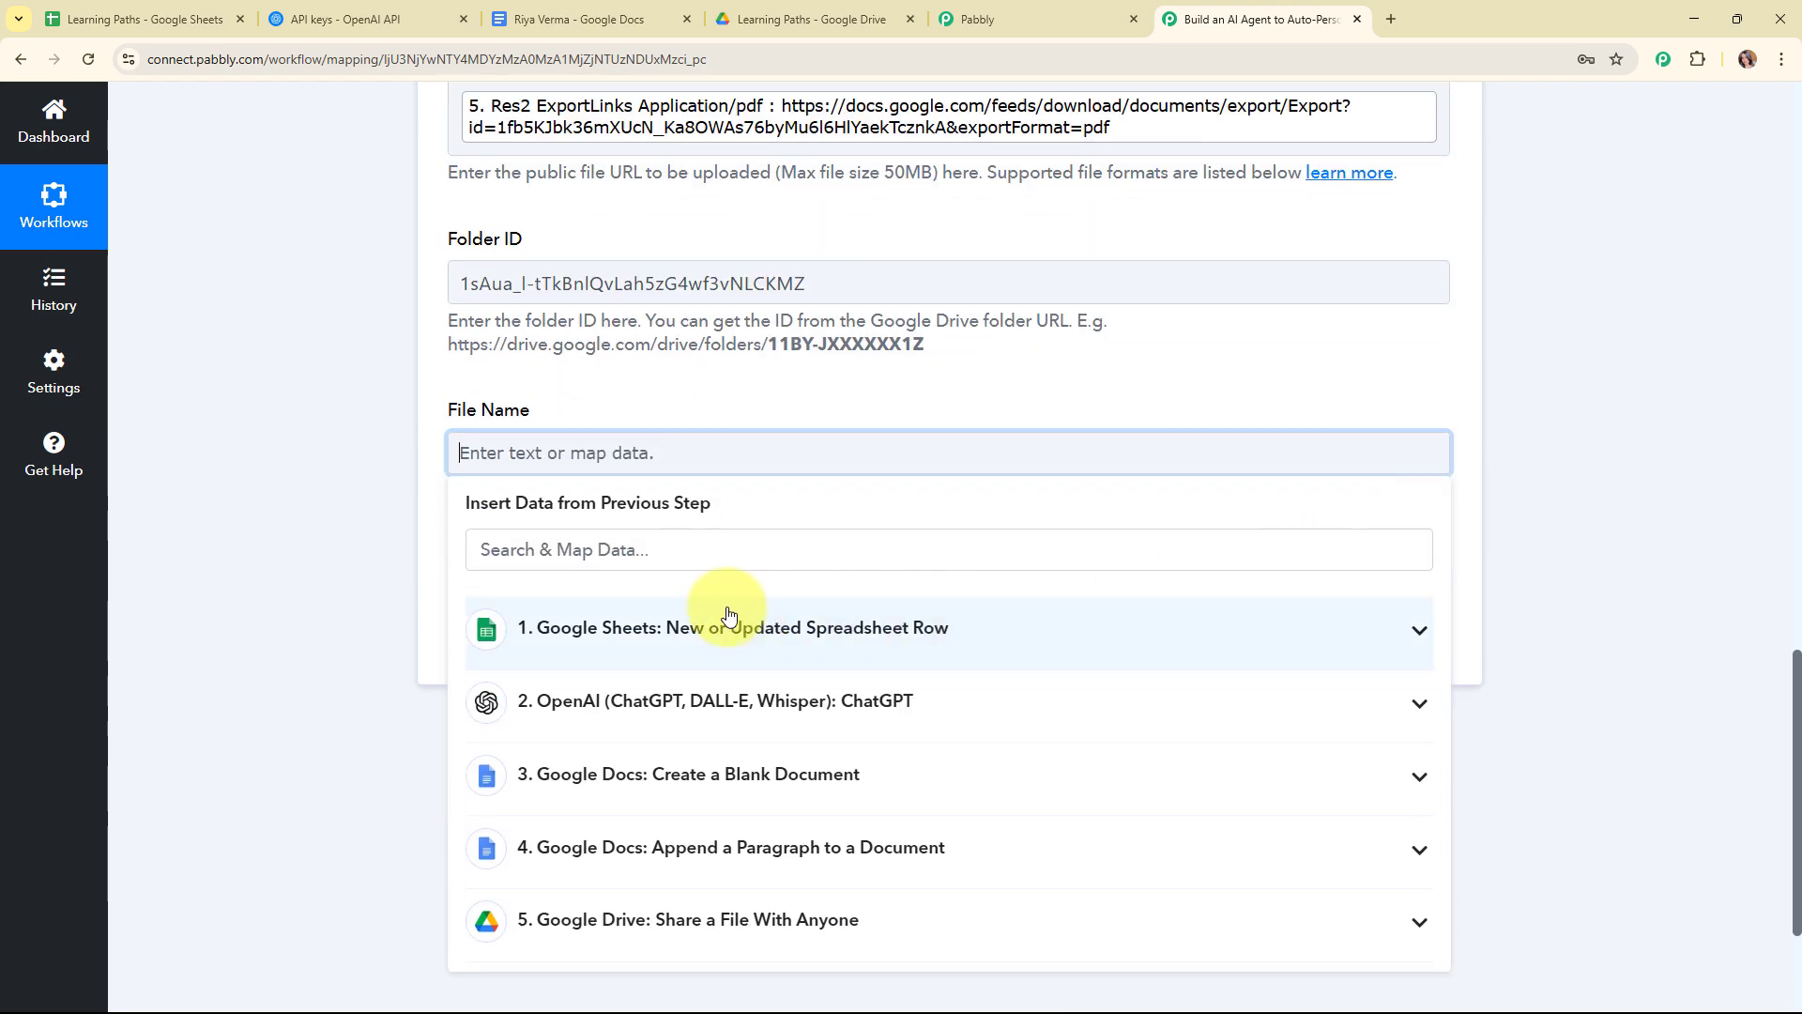
{"action": "left_click", "coordinate": [645, 639]}
{"action": "scroll", "coordinate": [882, 748], "scroll_direction": "down", "scroll_amount": 2}
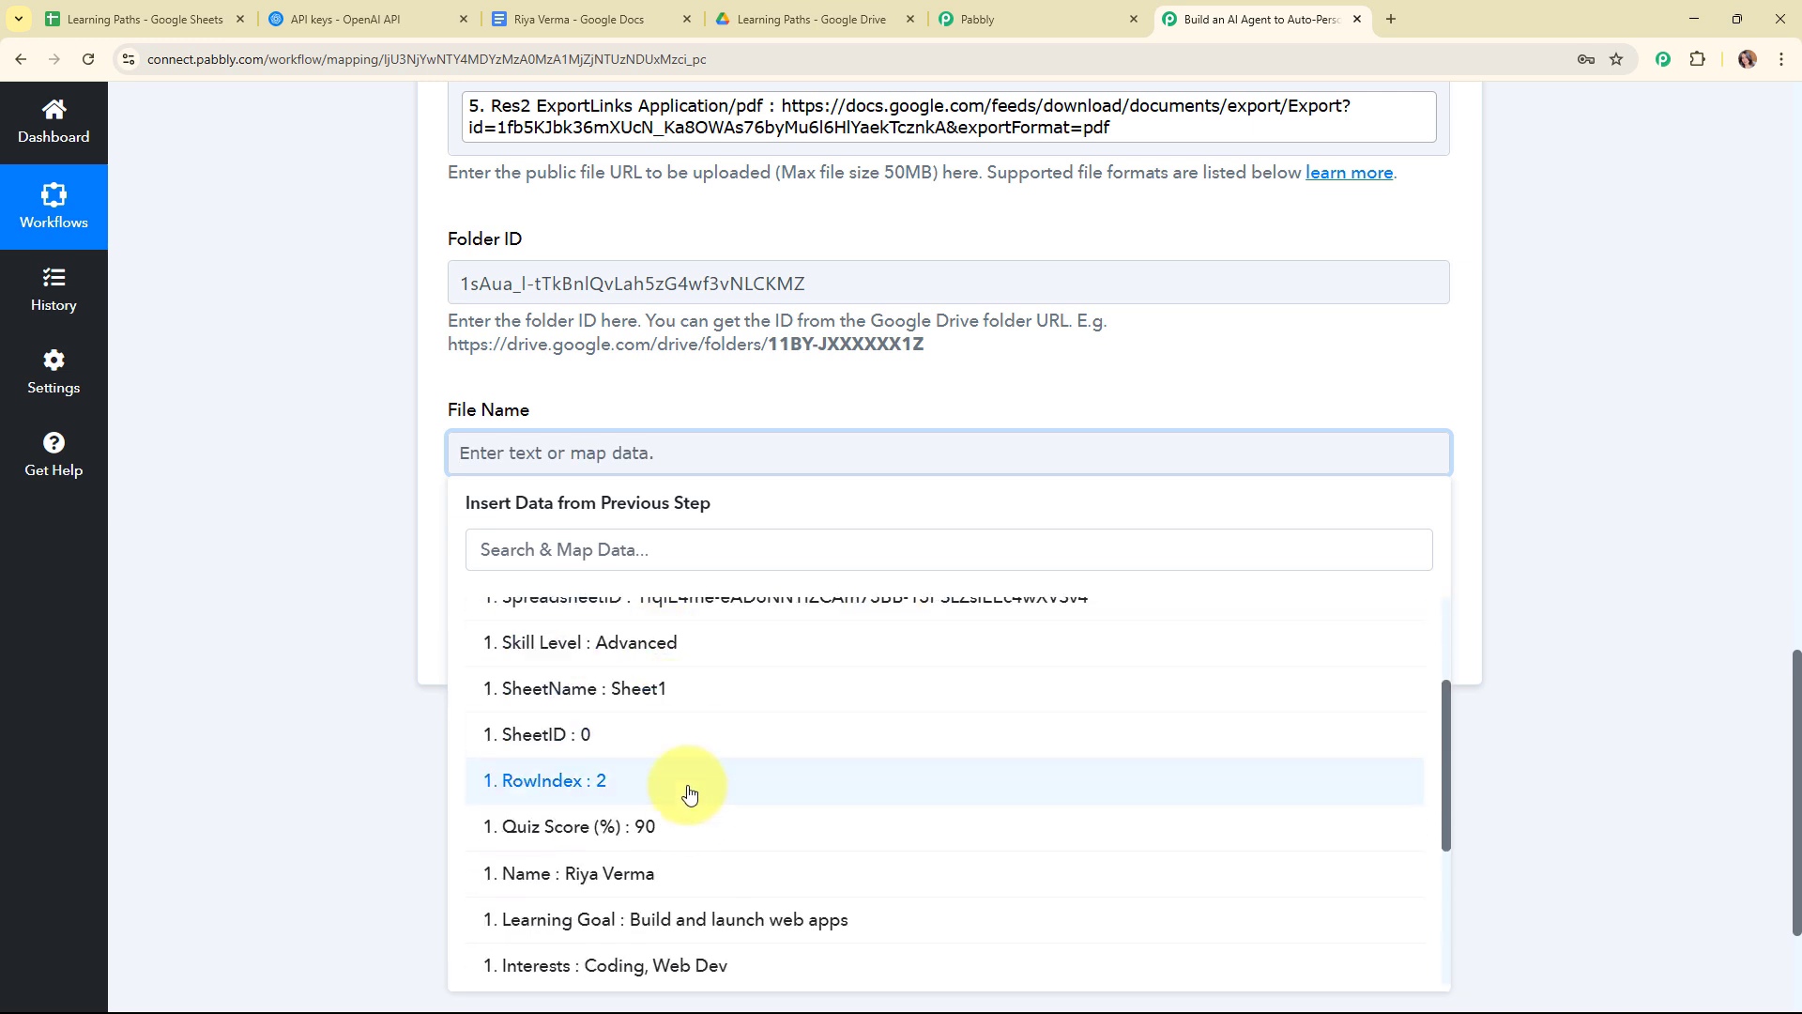
{"action": "left_click", "coordinate": [690, 878]}
{"action": "left_click", "coordinate": [341, 515]}
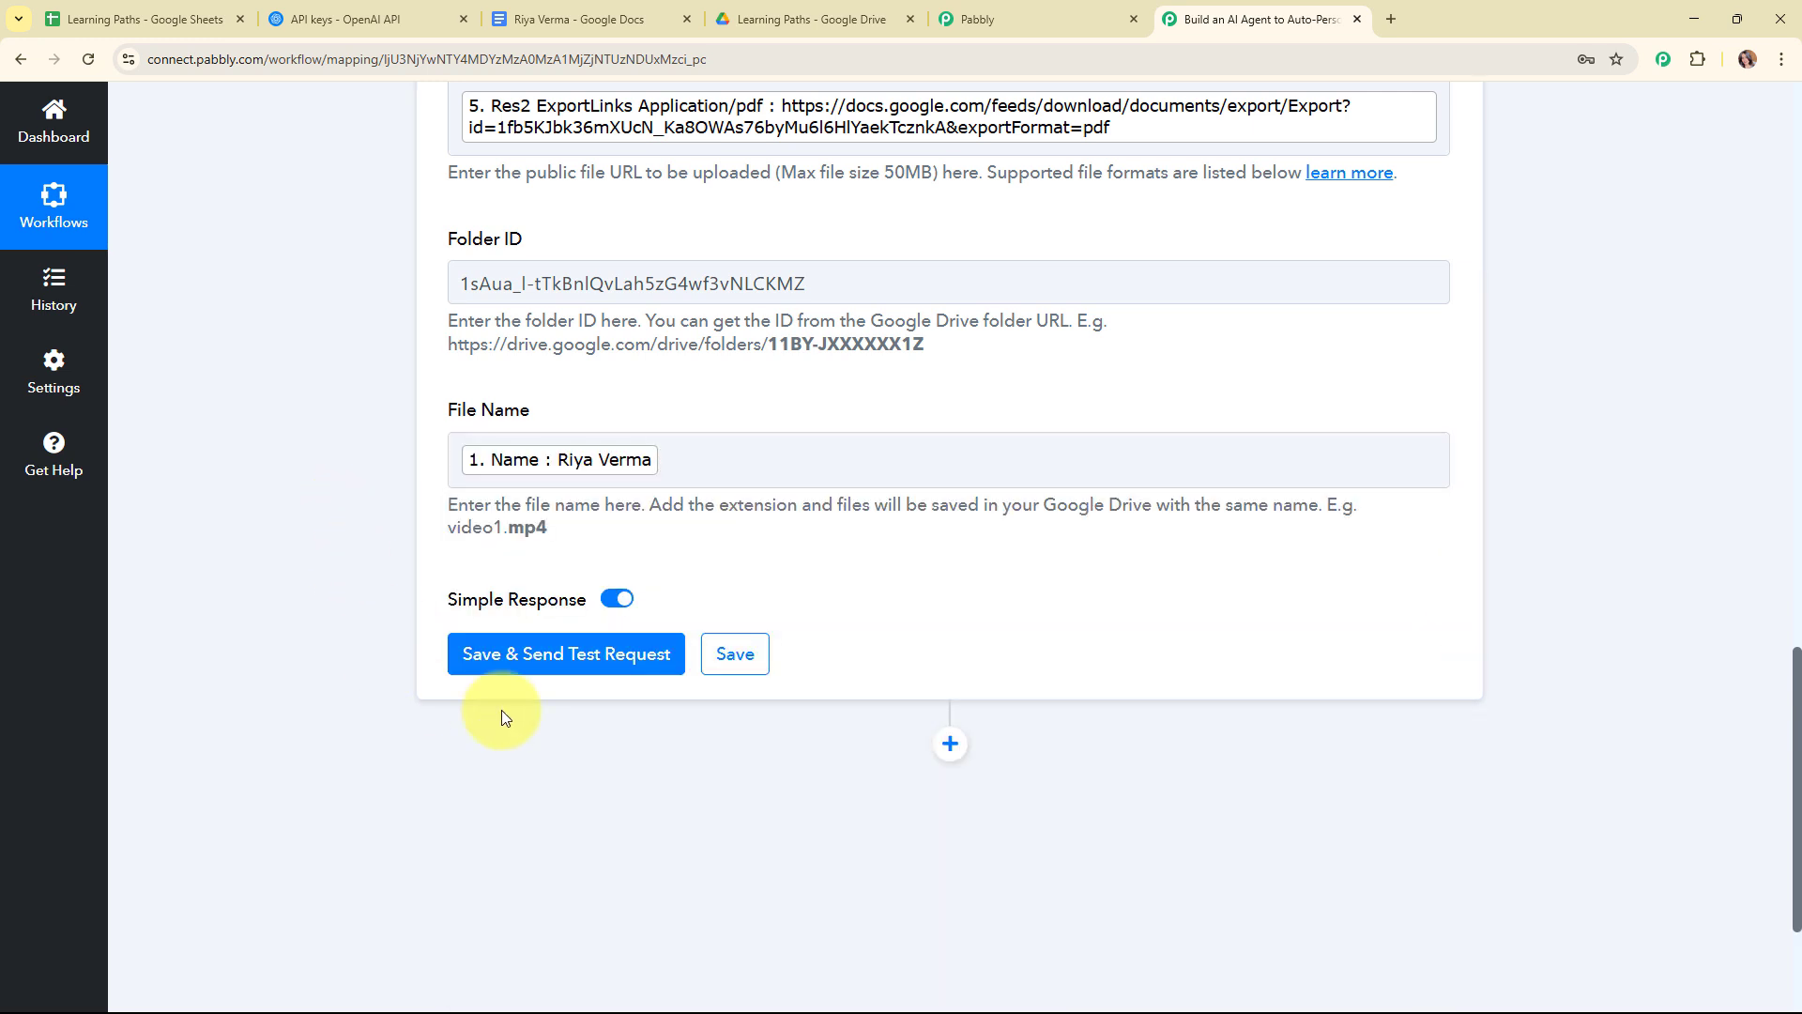
{"action": "left_click", "coordinate": [581, 655]}
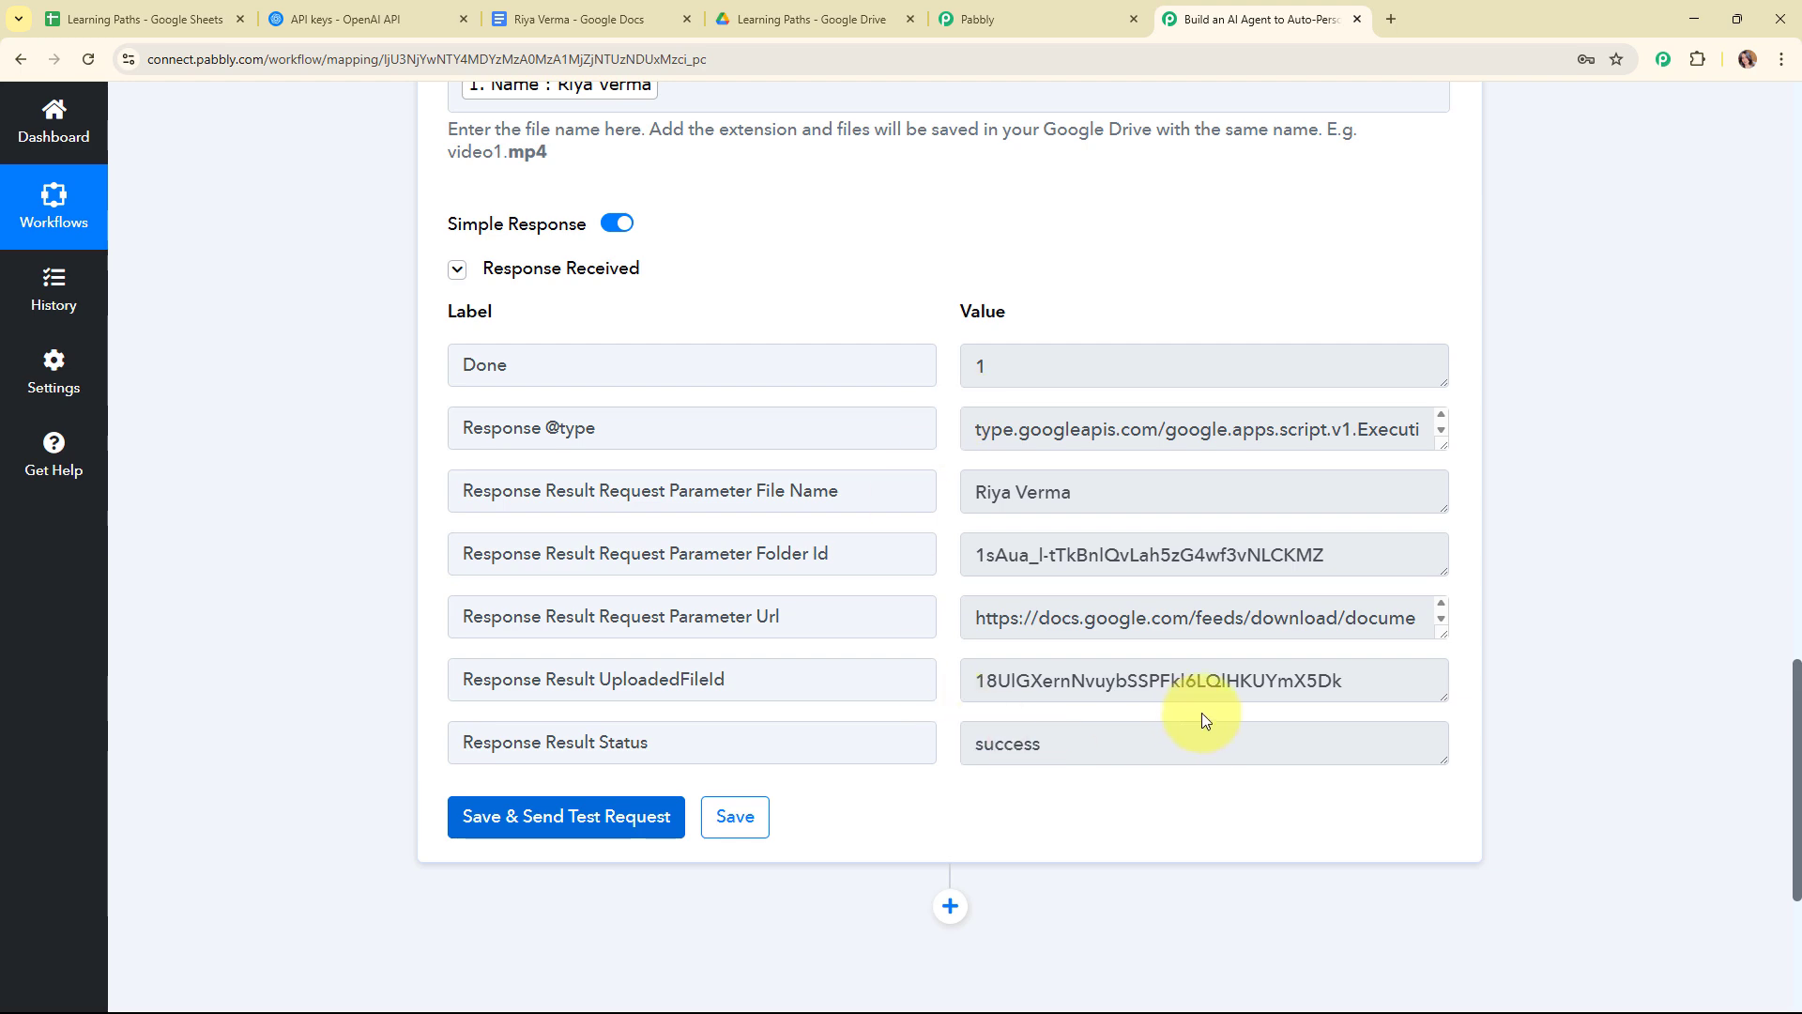
Review the upload action's mapped fields and collapse the Google Drive Upload a File step.
{"action": "scroll", "coordinate": [1566, 695], "scroll_direction": "up", "scroll_amount": 3}
{"action": "scroll", "coordinate": [1566, 695], "scroll_direction": "up", "scroll_amount": 5}
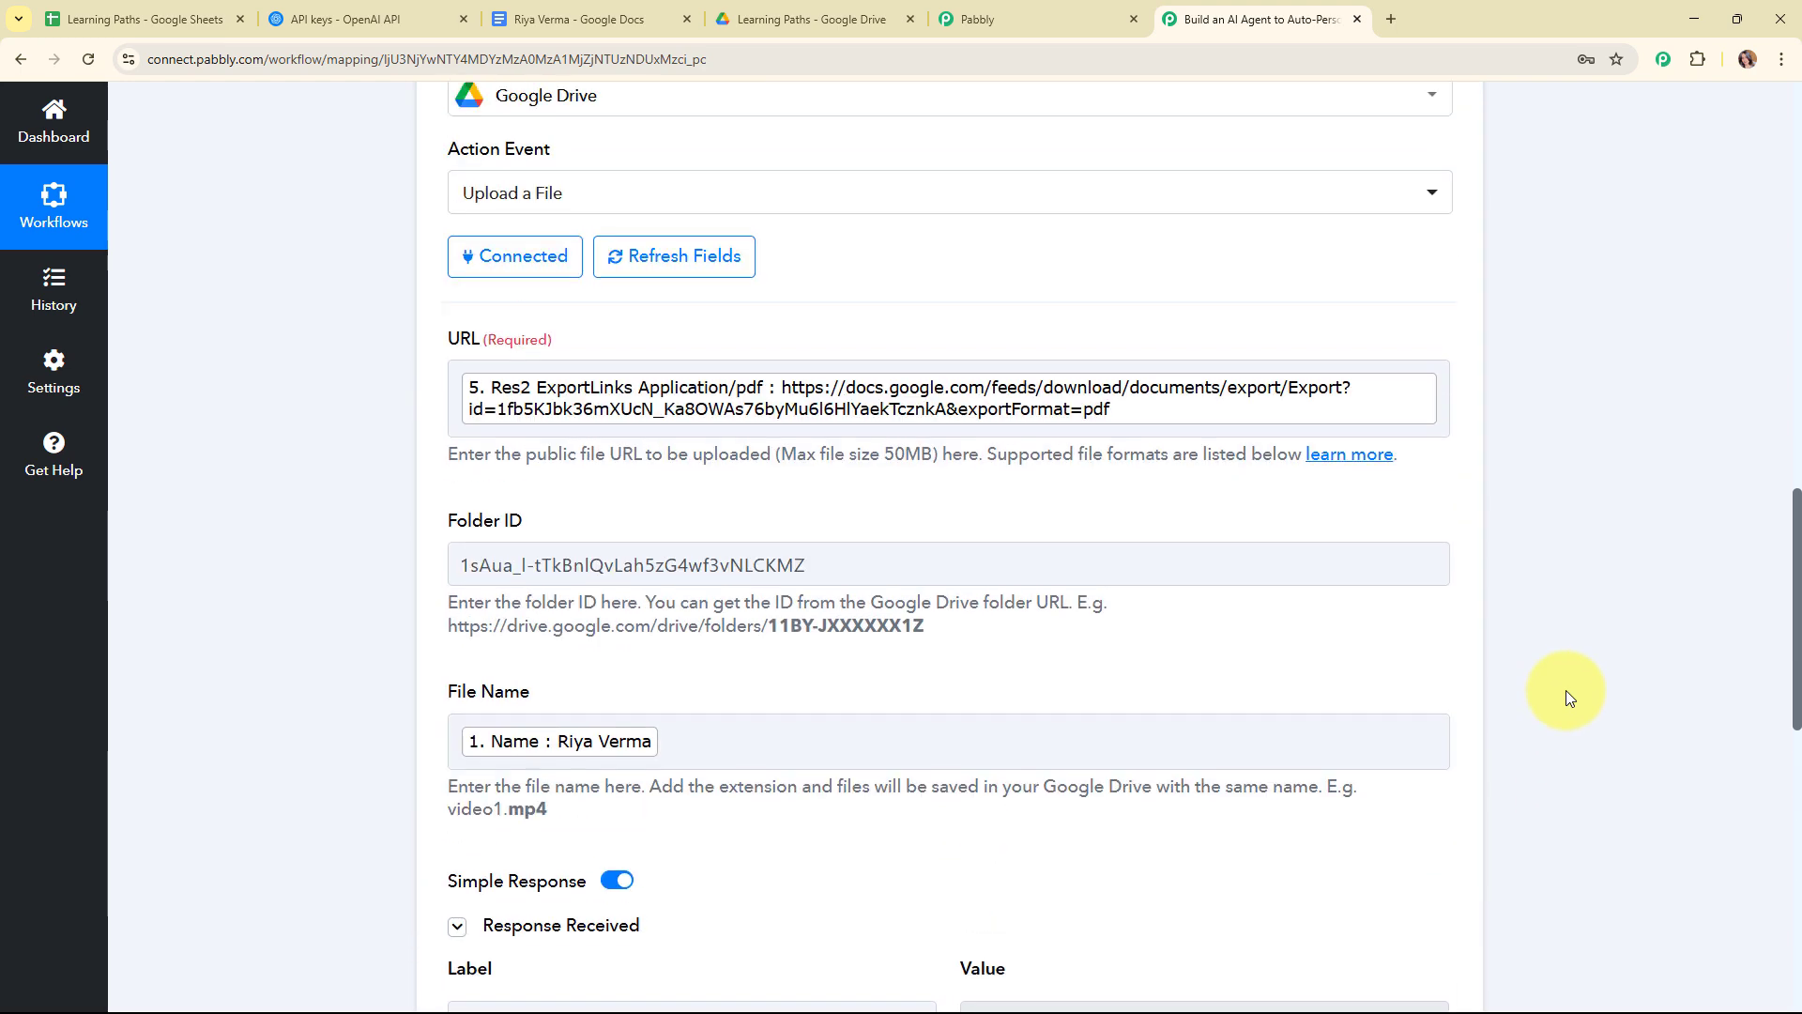
{"action": "left_click", "coordinate": [1445, 239]}
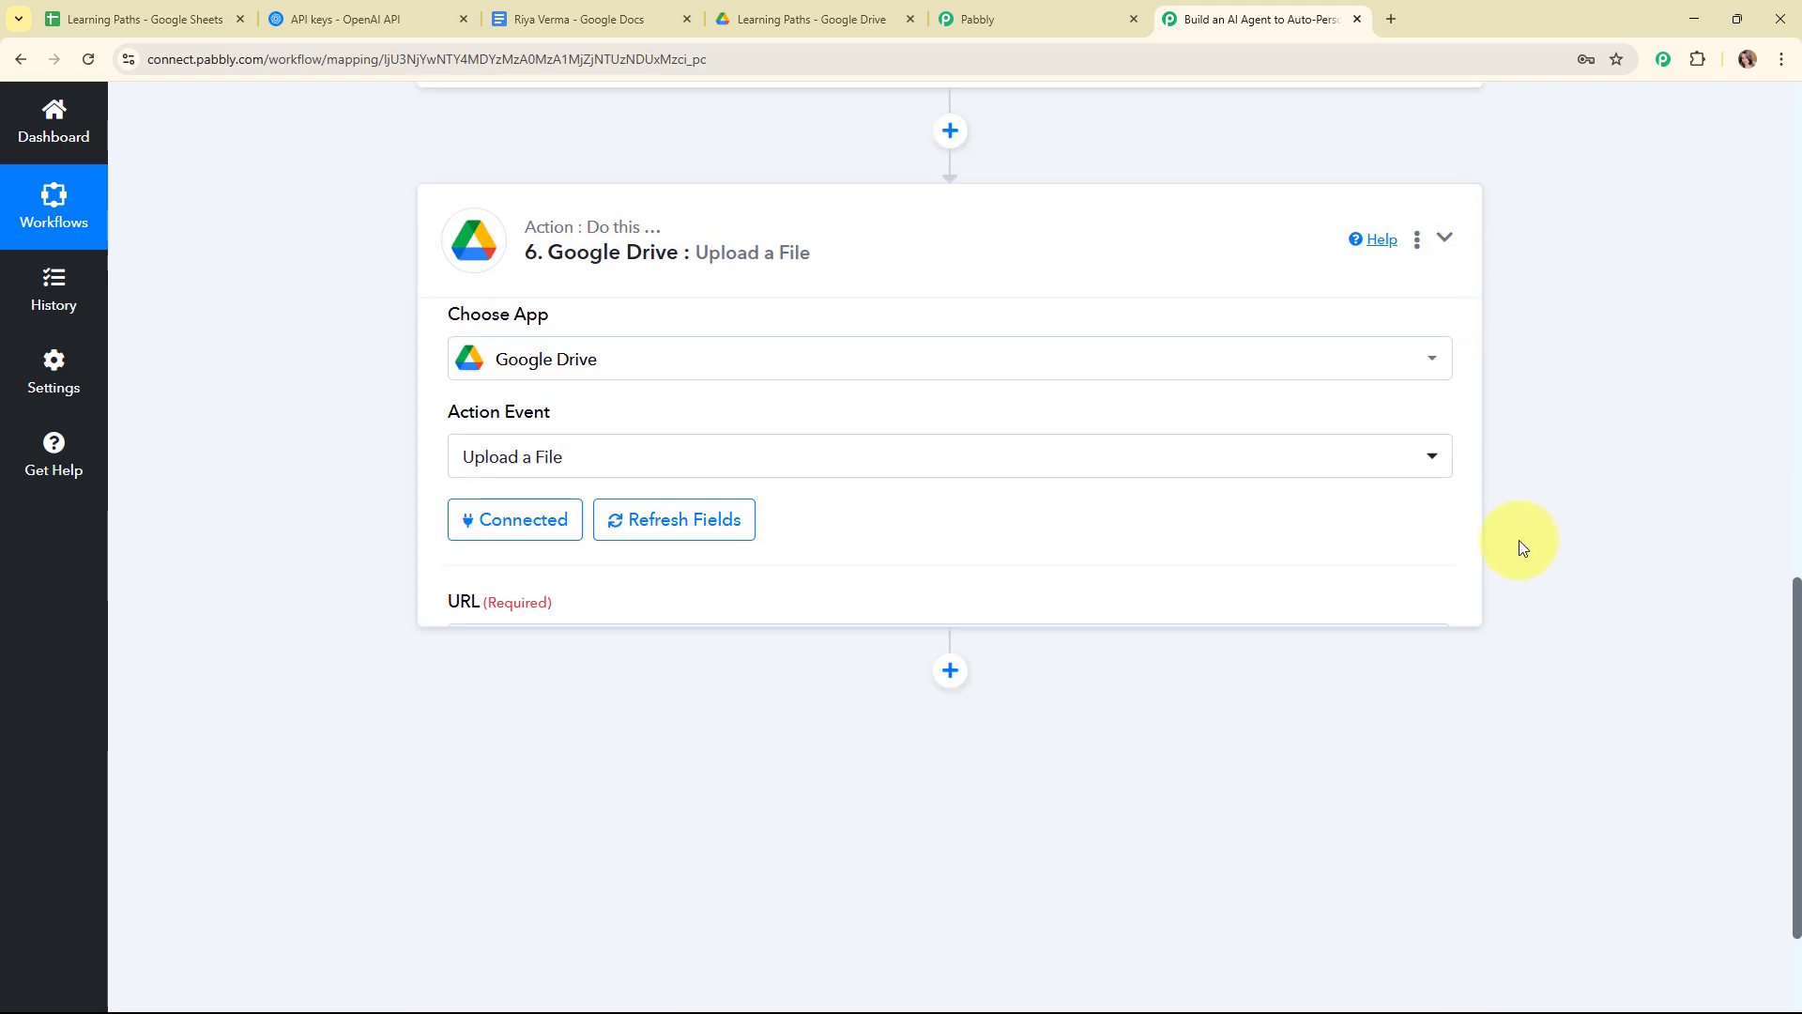
{"action": "scroll", "coordinate": [1519, 601], "scroll_direction": "up", "scroll_amount": 5}
{"action": "scroll", "coordinate": [1519, 615], "scroll_direction": "up", "scroll_amount": 5}
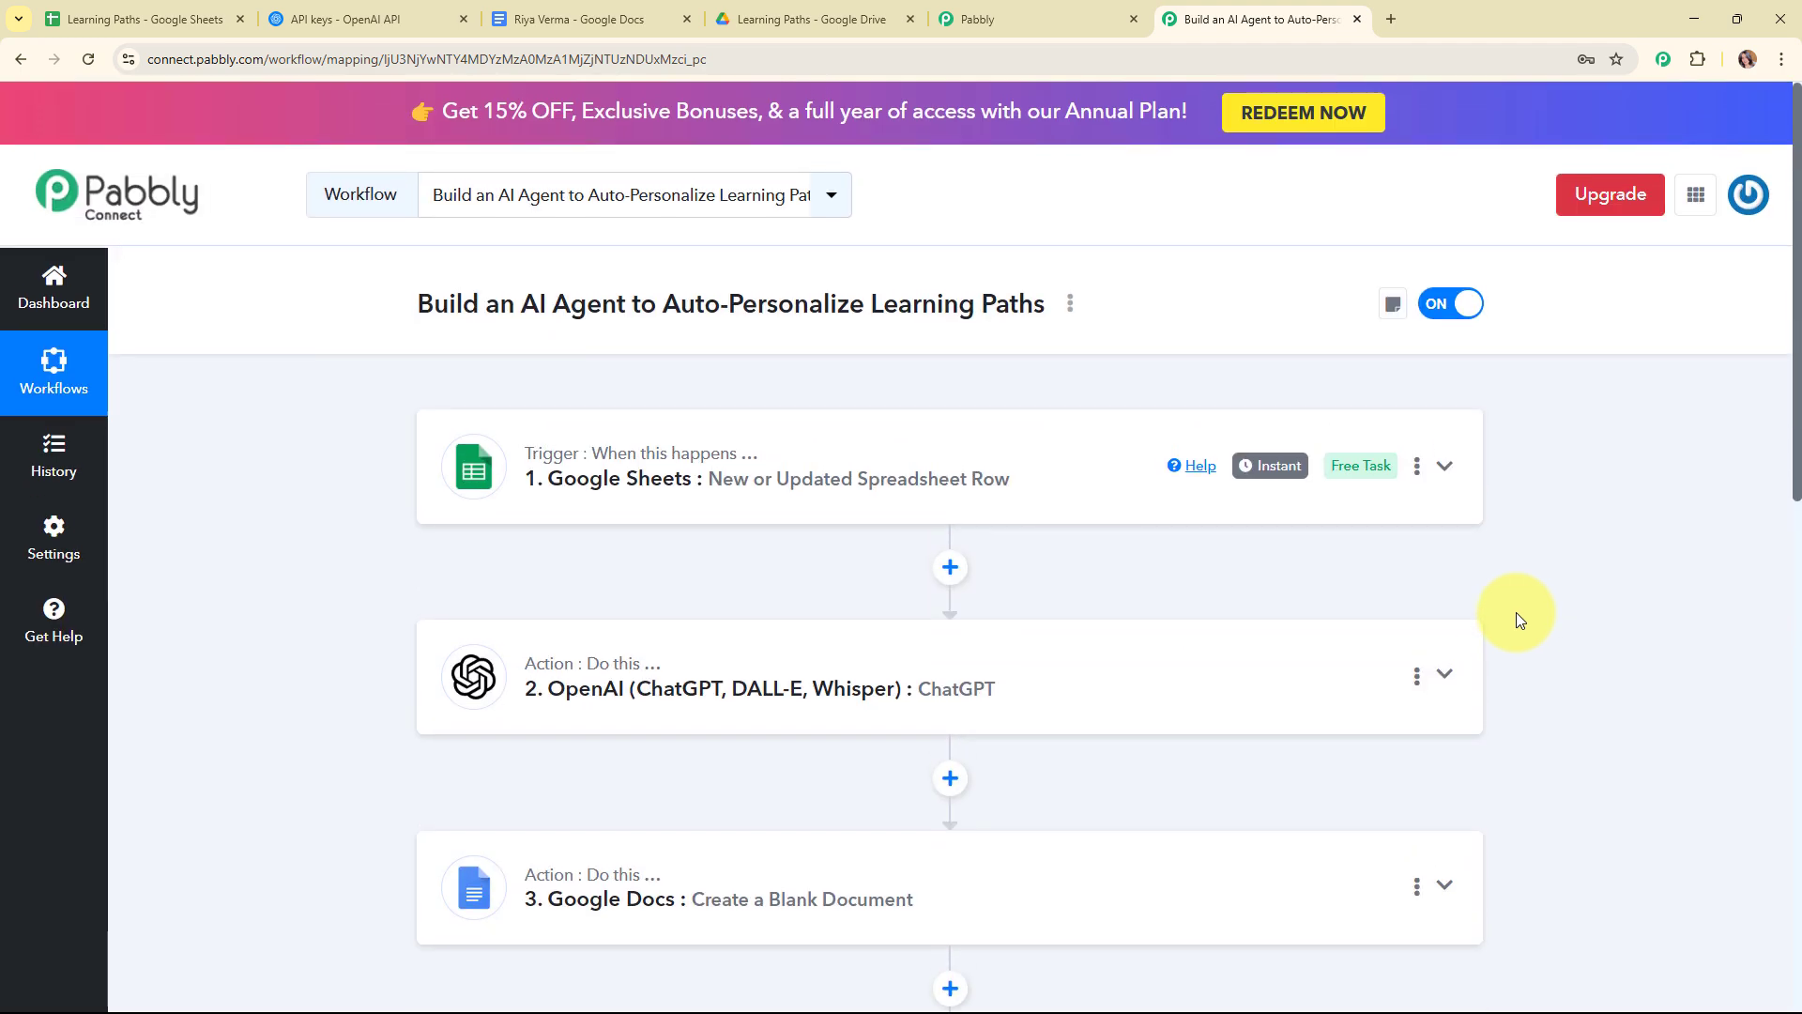
Switch to Google Drive, open the newly uploaded learner PDF in the Learning Paths folder, and read through its learning path modules.
{"action": "left_click", "coordinate": [829, 5]}
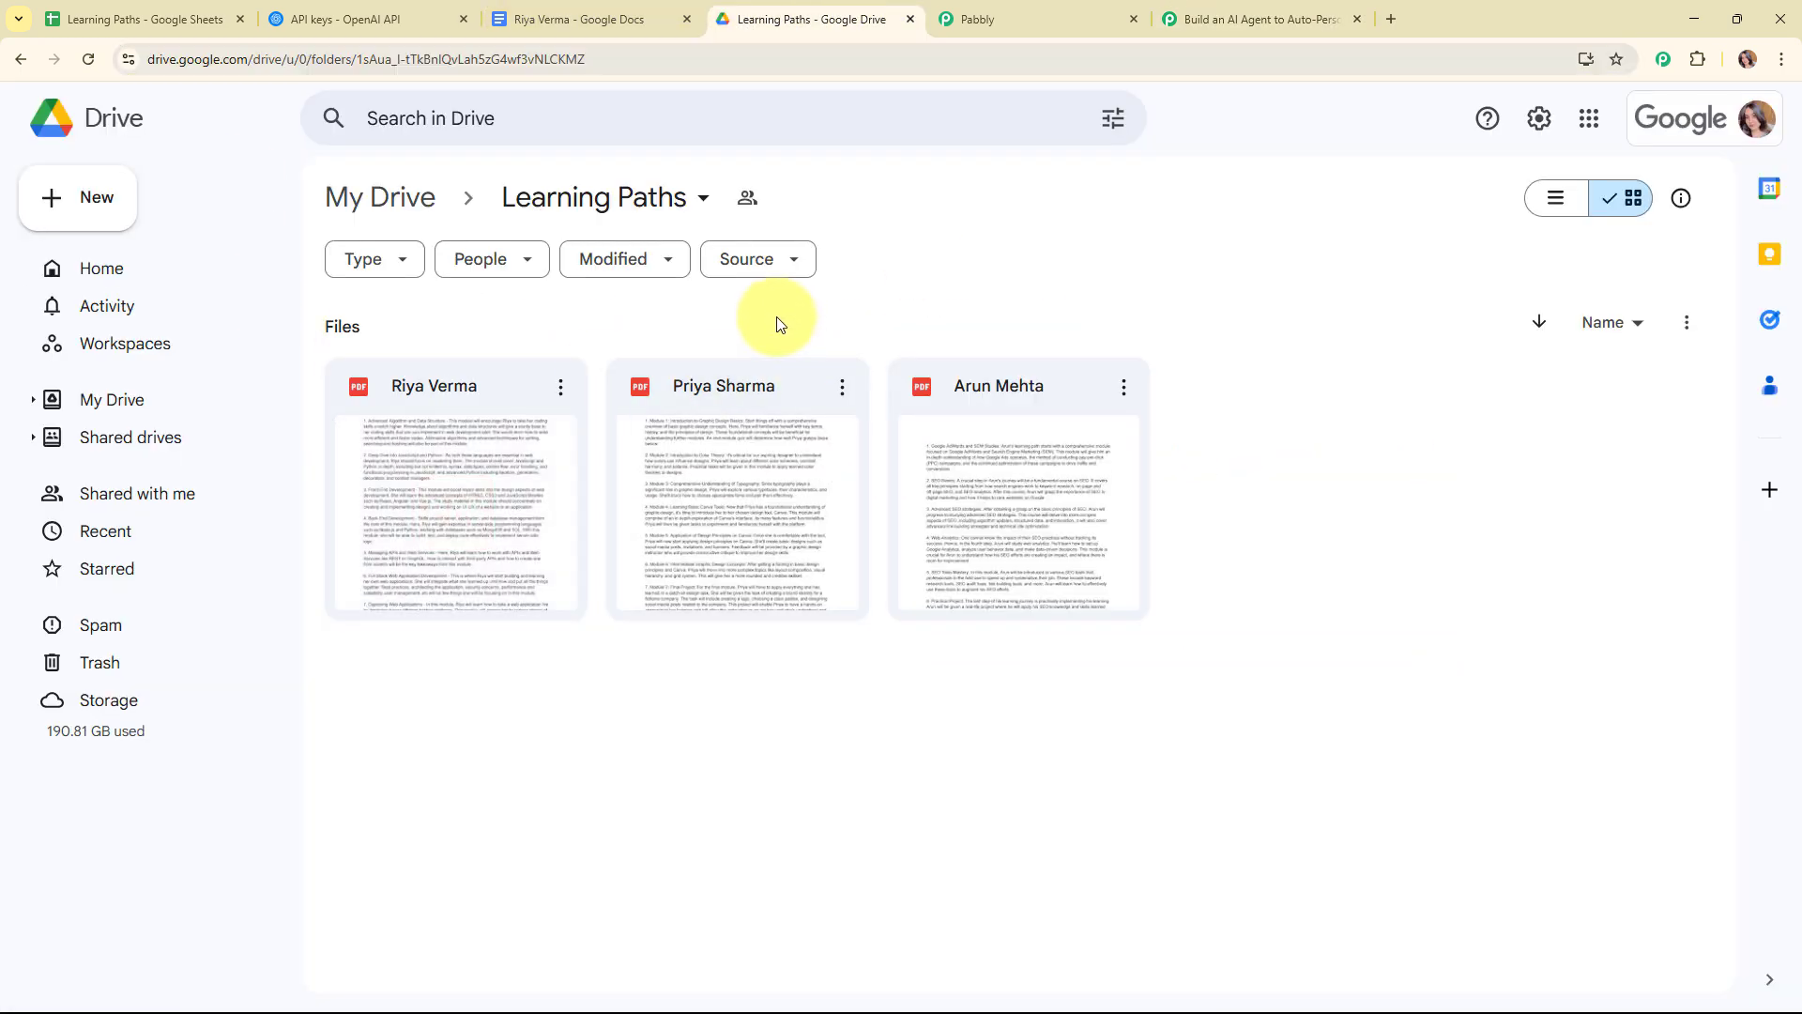
{"action": "double_click", "coordinate": [447, 393]}
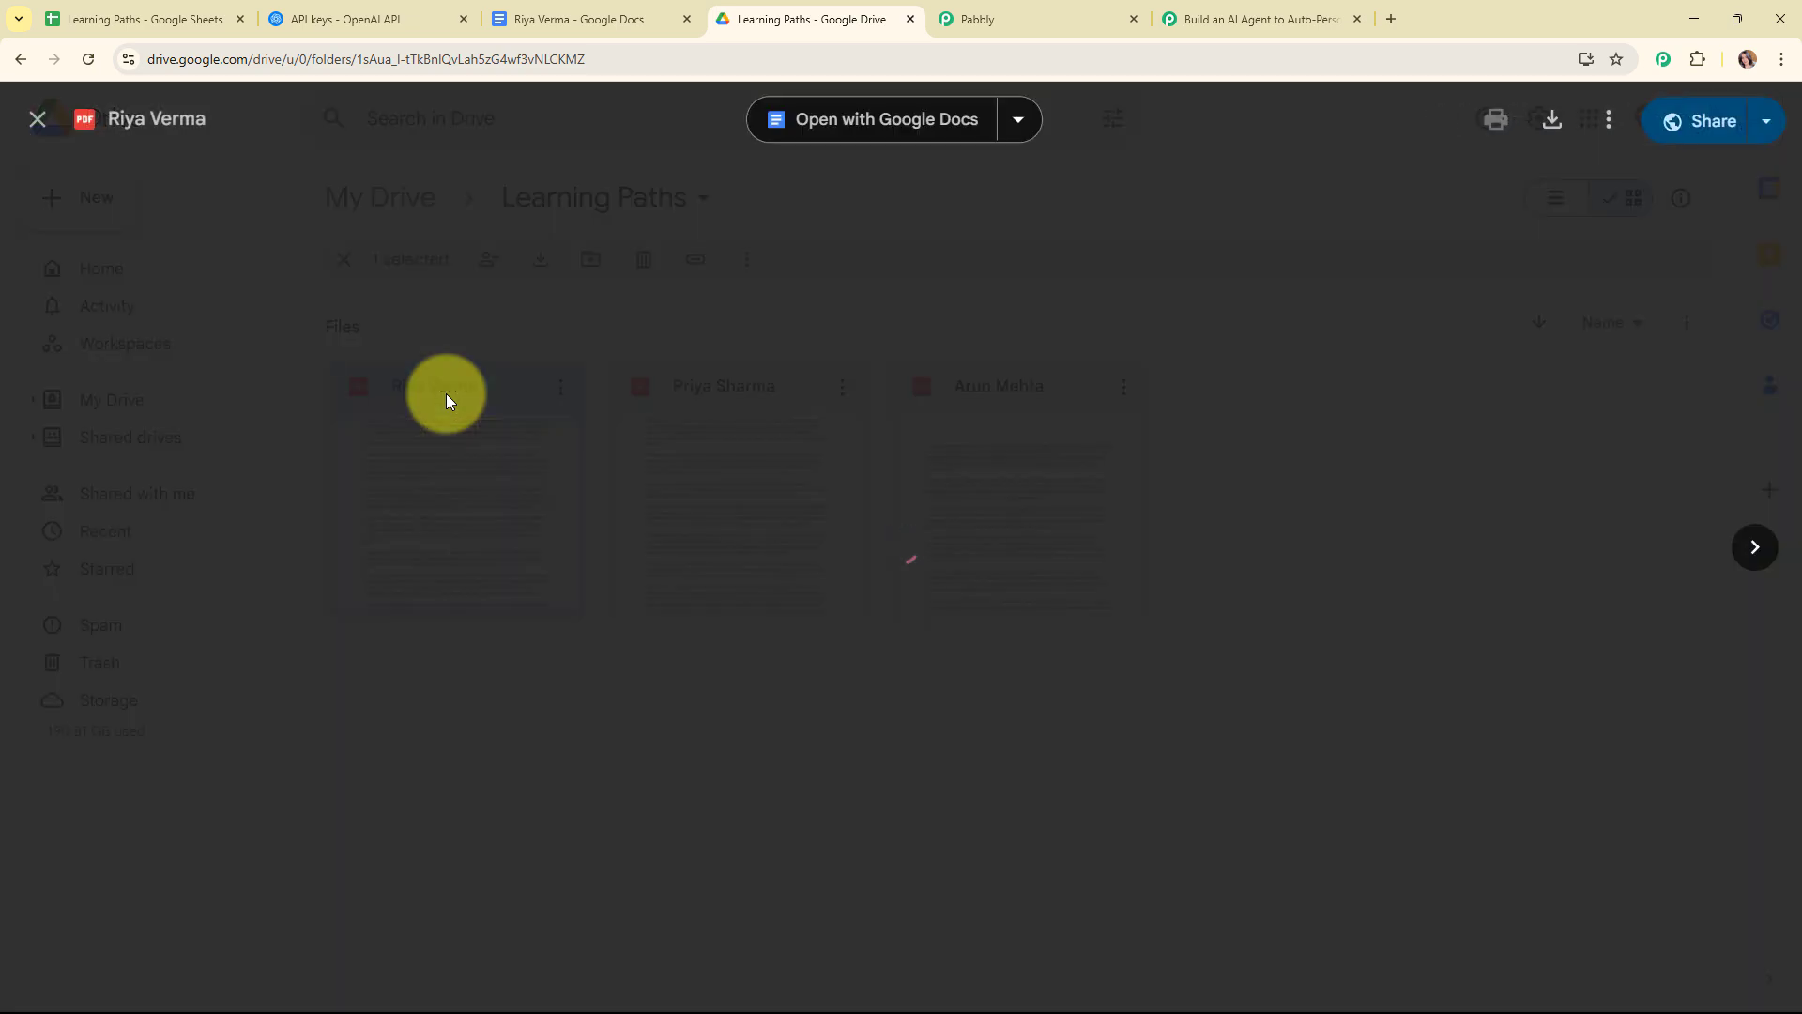
{"action": "scroll", "coordinate": [906, 599], "scroll_direction": "down", "scroll_amount": 6}
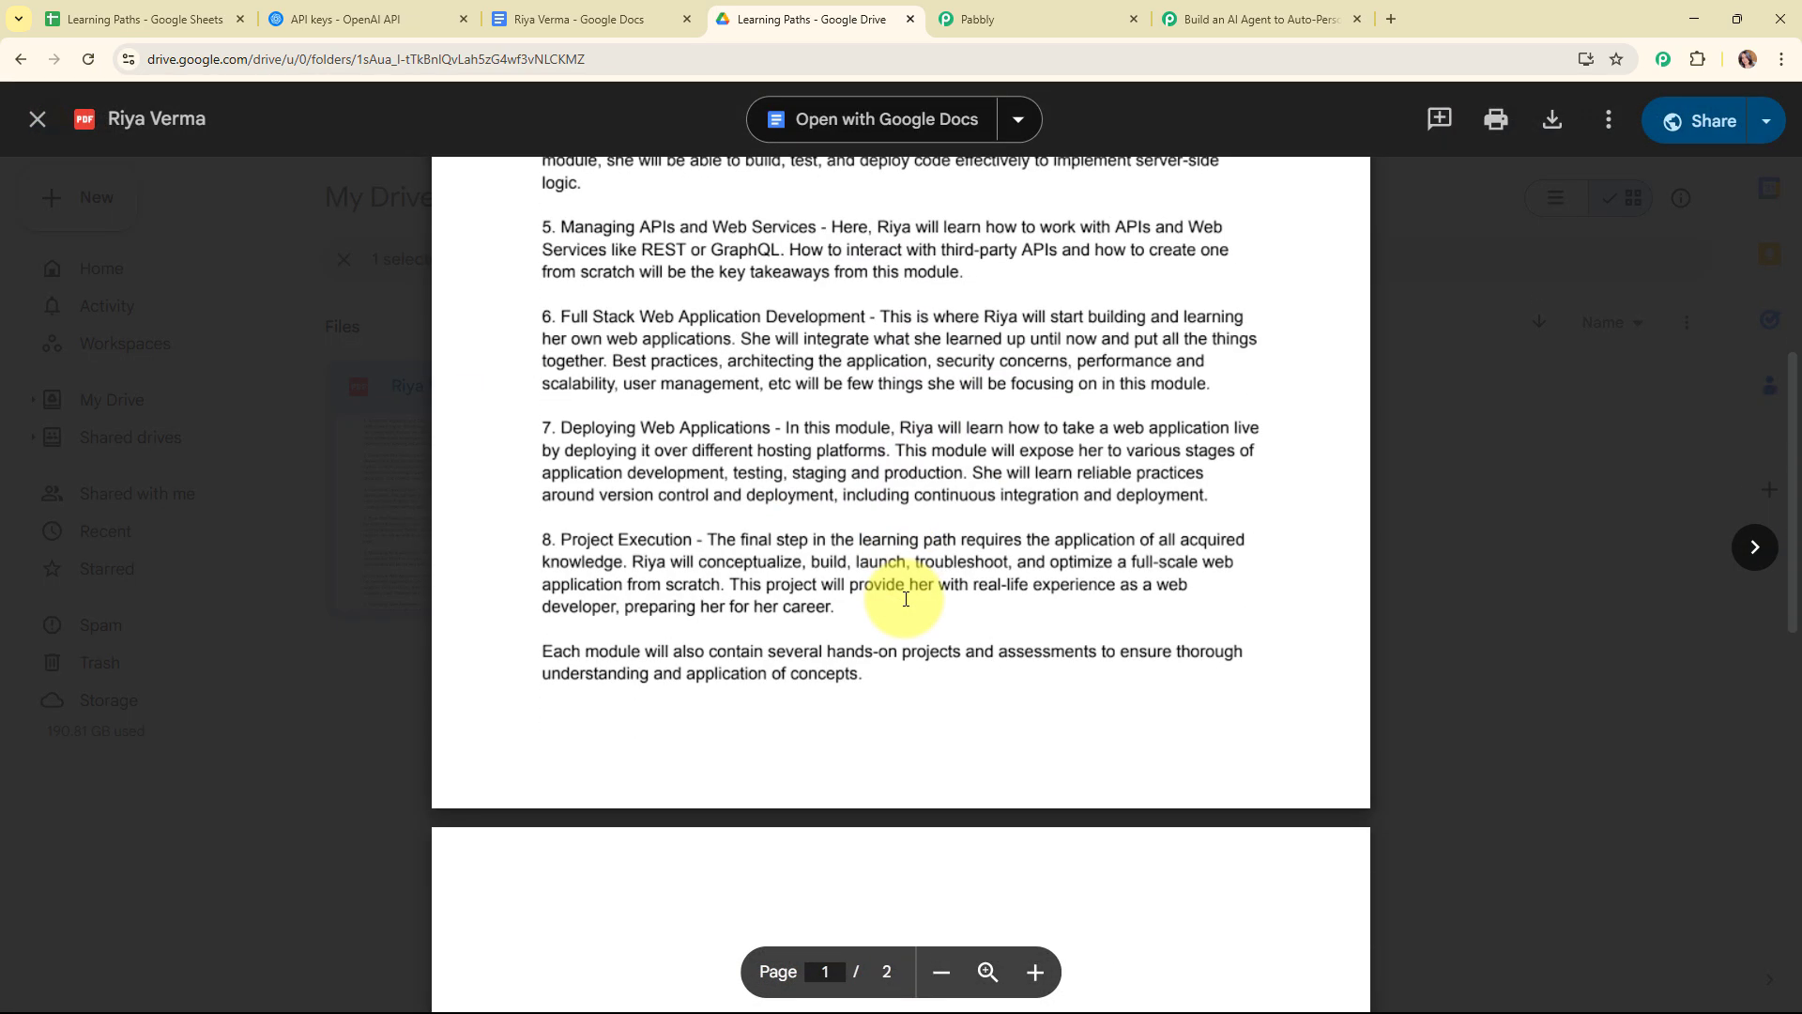
{"action": "scroll", "coordinate": [906, 598], "scroll_direction": "down", "scroll_amount": 3}
{"action": "scroll", "coordinate": [901, 615], "scroll_direction": "up", "scroll_amount": 9}
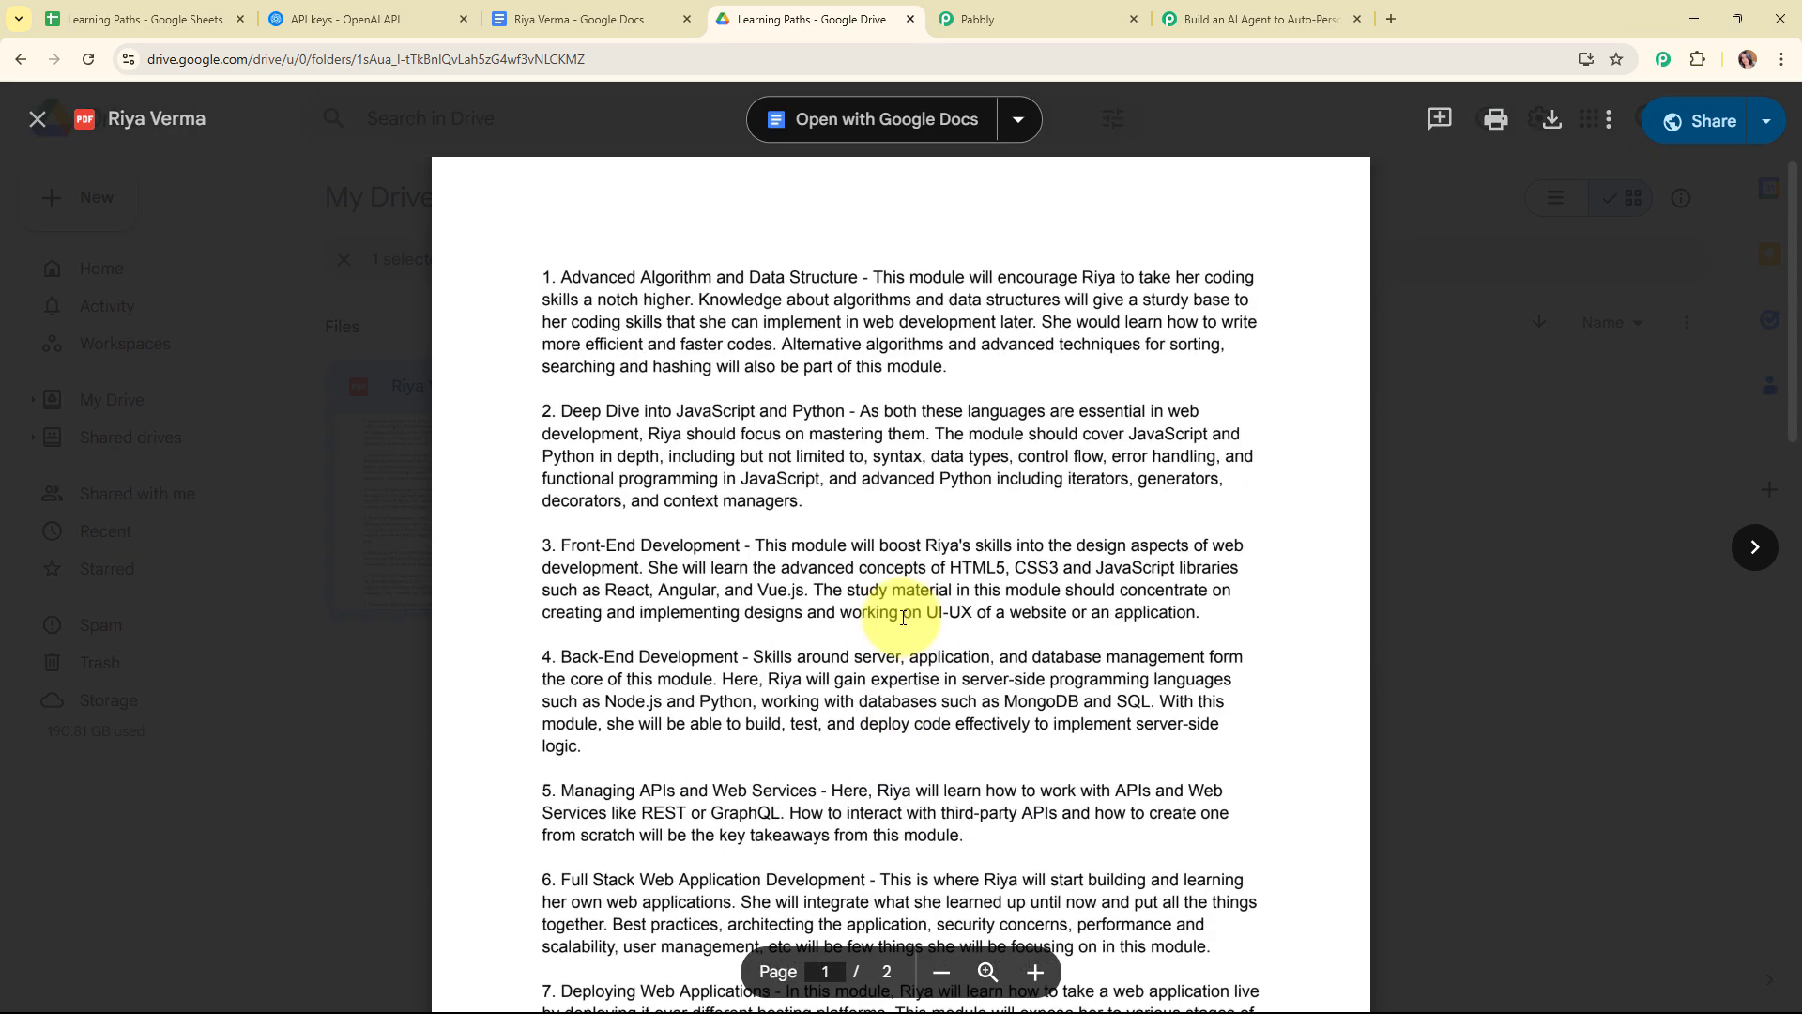
Return to the Pabbly Connect workflow and review its title and the sequence from the Google Sheets trigger to the Google Drive upload.
{"action": "left_click", "coordinate": [1282, 13]}
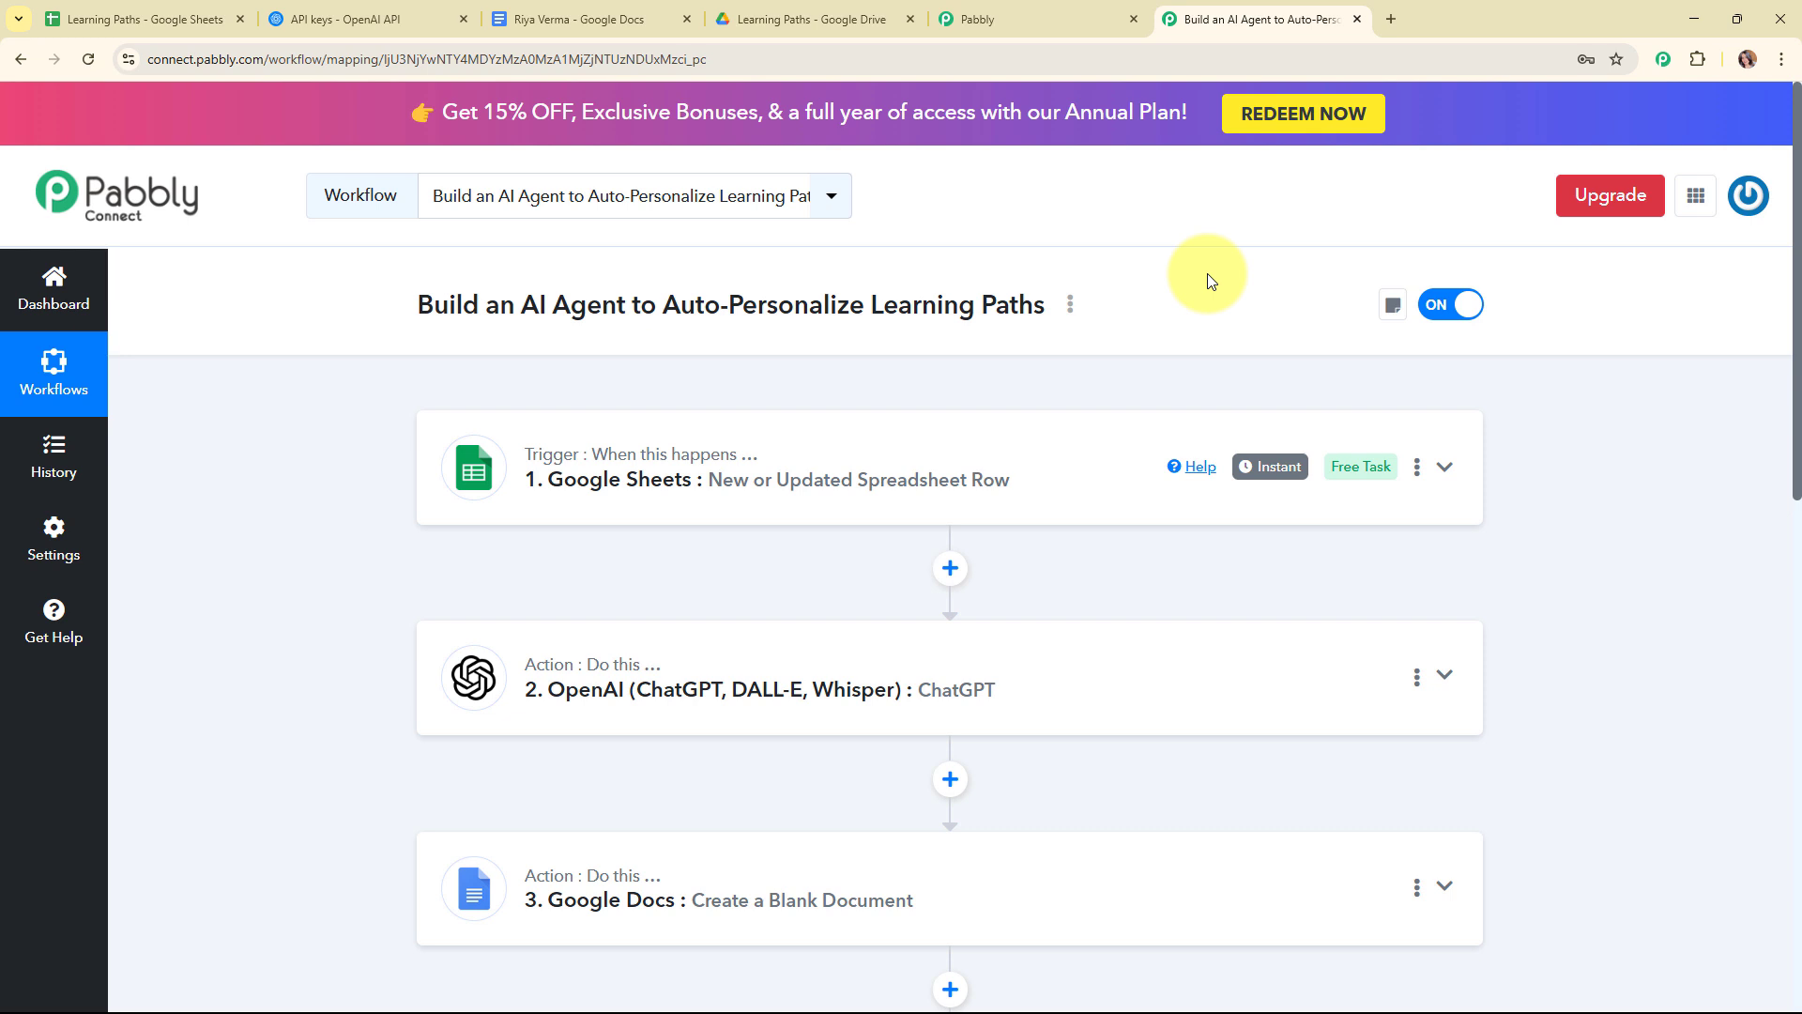
{"action": "scroll", "coordinate": [1207, 273], "scroll_direction": "down", "scroll_amount": 3}
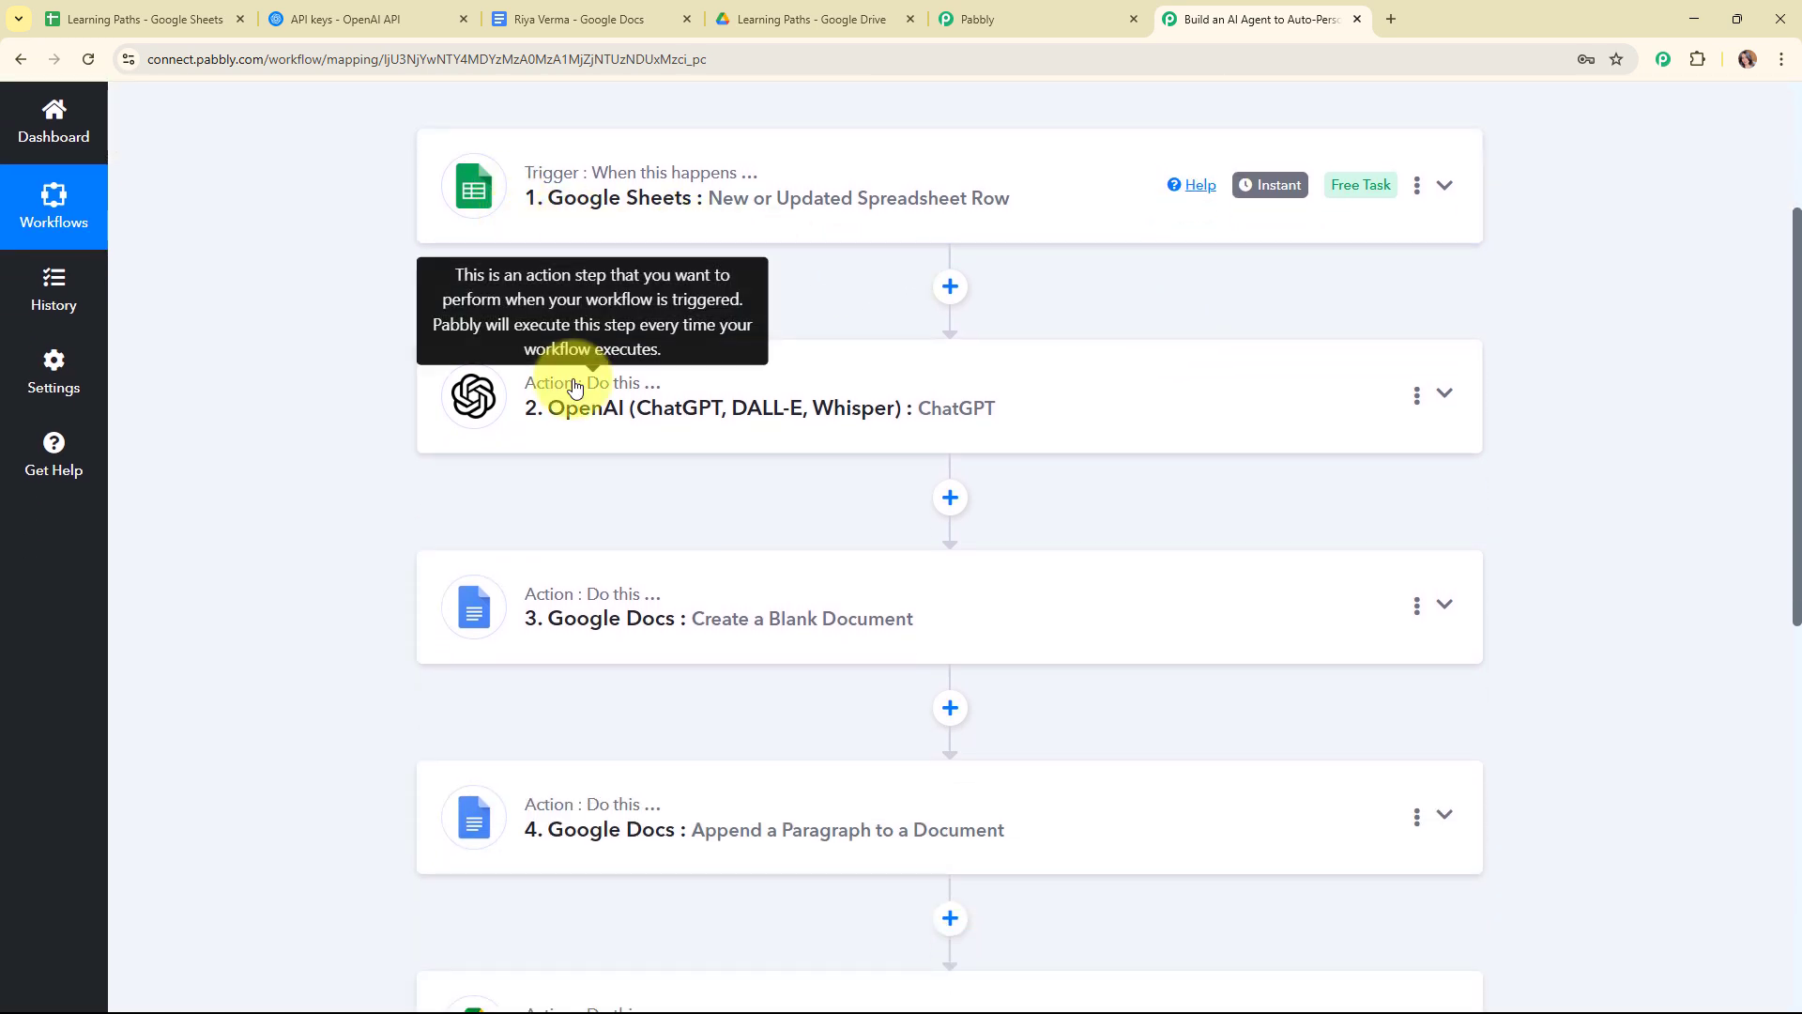
{"action": "scroll", "coordinate": [582, 427], "scroll_direction": "down", "scroll_amount": 3}
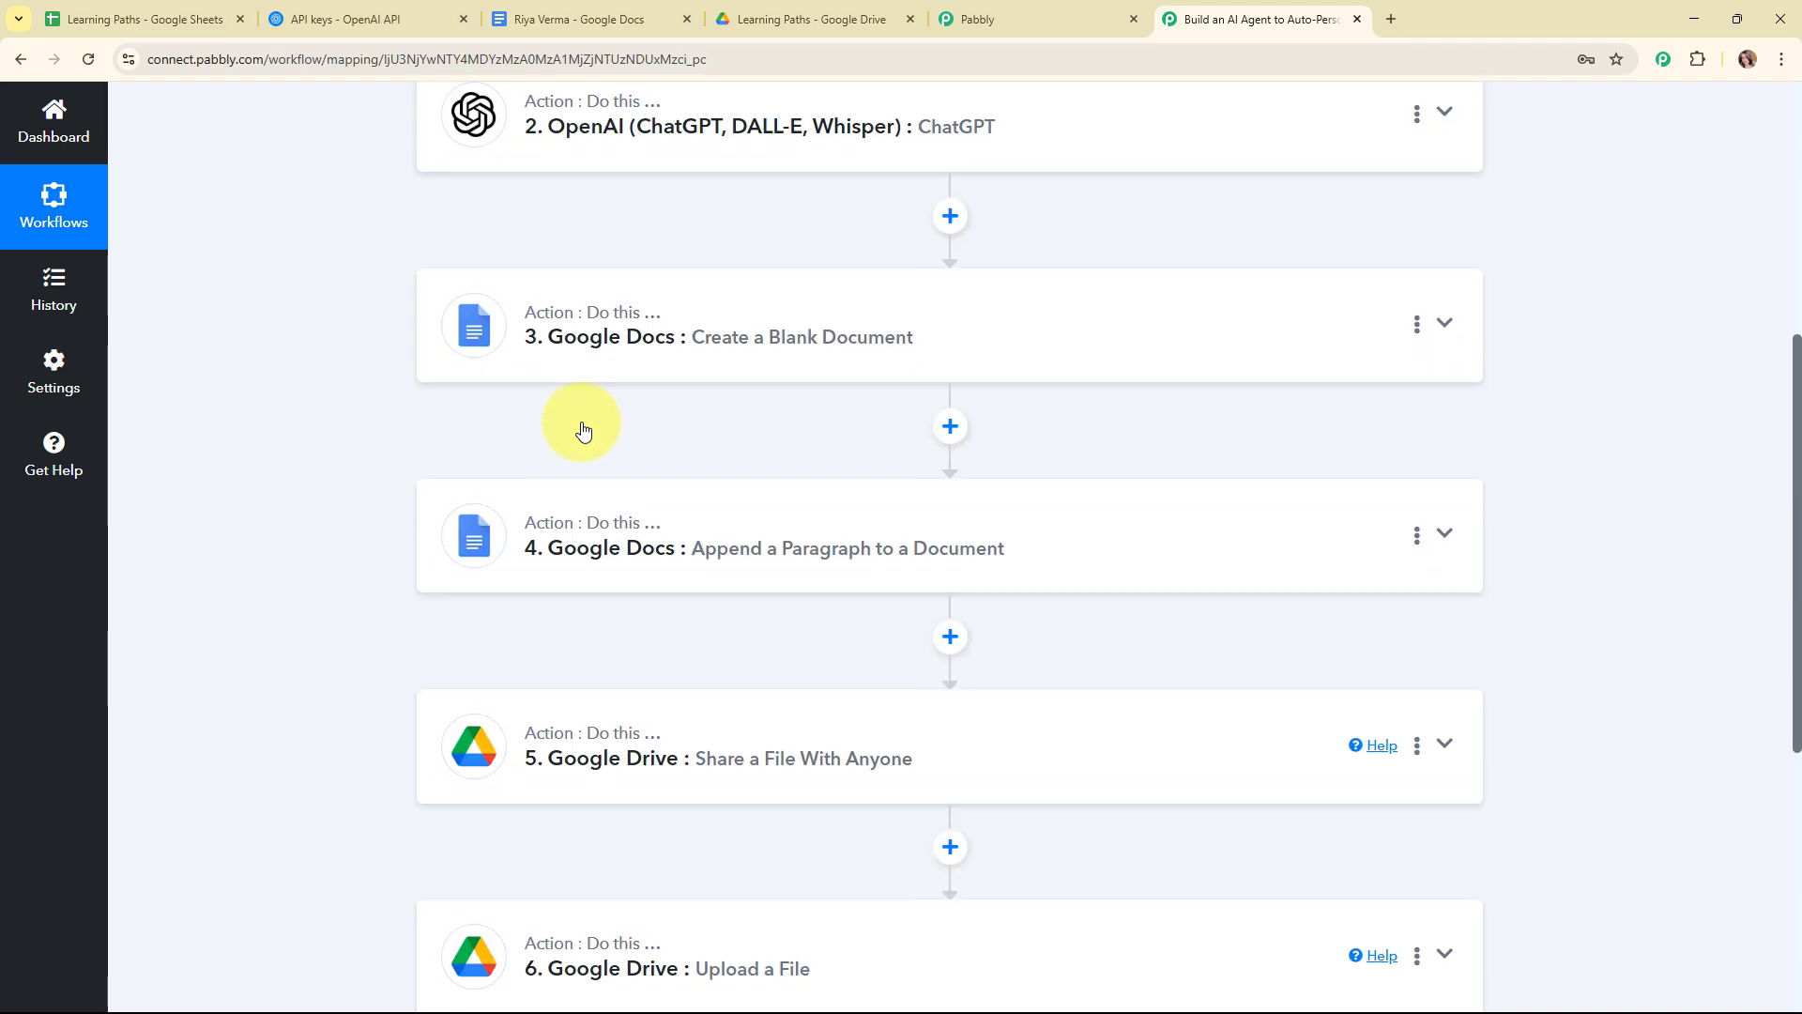
{"action": "scroll", "coordinate": [601, 517], "scroll_direction": "down", "scroll_amount": 3}
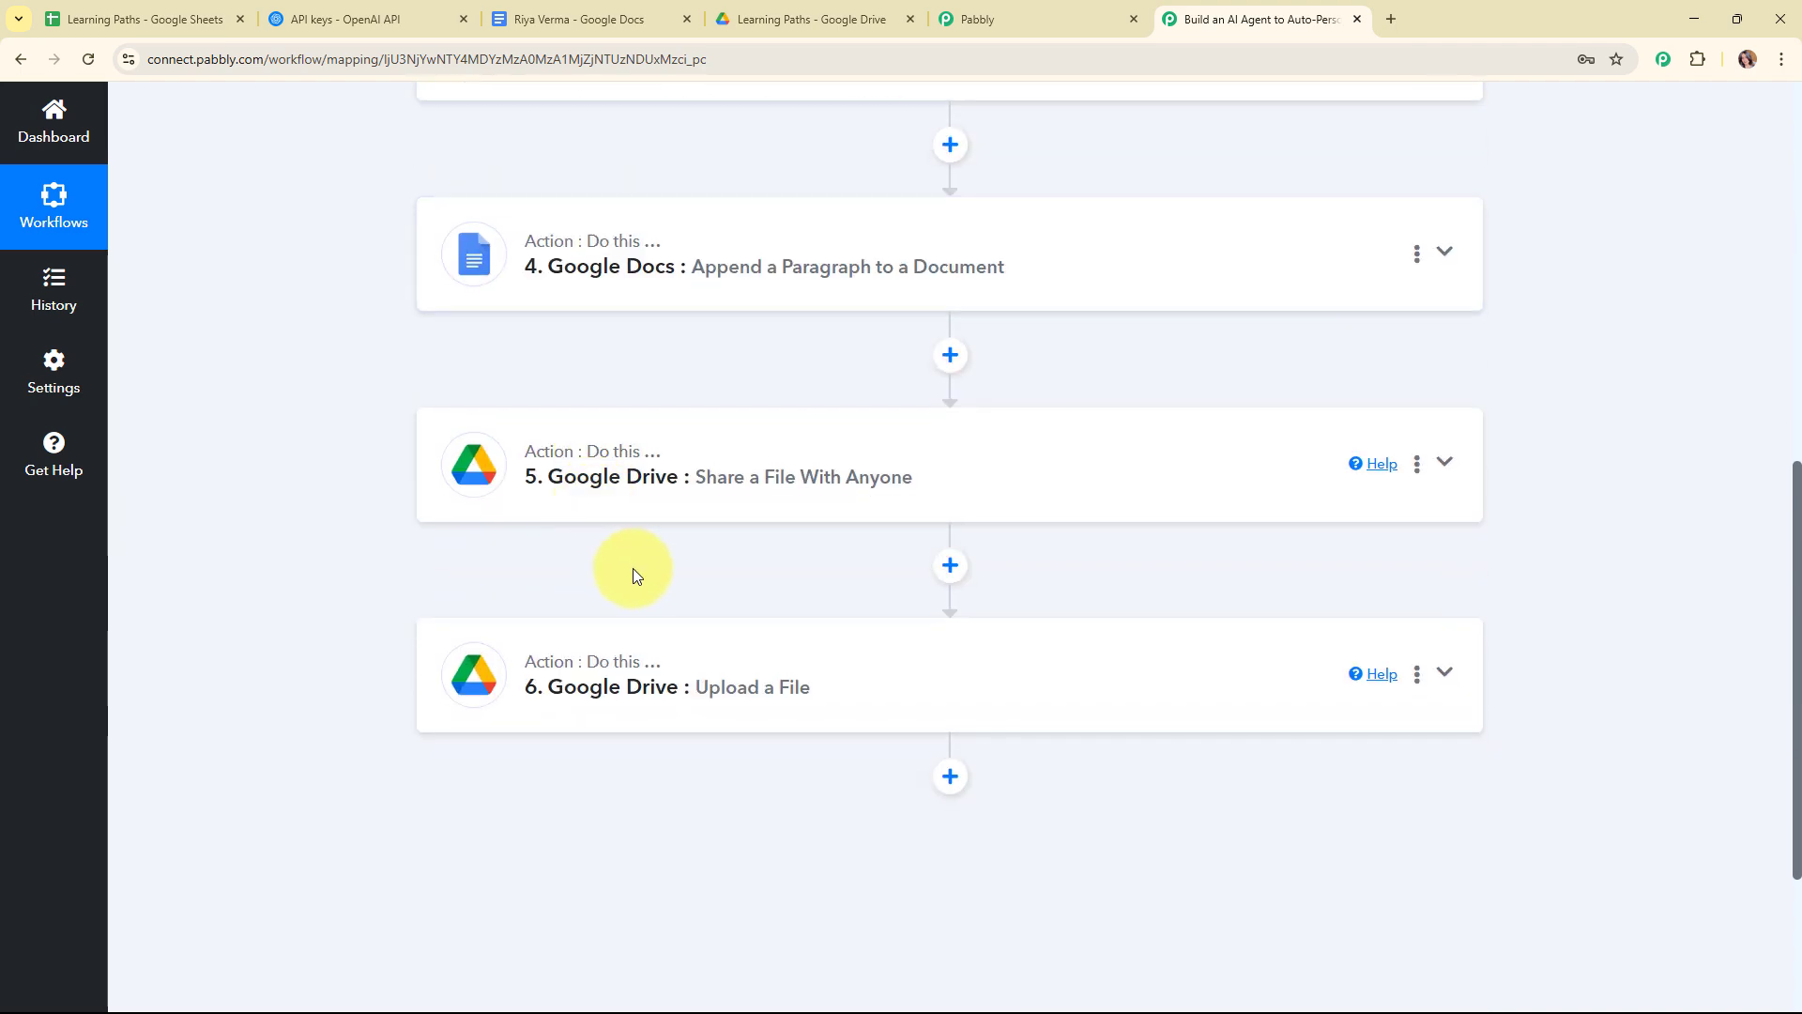
{"action": "scroll", "coordinate": [632, 567], "scroll_direction": "up", "scroll_amount": 6}
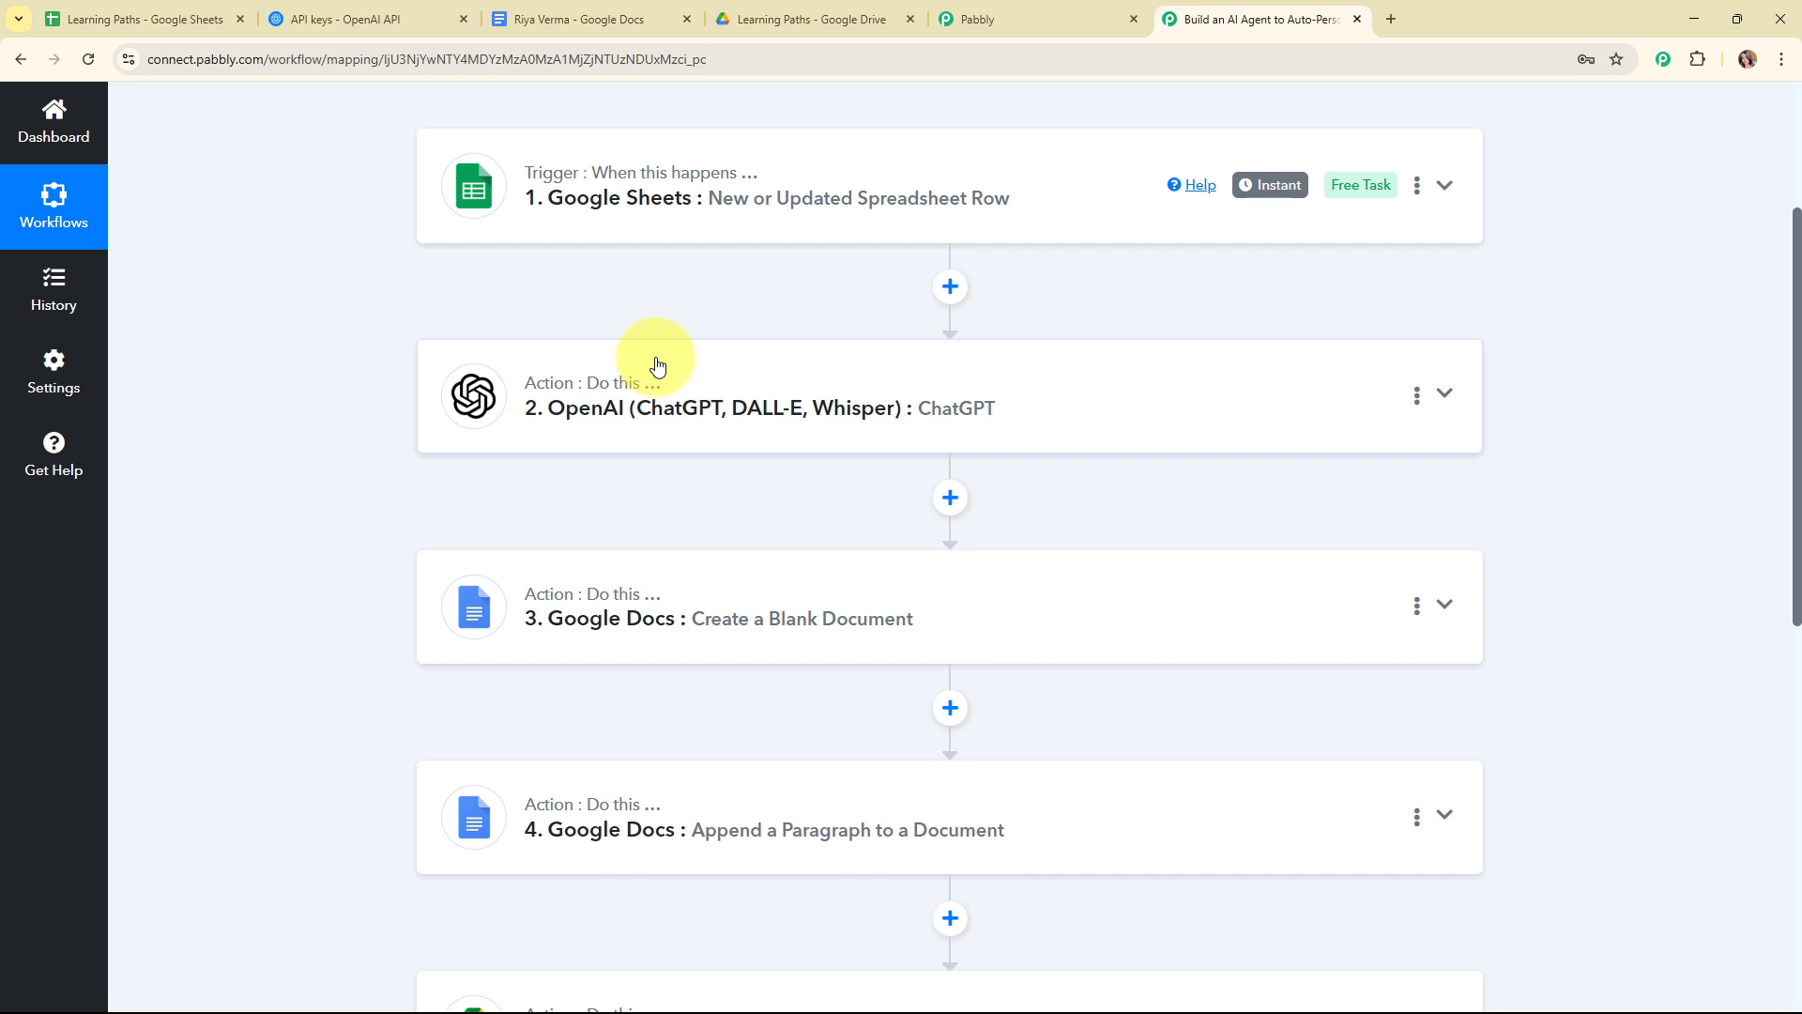
{"action": "scroll", "coordinate": [657, 366], "scroll_direction": "down", "scroll_amount": 3}
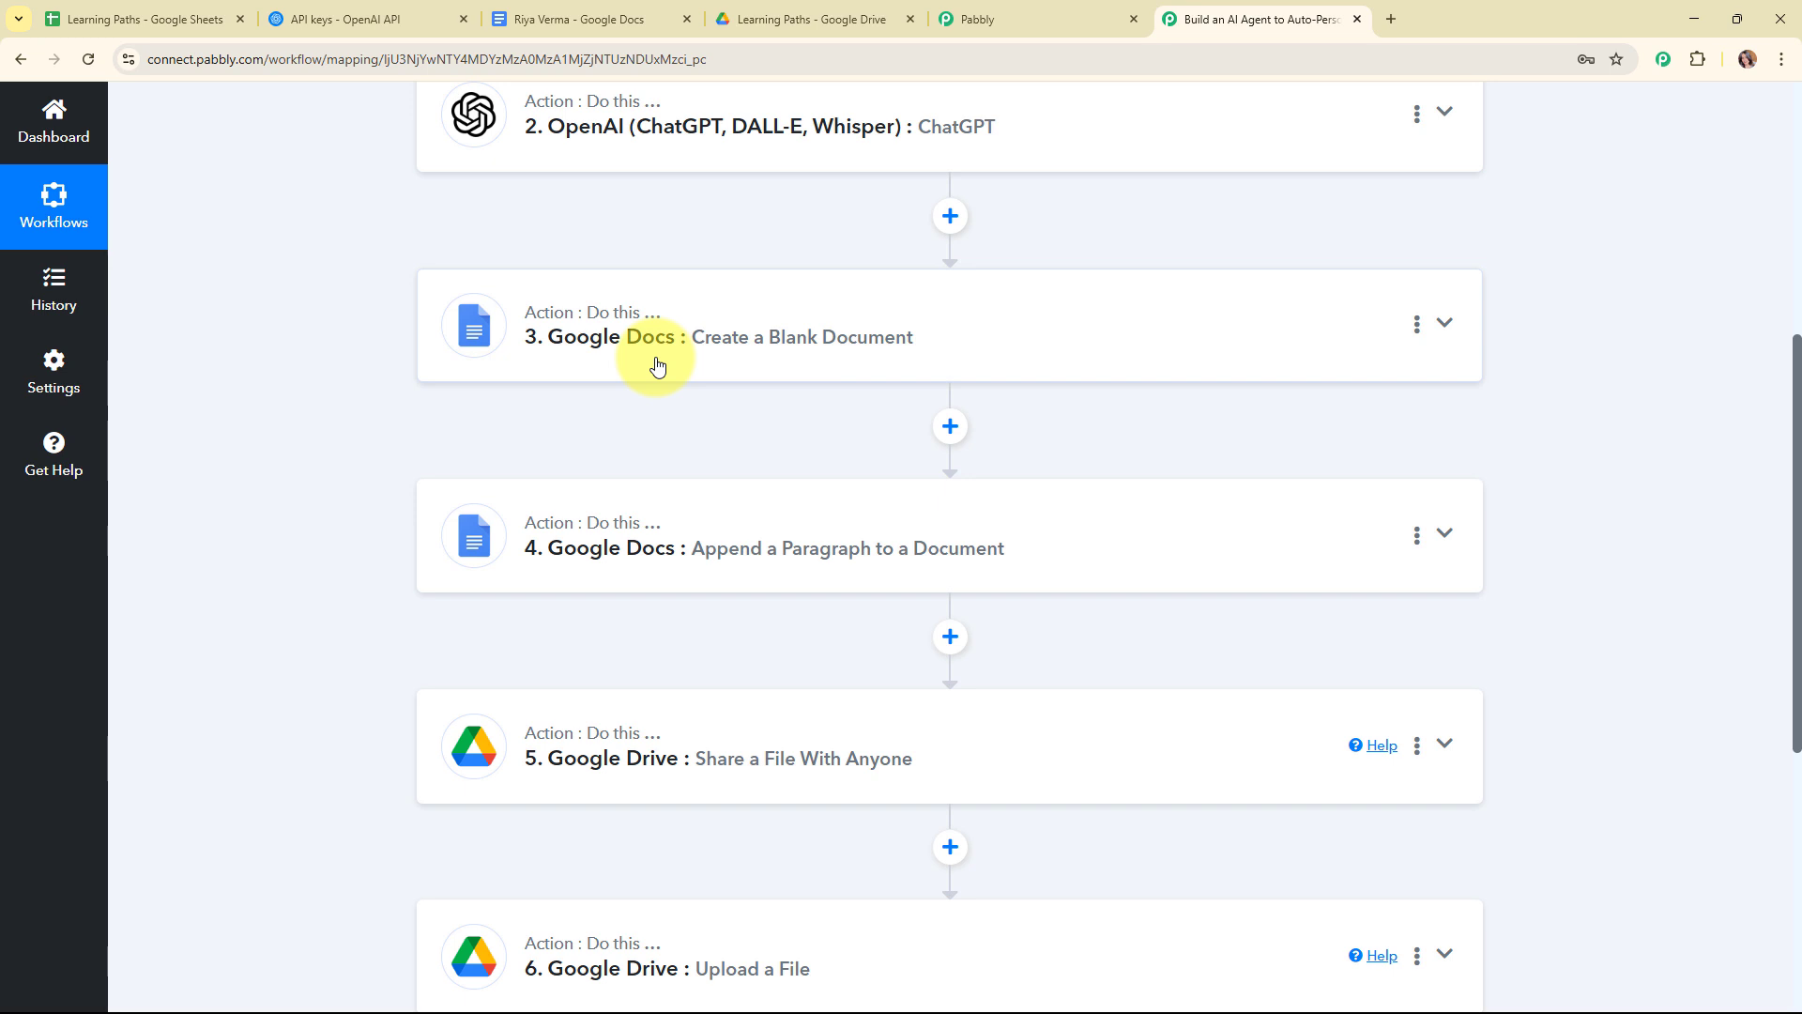
{"action": "scroll", "coordinate": [657, 366], "scroll_direction": "down", "scroll_amount": 3}
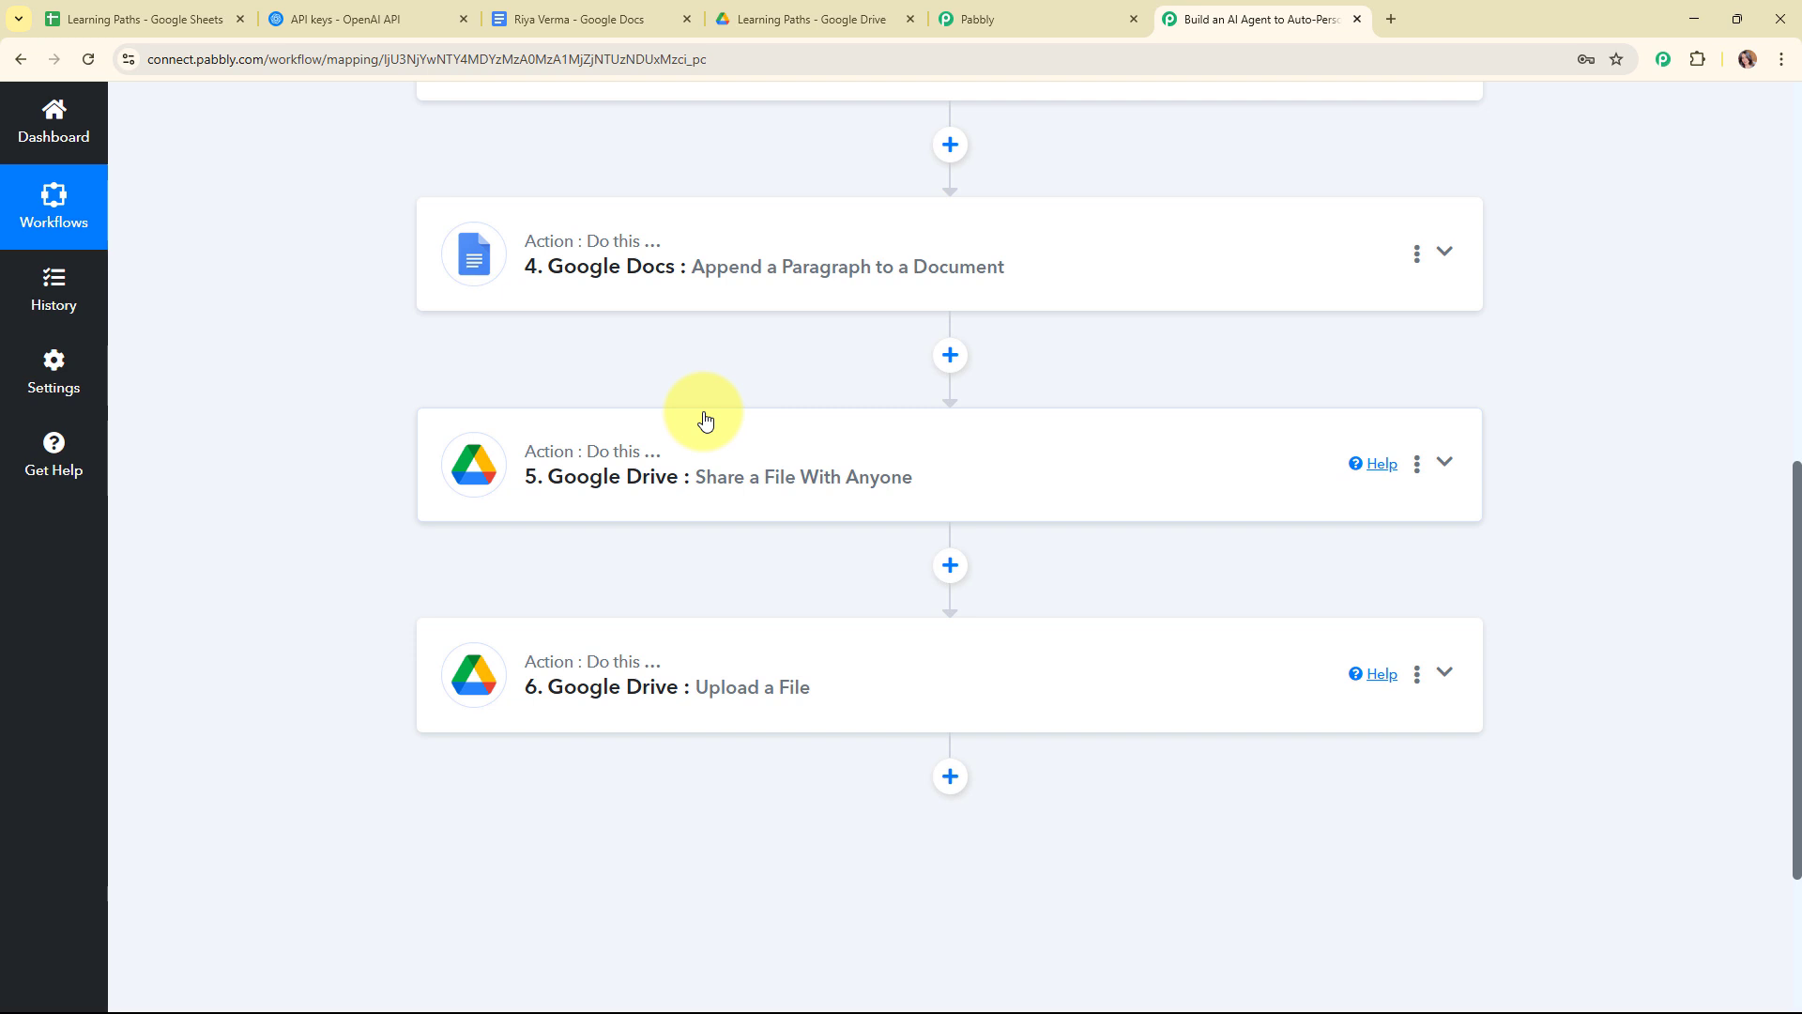
{"action": "scroll", "coordinate": [706, 419], "scroll_direction": "down", "scroll_amount": 2}
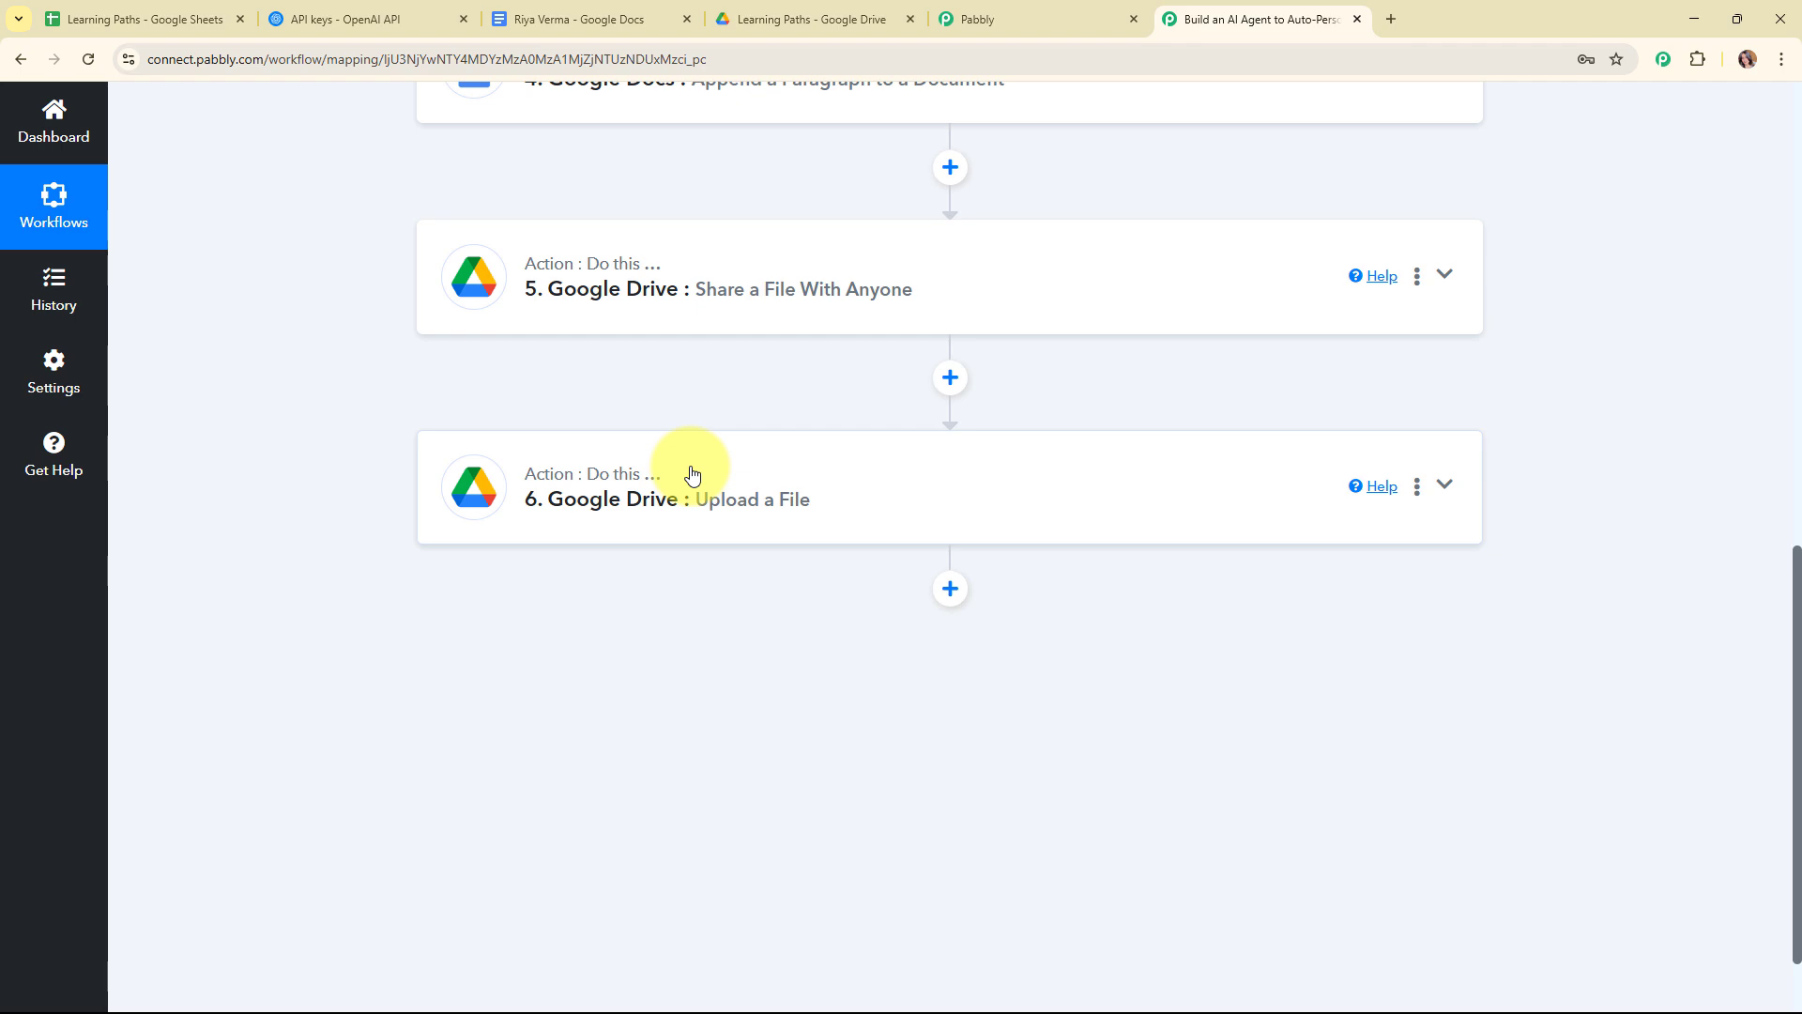
{"action": "scroll", "coordinate": [692, 472], "scroll_direction": "up", "scroll_amount": 10}
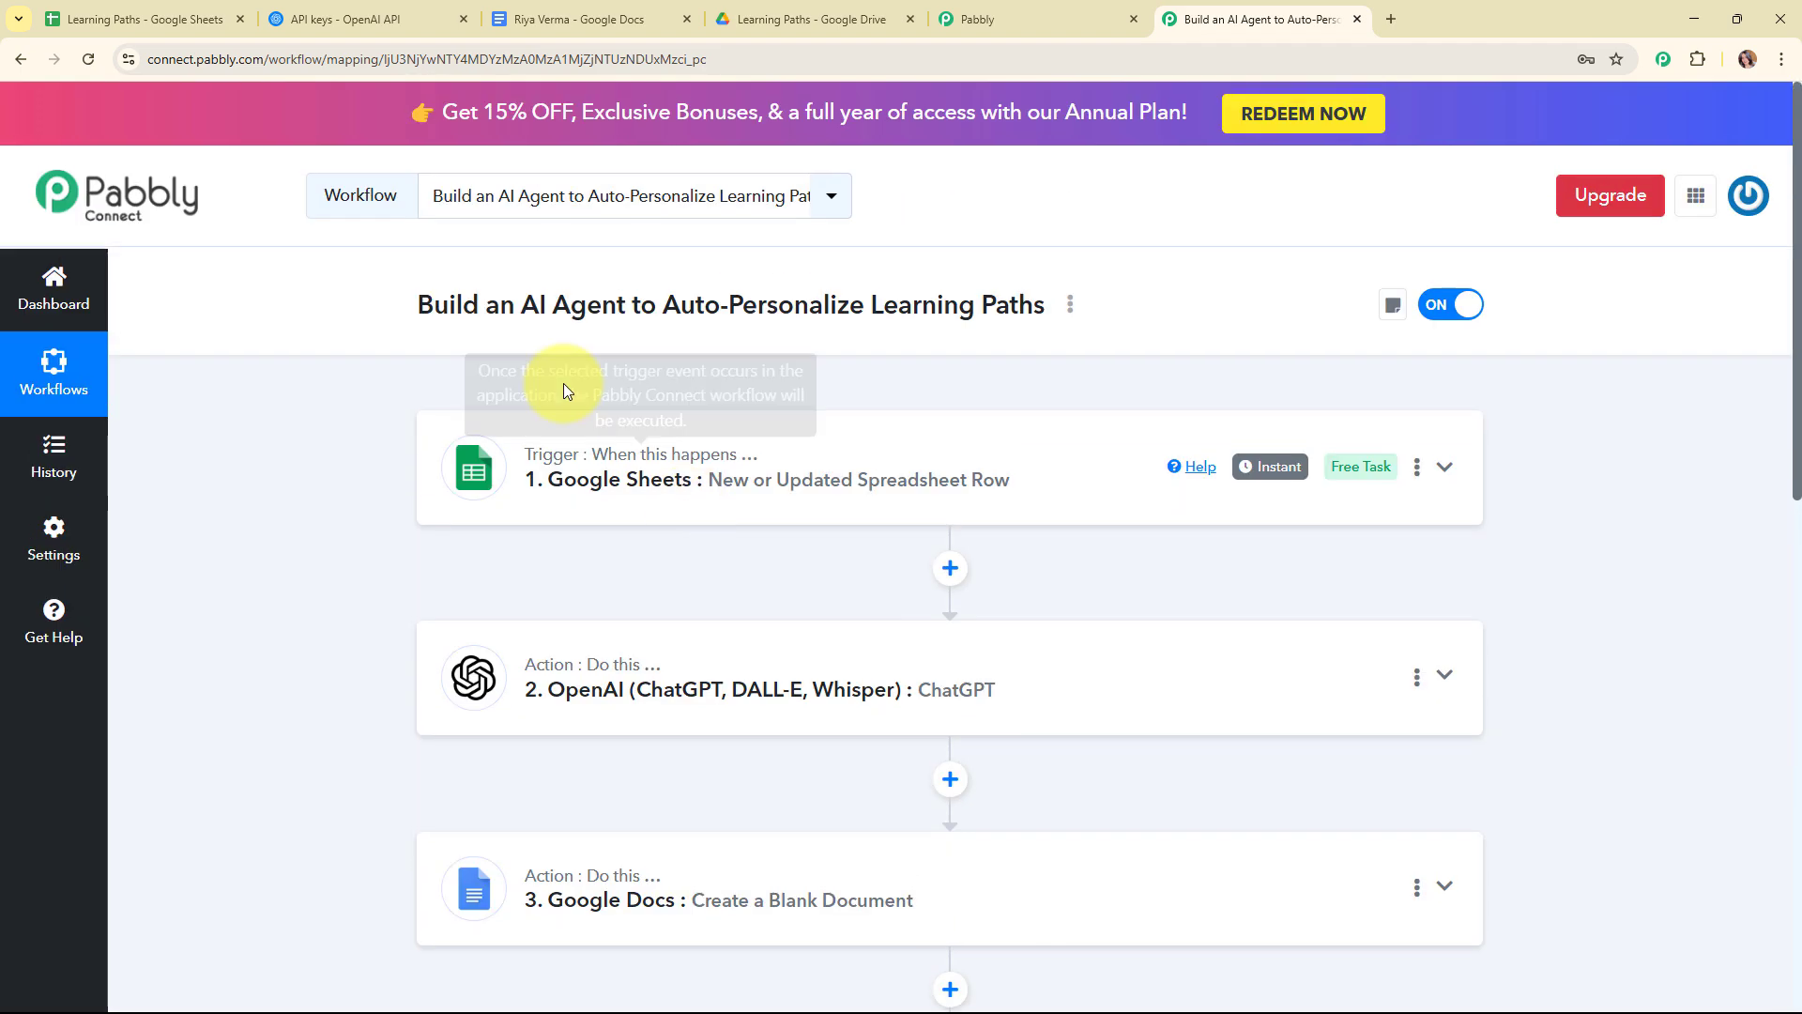
{"action": "left_click_drag", "start_coordinate": [403, 303], "coordinate": [1055, 337]}
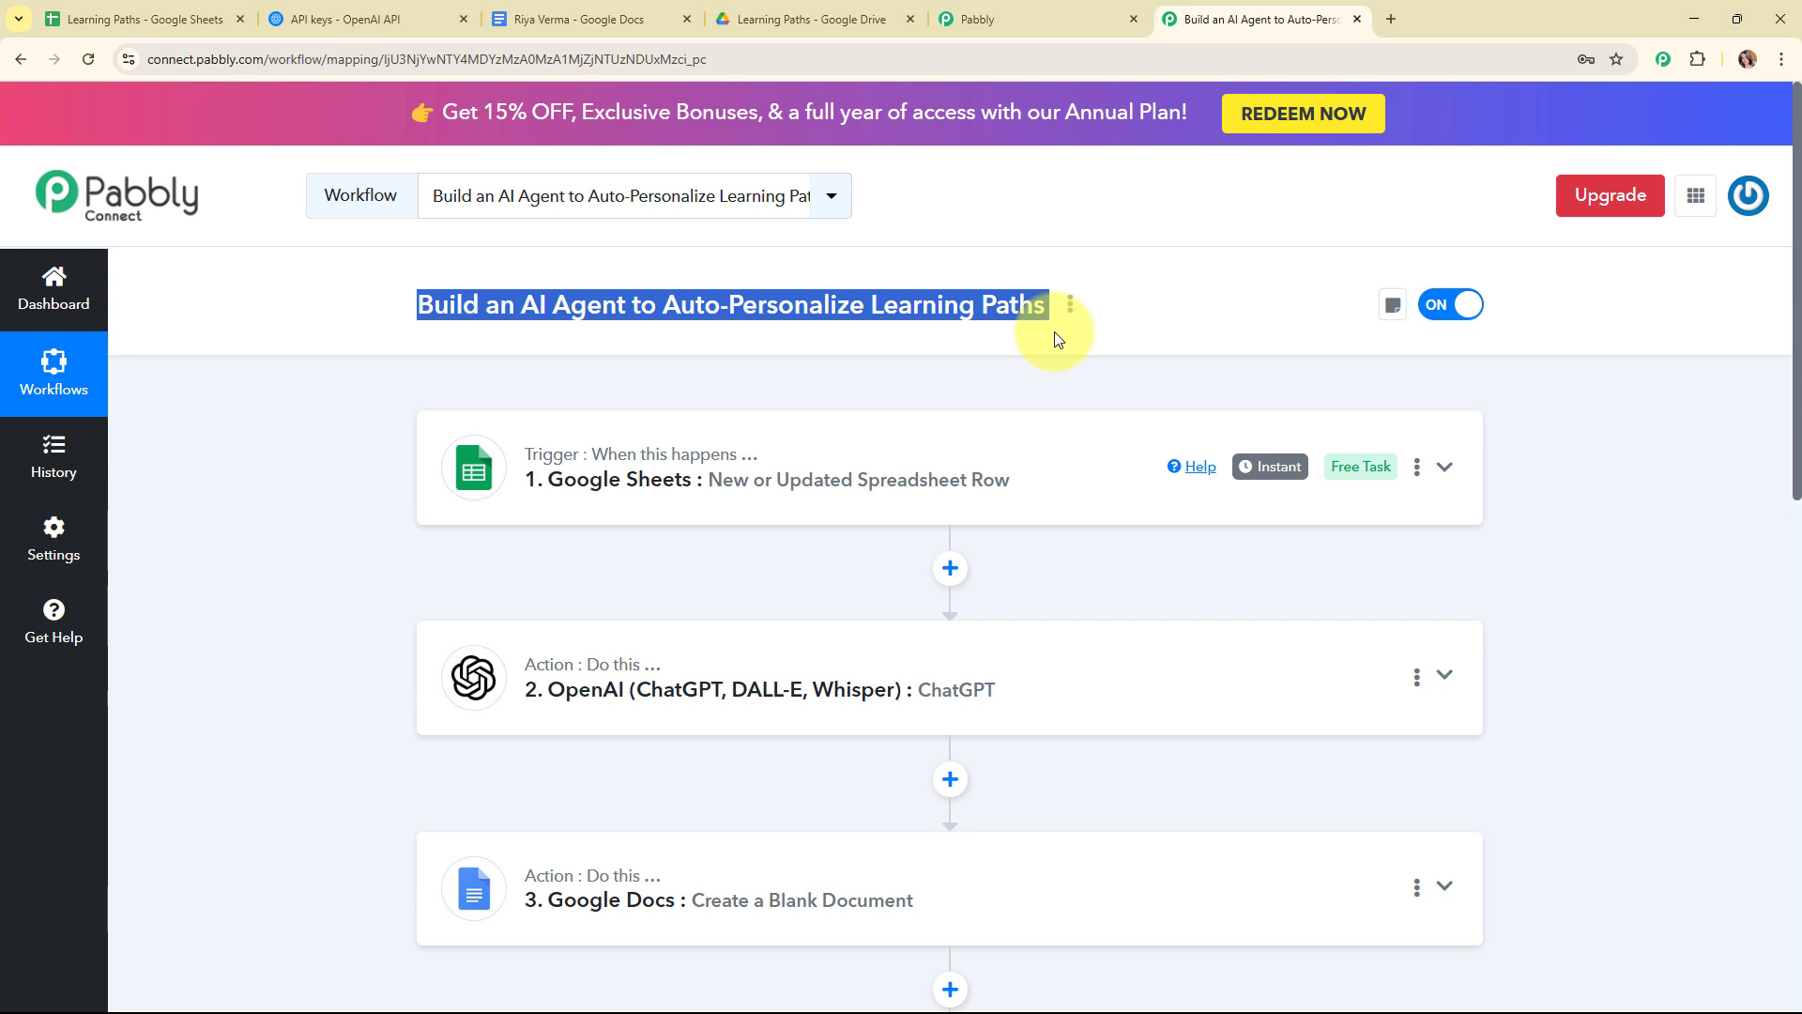
{"action": "left_click", "coordinate": [1056, 383]}
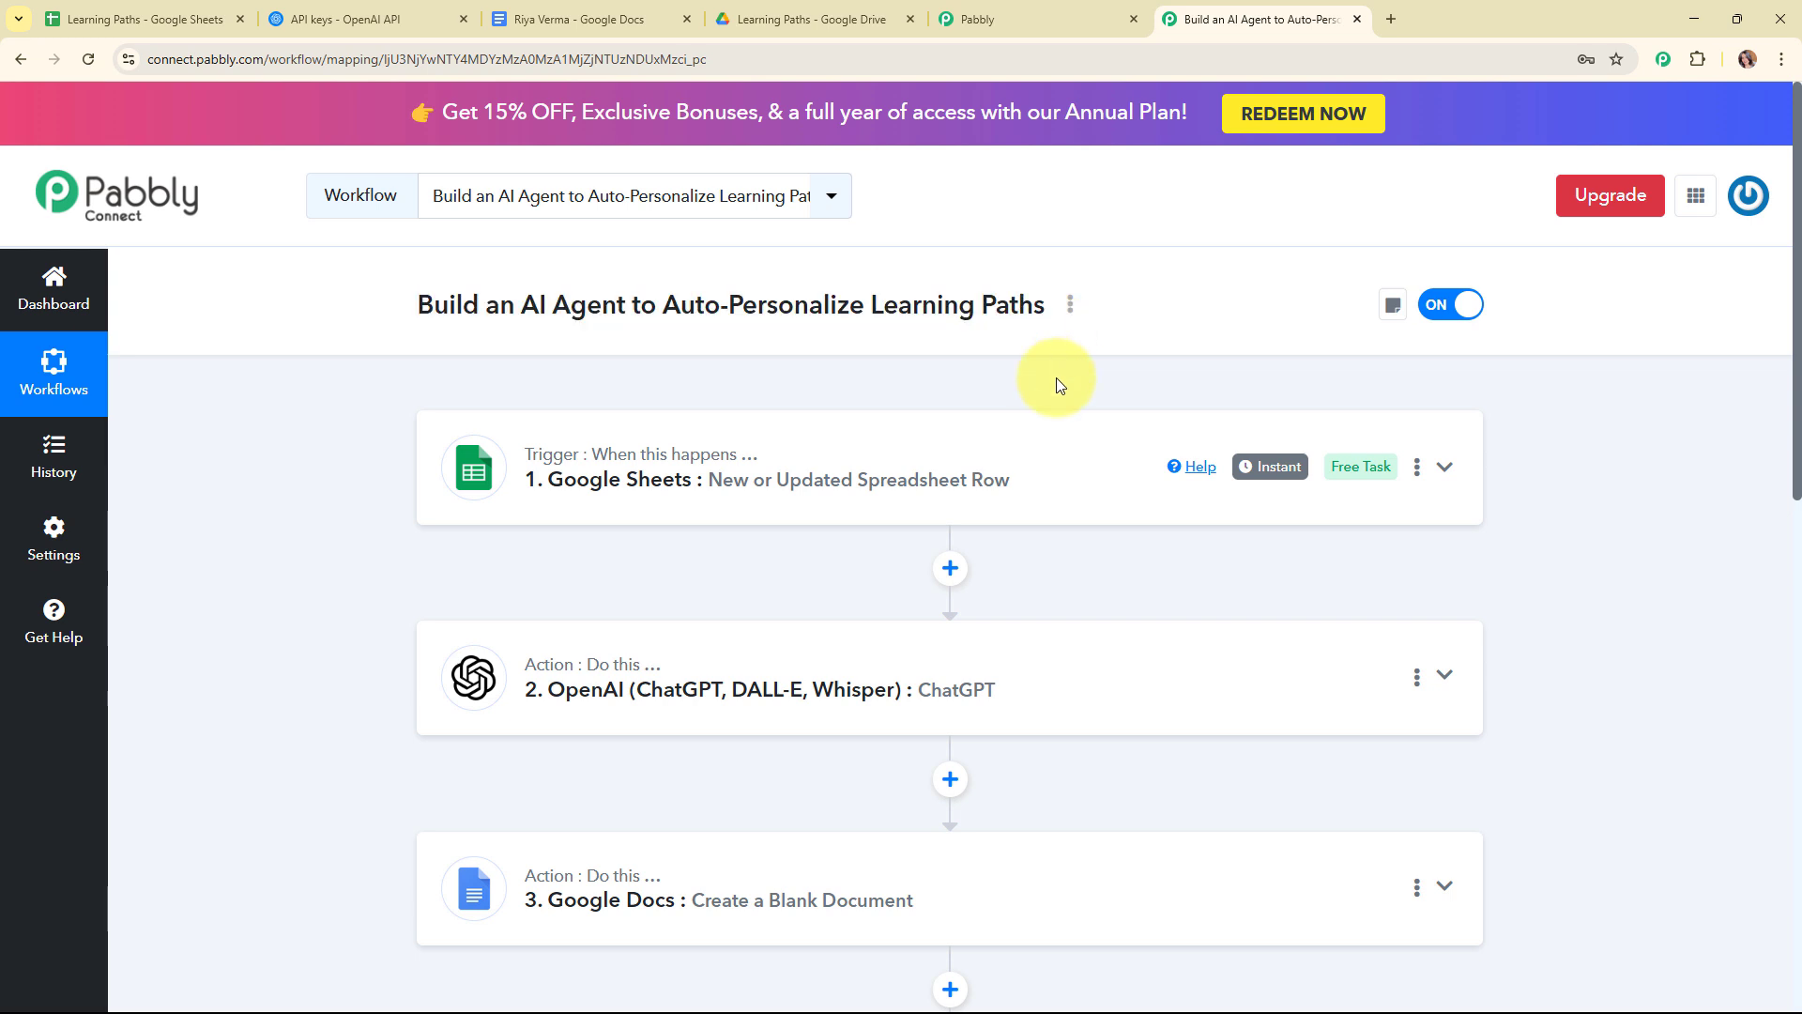